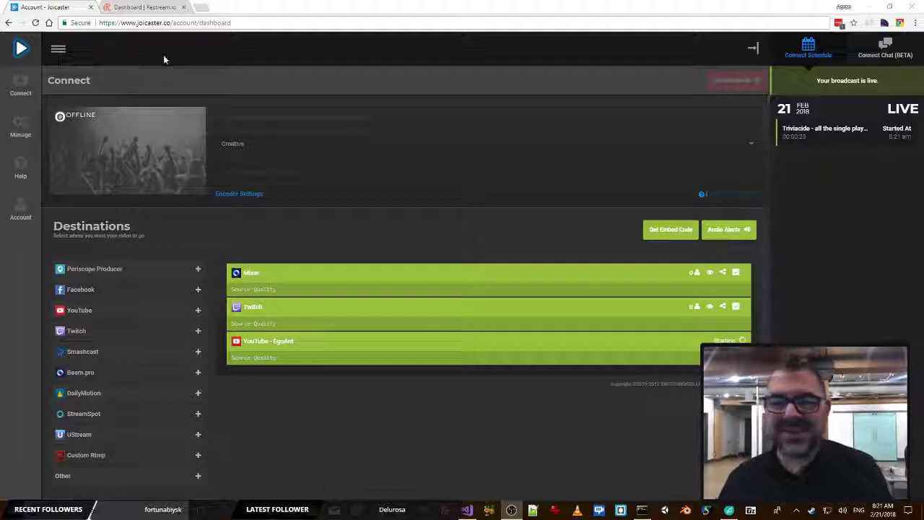
Step: Check the live broadcast on twitch.tv/egoant in a new browser tab and close the tab
{"action": "key", "text": "ctrl+t"}
{"action": "left_click", "coordinate": [184, 7]}
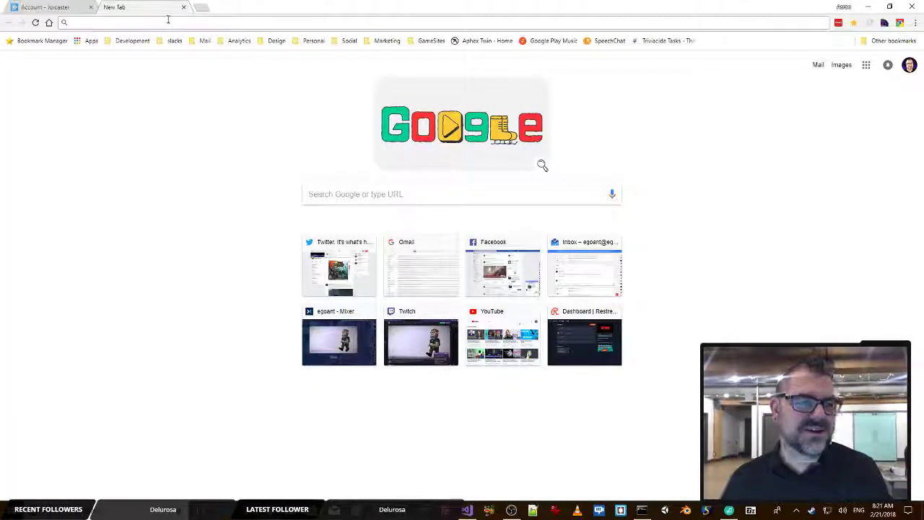
{"action": "type", "text": "tw"}
{"action": "key", "text": "BackSpace"}
{"action": "key", "text": "BackSpace"}
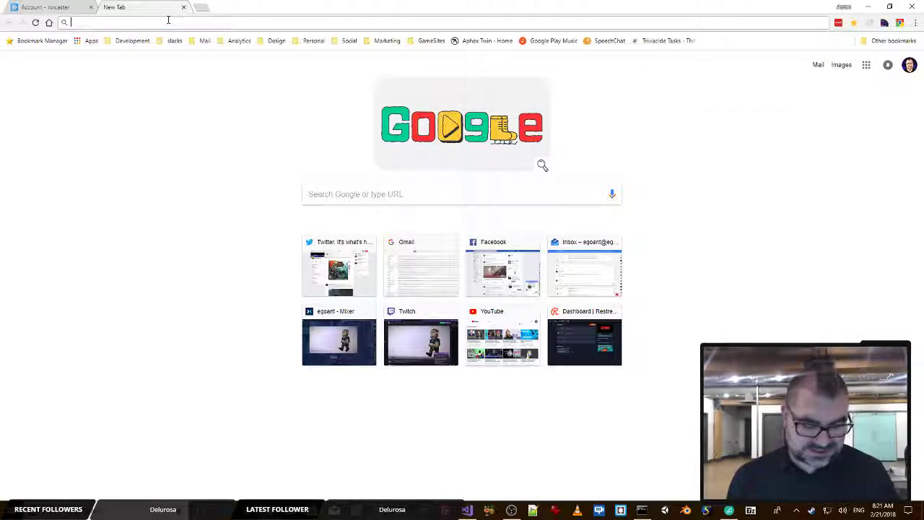
{"action": "type", "text": "twitch.tv/egoant"}
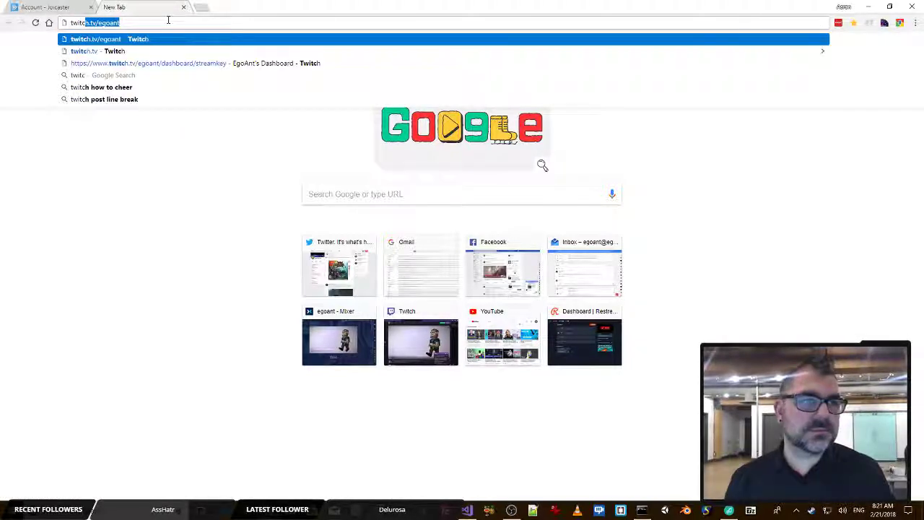
{"action": "key", "text": "Return"}
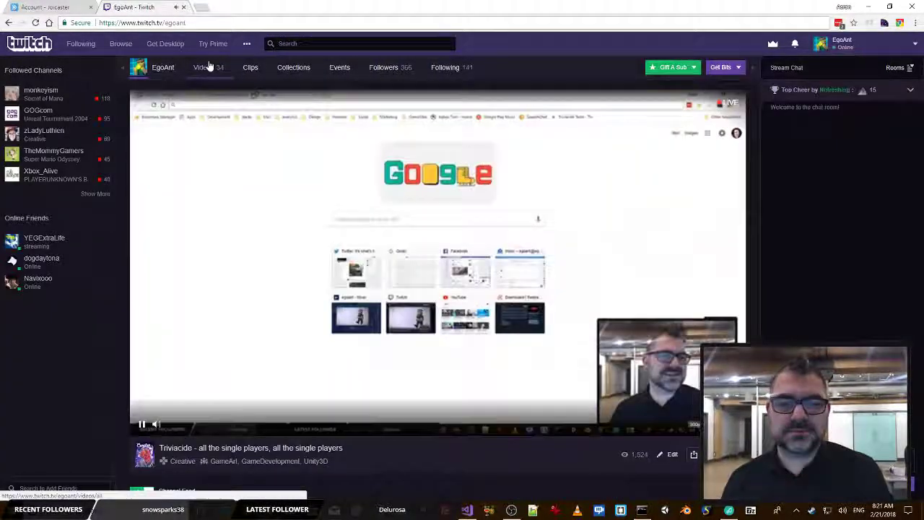
{"action": "left_click", "coordinate": [184, 6]}
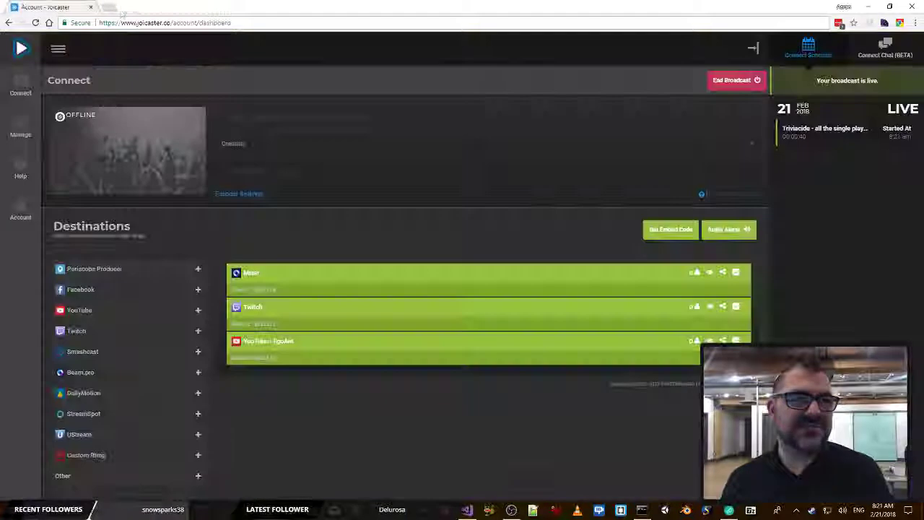
Step: Check the live broadcast on the youtube.com/egoant channel page in a new tab and close the tab
{"action": "left_click", "coordinate": [108, 7]}
{"action": "type", "text": "youtube.com"}
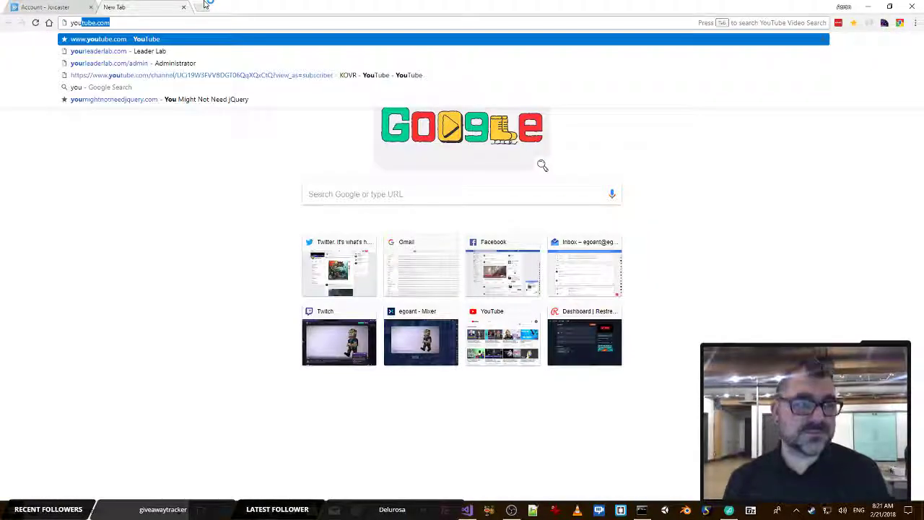
{"action": "key", "text": "Return"}
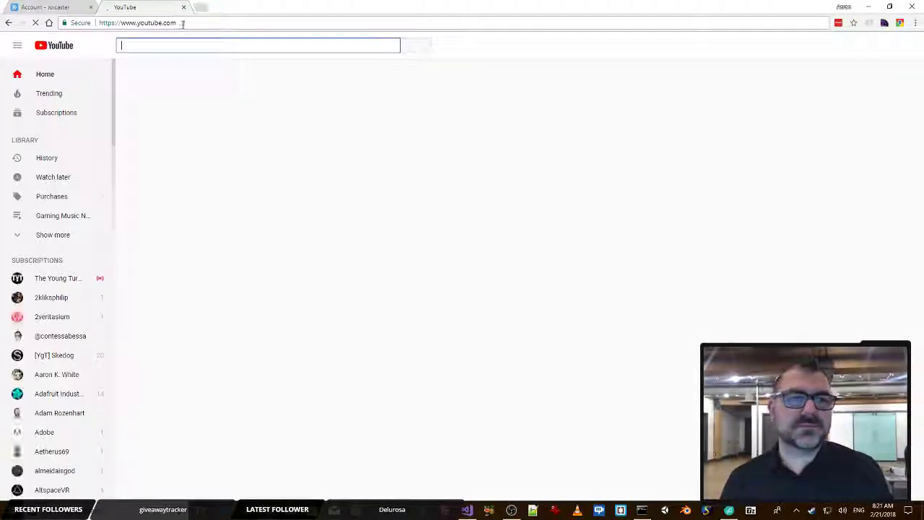
{"action": "left_click", "coordinate": [183, 23]}
{"action": "left_click", "coordinate": [200, 21]}
{"action": "type", "text": "/egoant"}
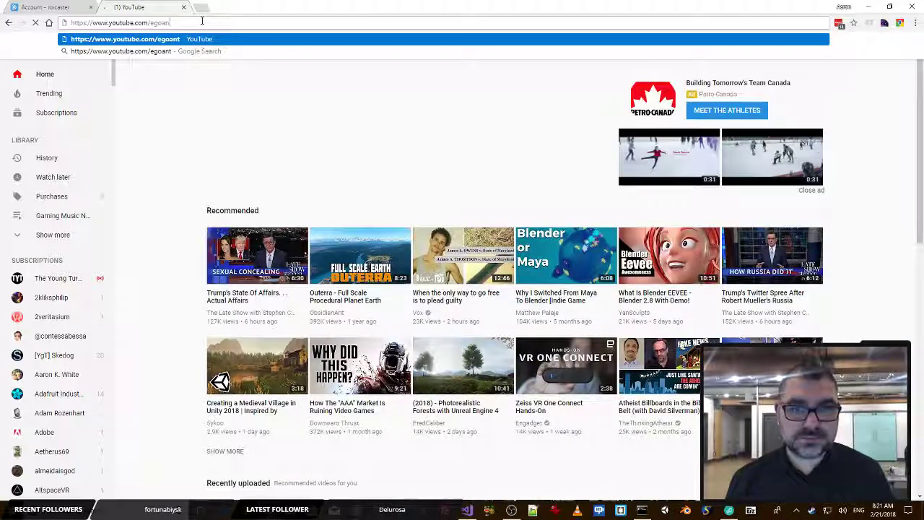
{"action": "key", "text": "Return"}
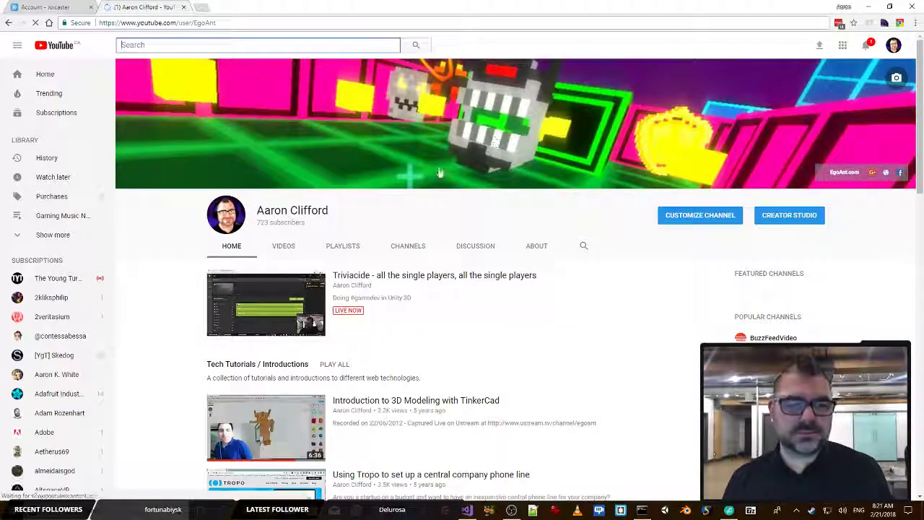
{"action": "left_click", "coordinate": [183, 7]}
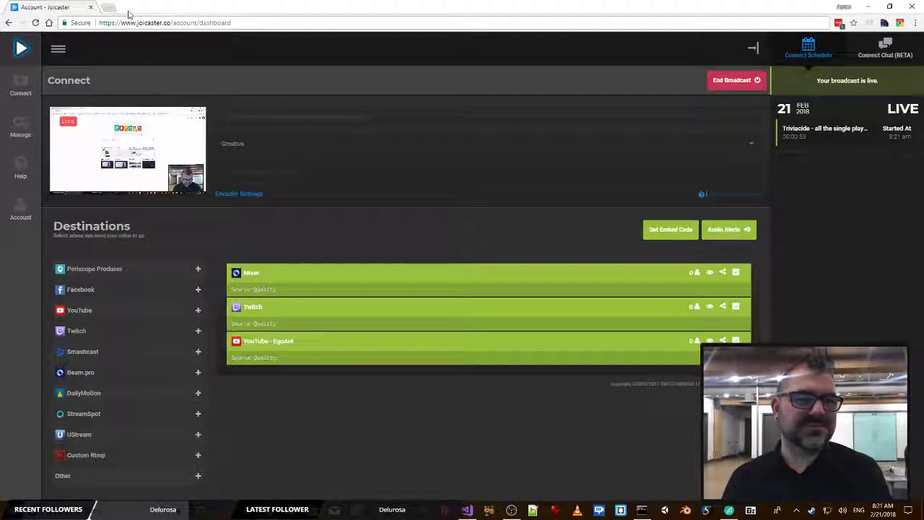
Step: Check the live broadcast on mixer.com/egoant in a new tab and return to the Joicaster dashboard
{"action": "left_click", "coordinate": [107, 7]}
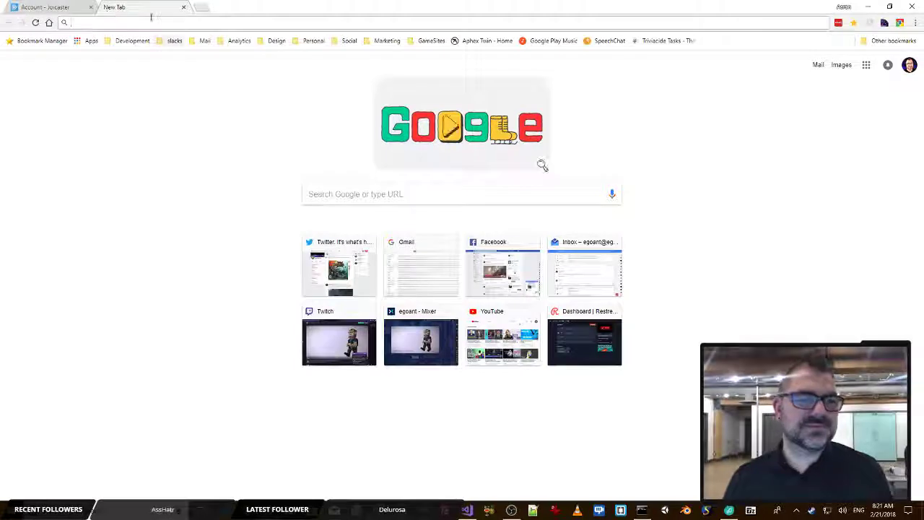
{"action": "type", "text": "mixer.com"}
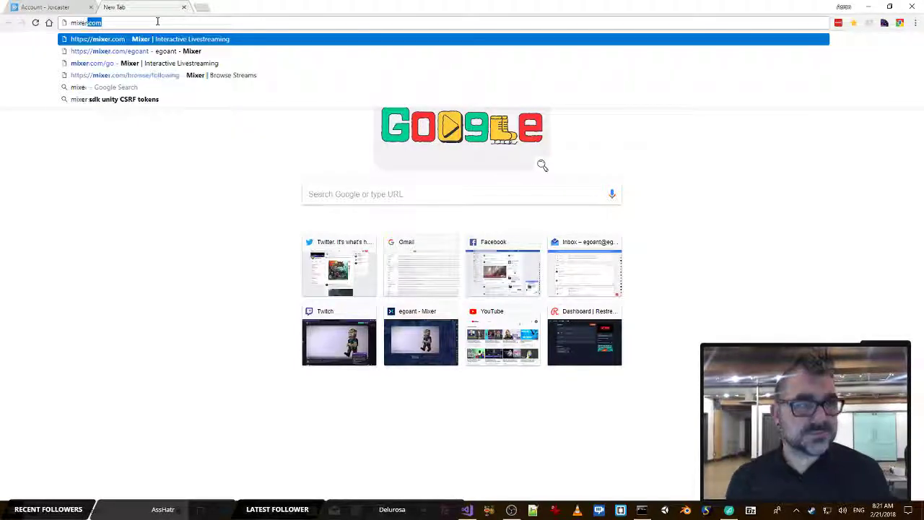
{"action": "key", "text": "Down"}
{"action": "key", "text": "Return"}
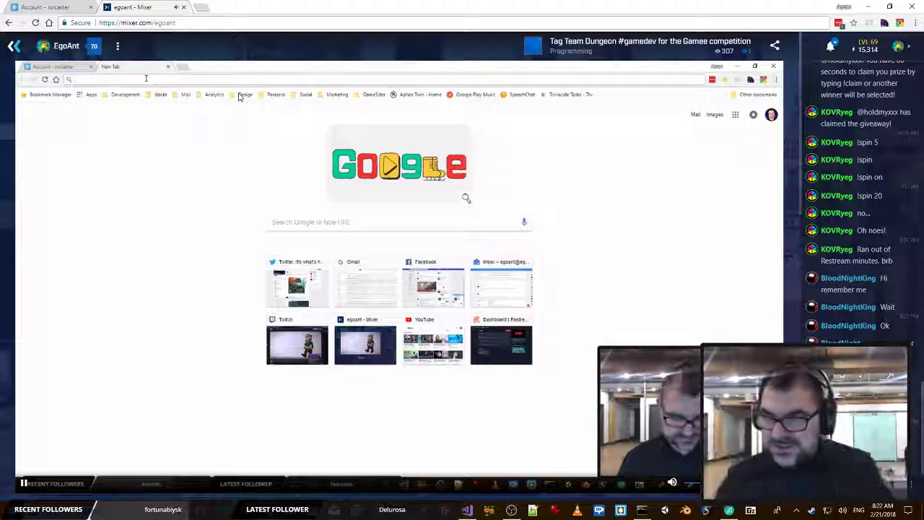
{"action": "key", "text": "ctrl+shift+Tab"}
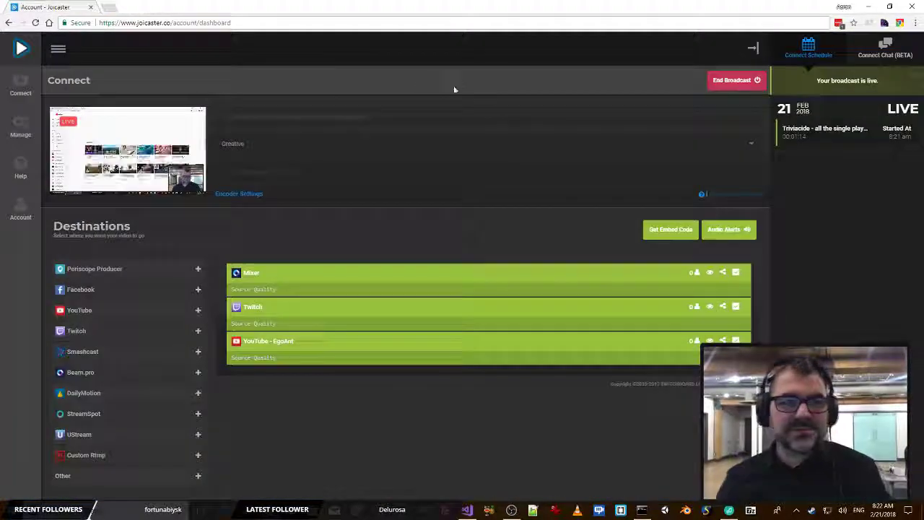
Step: Start the Google authentication in ScorpBot and move its authentication windows to the second monitor
{"action": "key", "text": "super+d"}
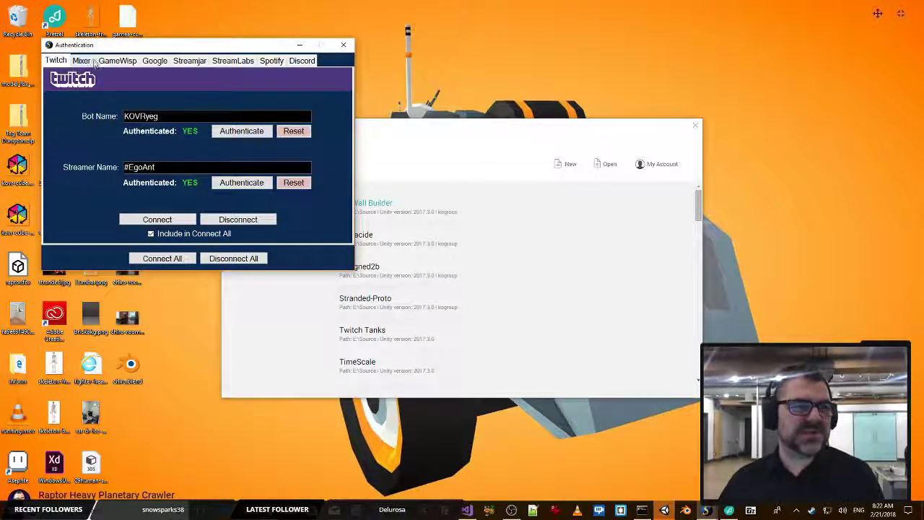
{"action": "left_click_drag", "start_coordinate": [223, 46], "coordinate": [515, 38]}
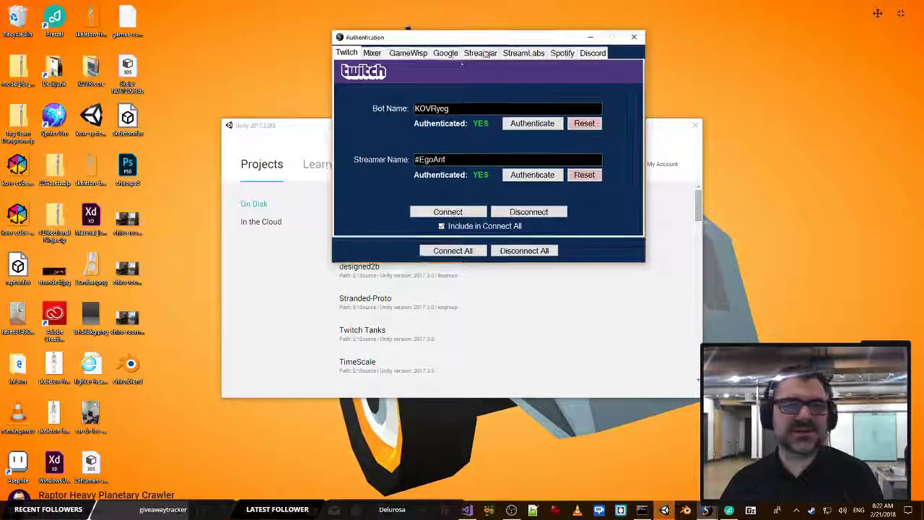
{"action": "left_click", "coordinate": [451, 55]}
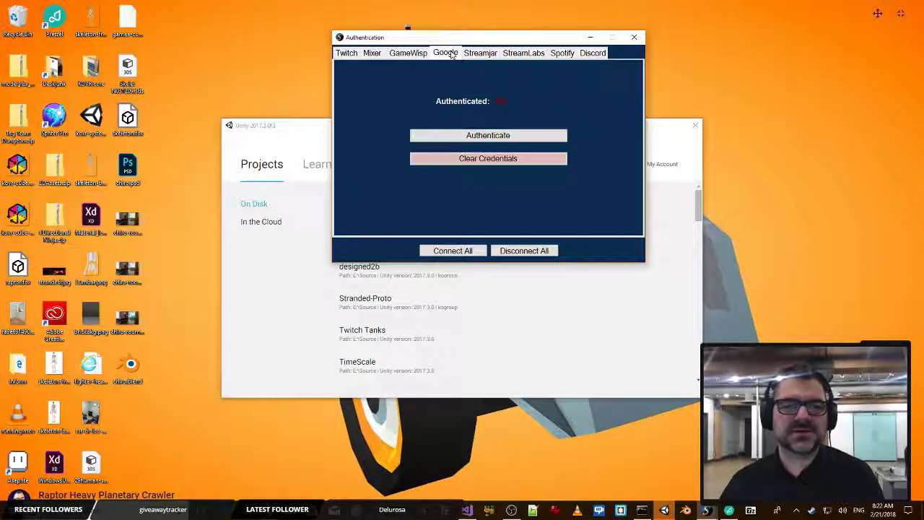
{"action": "left_click_drag", "start_coordinate": [465, 41], "coordinate": [923, 41]}
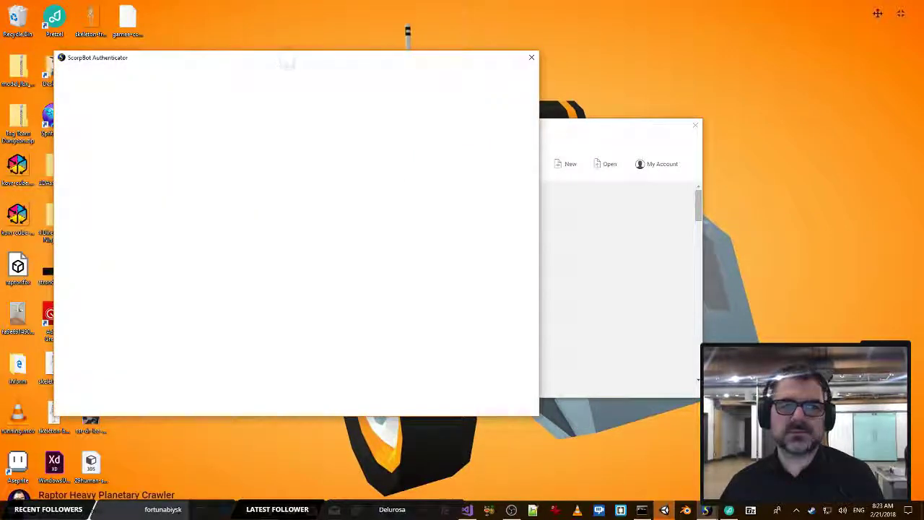
{"action": "left_click_drag", "start_coordinate": [288, 64], "coordinate": [923, 88]}
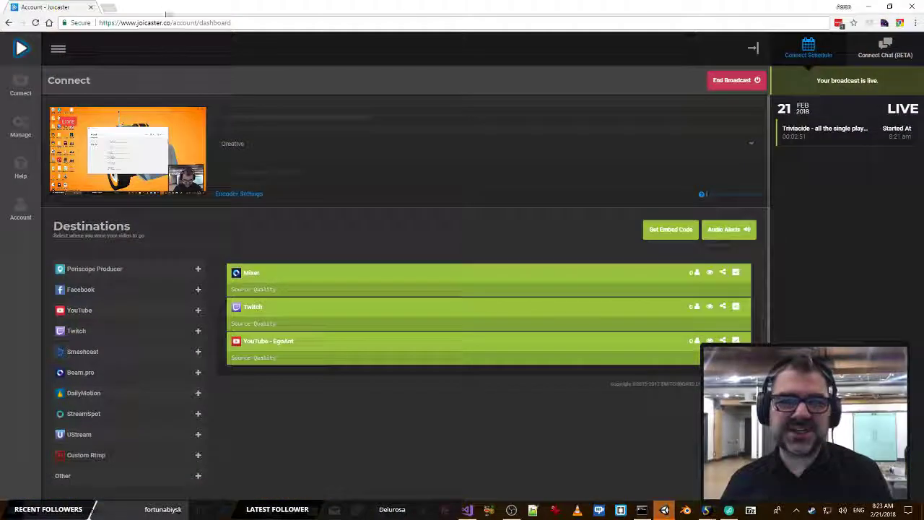
Step: Move the Joicaster browser window to the second monitor and open the Triviacide project in Unity
{"action": "left_click_drag", "start_coordinate": [170, 6], "coordinate": [923, 133]}
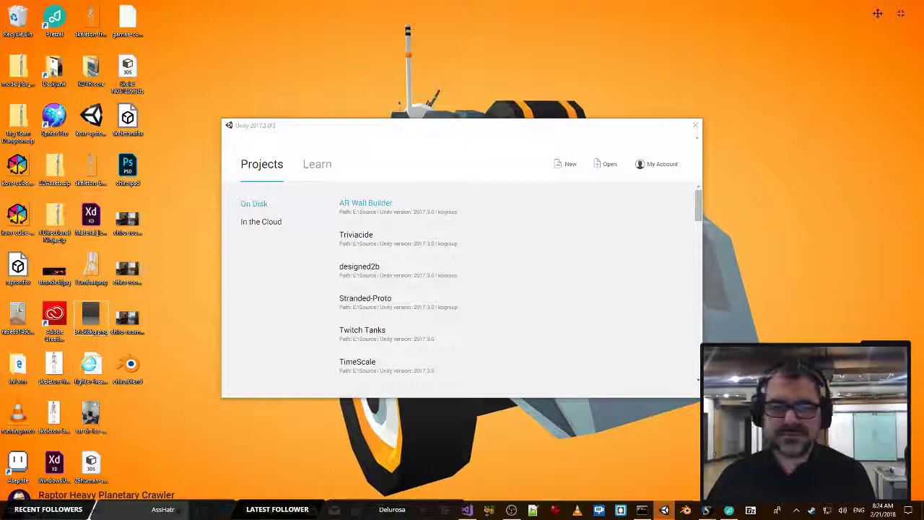
{"action": "left_click", "coordinate": [477, 123]}
{"action": "left_click", "coordinate": [347, 242]}
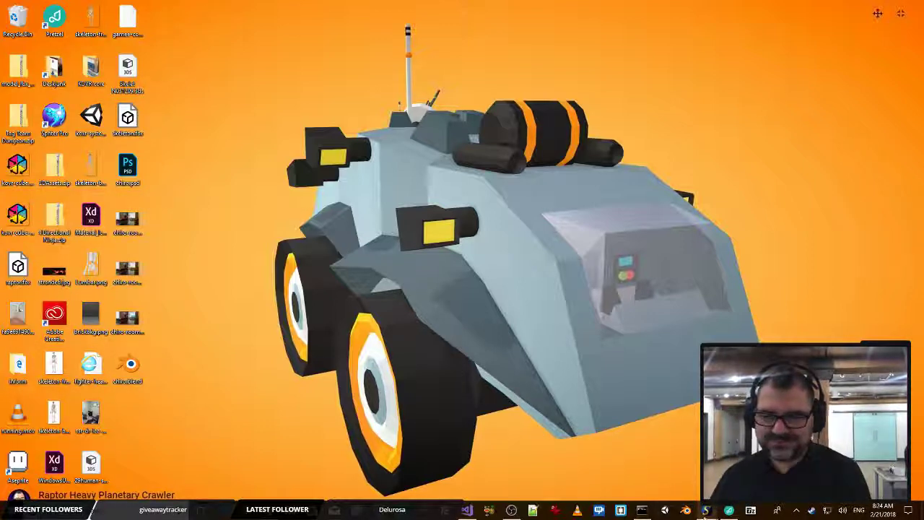
{"action": "mouse_move", "coordinate": [707, 511]}
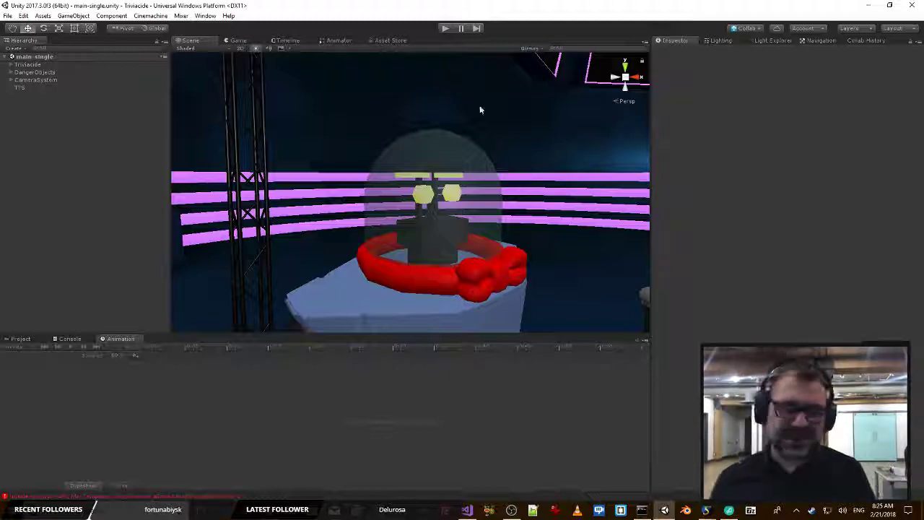
Step: Examine the game show stage in the Scene view, including the host robot, podium and answer screens
{"action": "right_click_drag", "start_coordinate": [555, 134], "coordinate": [419, 192]}
{"action": "key", "text": "s"}
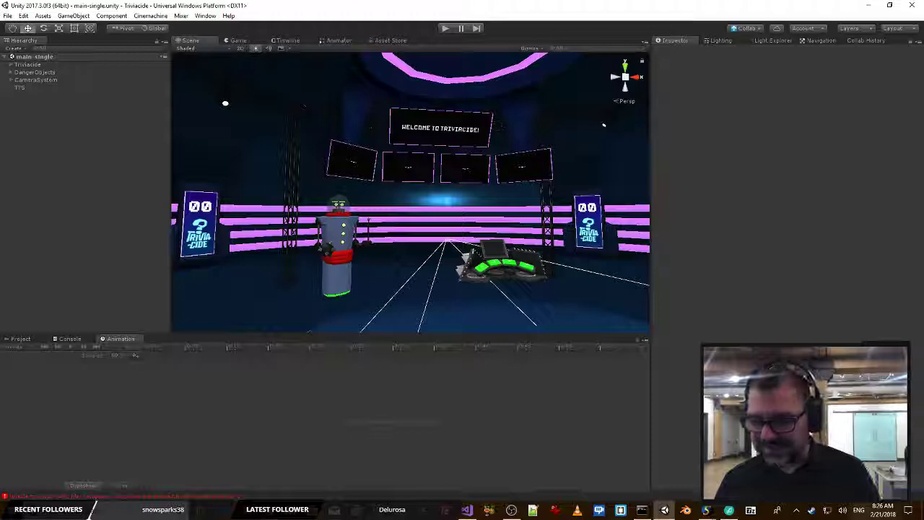
{"action": "left_click", "coordinate": [881, 511]}
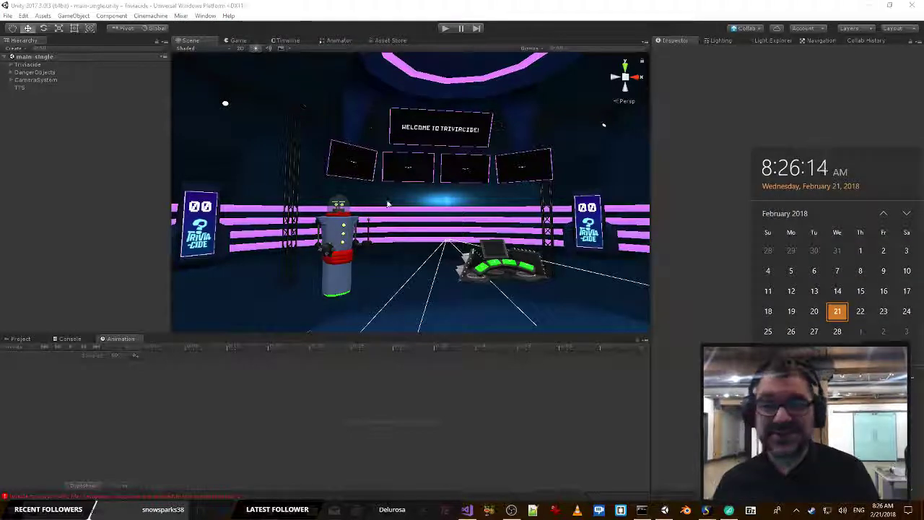
{"action": "left_click", "coordinate": [433, 223]}
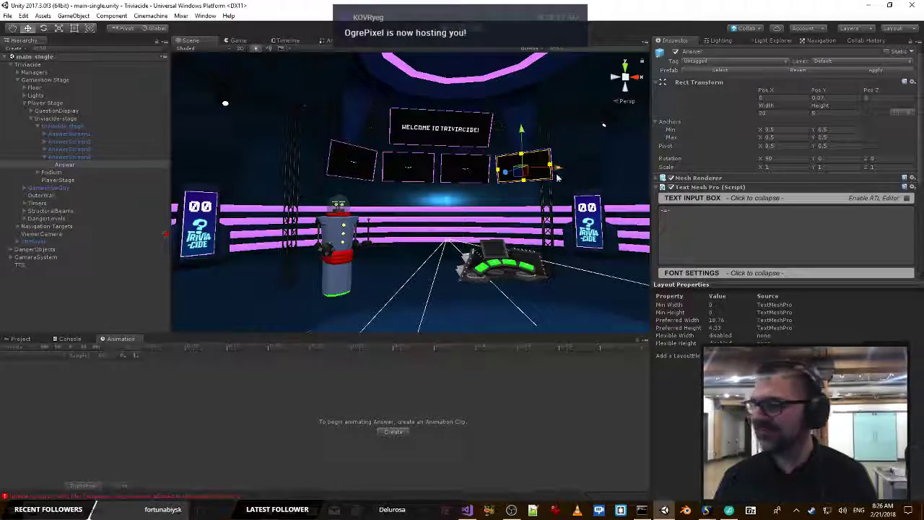
{"action": "right_click_drag", "start_coordinate": [560, 178], "coordinate": [504, 196]}
{"action": "key", "text": "s"}
{"action": "key", "text": "w"}
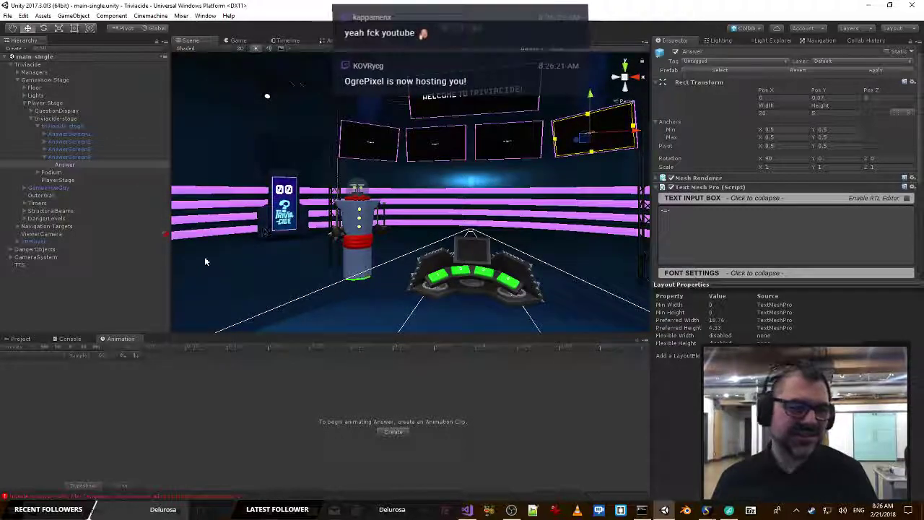
Step: Select the GameshowGuy object and inspect the host robot and its surroundings on the stage from several angles
{"action": "left_click", "coordinate": [81, 257]}
{"action": "left_click", "coordinate": [50, 189]}
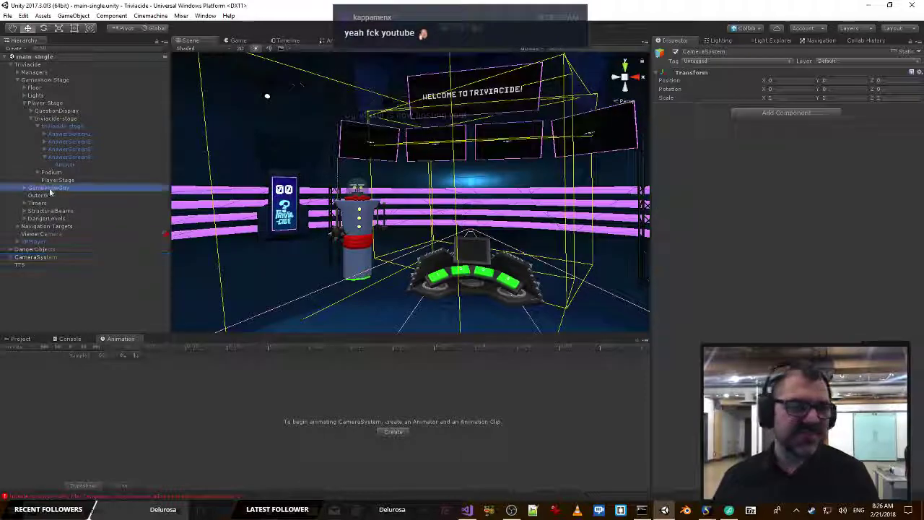
{"action": "mouse_move", "coordinate": [507, 218]}
{"action": "right_mouse_down"}
{"action": "mouse_move", "coordinate": [551, 214]}
{"action": "mouse_move", "coordinate": [504, 207]}
{"action": "right_mouse_up"}
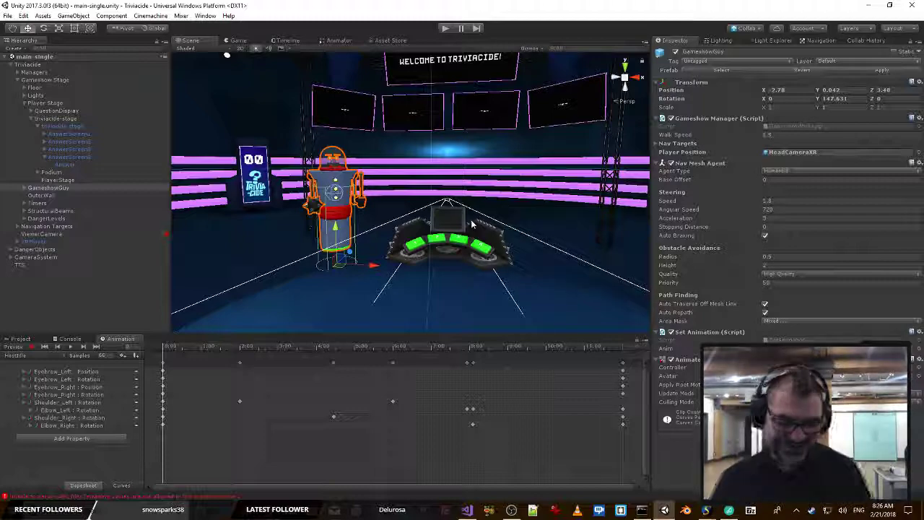
{"action": "right_click_drag", "start_coordinate": [532, 209], "coordinate": [464, 210]}
{"action": "key", "text": "s"}
{"action": "key", "text": "d"}
{"action": "key", "text": "w"}
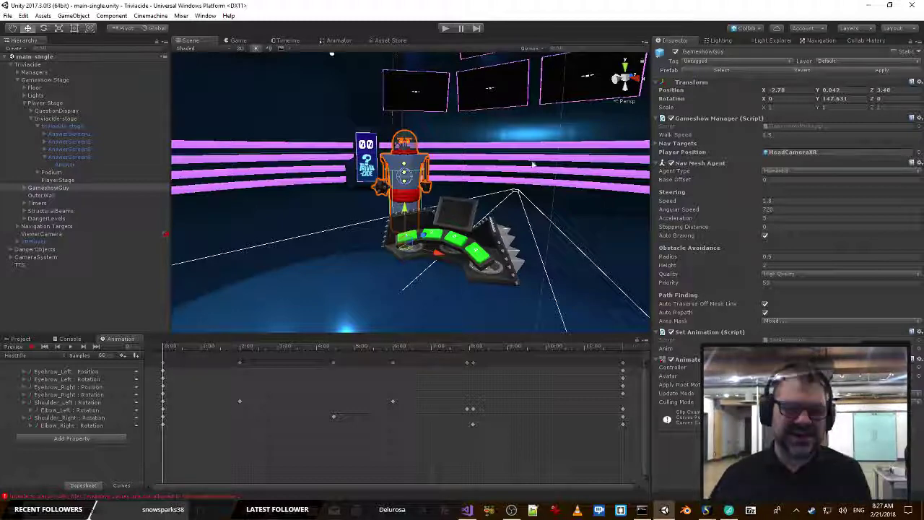
{"action": "right_click_drag", "start_coordinate": [546, 191], "coordinate": [542, 190]}
{"action": "left_click_drag", "start_coordinate": [542, 190], "coordinate": [583, 169], "text": "alt"}
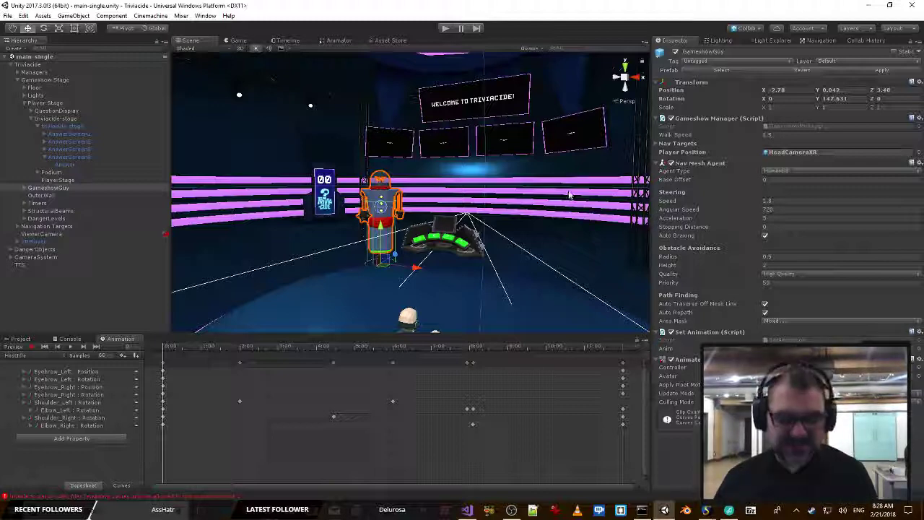
{"action": "right_click_drag", "start_coordinate": [569, 195], "coordinate": [546, 216]}
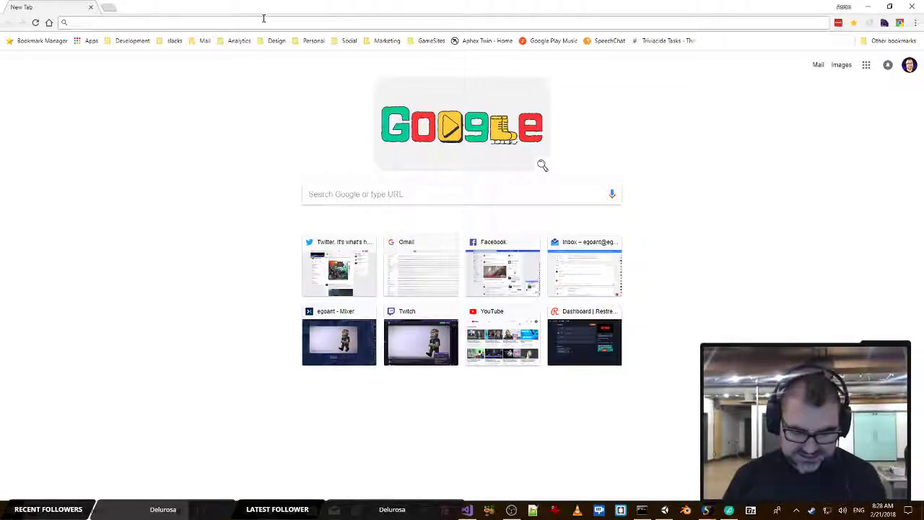
Step: Move the new browser window to the second monitor, keeping the Unity editor in view
{"action": "left_click_drag", "start_coordinate": [446, 4], "coordinate": [923, 2]}
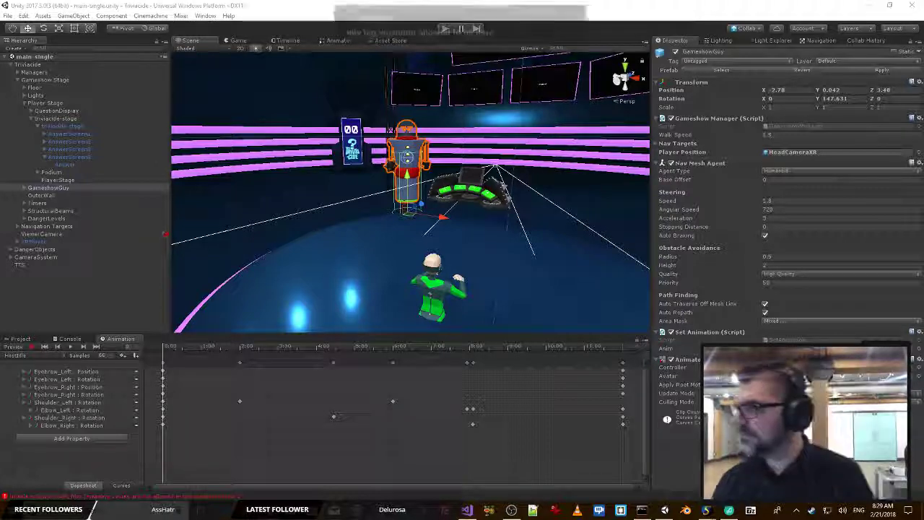
{"action": "key", "text": "alt+Tab"}
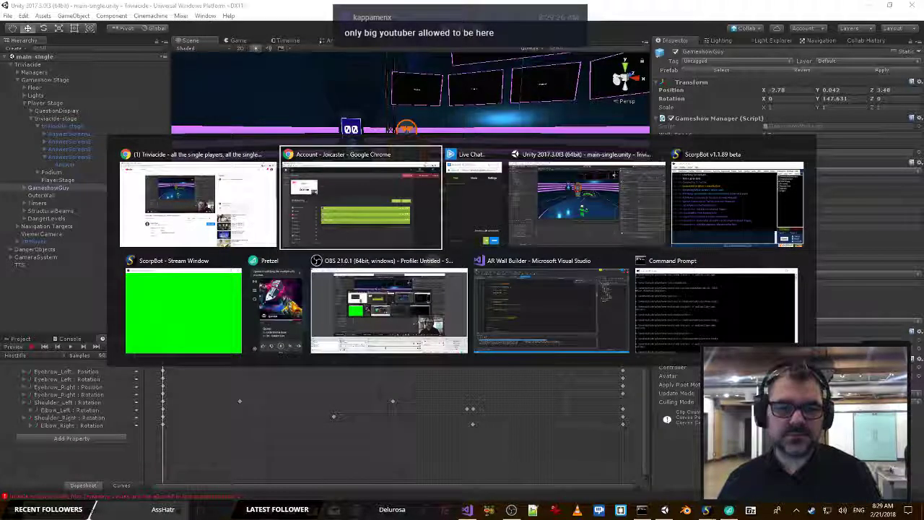
{"action": "key", "text": "Escape"}
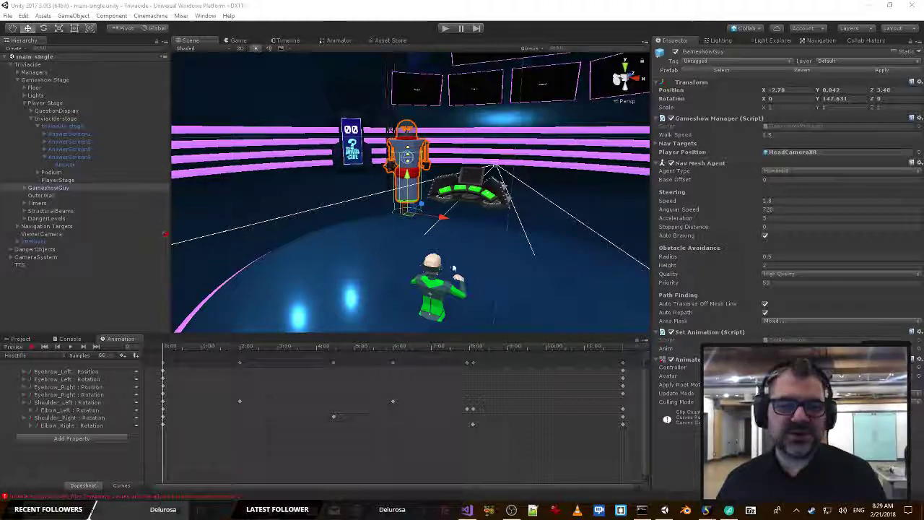
{"action": "right_click_drag", "start_coordinate": [437, 265], "coordinate": [481, 241]}
{"action": "key", "text": "alt+Tab"}
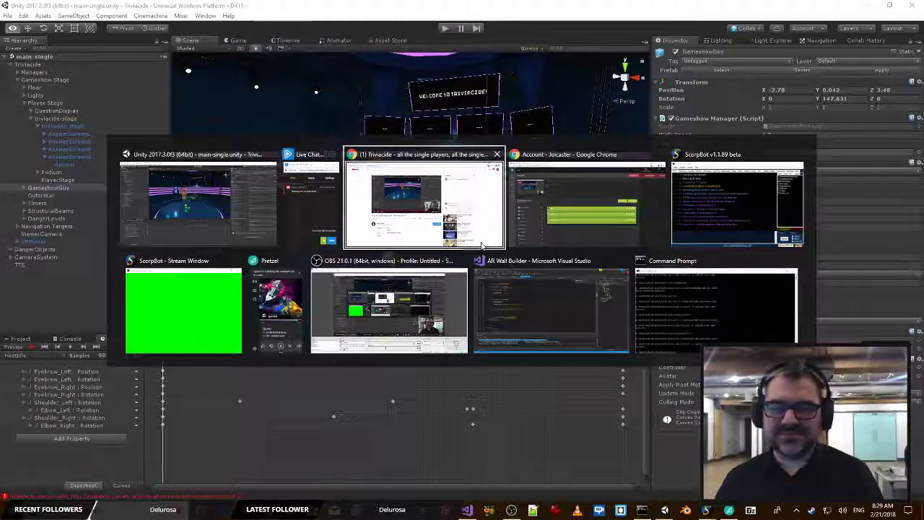
{"action": "key", "text": "alt+Tab"}
{"action": "key", "text": "alt+Tab"}
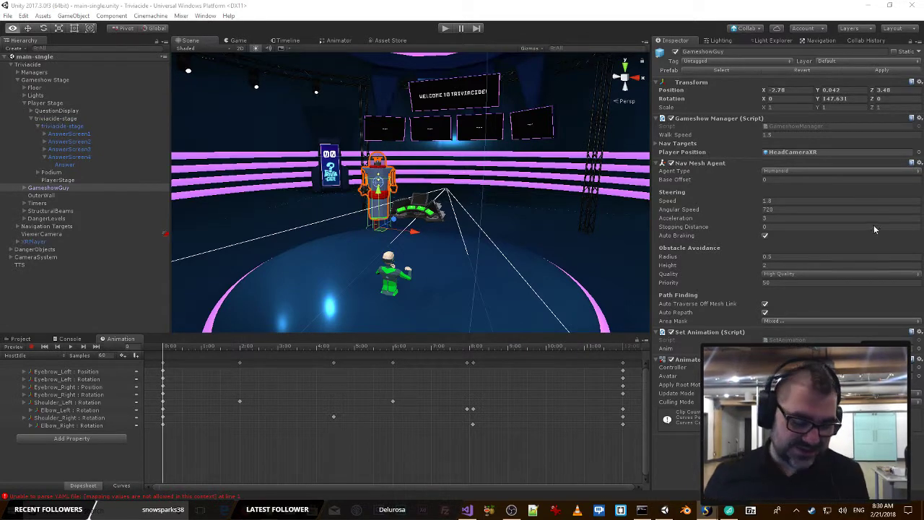
Step: Inspect the stage in the Scene view, framing the host robot, podium and player figure from closer and wider angles
{"action": "right_click_drag", "start_coordinate": [549, 226], "coordinate": [545, 234]}
{"action": "key", "text": "w"}
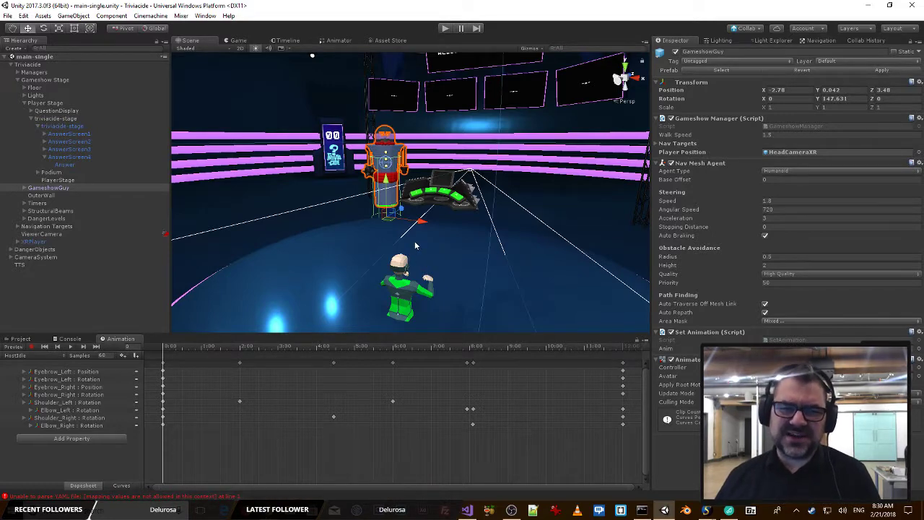
{"action": "key", "text": "s"}
{"action": "right_click_drag", "start_coordinate": [469, 249], "coordinate": [445, 274]}
{"action": "key", "text": "f"}
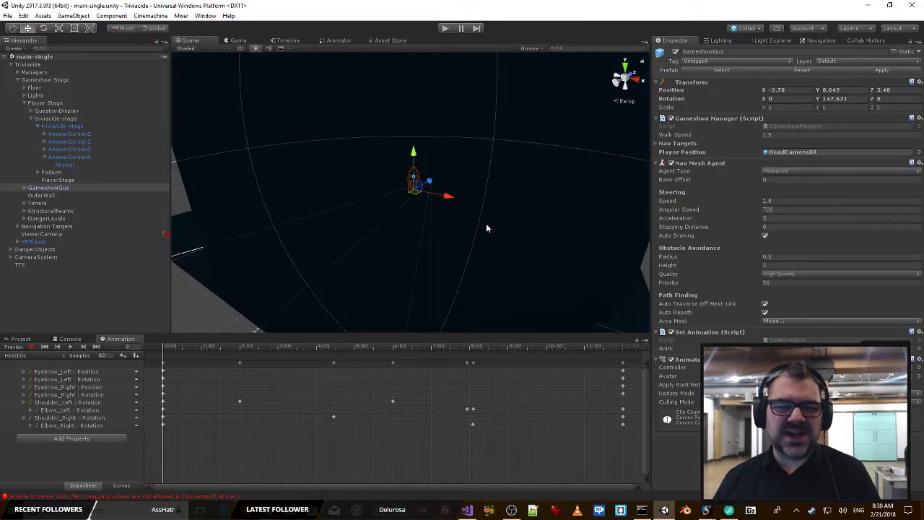
{"action": "key", "text": "w"}
{"action": "right_click_drag", "start_coordinate": [486, 224], "coordinate": [506, 243]}
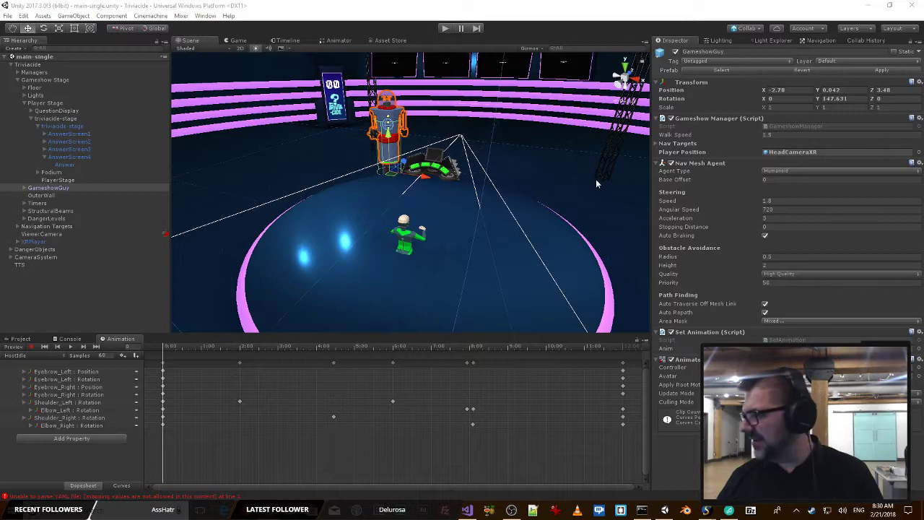
Step: Play-test the scene through a question round using the Game and Scene views, stop the run and save the scene
{"action": "left_click", "coordinate": [444, 28]}
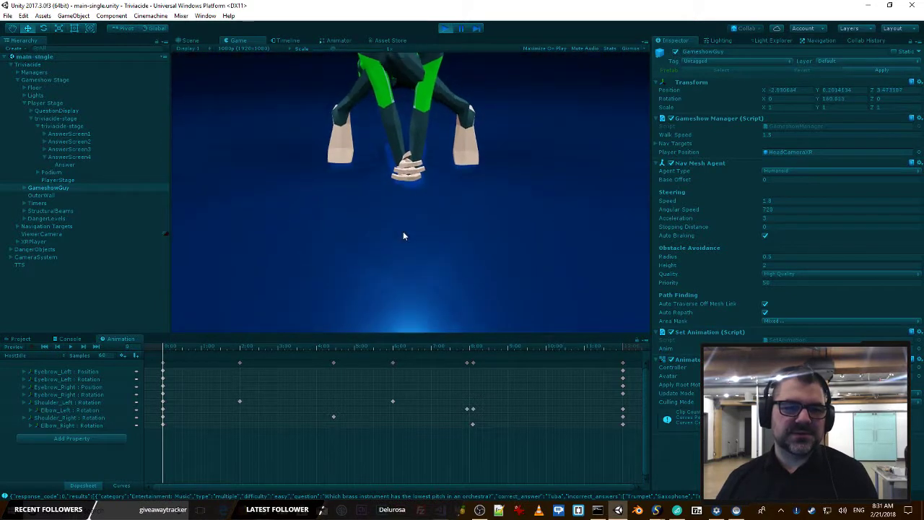
{"action": "left_click", "coordinate": [190, 40]}
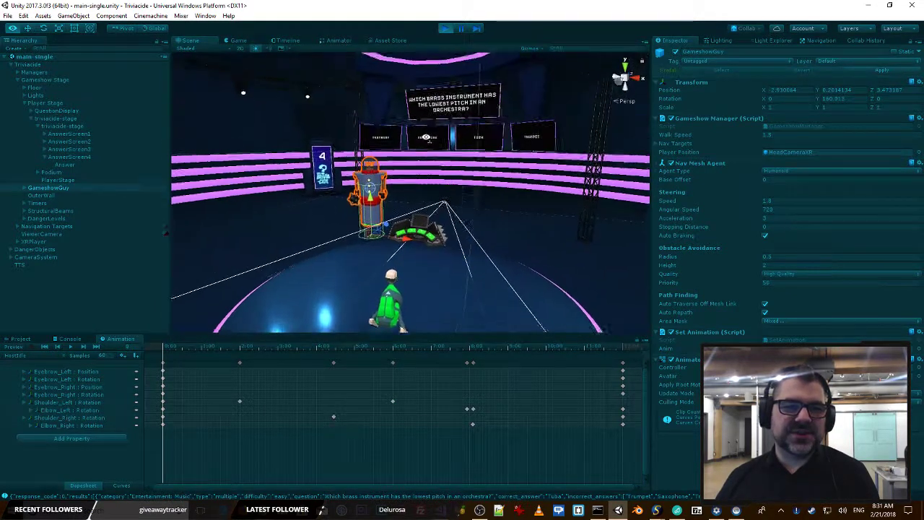
{"action": "right_click_drag", "start_coordinate": [427, 133], "coordinate": [427, 113]}
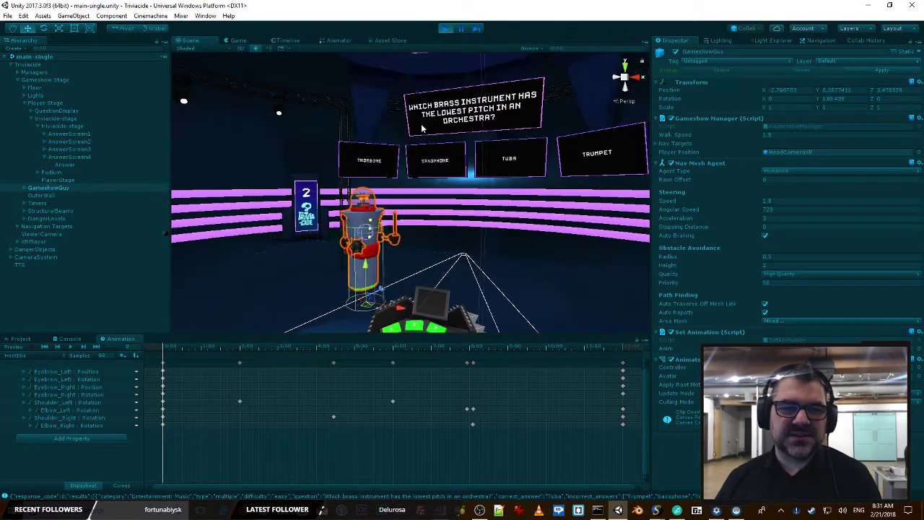
{"action": "left_click", "coordinate": [243, 41]}
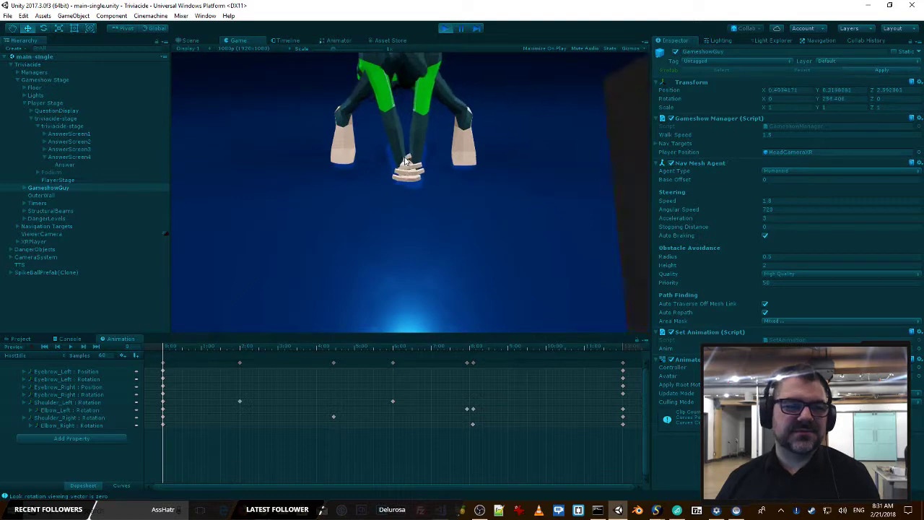
{"action": "left_click", "coordinate": [189, 40]}
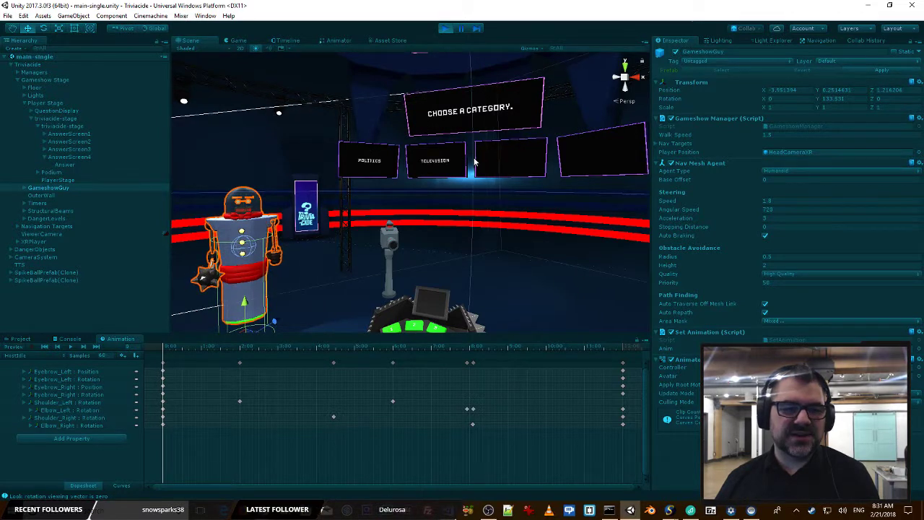
{"action": "right_click_drag", "start_coordinate": [466, 183], "coordinate": [499, 209]}
{"action": "left_click", "coordinate": [445, 29]}
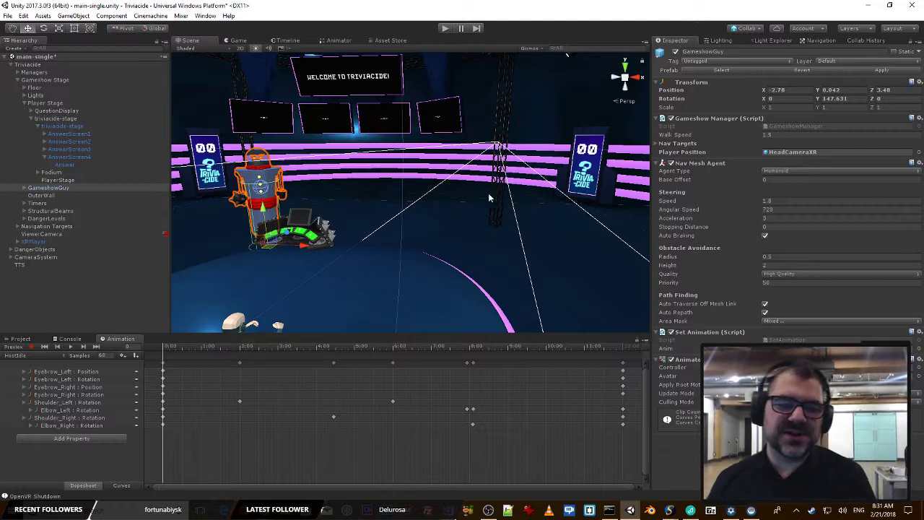
{"action": "key", "text": "ctrl+s"}
Step: Set the Damage Value of the Danger Projectile script on SpikeBallPrefab in the prefabs folder to 1
{"action": "right_click_drag", "start_coordinate": [489, 196], "coordinate": [494, 257]}
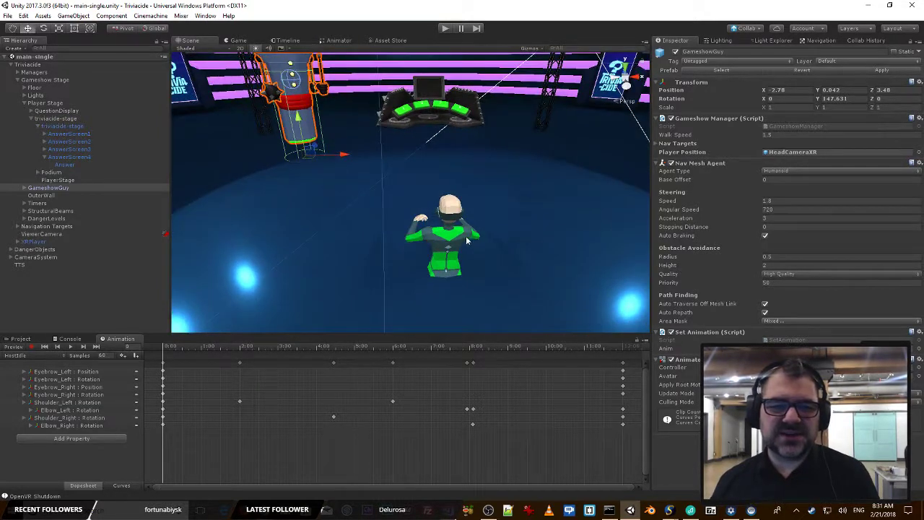
{"action": "left_click", "coordinate": [467, 240]}
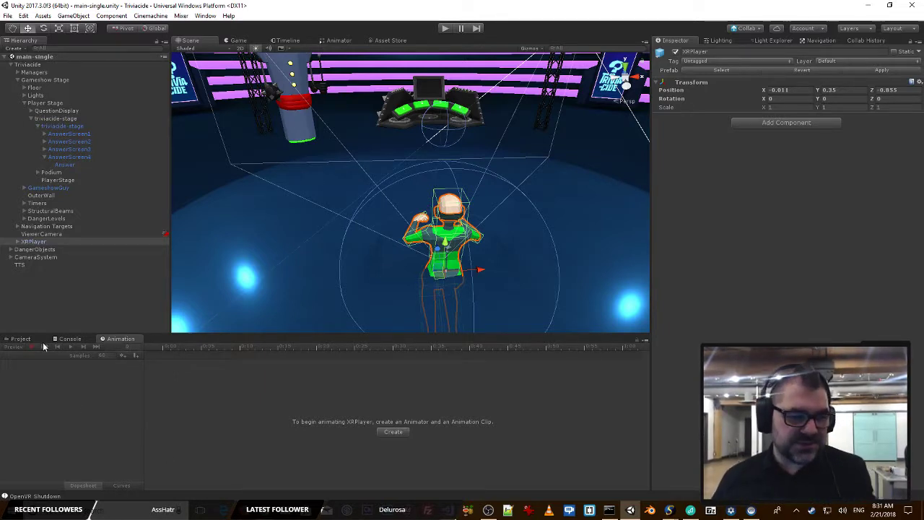
{"action": "left_click", "coordinate": [20, 339]}
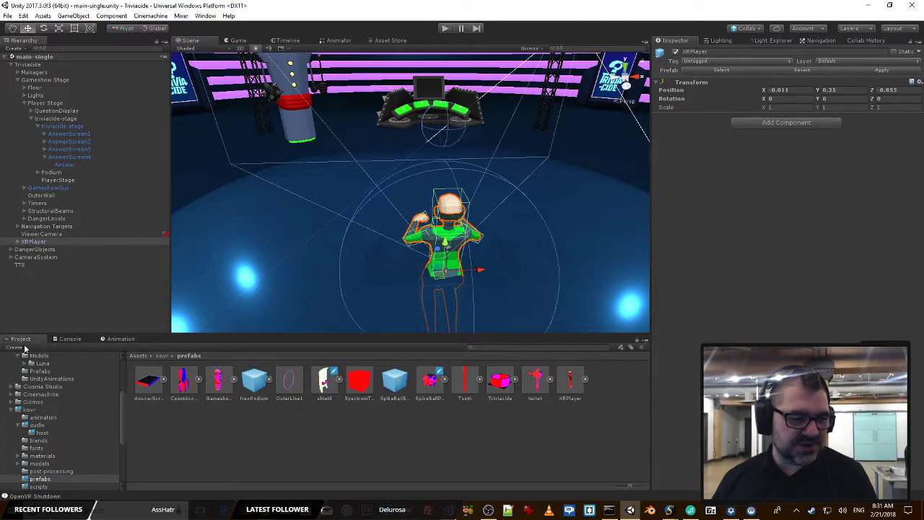
{"action": "left_click", "coordinate": [375, 446]}
{"action": "left_click", "coordinate": [431, 380]}
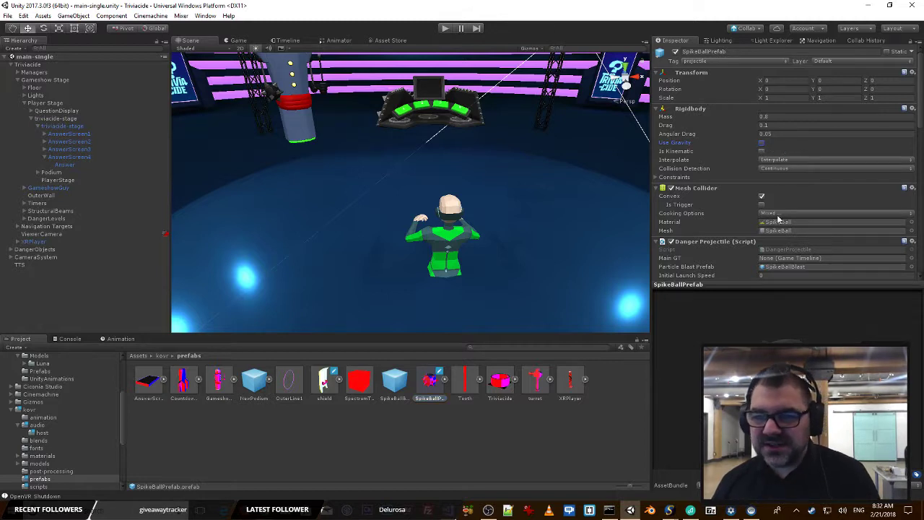
{"action": "scroll", "coordinate": [779, 219], "scroll_direction": "down", "scroll_amount": 3}
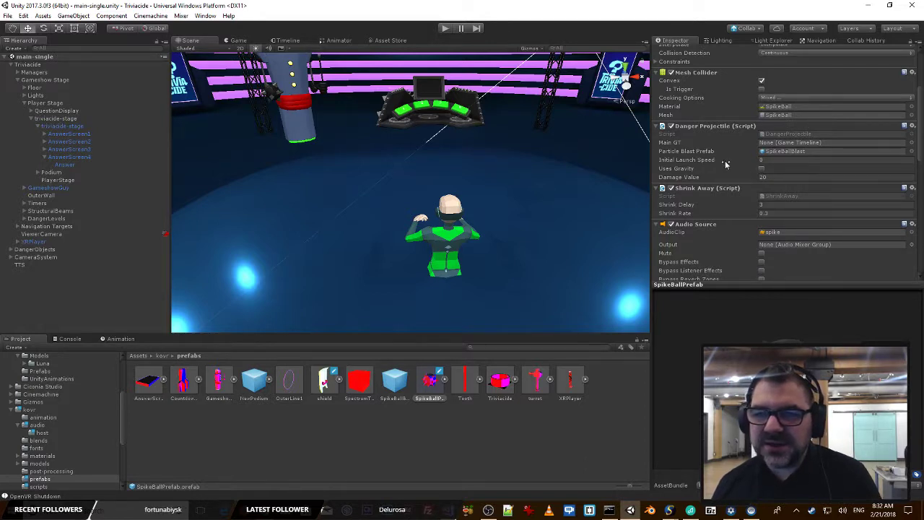
{"action": "left_click", "coordinate": [772, 162]}
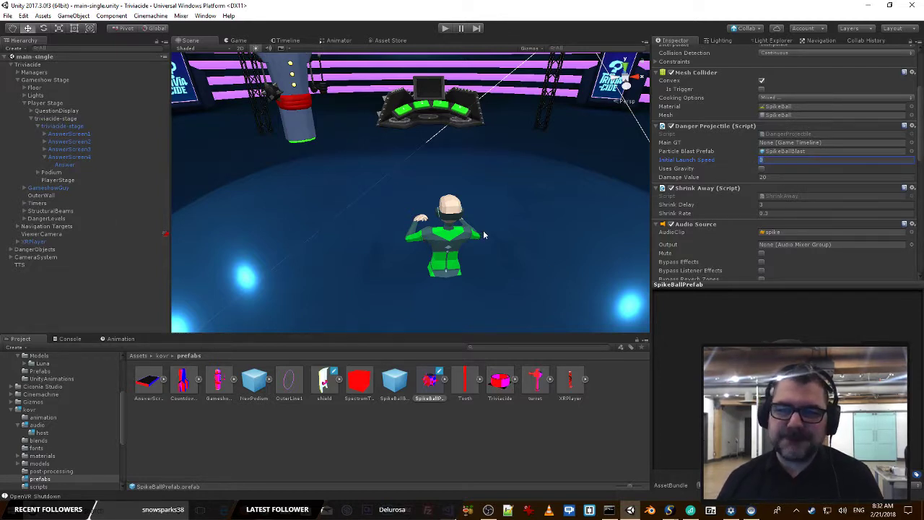
{"action": "left_click", "coordinate": [775, 177]}
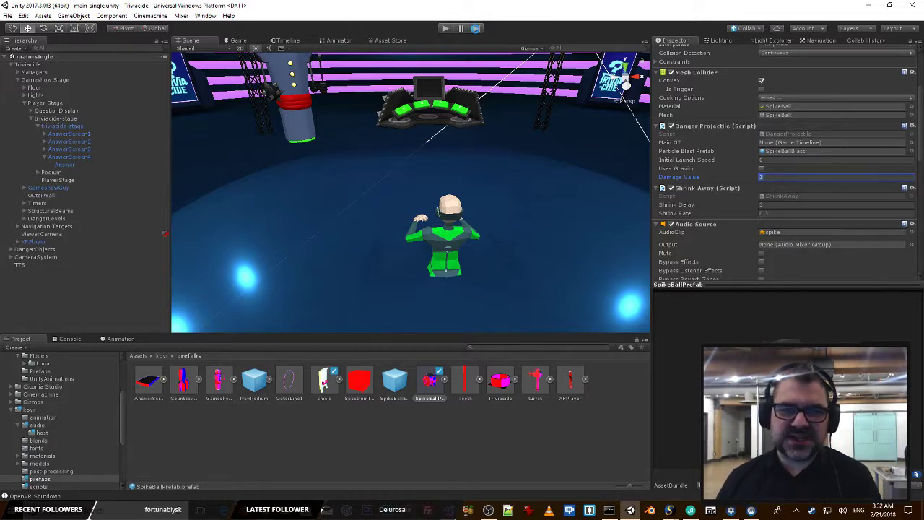
Step: Run the game with the changed spike ball damage and watch the question screens, host robot and player in Game and Scene views
{"action": "left_click", "coordinate": [444, 29]}
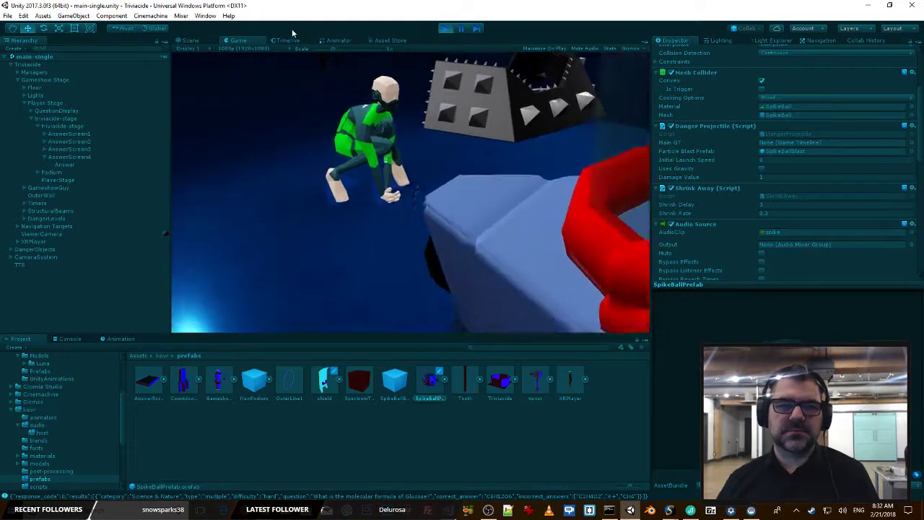
{"action": "left_click", "coordinate": [187, 40]}
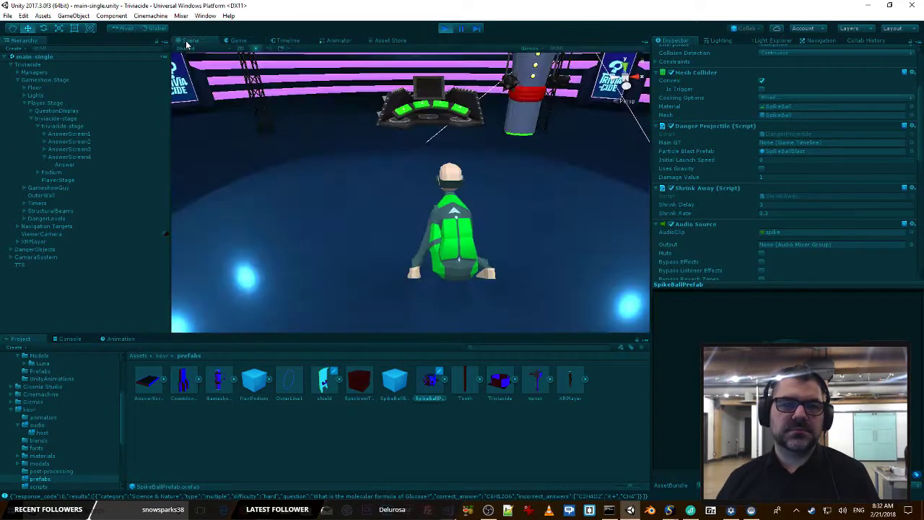
{"action": "right_click_drag", "start_coordinate": [416, 196], "coordinate": [393, 99]}
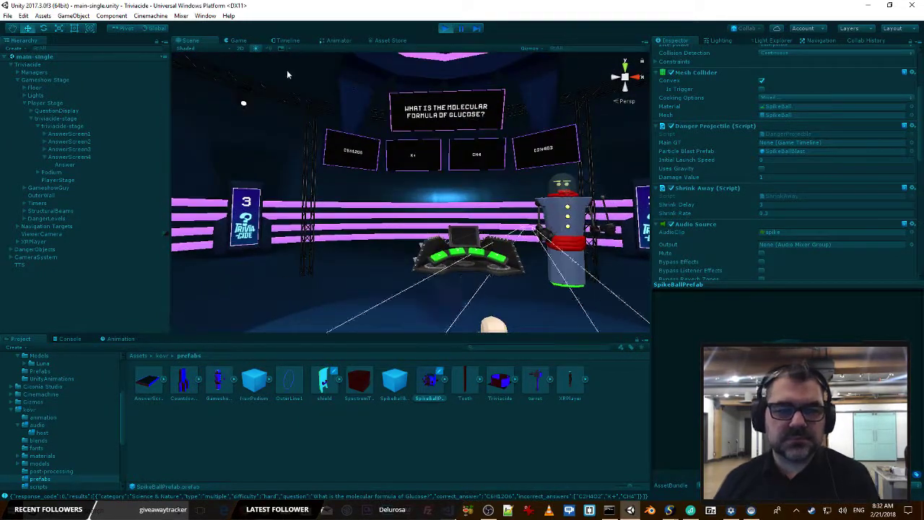
{"action": "left_click", "coordinate": [237, 41]}
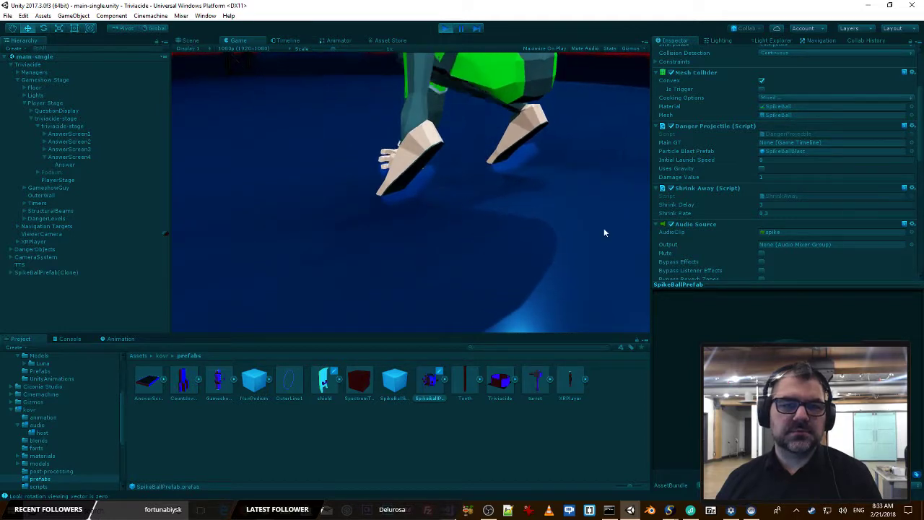
{"action": "left_click", "coordinate": [190, 41]}
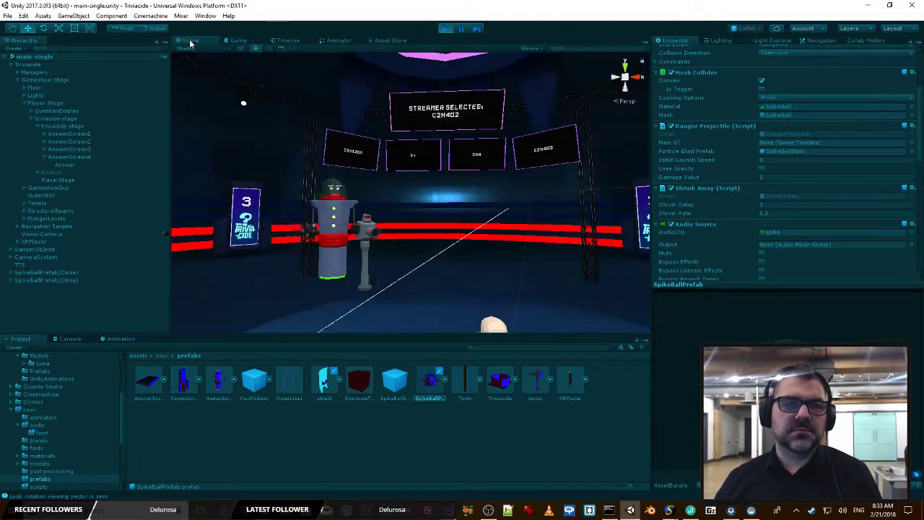
{"action": "right_click_drag", "start_coordinate": [405, 229], "coordinate": [451, 287]}
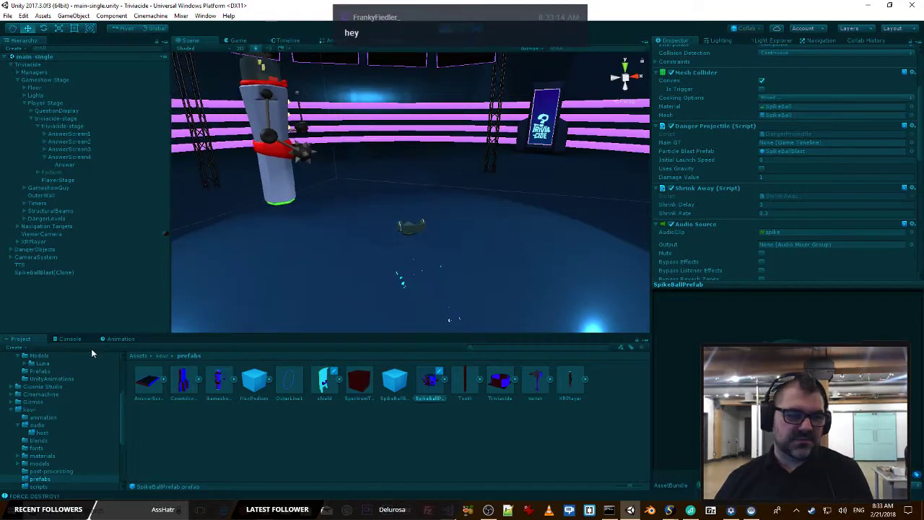
Step: Examine the Console log entry about the streamer's remaining health and stop the play test
{"action": "left_click", "coordinate": [82, 338]}
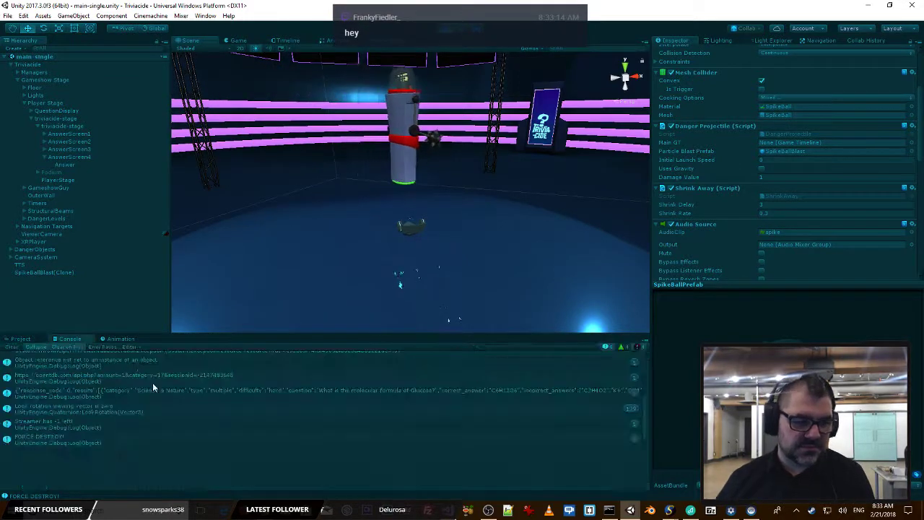
{"action": "left_click", "coordinate": [67, 426]}
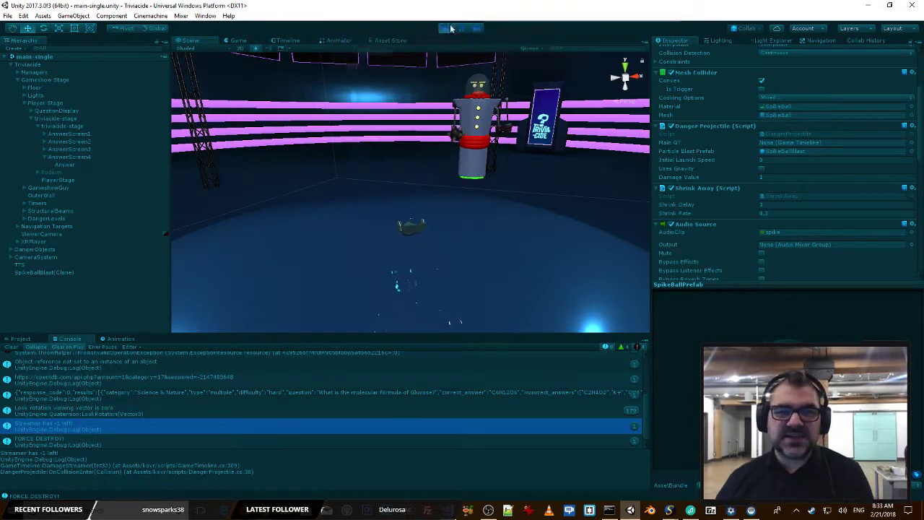
{"action": "left_click", "coordinate": [447, 28]}
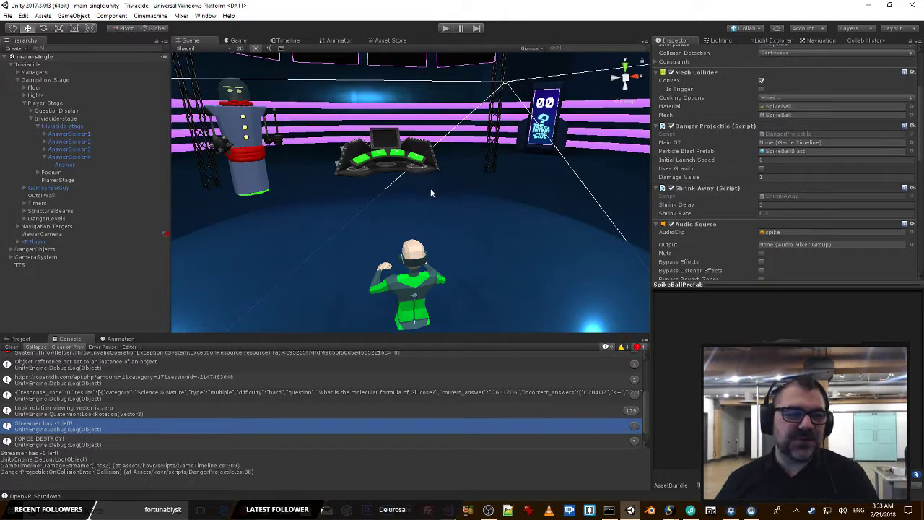
Step: Select the GameManager object under Managers and open its GameTimelineSingle script in Visual Studio
{"action": "left_click_drag", "start_coordinate": [432, 215], "coordinate": [610, 222], "text": "alt"}
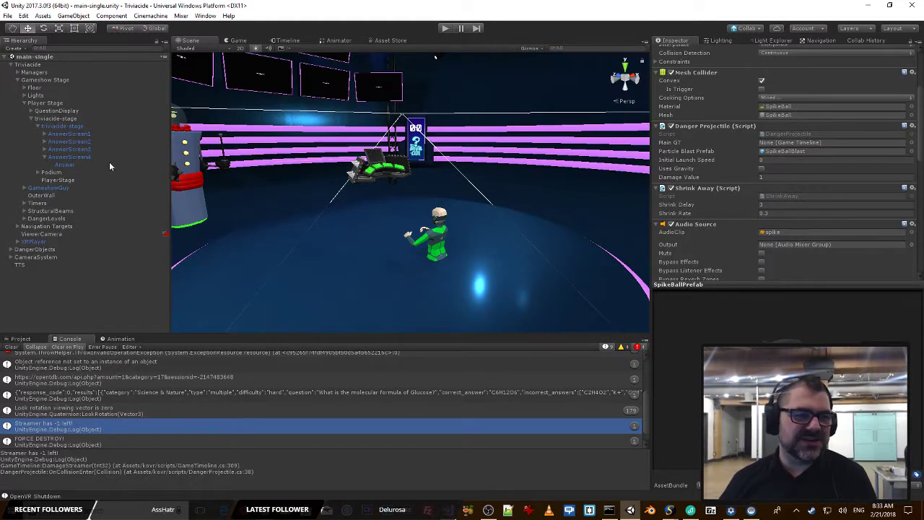
{"action": "right_click_drag", "start_coordinate": [473, 235], "coordinate": [466, 237]}
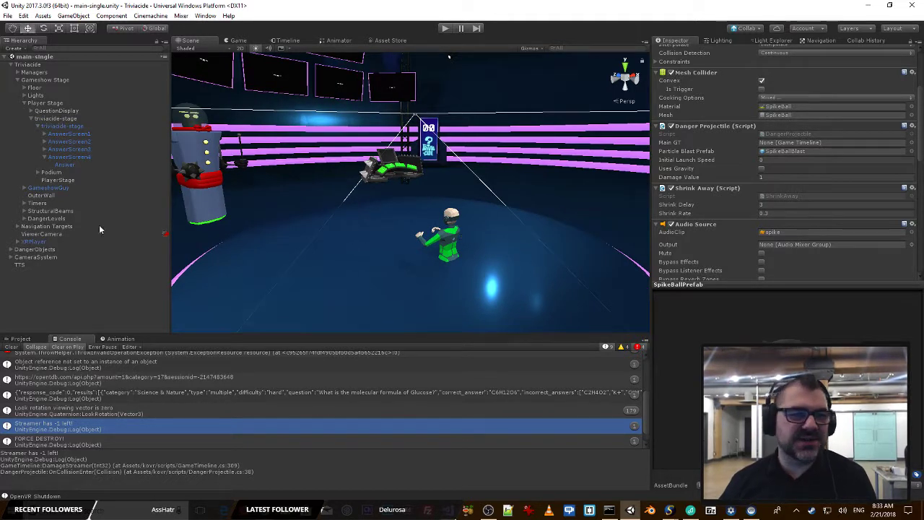
{"action": "left_click", "coordinate": [18, 73]}
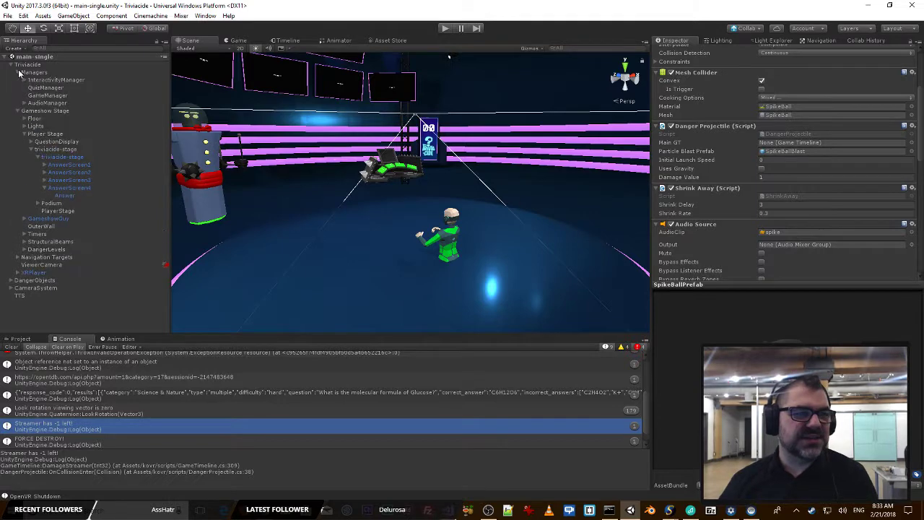
{"action": "left_click", "coordinate": [50, 95]}
{"action": "scroll", "coordinate": [785, 77], "scroll_direction": "up", "scroll_amount": 4}
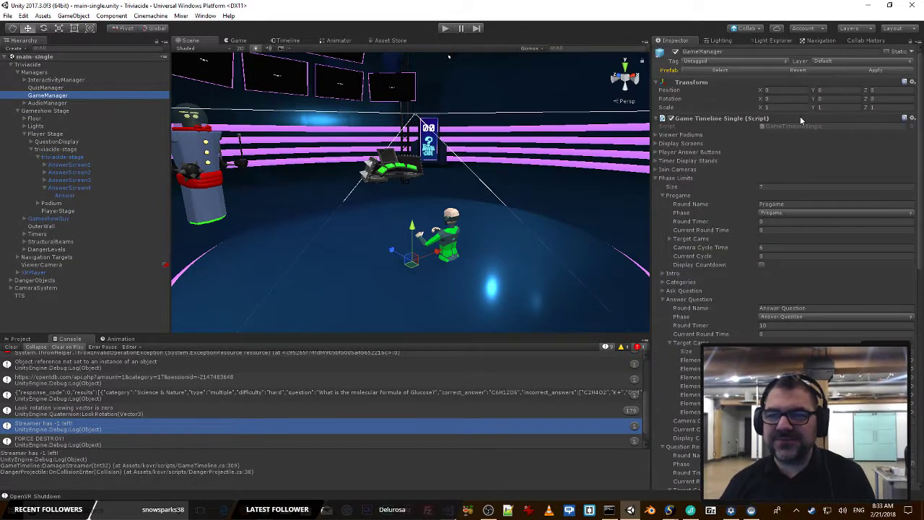
{"action": "double_click", "coordinate": [798, 127]}
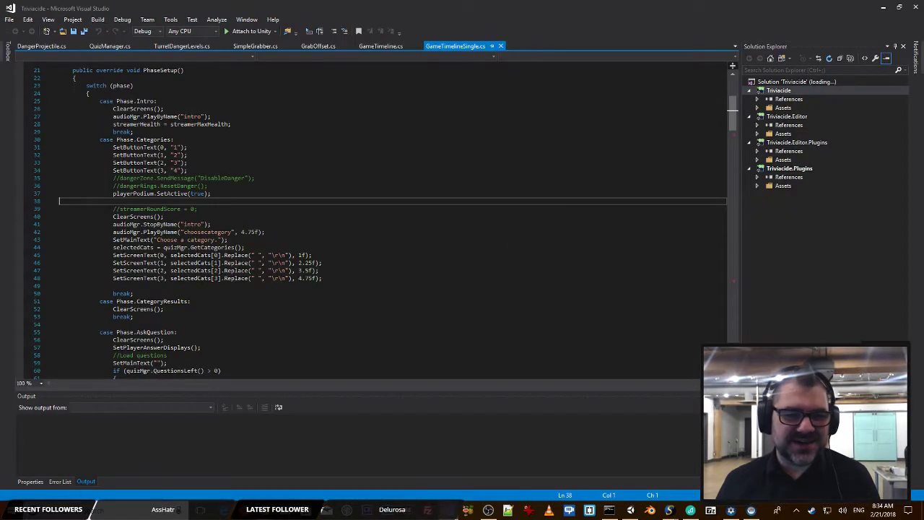
Step: Search the GameTimelineSingle script for "heal" and examine where streamerHealth is assigned in the Intro phase
{"action": "left_click", "coordinate": [342, 195]}
{"action": "left_click", "coordinate": [340, 177]}
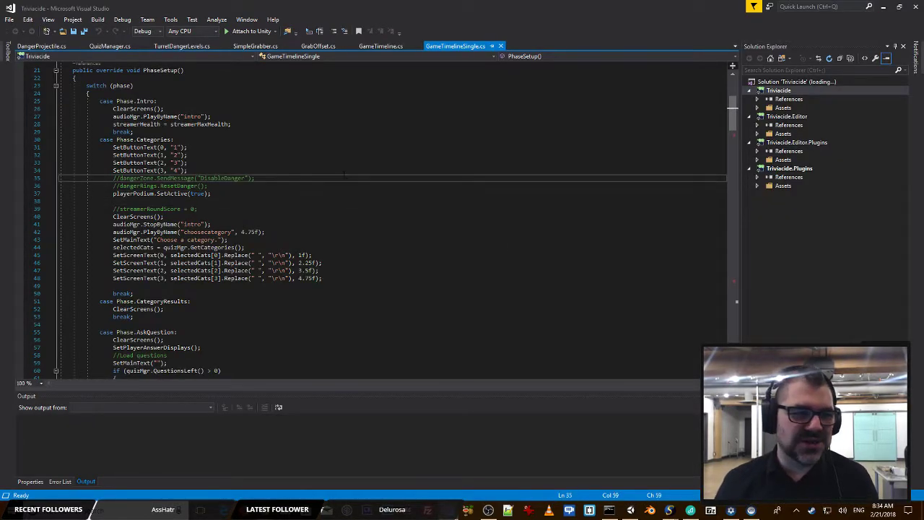
{"action": "scroll", "coordinate": [338, 202], "scroll_direction": "up", "scroll_amount": 7}
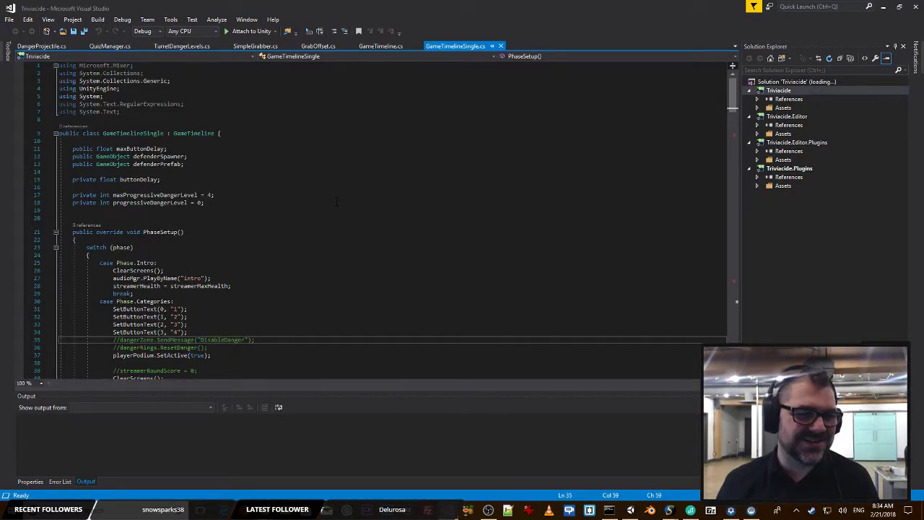
{"action": "scroll", "coordinate": [385, 221], "scroll_direction": "down", "scroll_amount": 9}
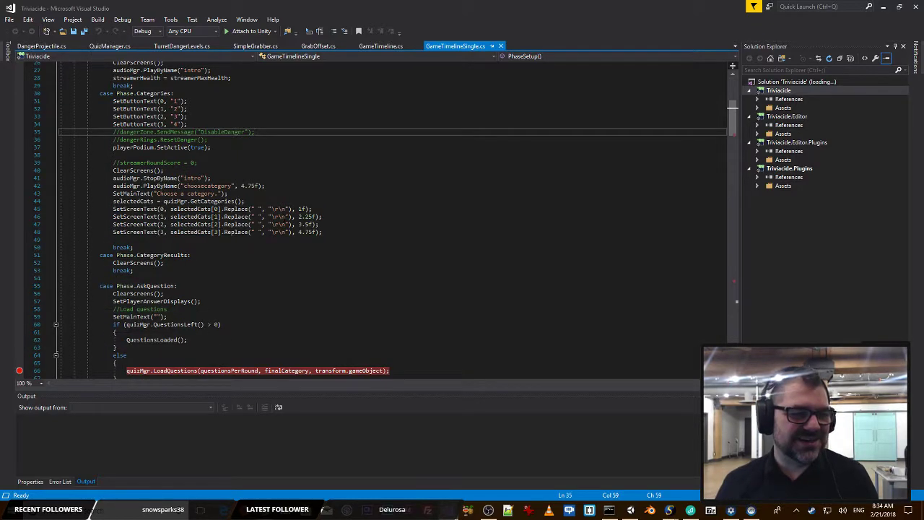
{"action": "key", "text": "ctrl+f"}
{"action": "type", "text": "heal"}
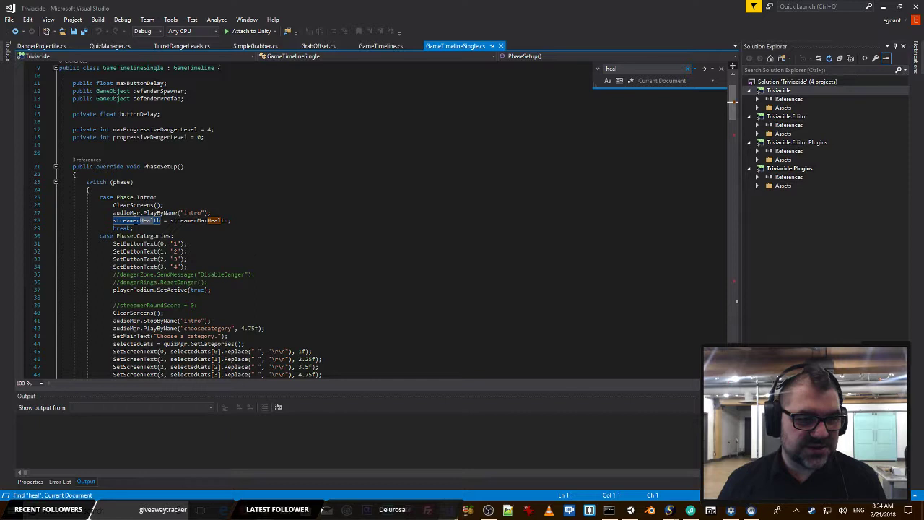
{"action": "double_click", "coordinate": [133, 227]}
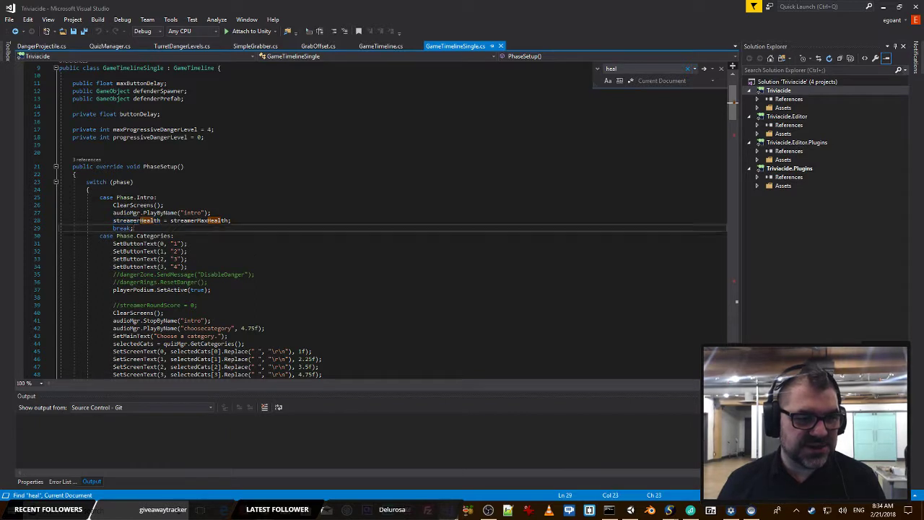
{"action": "double_click", "coordinate": [149, 221]}
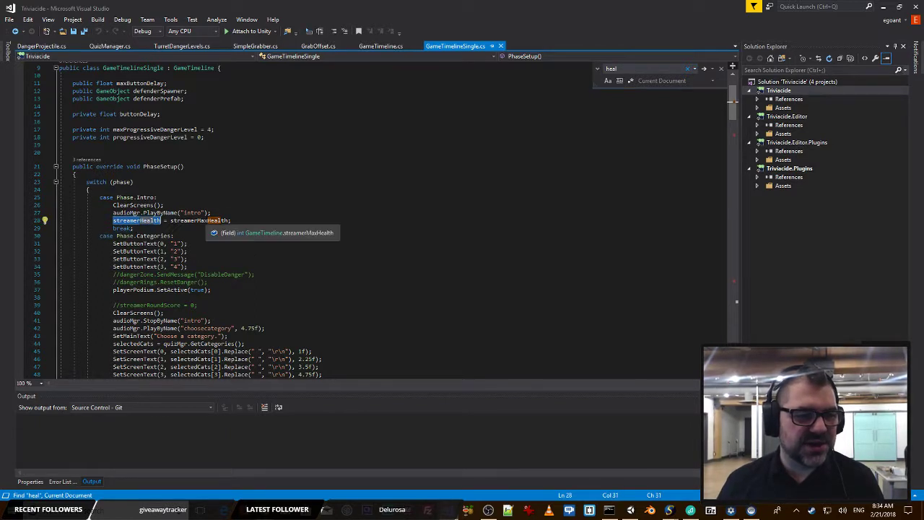
{"action": "key", "text": "Escape"}
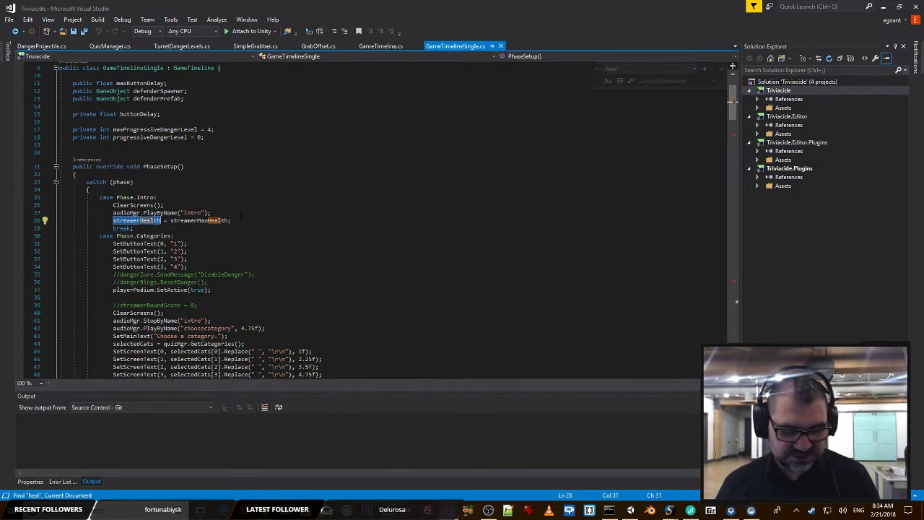
Step: Find all uses of streamerHealth in the entire solution and trace streamerMaxHealth to its definition in GameTimeline.cs
{"action": "key", "text": "ctrl+shift+f"}
{"action": "key", "text": "Return"}
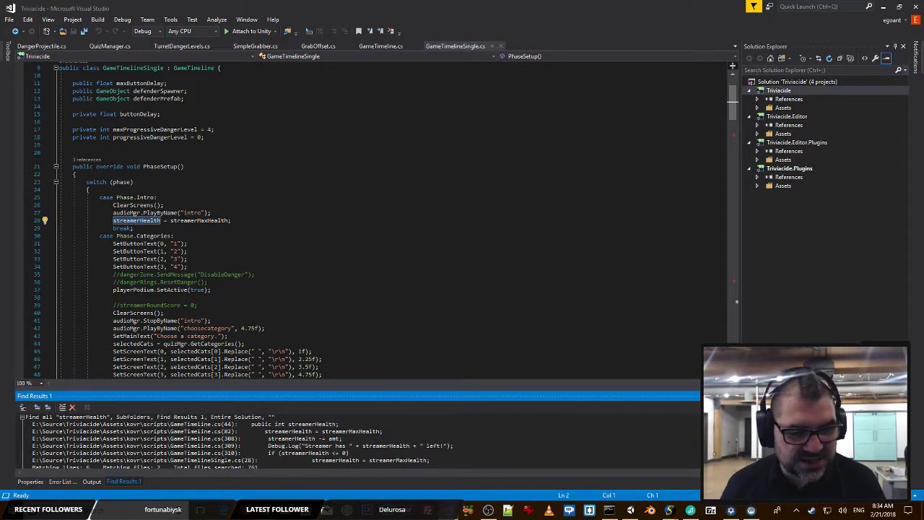
{"action": "key", "text": "F8"}
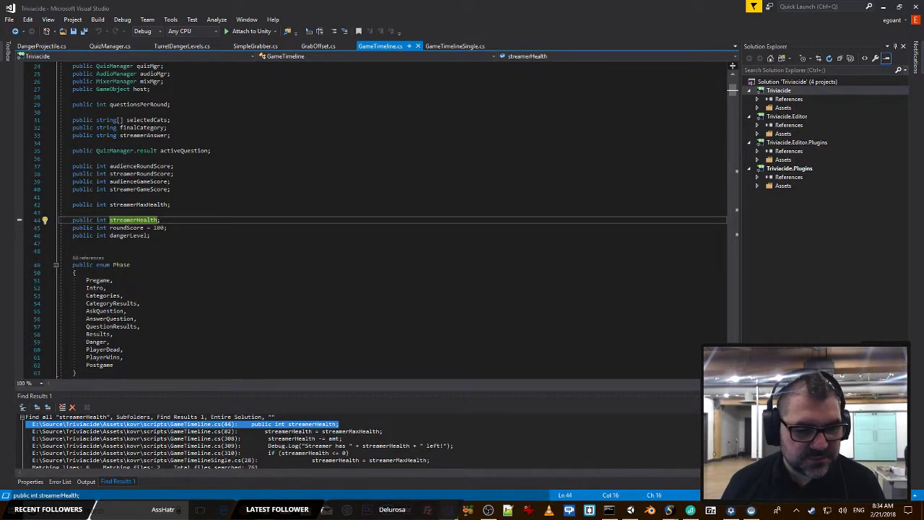
{"action": "key", "text": "F8"}
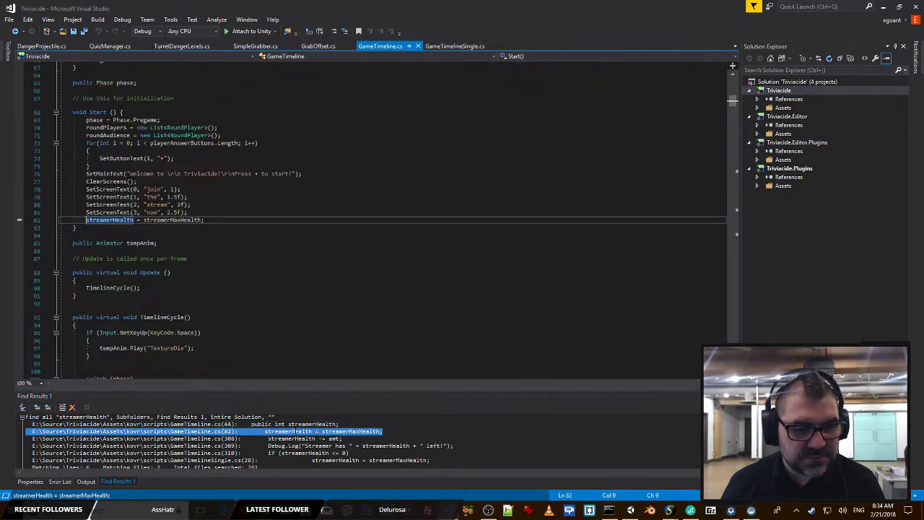
{"action": "left_click", "coordinate": [166, 219]}
{"action": "key", "text": "F12"}
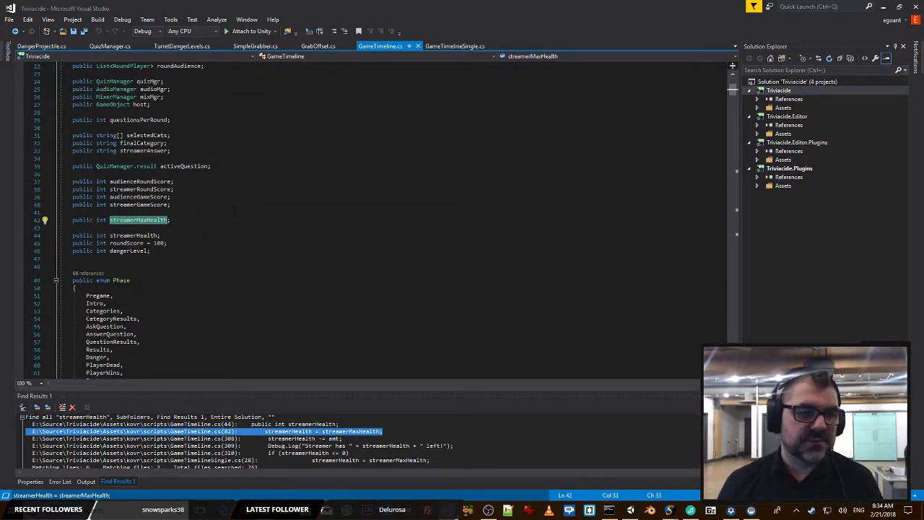
Step: Switch to Unity and edit the Streamer Max Health value of GameManager's Game Timeline Single script
{"action": "key", "text": "alt+Tab"}
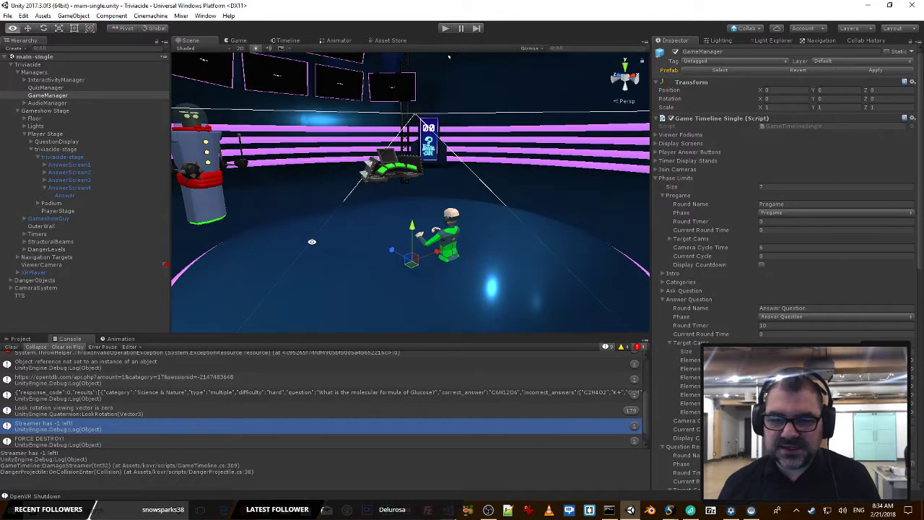
{"action": "scroll", "coordinate": [803, 335], "scroll_direction": "down", "scroll_amount": 3}
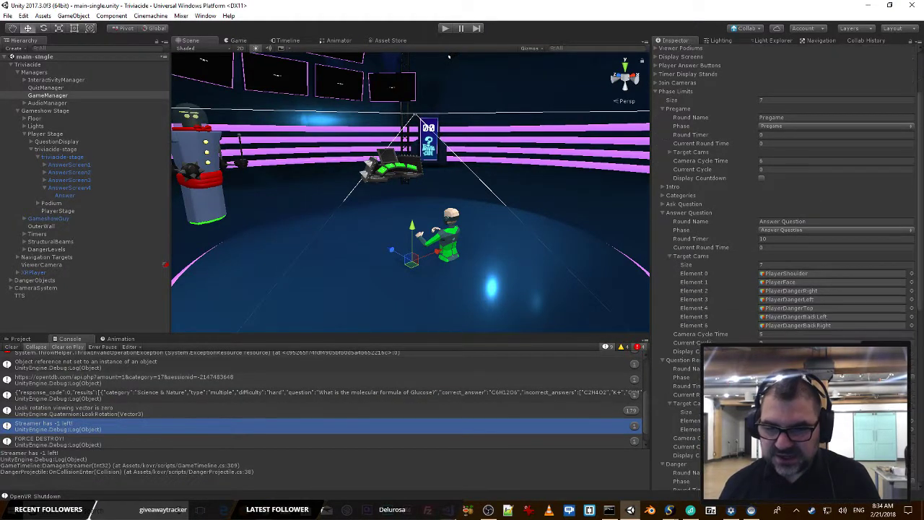
{"action": "scroll", "coordinate": [803, 335], "scroll_direction": "down", "scroll_amount": 9}
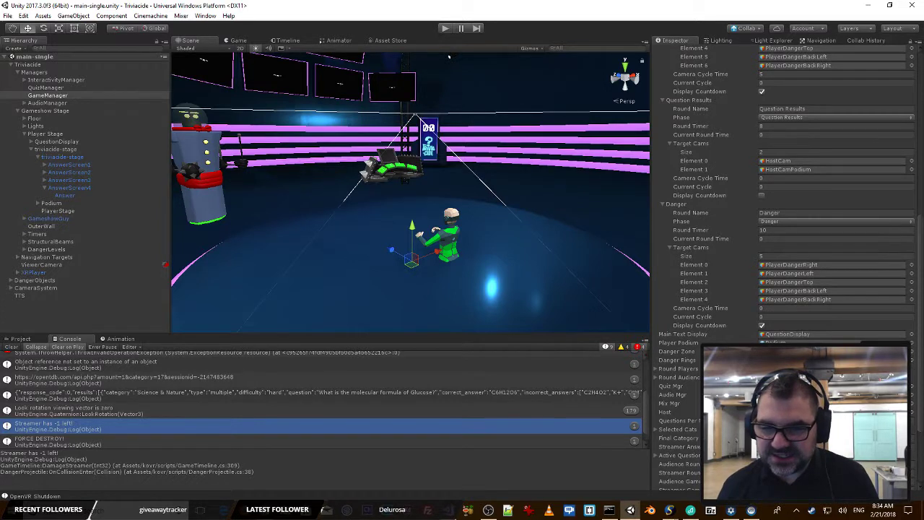
{"action": "scroll", "coordinate": [803, 334], "scroll_direction": "down", "scroll_amount": 2}
{"action": "scroll", "coordinate": [760, 330], "scroll_direction": "down", "scroll_amount": 1}
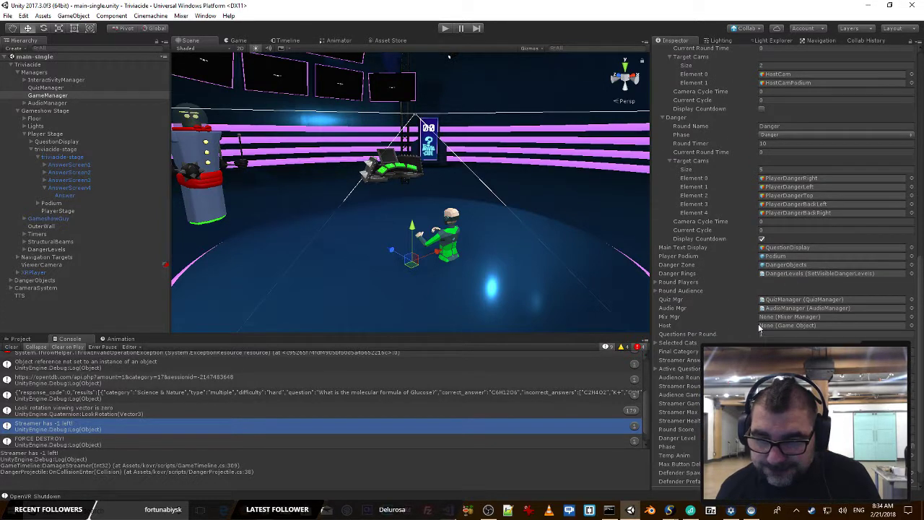
{"action": "scroll", "coordinate": [760, 329], "scroll_direction": "down", "scroll_amount": 1}
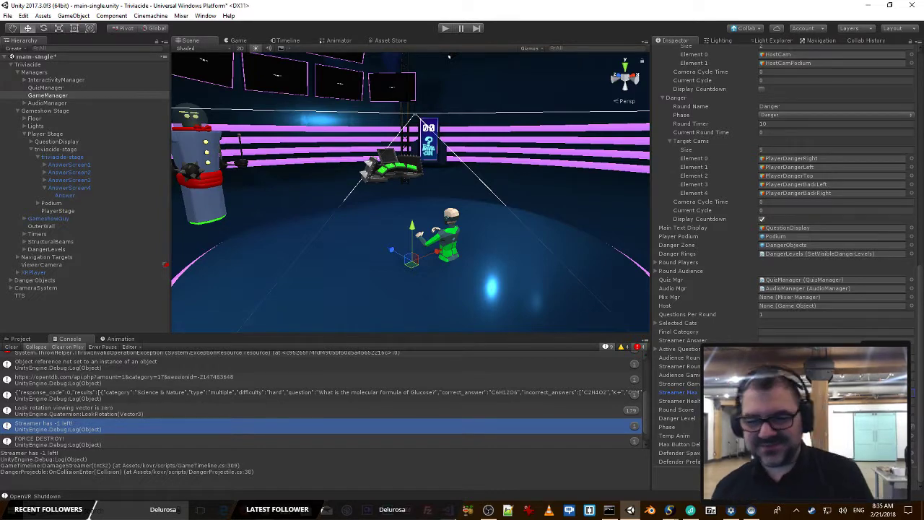
Step: Play-test the game with the edited streamer health, watching the danger round in Game and Scene views, and stop it
{"action": "left_click", "coordinate": [445, 29]}
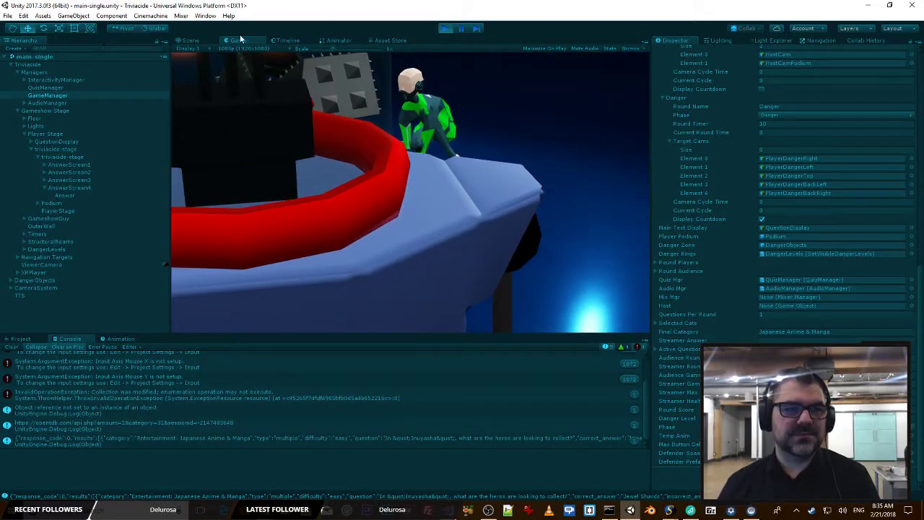
{"action": "left_click", "coordinate": [189, 40]}
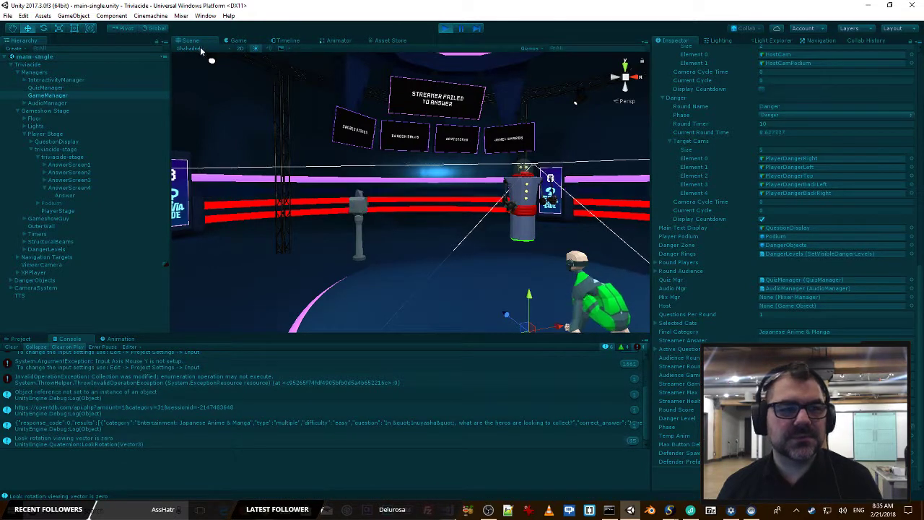
{"action": "mouse_move", "coordinate": [318, 123]}
{"action": "right_mouse_down"}
{"action": "mouse_move", "coordinate": [397, 193]}
{"action": "mouse_move", "coordinate": [380, 157]}
{"action": "right_mouse_up"}
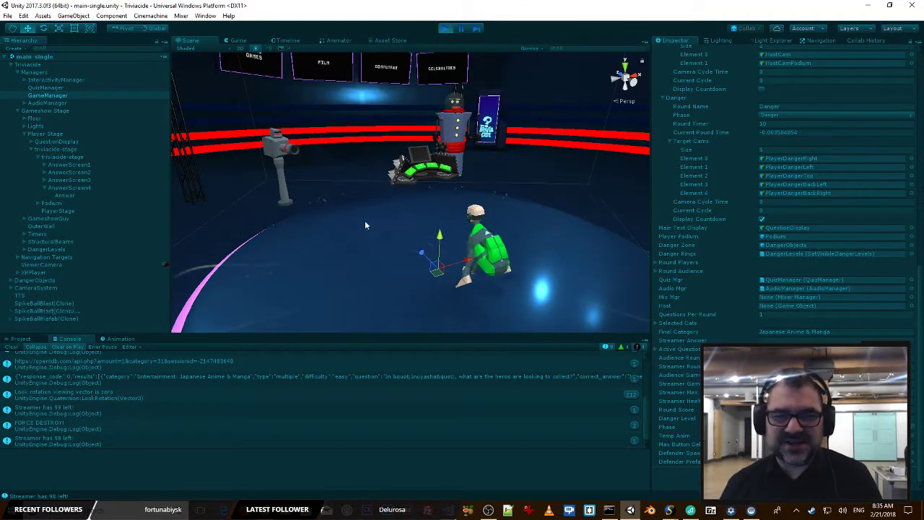
{"action": "left_click", "coordinate": [446, 29]}
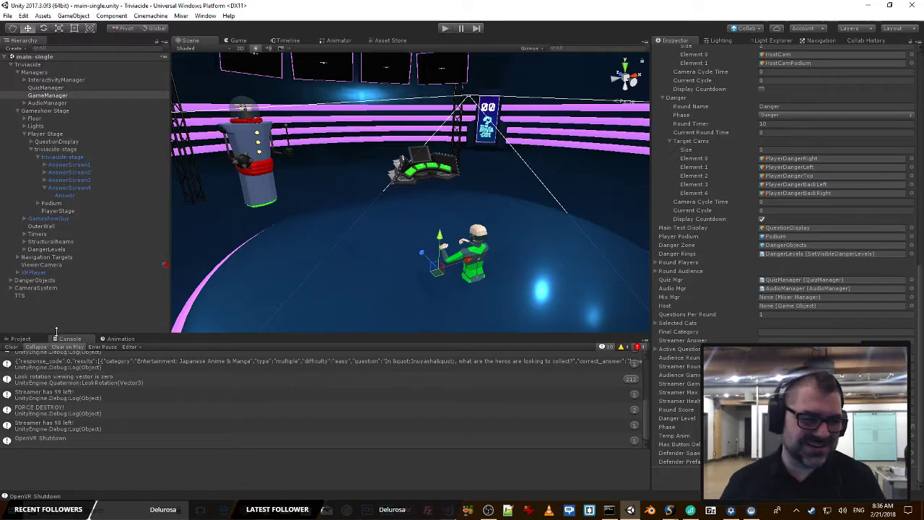
Step: Set the Damage Value of the Danger Projectile script on SpikeBallPrefab in the kovr prefabs folder to 20
{"action": "left_click", "coordinate": [20, 339]}
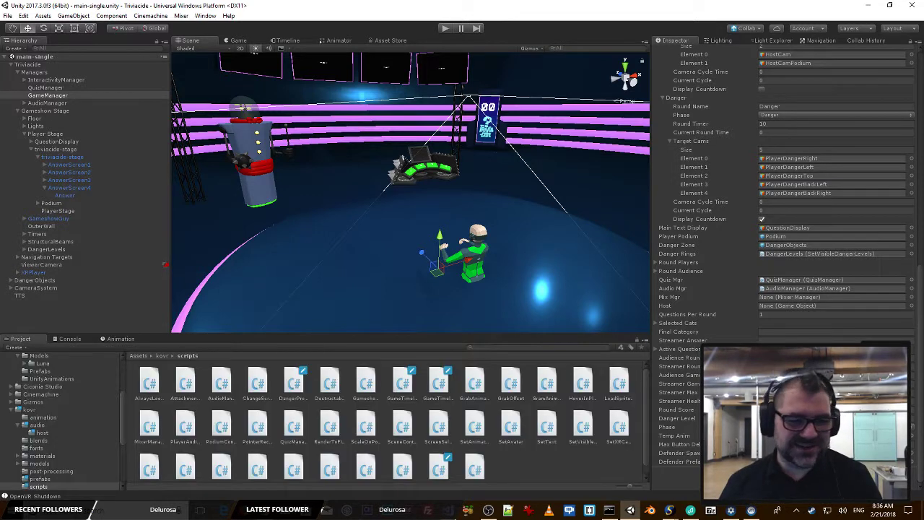
{"action": "left_click", "coordinate": [162, 356]}
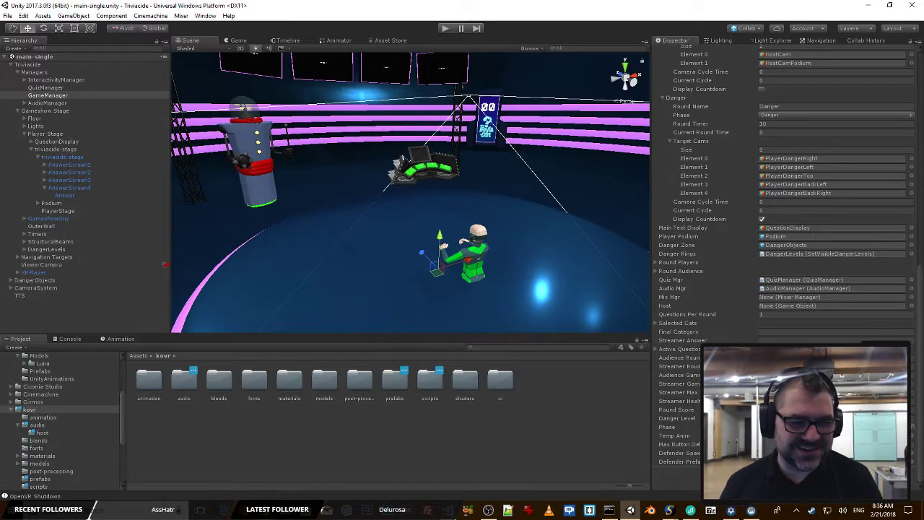
{"action": "double_click", "coordinate": [399, 383]}
{"action": "left_click", "coordinate": [430, 379]}
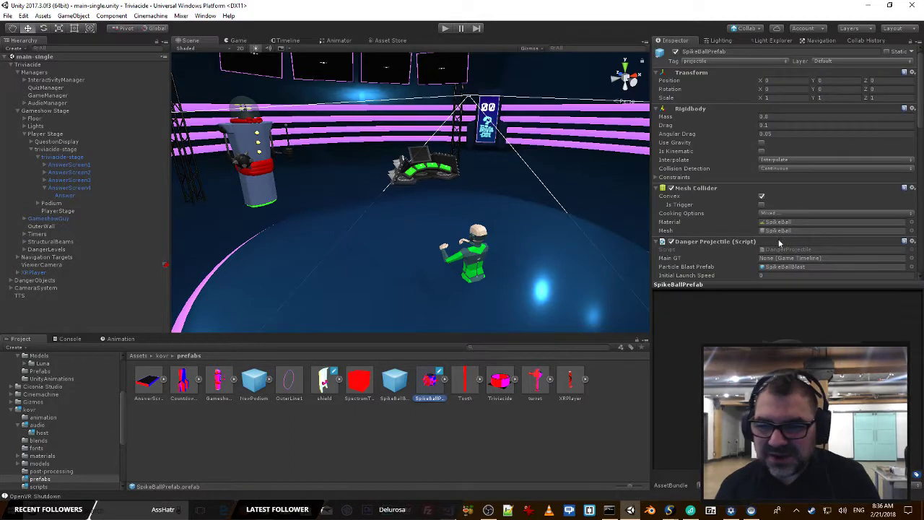
{"action": "scroll", "coordinate": [781, 238], "scroll_direction": "down", "scroll_amount": 5}
{"action": "scroll", "coordinate": [773, 203], "scroll_direction": "up", "scroll_amount": 4}
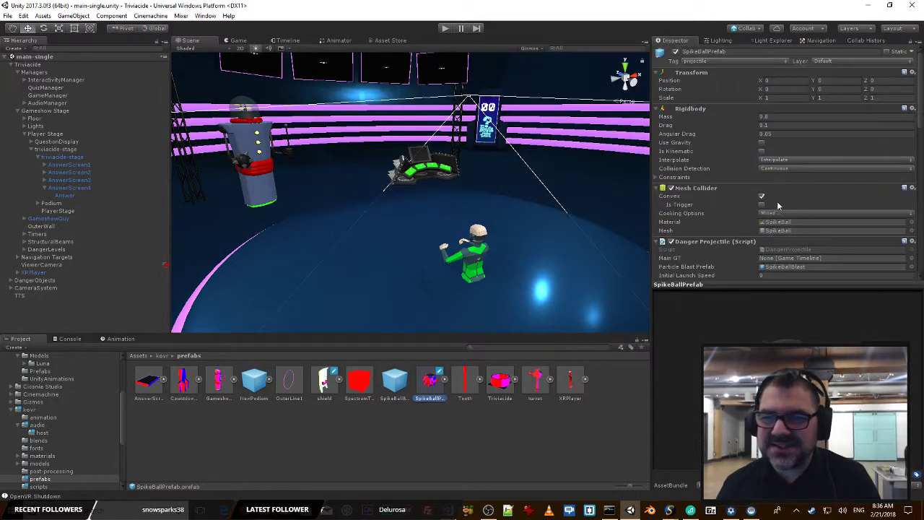
{"action": "scroll", "coordinate": [756, 170], "scroll_direction": "down", "scroll_amount": 6}
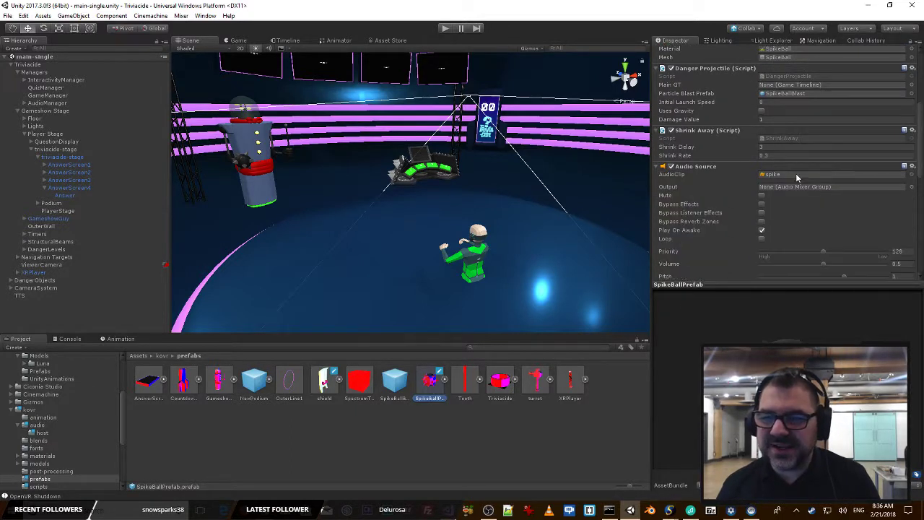
{"action": "scroll", "coordinate": [798, 188], "scroll_direction": "up", "scroll_amount": 4}
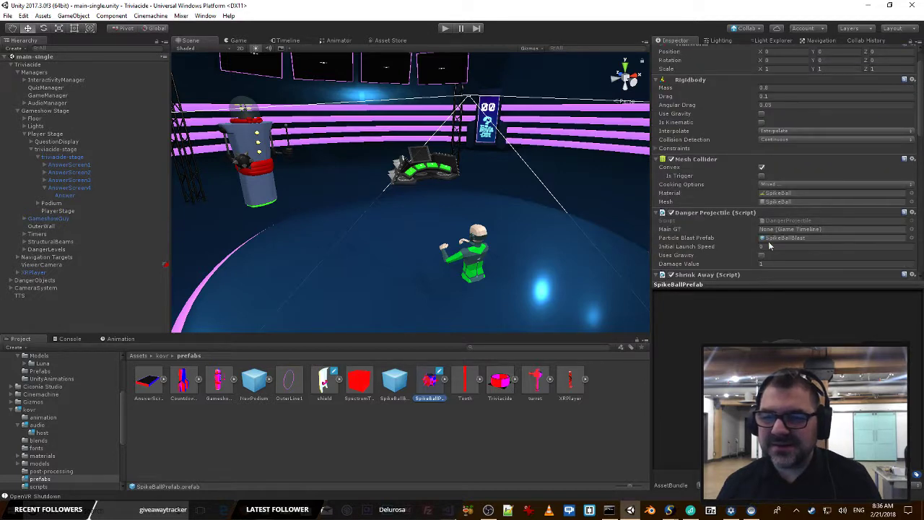
{"action": "left_click", "coordinate": [798, 263]}
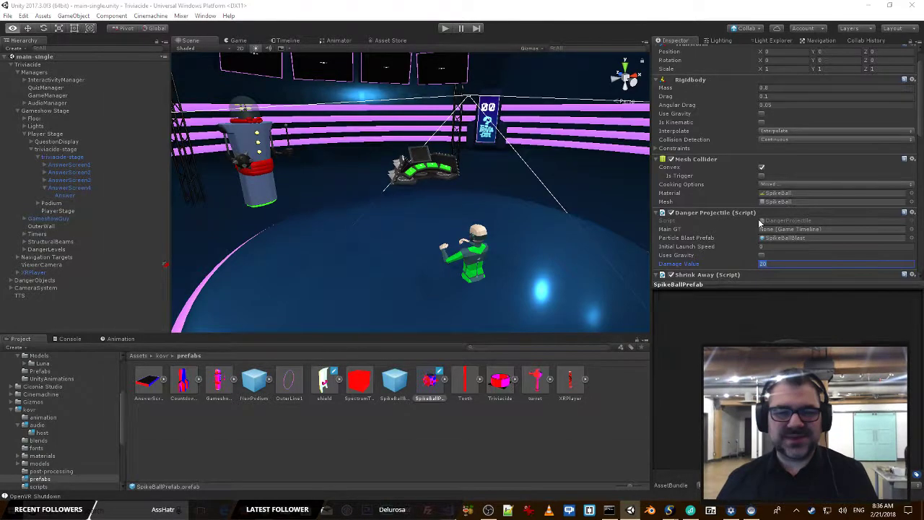
Step: Switch to Visual Studio and review the score and streamer health fields in GameTimeline.cs
{"action": "key", "text": "alt+Tab"}
{"action": "left_click", "coordinate": [282, 243]}
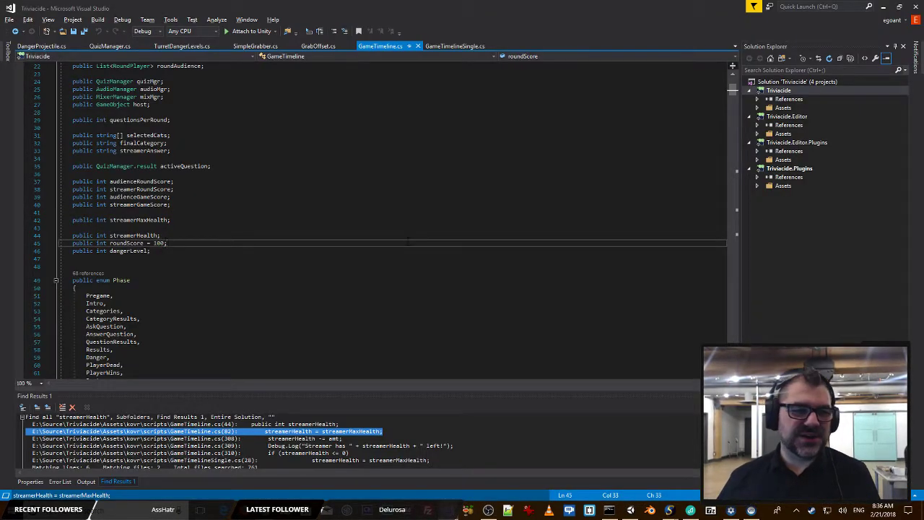
{"action": "left_click", "coordinate": [282, 198]}
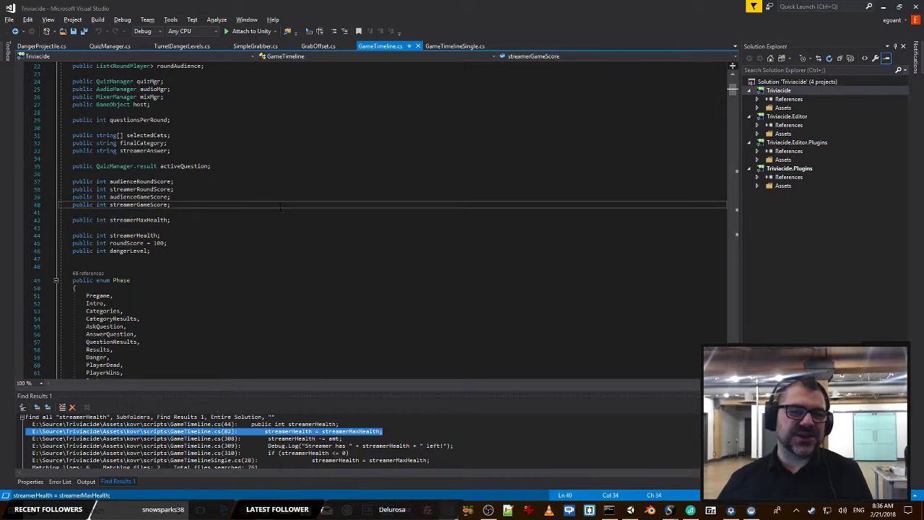
Step: Switch to Unity and rename the DangerObjects group in the scene hierarchy as DangerObjectsSinglePlayer
{"action": "key", "text": "alt+Tab"}
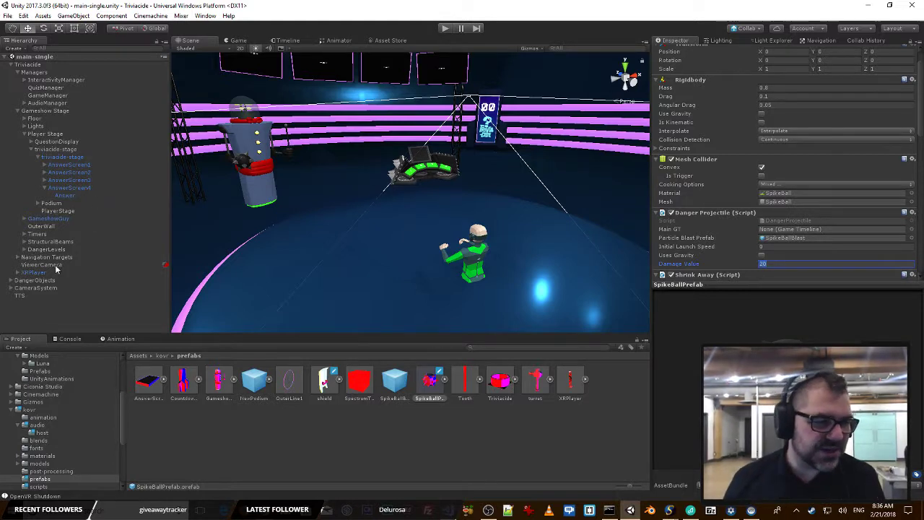
{"action": "left_click", "coordinate": [36, 280]}
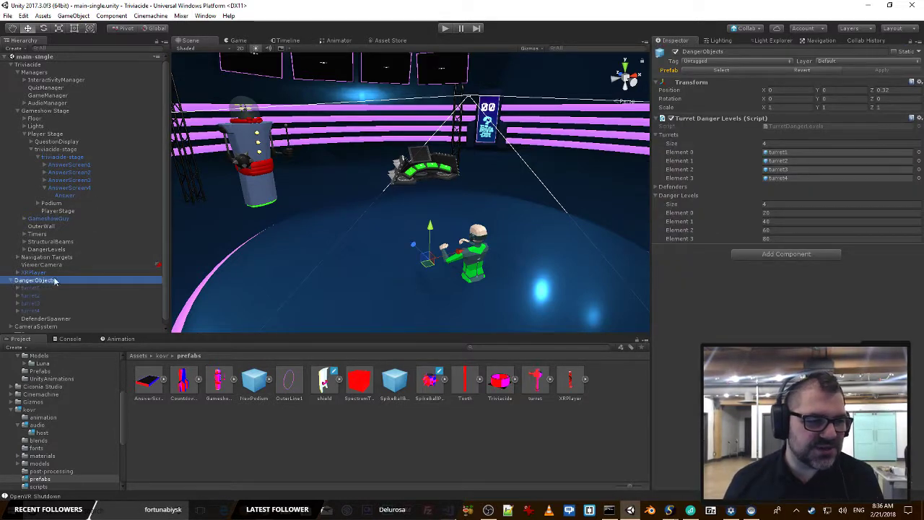
{"action": "left_click", "coordinate": [11, 280]}
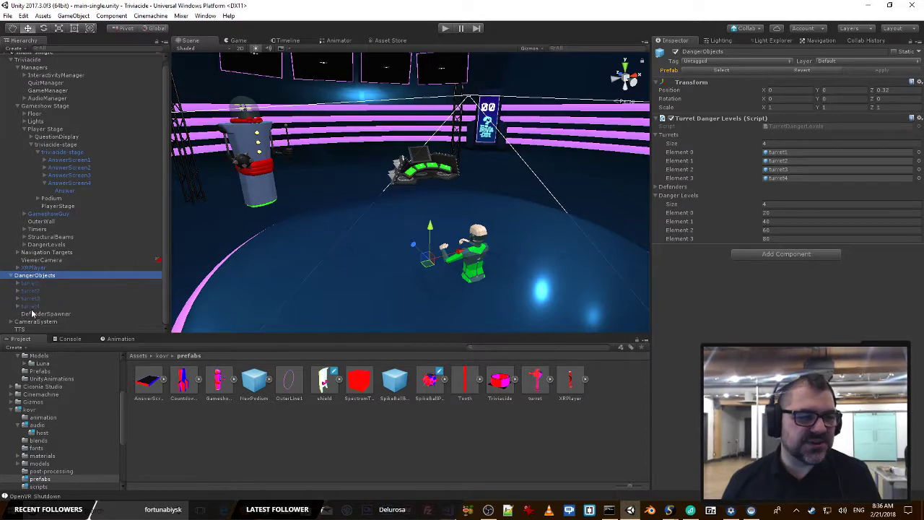
{"action": "left_click", "coordinate": [45, 315]}
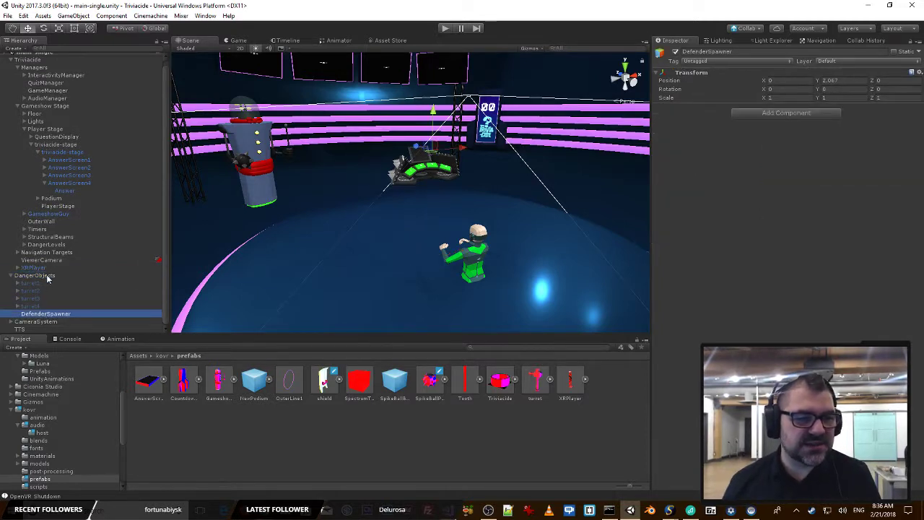
{"action": "left_click", "coordinate": [46, 277]}
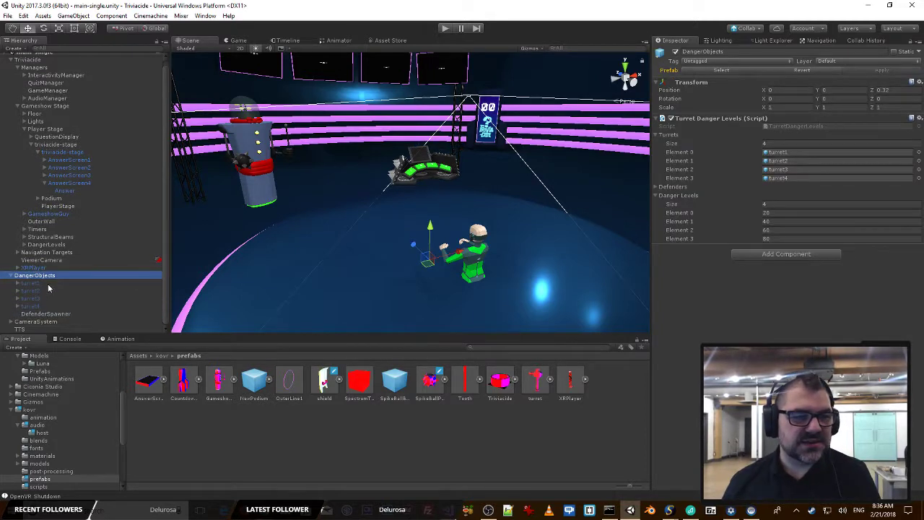
{"action": "left_click", "coordinate": [722, 52]}
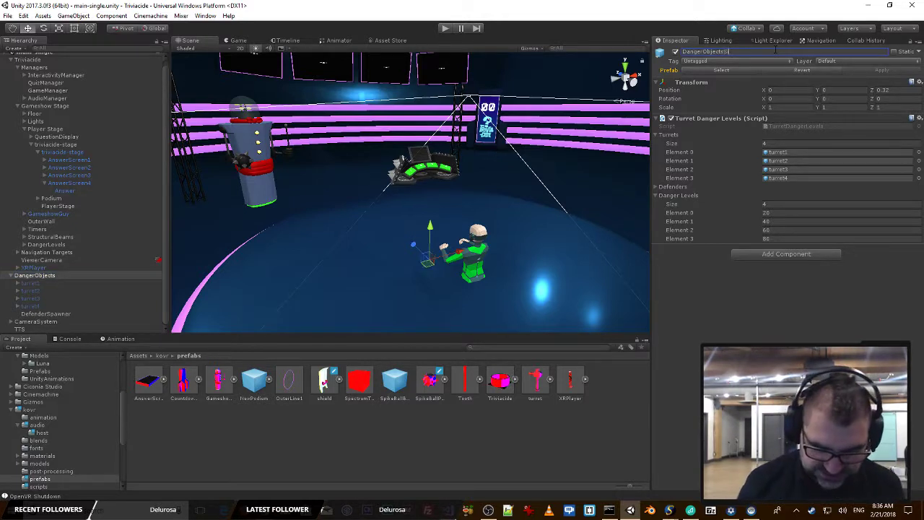
{"action": "type", "text": "SinglePlayer"}
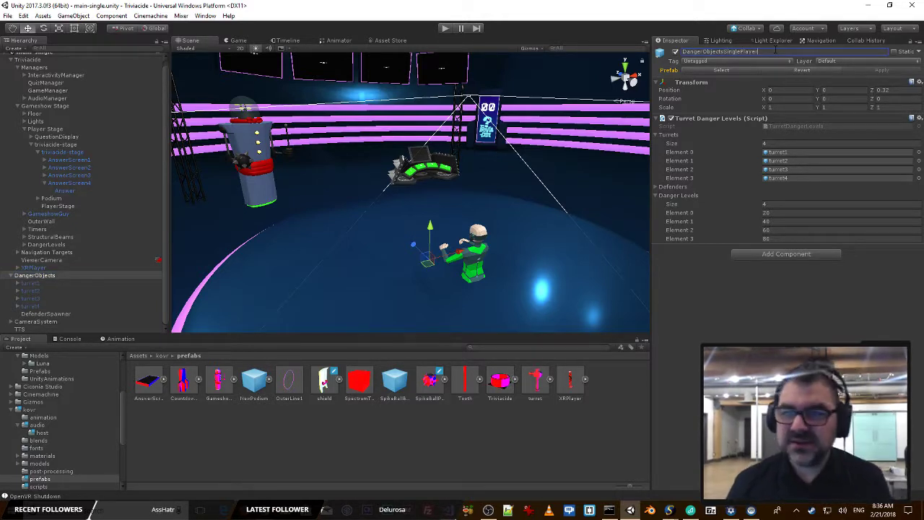
{"action": "key", "text": "Return"}
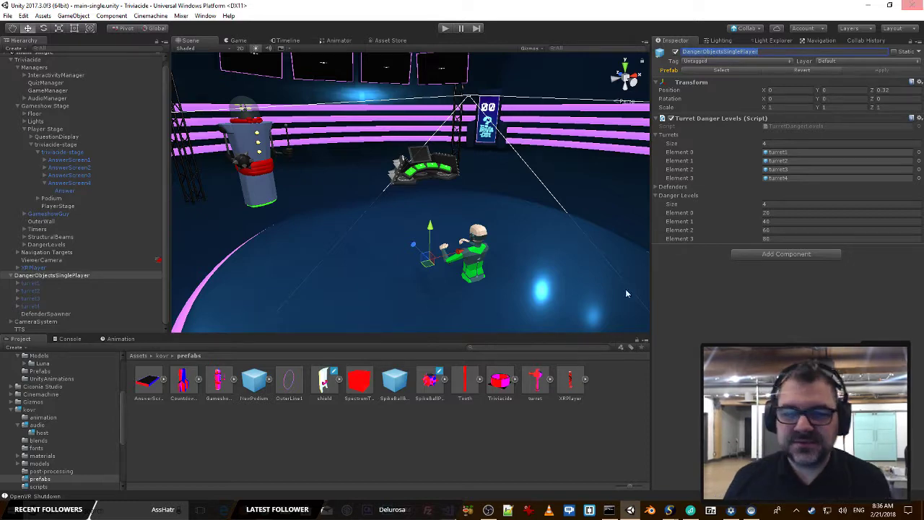
Step: Focus the Scene view on the DefenderSpawner object and examine its placement on the stage
{"action": "left_click", "coordinate": [62, 316]}
{"action": "double_click", "coordinate": [62, 316]}
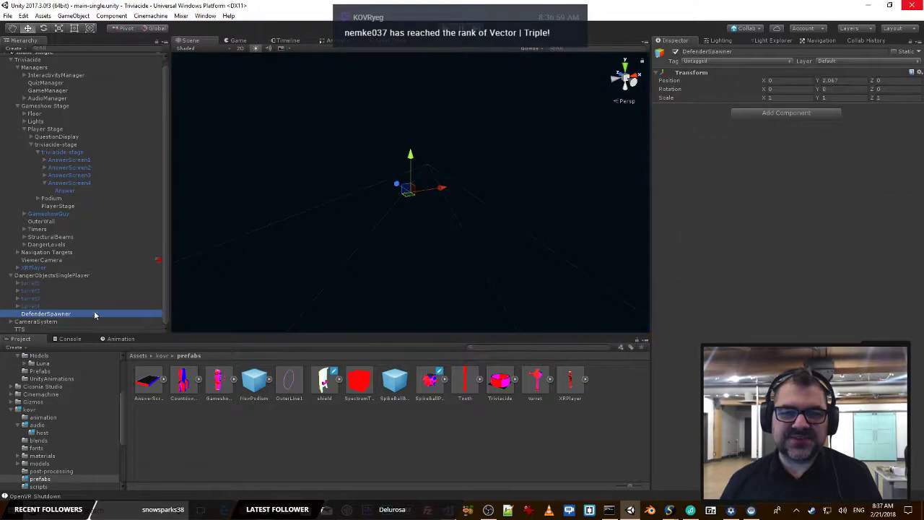
{"action": "scroll", "coordinate": [396, 215], "scroll_direction": "up", "scroll_amount": 12}
{"action": "right_click_drag", "start_coordinate": [464, 249], "coordinate": [424, 209]}
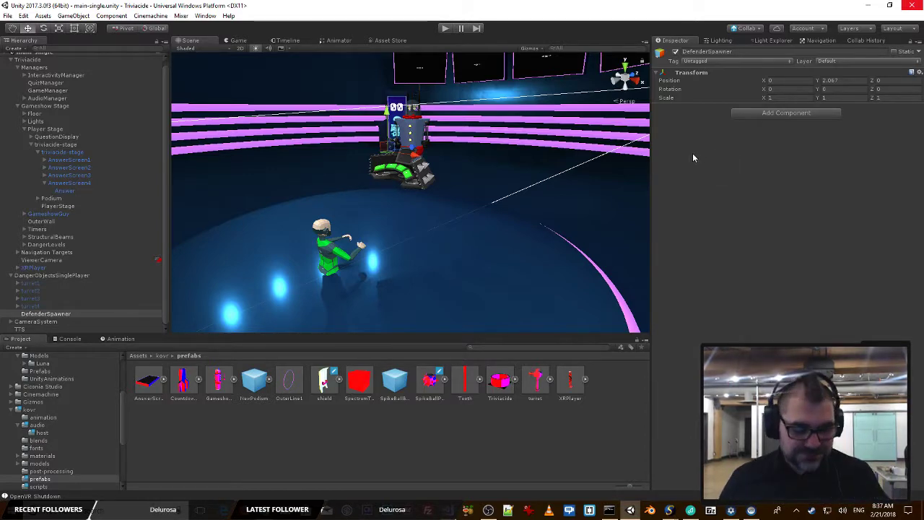
{"action": "key", "text": "alt+Tab"}
{"action": "key", "text": "alt+Tab"}
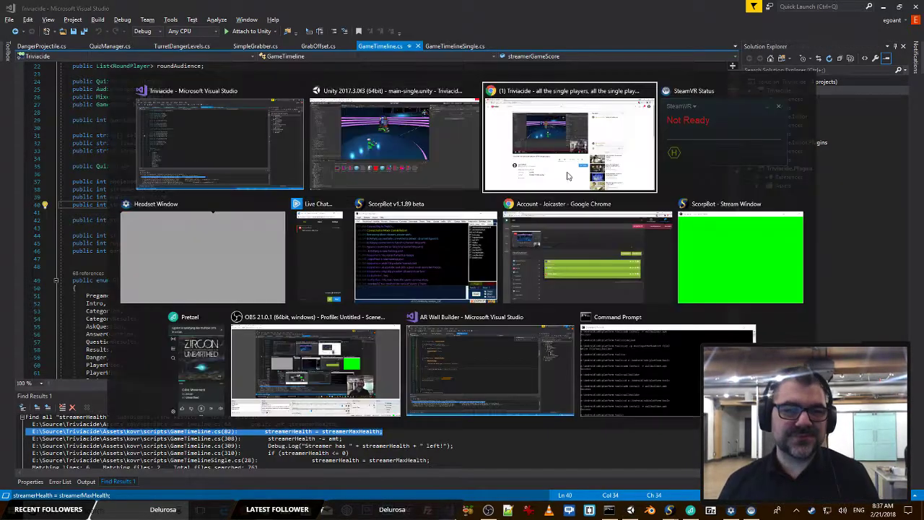
{"action": "key", "text": "alt+Tab"}
{"action": "key", "text": "alt+Tab"}
{"action": "key", "text": "alt+Tab"}
{"action": "key", "text": "alt+Tab"}
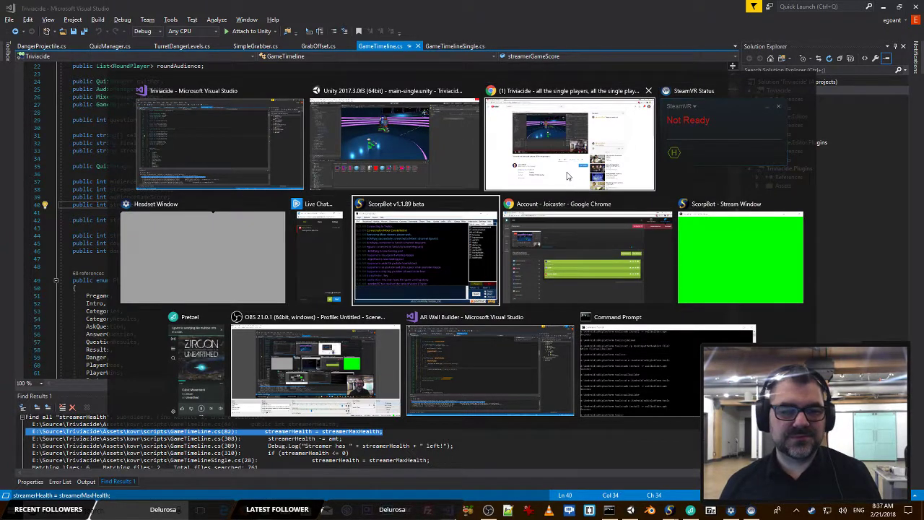
{"action": "key", "text": "Escape"}
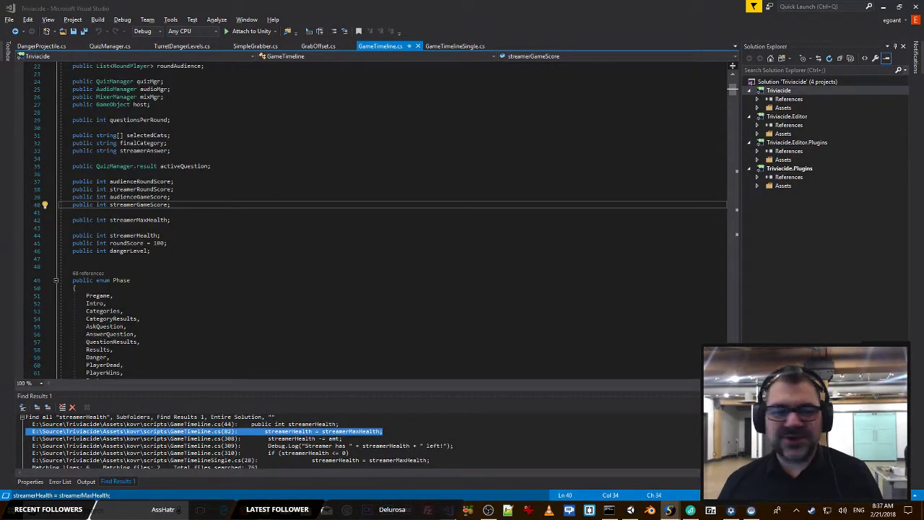
{"action": "key", "text": "alt+Tab"}
{"action": "key", "text": "alt+Tab"}
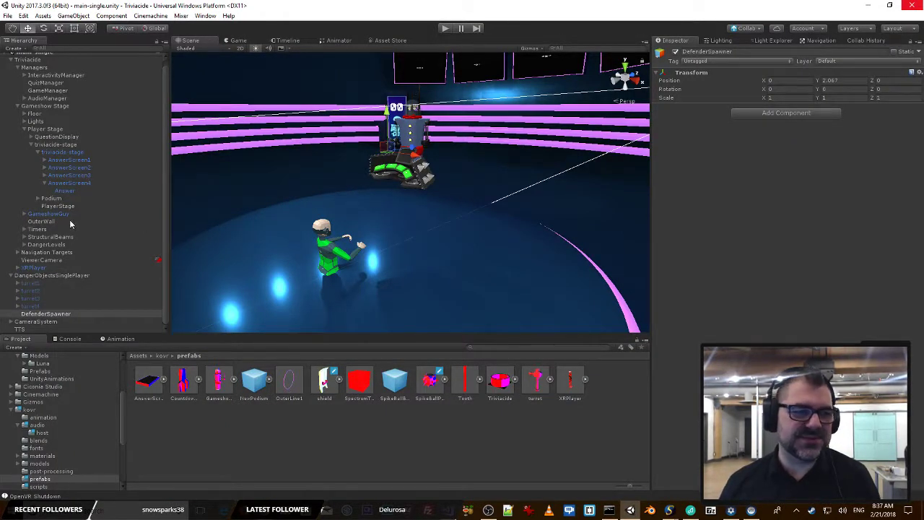
Step: Set the Fwd Force of the Spike projectile in turret1's Turret Controller script to 300
{"action": "left_click", "coordinate": [29, 283]}
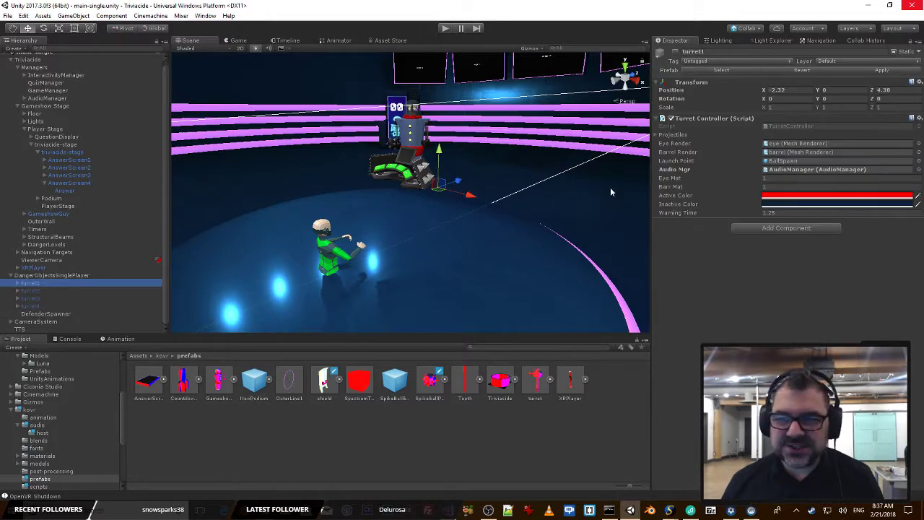
{"action": "left_click", "coordinate": [659, 135]}
{"action": "left_click", "coordinate": [663, 152]}
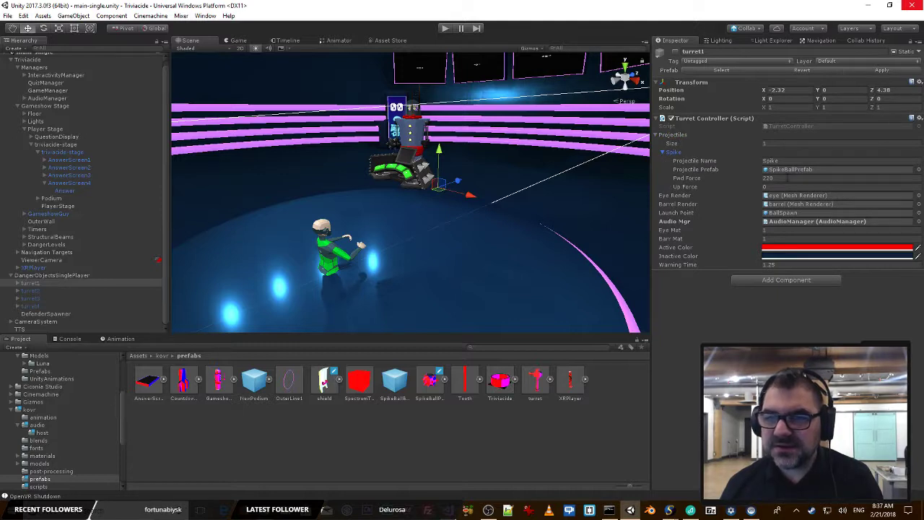
{"action": "left_click", "coordinate": [793, 178]}
{"action": "type", "text": "300"}
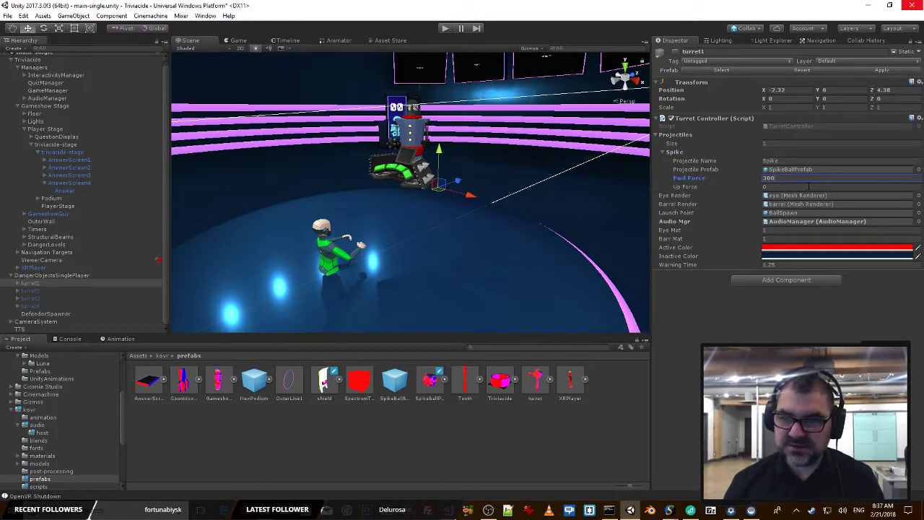
{"action": "key", "text": "Return"}
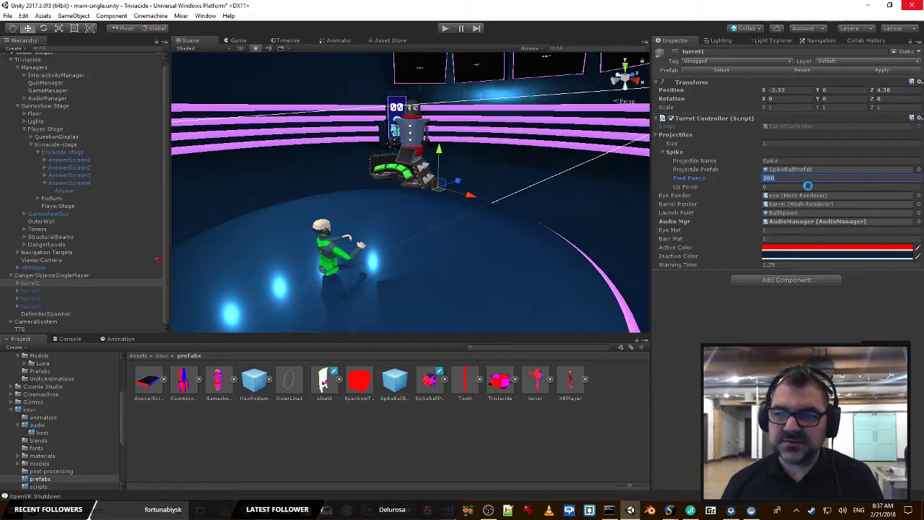
Step: Set the Spike projectile's Fwd Force to 300 on turret2, turret3 and turret4 as well
{"action": "left_click", "coordinate": [33, 292]}
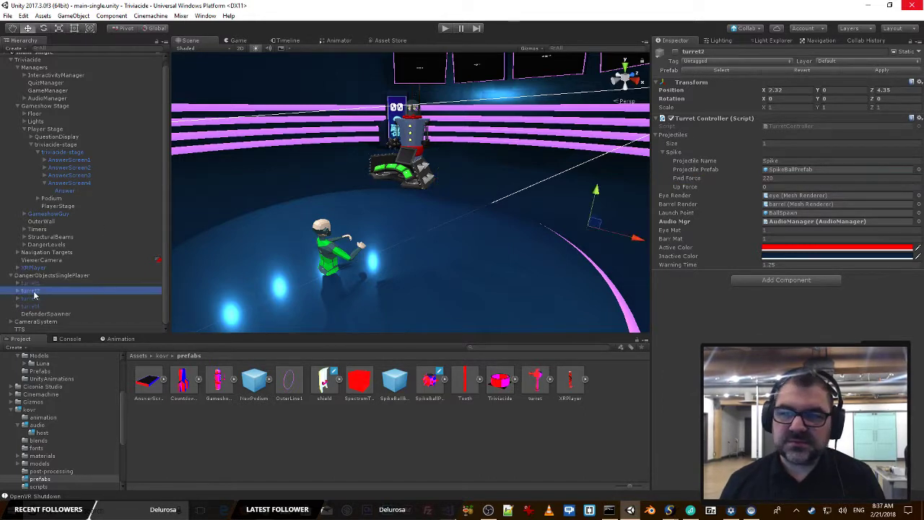
{"action": "left_click", "coordinate": [798, 178]}
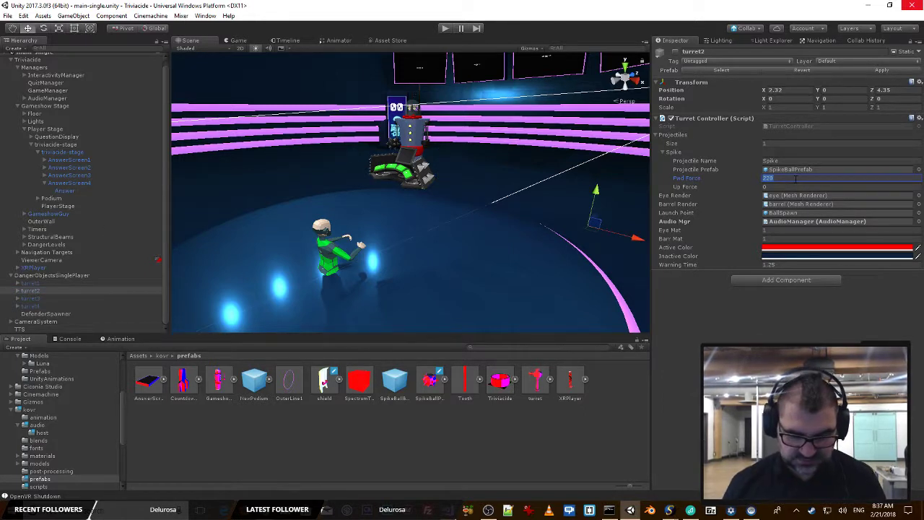
{"action": "type", "text": "300"}
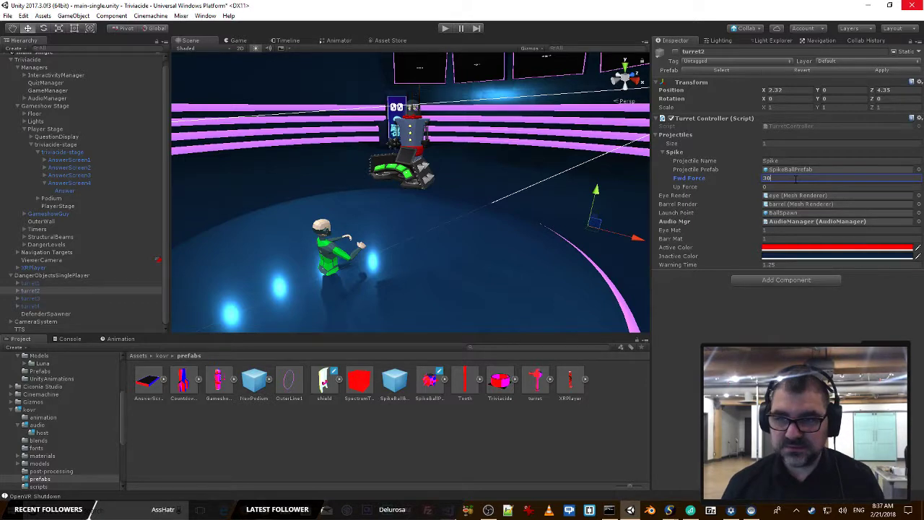
{"action": "left_click", "coordinate": [48, 299]}
{"action": "left_click", "coordinate": [782, 179]}
{"action": "type", "text": "300"}
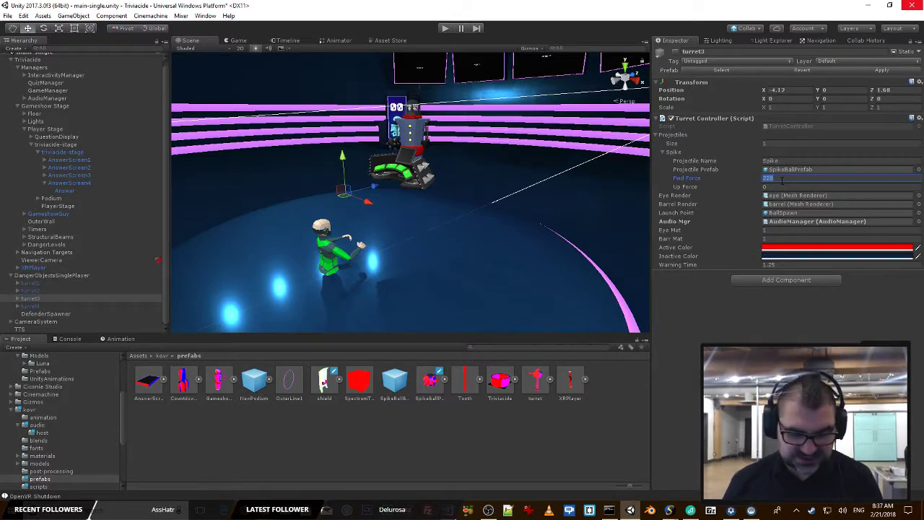
{"action": "key", "text": "Return"}
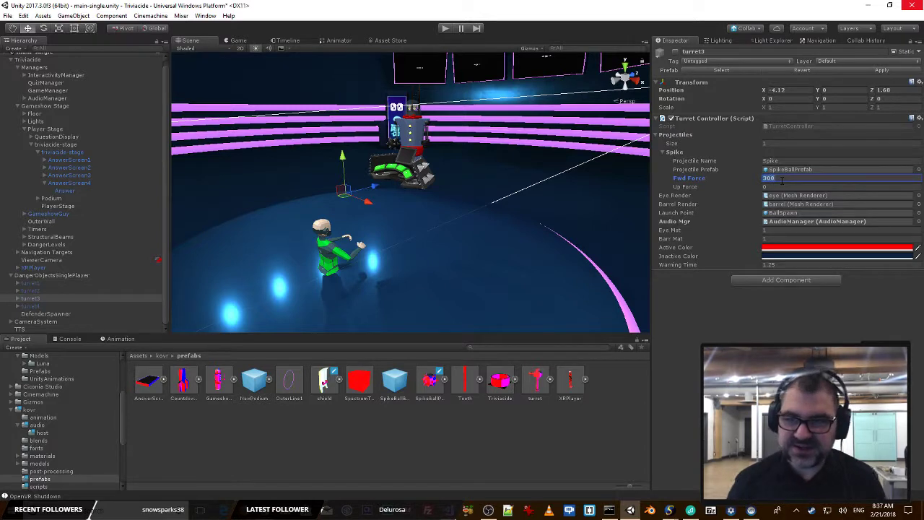
{"action": "left_click", "coordinate": [31, 306]}
{"action": "left_click", "coordinate": [777, 178]}
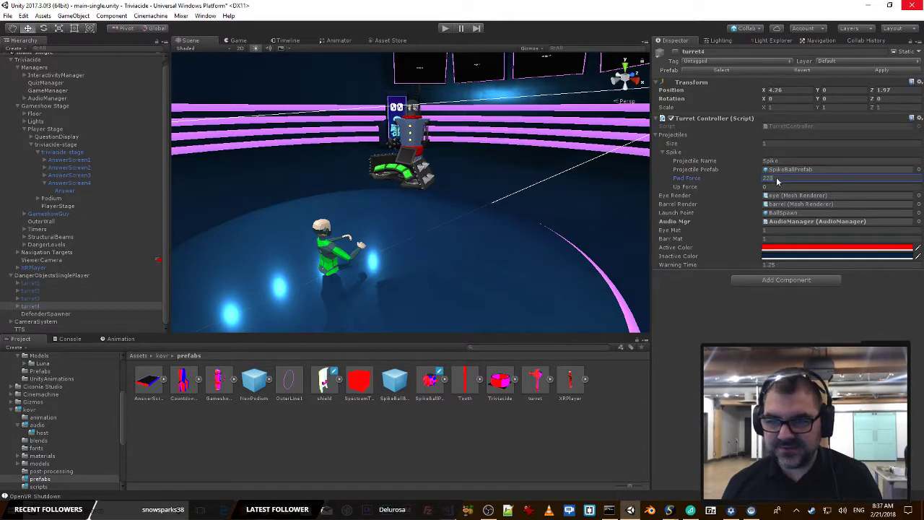
{"action": "type", "text": "300"}
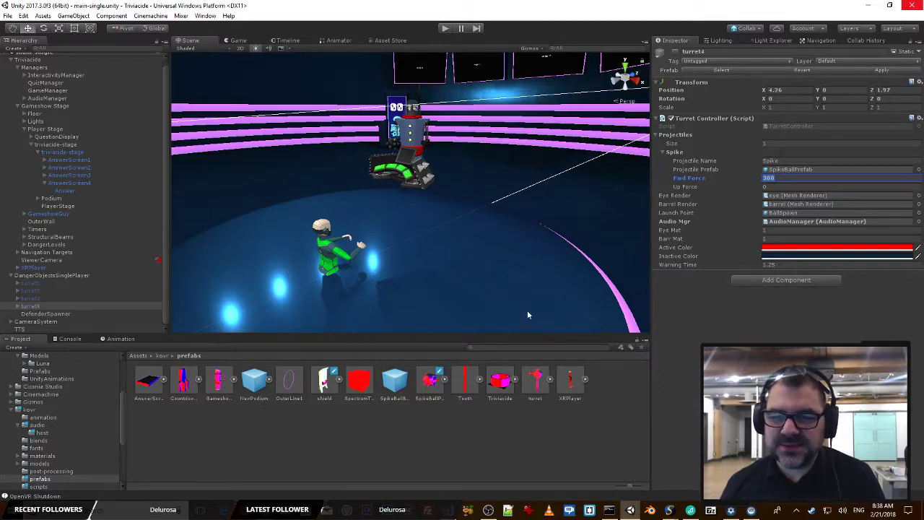
Step: Play-test the game with the stronger turret projectiles, watching the question and danger rounds in Scene and Game views, and stop it
{"action": "key", "text": "s"}
{"action": "right_click_drag", "start_coordinate": [500, 301], "coordinate": [554, 262]}
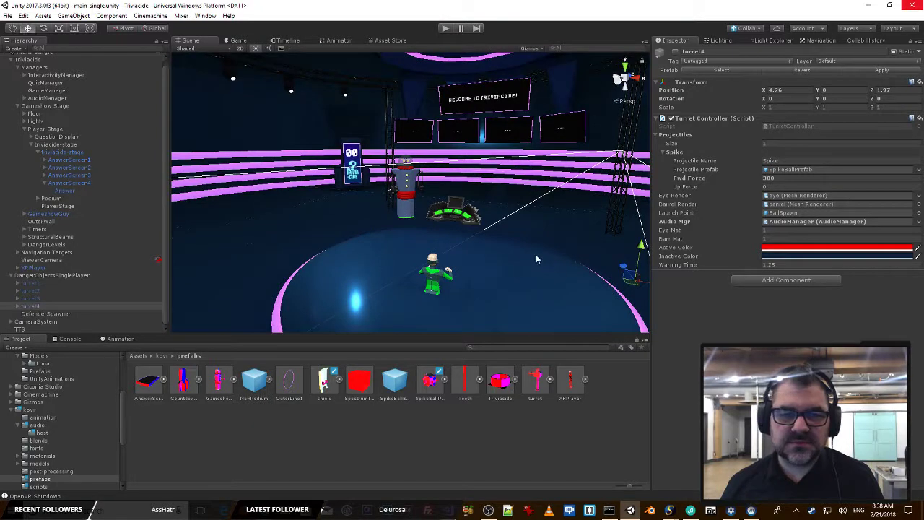
{"action": "left_click", "coordinate": [447, 29]}
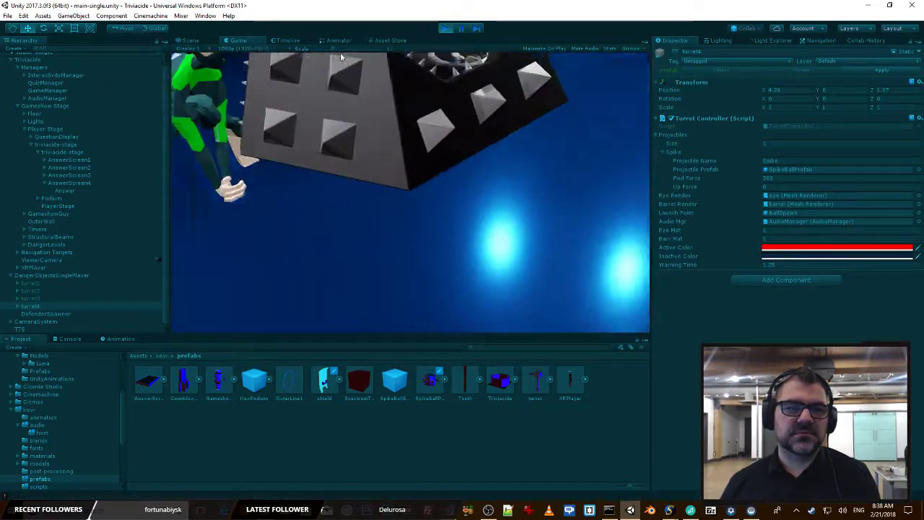
{"action": "left_click", "coordinate": [195, 40]}
{"action": "right_click_drag", "start_coordinate": [433, 166], "coordinate": [515, 141]}
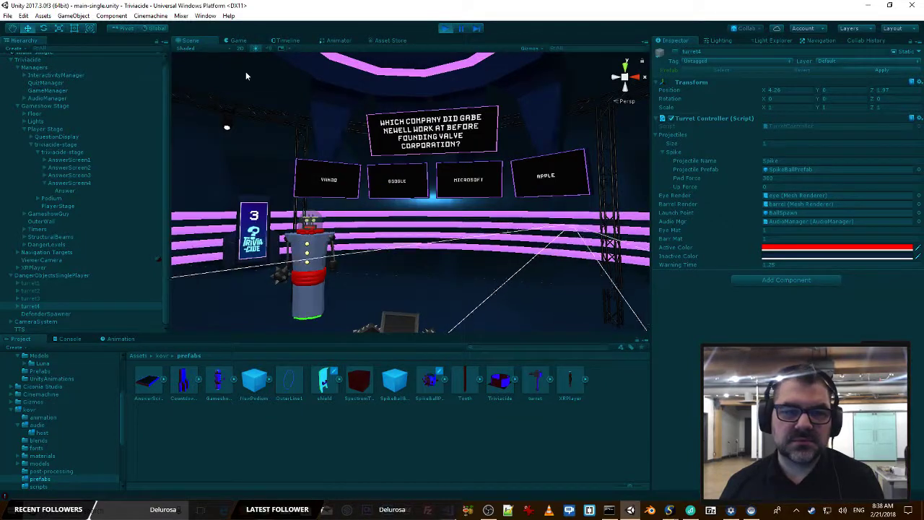
{"action": "left_click", "coordinate": [235, 41]}
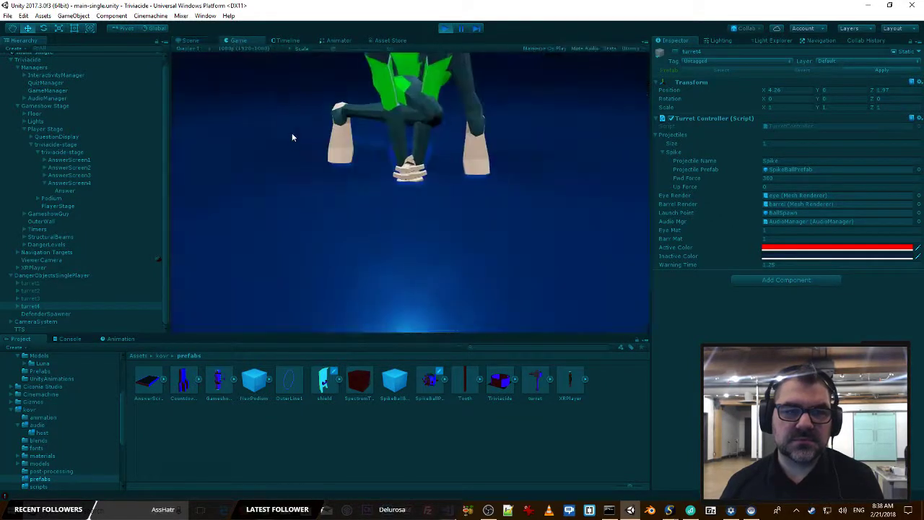
{"action": "left_click", "coordinate": [193, 40]}
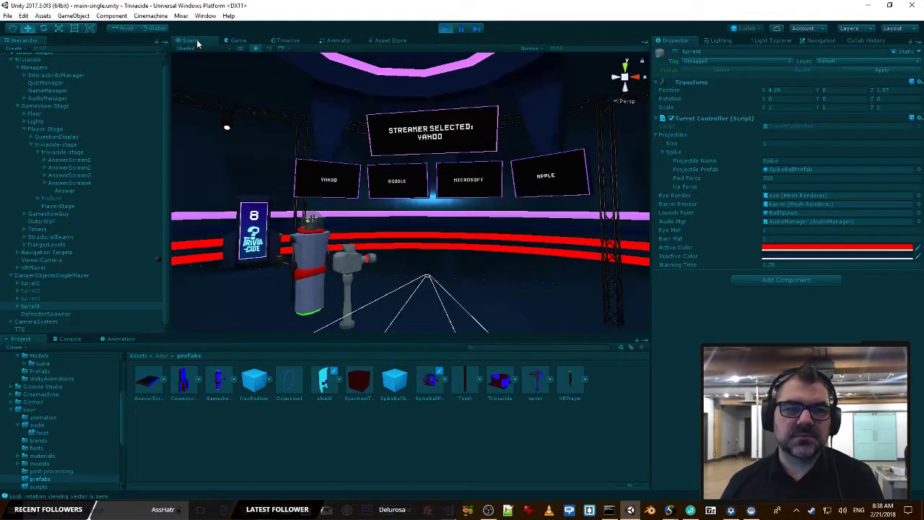
{"action": "left_click", "coordinate": [228, 40]}
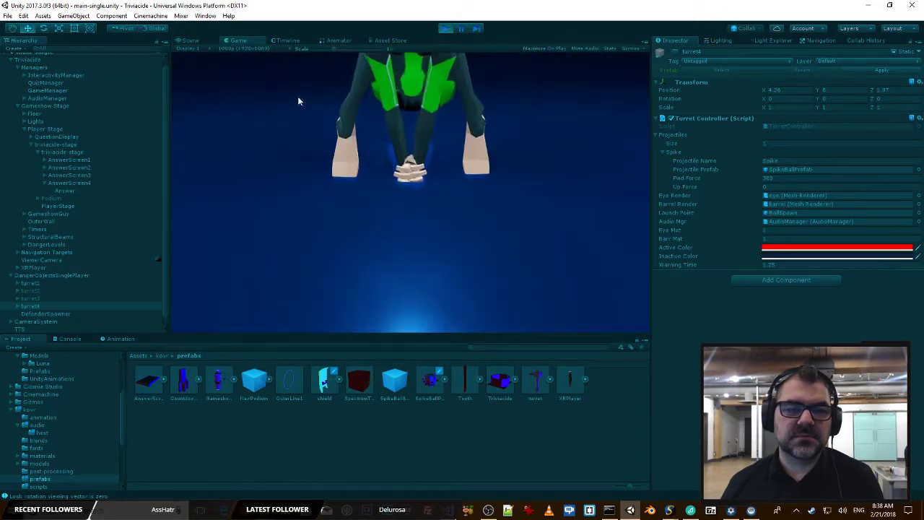
{"action": "left_click", "coordinate": [193, 41]}
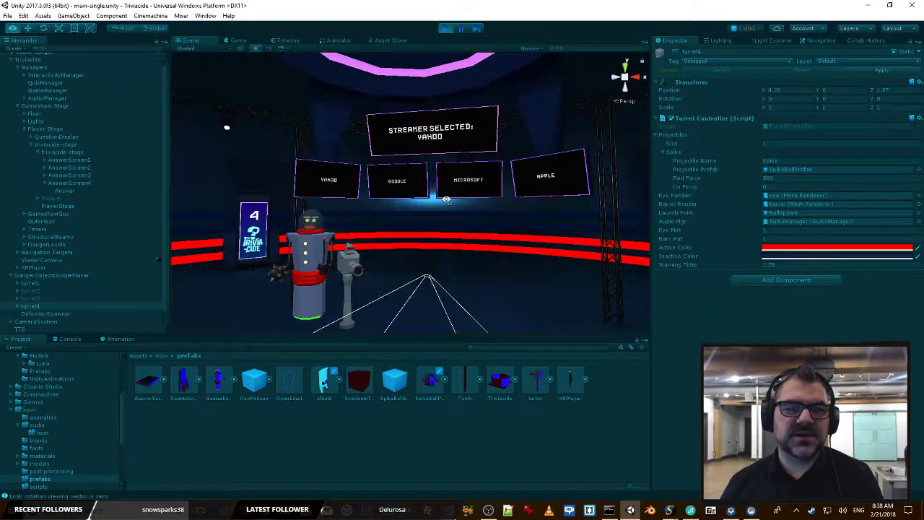
{"action": "right_click_drag", "start_coordinate": [227, 128], "coordinate": [570, 237]}
{"action": "left_click", "coordinate": [445, 28]}
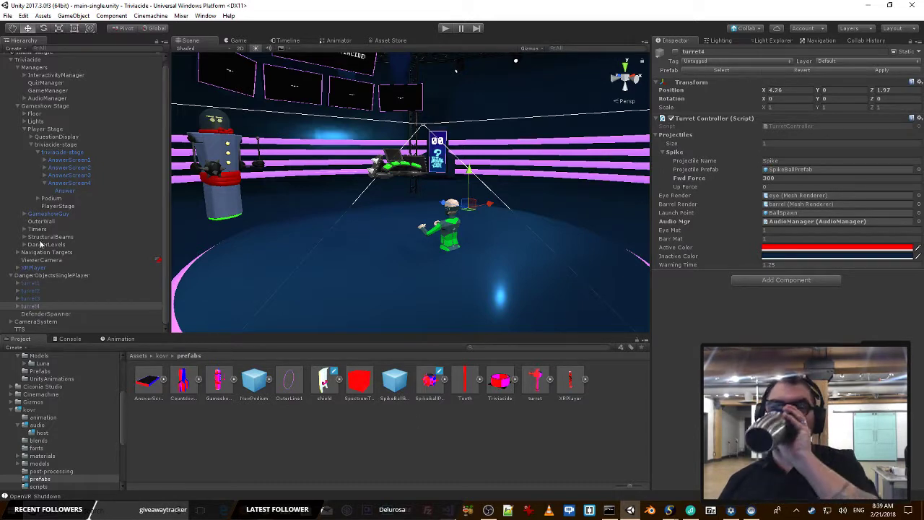
Step: Collapse the DangerObjectsSinglePlayer group and place the SpikeBallBlast prefab in the scene to watch its particle effect
{"action": "left_click", "coordinate": [11, 276]}
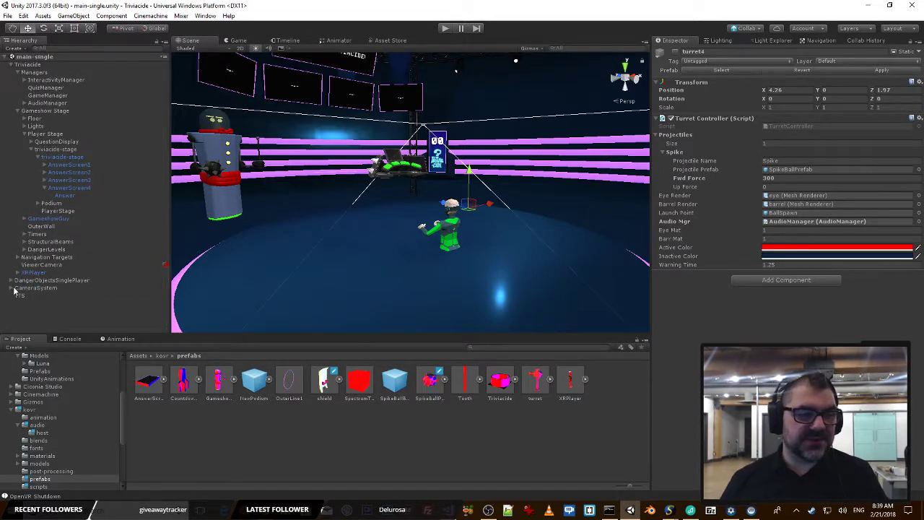
{"action": "left_click", "coordinate": [429, 388]}
{"action": "left_click", "coordinate": [395, 388]}
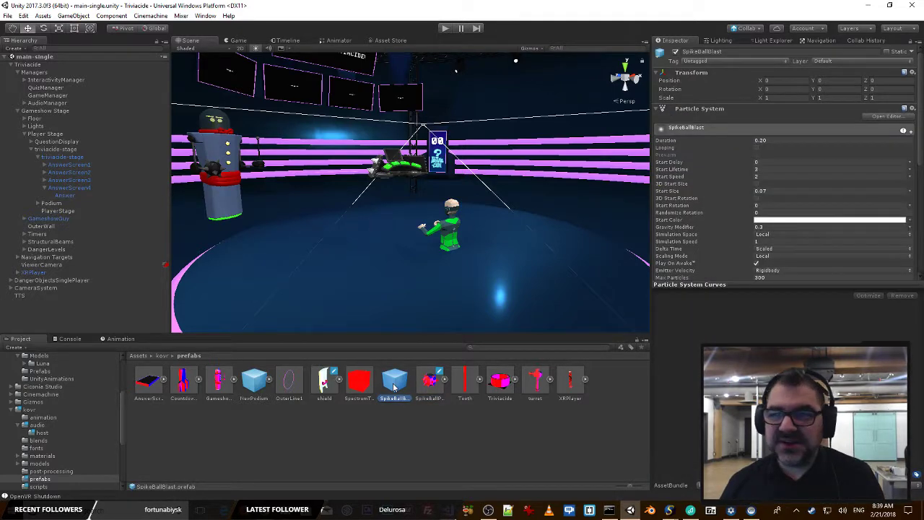
{"action": "left_click_drag", "start_coordinate": [395, 388], "coordinate": [29, 311]}
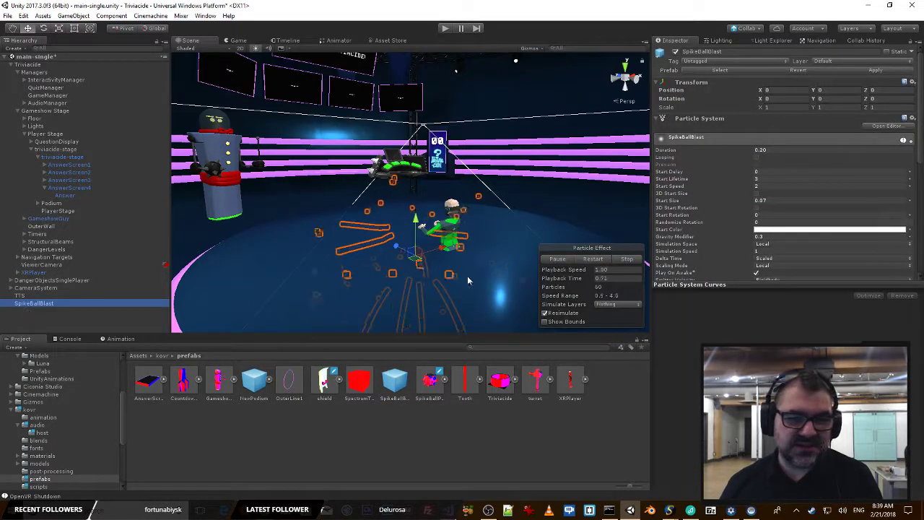
{"action": "right_click_drag", "start_coordinate": [474, 273], "coordinate": [450, 293]}
{"action": "key", "text": "w"}
{"action": "key", "text": "s"}
{"action": "key", "text": "d"}
{"action": "key", "text": "w"}
Step: Enable Velocity over Lifetime on the SpikeBallBlast particle system, set its Speed Modifier to 2 and preview the effect
{"action": "scroll", "coordinate": [790, 174], "scroll_direction": "down", "scroll_amount": 2}
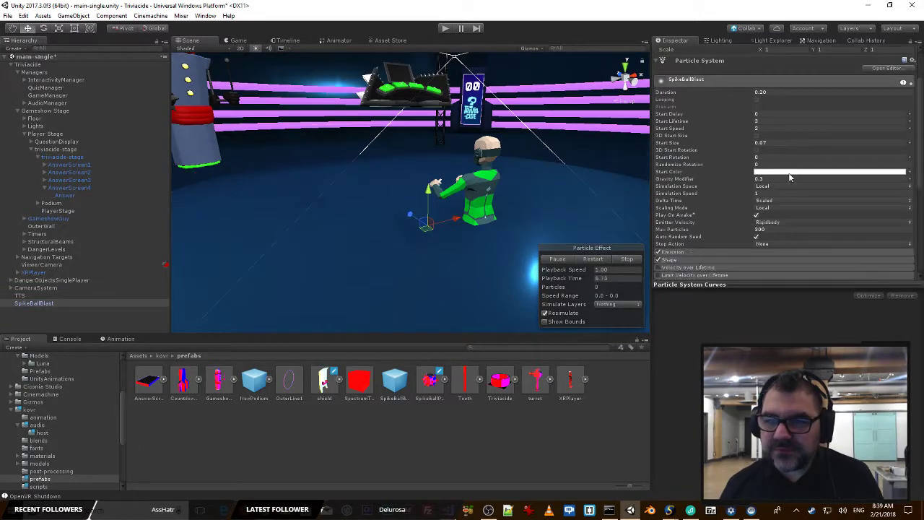
{"action": "scroll", "coordinate": [791, 207], "scroll_direction": "down", "scroll_amount": 2}
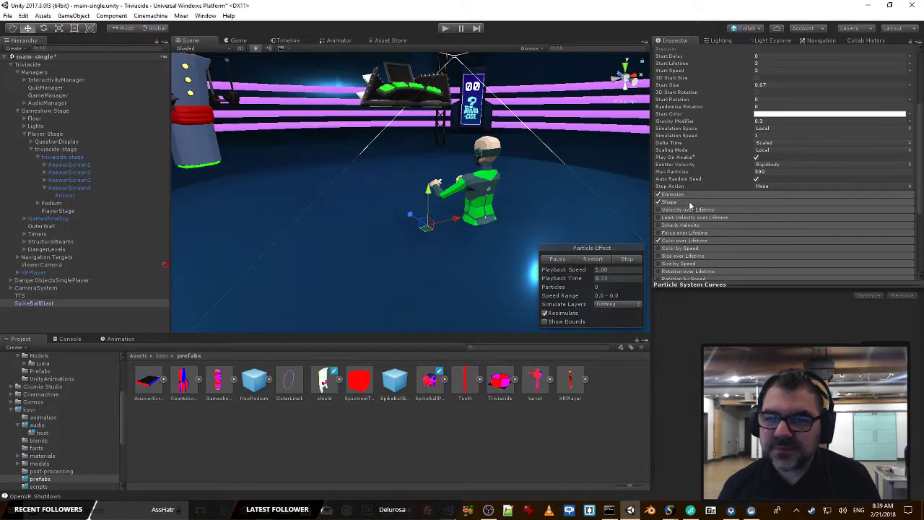
{"action": "left_click", "coordinate": [721, 210]}
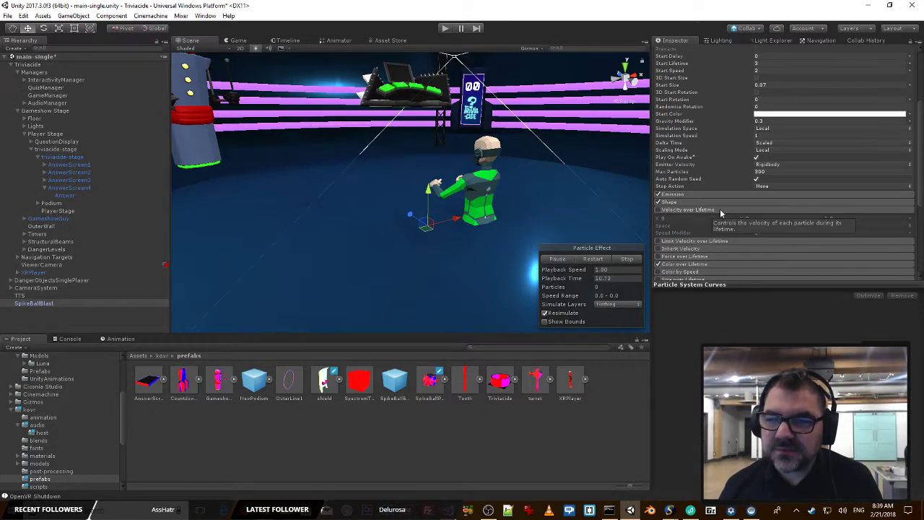
{"action": "left_click", "coordinate": [659, 210]}
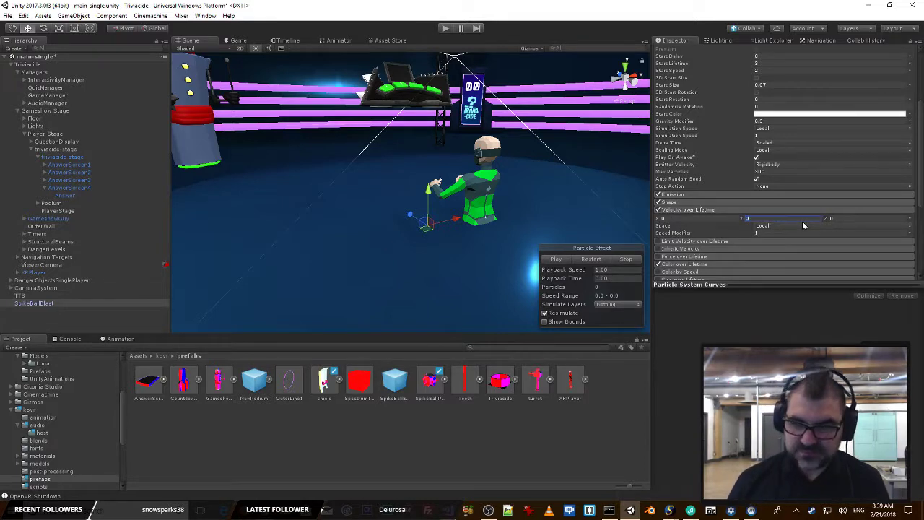
{"action": "left_click", "coordinate": [786, 232]}
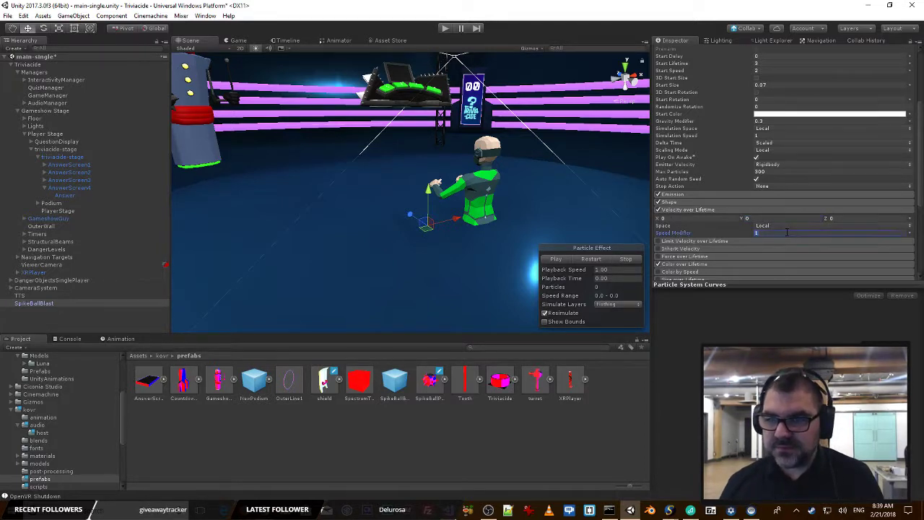
{"action": "type", "text": "2"}
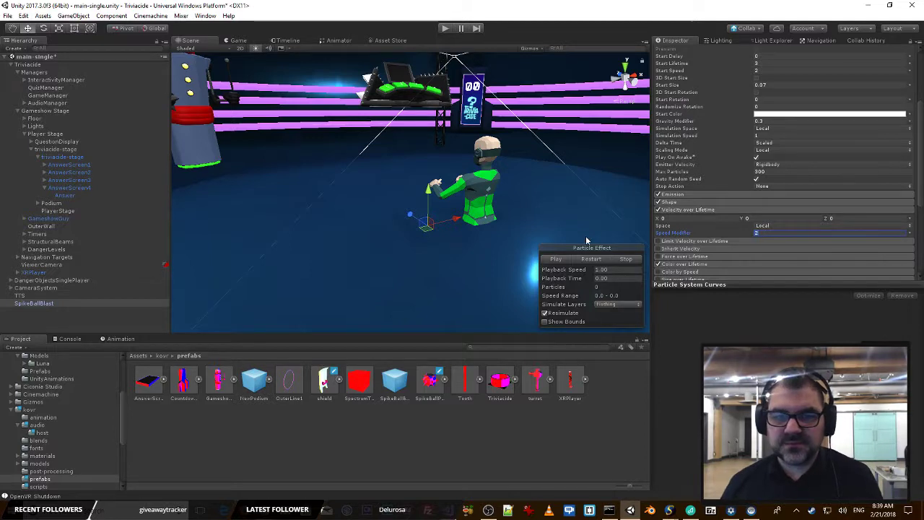
{"action": "left_click", "coordinate": [557, 259]}
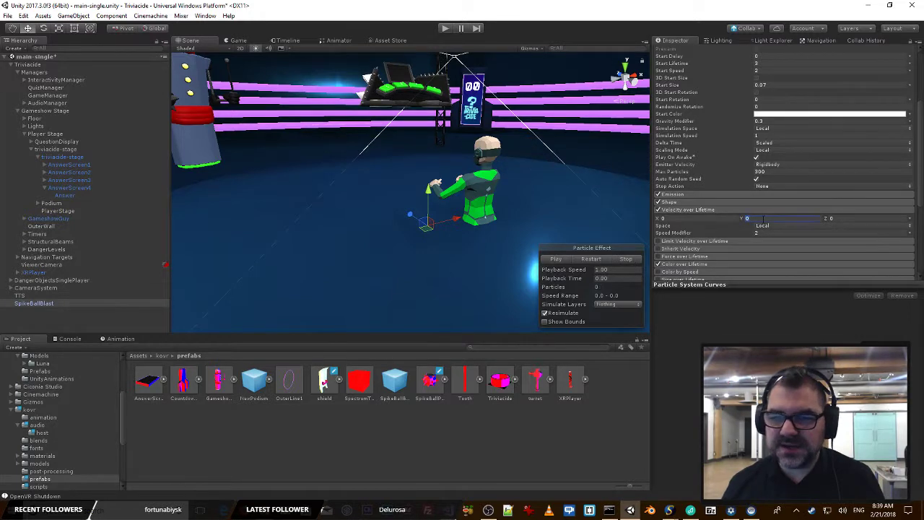
Step: Set the Velocity over Lifetime Y value to -0.1 and its Speed Modifier to 4, previewing the blast
{"action": "type", "text": "-0.1"}
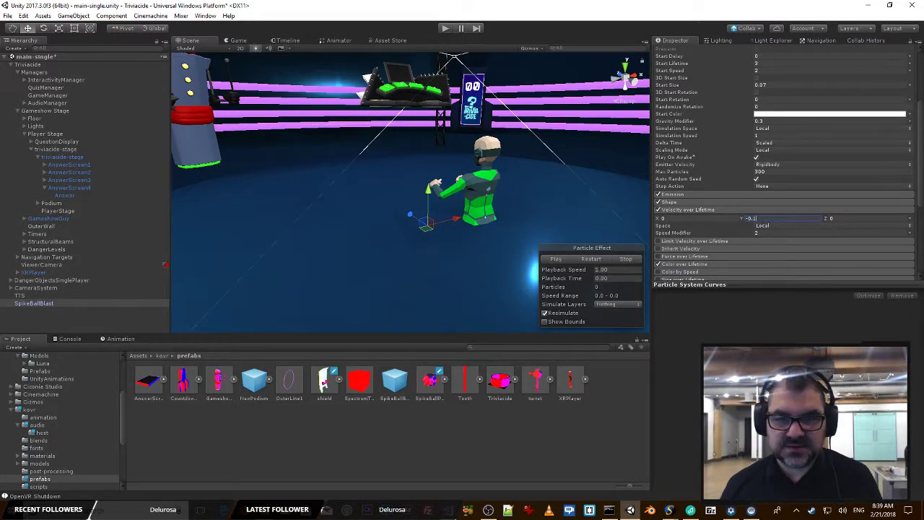
{"action": "left_click", "coordinate": [558, 259]}
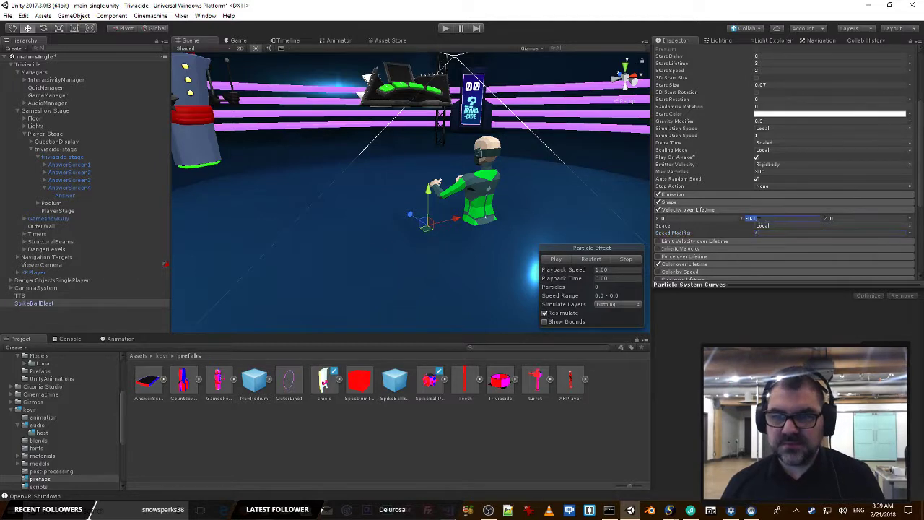
{"action": "left_click", "coordinate": [561, 259]}
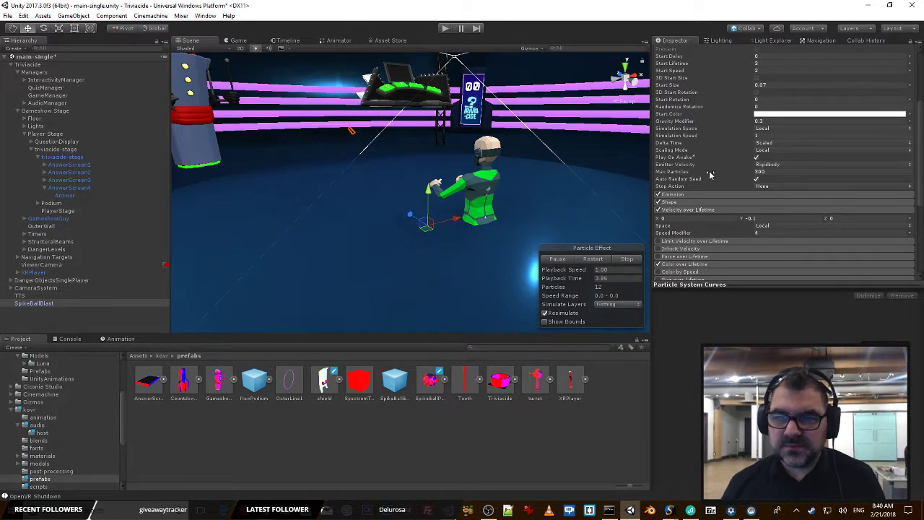
{"action": "scroll", "coordinate": [541, 221], "scroll_direction": "down", "scroll_amount": 4}
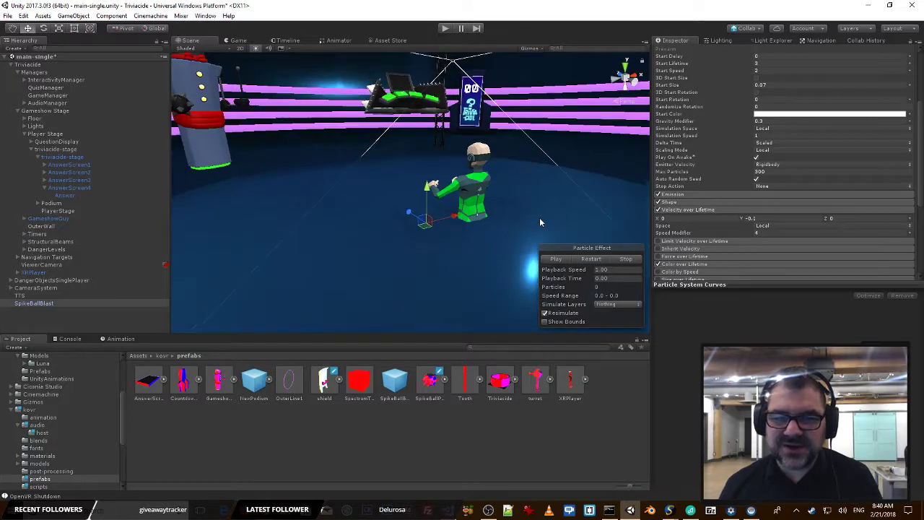
{"action": "scroll", "coordinate": [541, 221], "scroll_direction": "up", "scroll_amount": 2}
{"action": "left_click", "coordinate": [553, 260]}
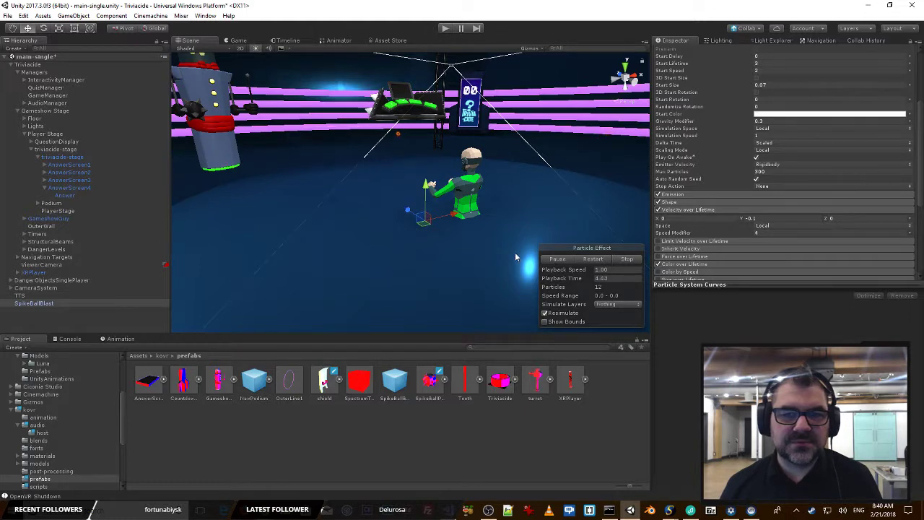
Step: Expand the Trails module of the SpikeBallBlast particle system and set its Ratio to 0.3
{"action": "scroll", "coordinate": [721, 243], "scroll_direction": "down", "scroll_amount": 3}
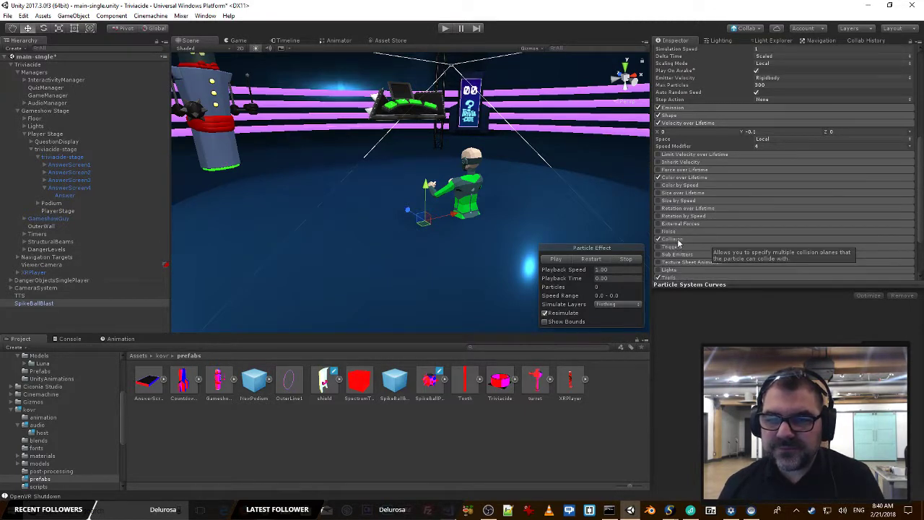
{"action": "scroll", "coordinate": [679, 244], "scroll_direction": "down", "scroll_amount": 3}
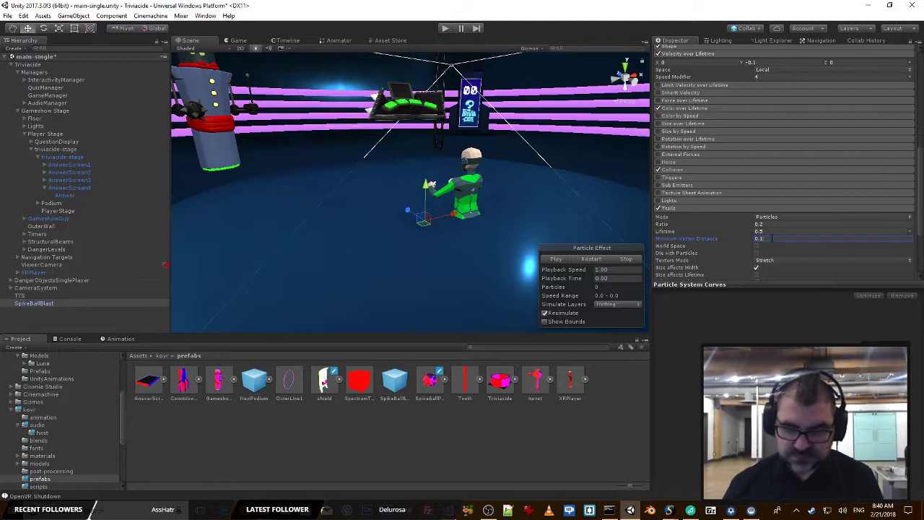
{"action": "scroll", "coordinate": [774, 235], "scroll_direction": "down", "scroll_amount": 4}
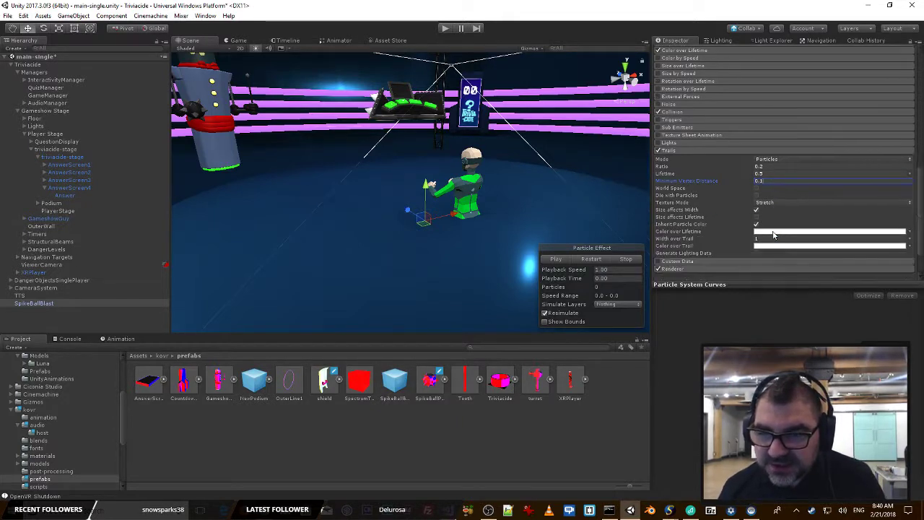
{"action": "scroll", "coordinate": [745, 213], "scroll_direction": "up", "scroll_amount": 1}
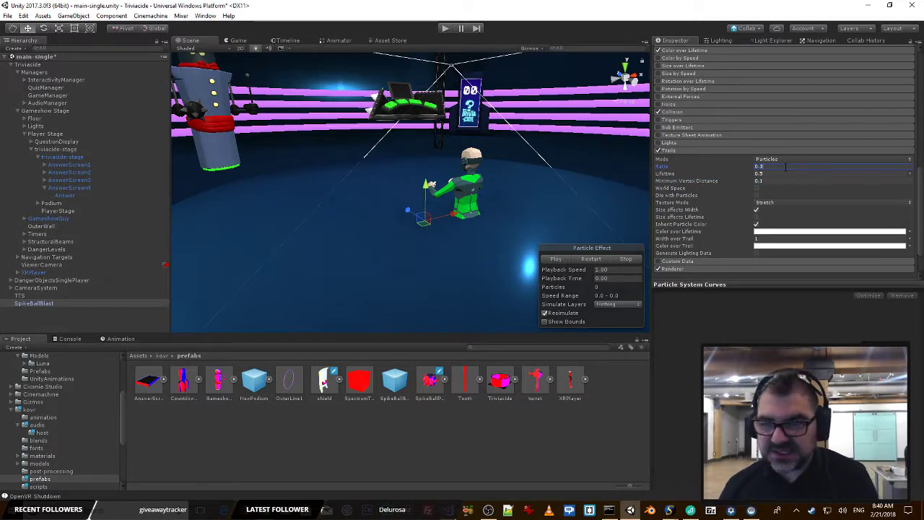
{"action": "left_click", "coordinate": [786, 166]}
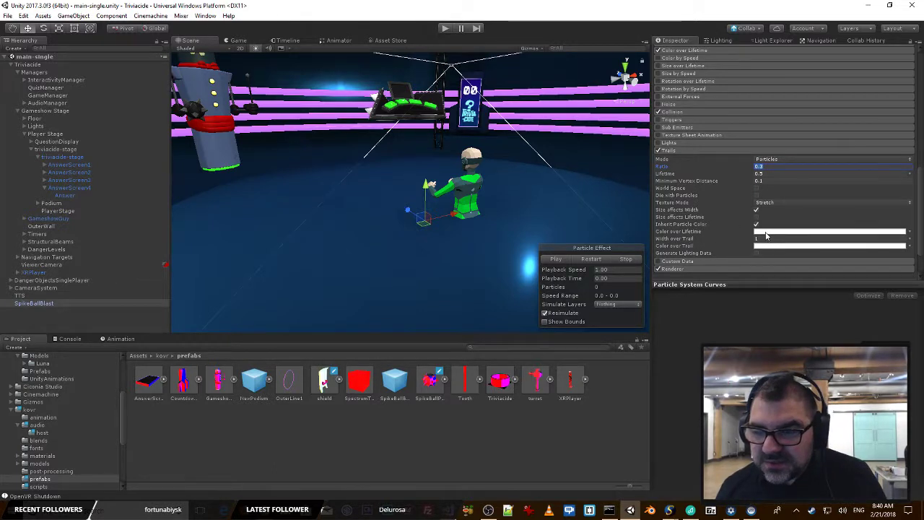
Step: Switch the trails' Width over Trail to a curve tapering from 1 to 0, and preview the effect
{"action": "scroll", "coordinate": [766, 236], "scroll_direction": "up", "scroll_amount": 10}
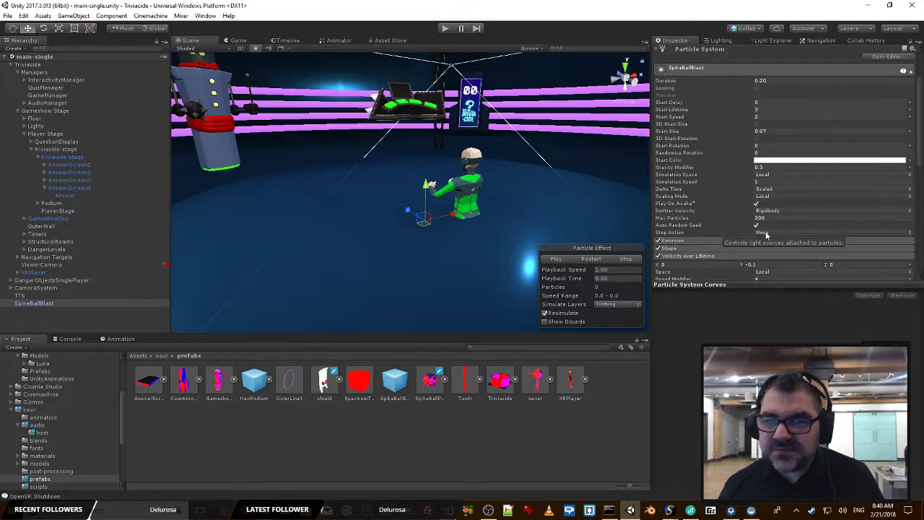
{"action": "scroll", "coordinate": [767, 235], "scroll_direction": "down", "scroll_amount": 10}
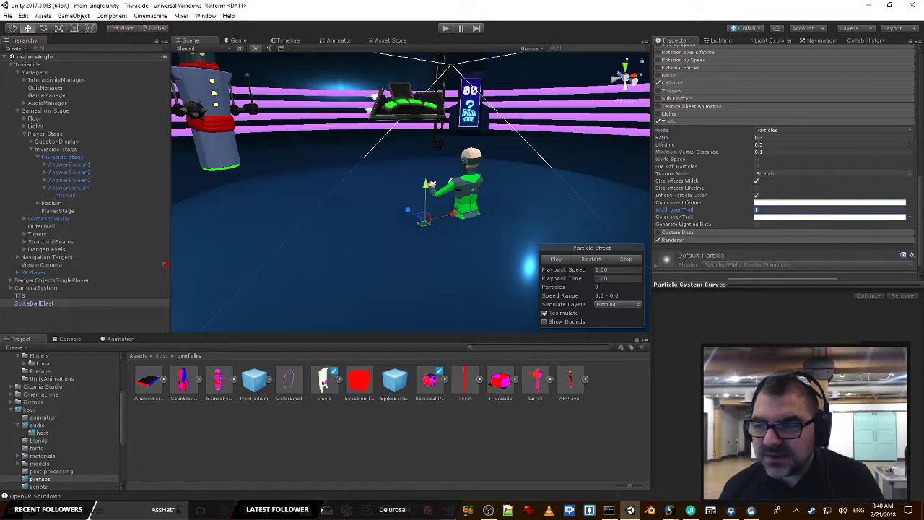
{"action": "left_click", "coordinate": [910, 210]}
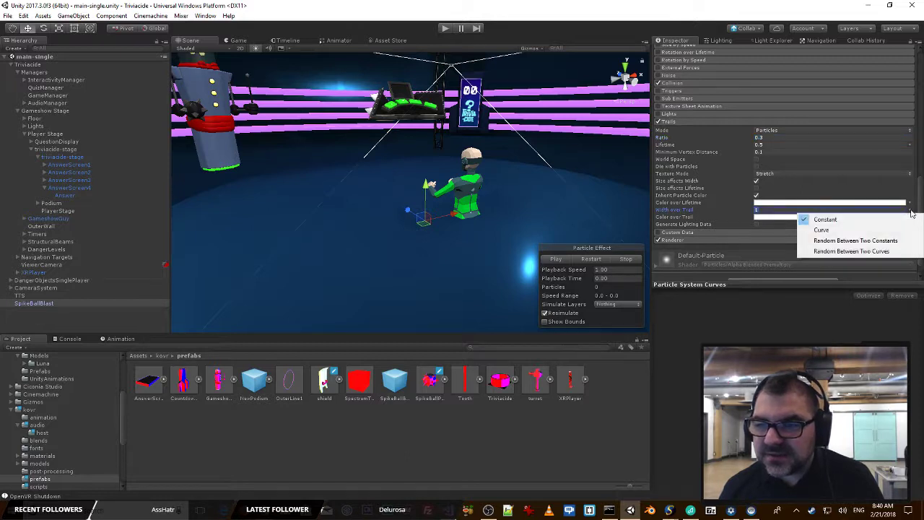
{"action": "left_click", "coordinate": [861, 230]}
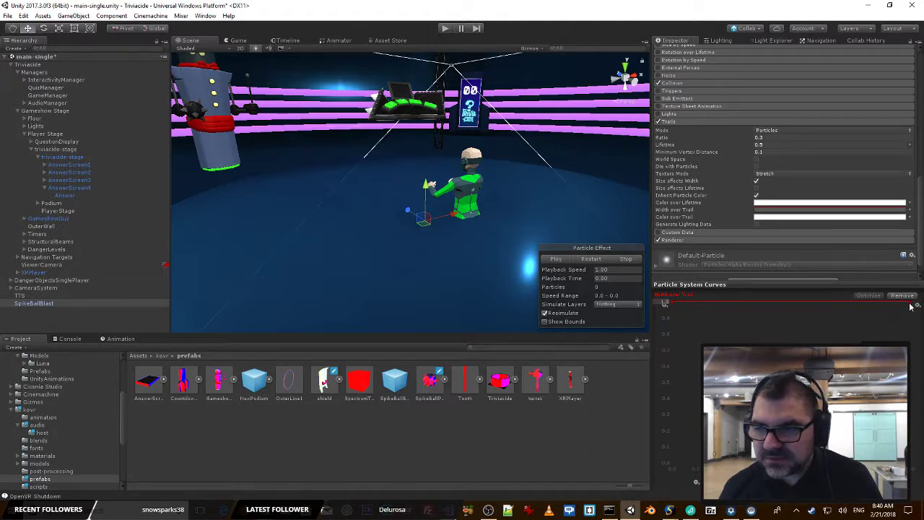
{"action": "left_click_drag", "start_coordinate": [912, 304], "coordinate": [916, 407]}
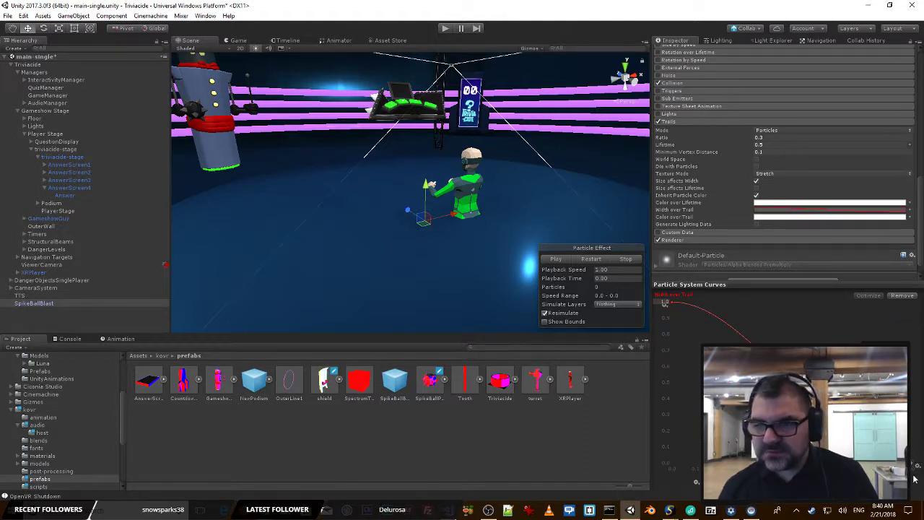
{"action": "left_click", "coordinate": [555, 261]}
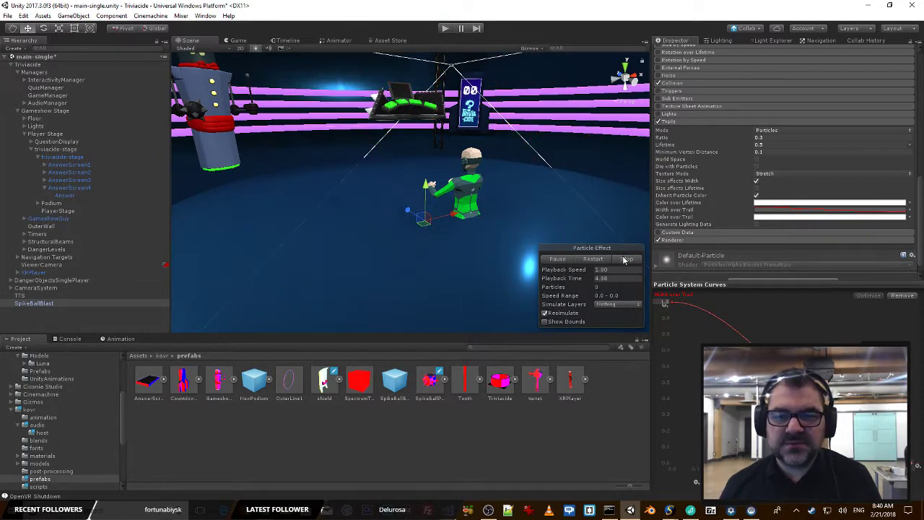
Step: Set the Velocity over Lifetime Y value to -0.4 and preview the blast from a wider view of the stage
{"action": "scroll", "coordinate": [711, 209], "scroll_direction": "up", "scroll_amount": 15}
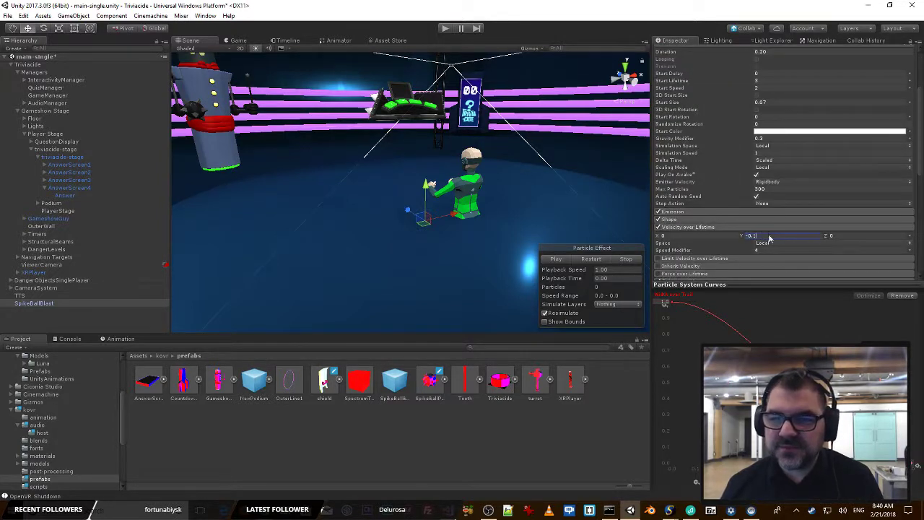
{"action": "type", "text": "-0.4"}
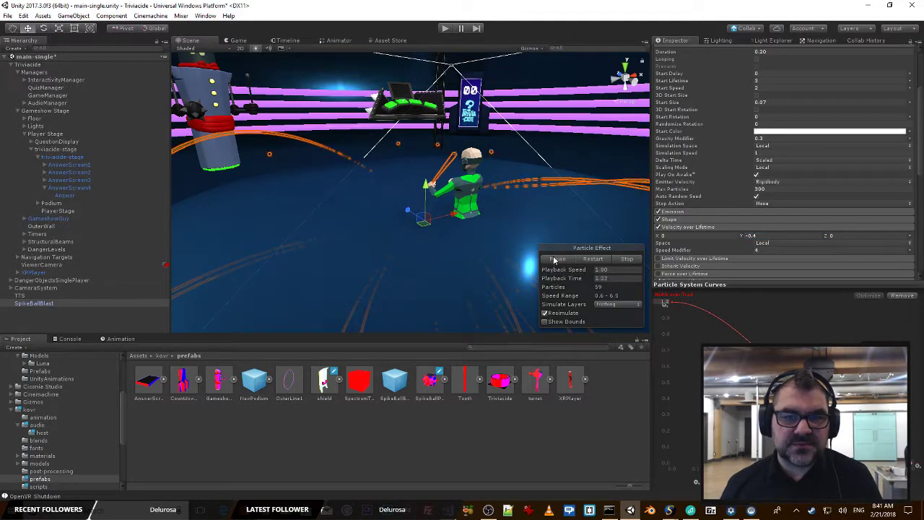
{"action": "right_click_drag", "start_coordinate": [488, 236], "coordinate": [330, 227]}
{"action": "key", "text": "s"}
{"action": "key", "text": "w"}
Step: Set the particles' Start Lifetime to 1 and Start Speed to 3, previewing the blast
{"action": "scroll", "coordinate": [752, 143], "scroll_direction": "up", "scroll_amount": 3}
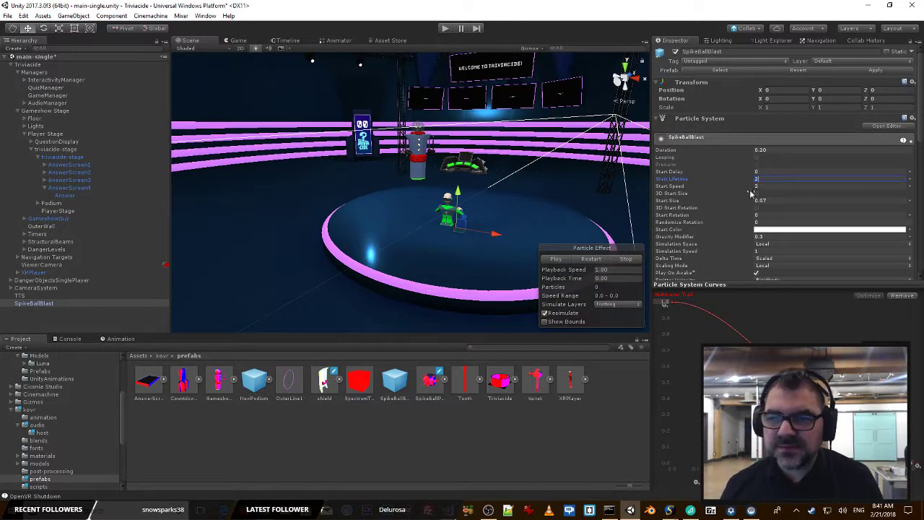
{"action": "left_click", "coordinate": [556, 260]}
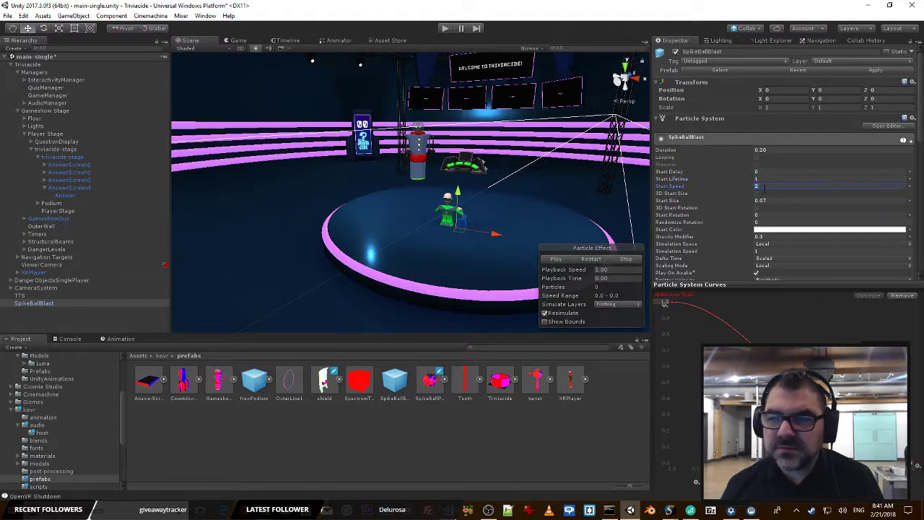
{"action": "left_click", "coordinate": [562, 260]}
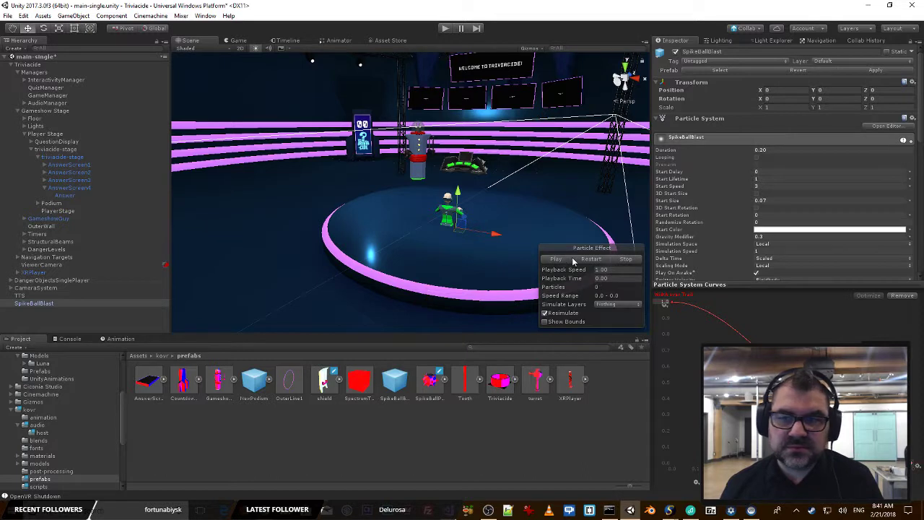
Step: Replay the SpikeBallBlast effect and review its Velocity over Lifetime and Trails settings
{"action": "scroll", "coordinate": [772, 172], "scroll_direction": "down", "scroll_amount": 5}
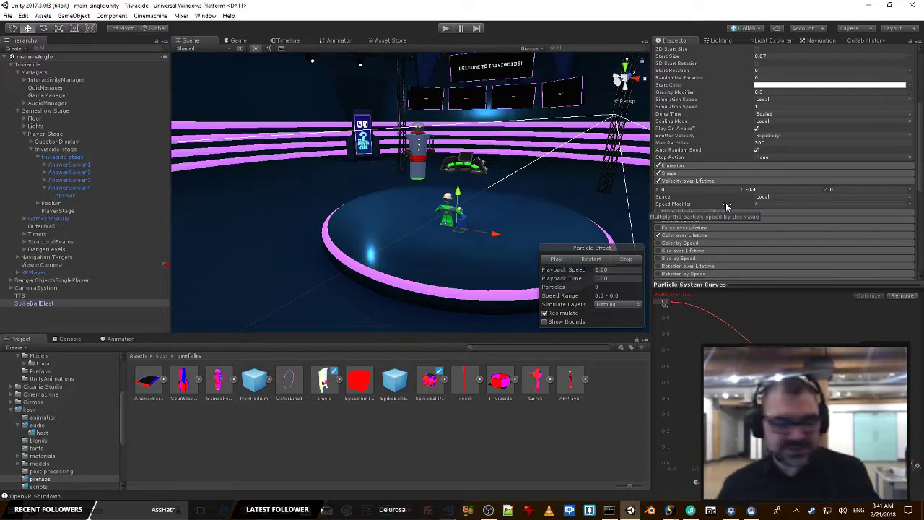
{"action": "left_click", "coordinate": [557, 260]}
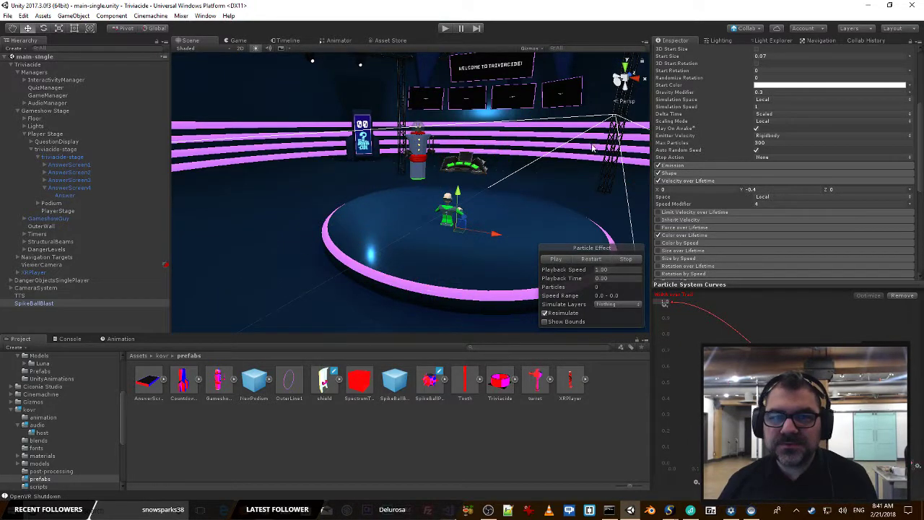
{"action": "left_click", "coordinate": [558, 260]}
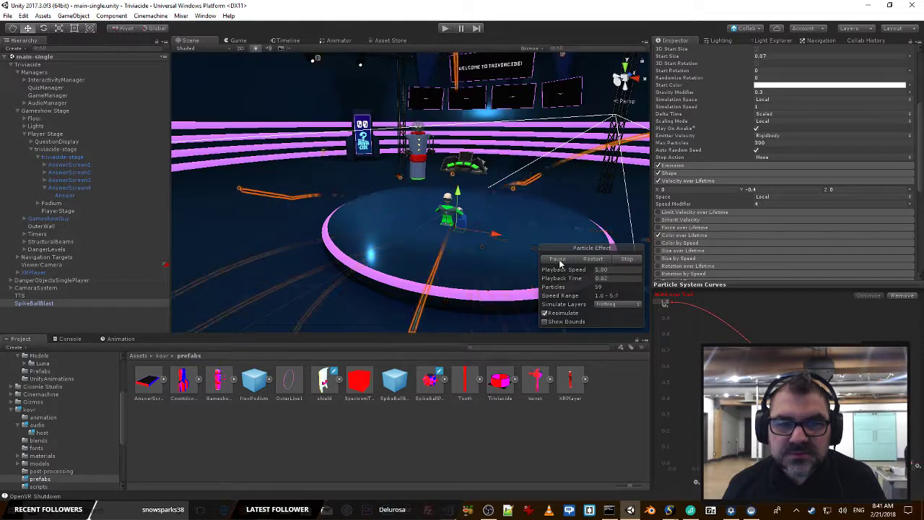
{"action": "scroll", "coordinate": [782, 156], "scroll_direction": "down", "scroll_amount": 8}
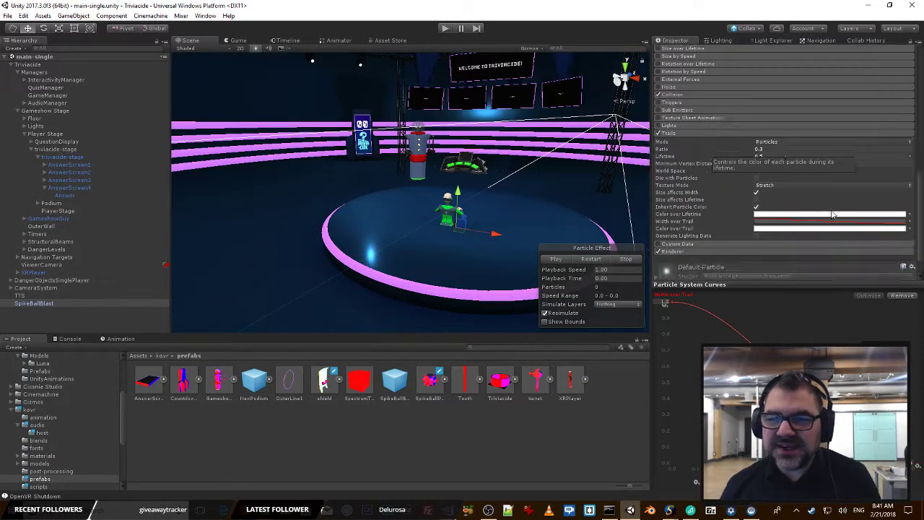
Step: Set the SpikeBallBlast particles' Start Size to 0.12 and Gravity Modifier to 0.4, and preview the blast
{"action": "scroll", "coordinate": [759, 148], "scroll_direction": "up", "scroll_amount": 8}
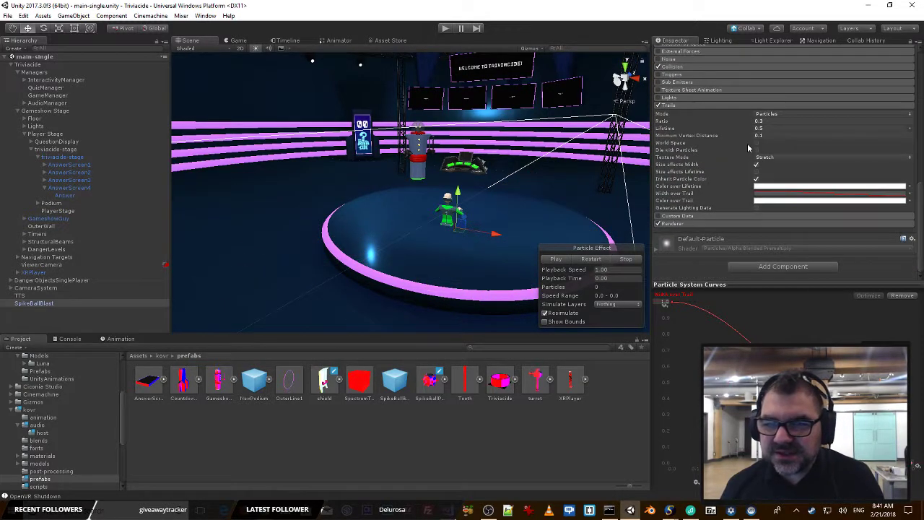
{"action": "scroll", "coordinate": [771, 155], "scroll_direction": "up", "scroll_amount": 3}
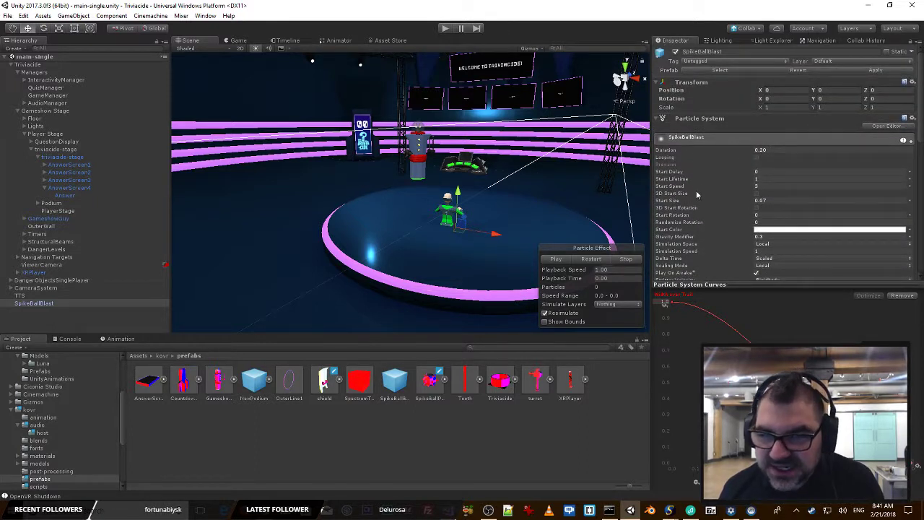
{"action": "left_click", "coordinate": [762, 200]}
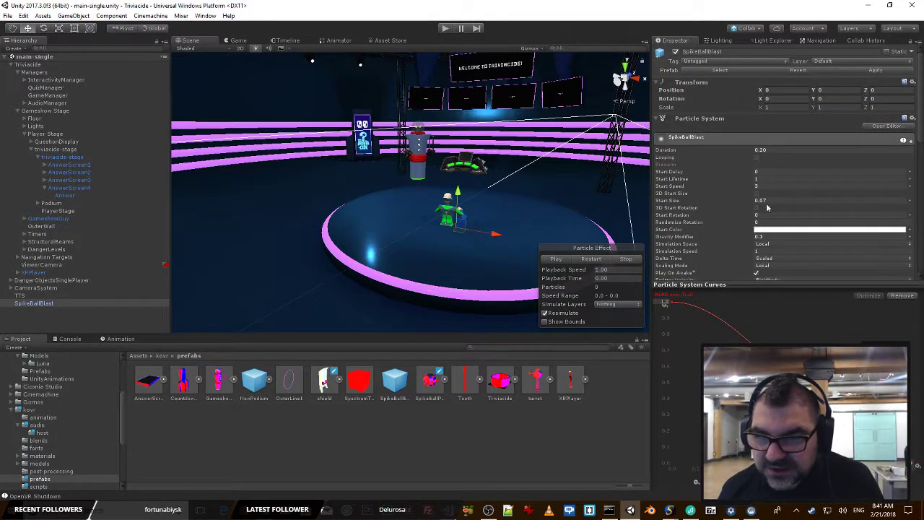
{"action": "type", "text": "0.2"}
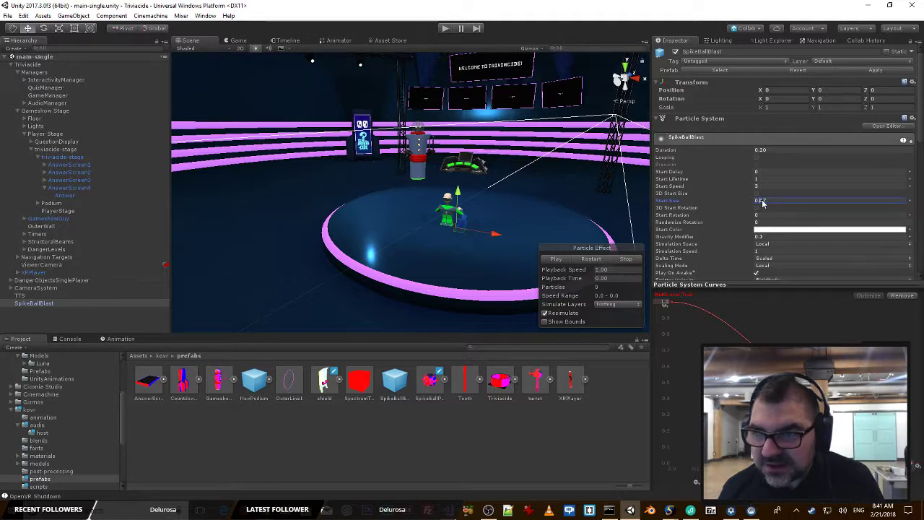
{"action": "type", "text": "0.12"}
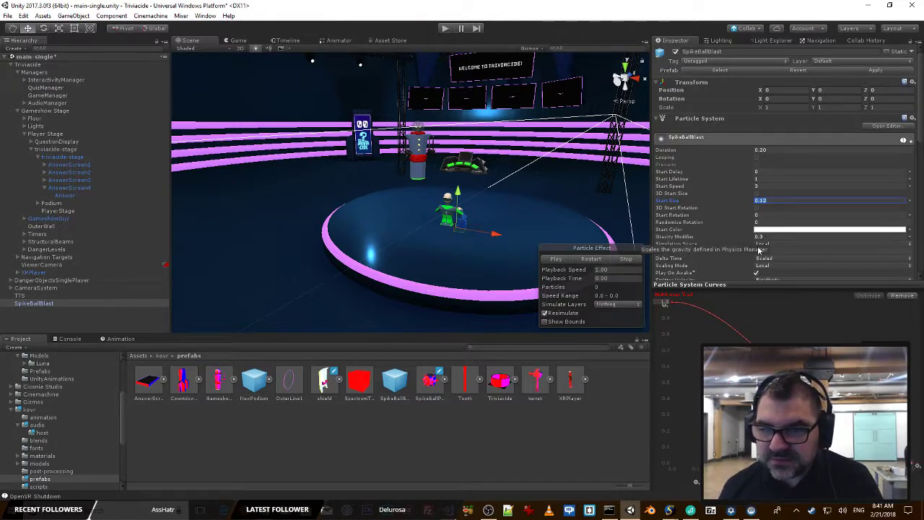
{"action": "left_click", "coordinate": [761, 239]}
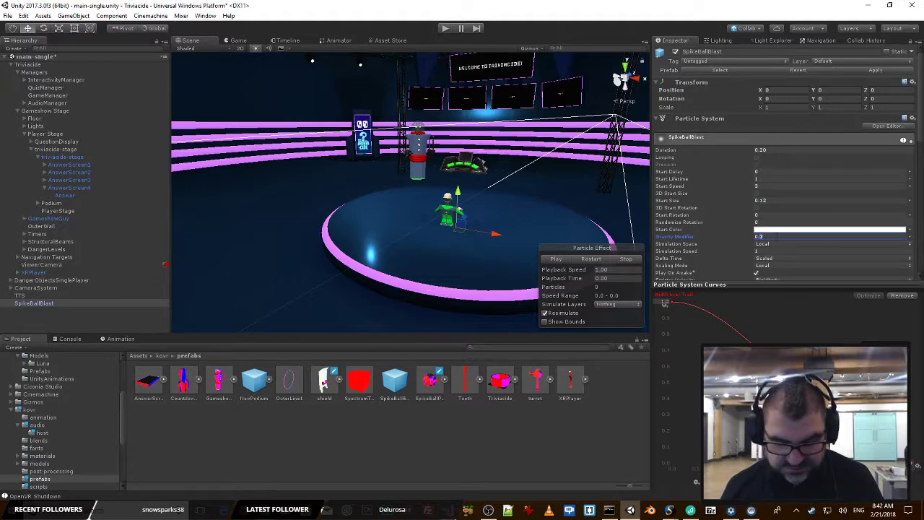
{"action": "left_click", "coordinate": [556, 258]}
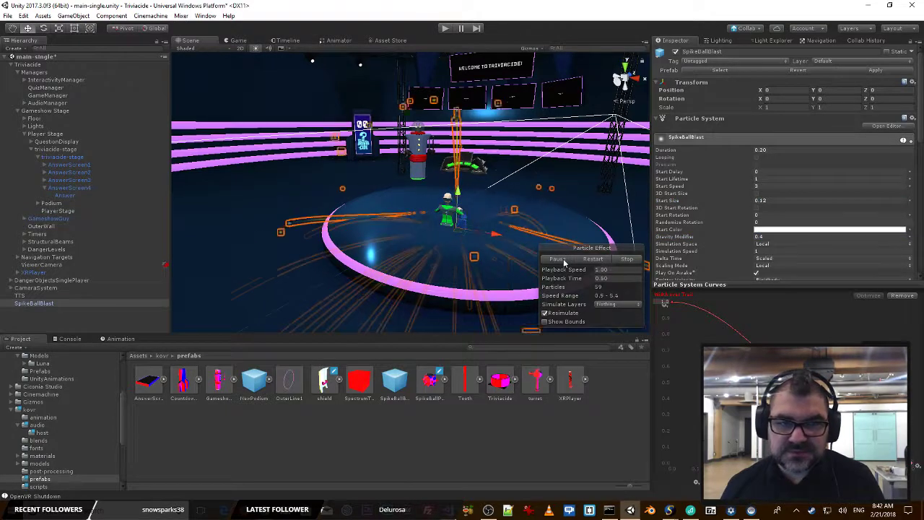
{"action": "left_click", "coordinate": [564, 262]}
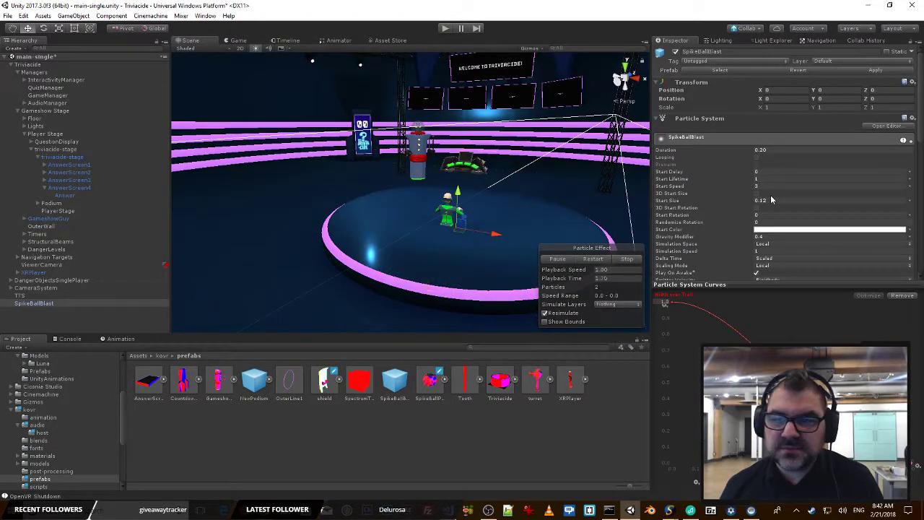
Step: Set the Emission module's Rate over Time to 100 and replay the blast to check the particle density
{"action": "scroll", "coordinate": [772, 198], "scroll_direction": "down", "scroll_amount": 5}
{"action": "left_click", "coordinate": [690, 166]}
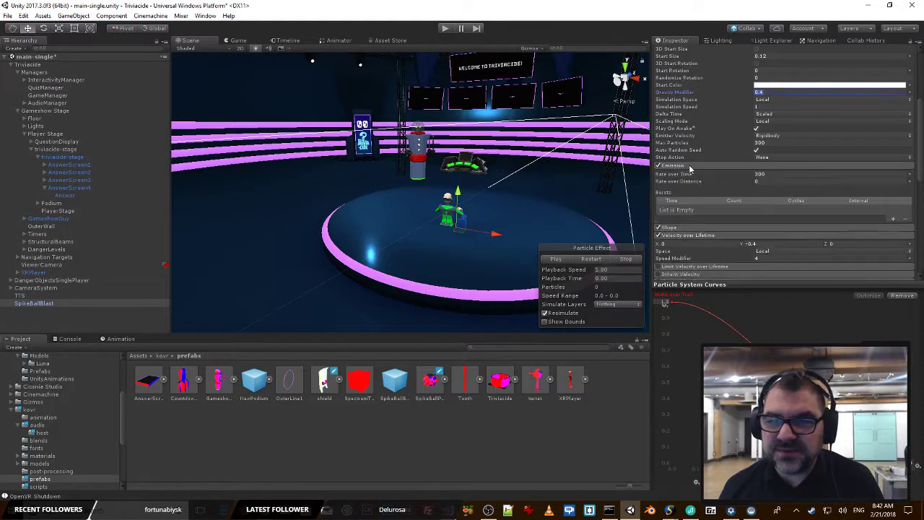
{"action": "left_click", "coordinate": [785, 174]}
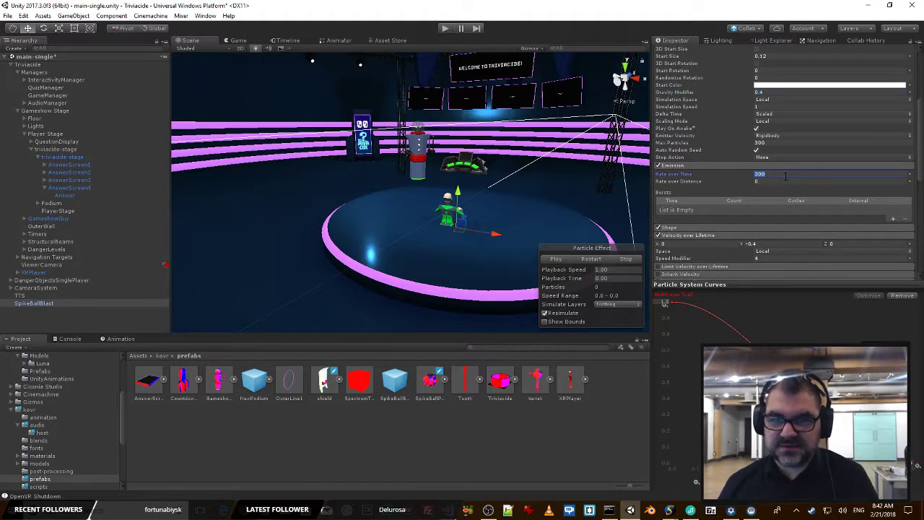
{"action": "type", "text": "100"}
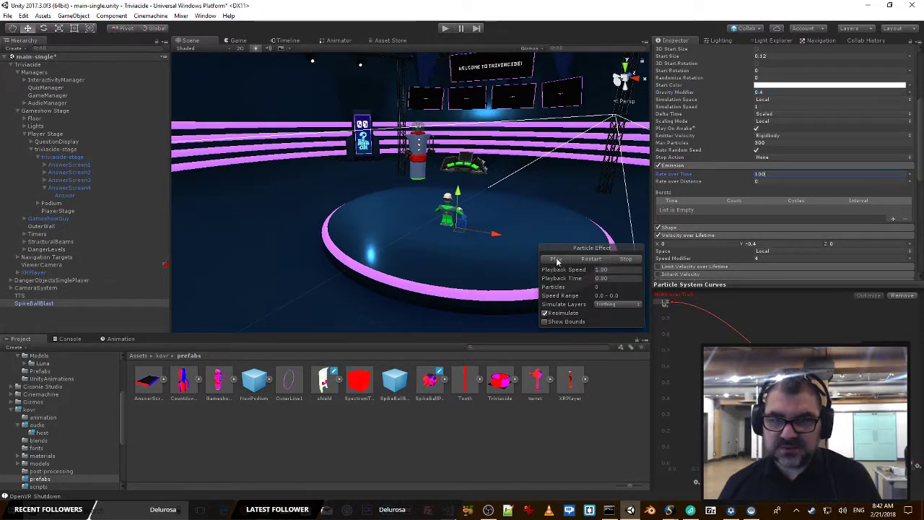
{"action": "left_click", "coordinate": [556, 258]}
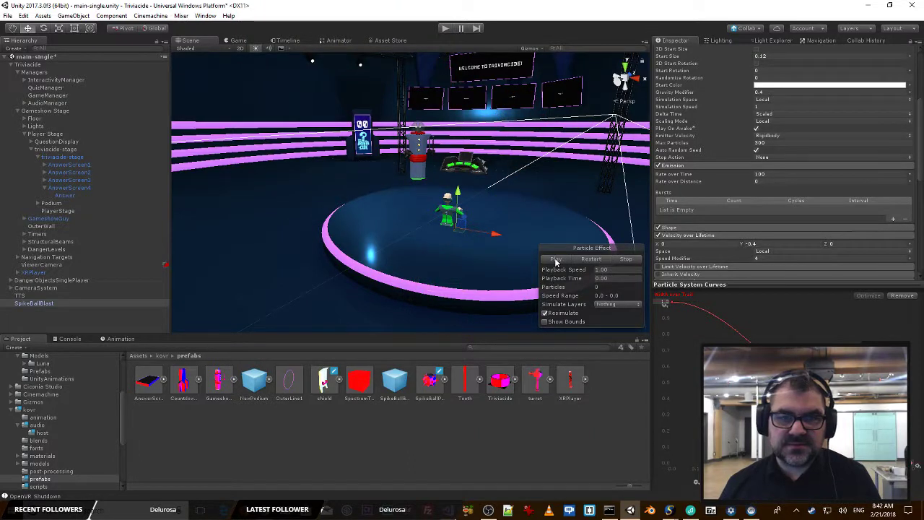
{"action": "left_click", "coordinate": [555, 261]}
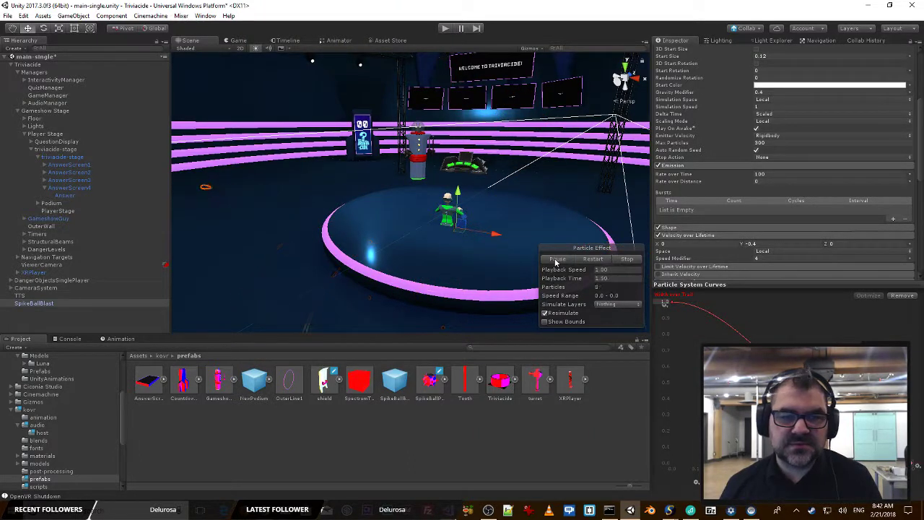
{"action": "left_click", "coordinate": [556, 261]}
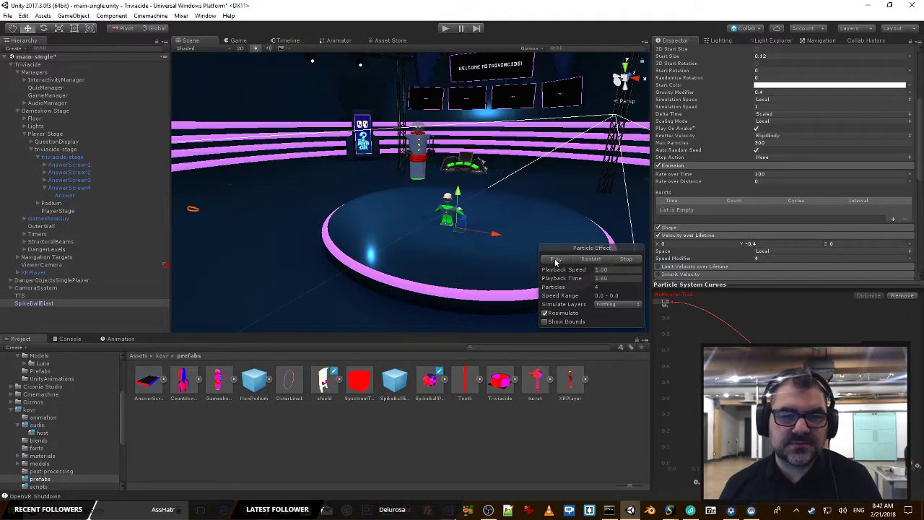
{"action": "left_click", "coordinate": [555, 261]}
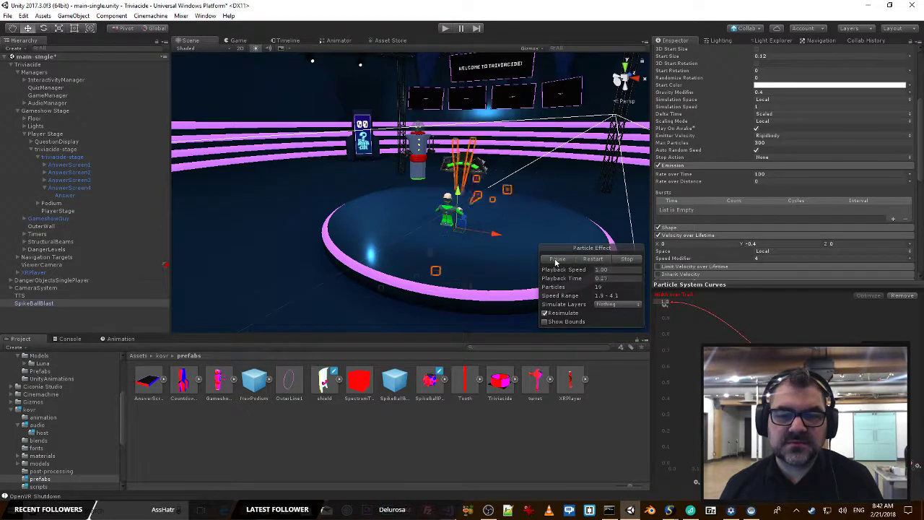
Step: Try Start Speed values of 0, 1 and 4 on the particles, previewing the blast with each
{"action": "scroll", "coordinate": [739, 122], "scroll_direction": "up", "scroll_amount": 5}
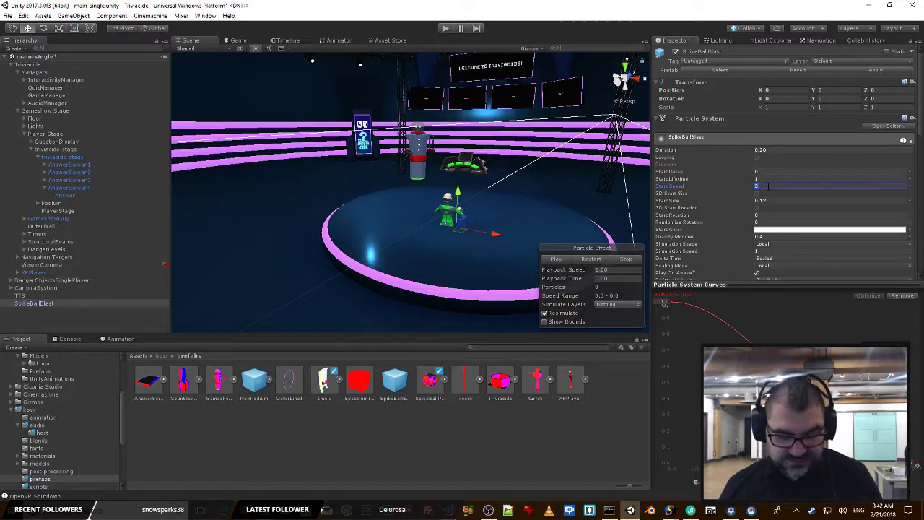
{"action": "left_click", "coordinate": [556, 261]}
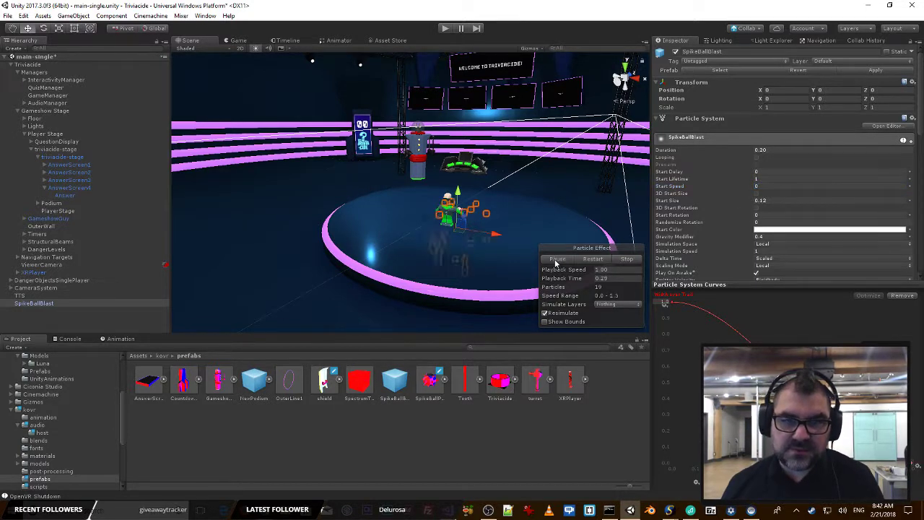
{"action": "left_click", "coordinate": [766, 187]}
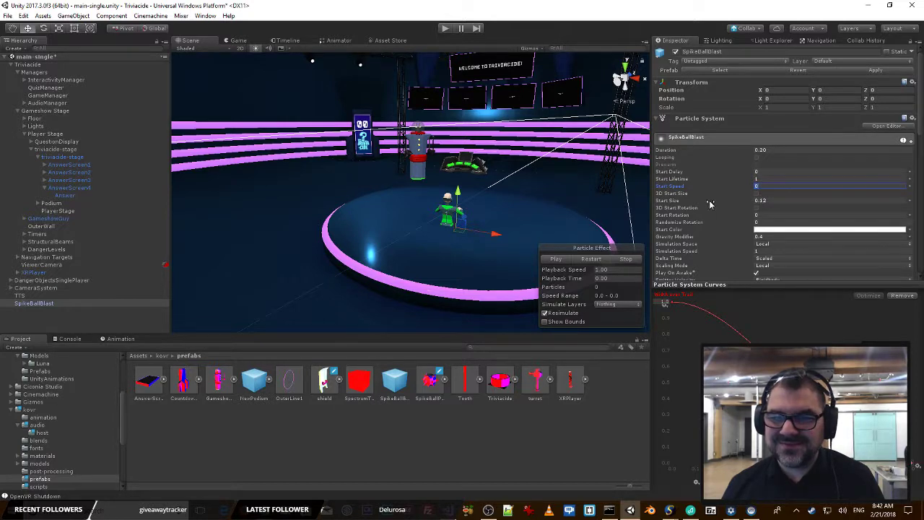
{"action": "type", "text": "1"}
{"action": "left_click", "coordinate": [556, 260]}
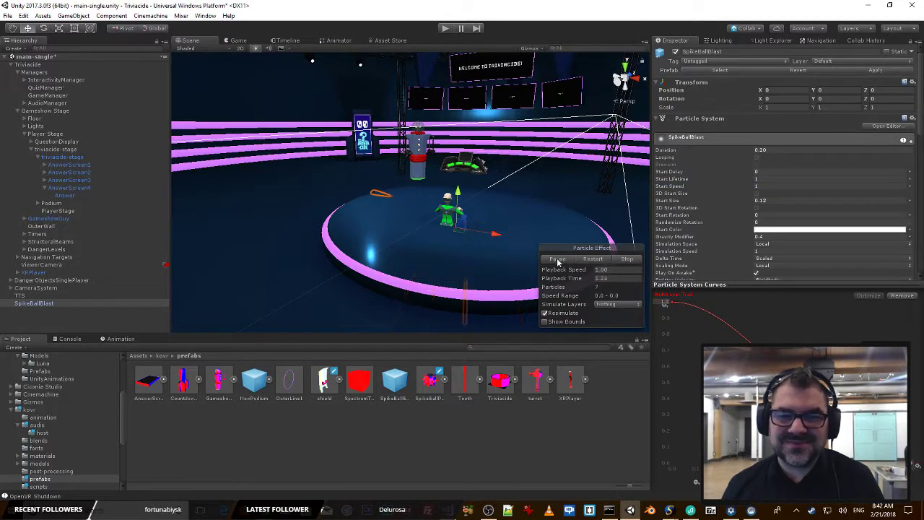
{"action": "left_click", "coordinate": [763, 185]}
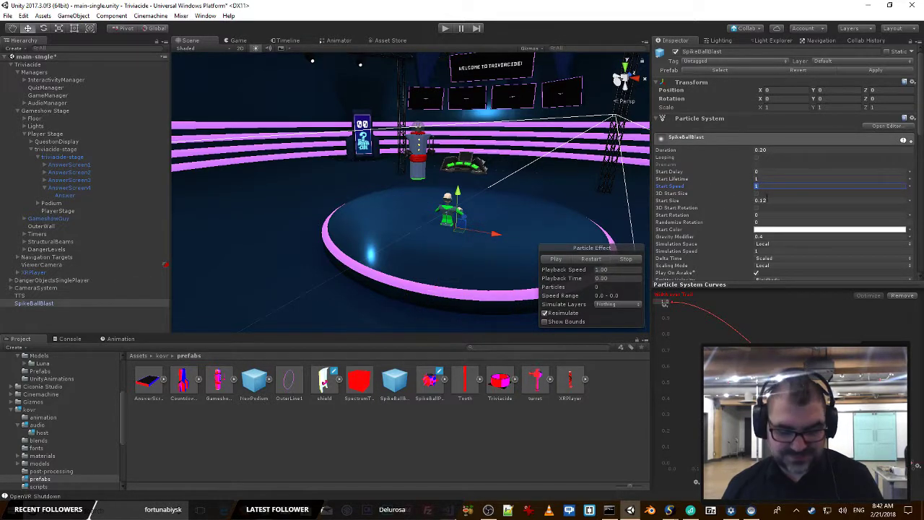
{"action": "type", "text": "4"}
{"action": "left_click", "coordinate": [563, 260]}
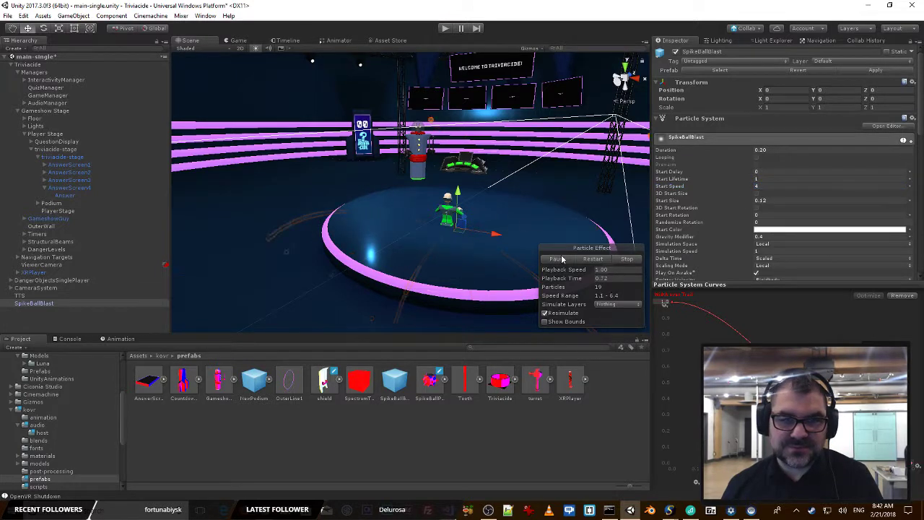
Step: Set the particles' Start Speed to 2.5, replay the blast several times, and stop the preview
{"action": "left_click", "coordinate": [763, 185]}
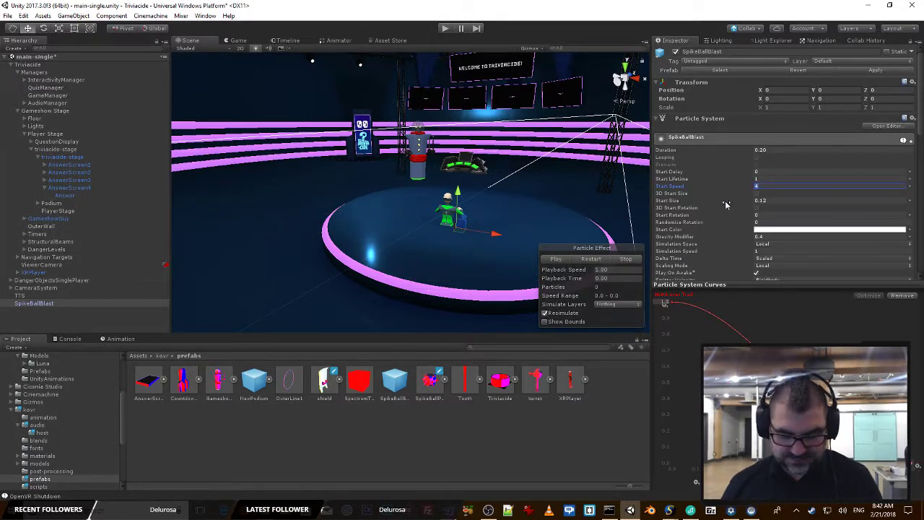
{"action": "type", "text": "25"}
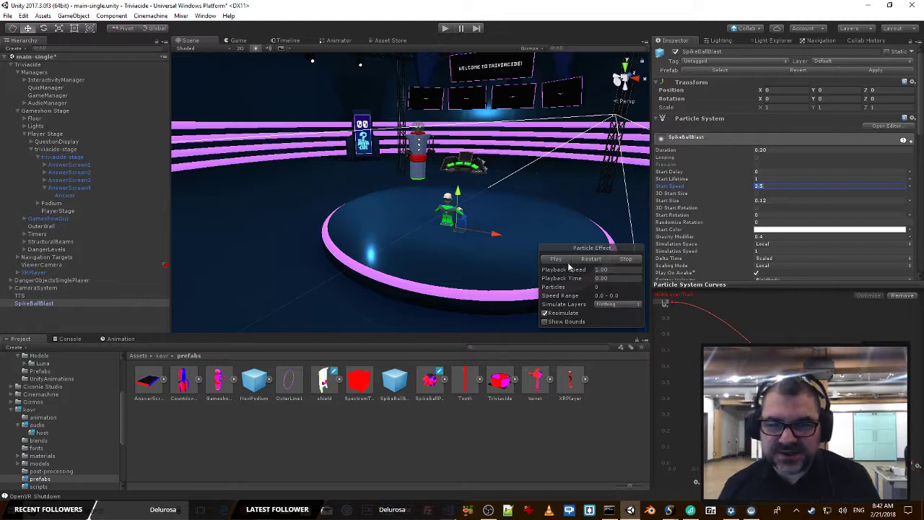
{"action": "left_click", "coordinate": [564, 261]}
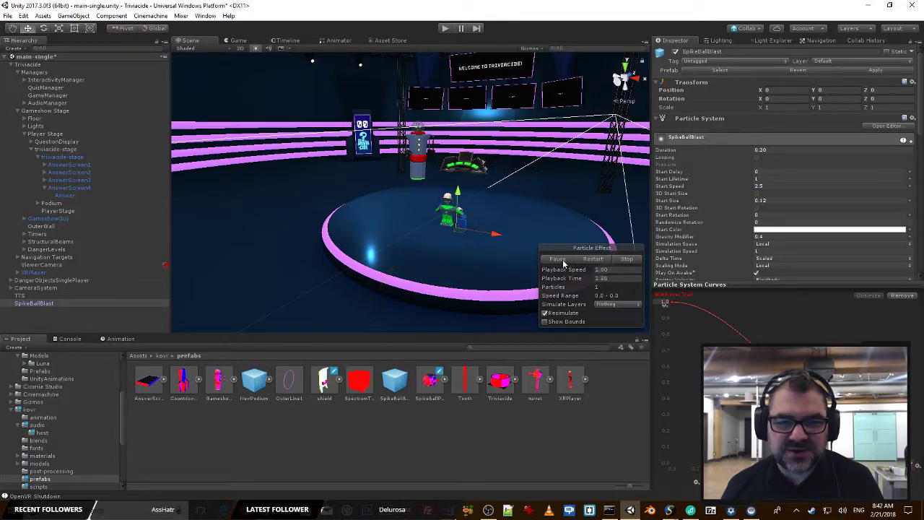
{"action": "left_click", "coordinate": [589, 263]}
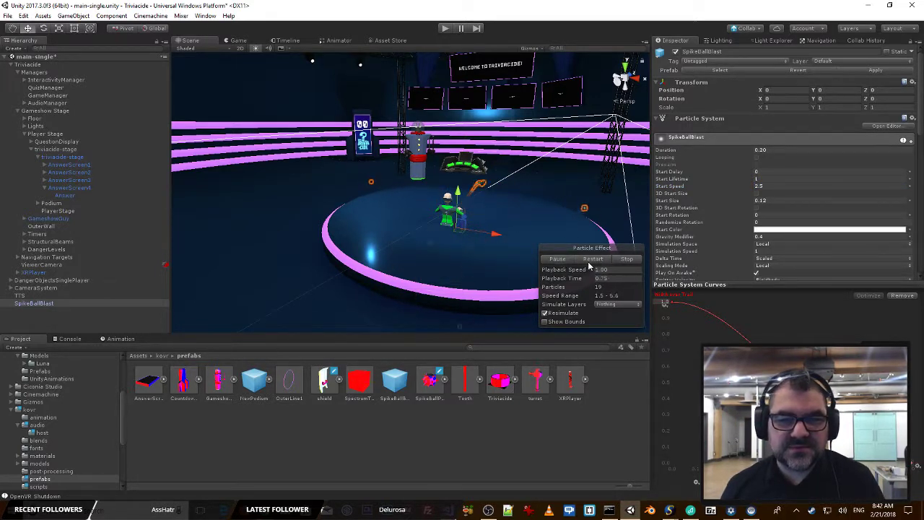
{"action": "left_click", "coordinate": [590, 262]}
{"action": "left_click", "coordinate": [589, 261]}
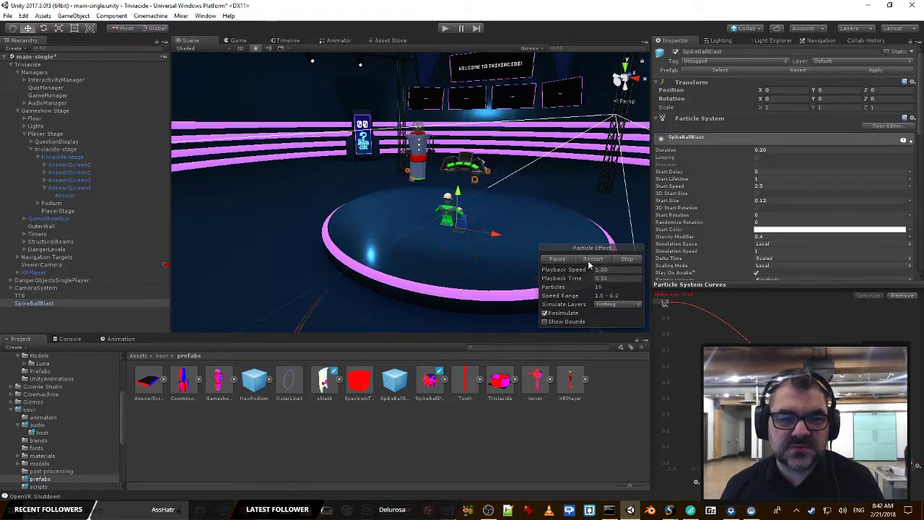
{"action": "left_click", "coordinate": [589, 261]}
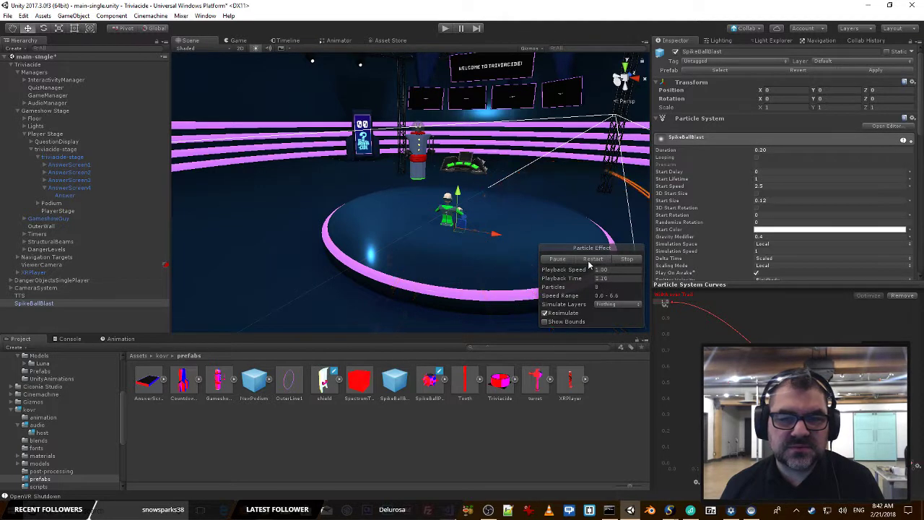
{"action": "left_click", "coordinate": [625, 259]}
Step: Examine the particle system's Renderer settings and browse the project's available materials for the particle Material
{"action": "scroll", "coordinate": [704, 202], "scroll_direction": "down", "scroll_amount": 3}
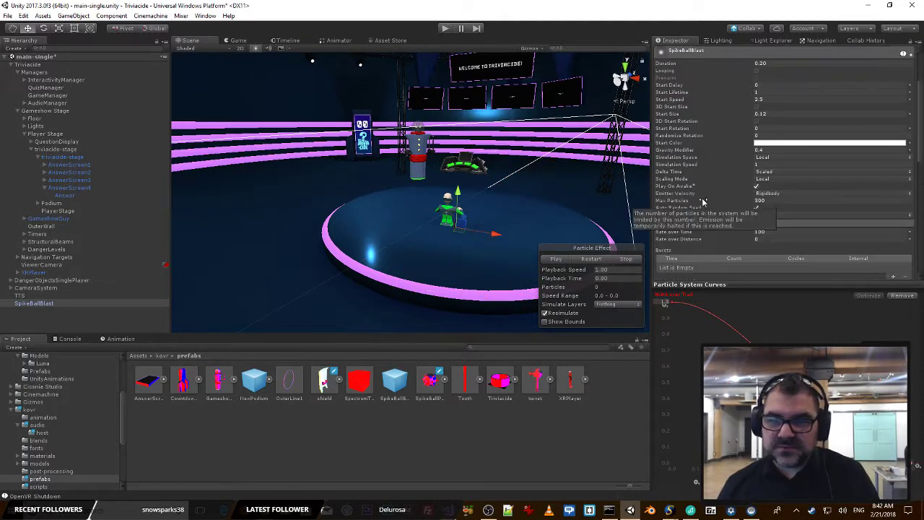
{"action": "scroll", "coordinate": [702, 205], "scroll_direction": "down", "scroll_amount": 8}
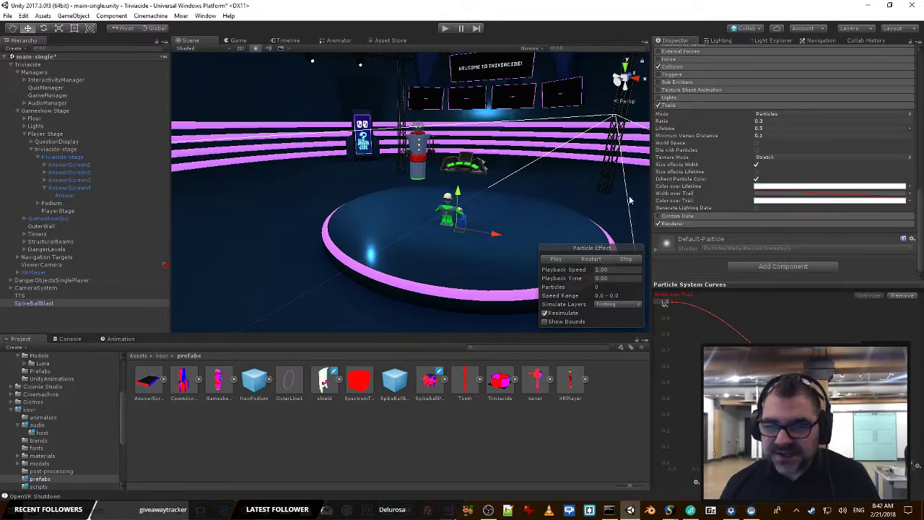
{"action": "left_click", "coordinate": [687, 224]}
{"action": "scroll", "coordinate": [705, 213], "scroll_direction": "down", "scroll_amount": 4}
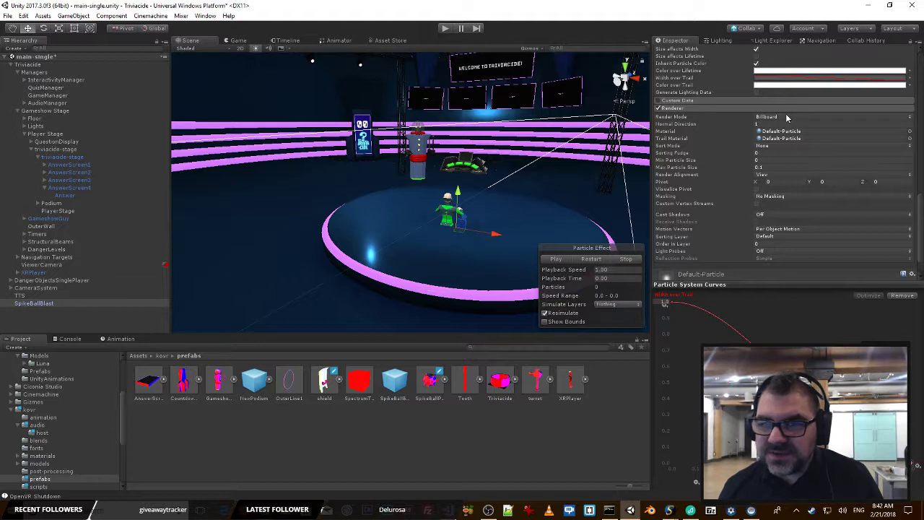
{"action": "left_click", "coordinate": [778, 134]}
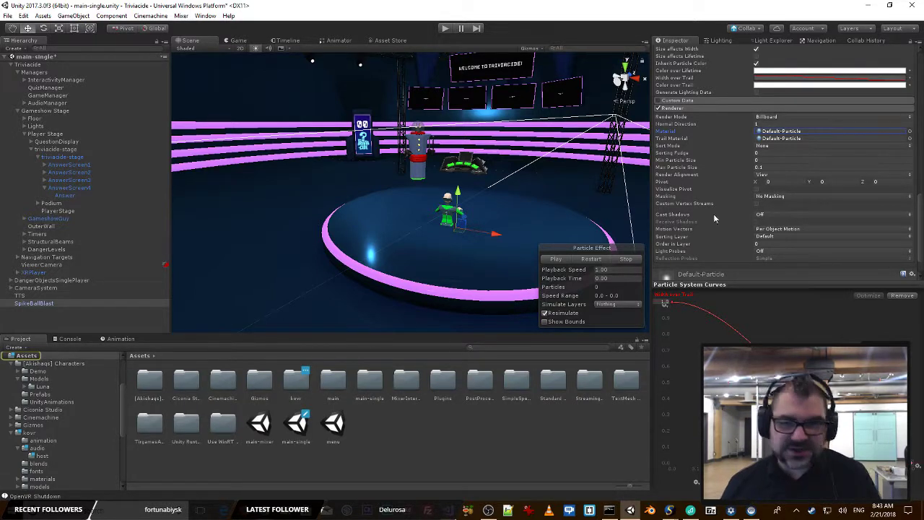
{"action": "left_click", "coordinate": [909, 130]}
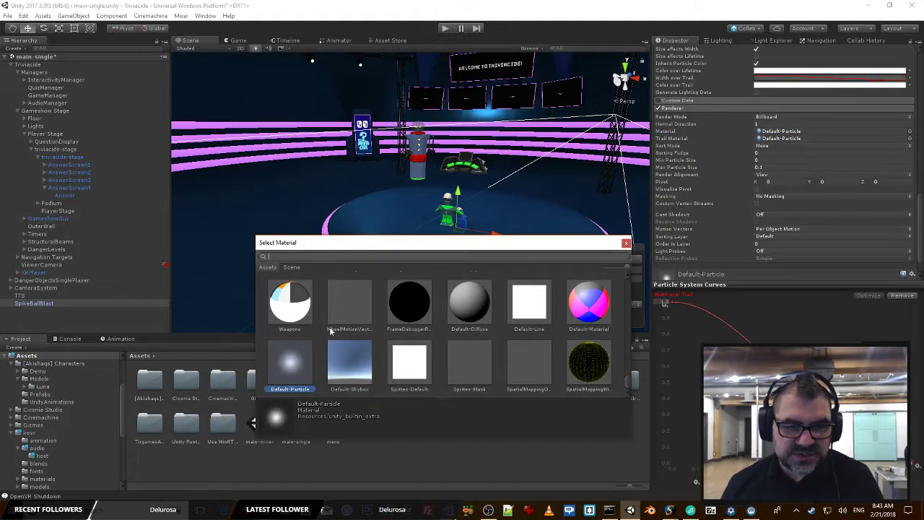
{"action": "scroll", "coordinate": [435, 336], "scroll_direction": "down", "scroll_amount": 15}
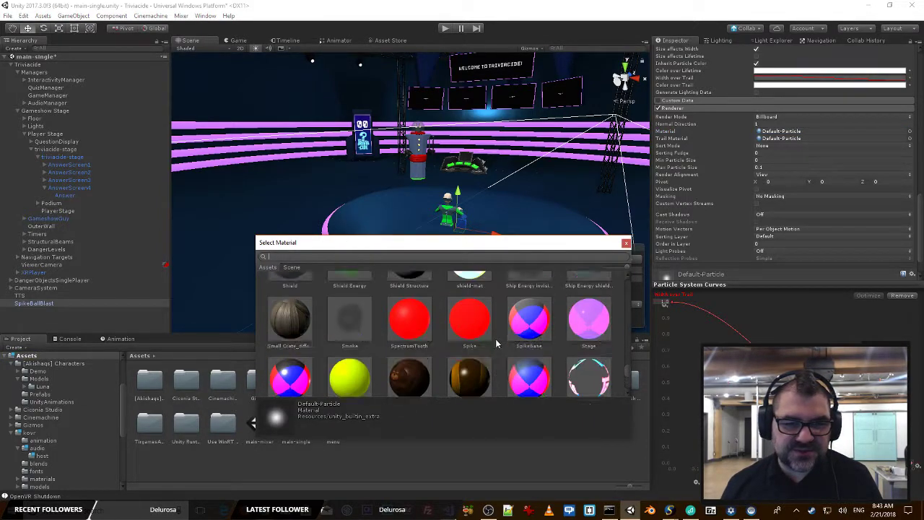
{"action": "scroll", "coordinate": [389, 360], "scroll_direction": "down", "scroll_amount": 3}
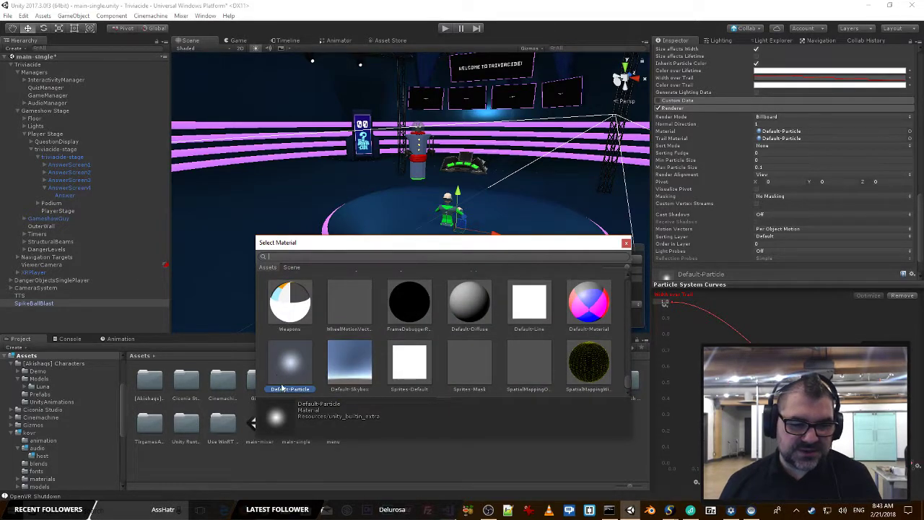
Step: Switch to Photoshop and create a new transparent document 128 pixels wide and 128 pixels high
{"action": "left_click", "coordinate": [387, 515]}
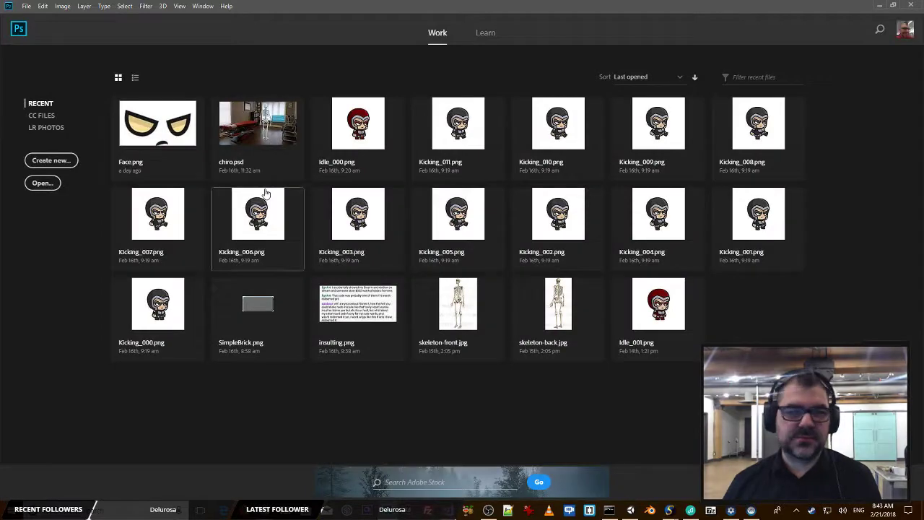
{"action": "left_click", "coordinate": [51, 162]}
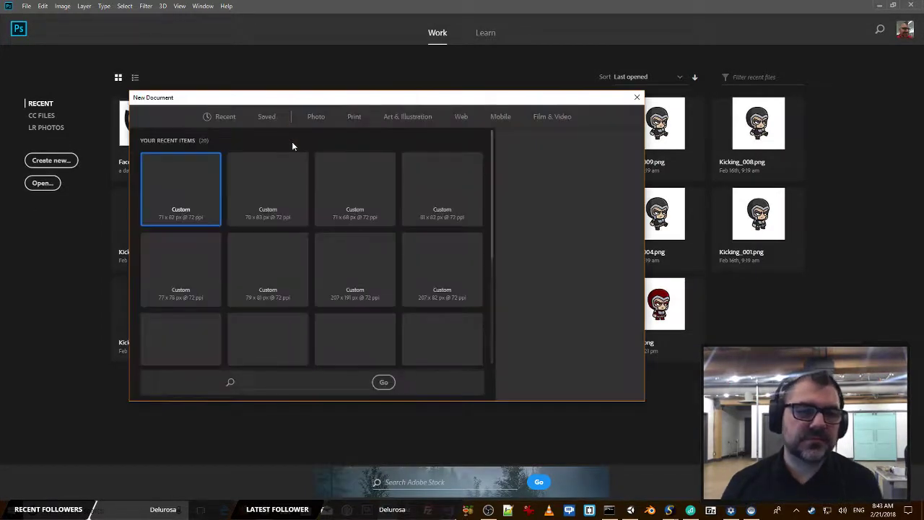
{"action": "left_click", "coordinate": [521, 185]}
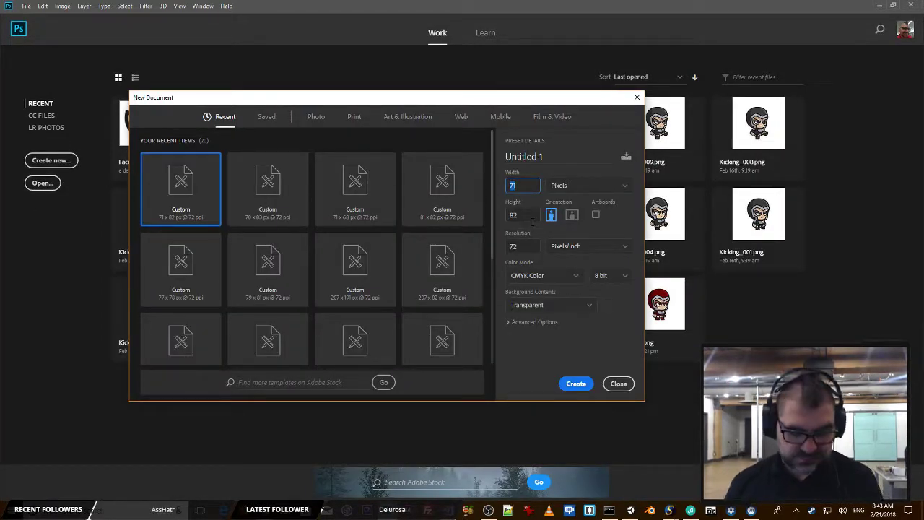
{"action": "type", "text": "128"}
{"action": "key", "text": "Tab"}
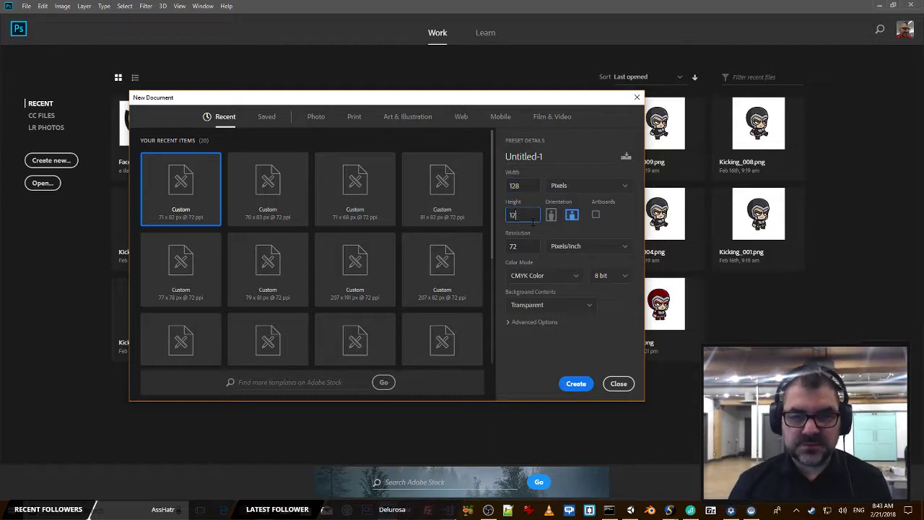
{"action": "type", "text": "128"}
{"action": "key", "text": "Return"}
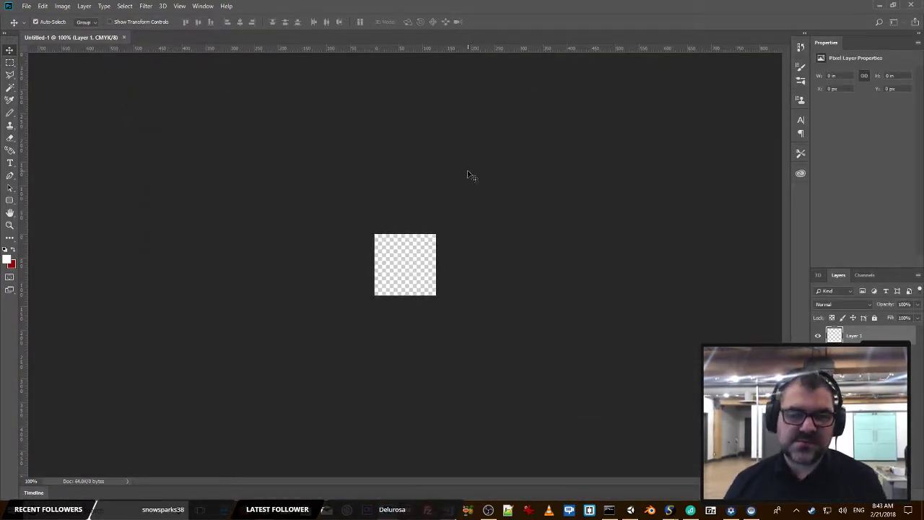
Step: Create another 128 x 128 pixel document in RGB Color mode and close the CMYK one
{"action": "key", "text": "ctrl+n"}
{"action": "left_click", "coordinate": [542, 280]}
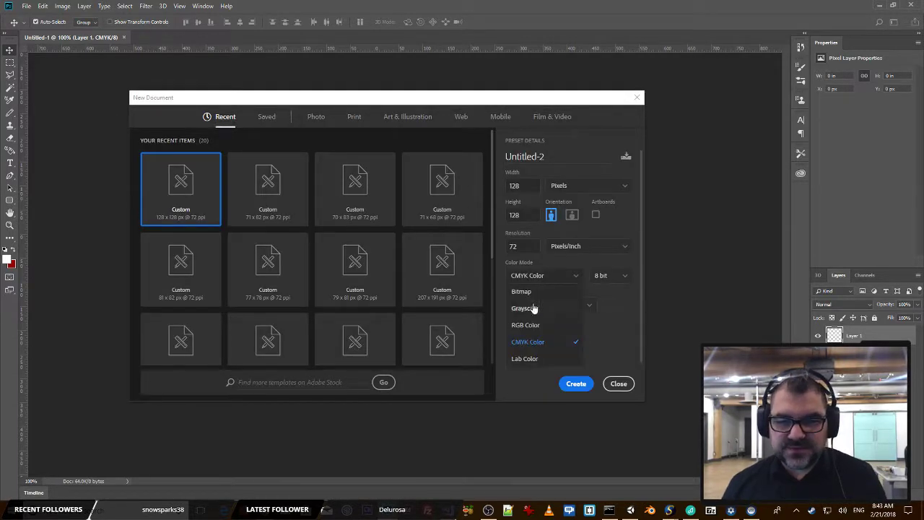
{"action": "left_click", "coordinate": [547, 331]}
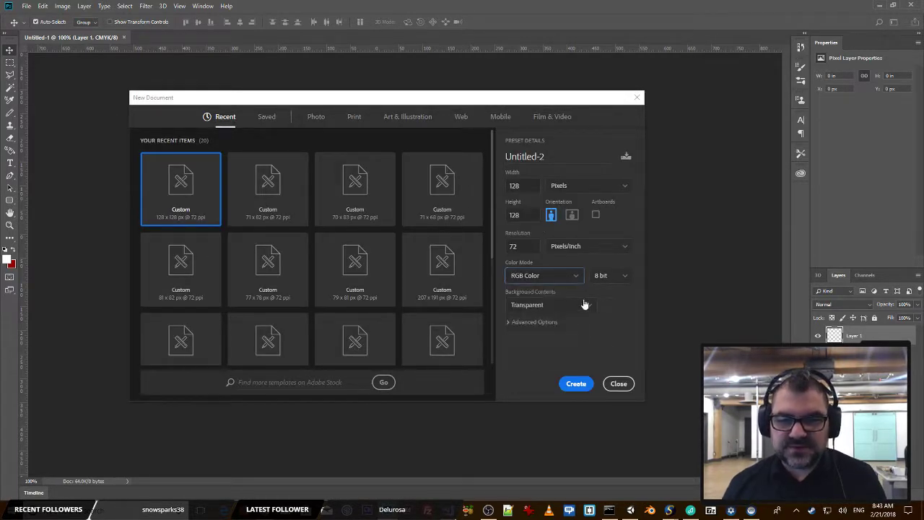
{"action": "left_click", "coordinate": [576, 383]}
{"action": "left_click", "coordinate": [123, 37]}
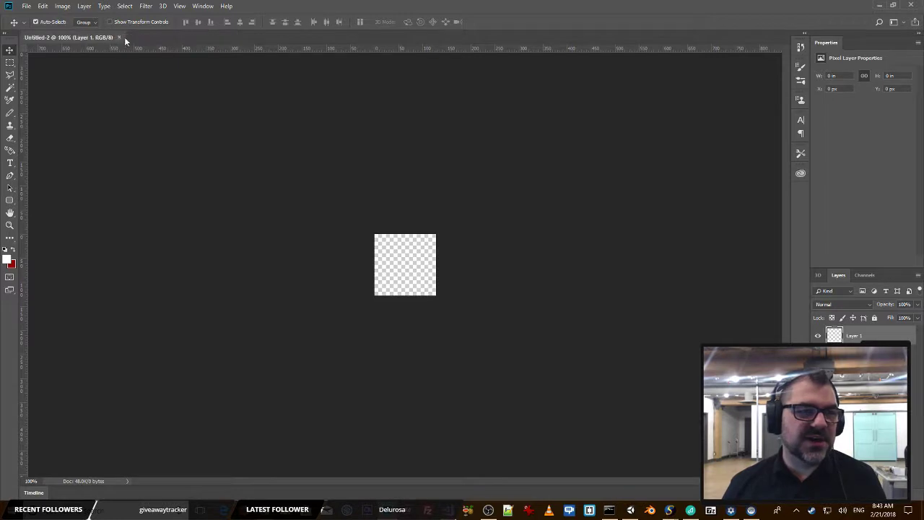
Step: Choose the Polygon tool and set its number of sides to 8
{"action": "left_click", "coordinate": [9, 225]}
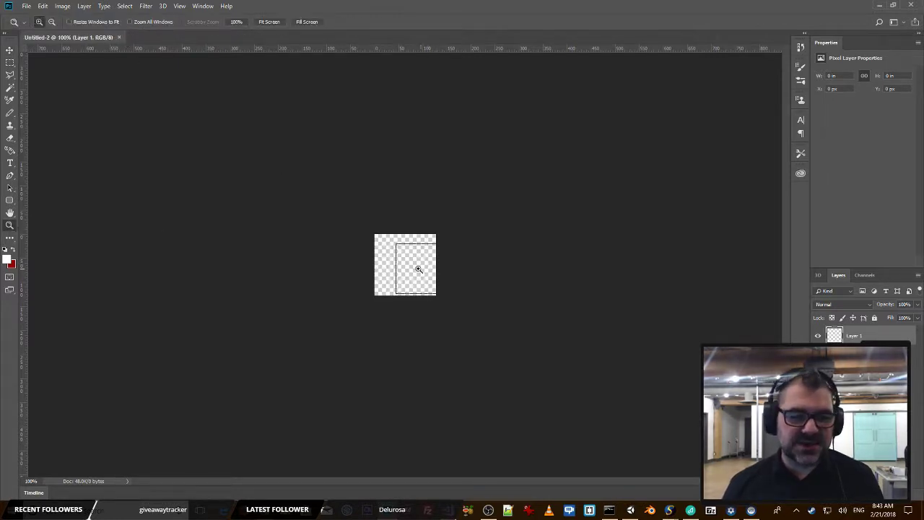
{"action": "left_click", "coordinate": [394, 278]}
{"action": "left_click", "coordinate": [394, 278]}
{"action": "left_click", "coordinate": [444, 283]}
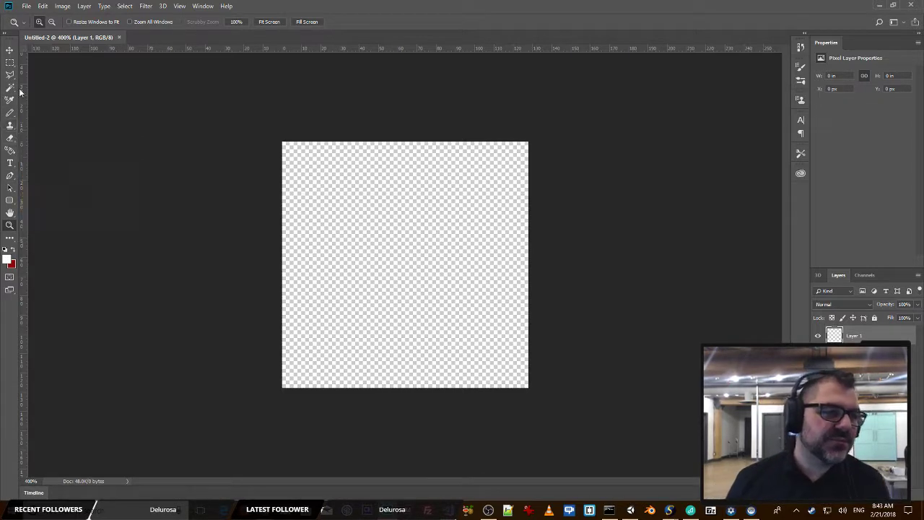
{"action": "left_click", "coordinate": [9, 200]}
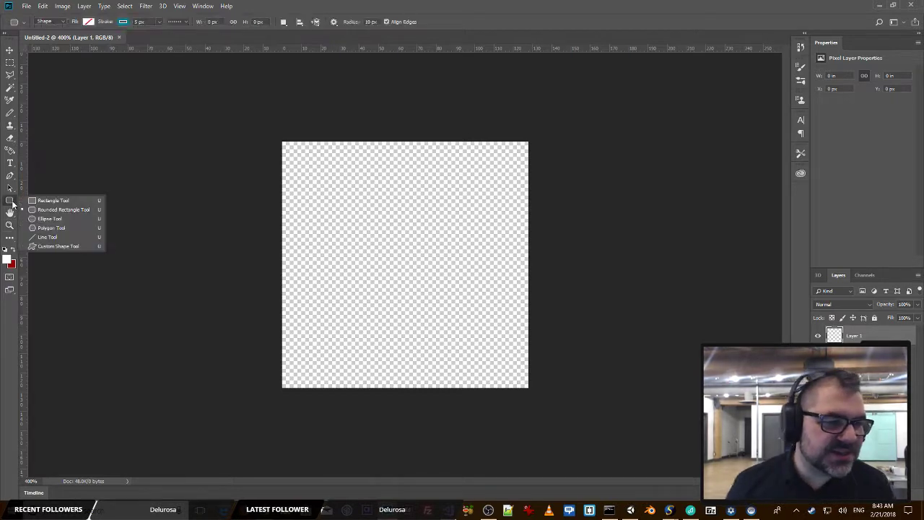
{"action": "left_click", "coordinate": [59, 229]}
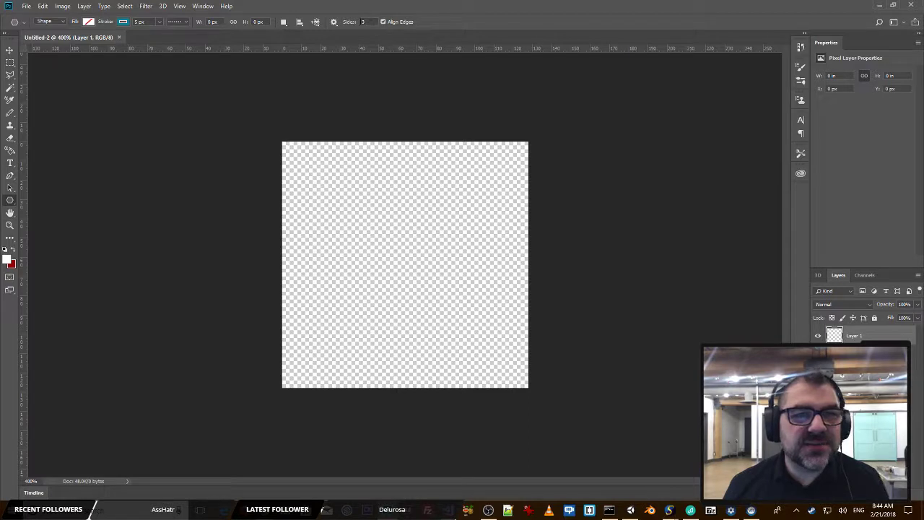
{"action": "left_click", "coordinate": [362, 22]}
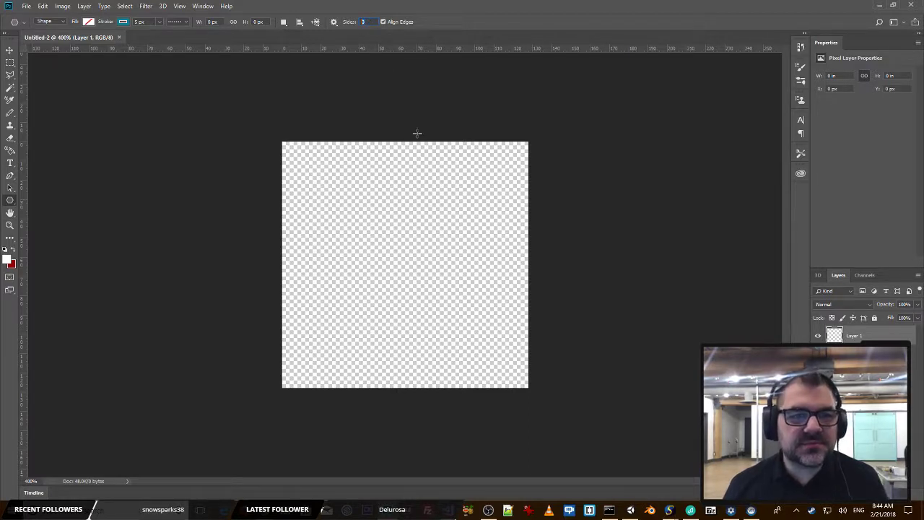
{"action": "type", "text": "8"}
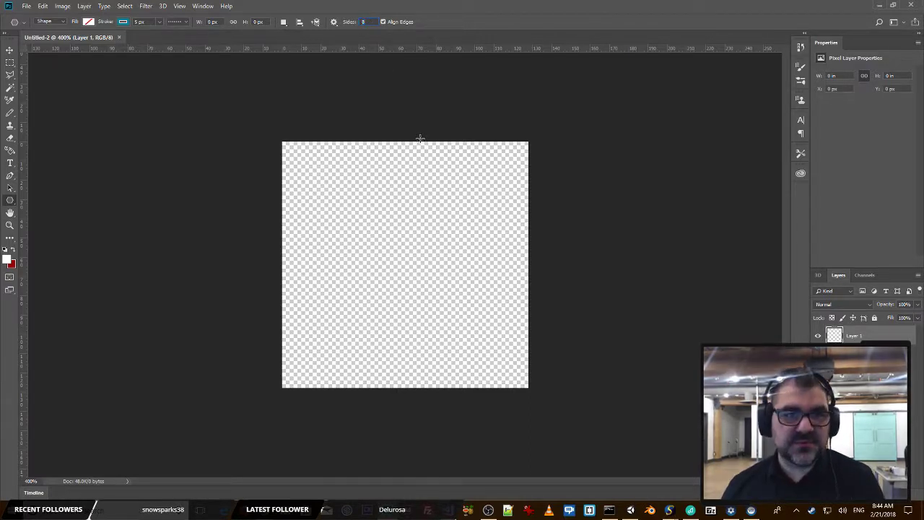
Step: Try drawing an eight-sided polygon about 56 px wide in the canvas's upper-left area, and undo it
{"action": "left_click_drag", "start_coordinate": [346, 231], "coordinate": [397, 262]}
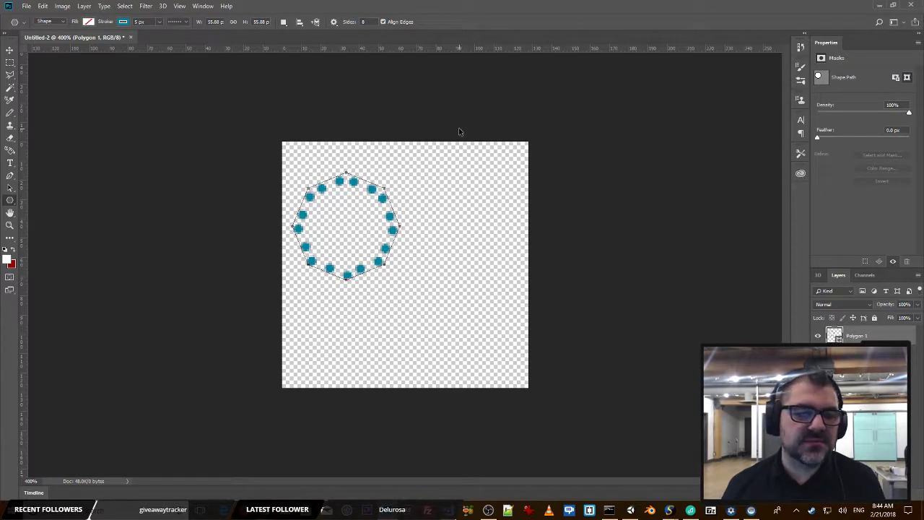
{"action": "key", "text": "ctrl+z"}
{"action": "left_click_drag", "start_coordinate": [142, 34], "coordinate": [109, 40]}
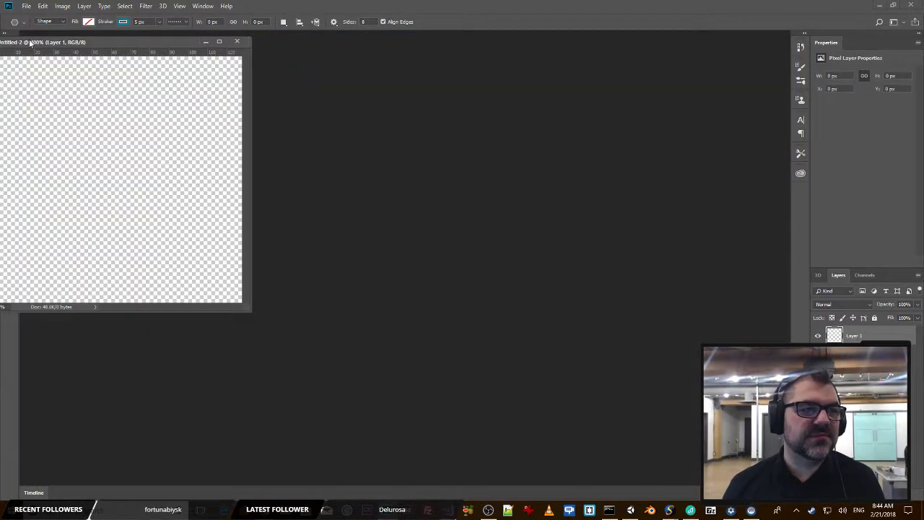
{"action": "left_click_drag", "start_coordinate": [22, 42], "coordinate": [417, 72]}
{"action": "double_click", "coordinate": [417, 72]}
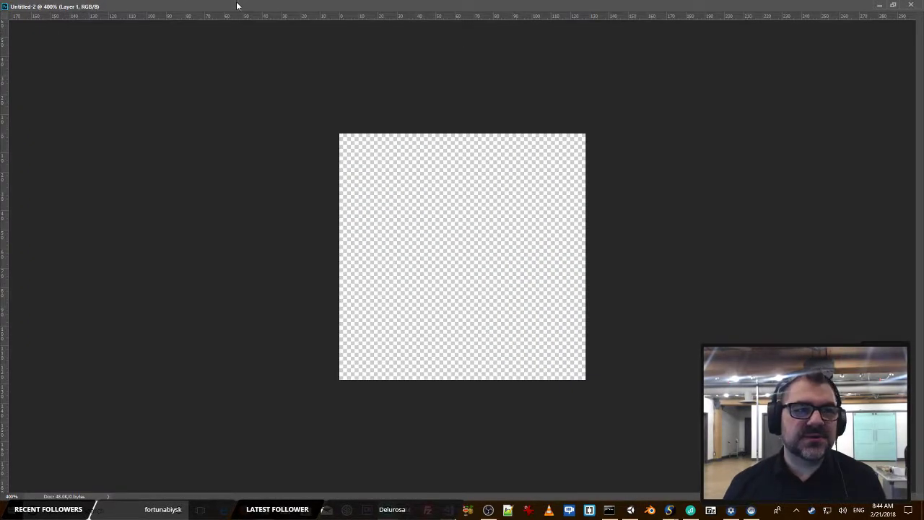
{"action": "left_click", "coordinate": [893, 5]}
{"action": "left_click_drag", "start_coordinate": [396, 80], "coordinate": [293, 38]}
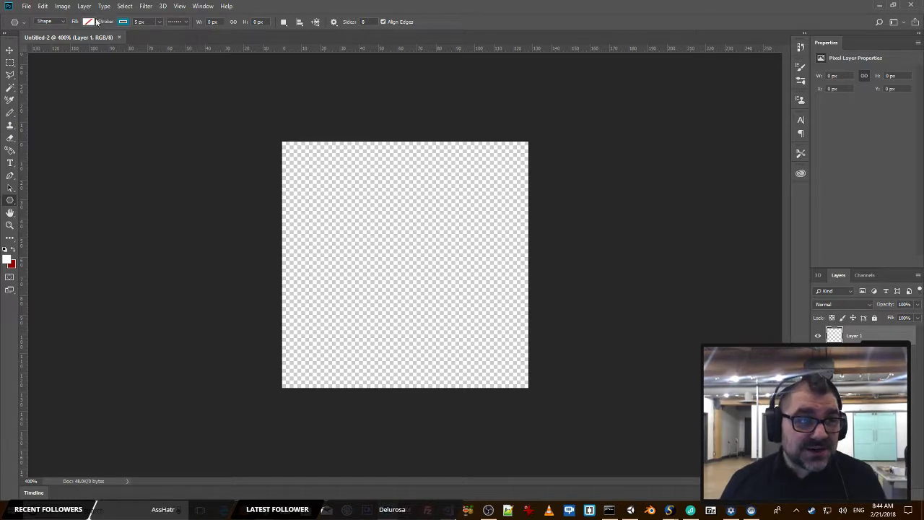
Step: Set the polygon's stroke to none and its fill to white, undoing the tiny stray polygon
{"action": "left_click", "coordinate": [124, 22]}
{"action": "left_click", "coordinate": [88, 22]}
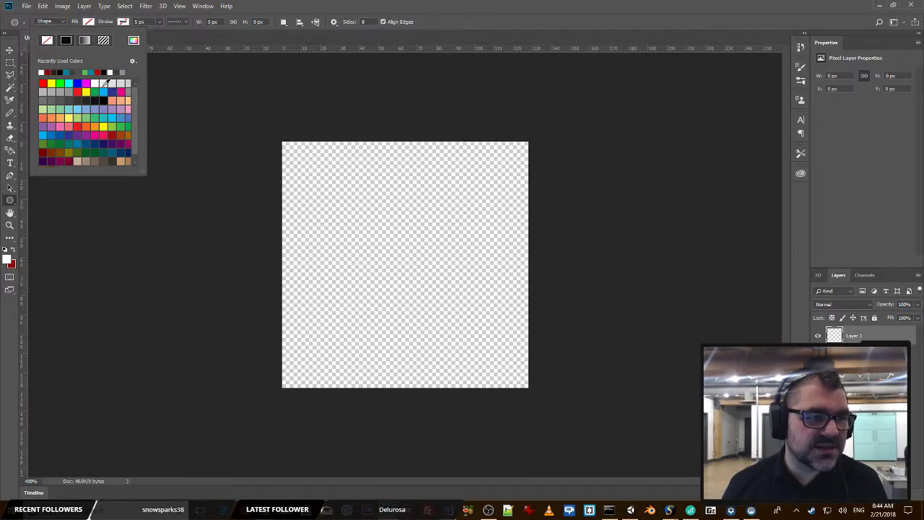
{"action": "left_click", "coordinate": [95, 83]}
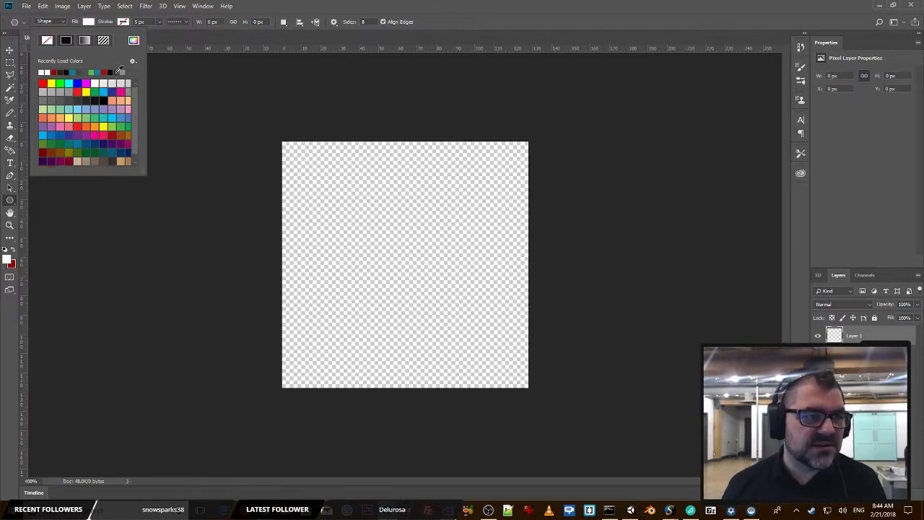
{"action": "left_click", "coordinate": [46, 41]}
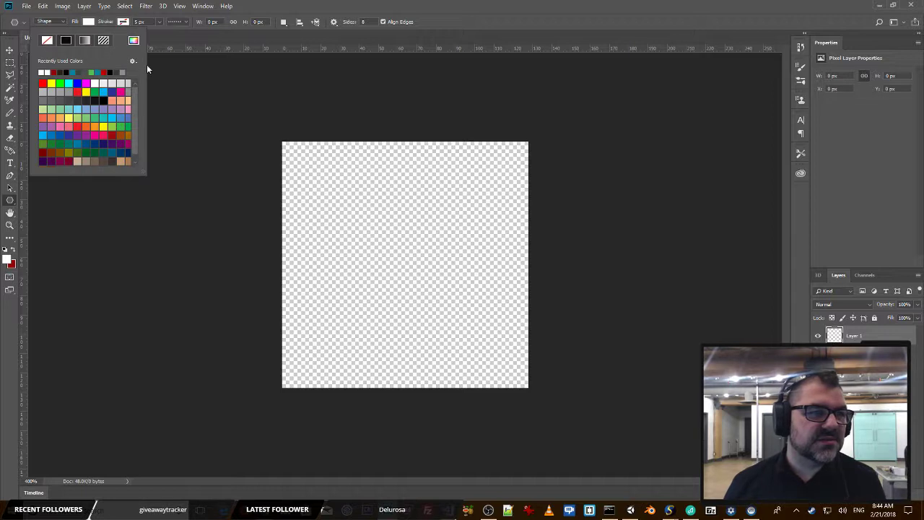
{"action": "left_click", "coordinate": [189, 90]}
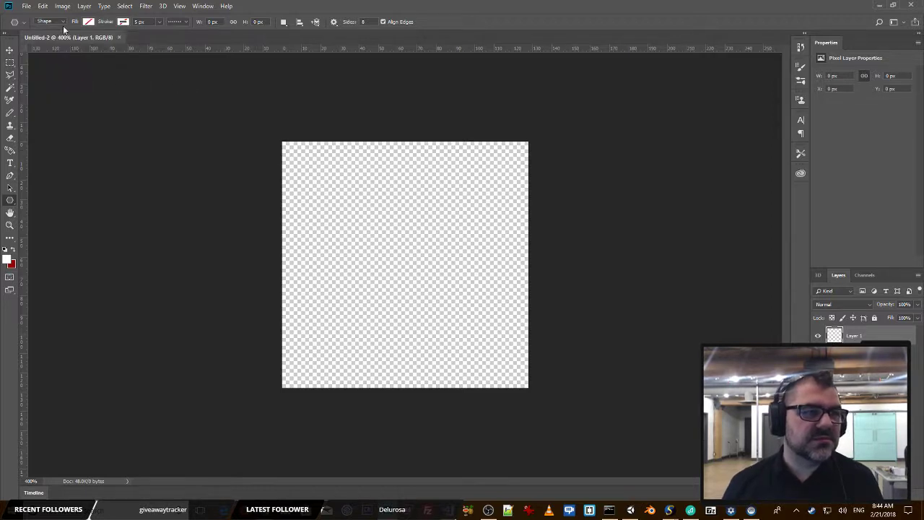
{"action": "left_click", "coordinate": [86, 22]}
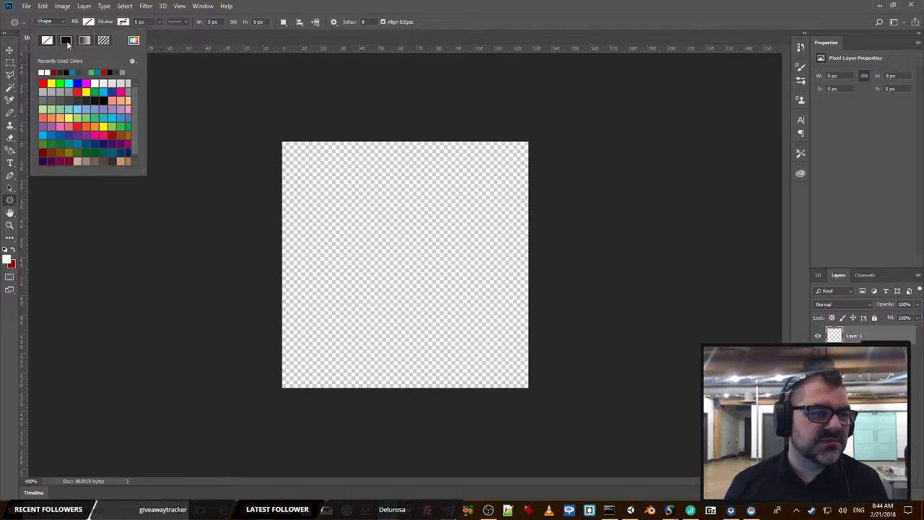
{"action": "left_click", "coordinate": [96, 72]}
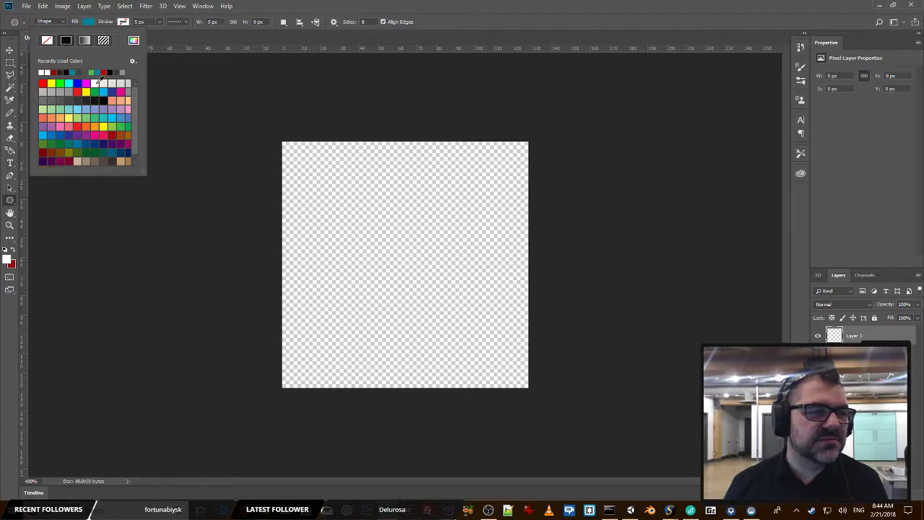
{"action": "left_click", "coordinate": [43, 70]}
{"action": "left_click", "coordinate": [261, 70]}
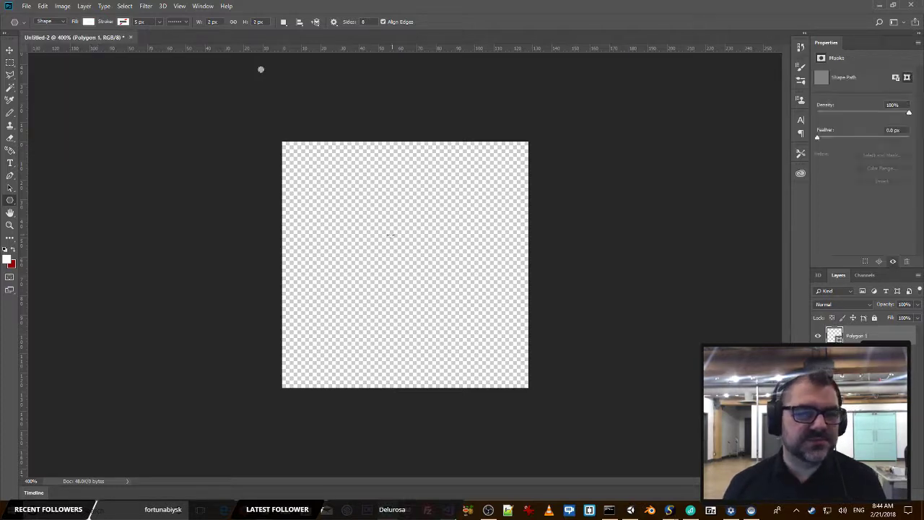
{"action": "key", "text": "ctrl+z"}
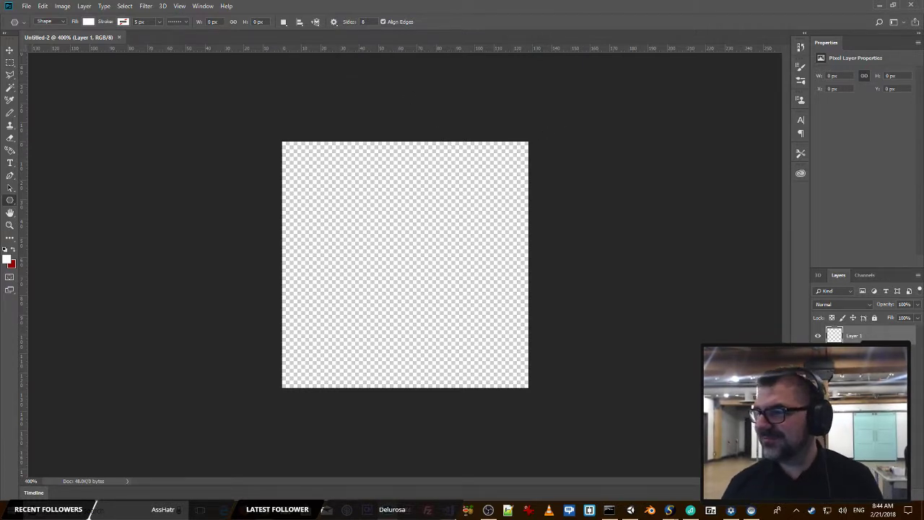
{"action": "key", "text": "alt+Tab"}
{"action": "key", "text": "alt+Tab"}
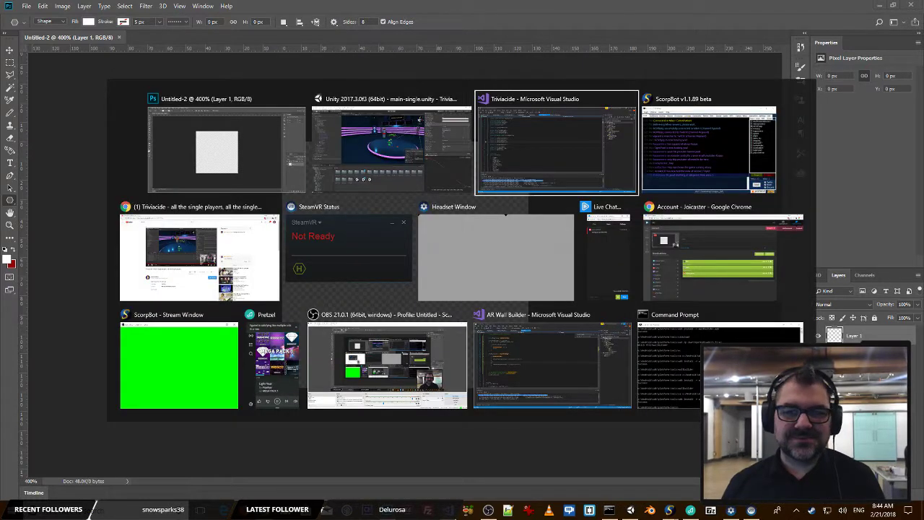
{"action": "key", "text": "alt+Tab"}
{"action": "key", "text": "alt+Tab"}
{"action": "key", "text": "alt+Tab"}
{"action": "key", "text": "alt+Tab"}
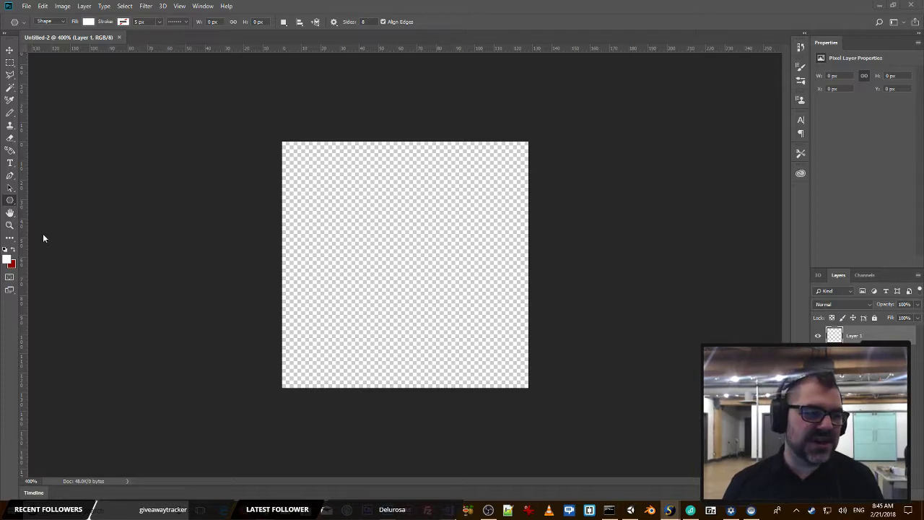
Step: Make the polygon a star with its sides indented by 20% and Smooth Indents enabled
{"action": "left_click", "coordinate": [333, 22]}
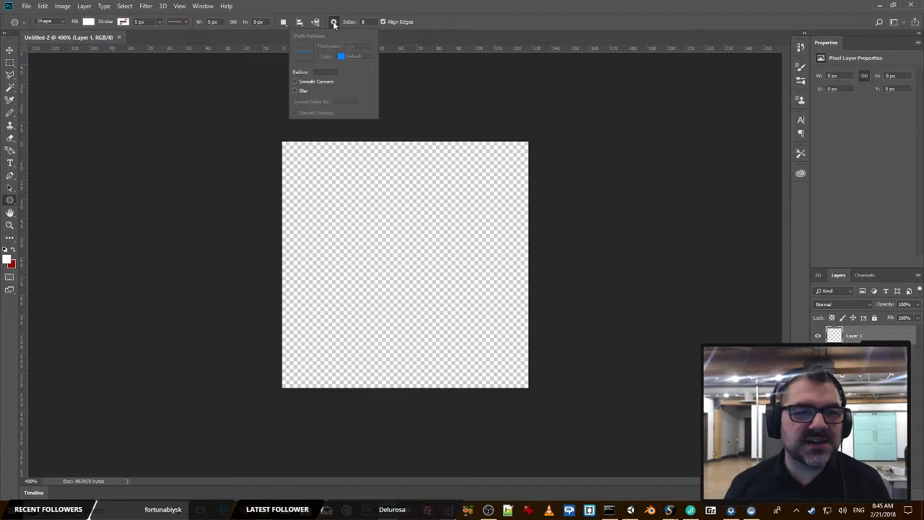
{"action": "left_click", "coordinate": [295, 91]}
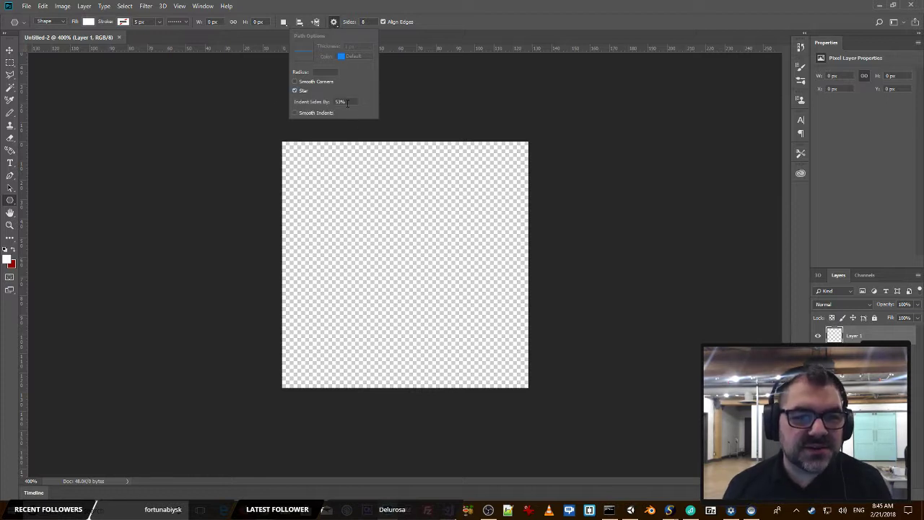
{"action": "double_click", "coordinate": [347, 101]}
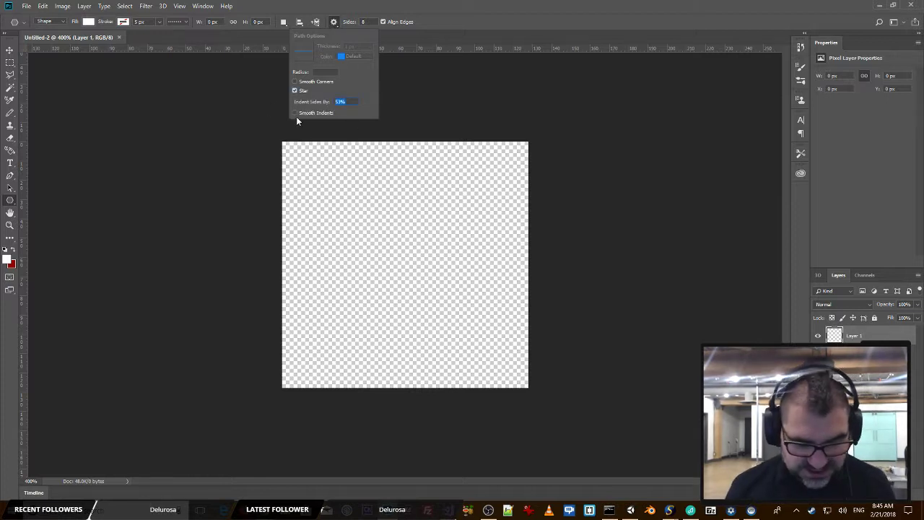
{"action": "type", "text": "20"}
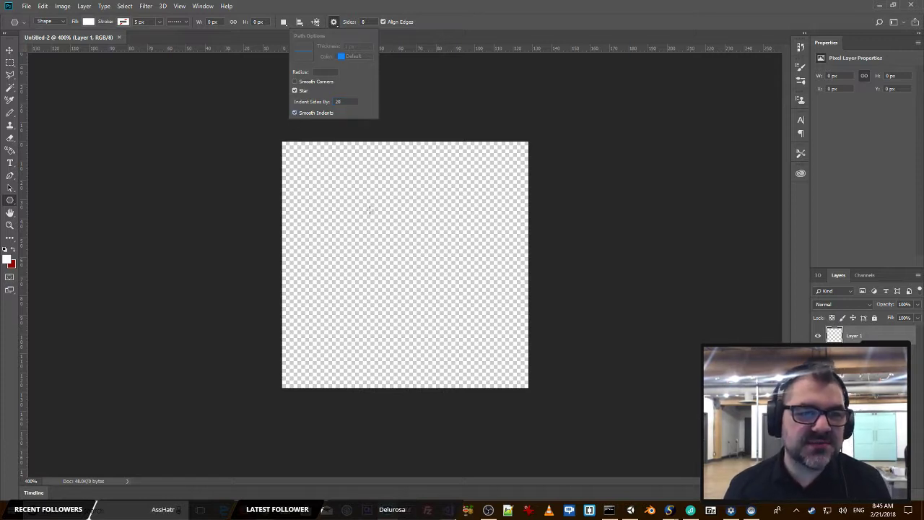
Step: Draw a white eight-pointed star about 76 px wide and move it to the centre of the canvas
{"action": "mouse_move", "coordinate": [350, 200]}
{"action": "left_mouse_down"}
{"action": "mouse_move", "coordinate": [383, 212]}
{"action": "mouse_move", "coordinate": [402, 252]}
{"action": "left_mouse_up"}
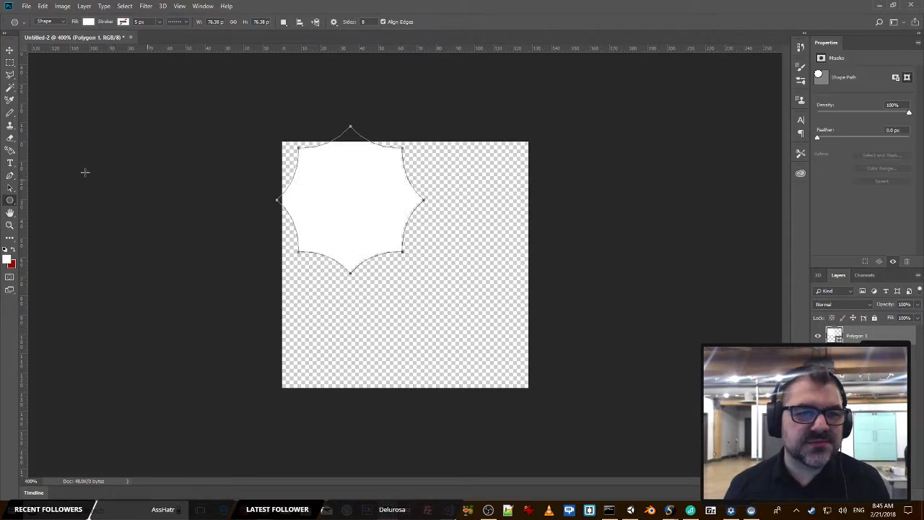
{"action": "left_click", "coordinate": [10, 49]}
{"action": "left_click_drag", "start_coordinate": [362, 200], "coordinate": [399, 267]}
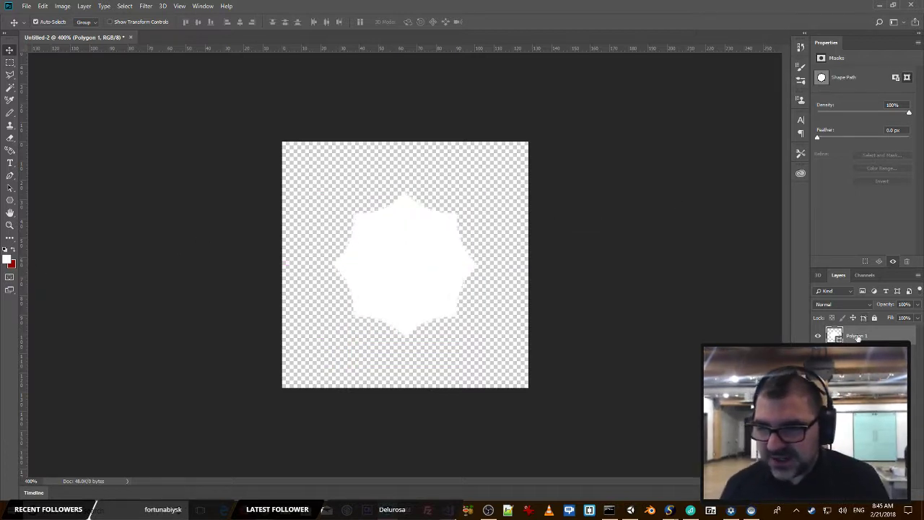
Step: Add a white outer glow to the star layer with 56% opacity and 35% noise
{"action": "right_click", "coordinate": [850, 339]}
{"action": "left_click", "coordinate": [760, 123]}
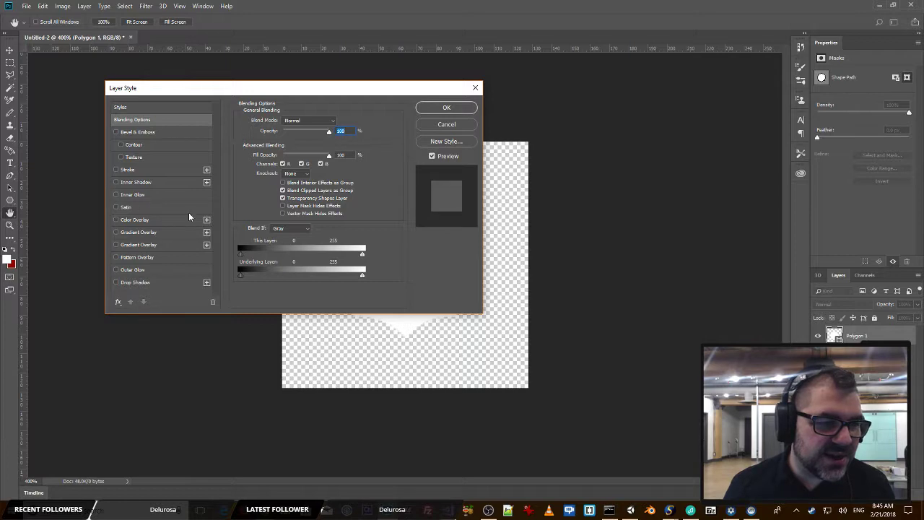
{"action": "left_click", "coordinate": [138, 270]}
{"action": "left_click_drag", "start_coordinate": [305, 88], "coordinate": [782, 101]}
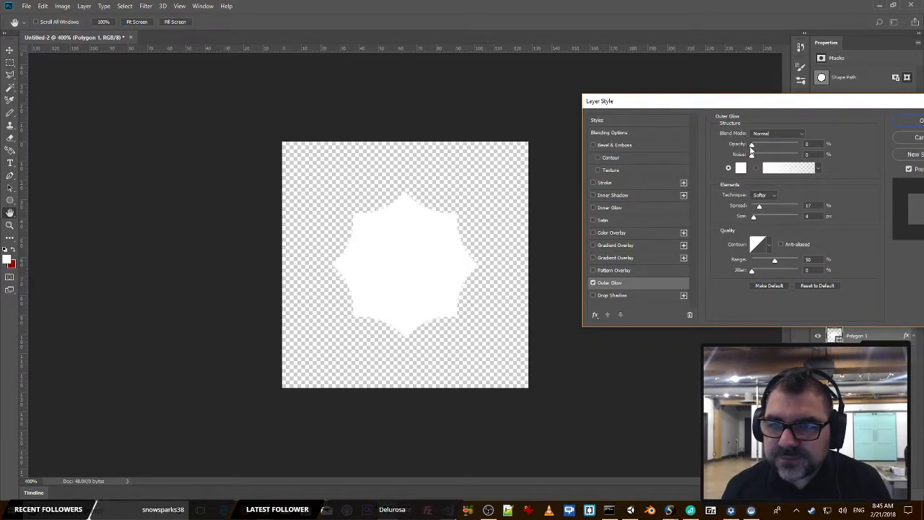
{"action": "mouse_move", "coordinate": [770, 147]}
{"action": "left_mouse_down"}
{"action": "mouse_move", "coordinate": [797, 139]}
{"action": "mouse_move", "coordinate": [782, 145]}
{"action": "left_mouse_up"}
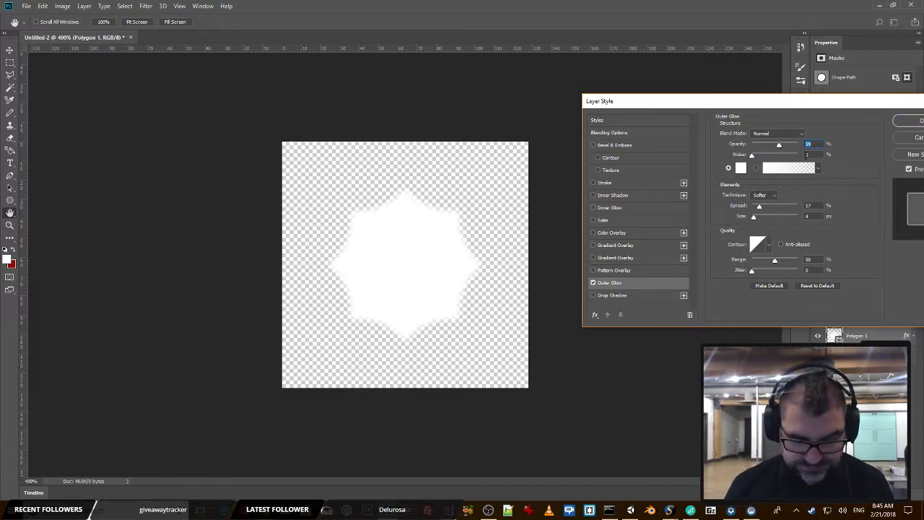
{"action": "type", "text": "56"}
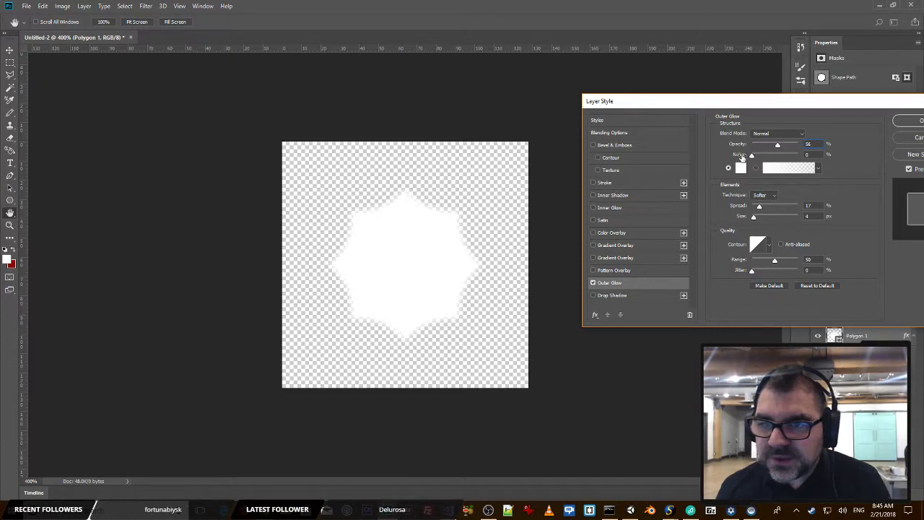
{"action": "left_click_drag", "start_coordinate": [751, 156], "coordinate": [769, 160]}
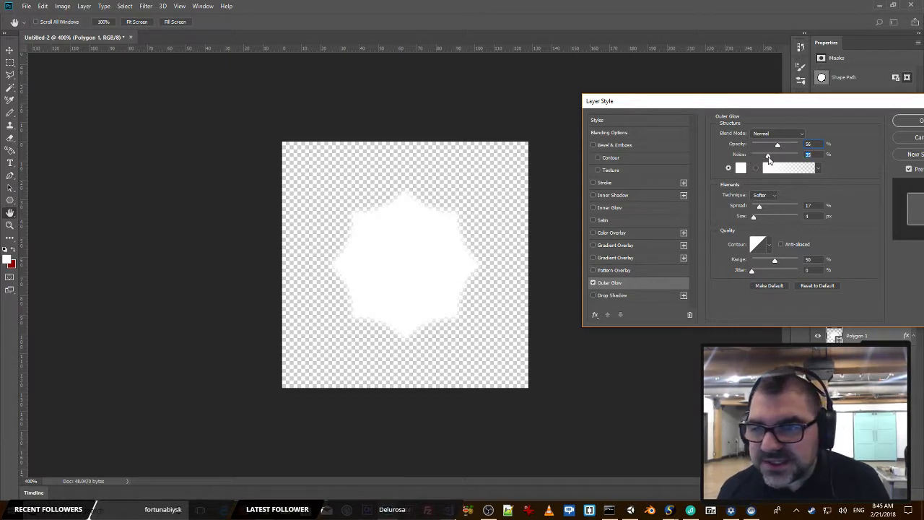
Step: Set the outer glow's spread to 20% and size to 18 px, and apply the layer style
{"action": "mouse_move", "coordinate": [760, 209]}
{"action": "left_mouse_down"}
{"action": "mouse_move", "coordinate": [798, 207]}
{"action": "mouse_move", "coordinate": [762, 216]}
{"action": "left_mouse_up"}
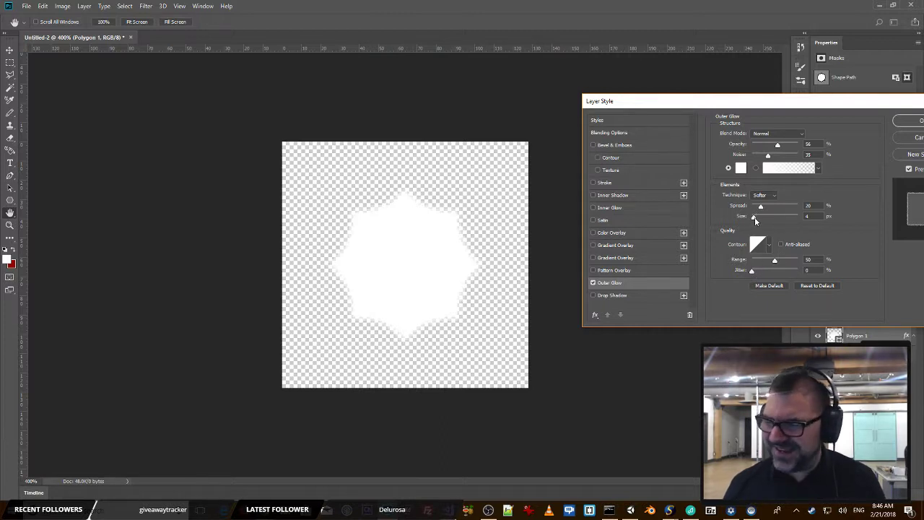
{"action": "left_click_drag", "start_coordinate": [754, 218], "coordinate": [758, 219]}
{"action": "left_click_drag", "start_coordinate": [856, 102], "coordinate": [772, 117]}
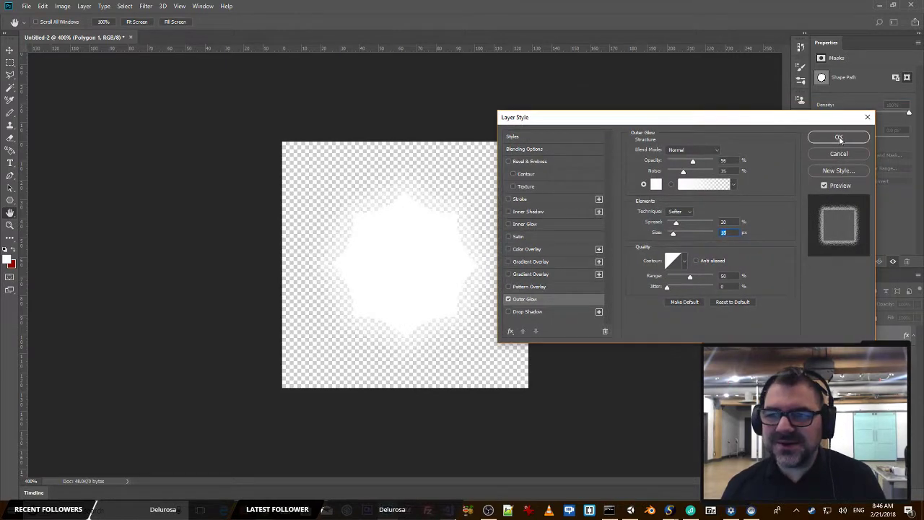
{"action": "left_click", "coordinate": [839, 138]}
{"action": "key", "text": "v"}
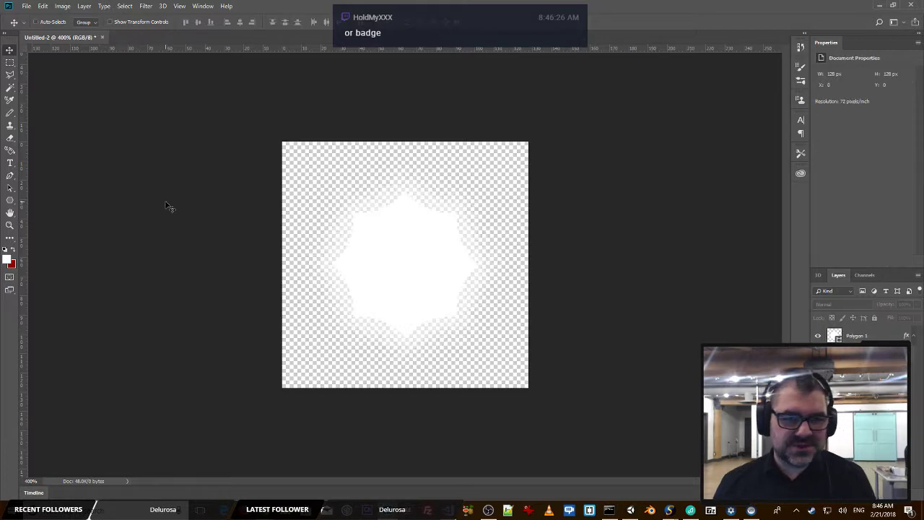
Step: Export the star for web as a transparent PNG-24 named starticle.png on the Desktop
{"action": "key", "text": "ctrl+alt+shift+s"}
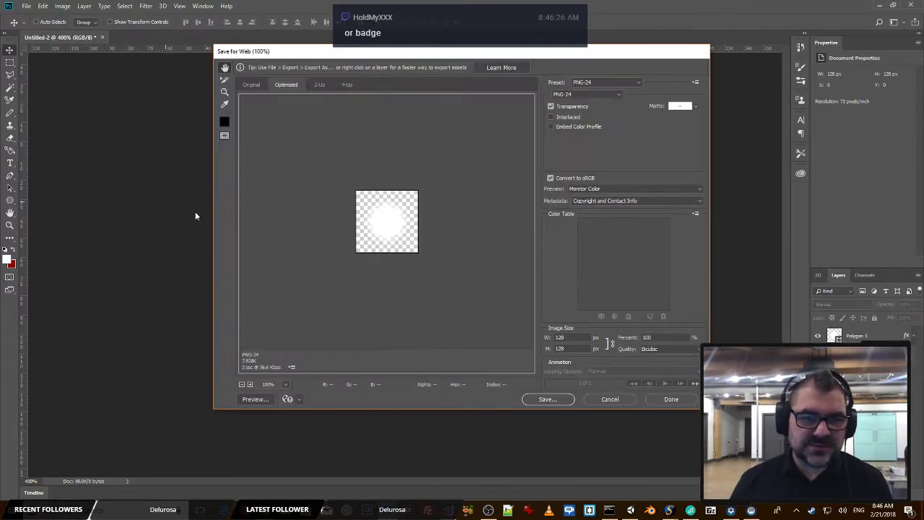
{"action": "left_click", "coordinate": [538, 403]}
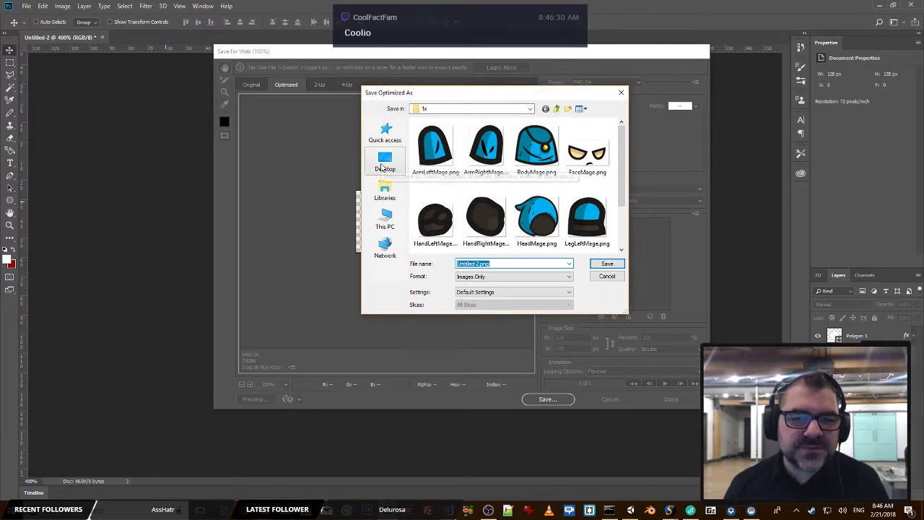
{"action": "left_click", "coordinate": [383, 163]}
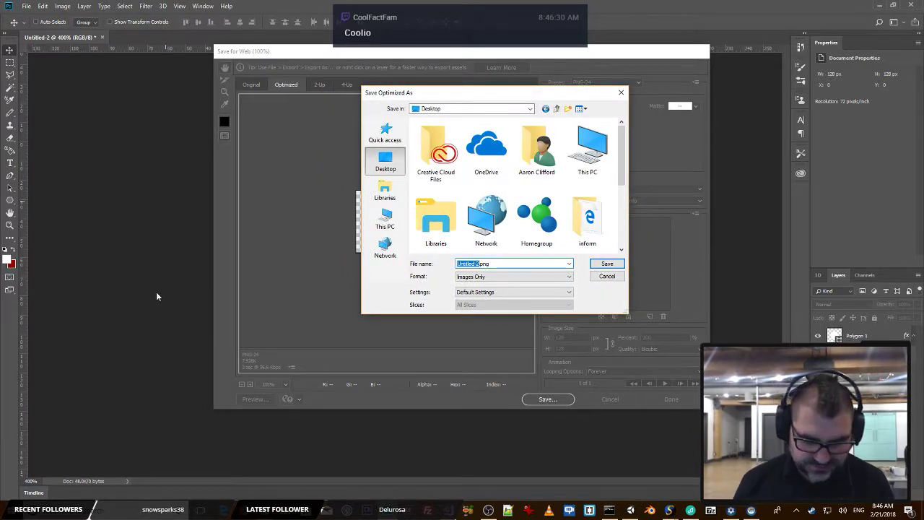
{"action": "type", "text": "st"}
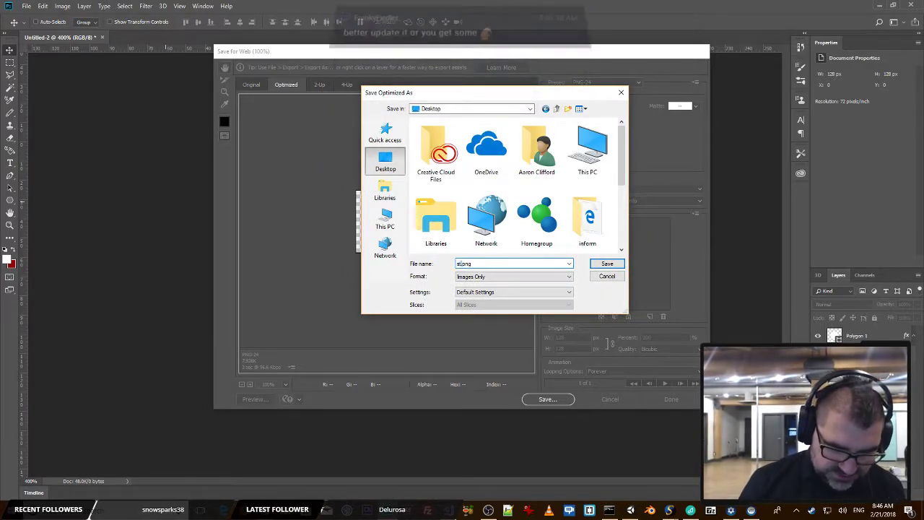
{"action": "type", "text": "article"}
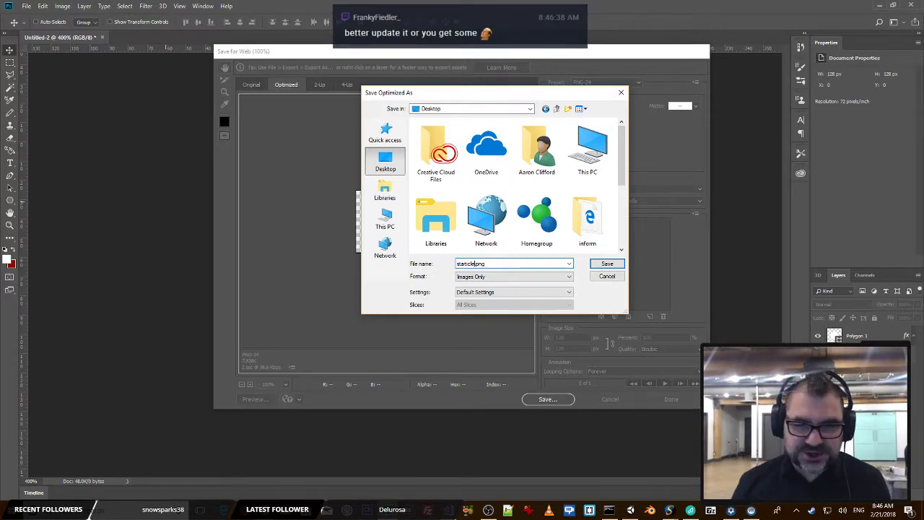
{"action": "key", "text": "Return"}
Step: Switch to Unity and open the project's kovr/materials asset folder
{"action": "key", "text": "alt+Tab"}
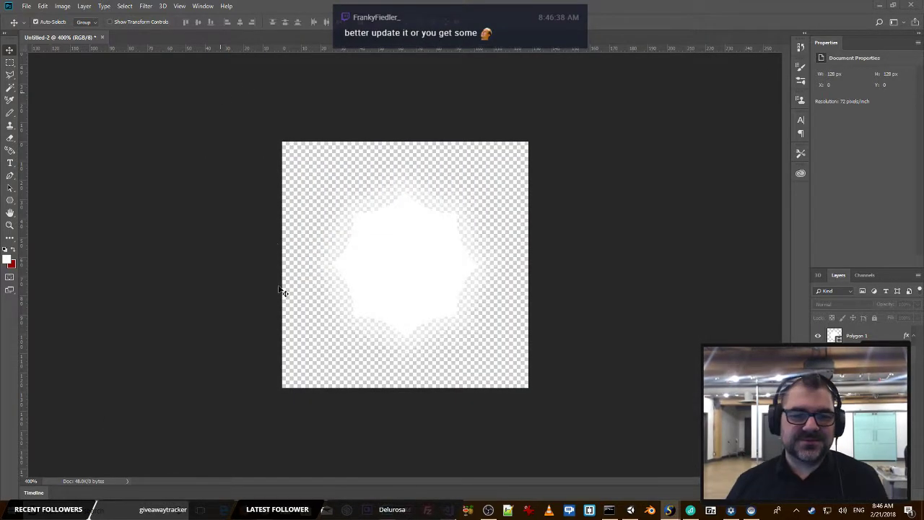
{"action": "key", "text": "alt+Tab"}
{"action": "key", "text": "alt+Tab"}
{"action": "key", "text": "alt+Tab"}
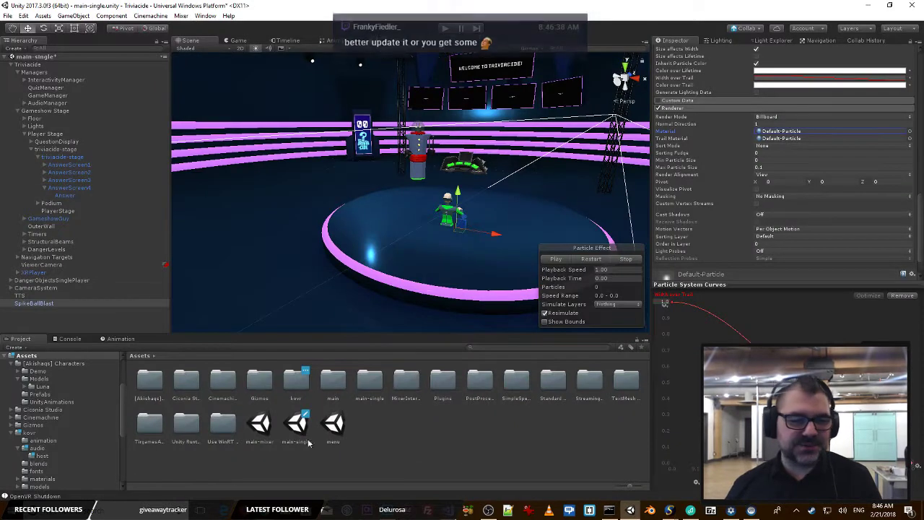
{"action": "left_click", "coordinate": [449, 458]}
{"action": "double_click", "coordinate": [302, 384]}
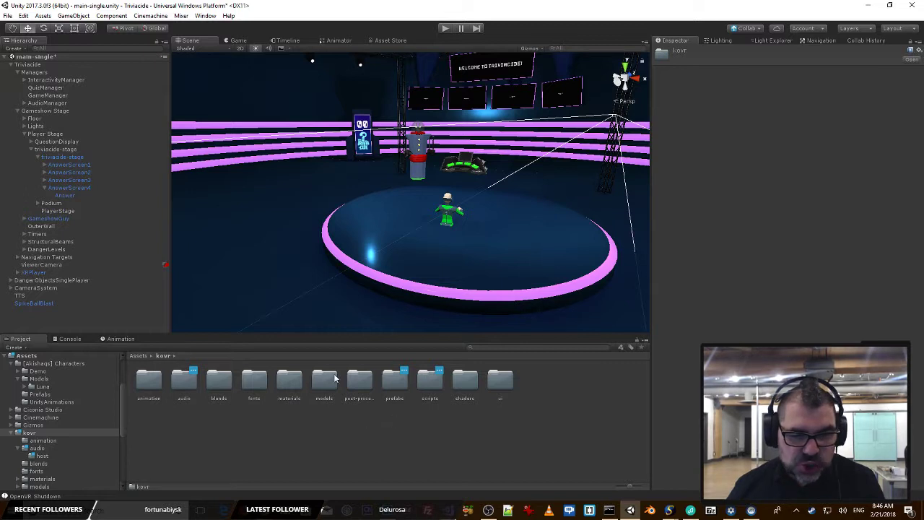
{"action": "left_click", "coordinate": [289, 383]}
{"action": "double_click", "coordinate": [288, 383]}
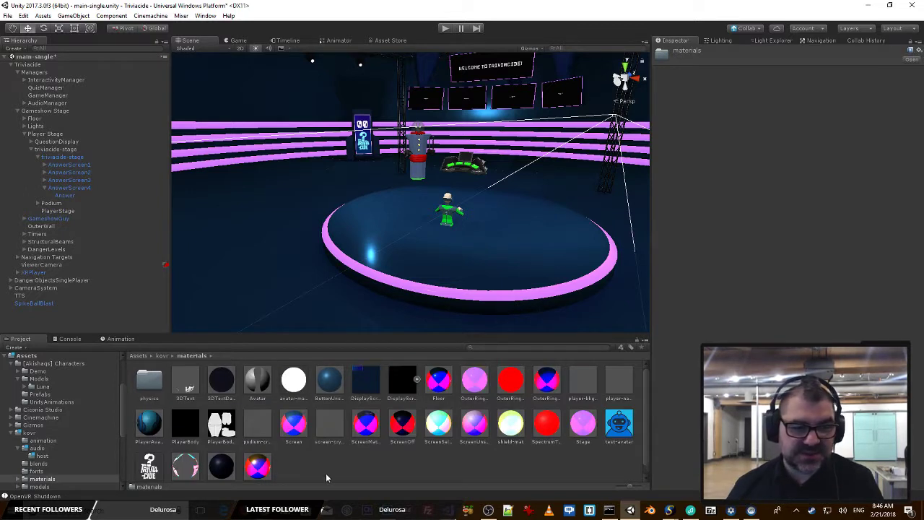
Step: Create a folder named particles inside the materials folder and open it
{"action": "right_click", "coordinate": [337, 472]}
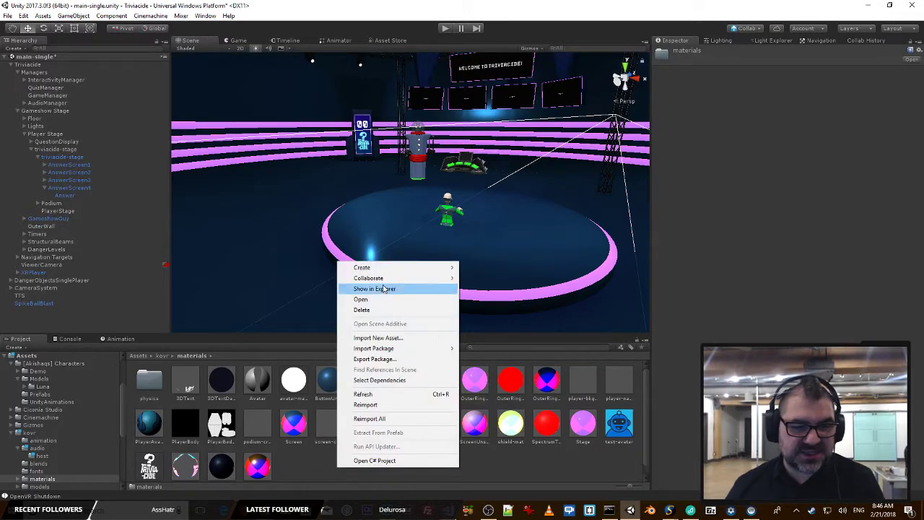
{"action": "mouse_move", "coordinate": [448, 267]}
{"action": "left_click", "coordinate": [495, 159]}
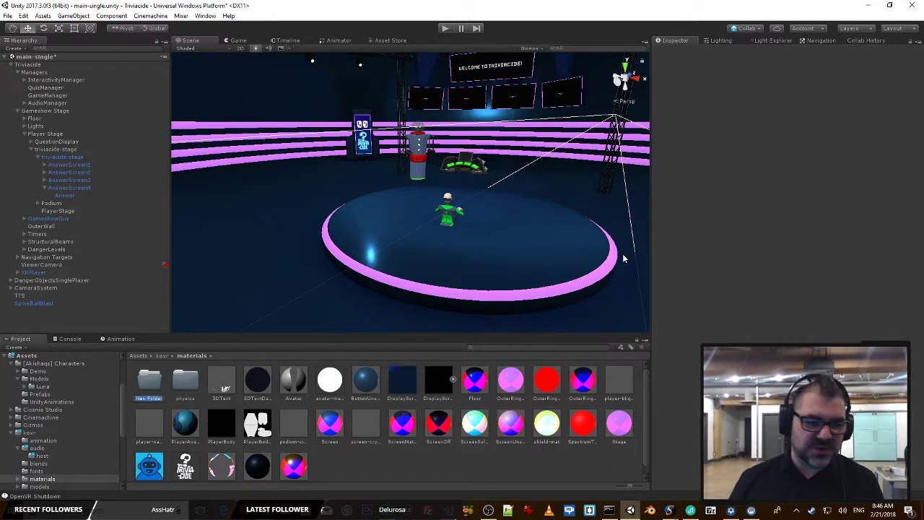
{"action": "type", "text": "sd"}
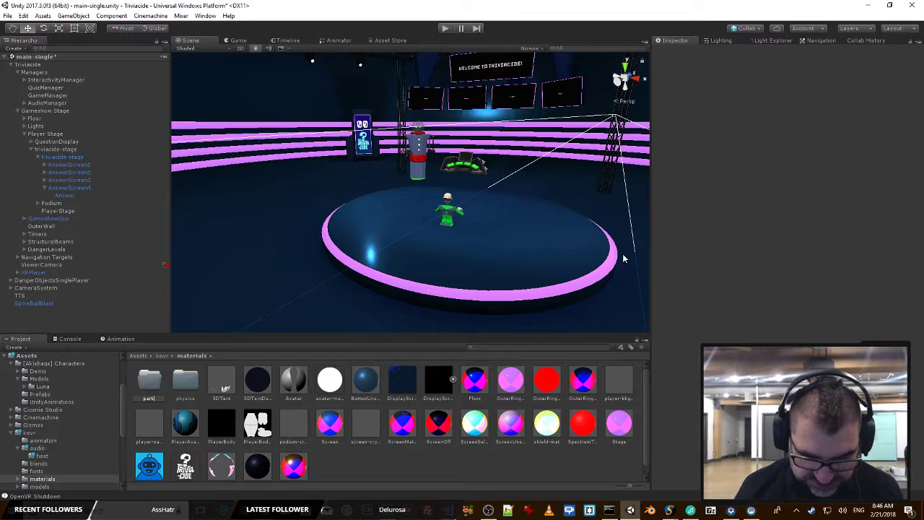
{"action": "type", "text": "cles"}
{"action": "key", "text": "Return"}
{"action": "double_click", "coordinate": [149, 381]}
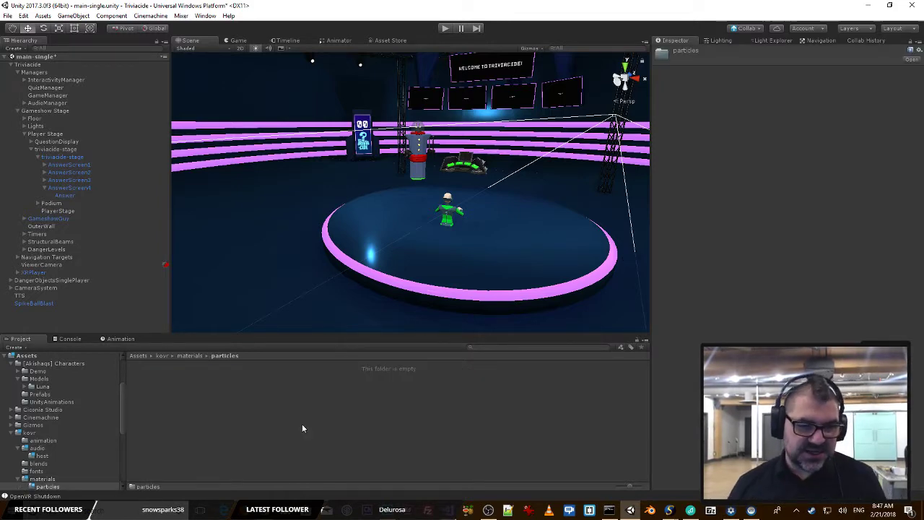
Step: Import starticle.png from File Explorer into the particles folder in Unity
{"action": "key", "text": "super+e"}
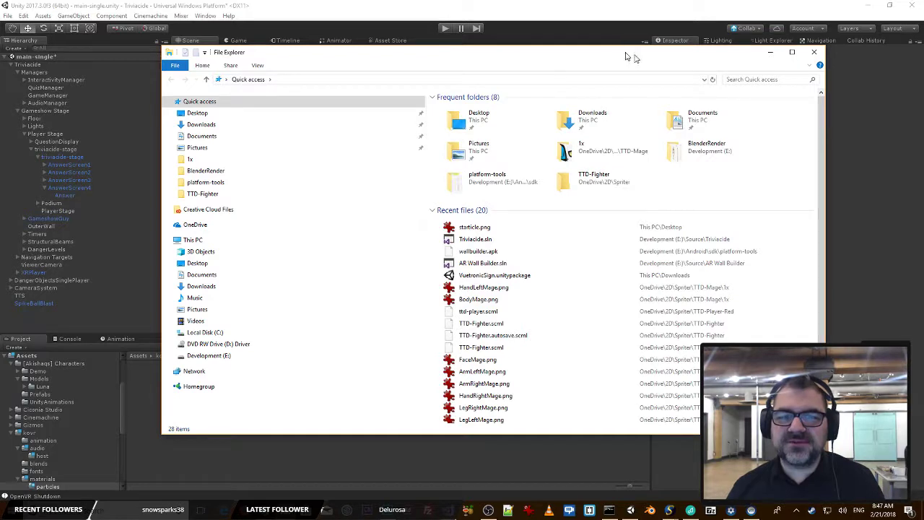
{"action": "left_click_drag", "start_coordinate": [632, 56], "coordinate": [635, 0]}
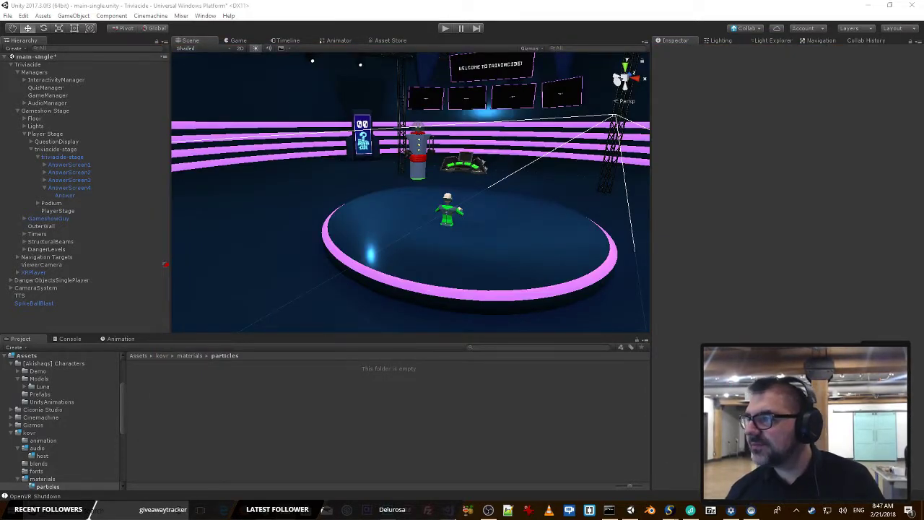
{"action": "left_click_drag", "start_coordinate": [923, 332], "coordinate": [428, 399]}
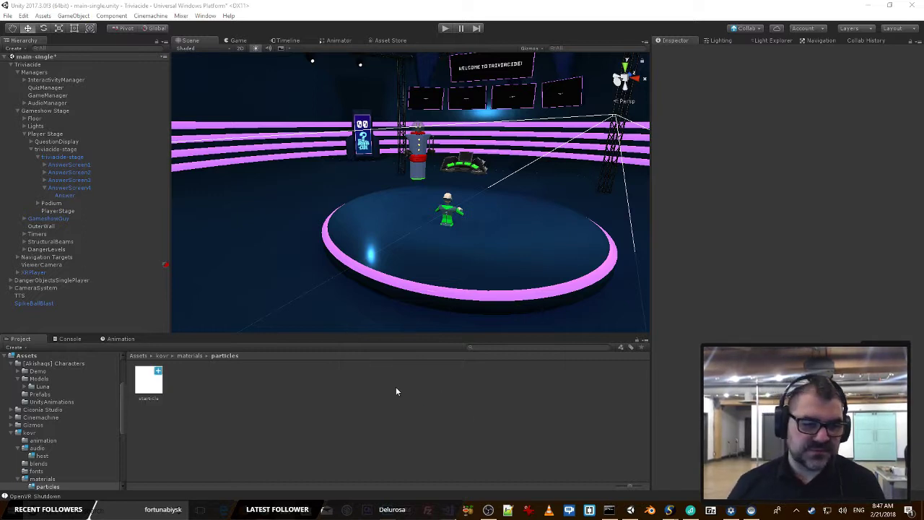
Step: Set the starticle texture's type to Sprite (2D and UI) and its max size to 128, and apply the import settings
{"action": "left_click", "coordinate": [149, 381]}
{"action": "left_click", "coordinate": [780, 75]}
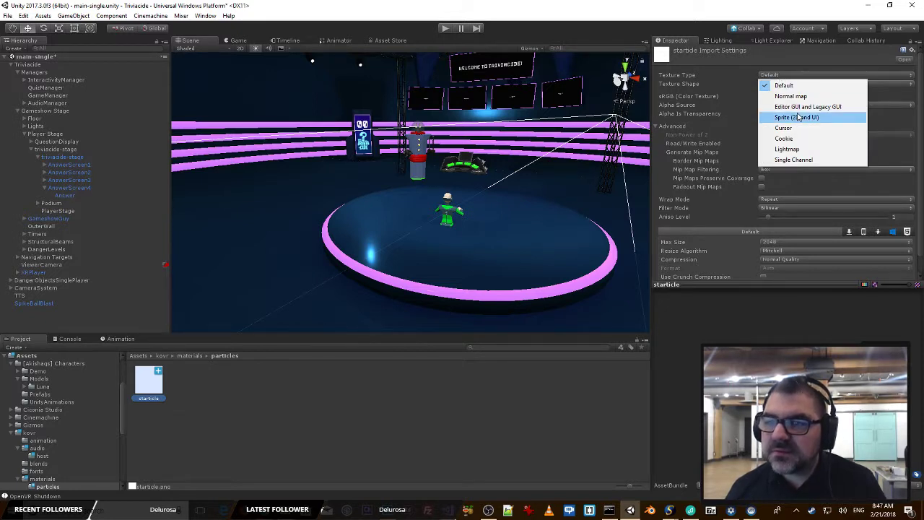
{"action": "left_click", "coordinate": [798, 117]}
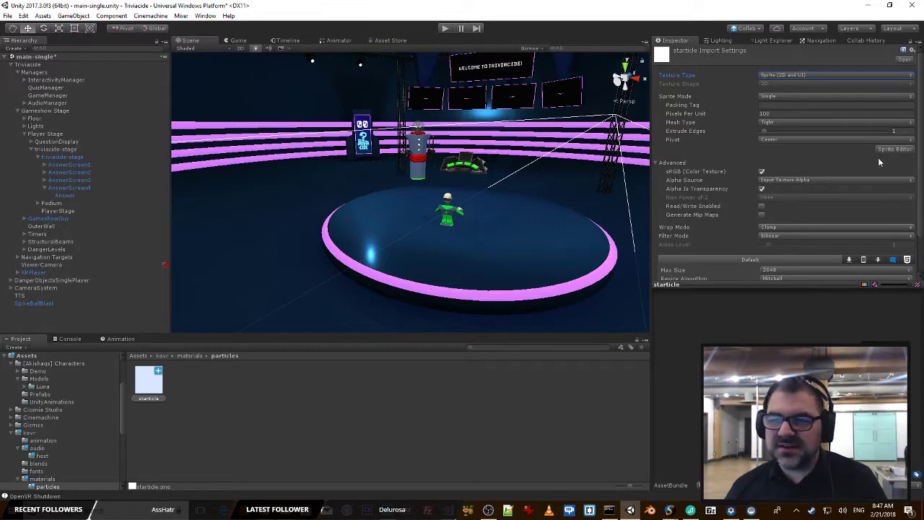
{"action": "scroll", "coordinate": [877, 164], "scroll_direction": "down", "scroll_amount": 2}
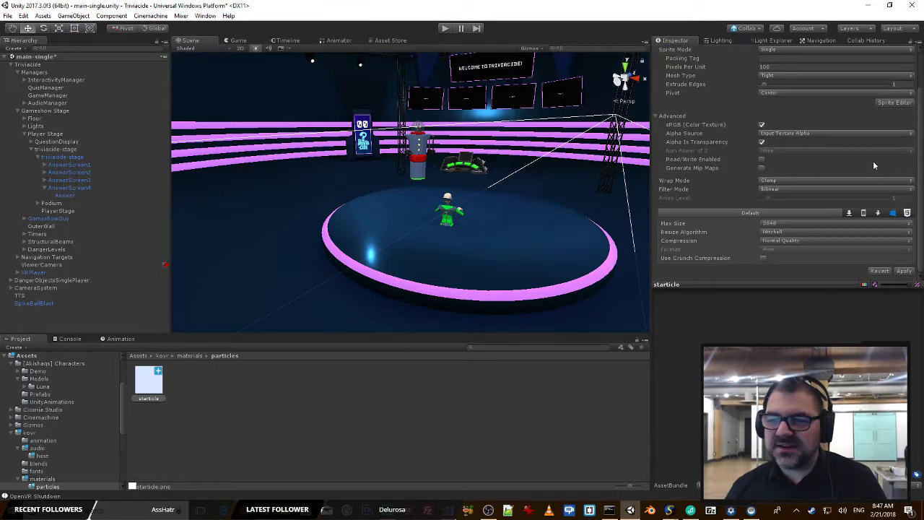
{"action": "left_click", "coordinate": [903, 271]}
{"action": "scroll", "coordinate": [827, 172], "scroll_direction": "down", "scroll_amount": 2}
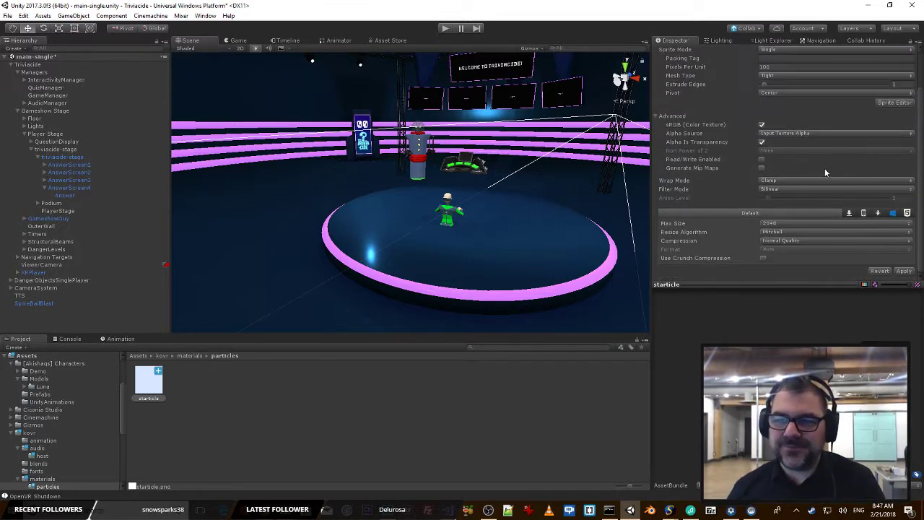
{"action": "left_click", "coordinate": [790, 223]}
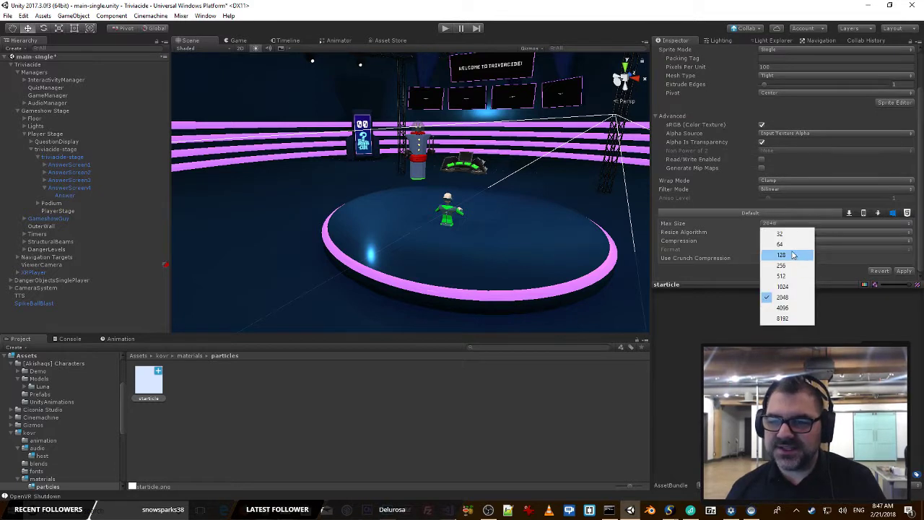
{"action": "left_click", "coordinate": [775, 252]}
{"action": "left_click", "coordinate": [903, 271]}
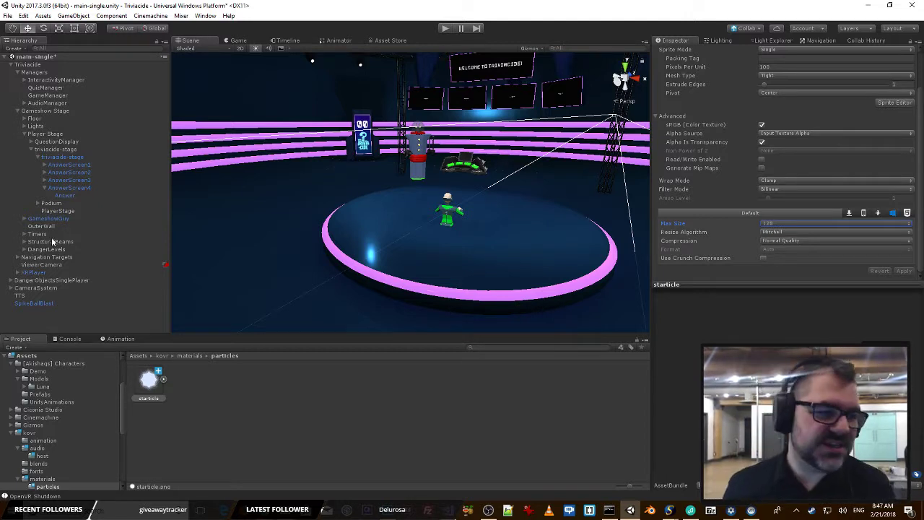
Step: Try to assign the starticle texture directly as the SpikeBallBlast renderer's particle material
{"action": "left_click", "coordinate": [38, 304]}
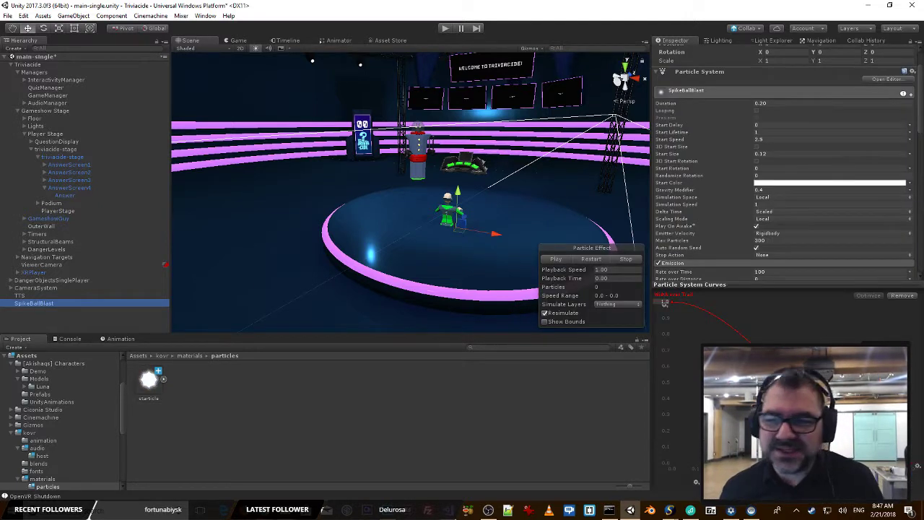
{"action": "scroll", "coordinate": [770, 207], "scroll_direction": "down", "scroll_amount": 10}
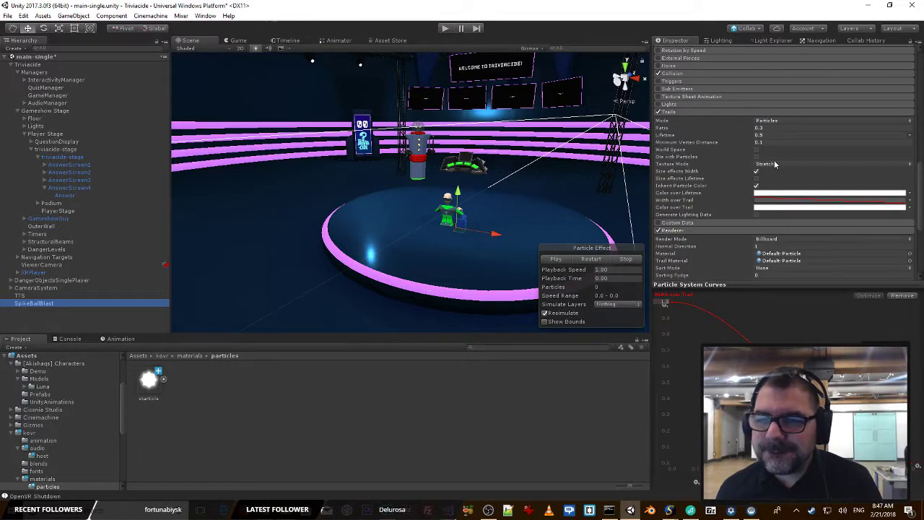
{"action": "scroll", "coordinate": [777, 163], "scroll_direction": "down", "scroll_amount": 3}
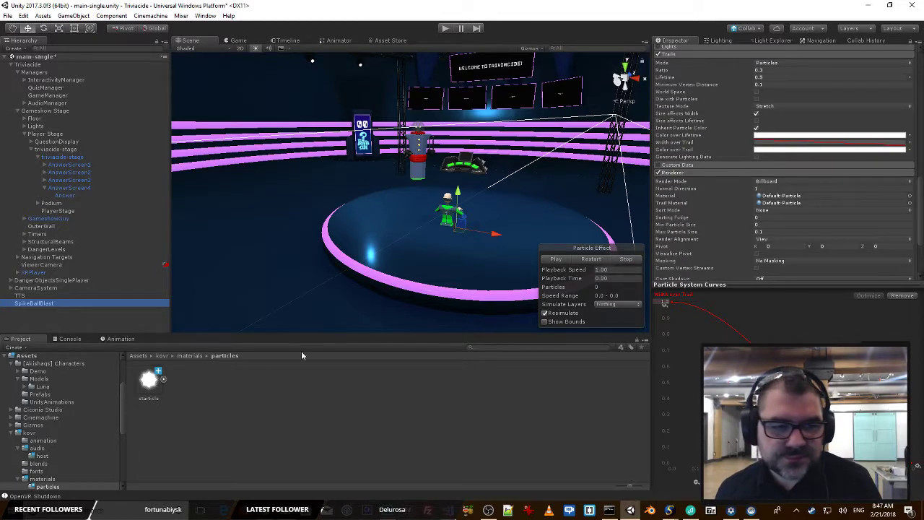
{"action": "left_click_drag", "start_coordinate": [148, 379], "coordinate": [542, 385]}
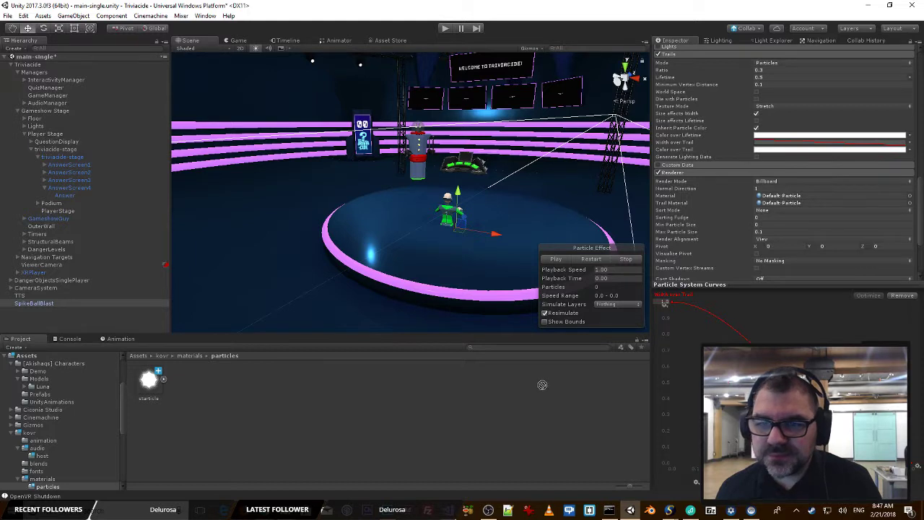
{"action": "left_click", "coordinate": [910, 196]}
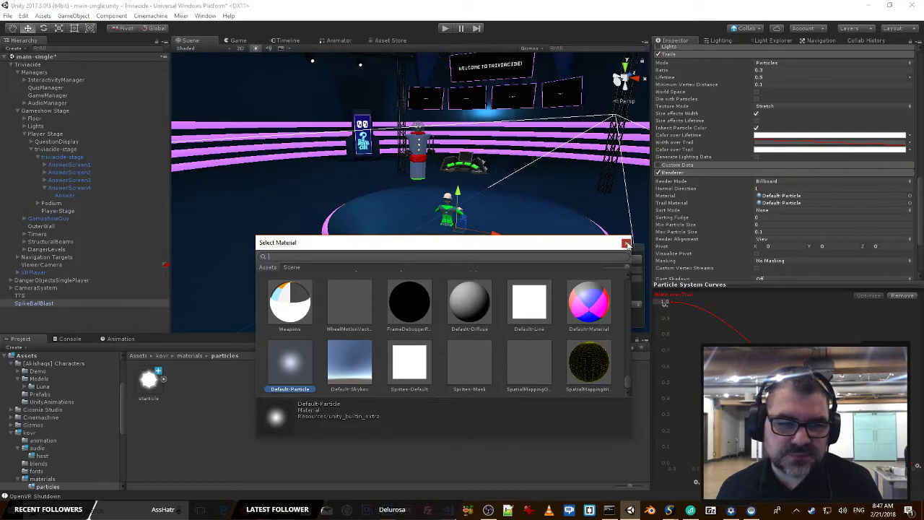
{"action": "left_click", "coordinate": [626, 243]}
Step: Set the starticle texture's type to Default and apply the import settings
{"action": "left_click", "coordinate": [184, 402]}
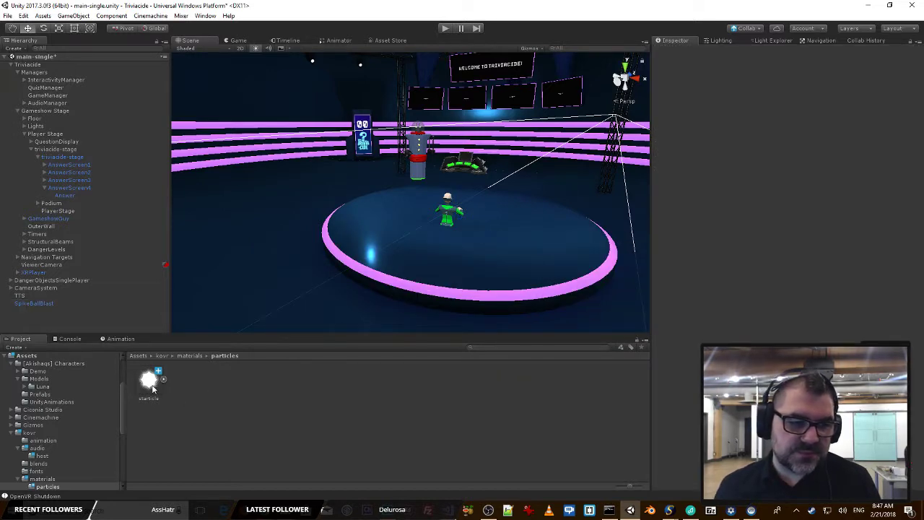
{"action": "left_click", "coordinate": [151, 382]}
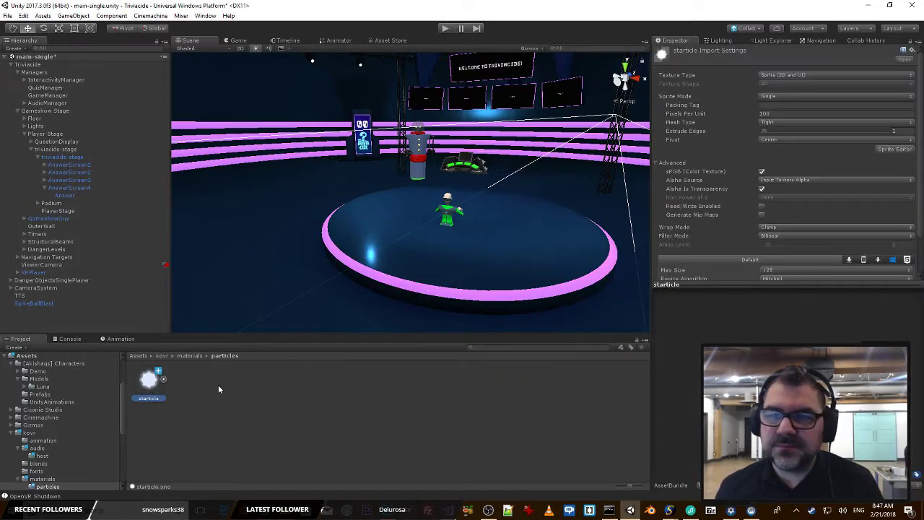
{"action": "left_click", "coordinate": [785, 76]}
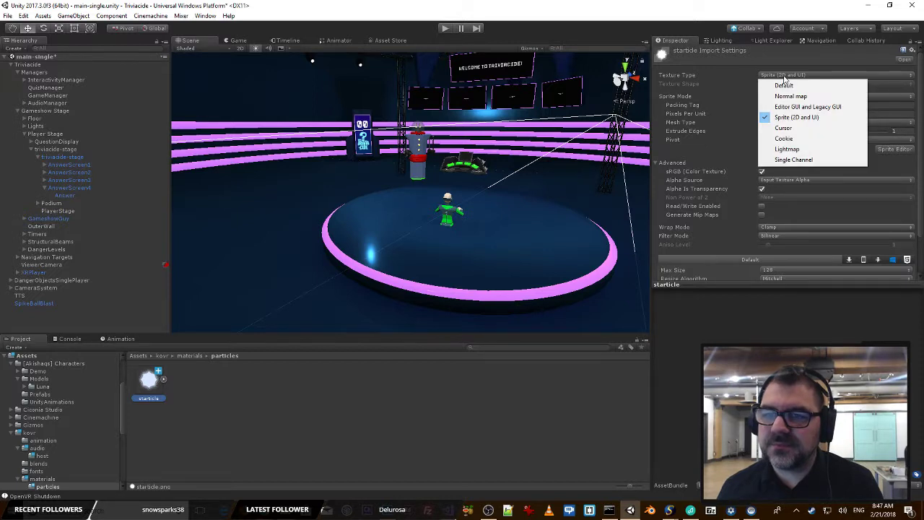
{"action": "left_click", "coordinate": [786, 85]}
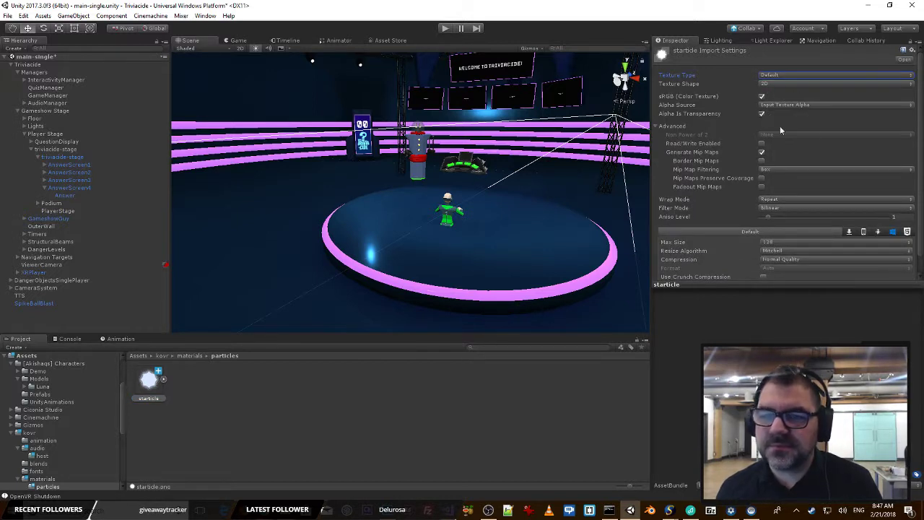
{"action": "scroll", "coordinate": [822, 135], "scroll_direction": "down", "scroll_amount": 1}
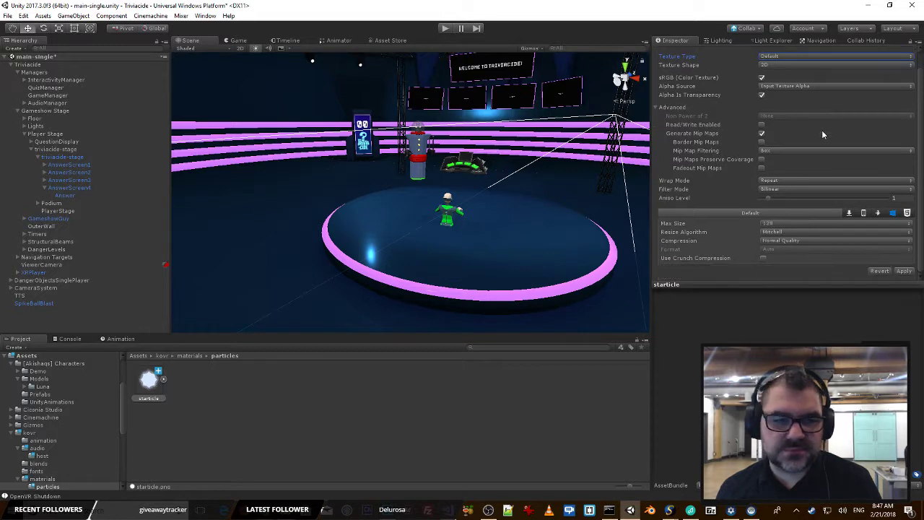
{"action": "left_click", "coordinate": [904, 271]}
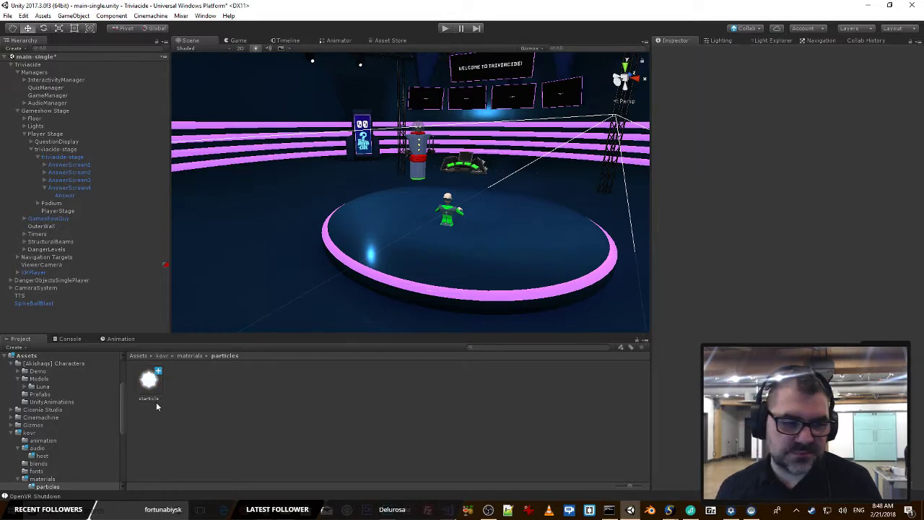
Step: Create a material named starticle in the particles folder
{"action": "right_click", "coordinate": [150, 395]}
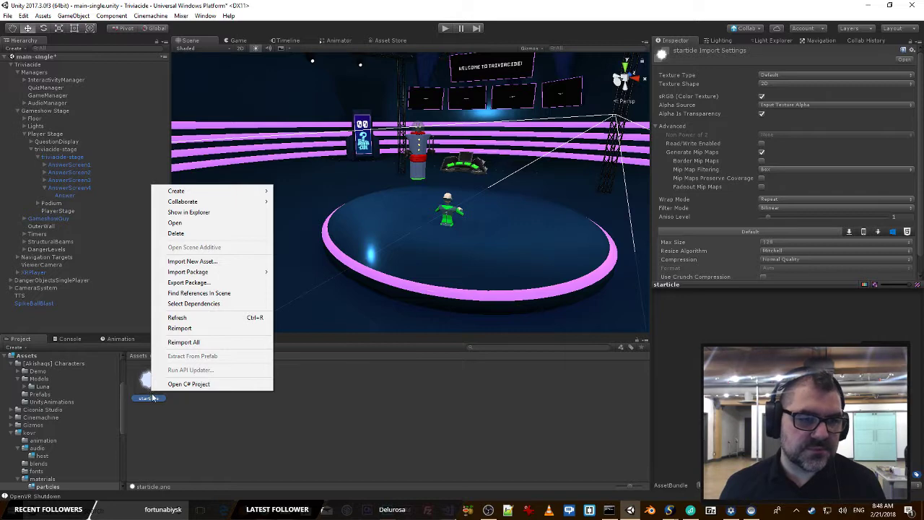
{"action": "mouse_move", "coordinate": [211, 194]}
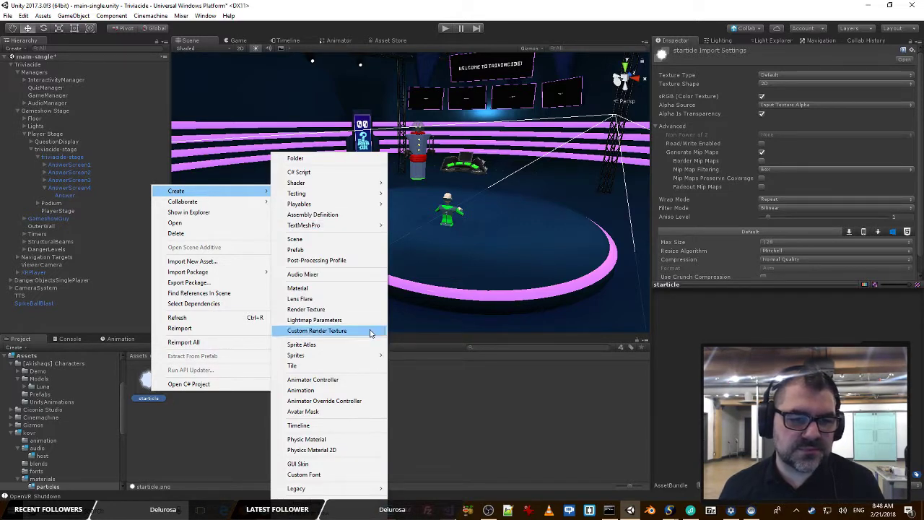
{"action": "left_click", "coordinate": [326, 288]}
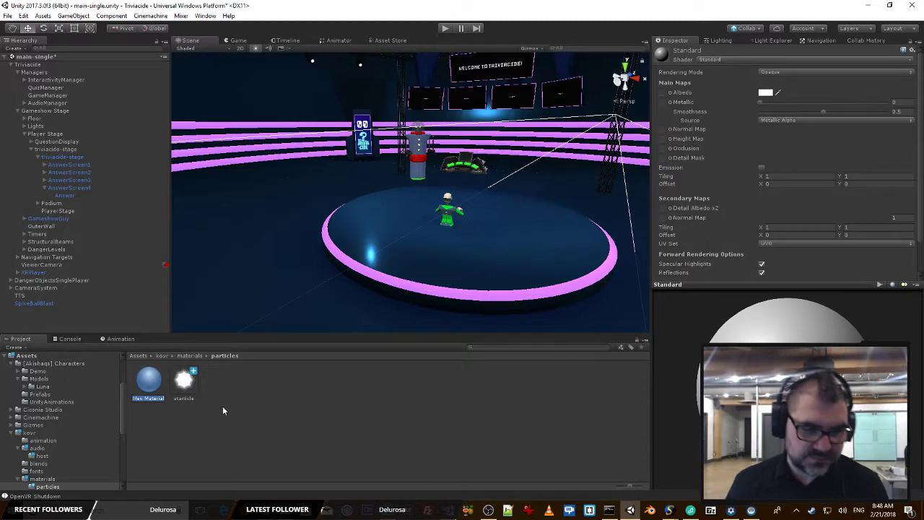
{"action": "type", "text": "start"}
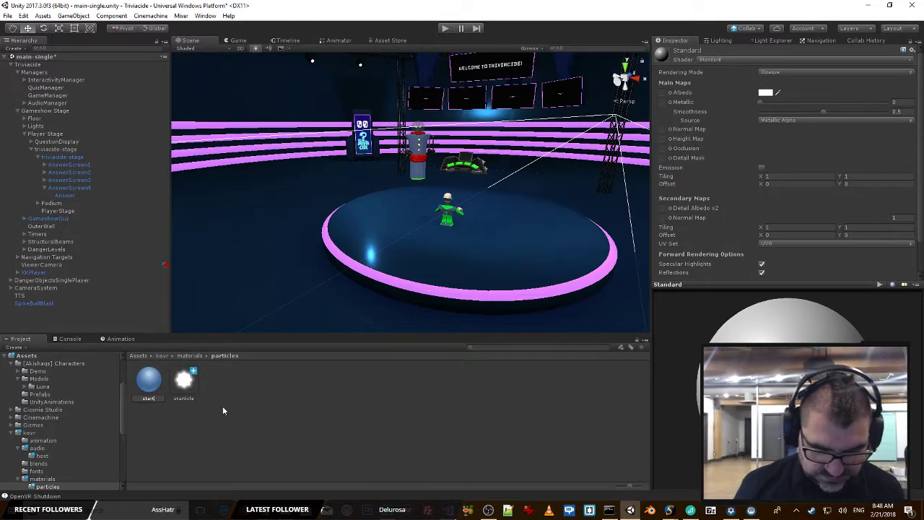
{"action": "type", "text": "icle"}
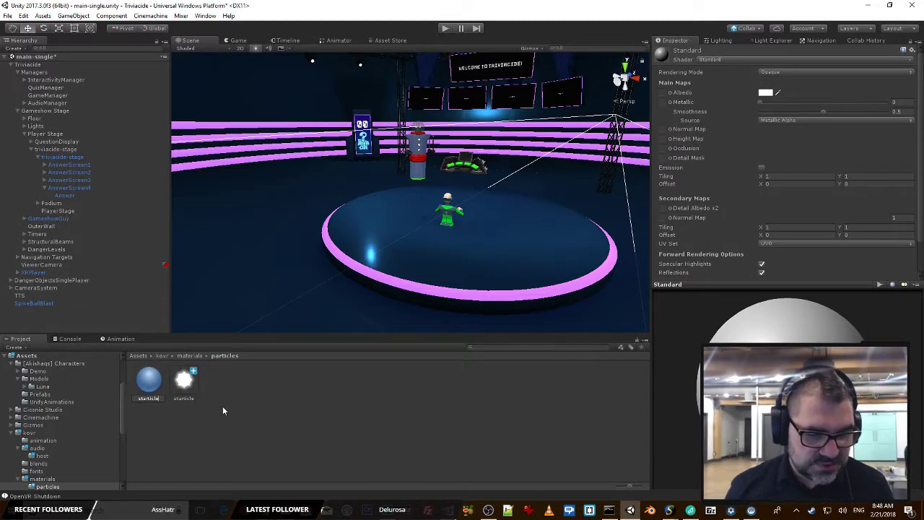
{"action": "key", "text": "Return"}
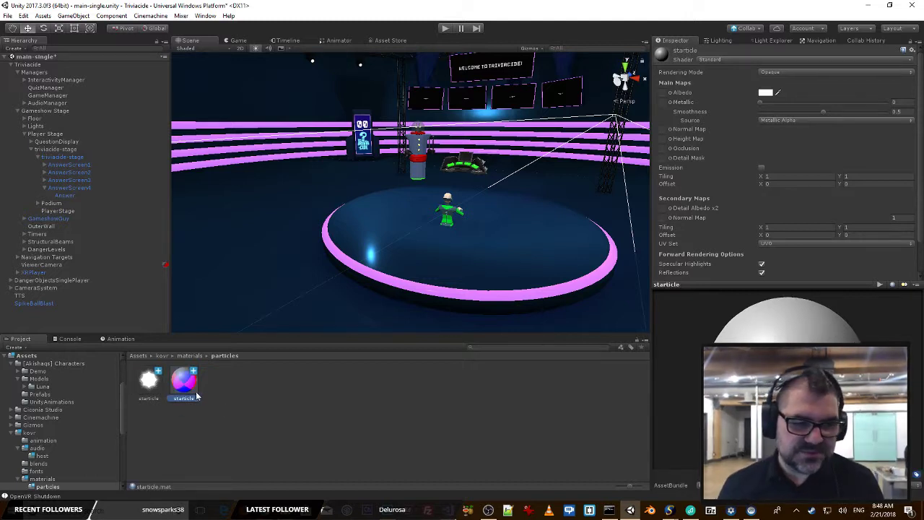
Step: Give the starticle material Fade rendering mode, the starticle texture as albedo, and a smoothness of 0
{"action": "left_click", "coordinate": [793, 73]}
{"action": "left_click", "coordinate": [782, 104]}
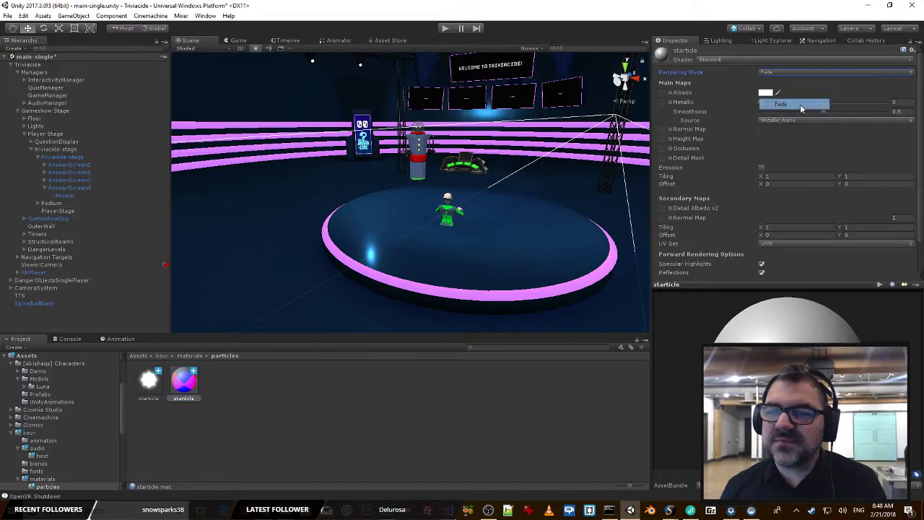
{"action": "left_click_drag", "start_coordinate": [147, 379], "coordinate": [662, 93]}
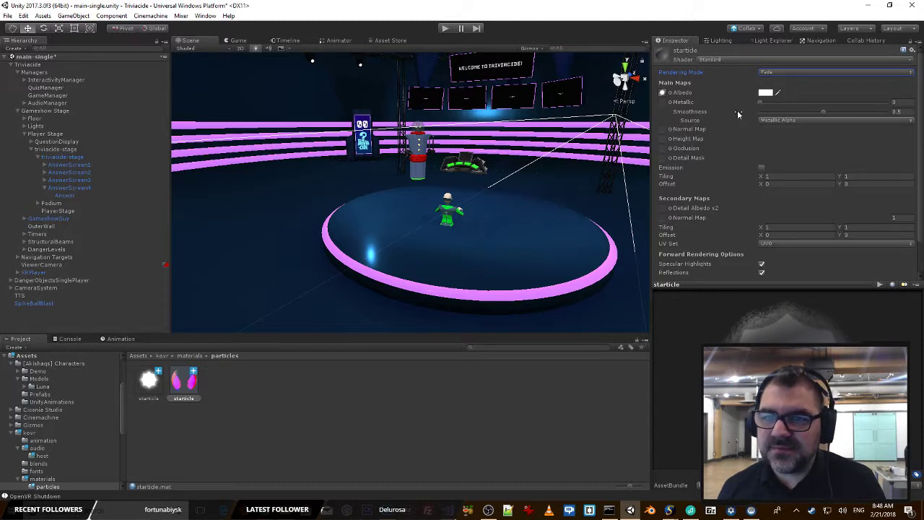
{"action": "left_click_drag", "start_coordinate": [826, 119], "coordinate": [678, 121]}
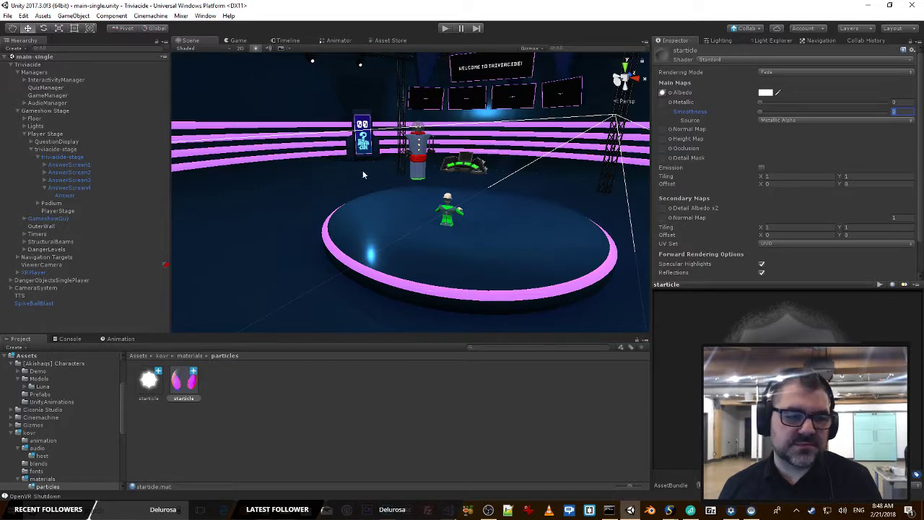
Step: Assign the starticle material as both the particle material and the trail material in SpikeBallBlast's renderer
{"action": "left_click", "coordinate": [37, 304]}
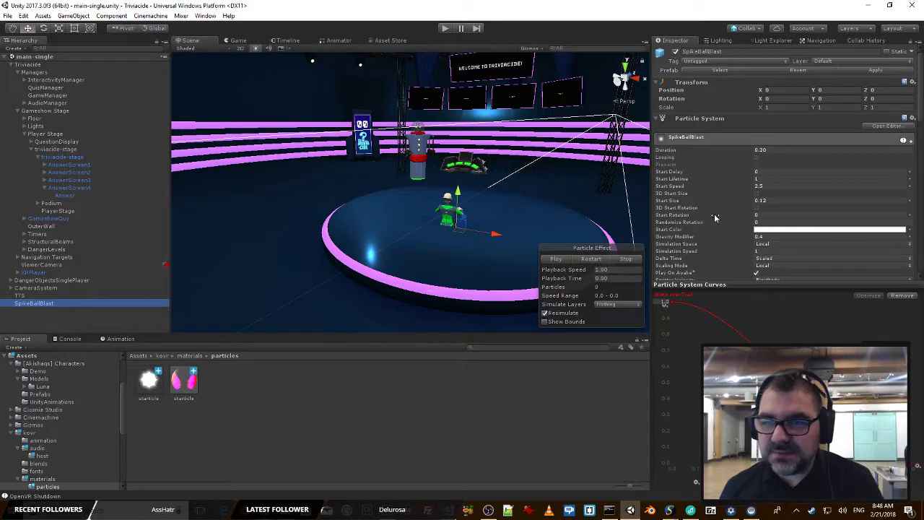
{"action": "scroll", "coordinate": [720, 217], "scroll_direction": "down", "scroll_amount": 3}
{"action": "scroll", "coordinate": [720, 217], "scroll_direction": "down", "scroll_amount": 10}
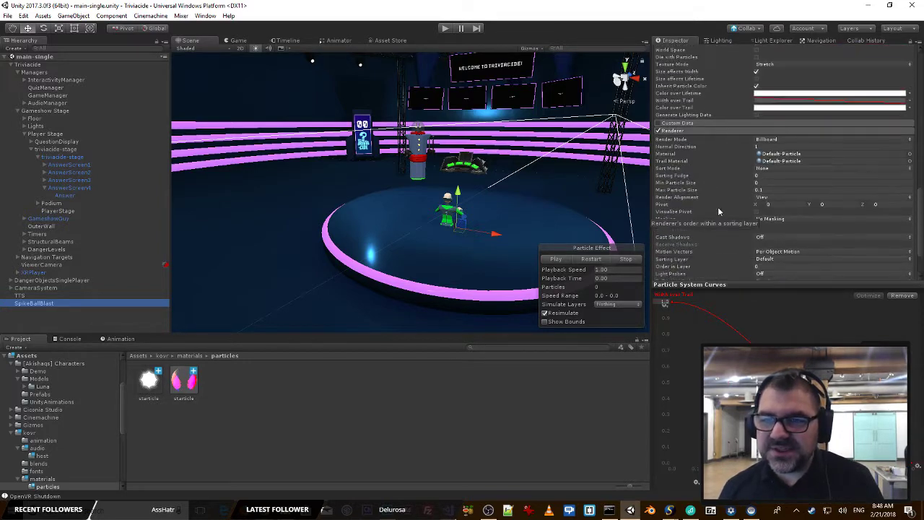
{"action": "left_click_drag", "start_coordinate": [183, 379], "coordinate": [812, 156]}
{"action": "left_click_drag", "start_coordinate": [185, 382], "coordinate": [806, 164]}
Step: Play the SpikeBallBlast effect several times and examine its particles and trails up close from different angles
{"action": "left_click", "coordinate": [557, 259]}
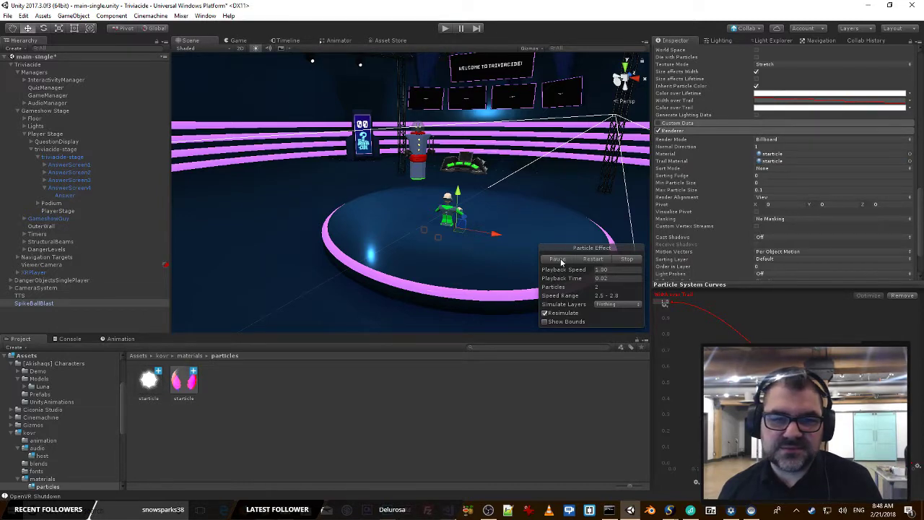
{"action": "right_click_drag", "start_coordinate": [485, 213], "coordinate": [499, 239]}
{"action": "key", "text": "w"}
{"action": "left_click", "coordinate": [558, 260]}
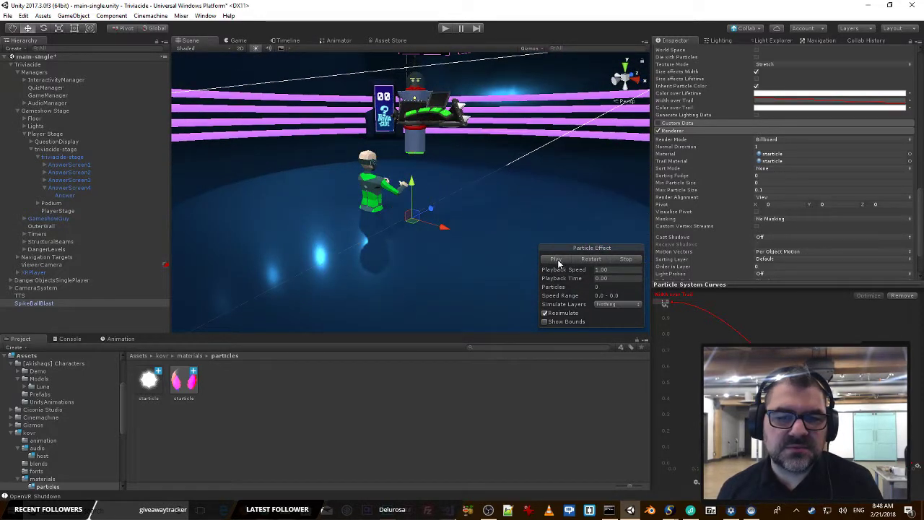
{"action": "left_click", "coordinate": [556, 259]}
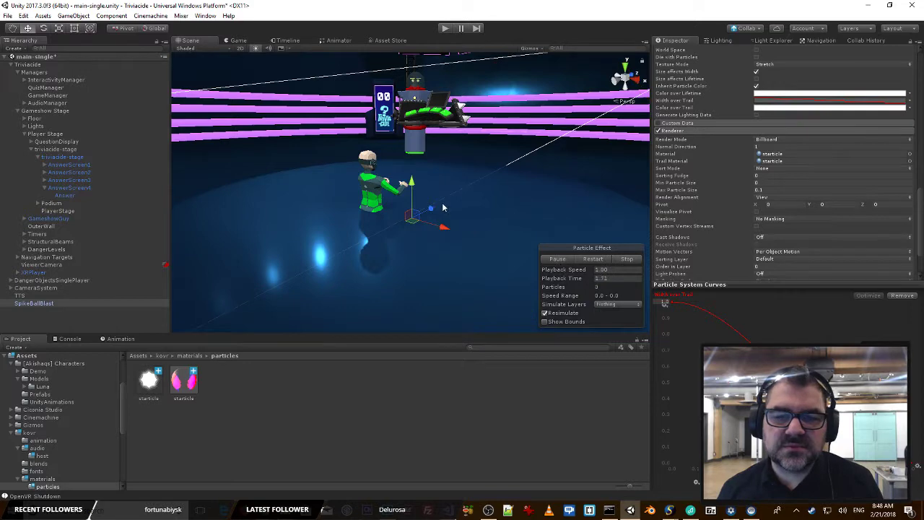
{"action": "right_click_drag", "start_coordinate": [443, 208], "coordinate": [494, 209]}
{"action": "key", "text": "w"}
{"action": "left_click", "coordinate": [554, 259]}
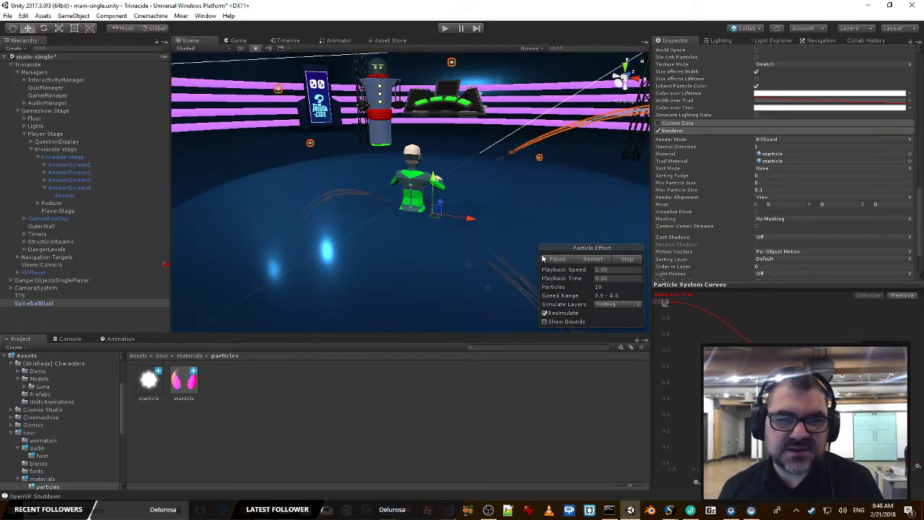
{"action": "right_click_drag", "start_coordinate": [434, 221], "coordinate": [467, 219]}
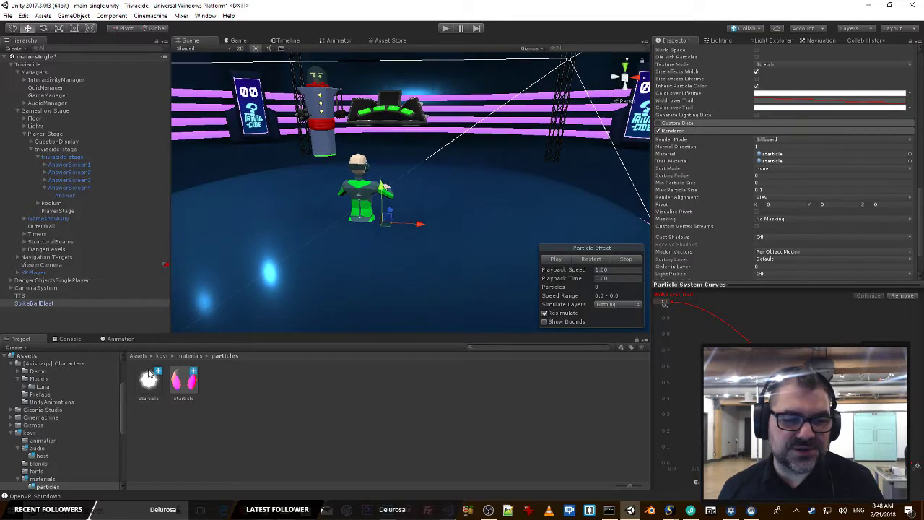
Step: Try the Transparent and Cutout rendering modes on the starticle material, and return it to Fade
{"action": "left_click_drag", "start_coordinate": [149, 379], "coordinate": [793, 160]}
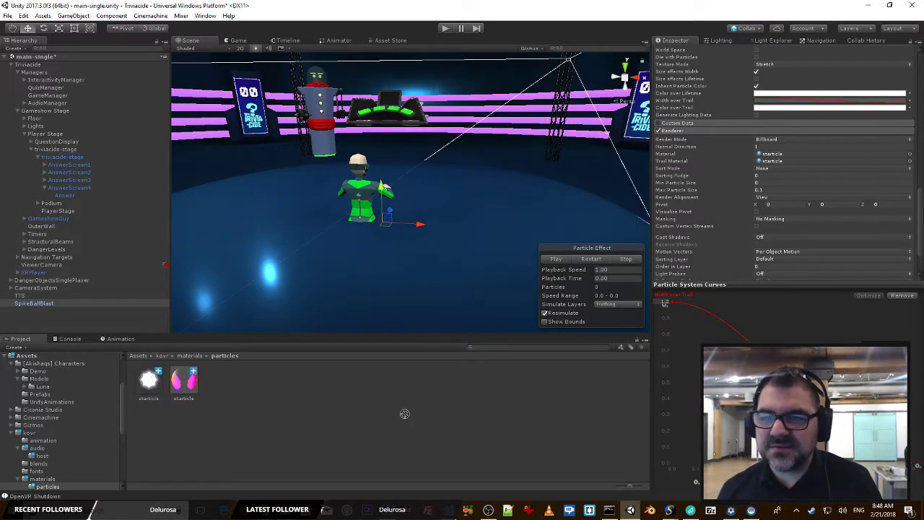
{"action": "left_click", "coordinate": [184, 380]}
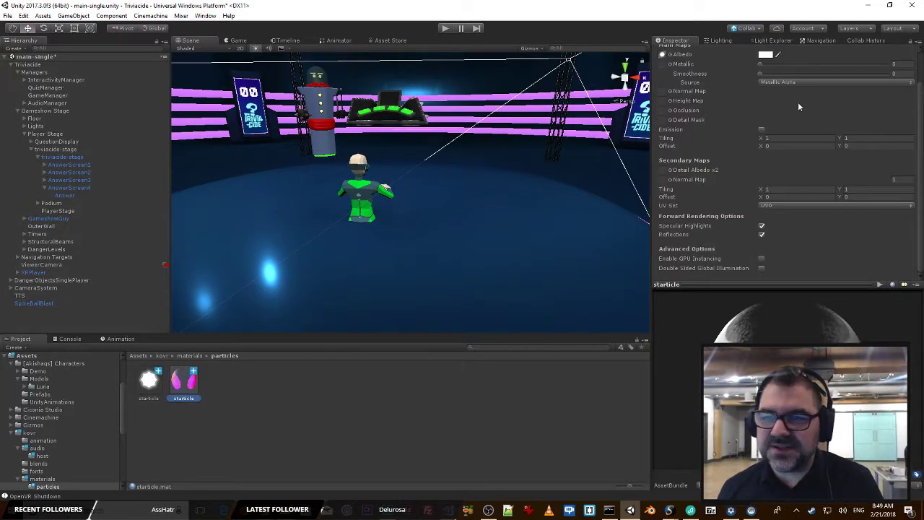
{"action": "scroll", "coordinate": [798, 102], "scroll_direction": "up", "scroll_amount": 3}
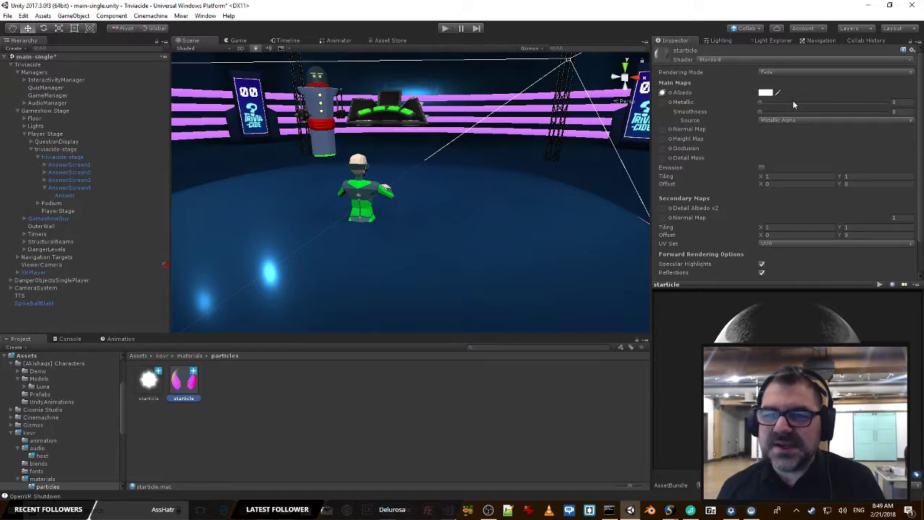
{"action": "left_click", "coordinate": [778, 73]}
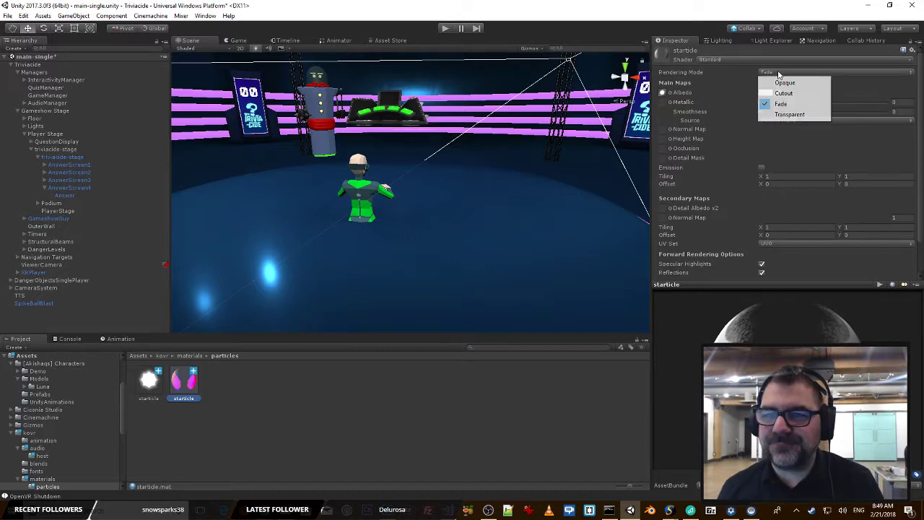
{"action": "left_click", "coordinate": [788, 115]}
{"action": "left_click", "coordinate": [779, 74]}
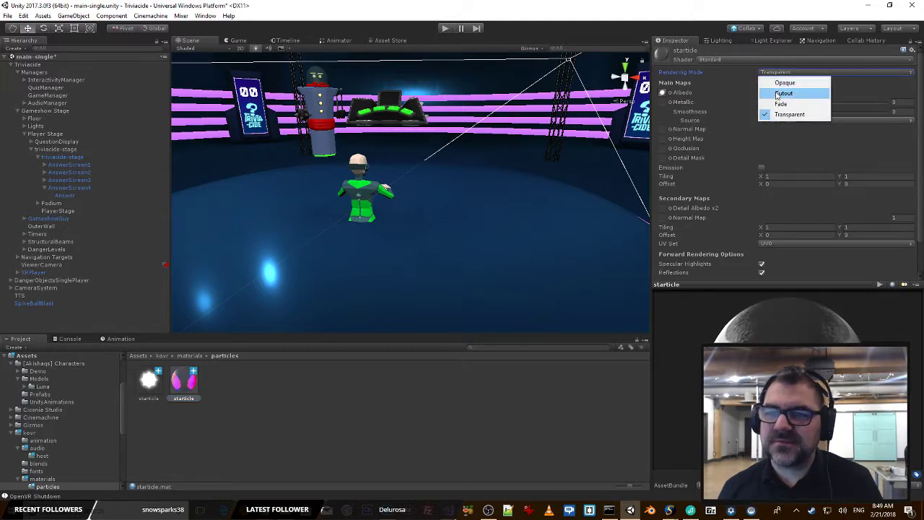
{"action": "left_click", "coordinate": [780, 96]}
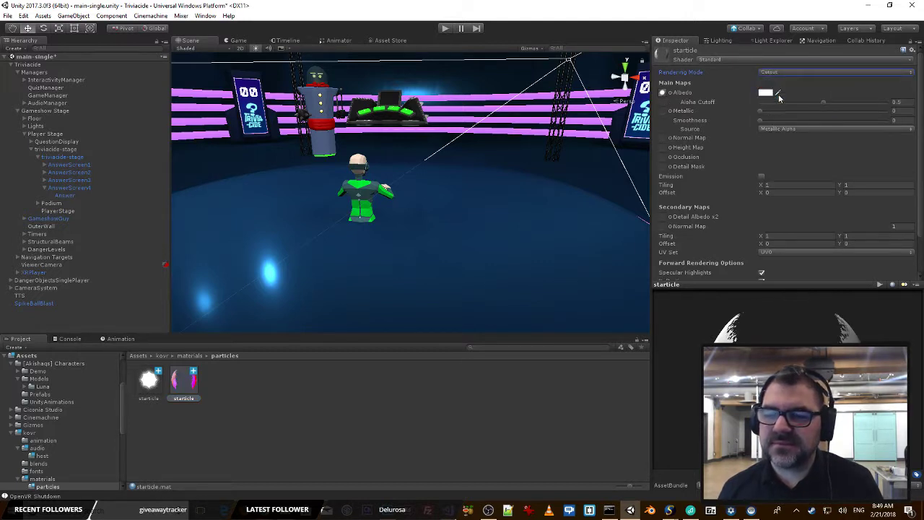
{"action": "left_click_drag", "start_coordinate": [800, 331], "coordinate": [702, 330]}
{"action": "left_click", "coordinate": [776, 72]}
{"action": "left_click", "coordinate": [780, 103]}
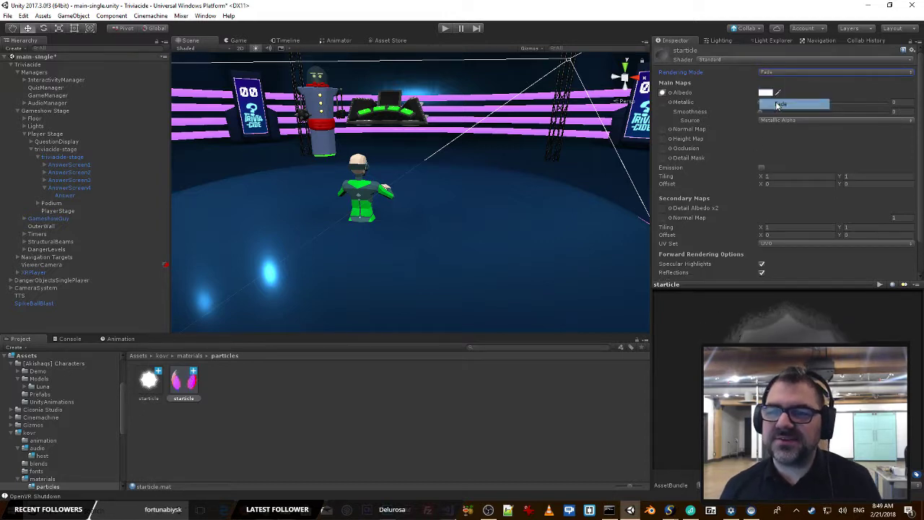
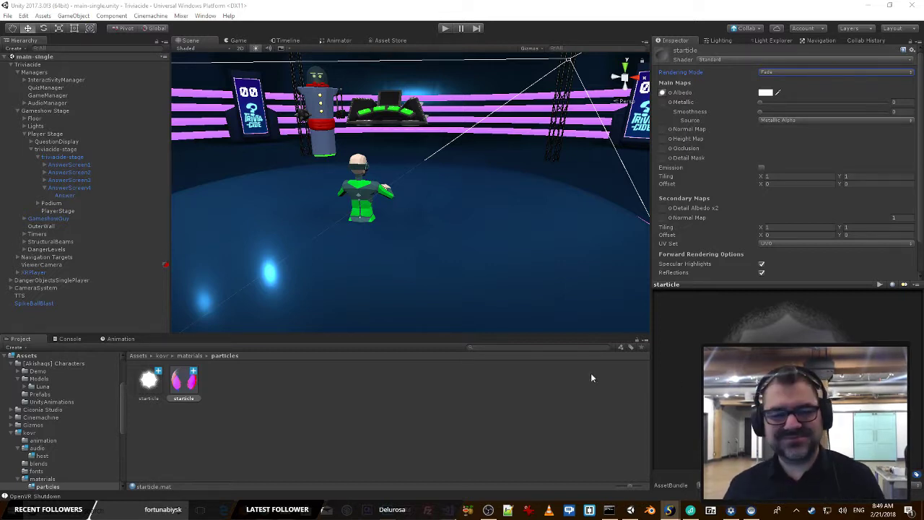
Step: Check the materials assigned in SpikeBallBlast's renderer and locate its particle material in the project assets
{"action": "left_click", "coordinate": [476, 403]}
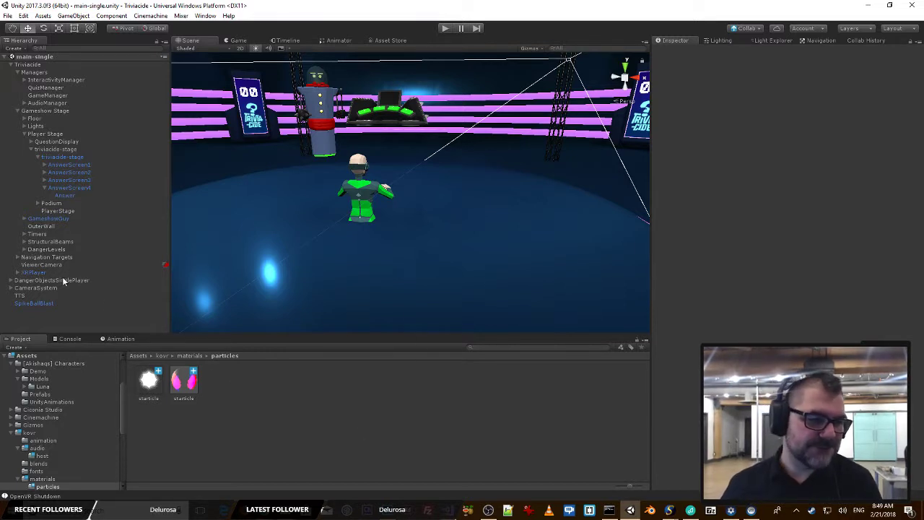
{"action": "left_click", "coordinate": [34, 304]}
{"action": "scroll", "coordinate": [799, 222], "scroll_direction": "down", "scroll_amount": 5}
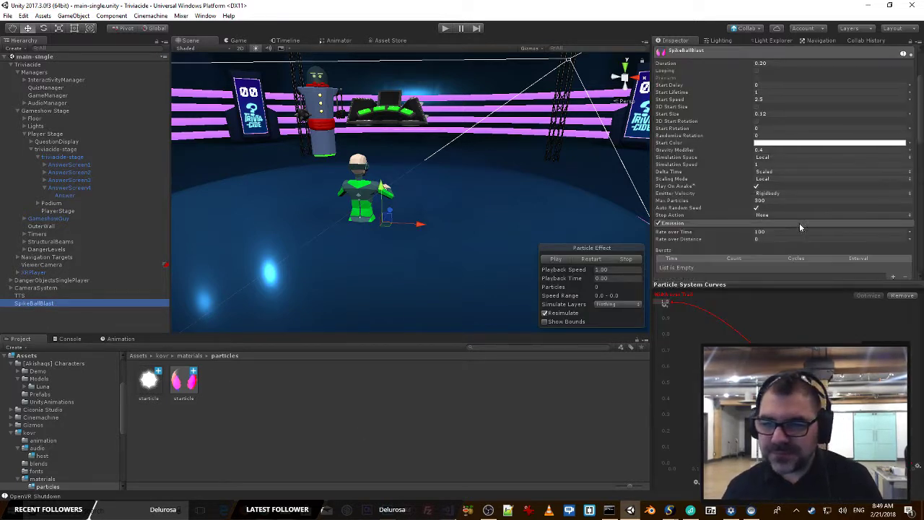
{"action": "scroll", "coordinate": [798, 227], "scroll_direction": "down", "scroll_amount": 10}
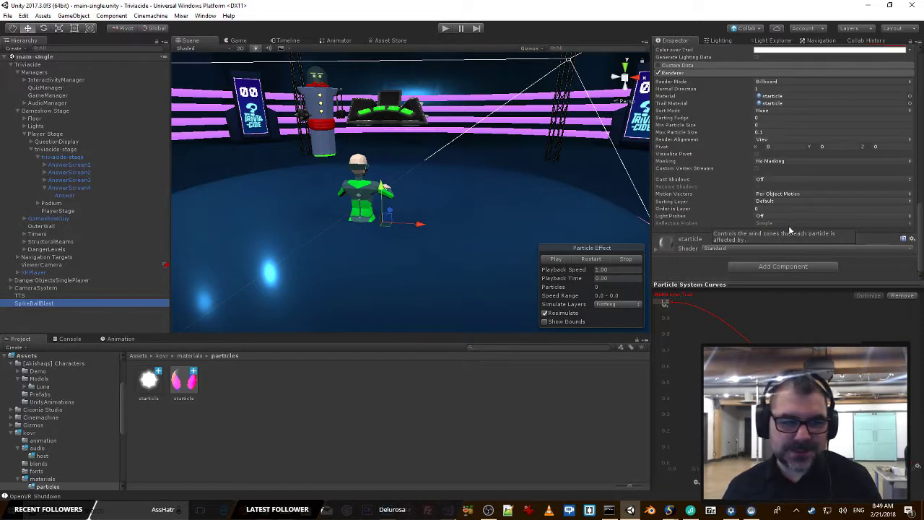
{"action": "scroll", "coordinate": [805, 214], "scroll_direction": "up", "scroll_amount": 2}
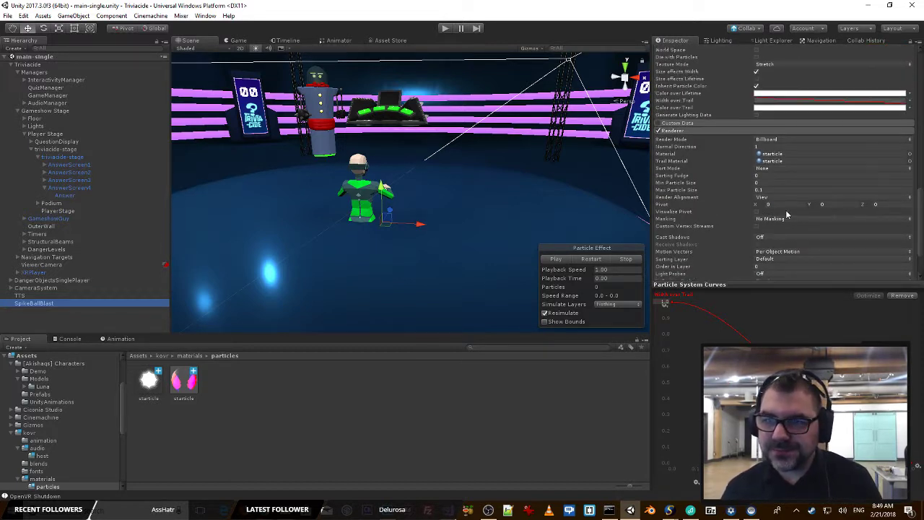
{"action": "left_click", "coordinate": [776, 155]}
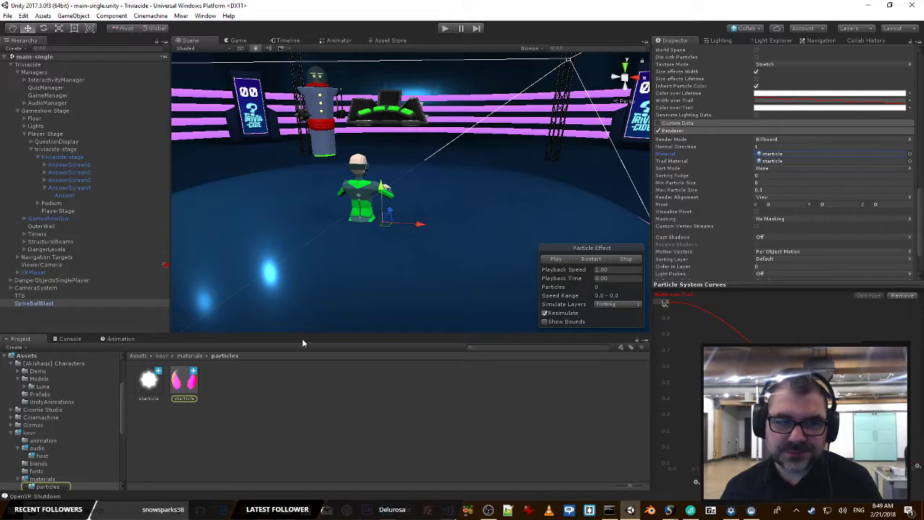
Step: Run the scene briefly, stop it, and review the starticle material's settings
{"action": "left_click", "coordinate": [445, 28]}
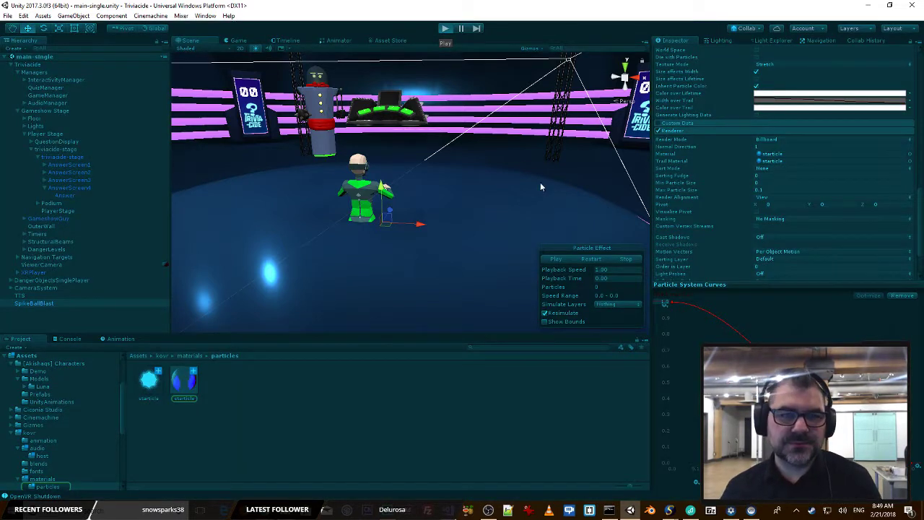
{"action": "left_click", "coordinate": [445, 29]}
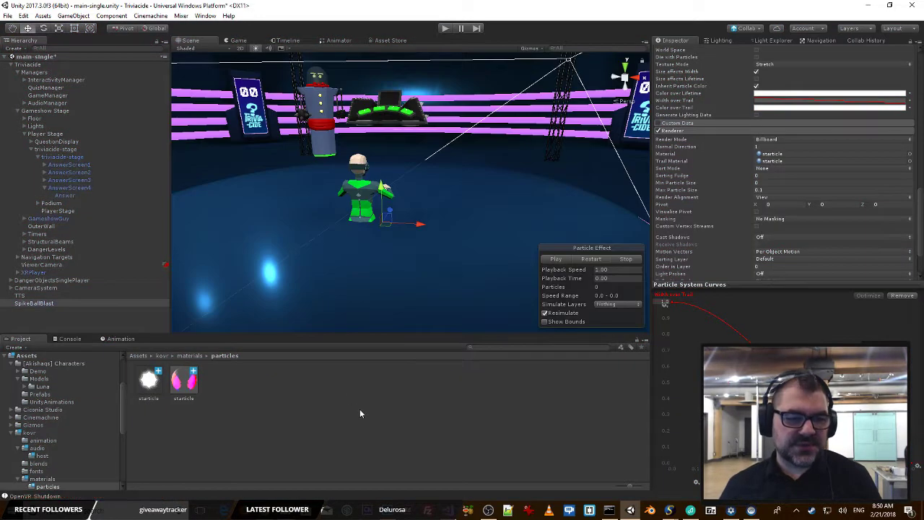
{"action": "left_click", "coordinate": [178, 386]}
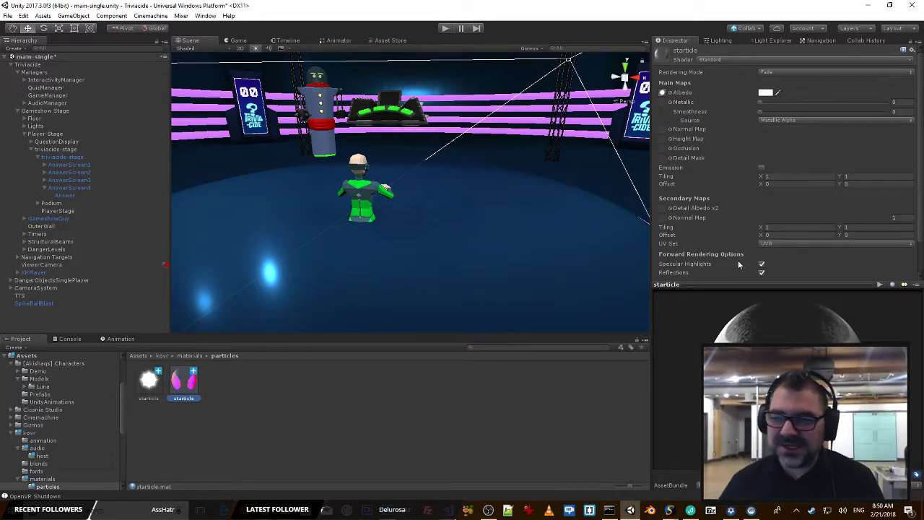
{"action": "left_click", "coordinate": [485, 398]}
Step: Switch to a new Chrome window and search Google for "unity particle material"
{"action": "mouse_move", "coordinate": [327, 510]}
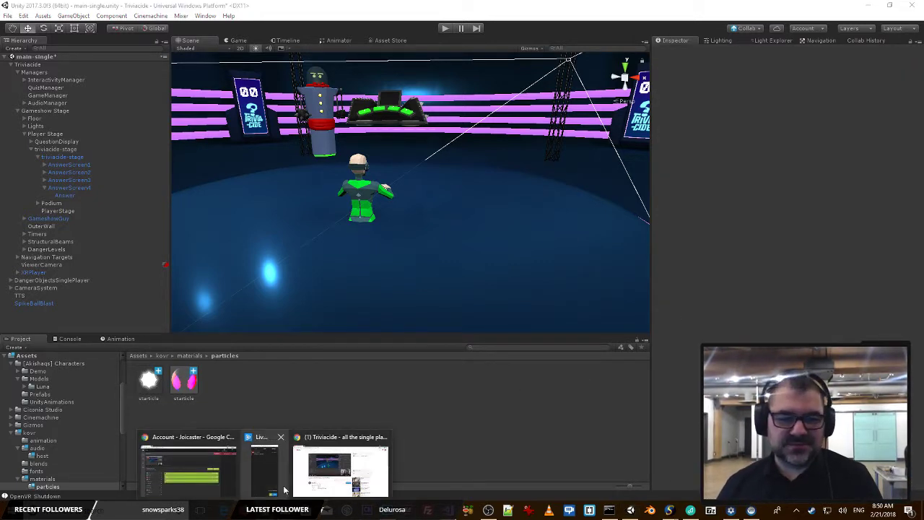
{"action": "mouse_move", "coordinate": [300, 478]}
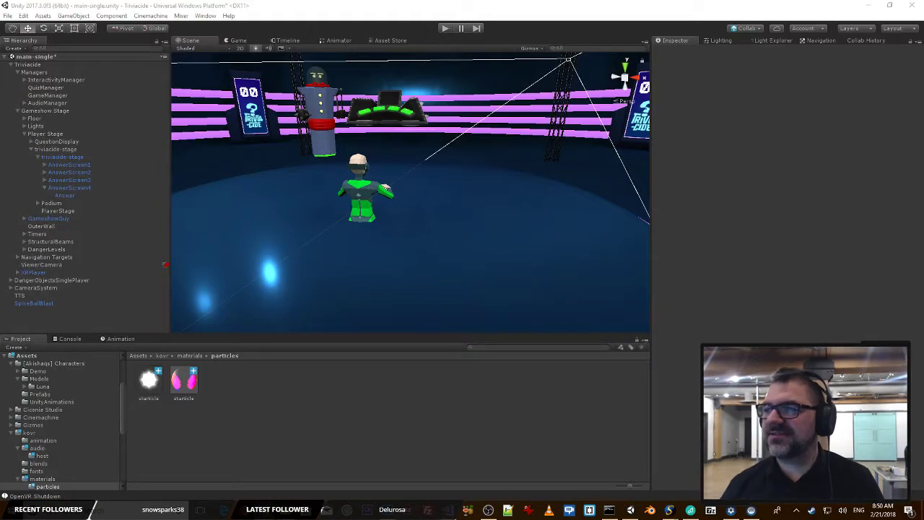
{"action": "left_click_drag", "start_coordinate": [923, 90], "coordinate": [412, 1]}
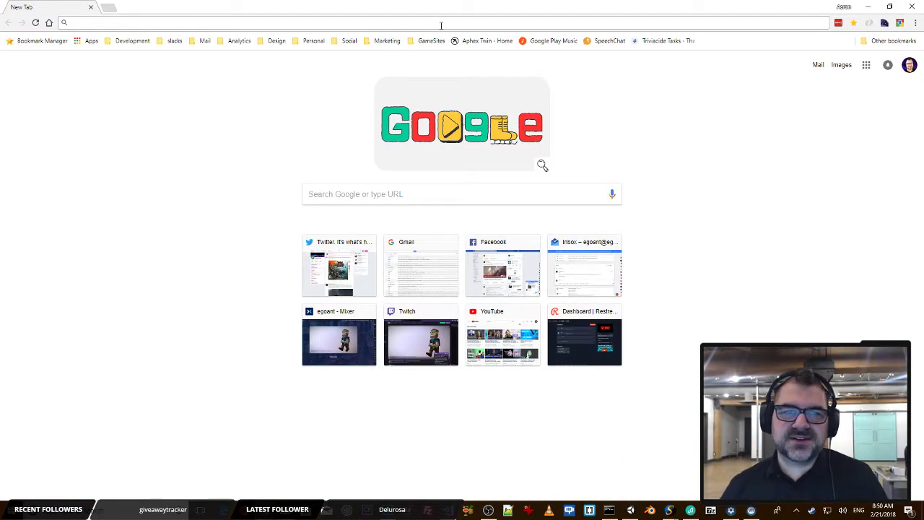
{"action": "type", "text": "unity pa"}
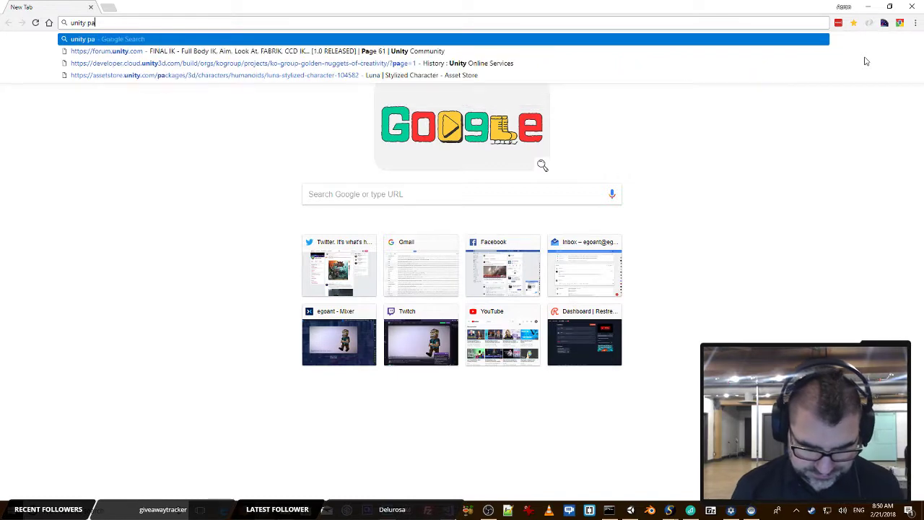
{"action": "type", "text": "rticle material"}
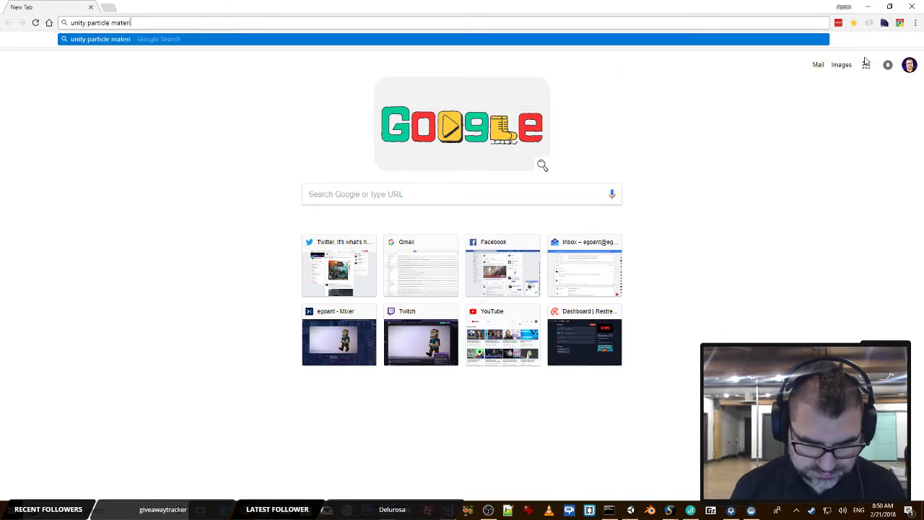
{"action": "key", "text": "Return"}
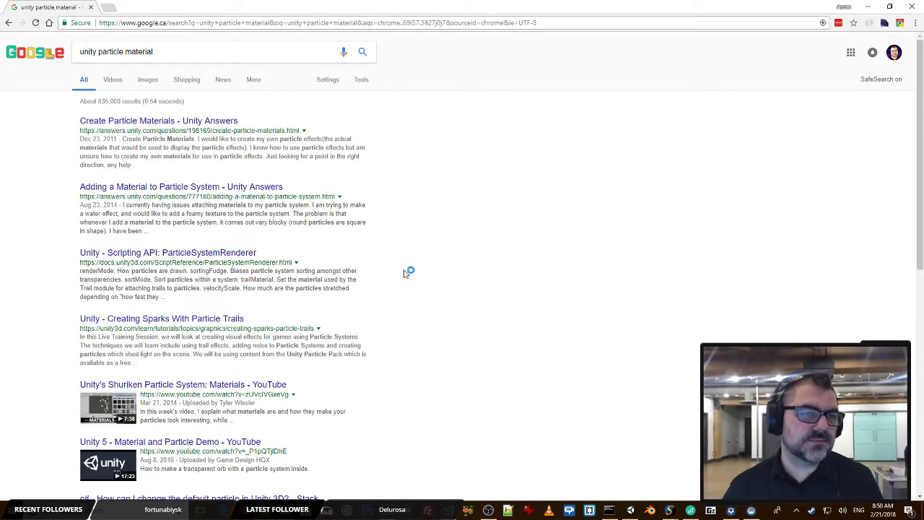
Step: Read the "Create Particle Materials" question and its replies on Unity Answers, and return to Unity
{"action": "left_click", "coordinate": [221, 124]}
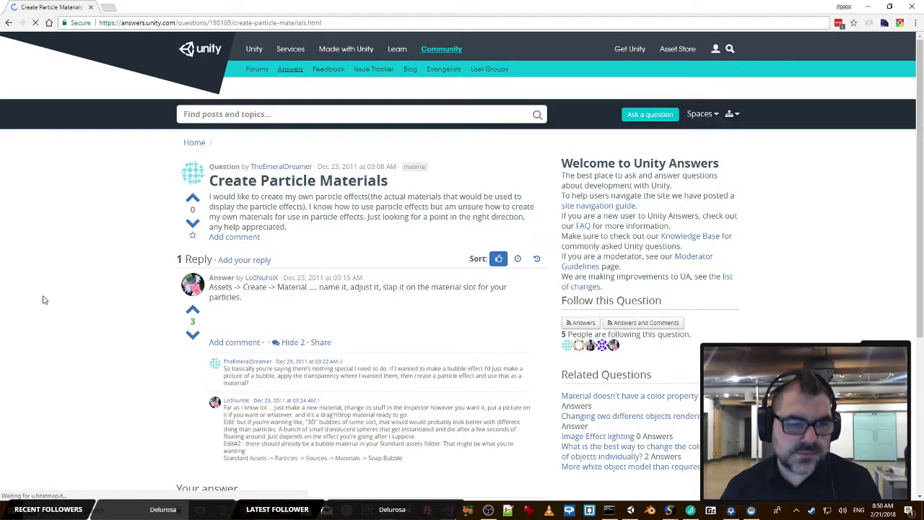
{"action": "scroll", "coordinate": [122, 263], "scroll_direction": "down", "scroll_amount": 4}
{"action": "scroll", "coordinate": [121, 262], "scroll_direction": "up", "scroll_amount": 4}
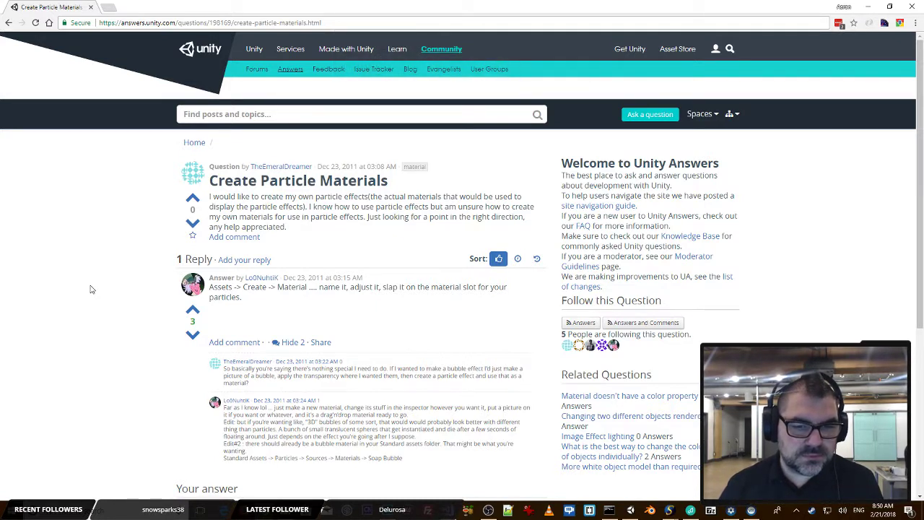
{"action": "scroll", "coordinate": [92, 288], "scroll_direction": "down", "scroll_amount": 2}
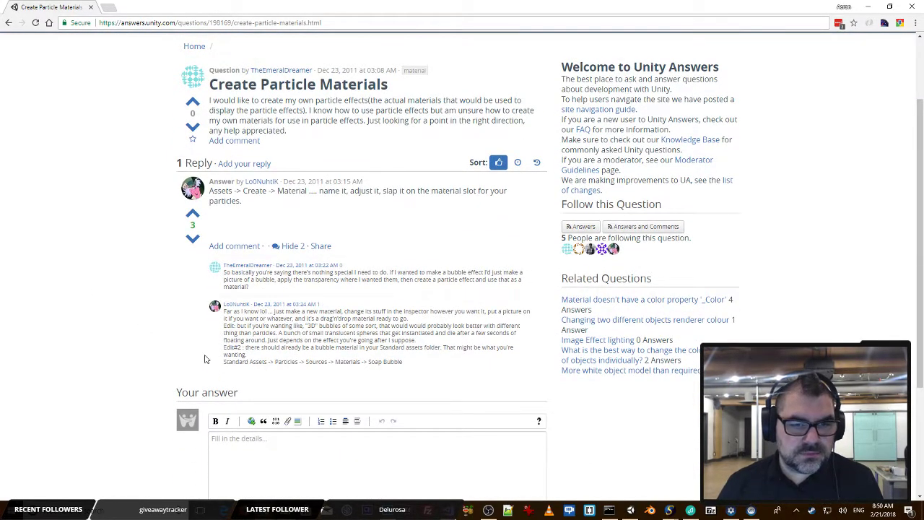
{"action": "key", "text": "alt+Tab"}
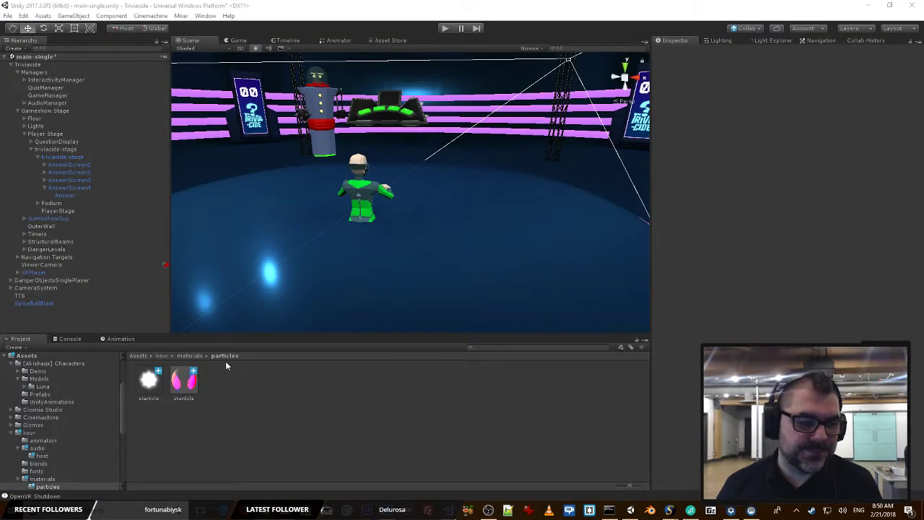
Step: Try the Opaque rendering mode on the starticle material and return it to Fade
{"action": "left_click", "coordinate": [191, 383]}
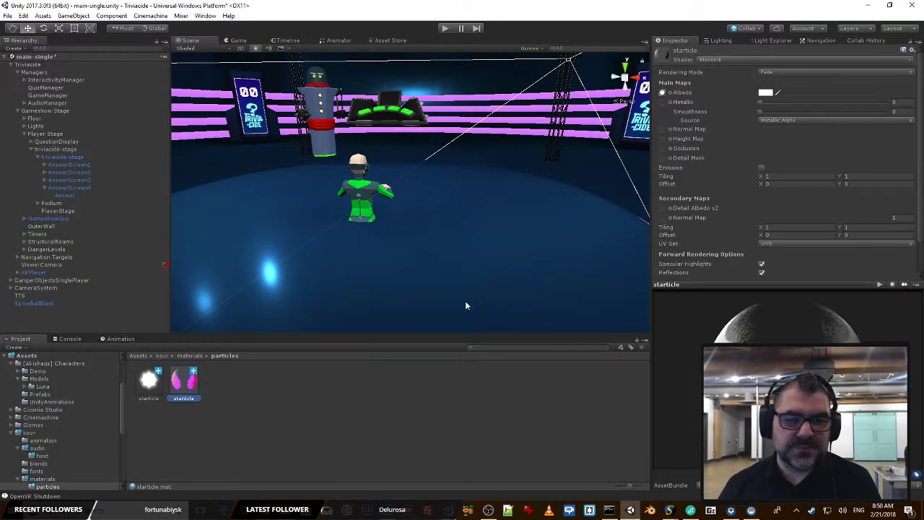
{"action": "left_click", "coordinate": [780, 70]}
{"action": "left_click", "coordinate": [784, 80]}
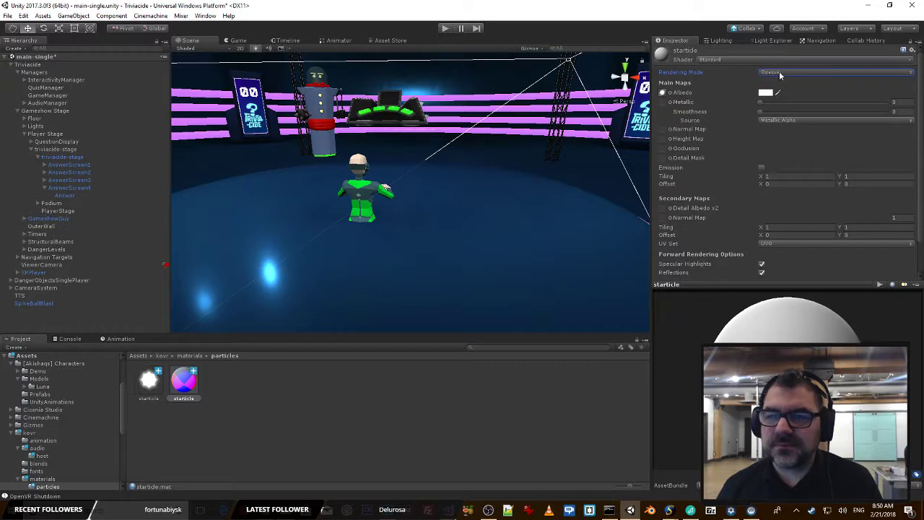
{"action": "left_click", "coordinate": [780, 73]}
{"action": "left_click", "coordinate": [791, 105]}
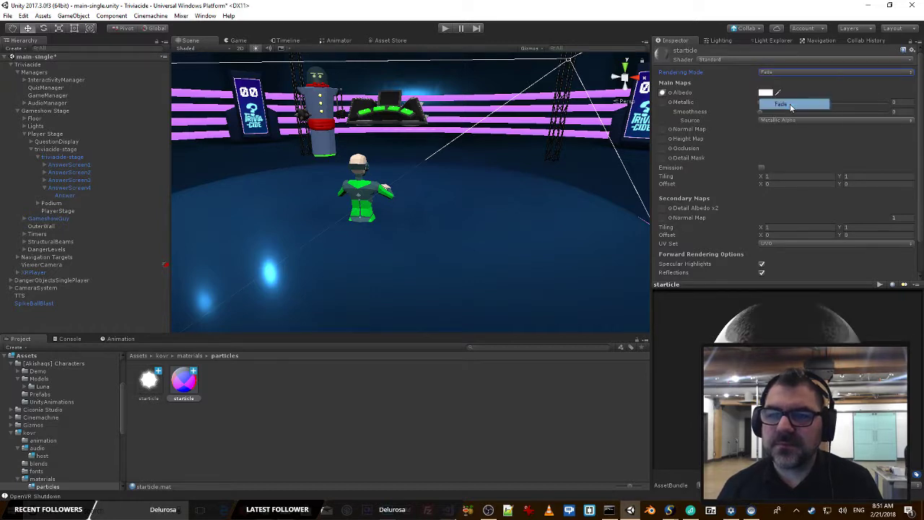
{"action": "left_click", "coordinate": [544, 394]}
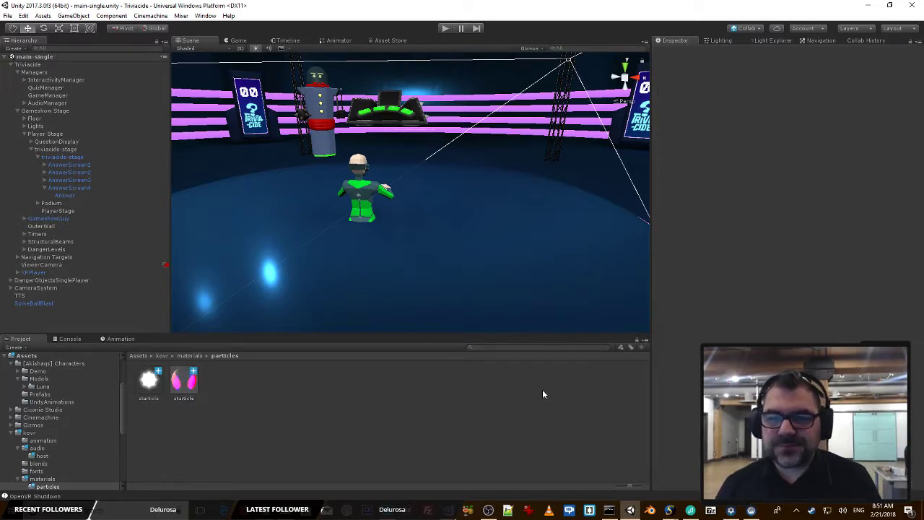
Step: Review the import settings of the starticle texture
{"action": "left_click", "coordinate": [148, 379]}
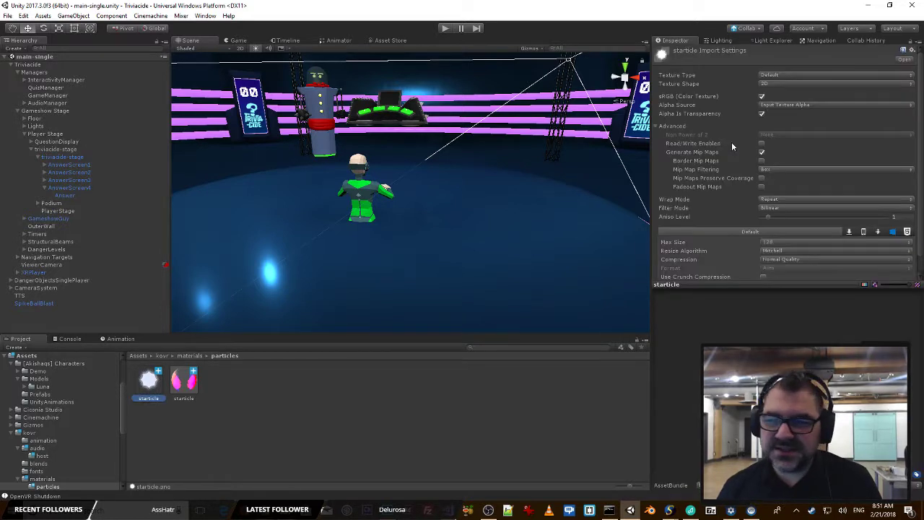
{"action": "scroll", "coordinate": [732, 142], "scroll_direction": "down", "scroll_amount": 1}
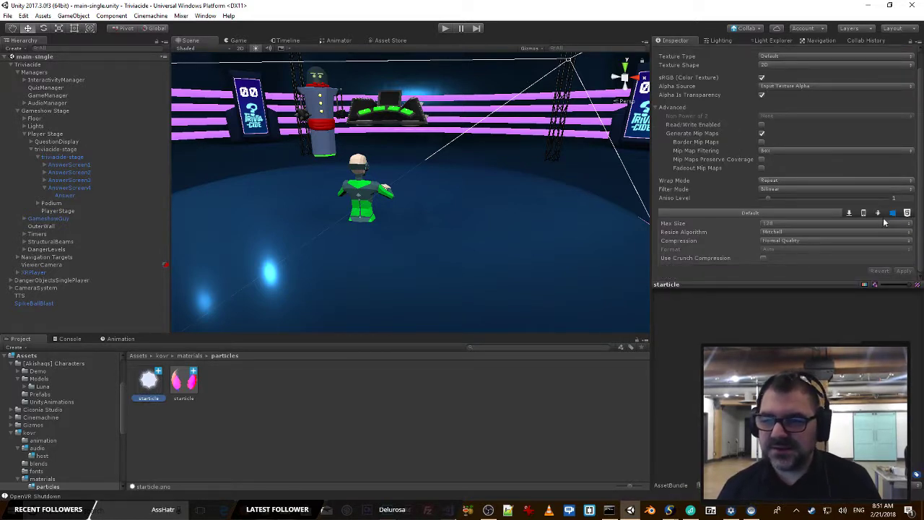
{"action": "scroll", "coordinate": [736, 117], "scroll_direction": "up", "scroll_amount": 1}
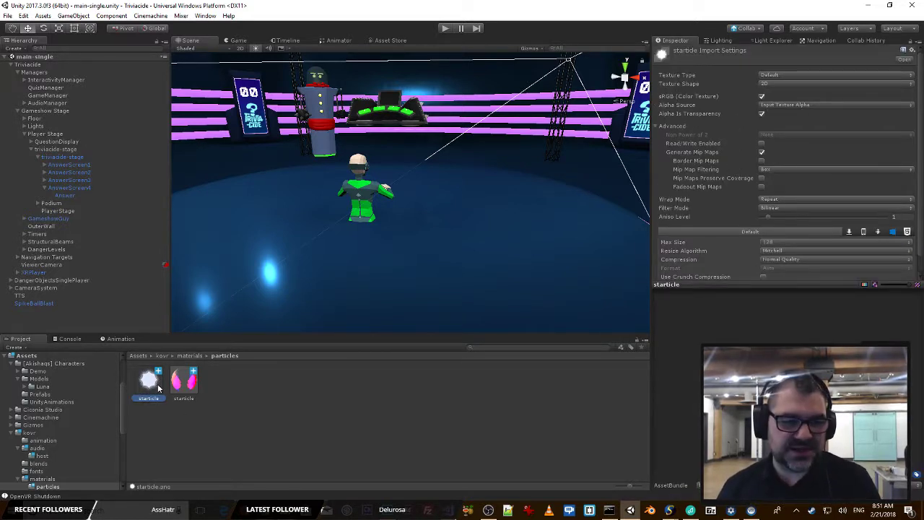
Step: Set the starticle material's albedo color to dark red with RGB 184, 0, 0
{"action": "left_click", "coordinate": [183, 381]}
{"action": "left_click", "coordinate": [767, 93]}
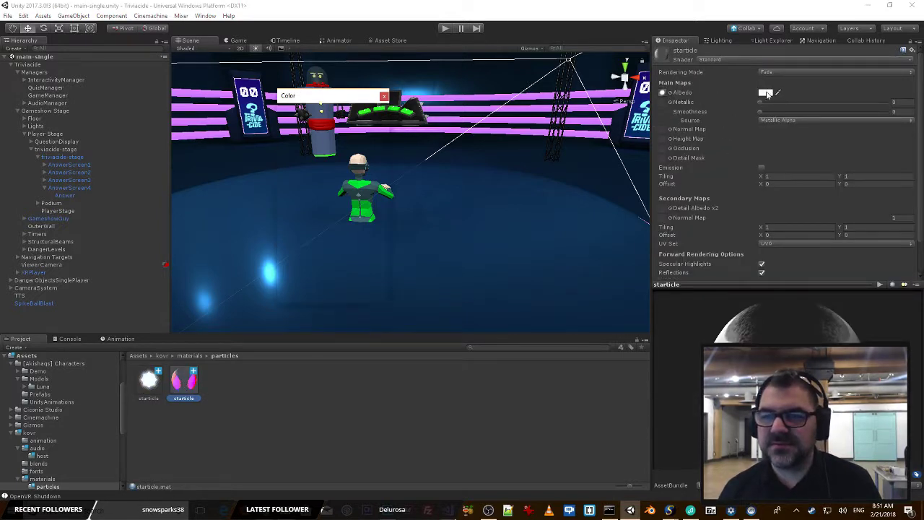
{"action": "left_click_drag", "start_coordinate": [347, 193], "coordinate": [372, 158]}
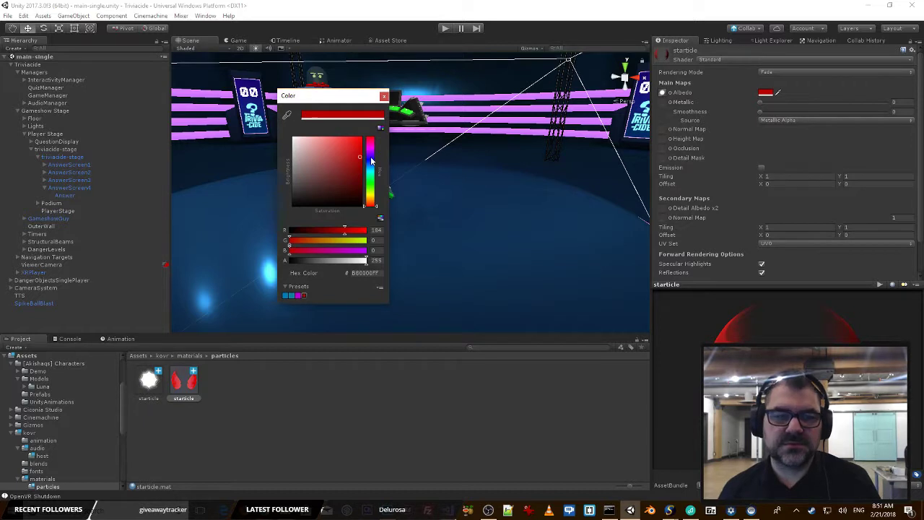
{"action": "left_click", "coordinate": [385, 95]}
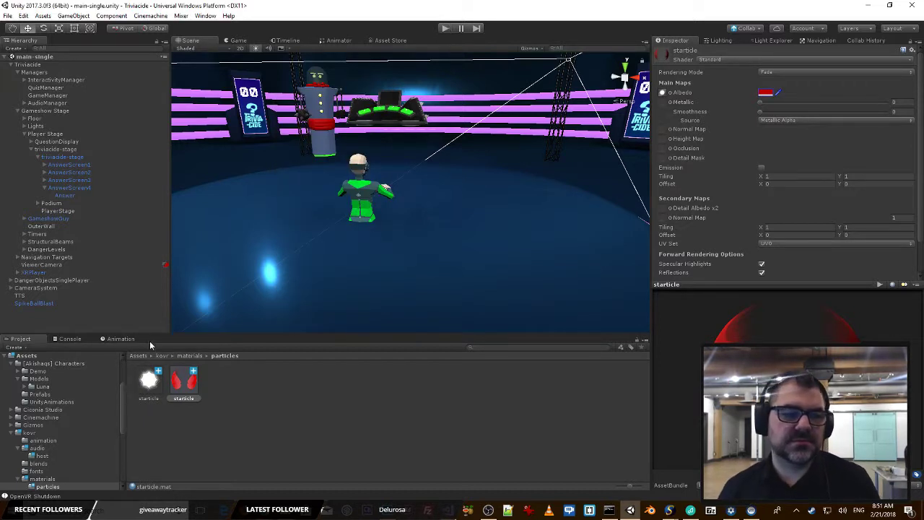
Step: Preview the SpikeBallBlast particle effect in the scene and replay it from another viewing angle
{"action": "left_click", "coordinate": [35, 304]}
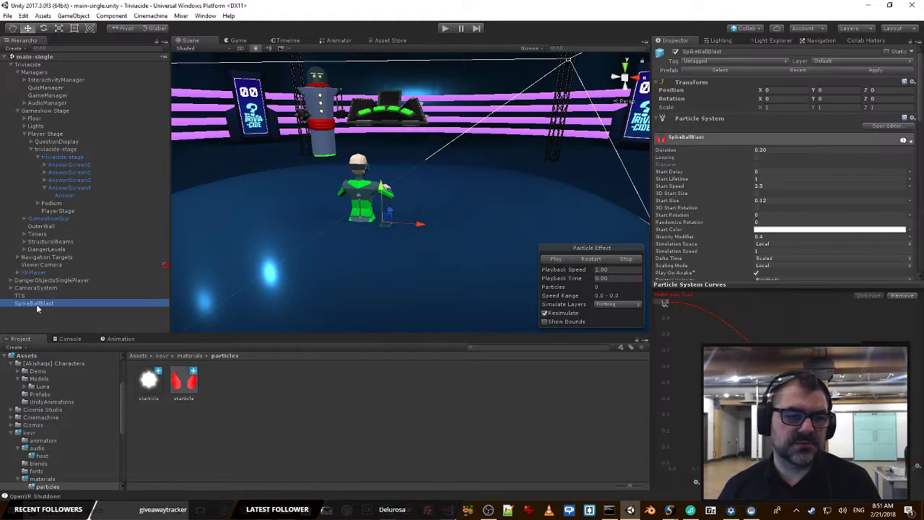
{"action": "left_click", "coordinate": [554, 259]}
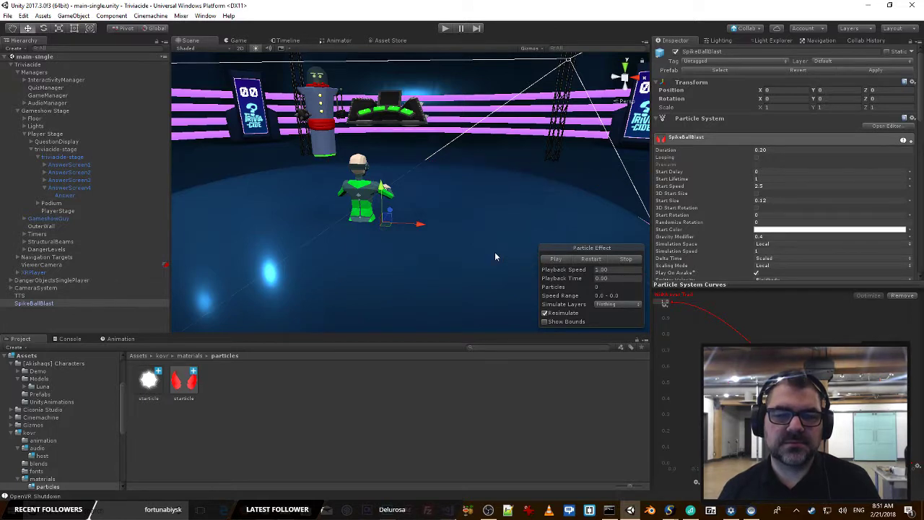
{"action": "left_click", "coordinate": [554, 260]}
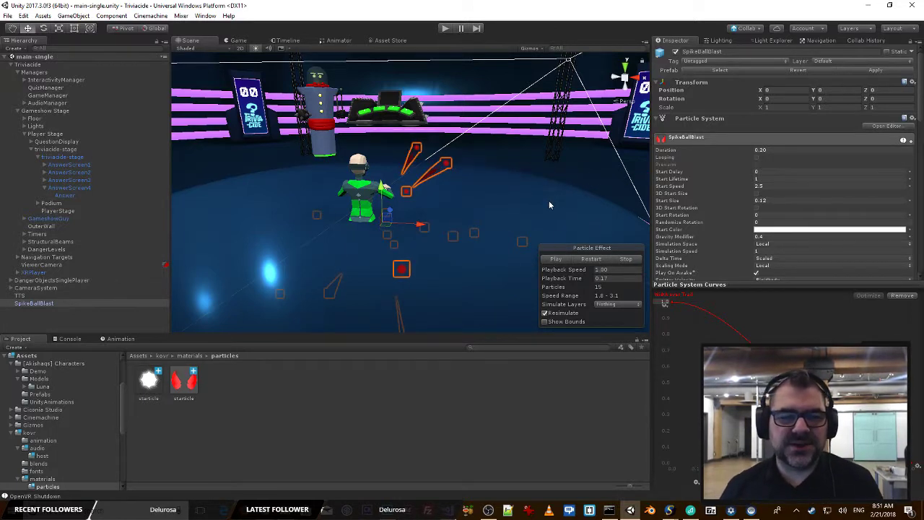
{"action": "right_click_drag", "start_coordinate": [485, 157], "coordinate": [576, 165]}
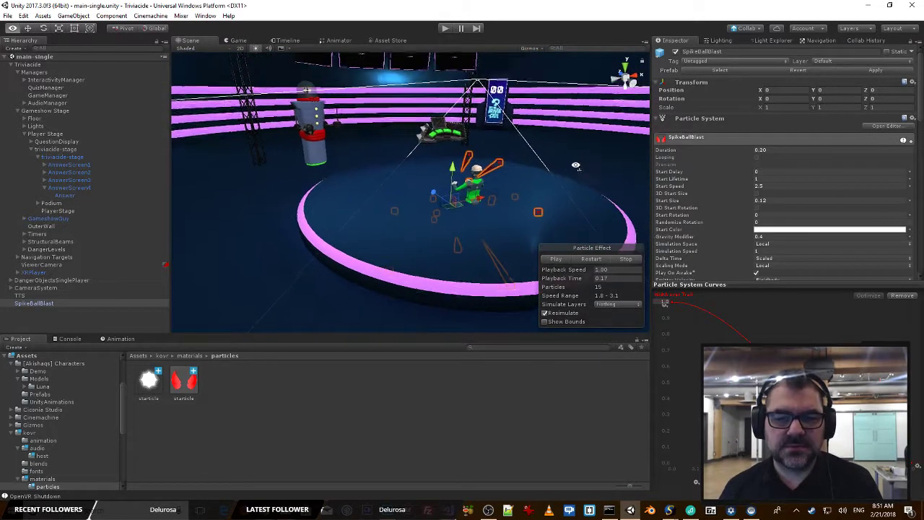
{"action": "left_click", "coordinate": [589, 259]}
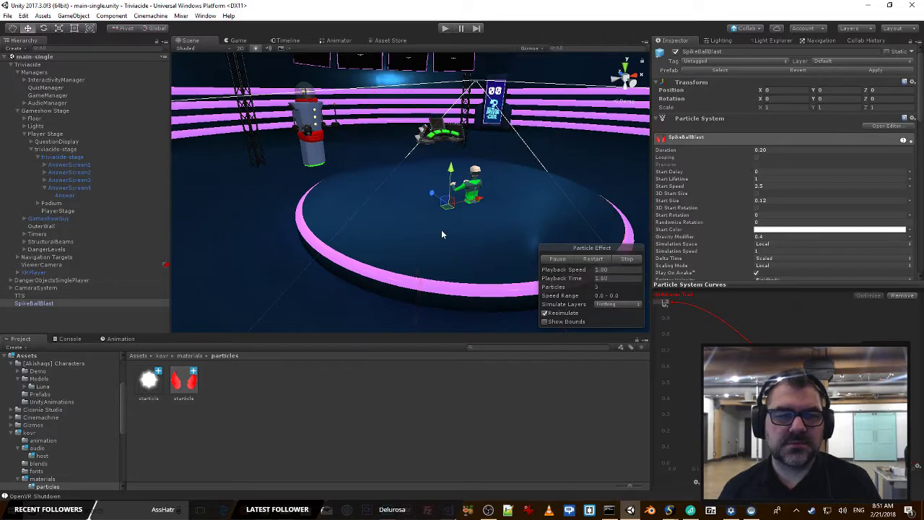
{"action": "right_click_drag", "start_coordinate": [441, 231], "coordinate": [377, 230]}
Step: Check the starticle material's settings, then search all project assets for "particle" and clear the search
{"action": "left_click", "coordinate": [184, 381]}
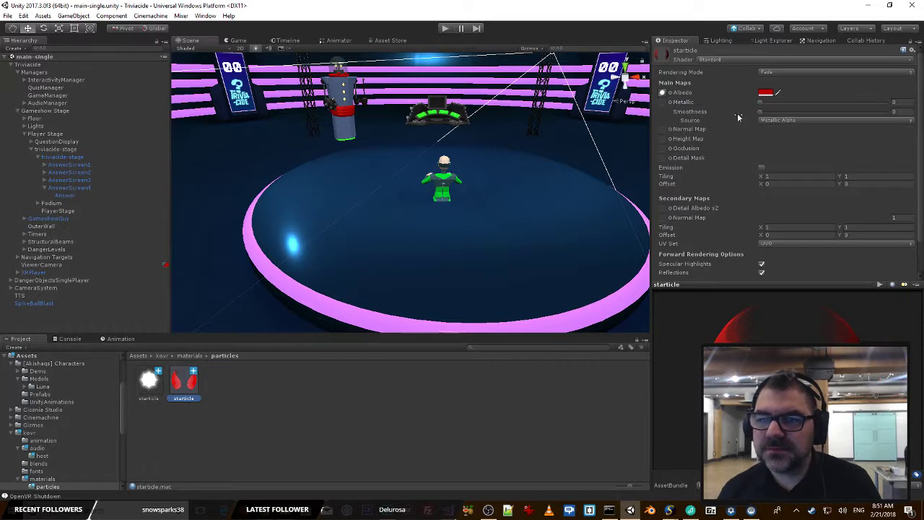
{"action": "left_click", "coordinate": [376, 407]}
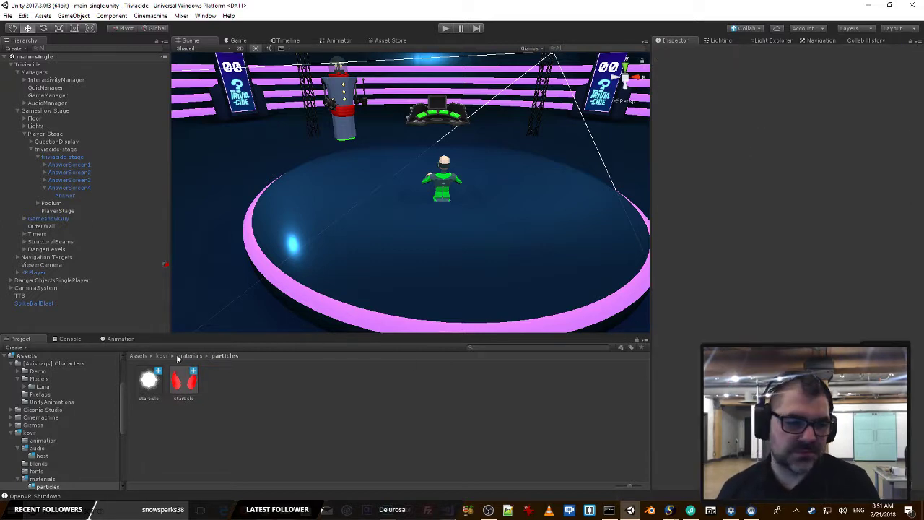
{"action": "left_click", "coordinate": [139, 356]}
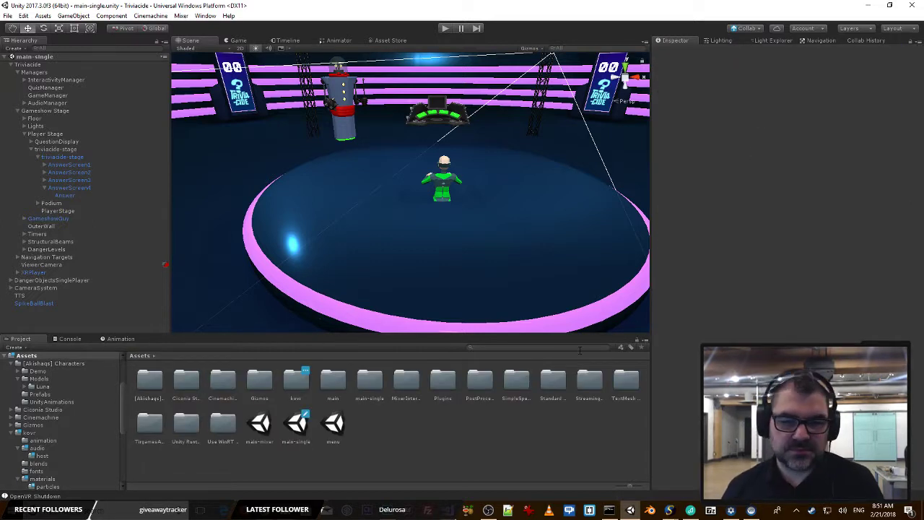
{"action": "type", "text": "particle"}
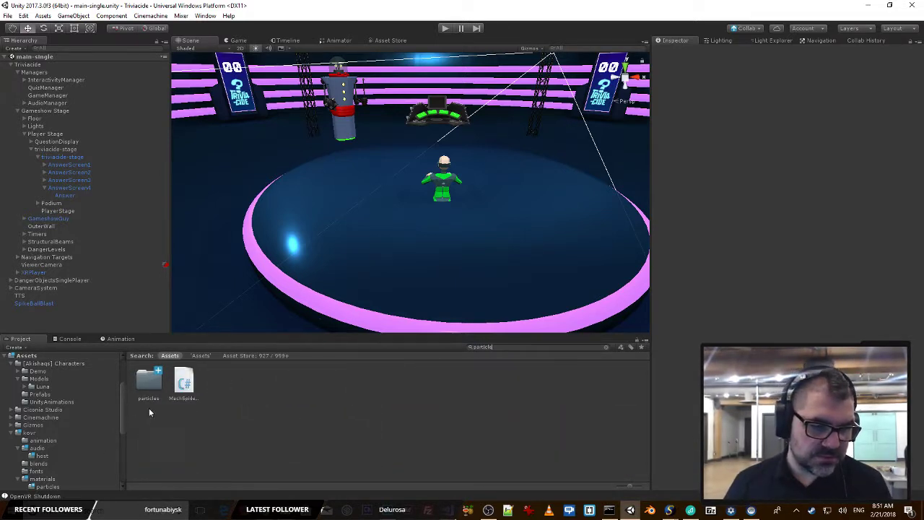
{"action": "left_click", "coordinate": [605, 347]}
{"action": "right_click_drag", "start_coordinate": [462, 246], "coordinate": [394, 253]}
Step: Switch to Chrome, reopen the closed tab, and maximize the window with the Google results for "unity particle material"
{"action": "key", "text": "alt+Tab"}
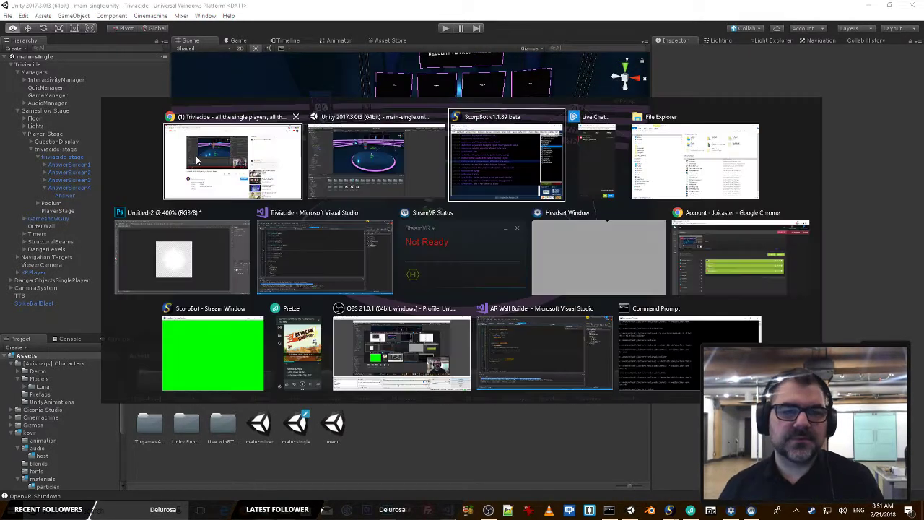
{"action": "key", "text": "alt+Tab"}
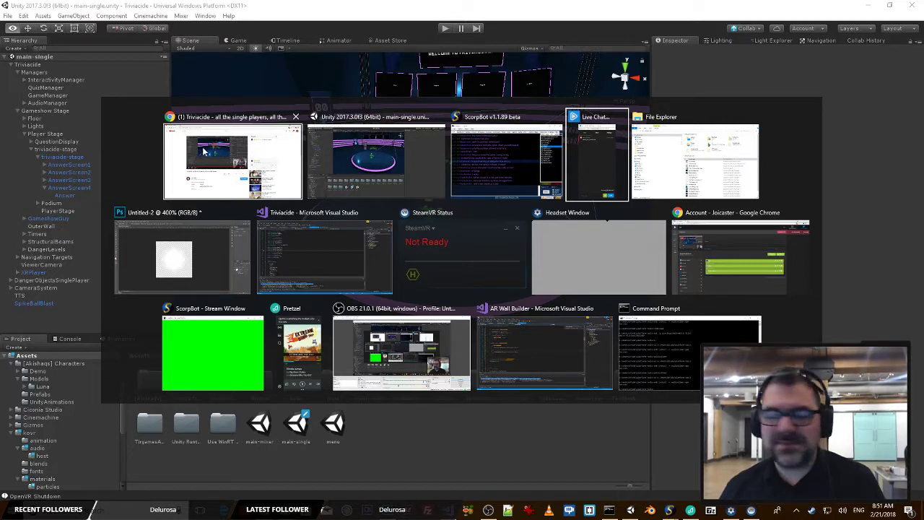
{"action": "key", "text": "alt+Tab"}
{"action": "key", "text": "alt+Tab"}
{"action": "key", "text": "alt+Tab"}
{"action": "key", "text": "alt+Tab"}
{"action": "key", "text": "alt+Tab"}
{"action": "key", "text": "alt+shift+Tab"}
{"action": "key", "text": "alt+shift+Tab"}
{"action": "key", "text": "alt+shift+Tab"}
{"action": "key", "text": "alt+shift+Tab"}
{"action": "key", "text": "alt+shift+Tab"}
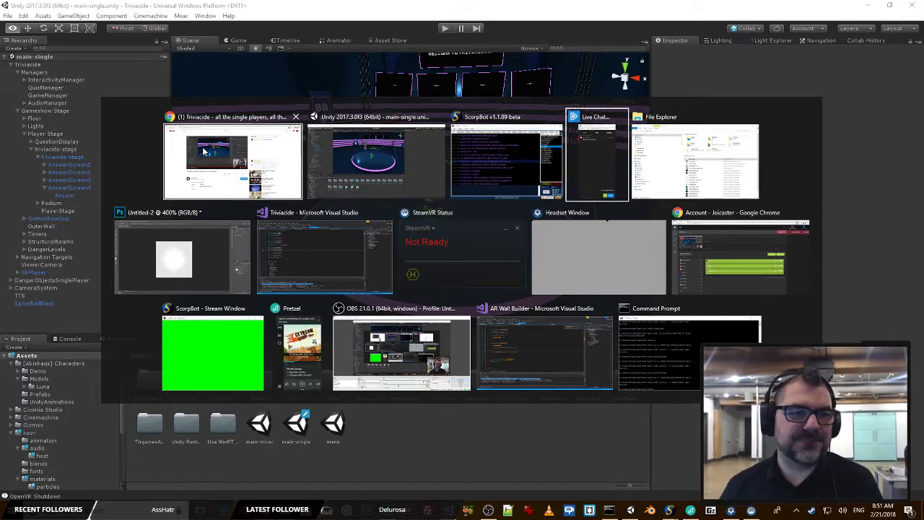
{"action": "key", "text": "alt+shift+Tab"}
{"action": "key", "text": "alt+shift+Tab"}
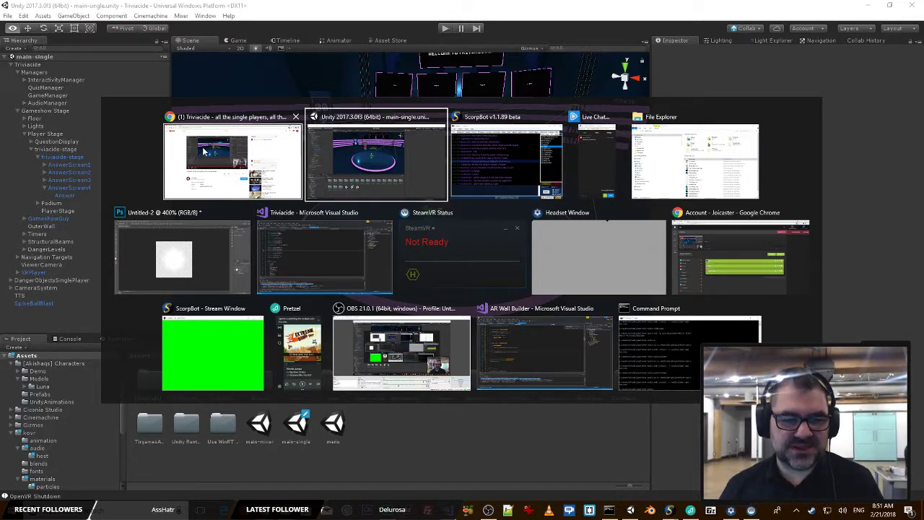
{"action": "key", "text": "alt+shift+Tab"}
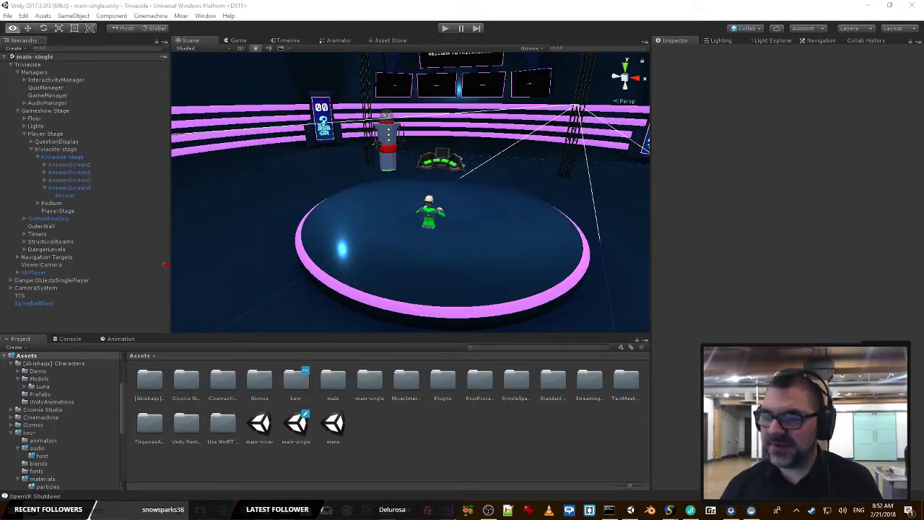
{"action": "key", "text": "ctrl+shift+t"}
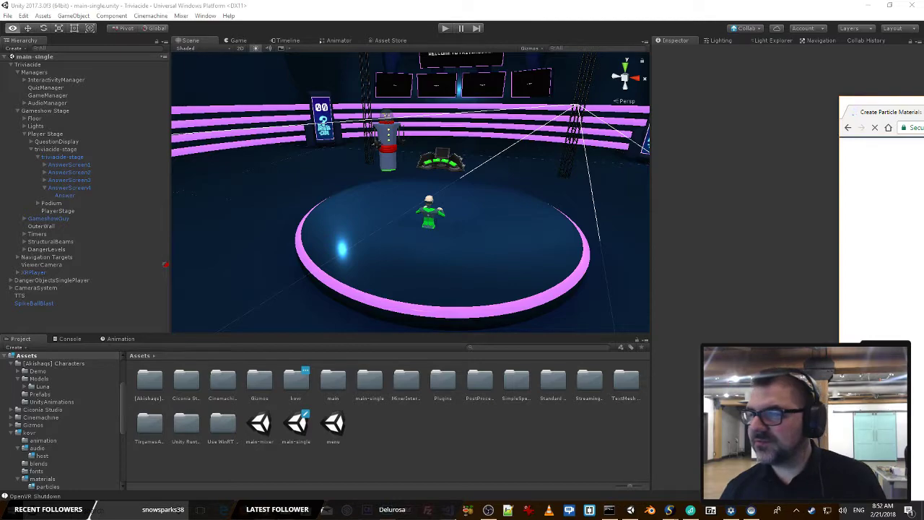
{"action": "left_click_drag", "start_coordinate": [923, 105], "coordinate": [349, 139]}
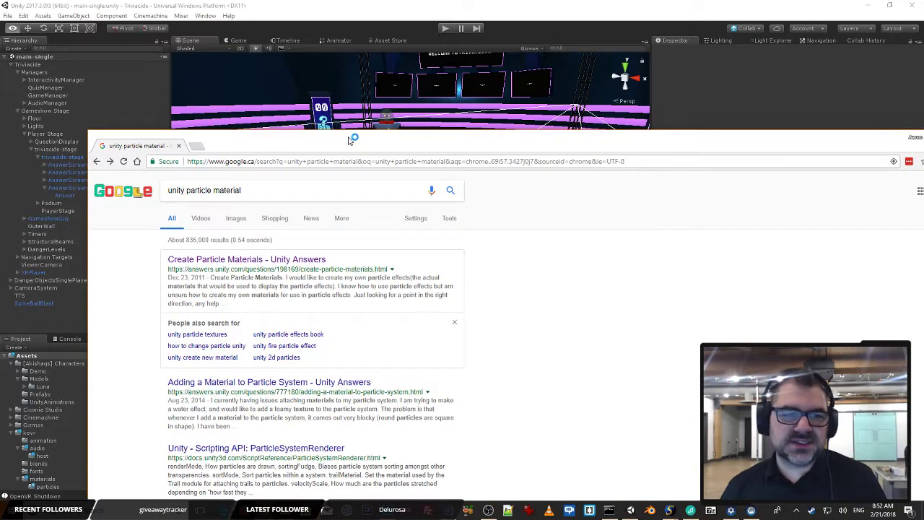
{"action": "double_click", "coordinate": [349, 140]}
Step: Read the "Adding a Material to Particle System" answer and skim the "Creating Sparks With Particle Trails" tutorial, closing both pages
{"action": "middle_click", "coordinate": [130, 243]}
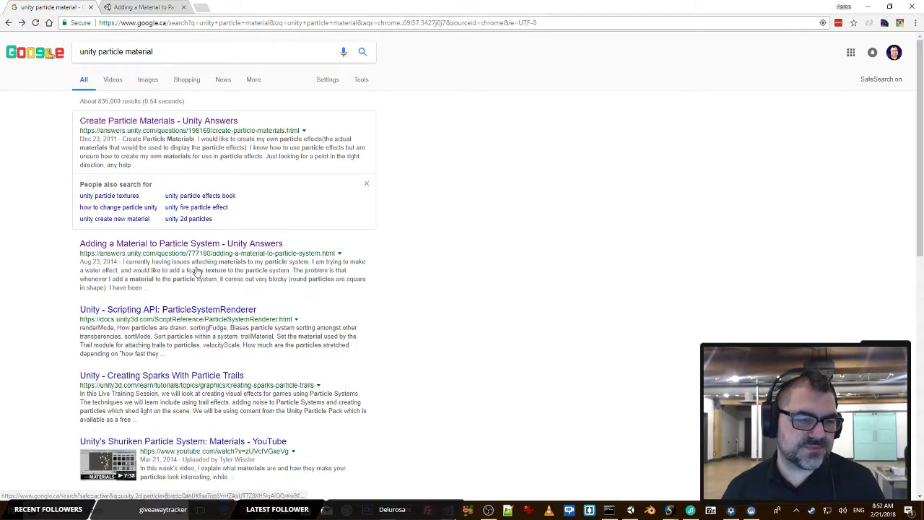
{"action": "middle_click", "coordinate": [162, 375]}
{"action": "key", "text": "ctrl+Tab"}
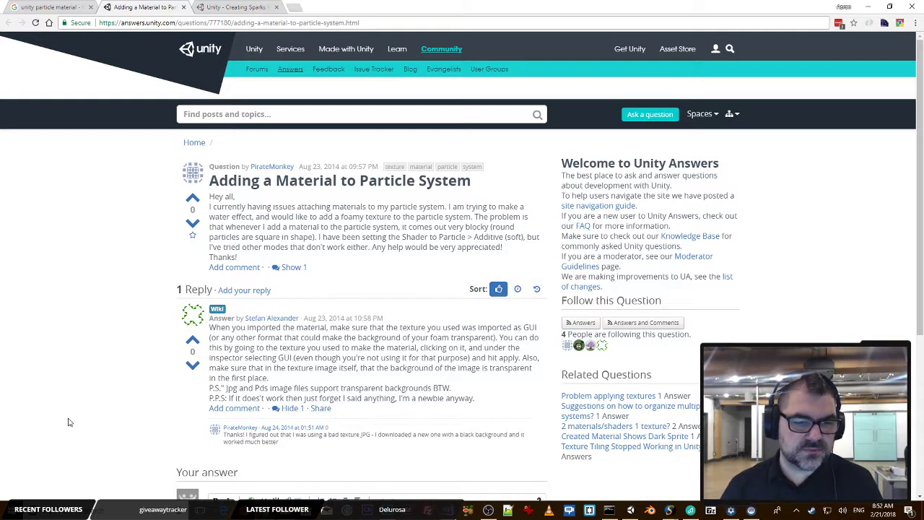
{"action": "key", "text": "ctrl+w"}
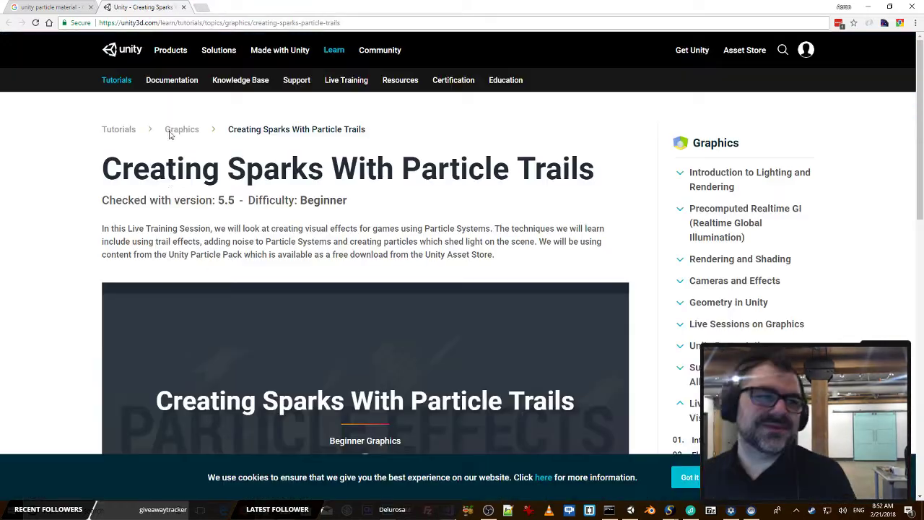
{"action": "scroll", "coordinate": [174, 267], "scroll_direction": "down", "scroll_amount": 5}
{"action": "key", "text": "ctrl+w"}
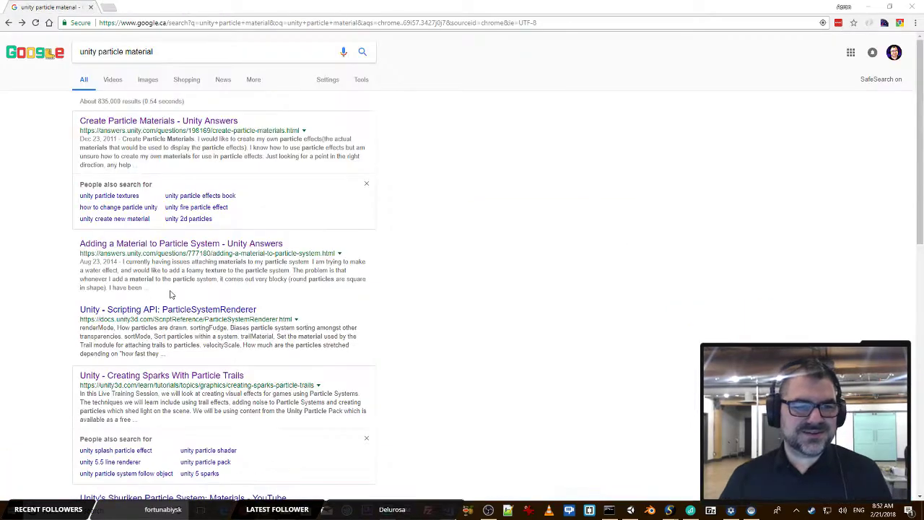
Step: Switch back to Unity and select the starticle texture in the kovr materials particles folder
{"action": "key", "text": "alt+Tab"}
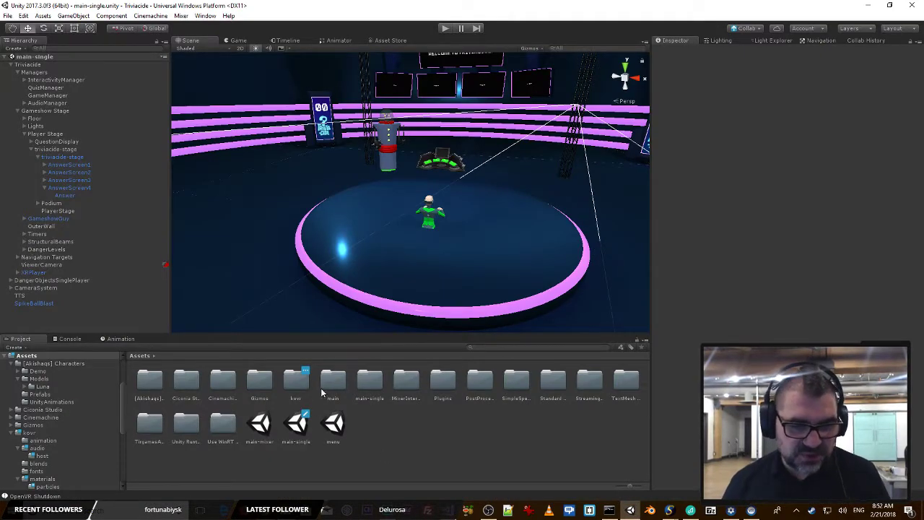
{"action": "double_click", "coordinate": [296, 390]}
{"action": "double_click", "coordinate": [289, 381]}
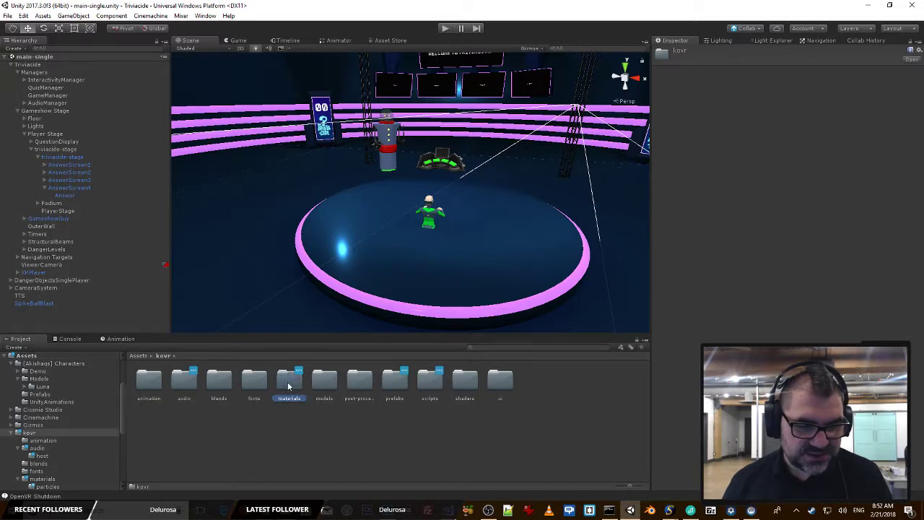
{"action": "double_click", "coordinate": [148, 380]}
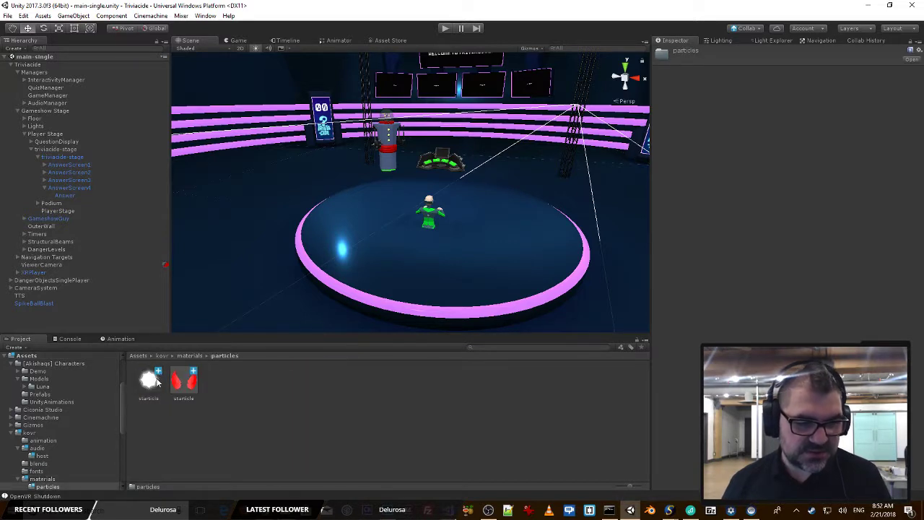
{"action": "left_click", "coordinate": [153, 381]}
Step: Set the starticle texture's type to Cookie and apply the import settings
{"action": "left_click", "coordinate": [807, 76]}
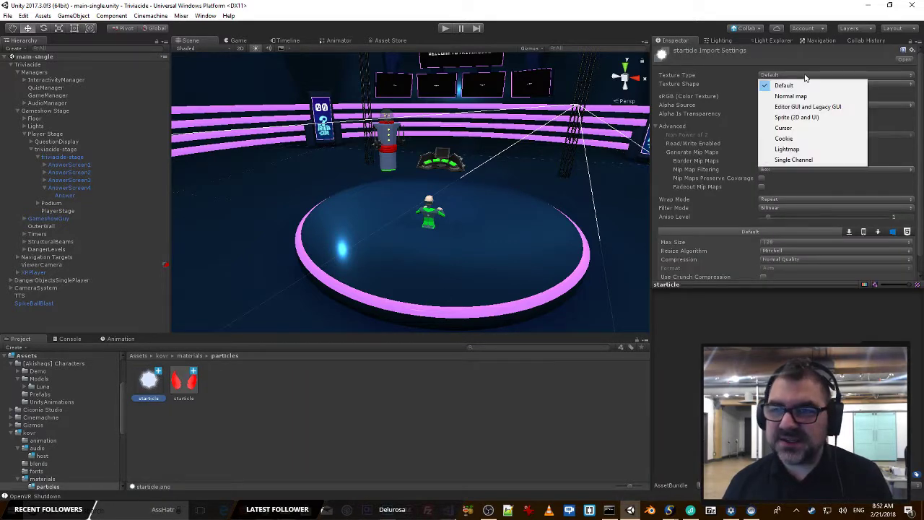
{"action": "left_click", "coordinate": [814, 118]}
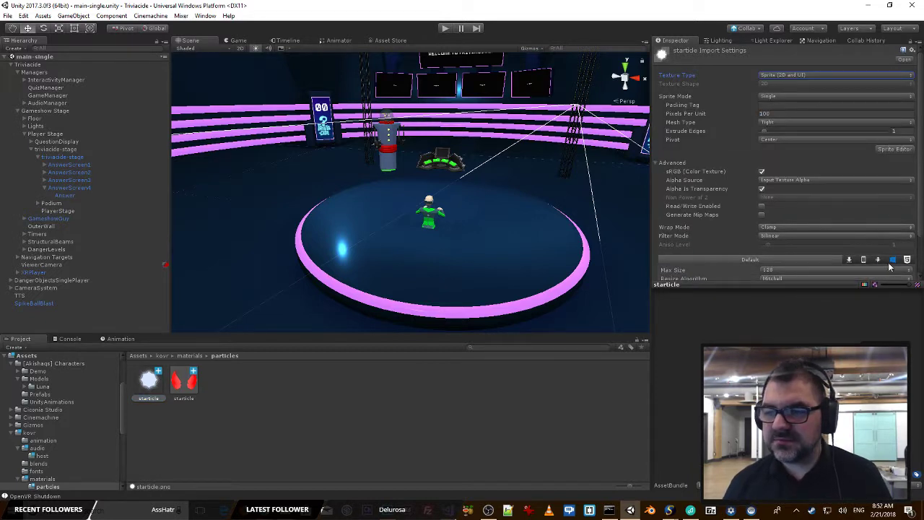
{"action": "left_click", "coordinate": [794, 76]}
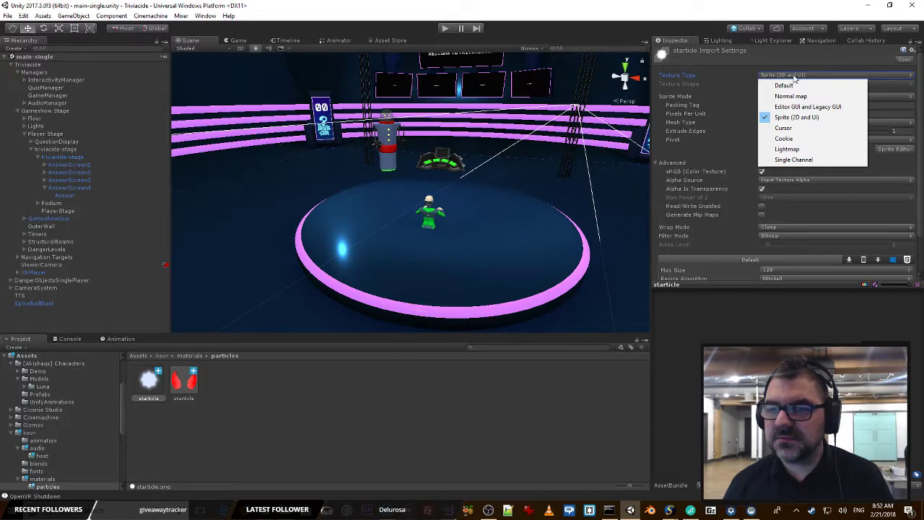
{"action": "left_click", "coordinate": [800, 139]}
{"action": "left_click", "coordinate": [912, 255]}
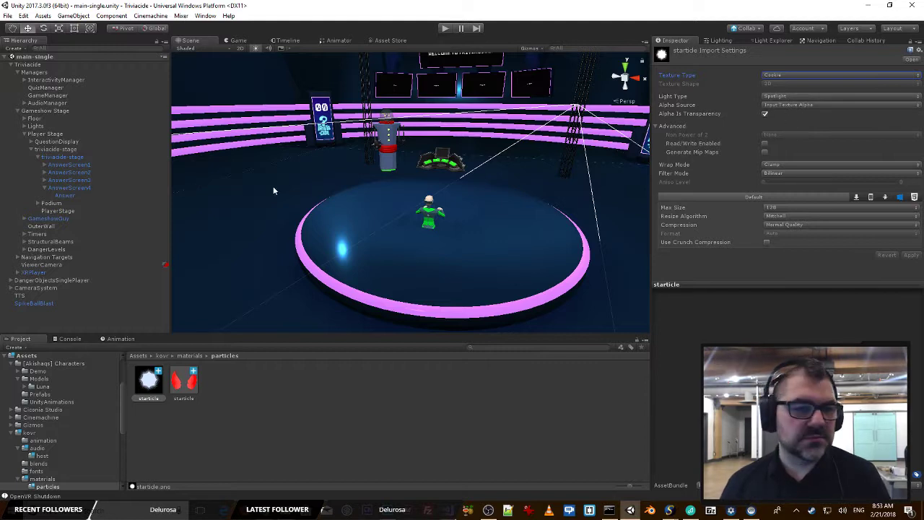
Step: Check the starticle material's settings, then preview the SpikeBallBlast particle effect in the scene
{"action": "left_click", "coordinate": [183, 381]}
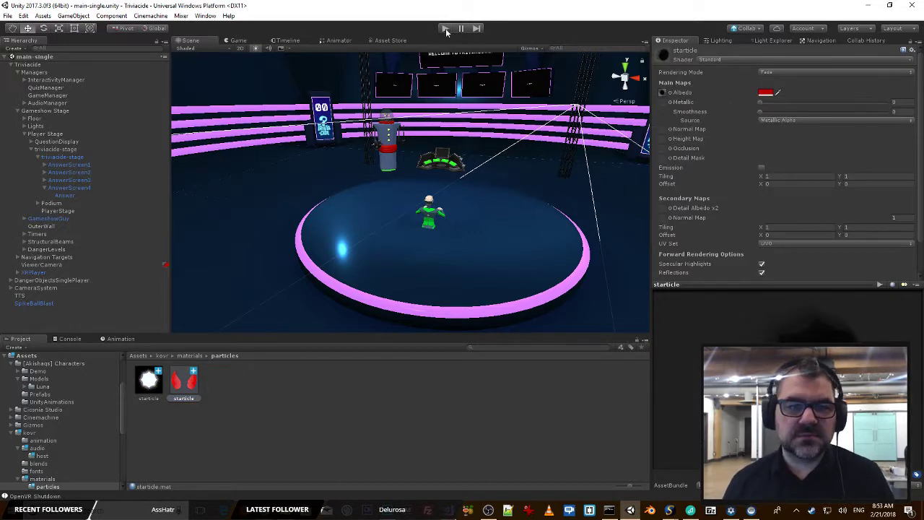
{"action": "left_click", "coordinate": [50, 304]}
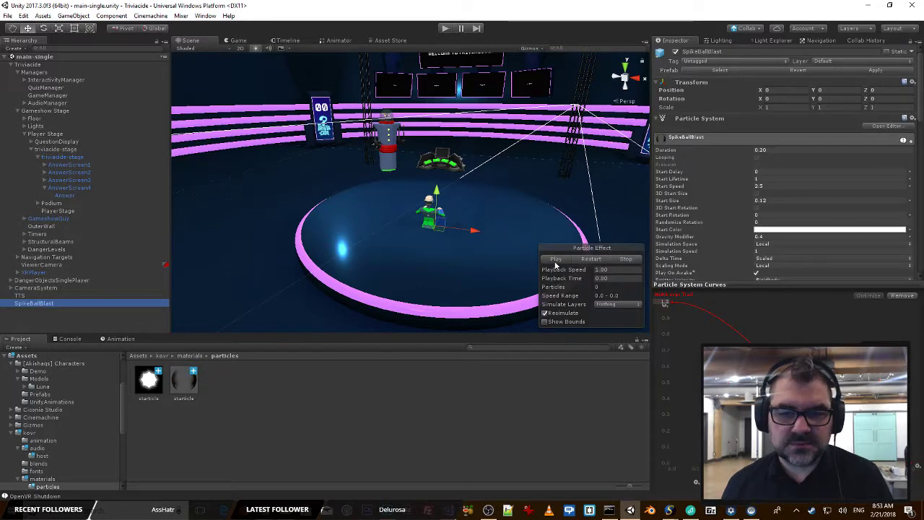
{"action": "left_click", "coordinate": [556, 259]}
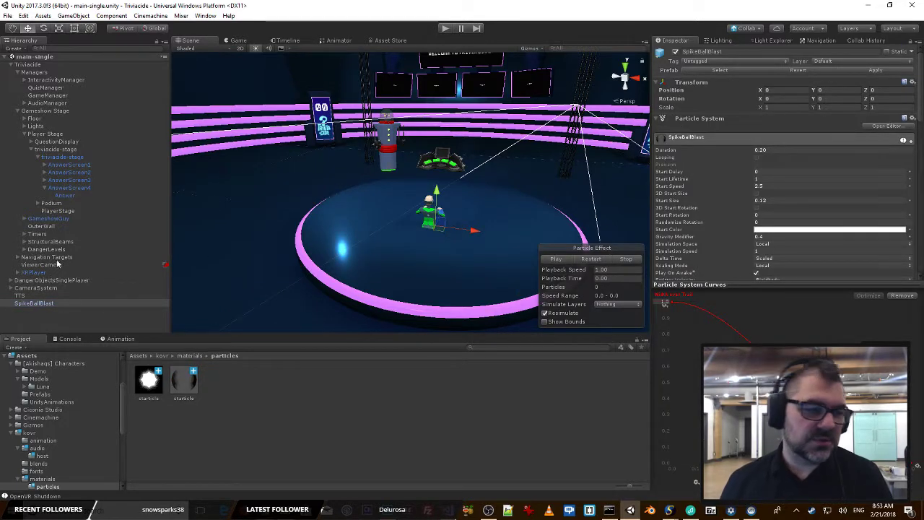
Step: Try to assign the starticle texture directly as the material in SpikeBallBlast's particle renderer
{"action": "left_click", "coordinate": [183, 383]}
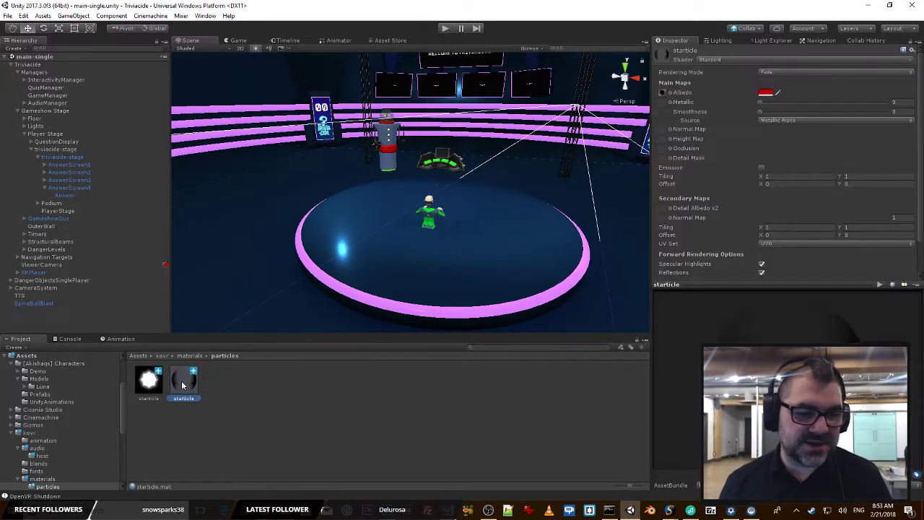
{"action": "left_click", "coordinate": [33, 303]}
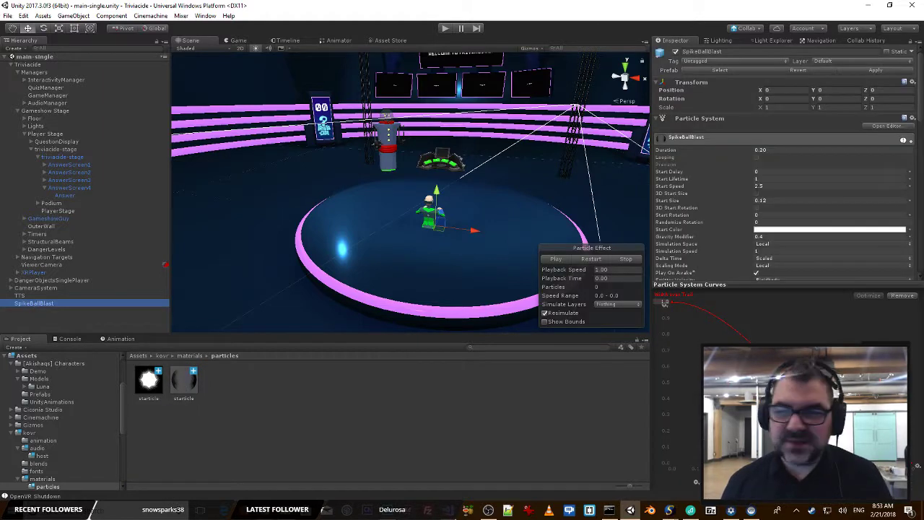
{"action": "scroll", "coordinate": [748, 188], "scroll_direction": "down", "scroll_amount": 10}
{"action": "scroll", "coordinate": [734, 190], "scroll_direction": "down", "scroll_amount": 5}
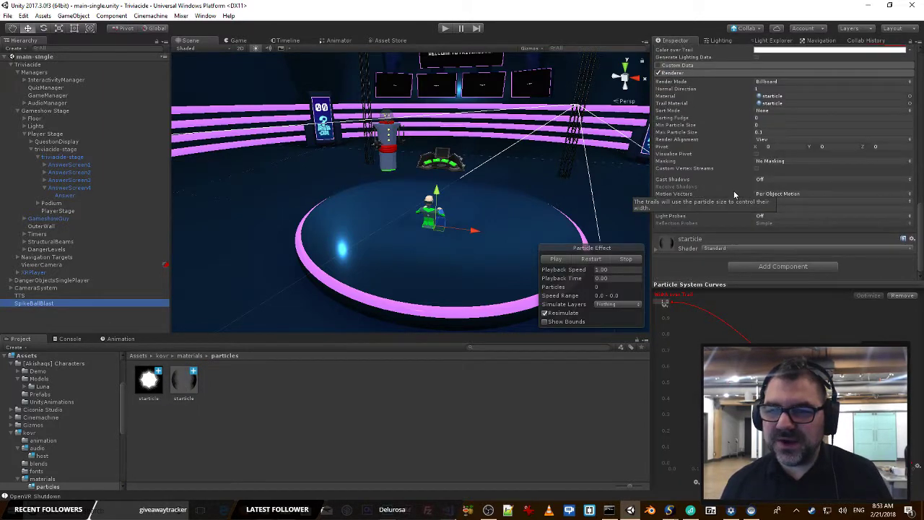
{"action": "left_click_drag", "start_coordinate": [149, 379], "coordinate": [783, 153]}
{"action": "left_click", "coordinate": [33, 304]}
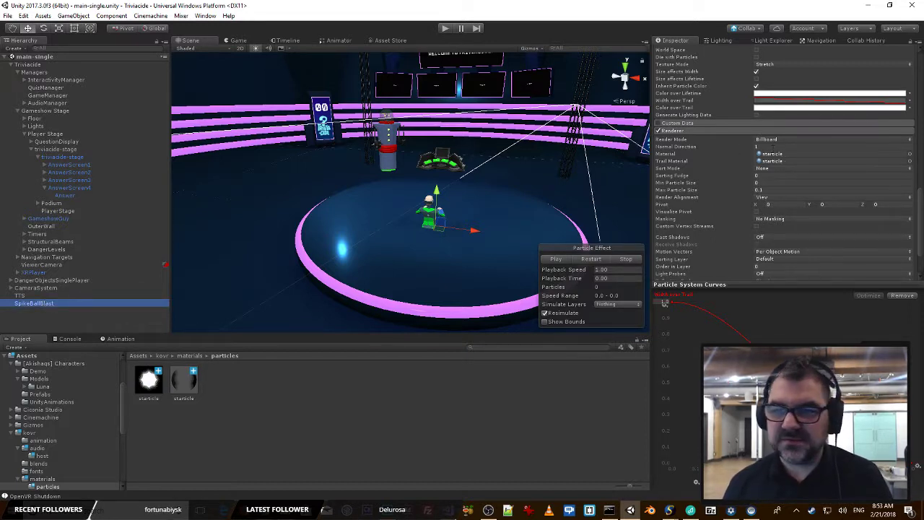
{"action": "scroll", "coordinate": [775, 151], "scroll_direction": "down", "scroll_amount": 2}
Step: Change the starticle texture's type to Sprite (2D and UI) and apply the import settings
{"action": "left_click", "coordinate": [153, 396]}
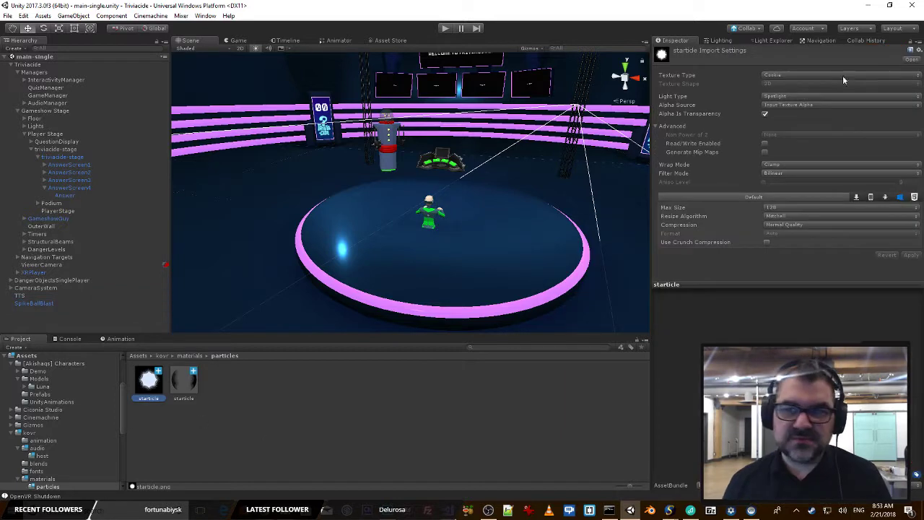
{"action": "left_click", "coordinate": [825, 76]}
{"action": "left_click", "coordinate": [801, 118]}
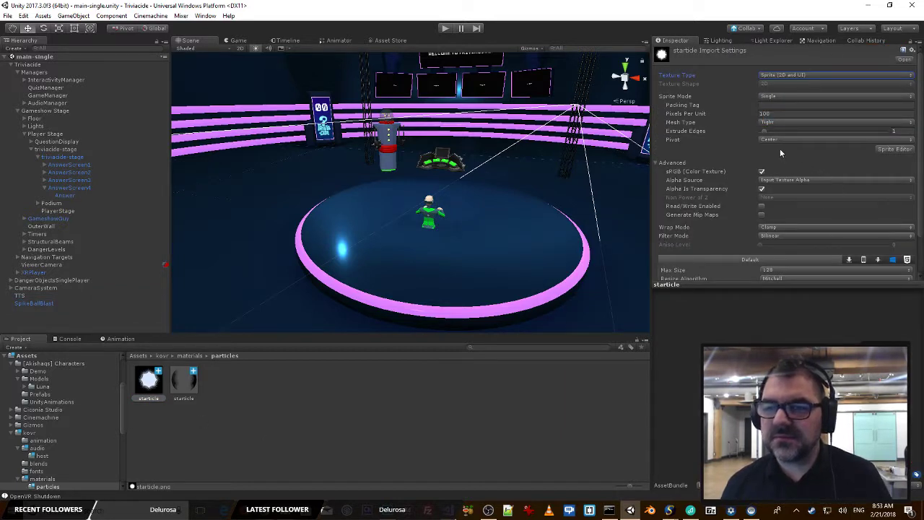
{"action": "scroll", "coordinate": [780, 148], "scroll_direction": "down", "scroll_amount": 2}
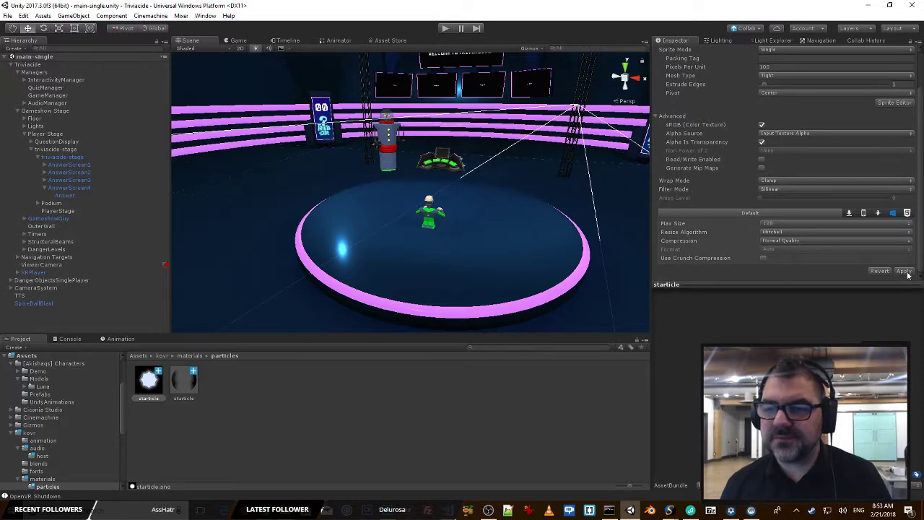
{"action": "left_click", "coordinate": [907, 273]}
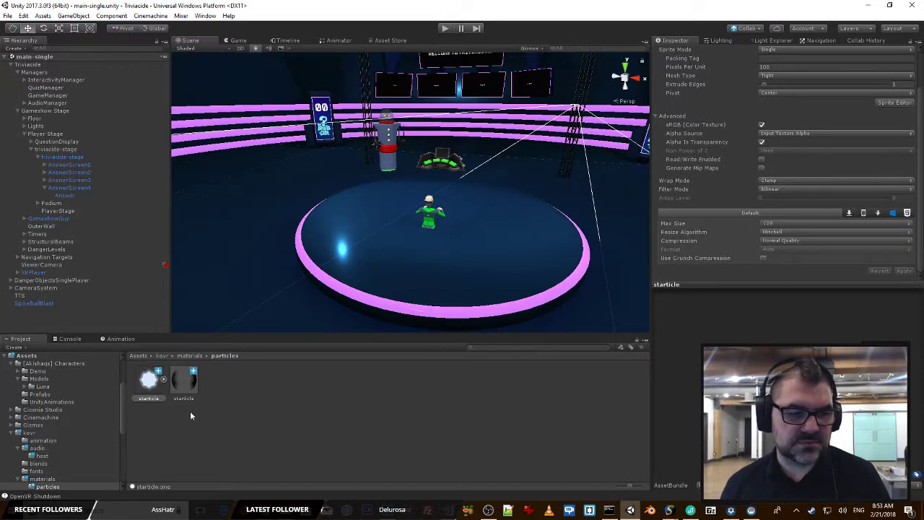
Step: Expand the starticle texture to inspect its sprite, then look at the SpikeBallBlast particle system
{"action": "left_click", "coordinate": [164, 380]}
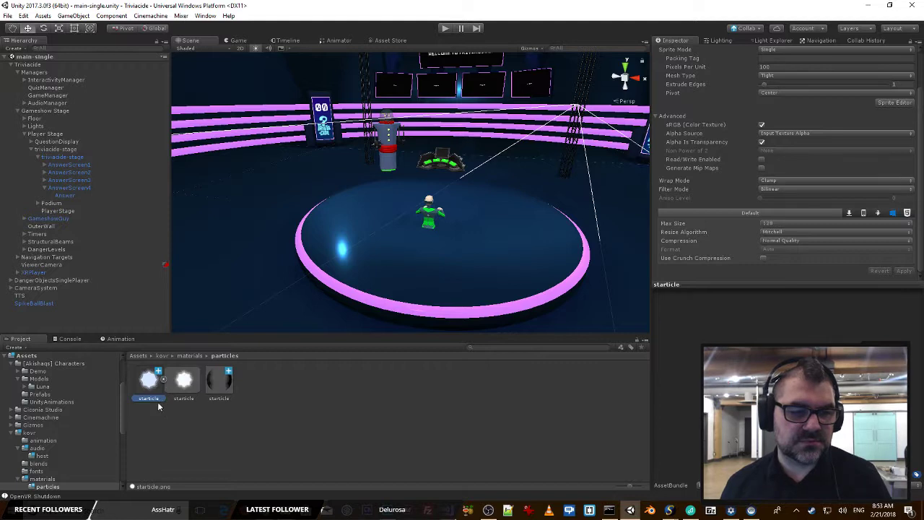
{"action": "left_click", "coordinate": [183, 380]}
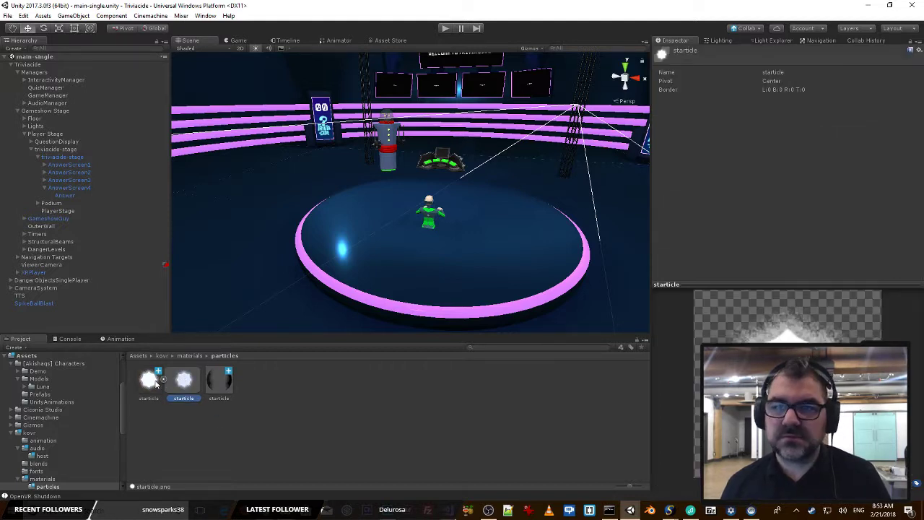
{"action": "left_click", "coordinate": [150, 381]}
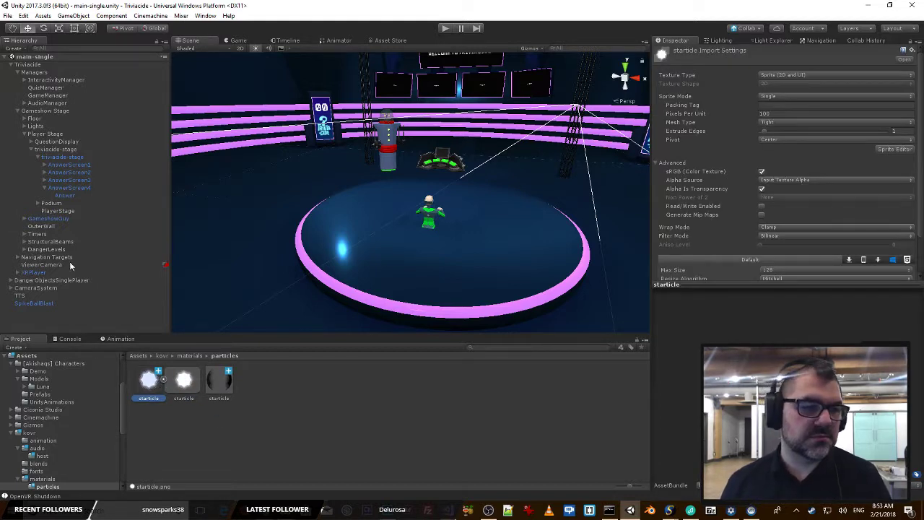
{"action": "left_click", "coordinate": [37, 303]}
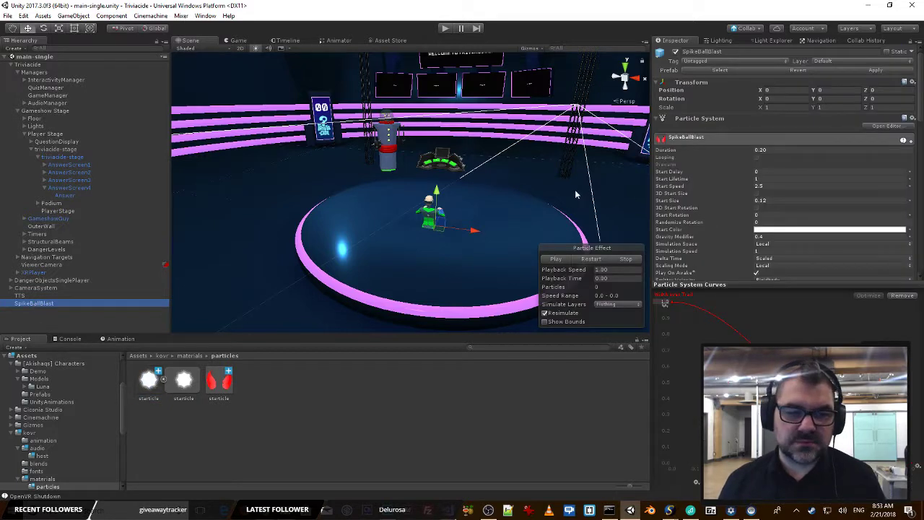
Step: Set the starticle material's albedo color to white (FFFFFFFF)
{"action": "left_click", "coordinate": [226, 392]}
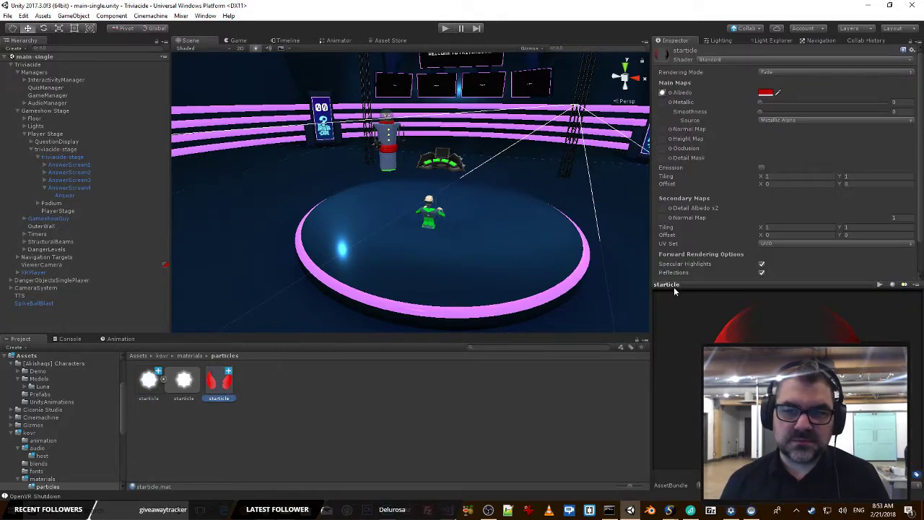
{"action": "left_click", "coordinate": [765, 93]}
{"action": "left_click_drag", "start_coordinate": [346, 174], "coordinate": [294, 137]}
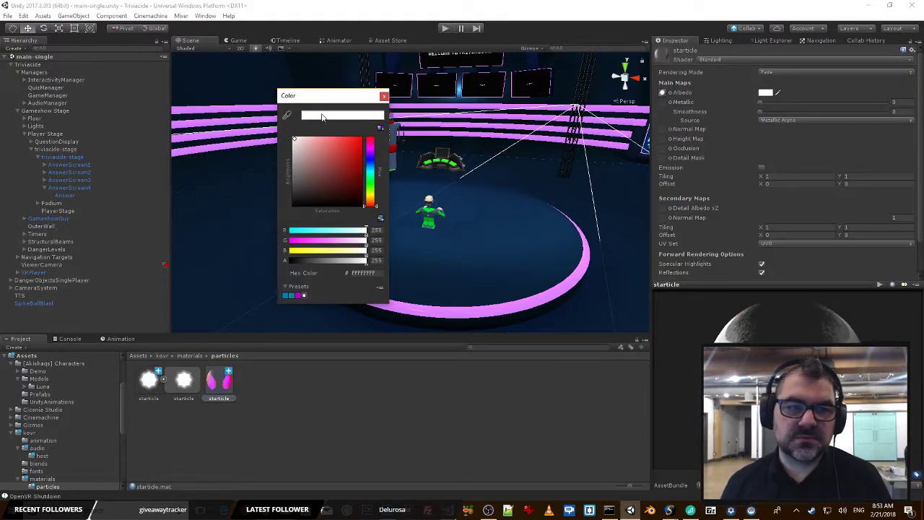
{"action": "left_click", "coordinate": [384, 96]}
Step: Play the SpikeBallBlast effect and view it from a different angle
{"action": "left_click", "coordinate": [35, 303]}
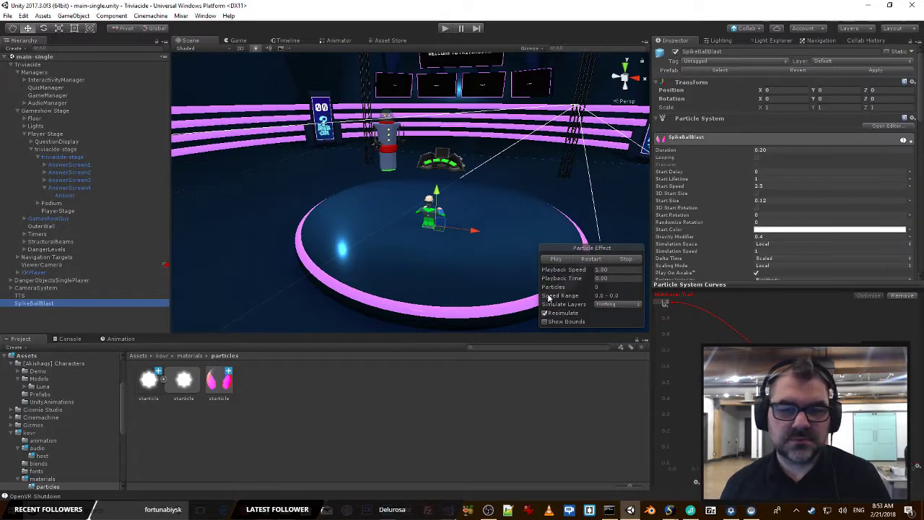
{"action": "left_click", "coordinate": [556, 259]}
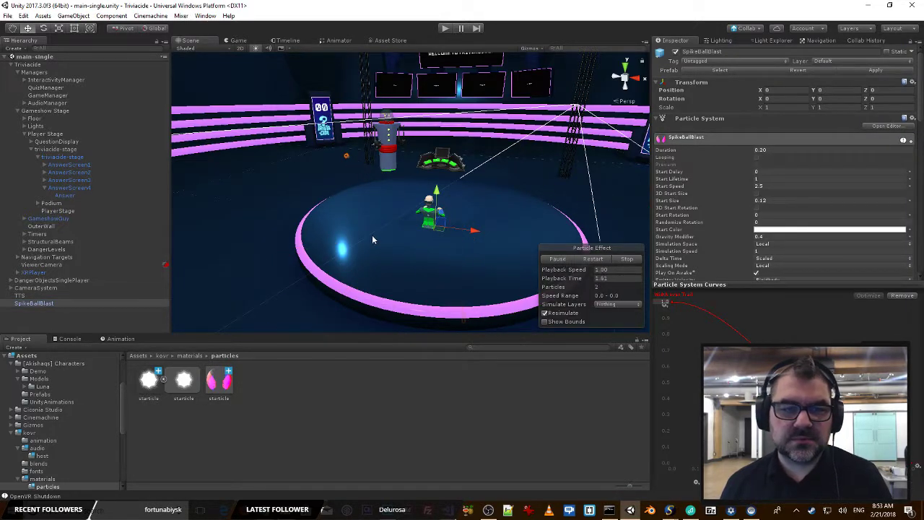
{"action": "right_click_drag", "start_coordinate": [372, 236], "coordinate": [397, 254]}
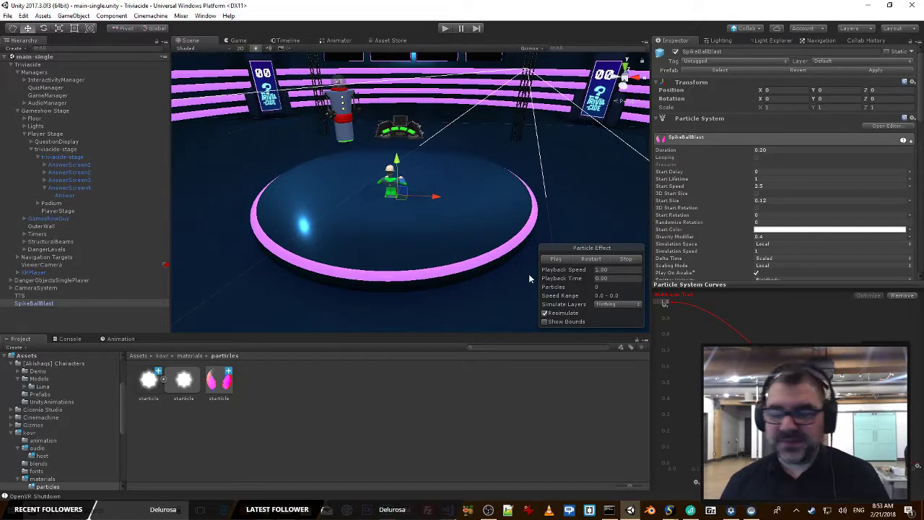
Step: Review the starticle texture's import settings down to the compression options
{"action": "key", "text": "alt+Tab"}
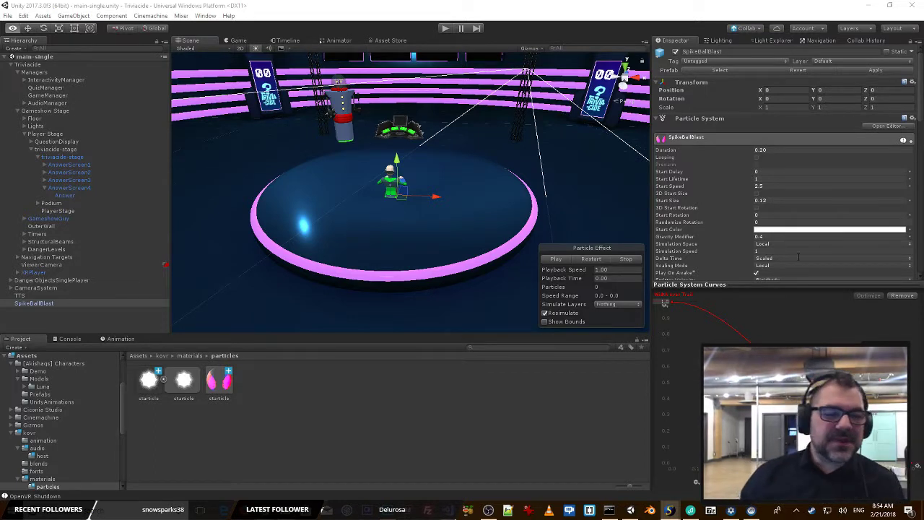
{"action": "left_click", "coordinate": [149, 379]}
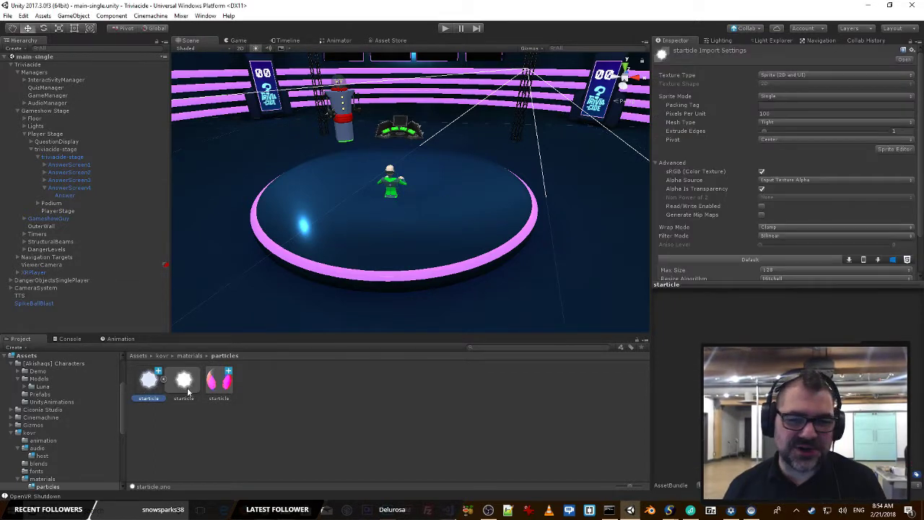
{"action": "scroll", "coordinate": [870, 237], "scroll_direction": "down", "scroll_amount": 3}
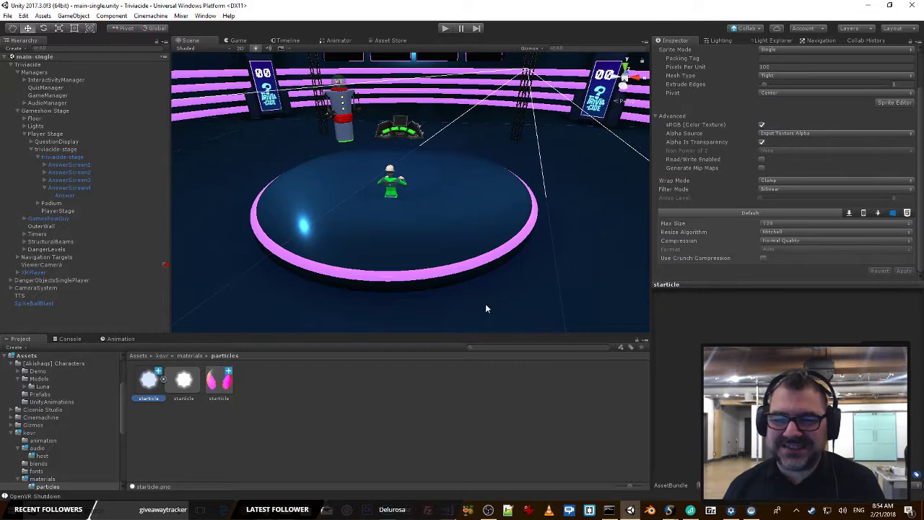
Step: Assign the Triviacide-Logo material to the SpikeBallBlast particle system's renderer
{"action": "left_click", "coordinate": [36, 303]}
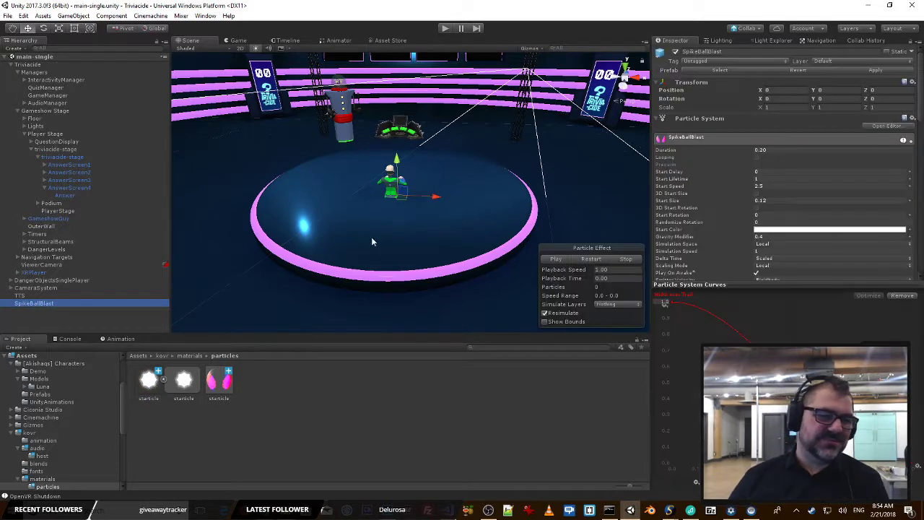
{"action": "scroll", "coordinate": [759, 205], "scroll_direction": "down", "scroll_amount": 10}
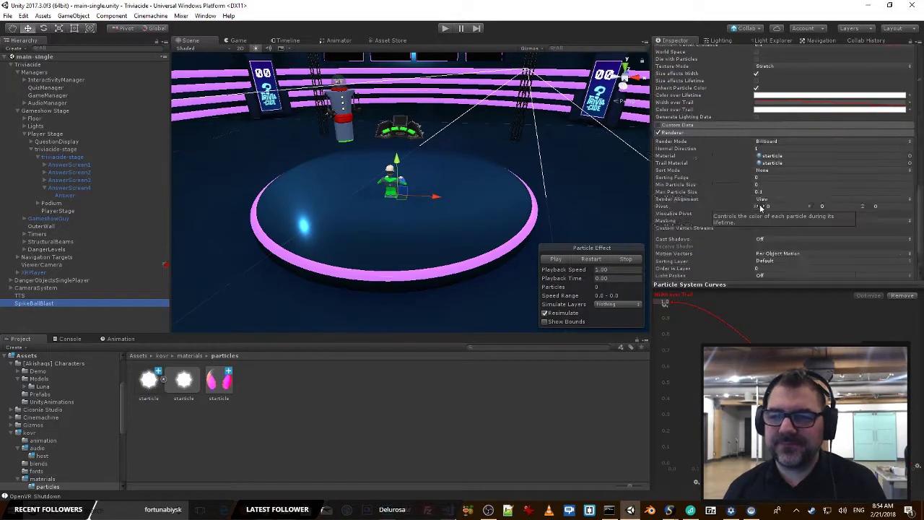
{"action": "scroll", "coordinate": [760, 204], "scroll_direction": "down", "scroll_amount": 3}
{"action": "left_click", "coordinate": [910, 96]}
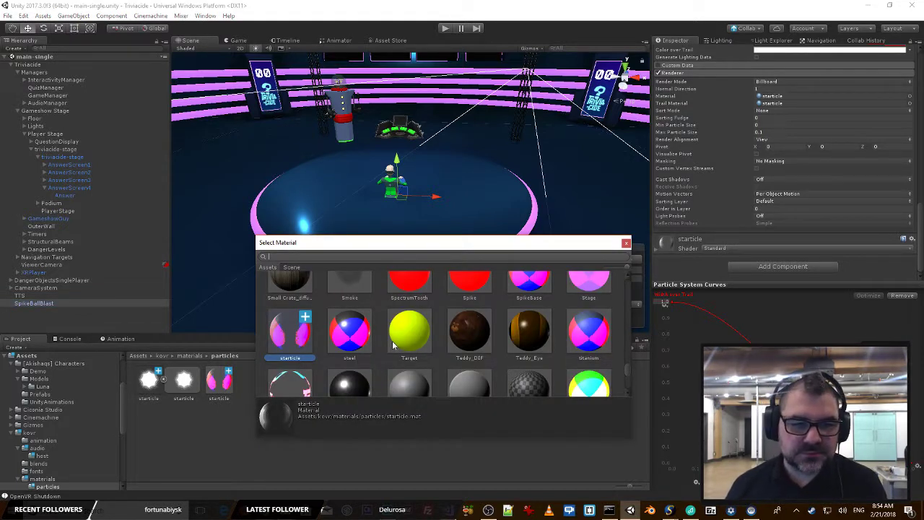
{"action": "scroll", "coordinate": [393, 345], "scroll_direction": "down", "scroll_amount": 2}
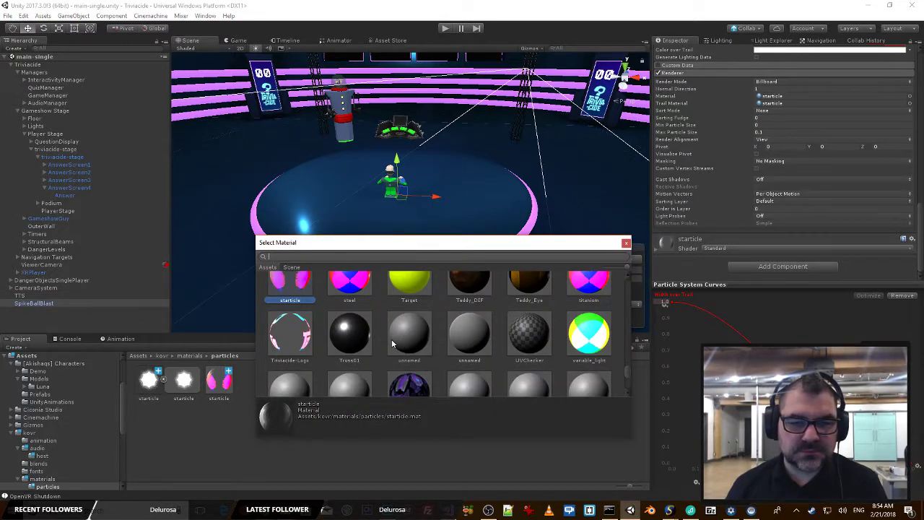
{"action": "scroll", "coordinate": [394, 345], "scroll_direction": "down", "scroll_amount": 1}
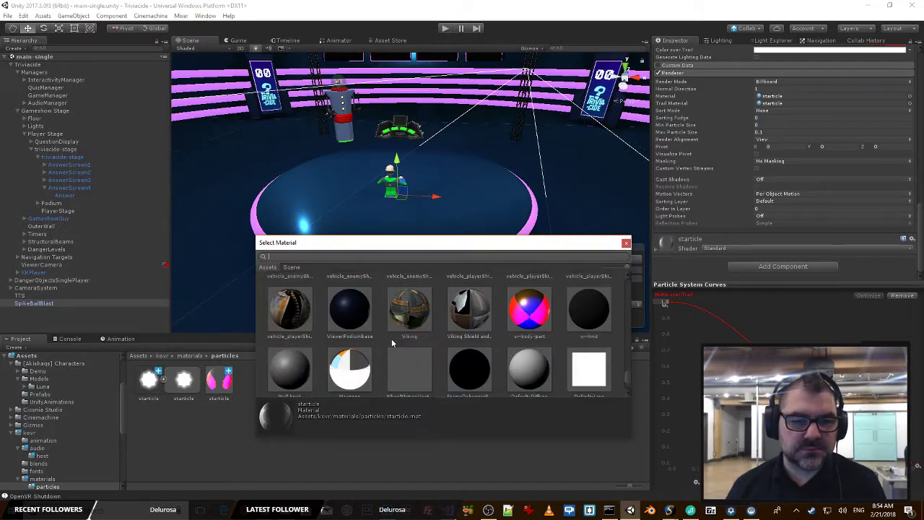
{"action": "left_click", "coordinate": [304, 307]}
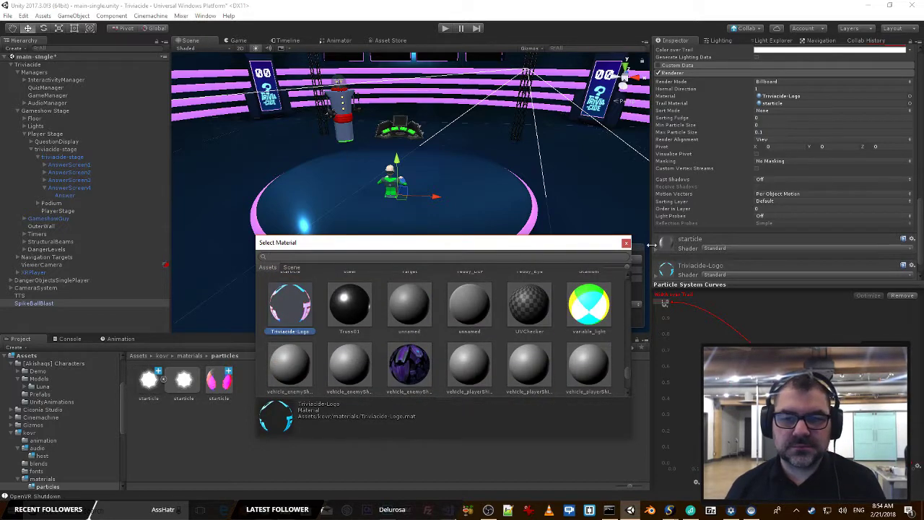
{"action": "left_click", "coordinate": [626, 243]}
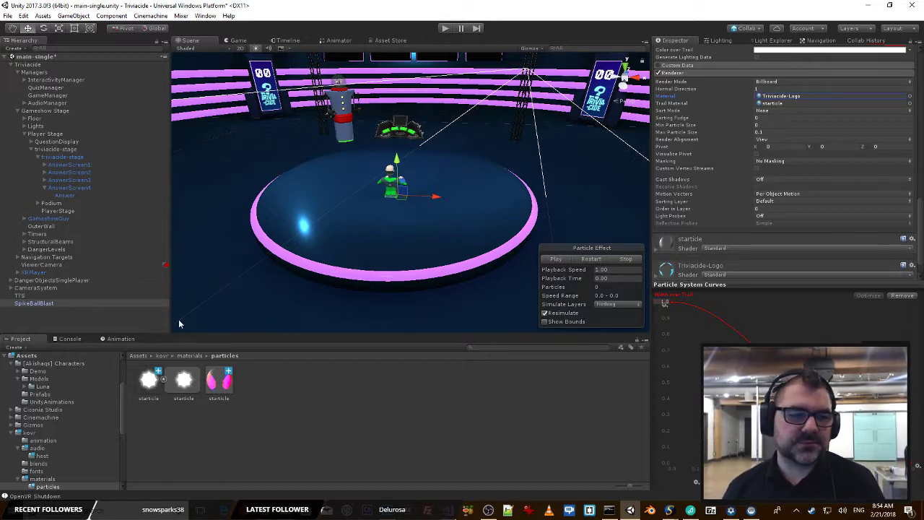
Step: Play the SpikeBallBlast effect and replay it to check how the particles render with the logo material
{"action": "left_click", "coordinate": [557, 260]}
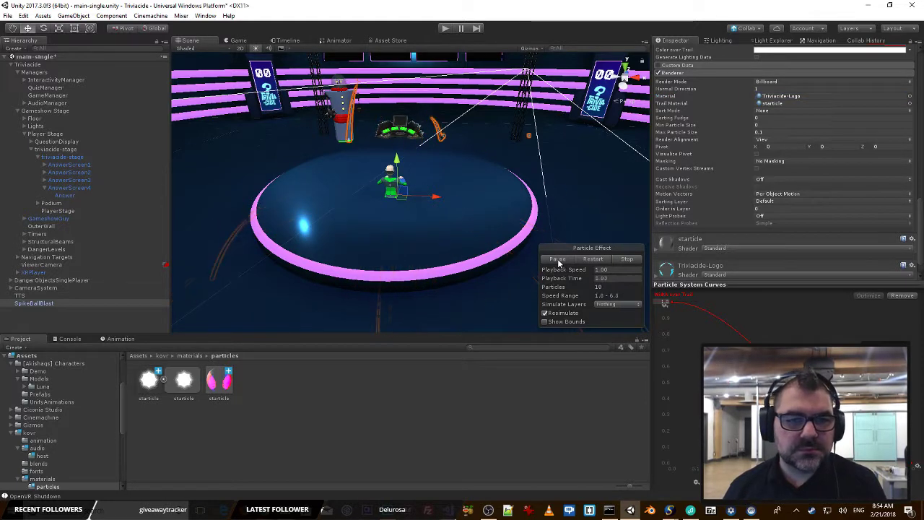
{"action": "left_click", "coordinate": [558, 260]}
{"action": "left_click", "coordinate": [557, 260]}
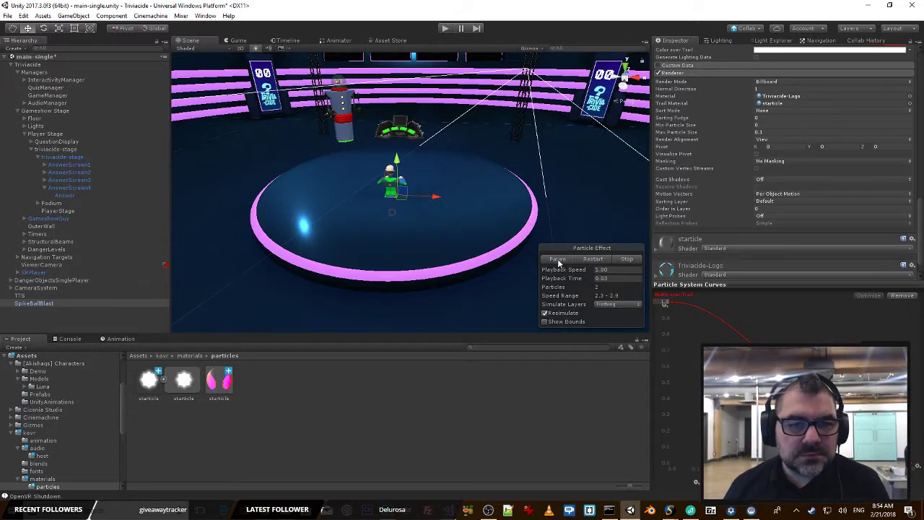
{"action": "left_click", "coordinate": [320, 428]}
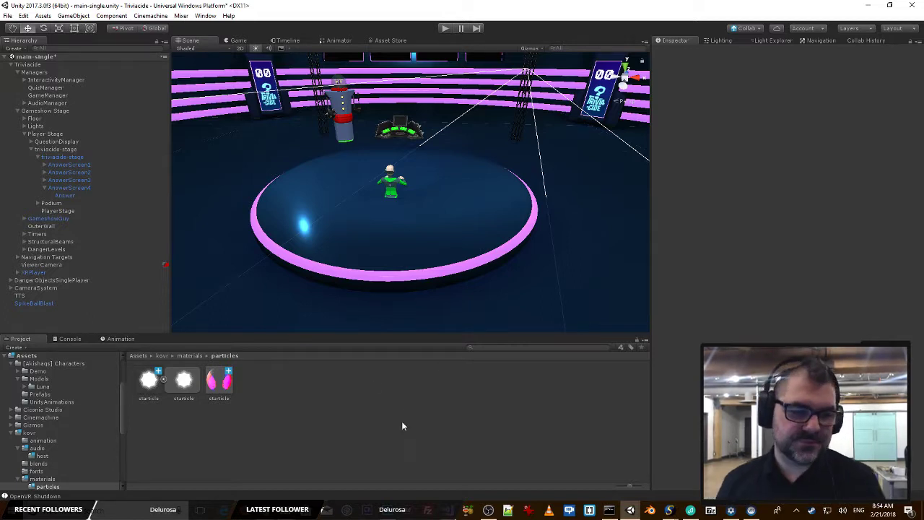
Step: Set the starticle material's rendering mode to Transparent and play the SpikeBallBlast effect
{"action": "left_click", "coordinate": [148, 382]}
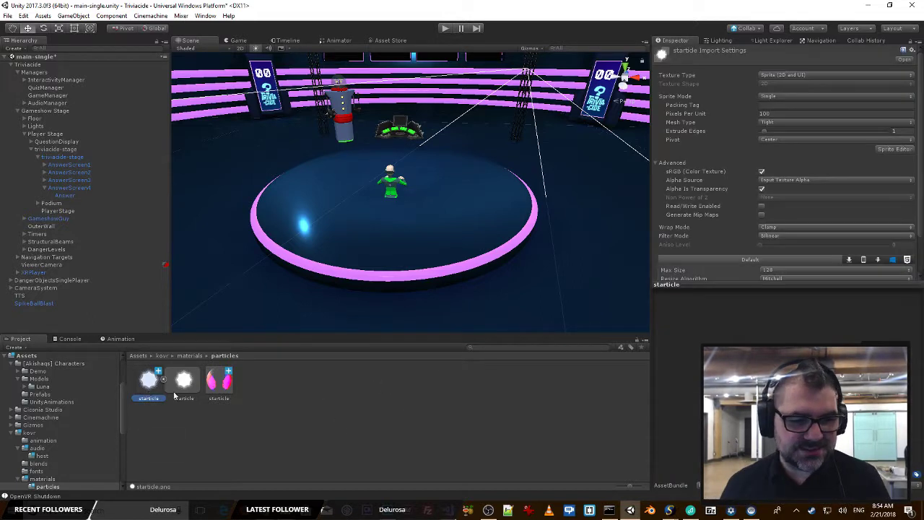
{"action": "left_click", "coordinate": [211, 386]}
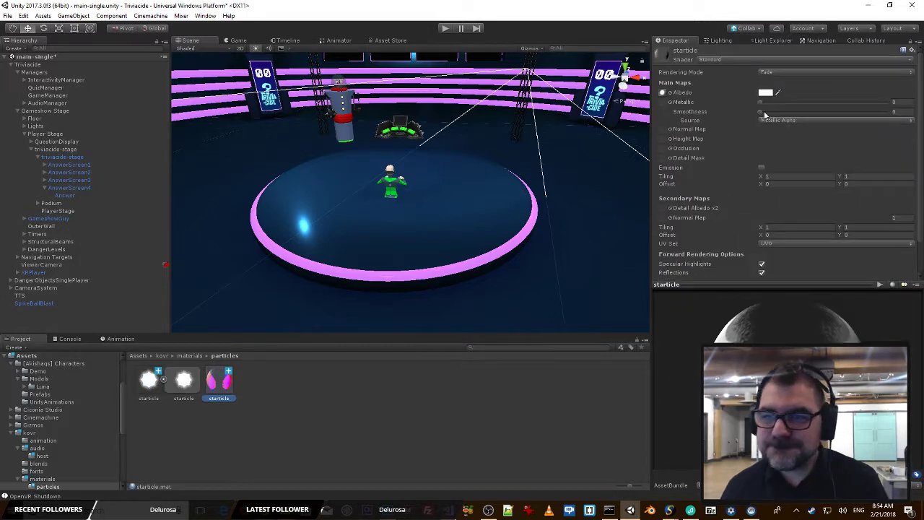
{"action": "left_click", "coordinate": [784, 73]}
{"action": "left_click", "coordinate": [787, 114]}
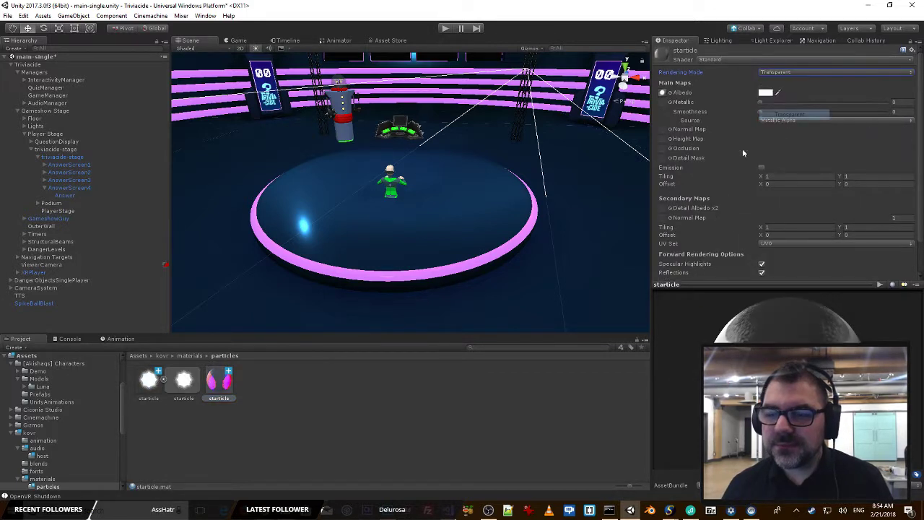
{"action": "left_click", "coordinate": [33, 304]}
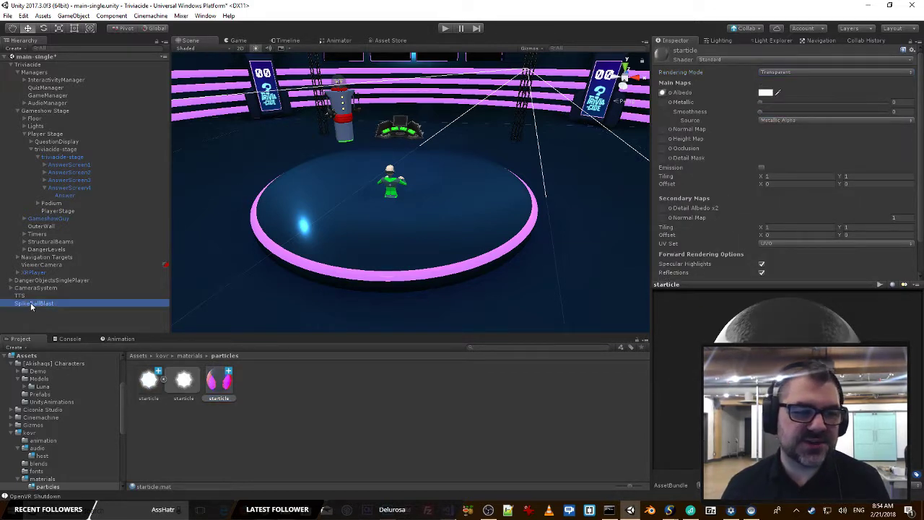
{"action": "left_click", "coordinate": [559, 260]}
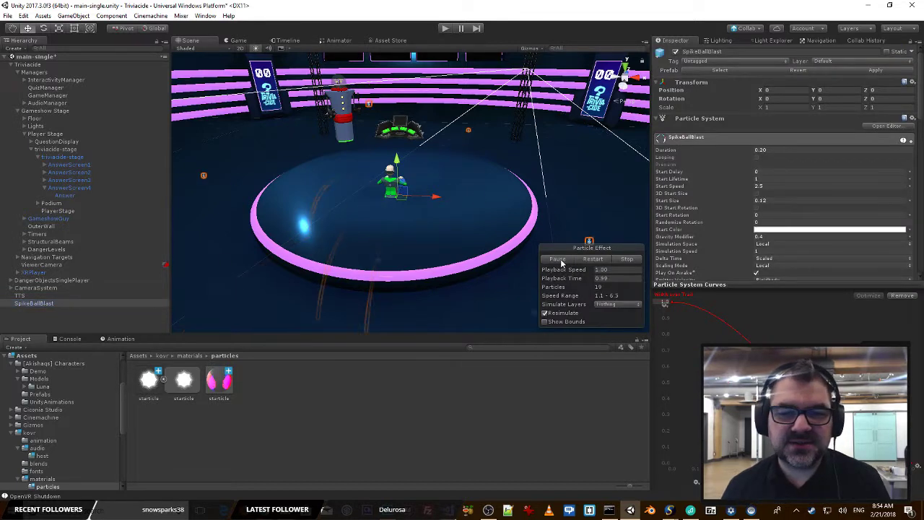
{"action": "left_click", "coordinate": [375, 414]}
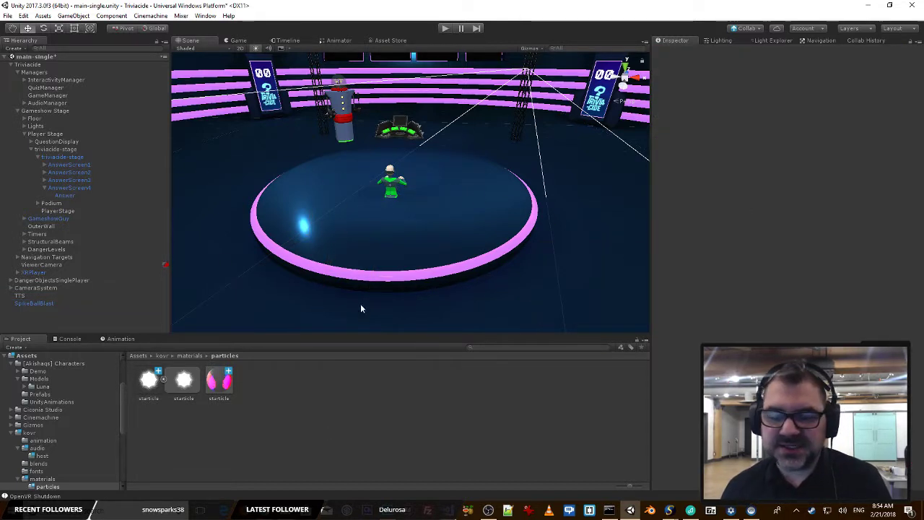
Step: Set the starticle material's rendering mode to Opaque and preview the SpikeBallBlast effect again
{"action": "left_click", "coordinate": [214, 383]}
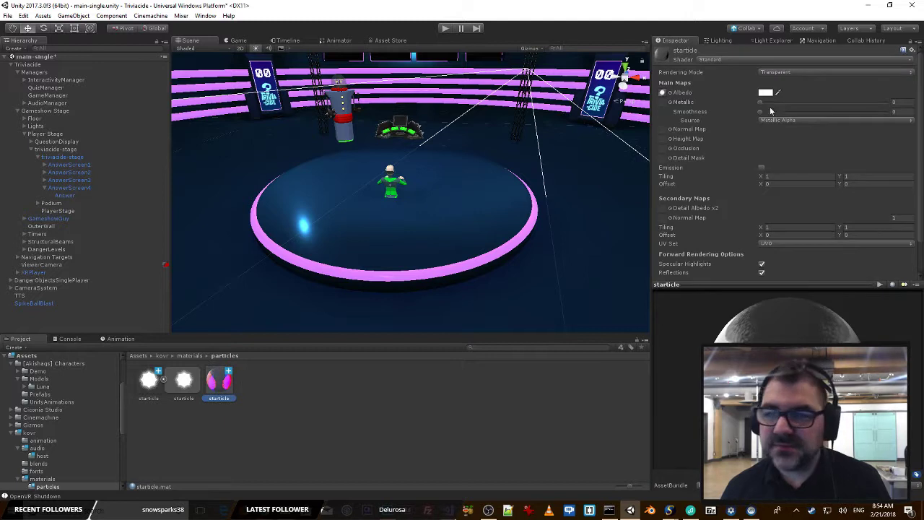
{"action": "left_click", "coordinate": [784, 72]}
{"action": "left_click", "coordinate": [781, 83]}
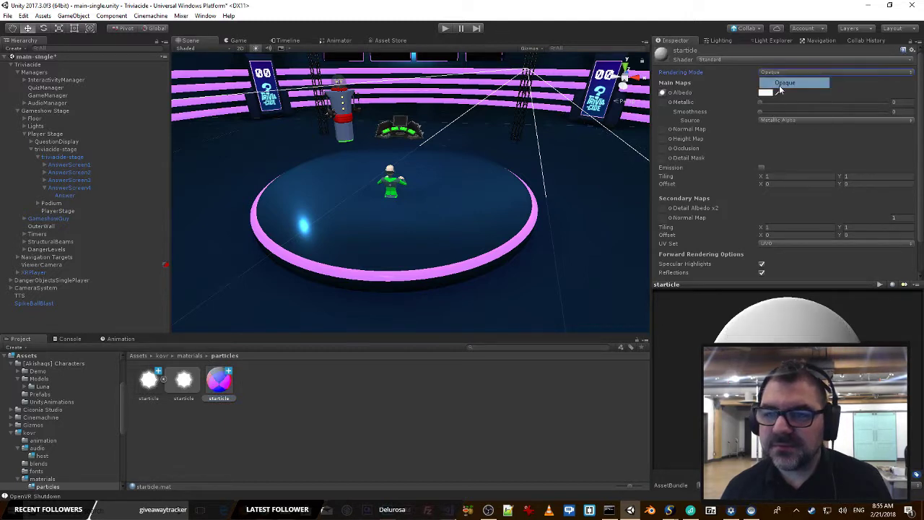
{"action": "left_click", "coordinate": [42, 304]}
{"action": "left_click", "coordinate": [554, 260]}
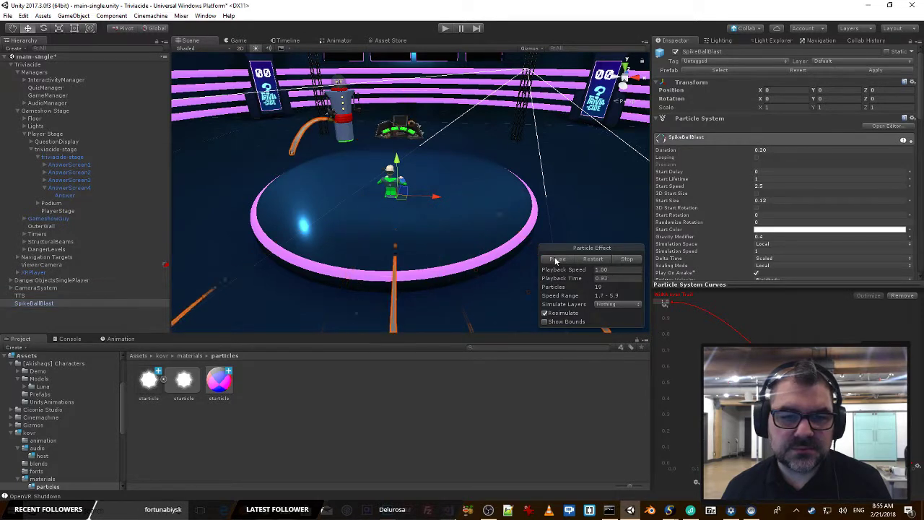
{"action": "left_click", "coordinate": [555, 259]}
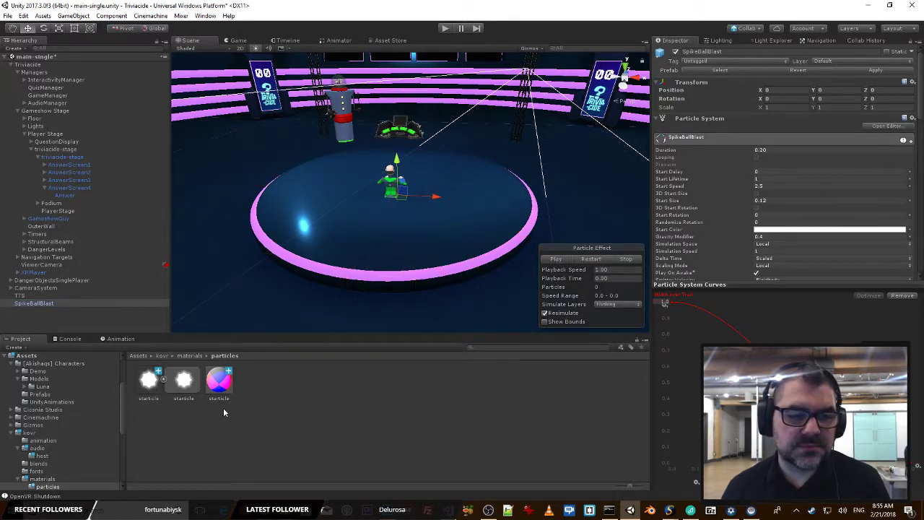
Step: Assign the starticle material back to the SpikeBallBlast renderer's particle material and play the effect
{"action": "scroll", "coordinate": [741, 212], "scroll_direction": "down", "scroll_amount": 5}
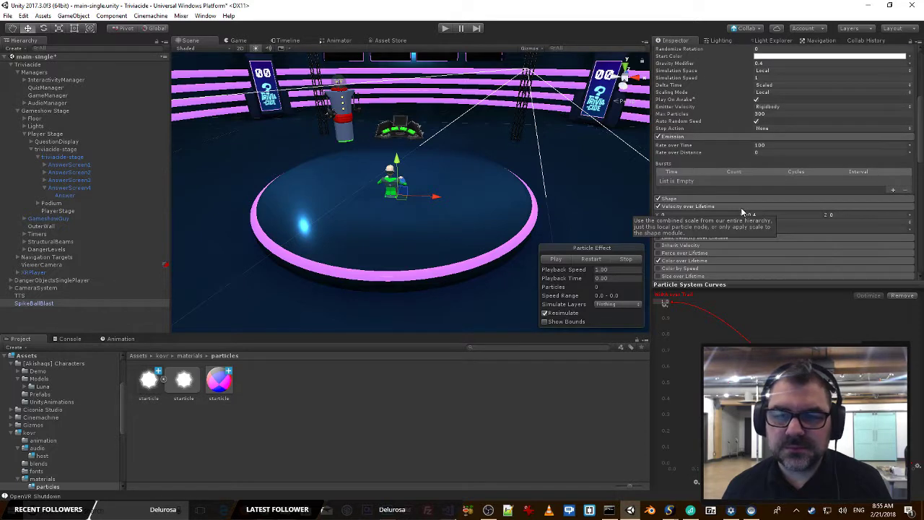
{"action": "scroll", "coordinate": [810, 182], "scroll_direction": "down", "scroll_amount": 15}
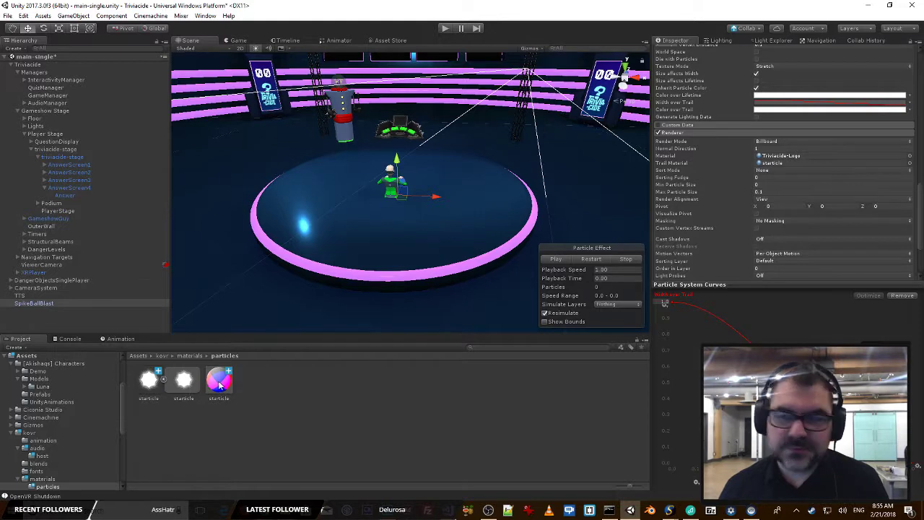
{"action": "left_click", "coordinate": [772, 156]}
{"action": "left_click_drag", "start_coordinate": [771, 156], "coordinate": [771, 157]}
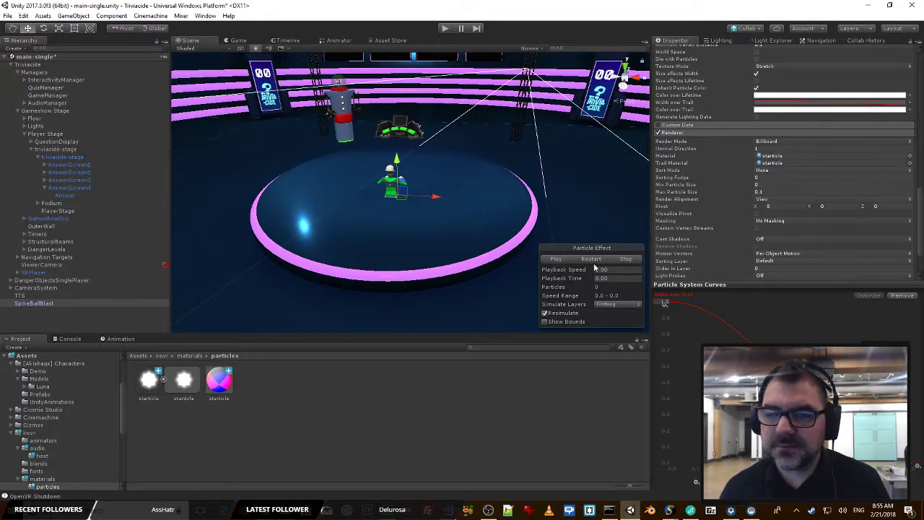
{"action": "left_click", "coordinate": [557, 259]}
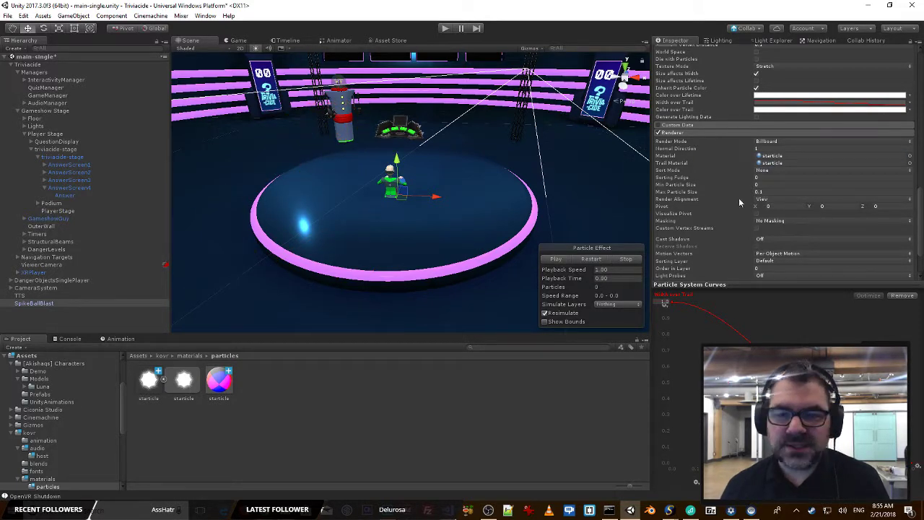
Step: Enable emission on the starticle material and set its emission color to white
{"action": "left_click", "coordinate": [219, 380]}
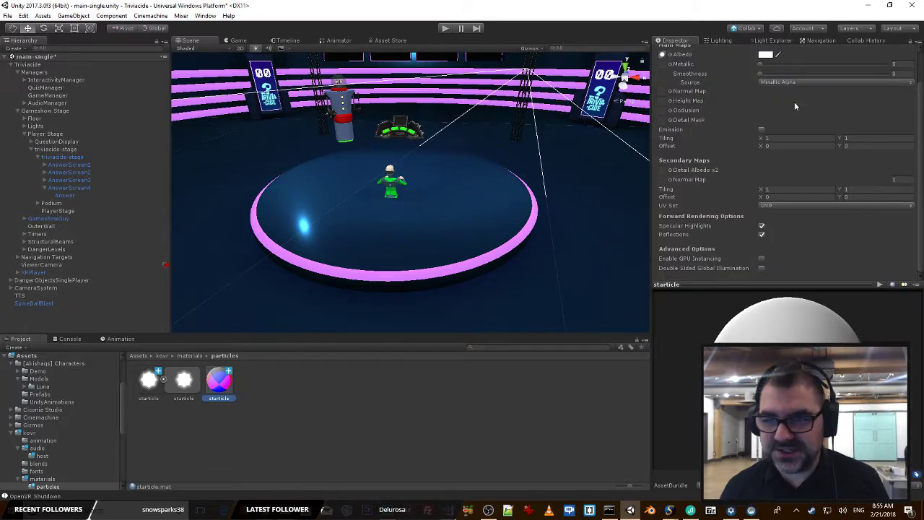
{"action": "scroll", "coordinate": [809, 90], "scroll_direction": "up", "scroll_amount": 2}
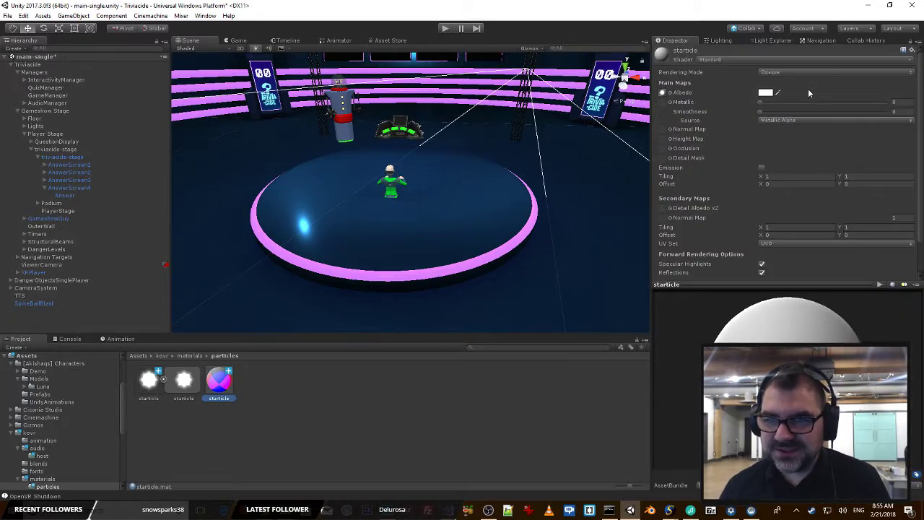
{"action": "left_click", "coordinate": [761, 168]}
{"action": "left_click", "coordinate": [764, 177]}
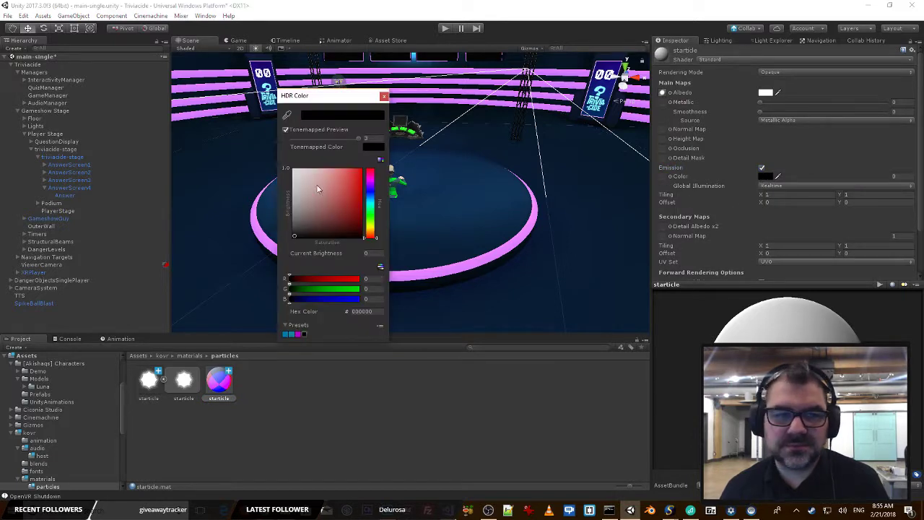
{"action": "left_click_drag", "start_coordinate": [317, 185], "coordinate": [293, 168]}
{"action": "left_click", "coordinate": [385, 96]}
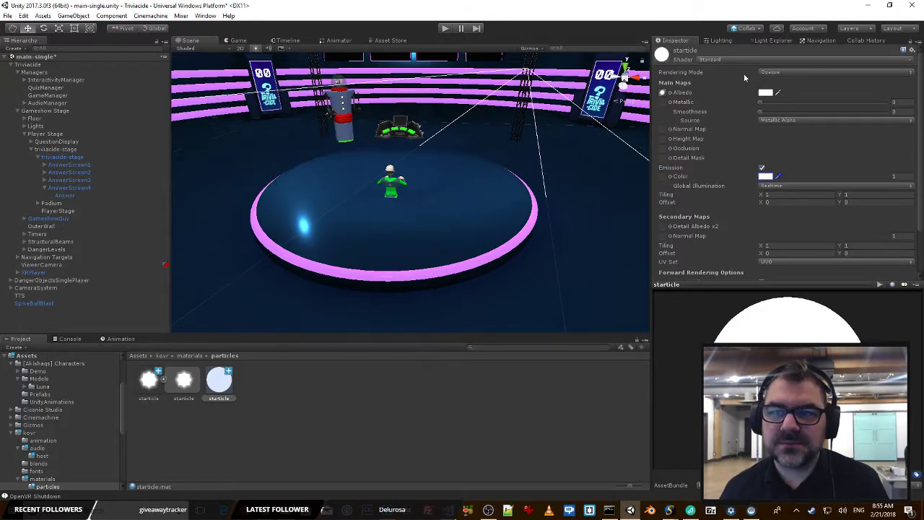
Step: Set the starticle material's rendering mode to Fade and play the SpikeBallBlast effect
{"action": "left_click", "coordinate": [767, 72]}
{"action": "left_click", "coordinate": [780, 104]}
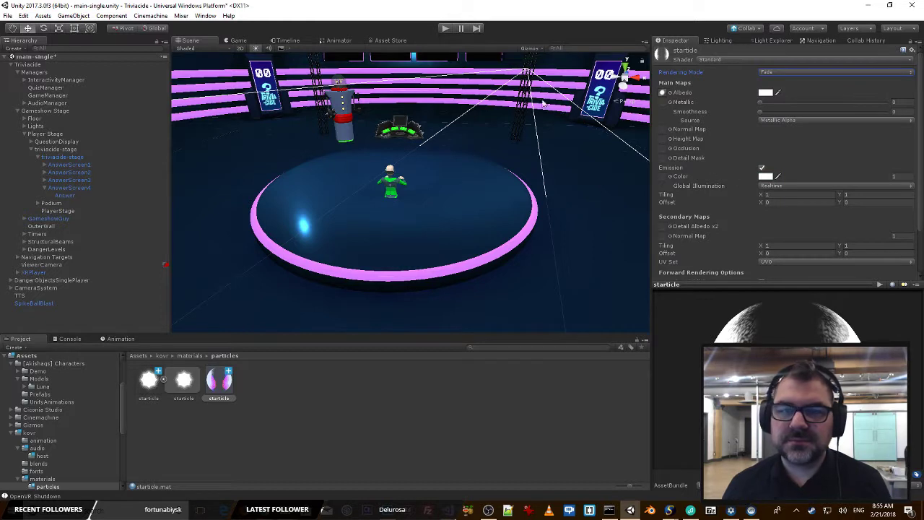
{"action": "left_click", "coordinate": [33, 303]}
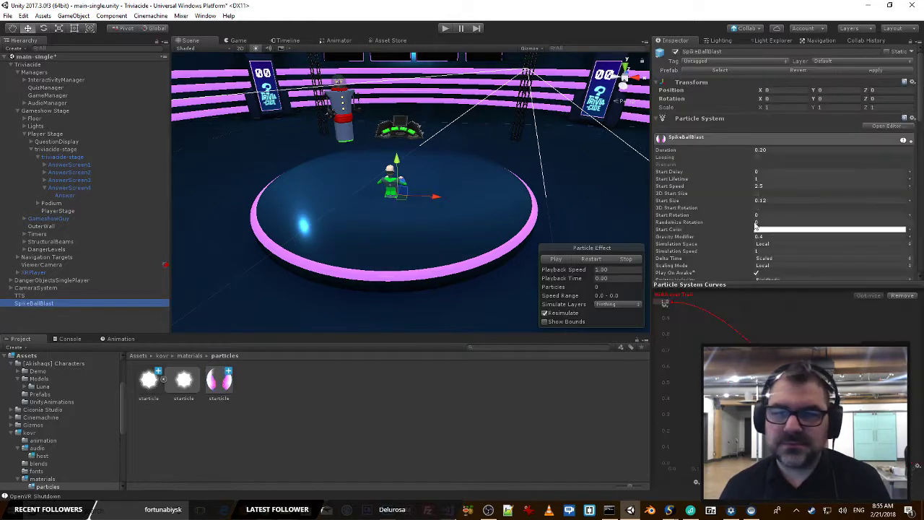
{"action": "left_click", "coordinate": [556, 258]}
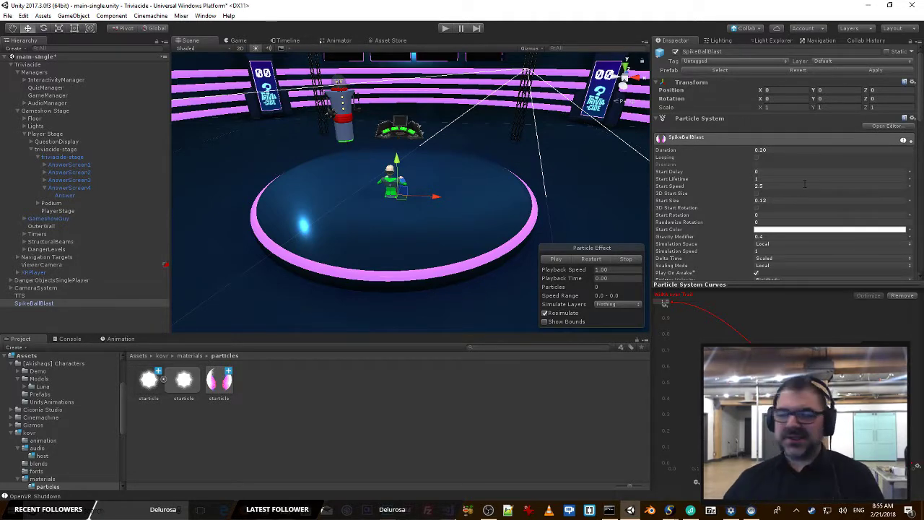
Step: Switch to Chrome and read the Stack Overflow answer on changing Unity's default particle, down to the shader selection
{"action": "key", "text": "alt+Tab"}
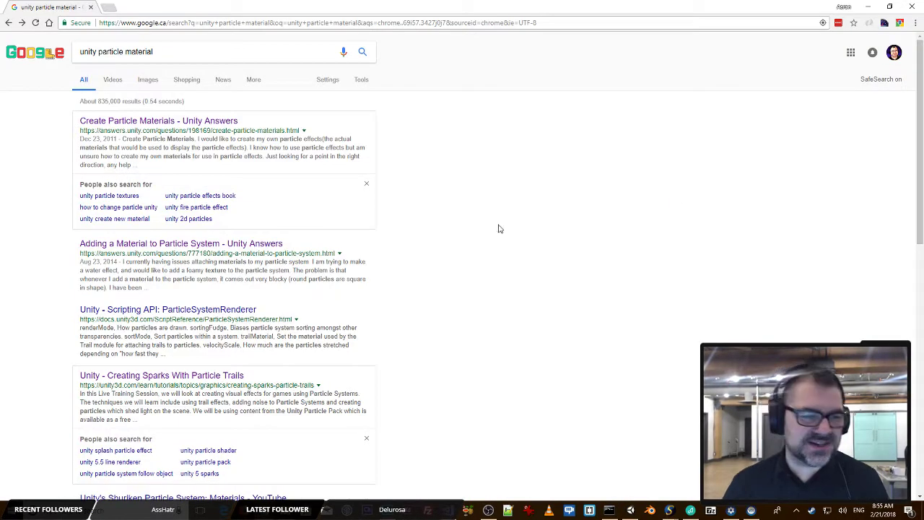
{"action": "scroll", "coordinate": [498, 229], "scroll_direction": "down", "scroll_amount": 5}
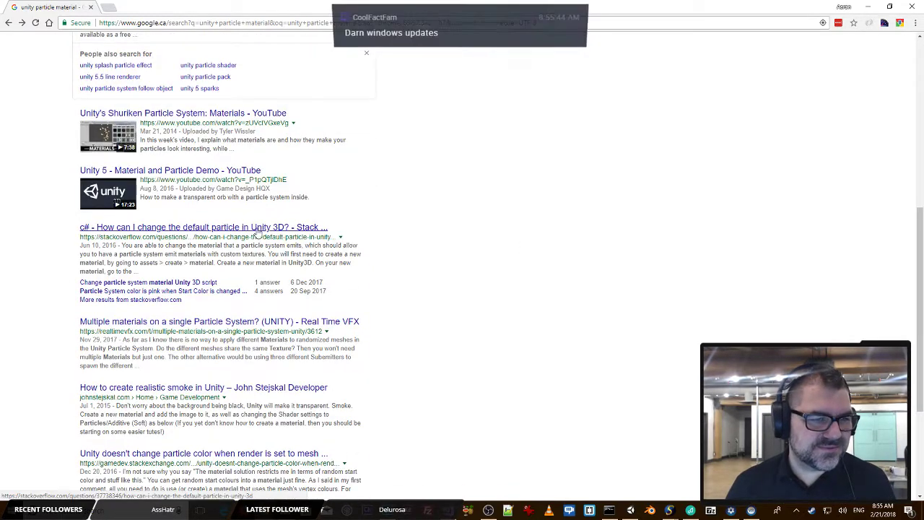
{"action": "left_click", "coordinate": [287, 227]}
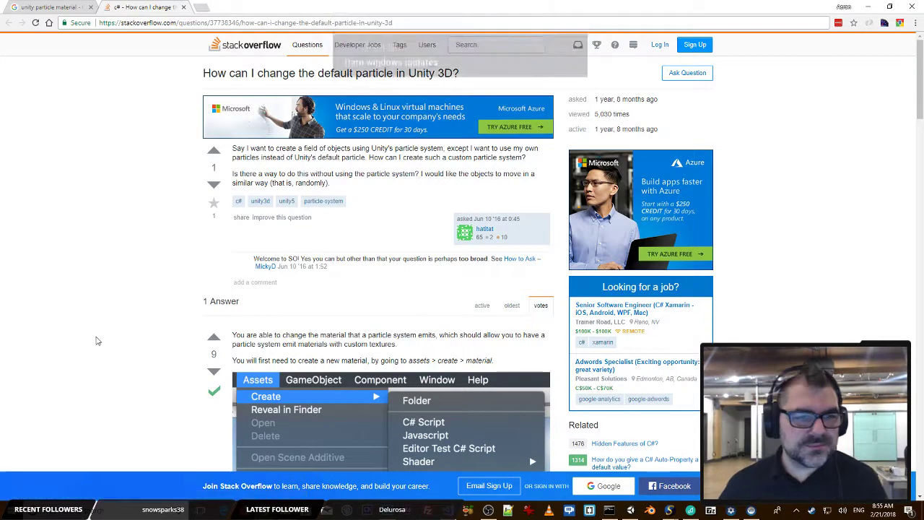
{"action": "scroll", "coordinate": [96, 333], "scroll_direction": "down", "scroll_amount": 3}
{"action": "scroll", "coordinate": [96, 333], "scroll_direction": "down", "scroll_amount": 3}
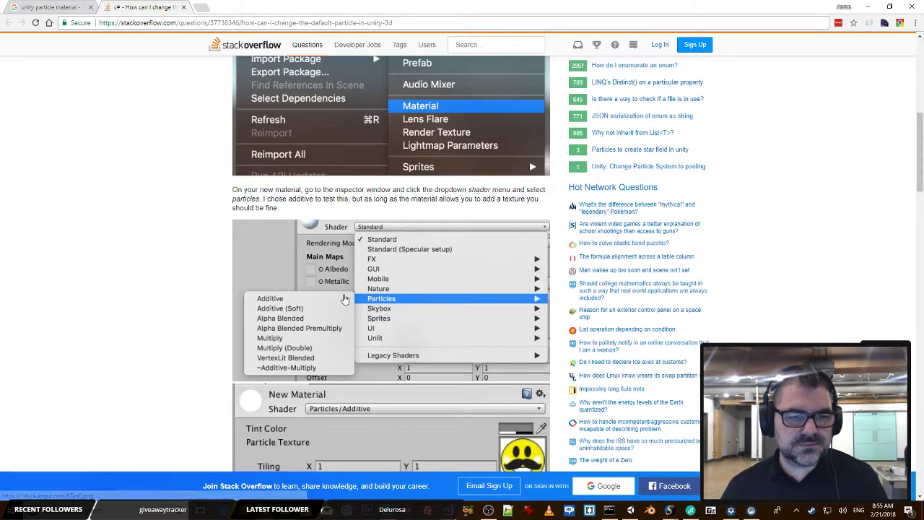
Step: Switch back to Unity and delete the existing starticle material from the particles folder
{"action": "key", "text": "alt+Tab"}
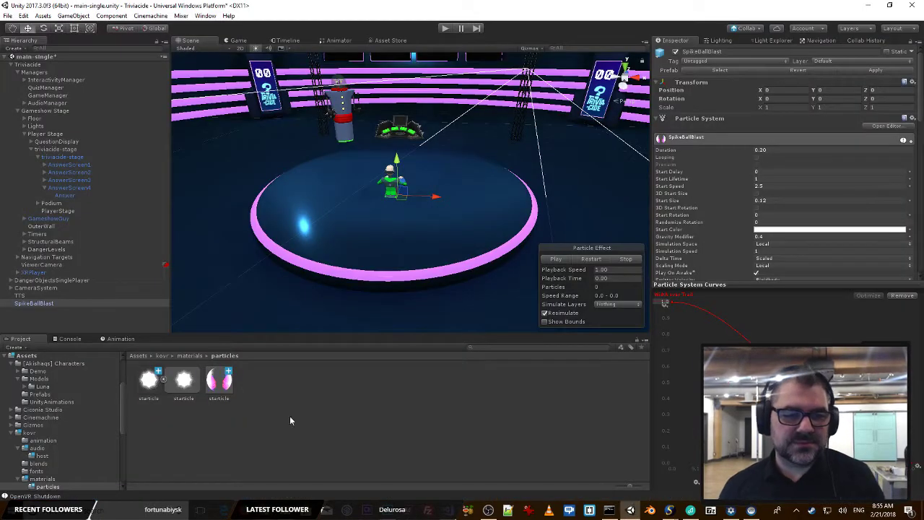
{"action": "left_click", "coordinate": [219, 381]}
{"action": "key", "text": "Delete"}
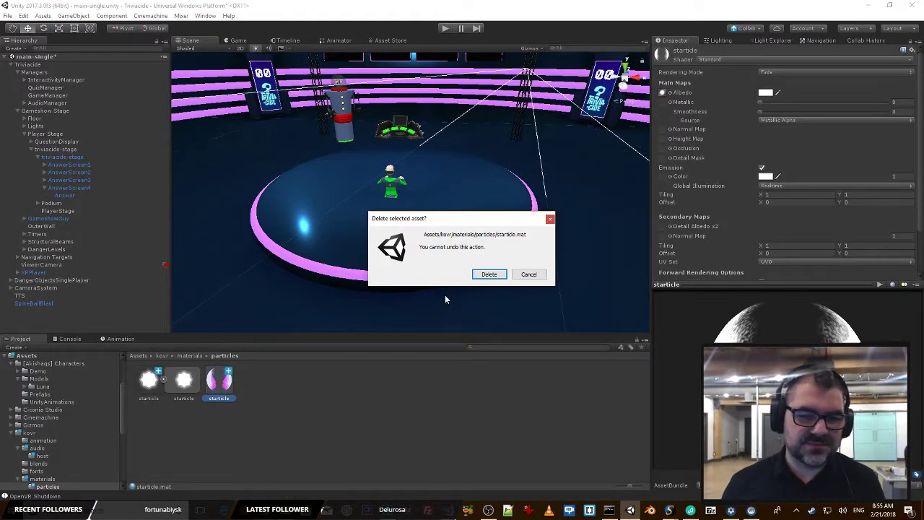
{"action": "left_click", "coordinate": [477, 279]}
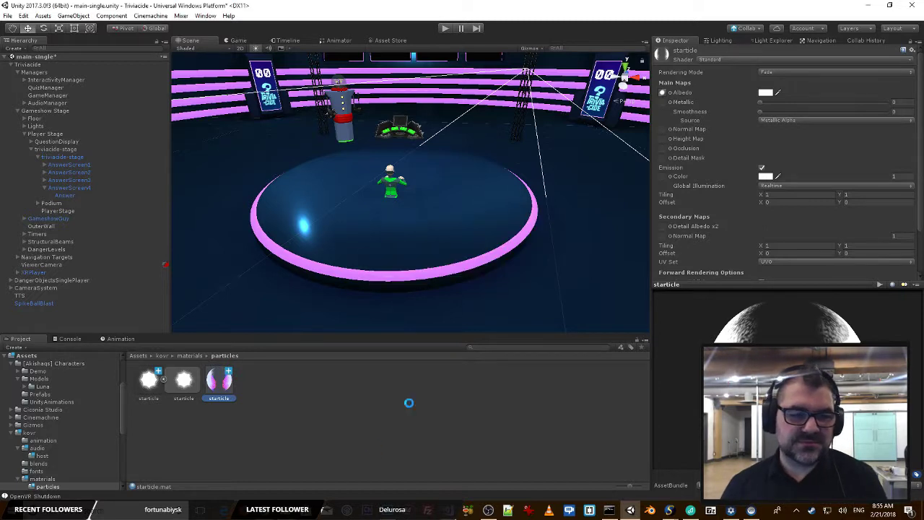
Step: Create a new material named starticle in the particles folder
{"action": "right_click", "coordinate": [263, 429]}
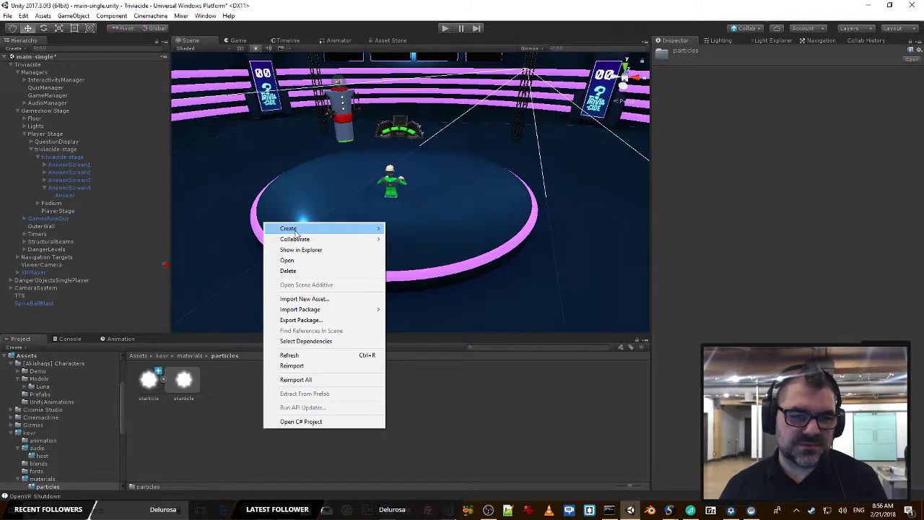
{"action": "mouse_move", "coordinate": [325, 228]}
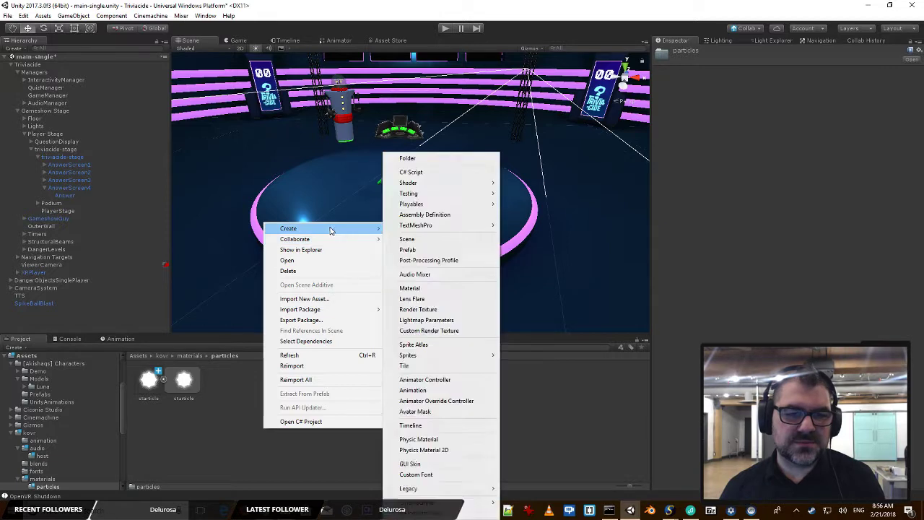
{"action": "left_click", "coordinate": [457, 292]}
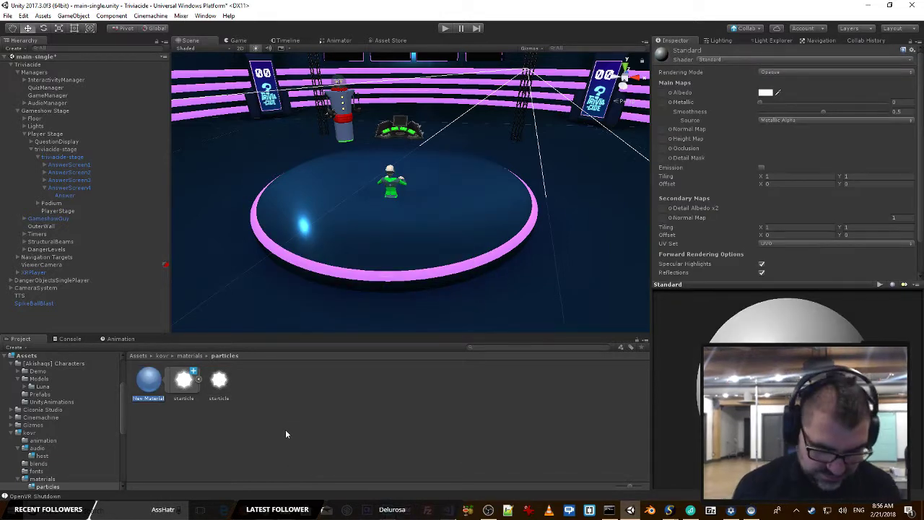
{"action": "type", "text": "starticle"}
{"action": "key", "text": "Return"}
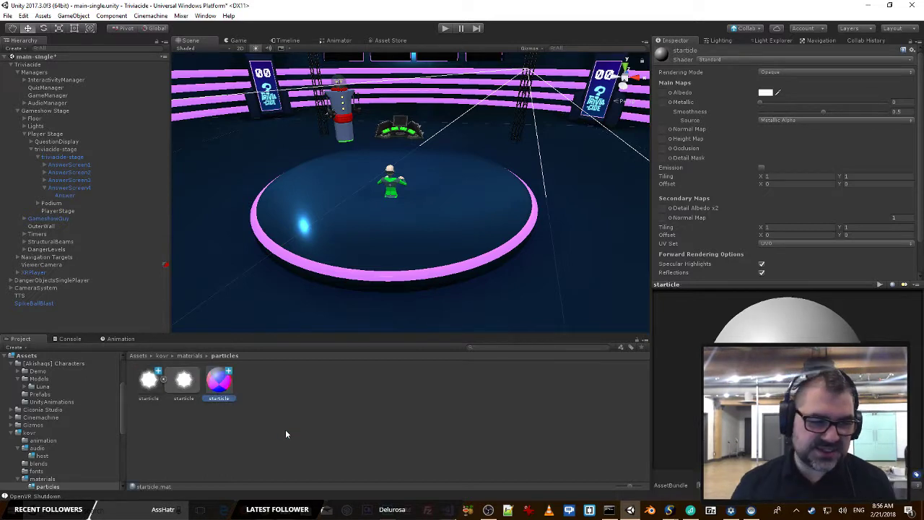
Step: Set the new starticle material's shader to Particles/Additive and assign the starticle image as its particle texture
{"action": "left_click", "coordinate": [744, 60]}
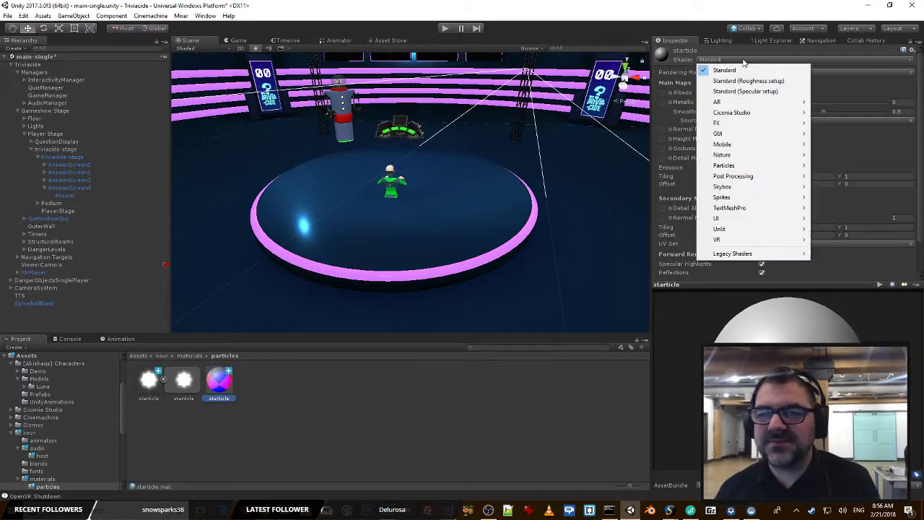
{"action": "mouse_move", "coordinate": [749, 168]}
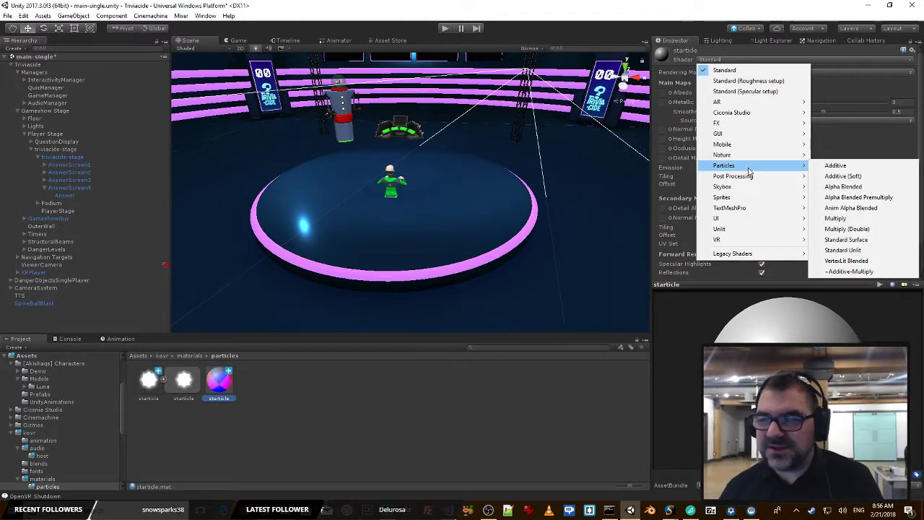
{"action": "left_click", "coordinate": [855, 166]}
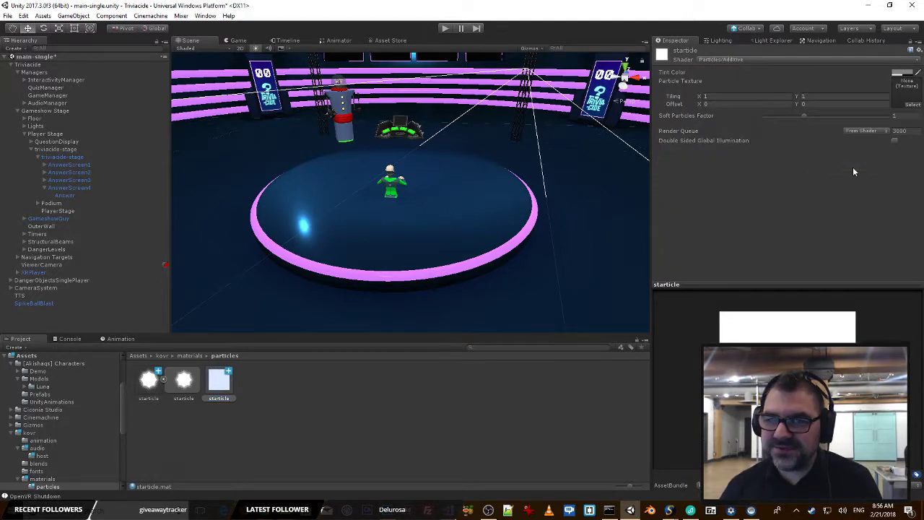
{"action": "left_click_drag", "start_coordinate": [147, 390], "coordinate": [897, 96]}
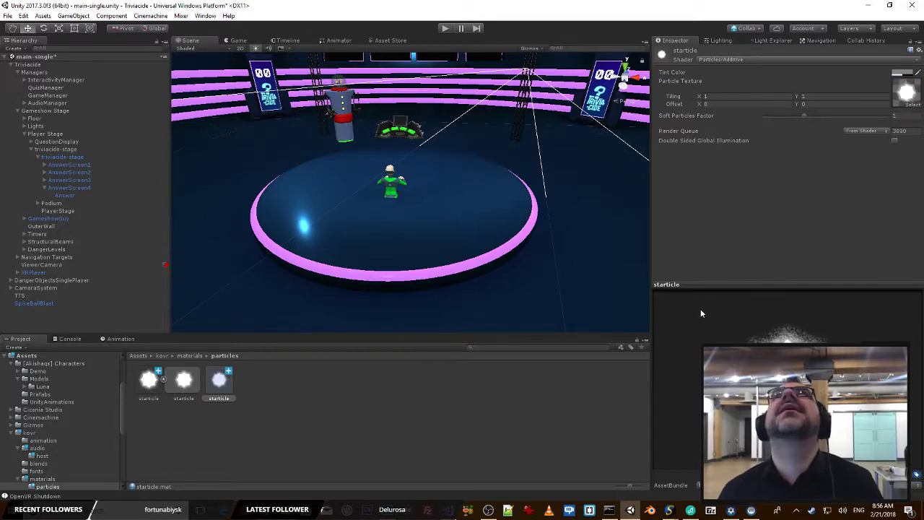
{"action": "left_click", "coordinate": [304, 440]}
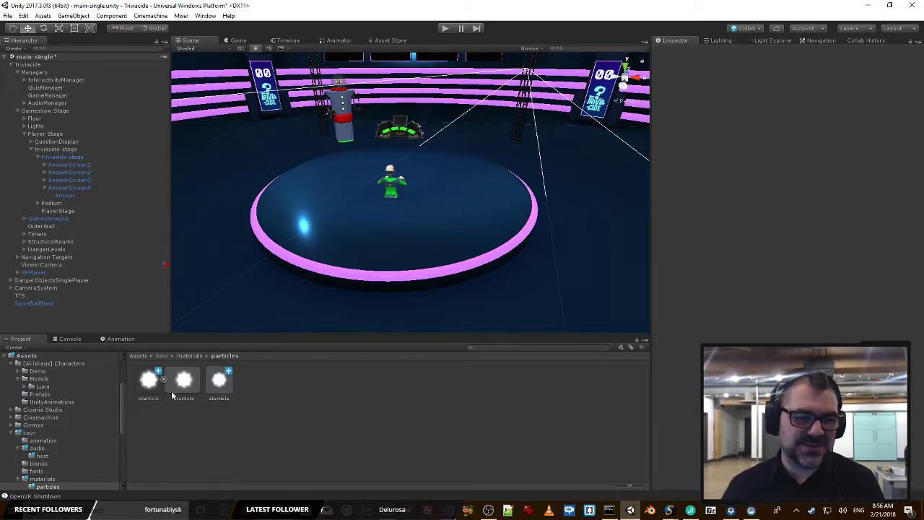
Step: Assign the new starticle material as both the Material and Trail Material of the SpikeBallBlast renderer
{"action": "left_click", "coordinate": [51, 301]}
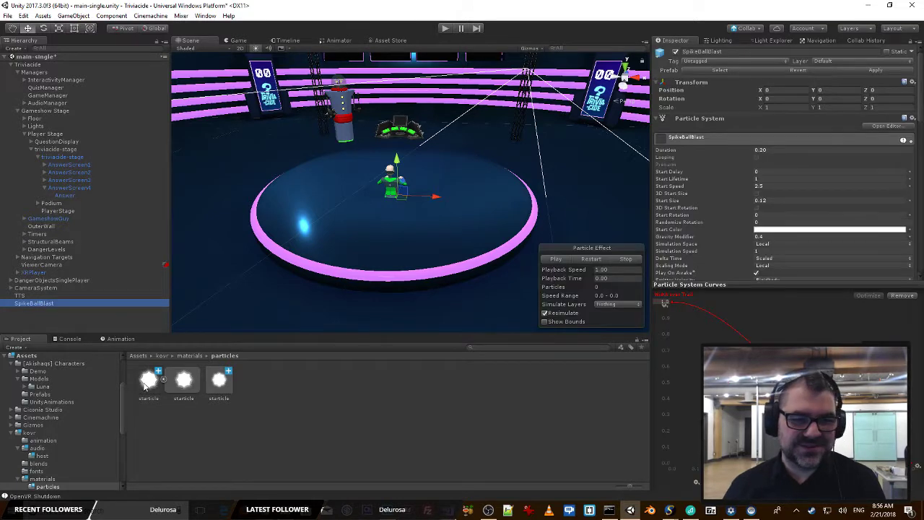
{"action": "scroll", "coordinate": [794, 200], "scroll_direction": "down", "scroll_amount": 3}
{"action": "scroll", "coordinate": [792, 206], "scroll_direction": "down", "scroll_amount": 10}
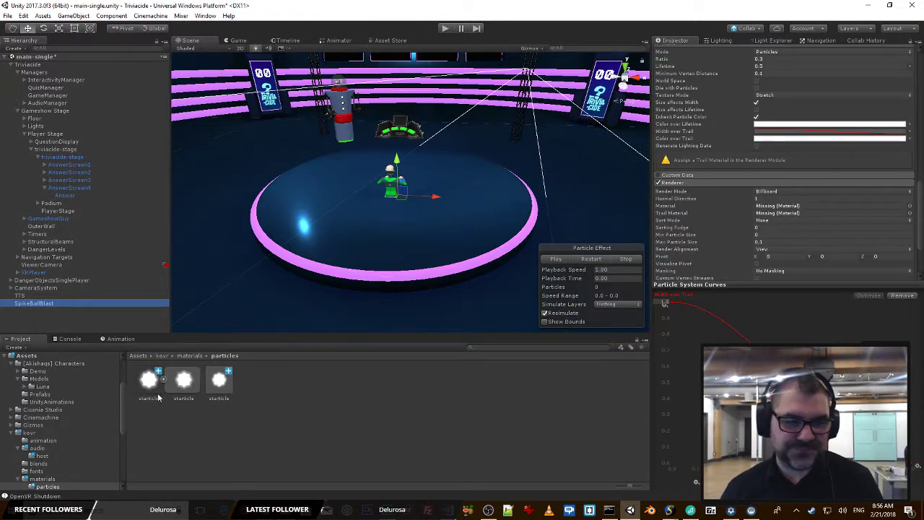
{"action": "left_click", "coordinate": [221, 383]}
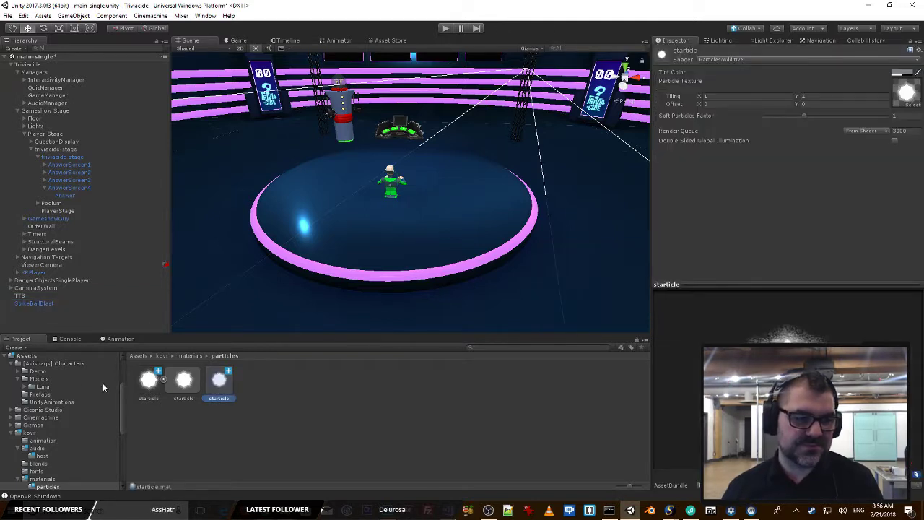
{"action": "left_click", "coordinate": [54, 304]}
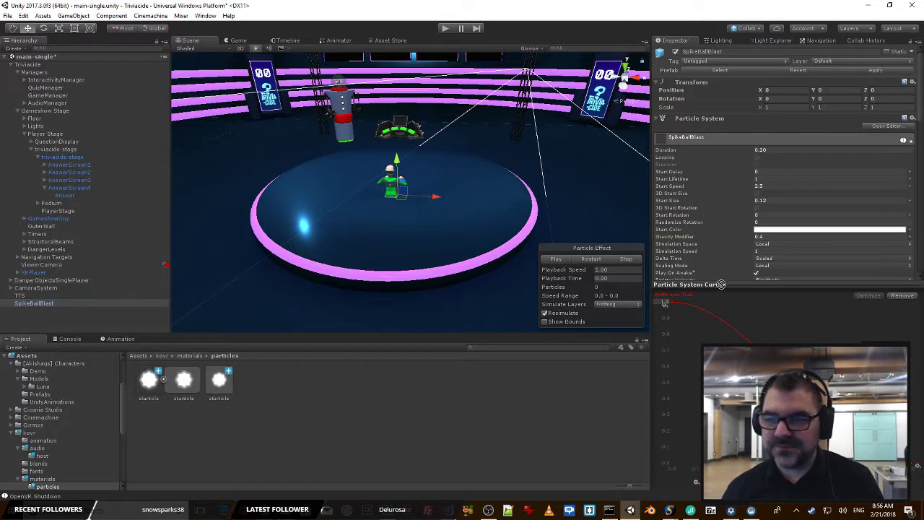
{"action": "scroll", "coordinate": [814, 148], "scroll_direction": "down", "scroll_amount": 1}
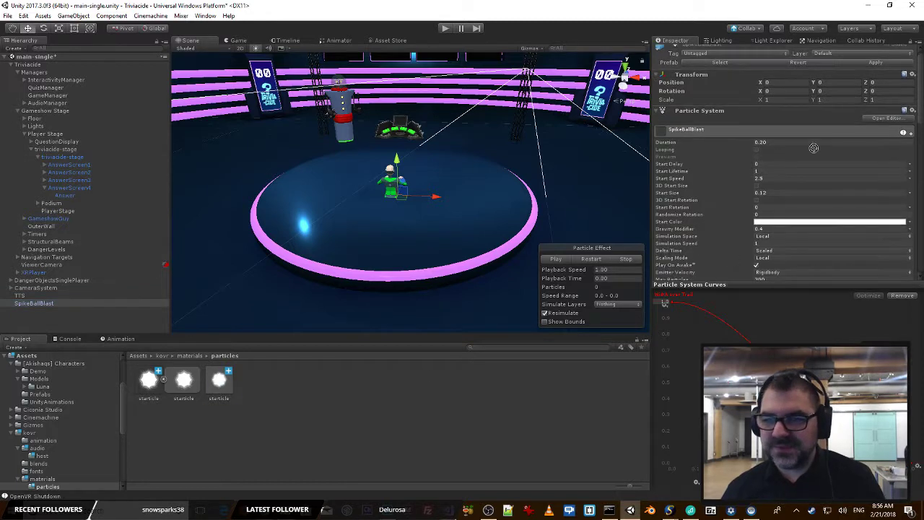
{"action": "left_click", "coordinate": [218, 393]}
{"action": "left_click", "coordinate": [48, 304]}
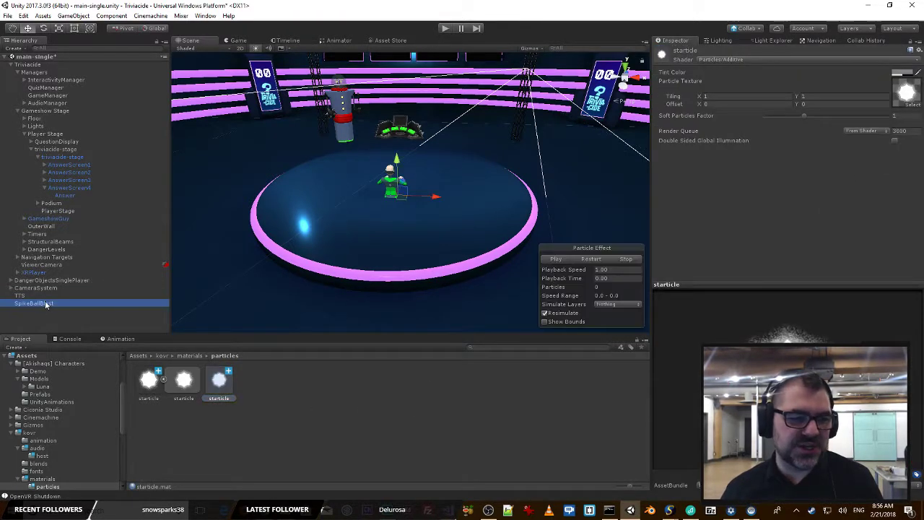
{"action": "scroll", "coordinate": [768, 253], "scroll_direction": "down", "scroll_amount": 10}
{"action": "scroll", "coordinate": [767, 252], "scroll_direction": "down", "scroll_amount": 10}
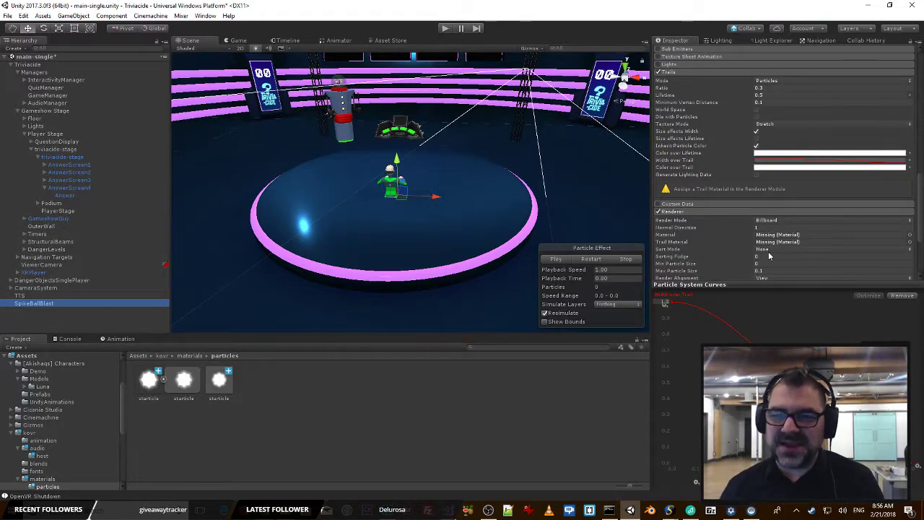
{"action": "left_click_drag", "start_coordinate": [219, 380], "coordinate": [777, 122]}
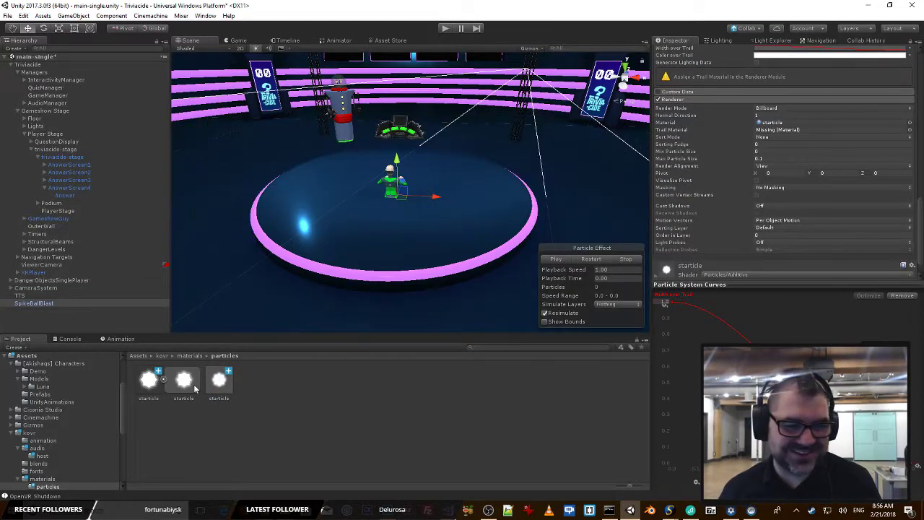
{"action": "left_click_drag", "start_coordinate": [219, 379], "coordinate": [775, 130]}
Step: Play the SpikeBallBlast effect in the scene to check the new material, then deselect it
{"action": "left_click", "coordinate": [556, 259]}
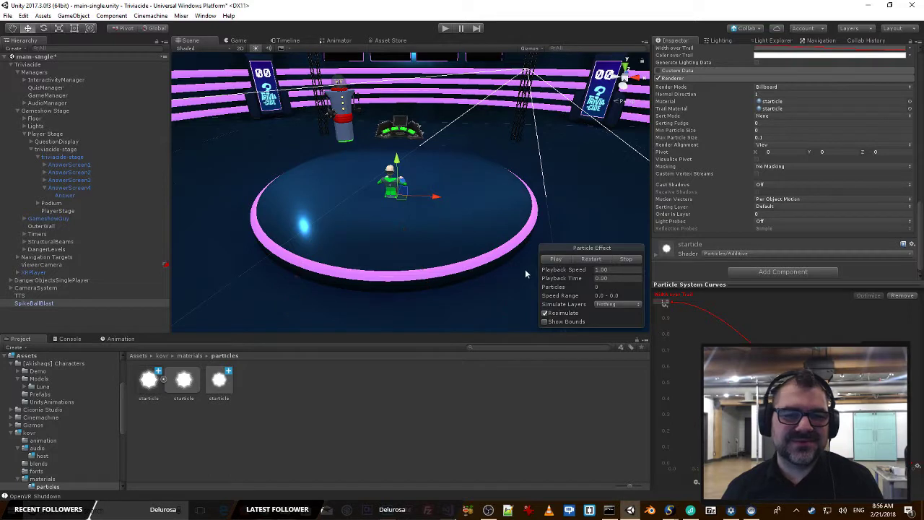
{"action": "left_click", "coordinate": [561, 260]}
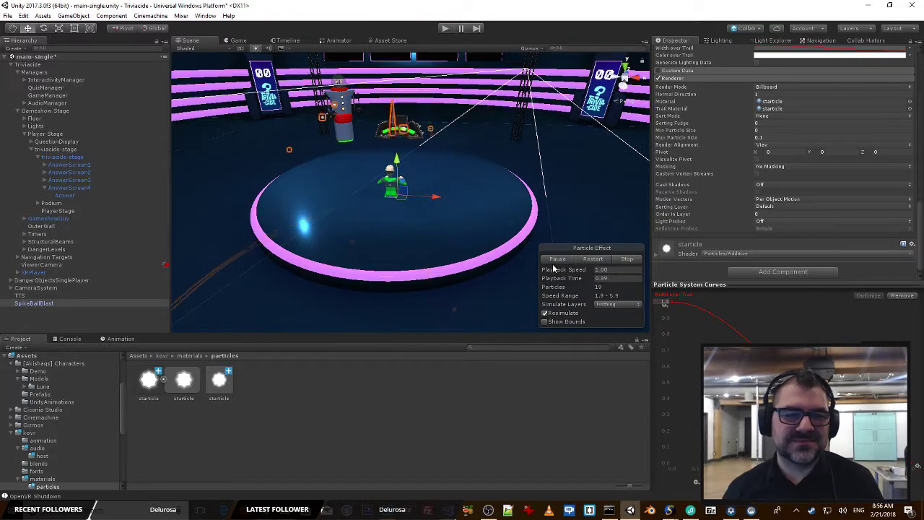
{"action": "left_click", "coordinate": [597, 280]}
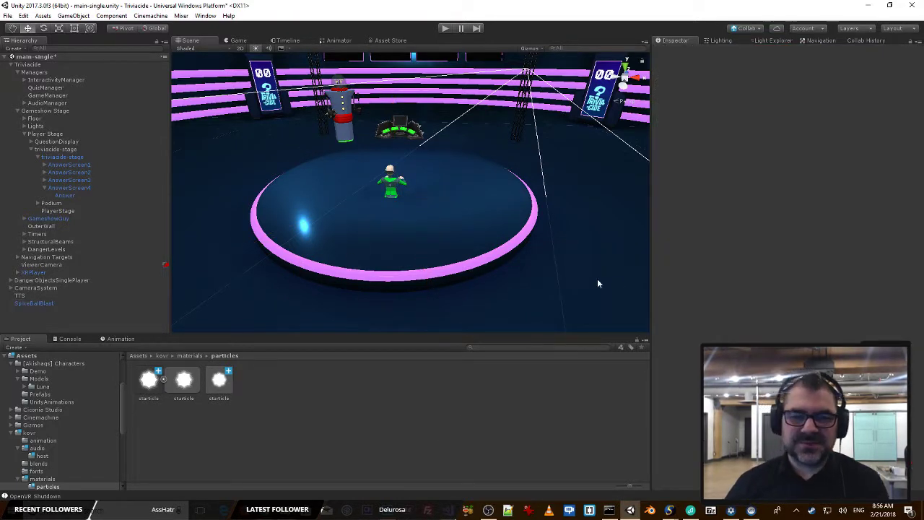
Step: Open SpikeBallBlast's Color over Lifetime gradient and move the red color stop from the start to just over a third of the way along
{"action": "left_click", "coordinate": [40, 303]}
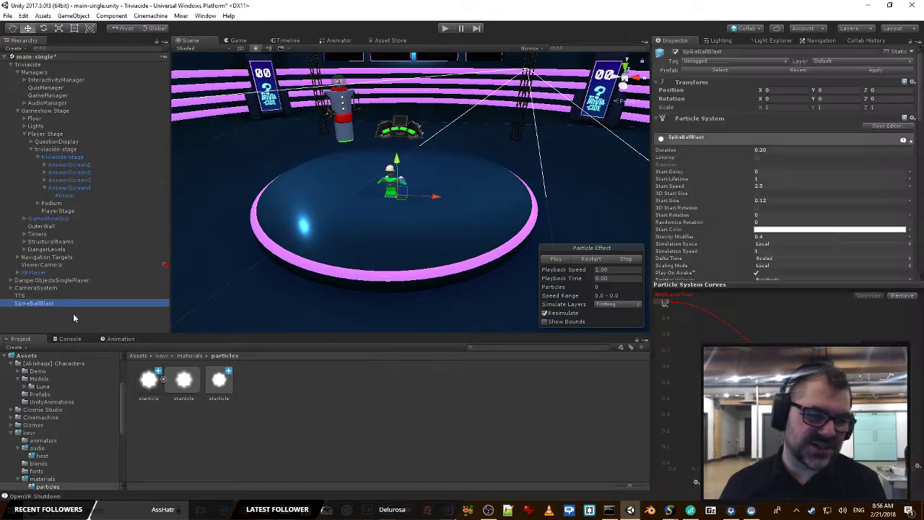
{"action": "scroll", "coordinate": [788, 240], "scroll_direction": "down", "scroll_amount": 2}
{"action": "scroll", "coordinate": [788, 235], "scroll_direction": "down", "scroll_amount": 10}
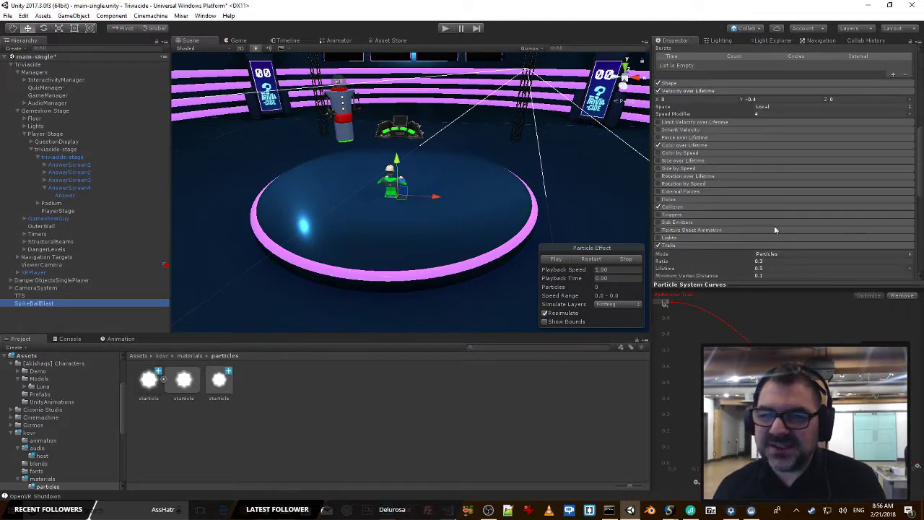
{"action": "left_click", "coordinate": [813, 154]}
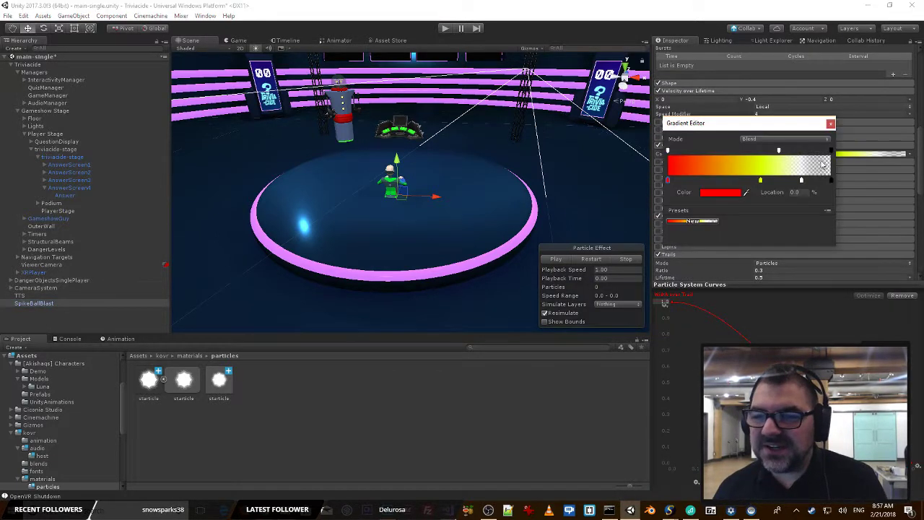
{"action": "left_click_drag", "start_coordinate": [668, 181], "coordinate": [728, 182]}
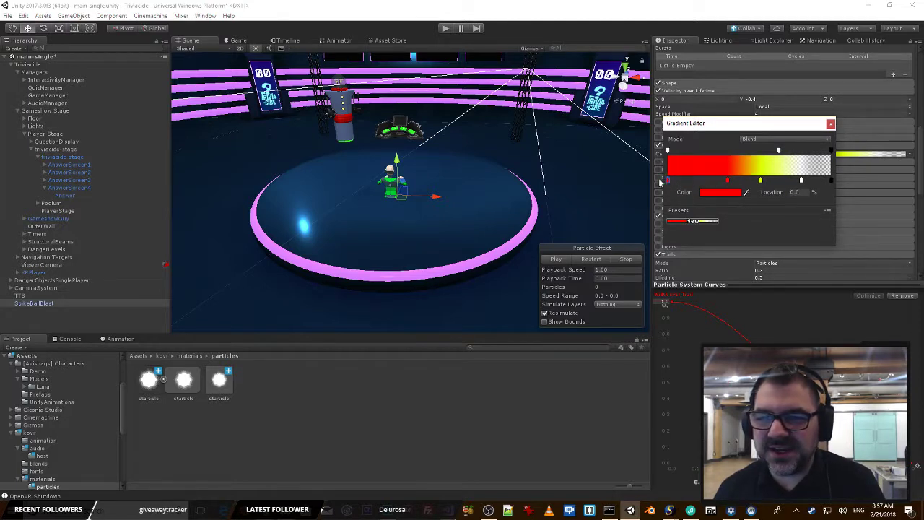
Step: Set the color stop at the gradient's start to dark grey, hex 242424
{"action": "left_click", "coordinate": [668, 181]}
{"action": "left_click", "coordinate": [719, 192]}
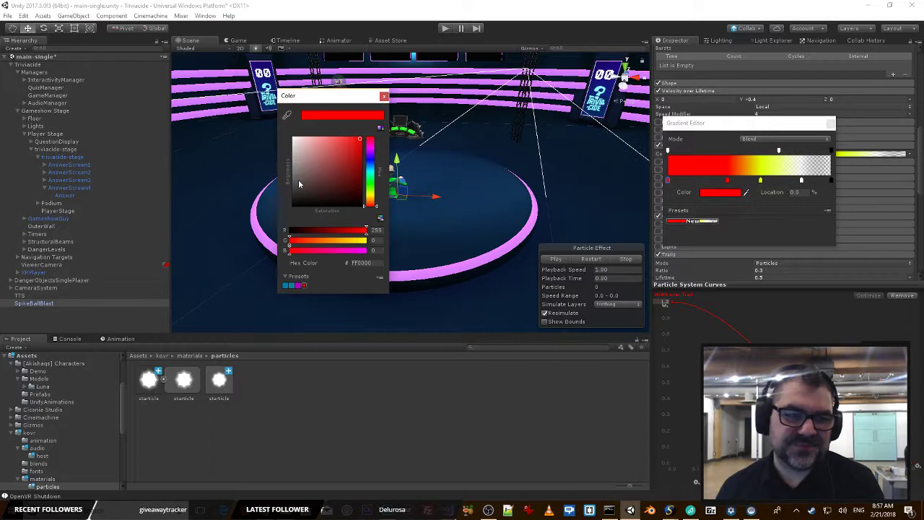
{"action": "left_click_drag", "start_coordinate": [298, 184], "coordinate": [235, 275]}
{"action": "left_click_drag", "start_coordinate": [287, 202], "coordinate": [291, 198]}
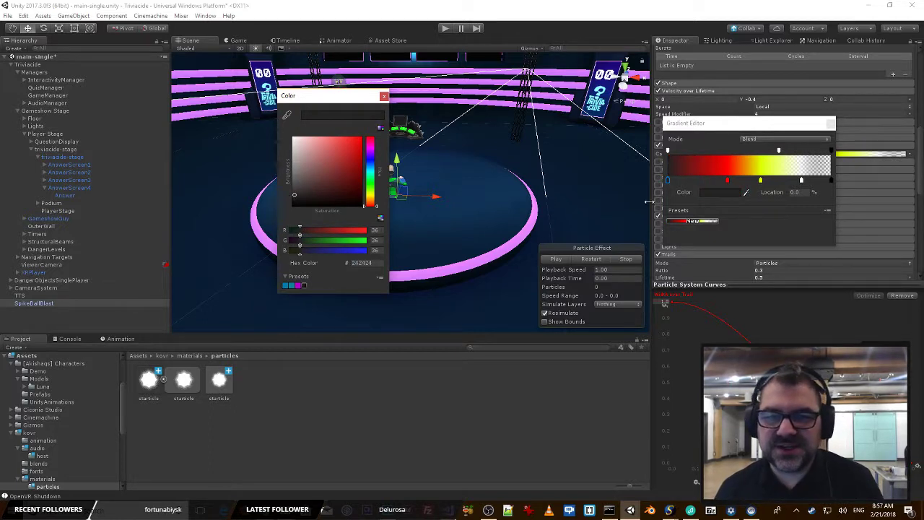
Step: Rearrange the gradient's color stops with dark grey at about 24.1% and red at 72.1%, removing the yellow stop
{"action": "left_click", "coordinate": [667, 183]}
{"action": "left_click_drag", "start_coordinate": [668, 182], "coordinate": [702, 183]}
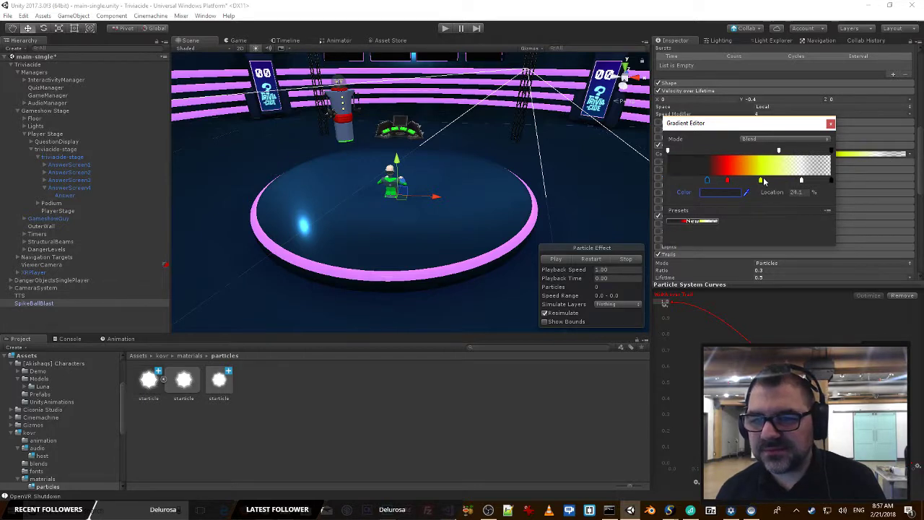
{"action": "left_click_drag", "start_coordinate": [760, 181], "coordinate": [761, 229]}
{"action": "left_click_drag", "start_coordinate": [728, 181], "coordinate": [787, 189]}
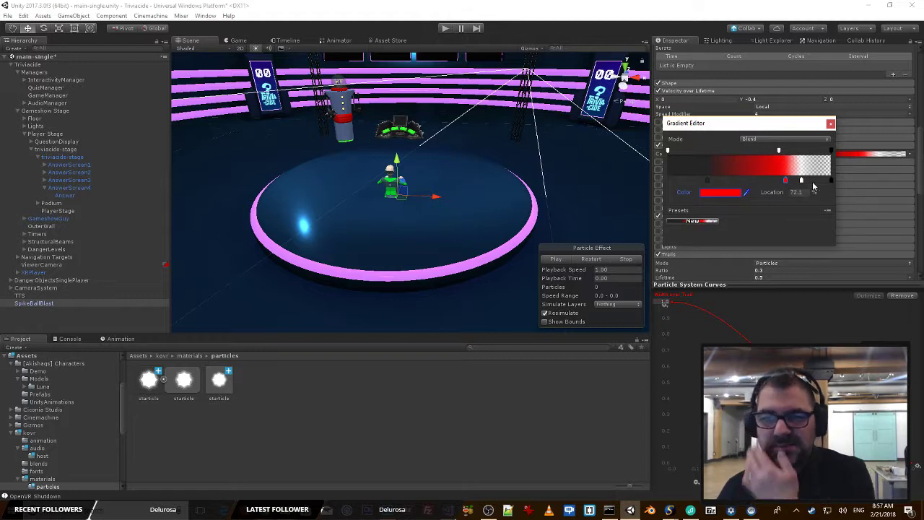
Step: Change the white color stop at 81.8% to black, hex 000000
{"action": "left_click", "coordinate": [802, 180]}
{"action": "left_click", "coordinate": [720, 193]}
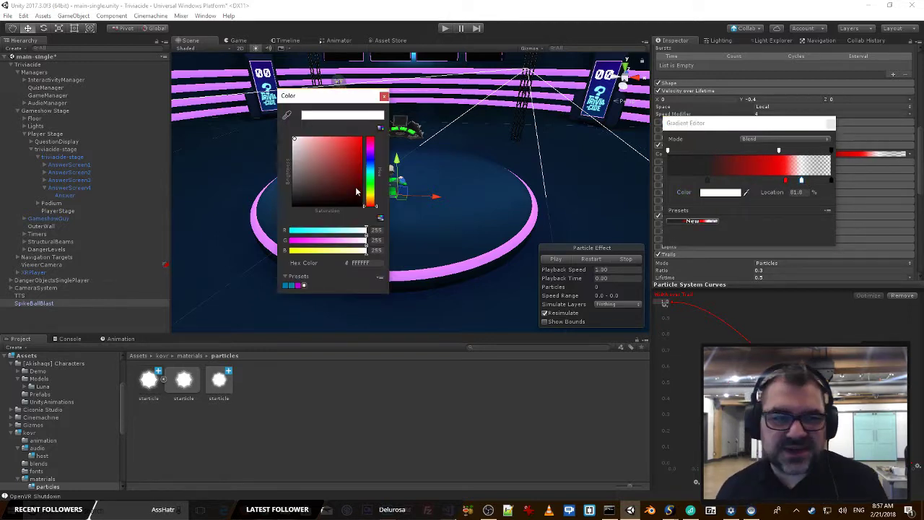
{"action": "left_click_drag", "start_coordinate": [334, 181], "coordinate": [201, 259]}
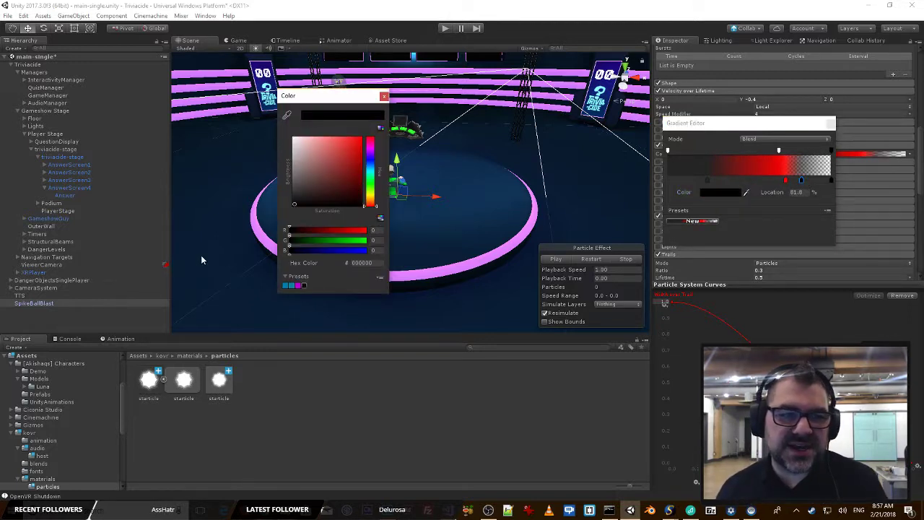
{"action": "left_click", "coordinate": [384, 97]}
{"action": "left_click", "coordinate": [787, 180]}
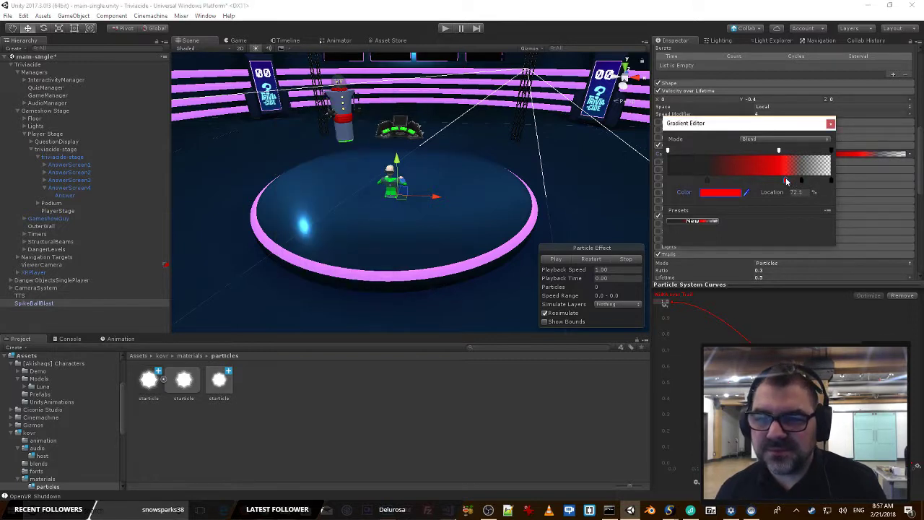
{"action": "left_click", "coordinate": [828, 211]}
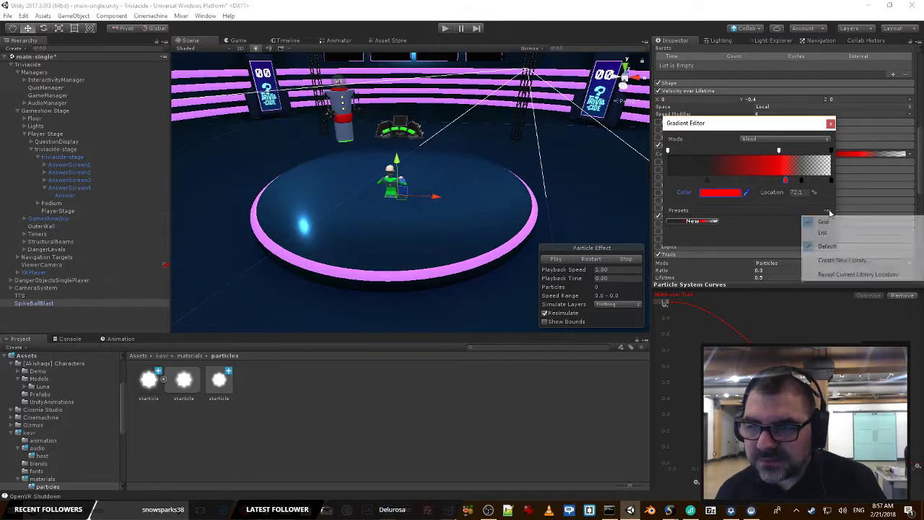
{"action": "left_click", "coordinate": [783, 206]}
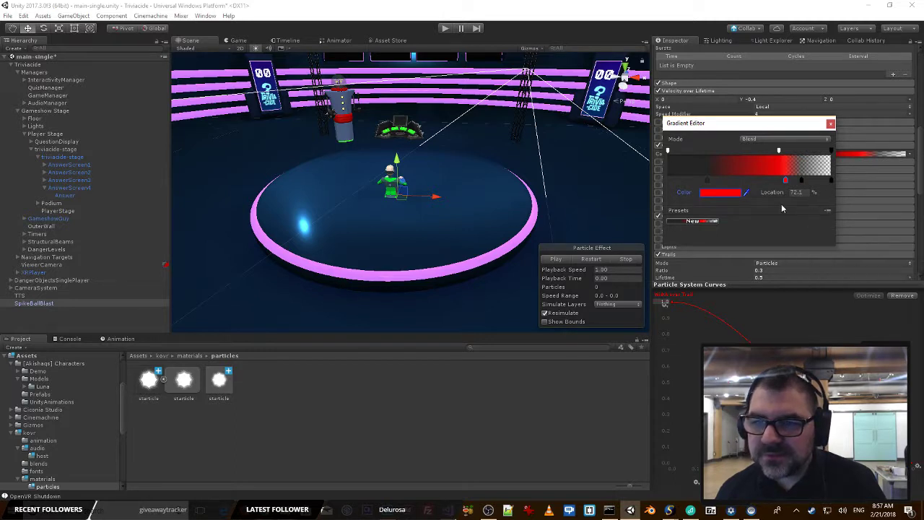
{"action": "left_click", "coordinate": [772, 139]}
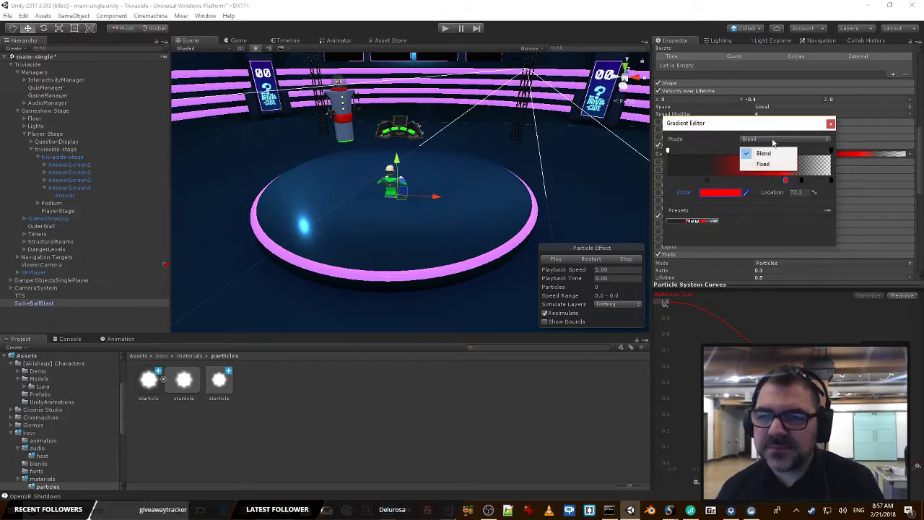
{"action": "left_click", "coordinate": [686, 142]}
{"action": "left_click", "coordinate": [759, 140]}
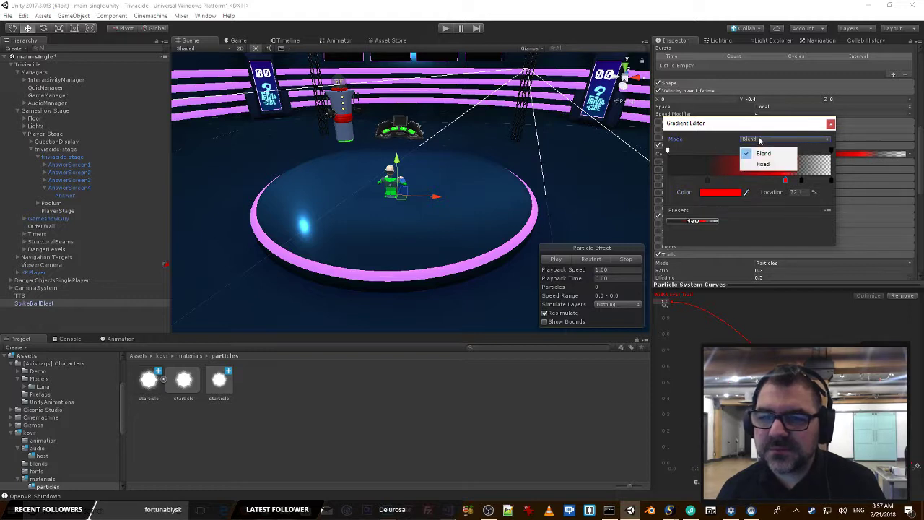
{"action": "left_click", "coordinate": [759, 155]}
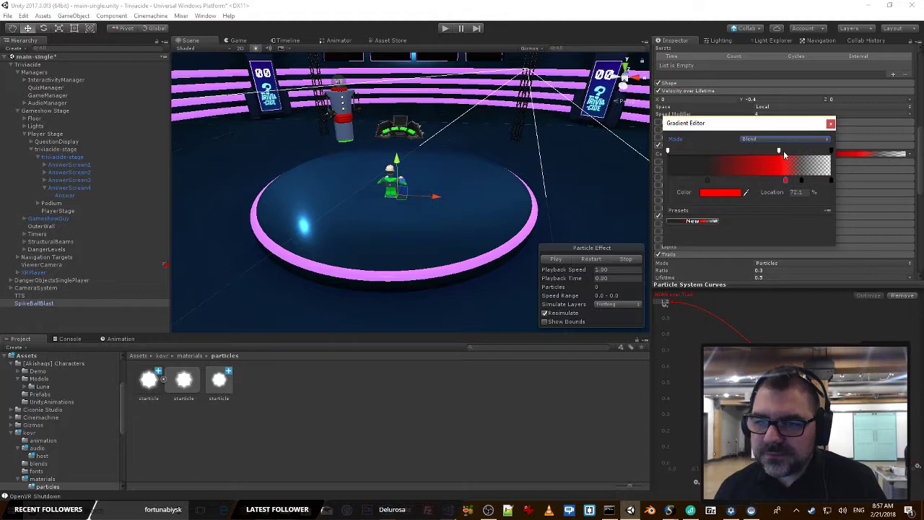
Step: Move the gradient's middle alpha stop to 75.0%, close the gradient, and preview the SpikeBallBlast effect in the scene
{"action": "mouse_move", "coordinate": [780, 151]}
{"action": "left_mouse_down"}
{"action": "mouse_move", "coordinate": [818, 151]}
{"action": "mouse_move", "coordinate": [792, 153]}
{"action": "left_mouse_up"}
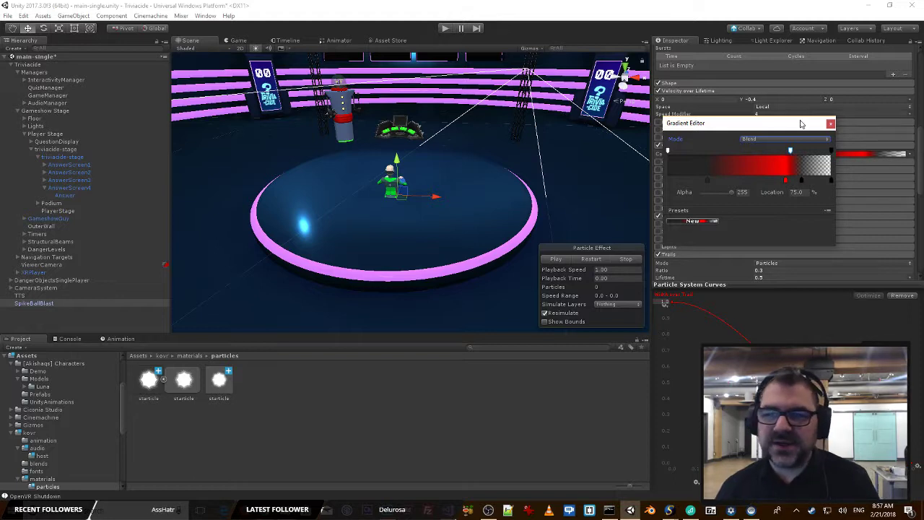
{"action": "left_click", "coordinate": [831, 124]}
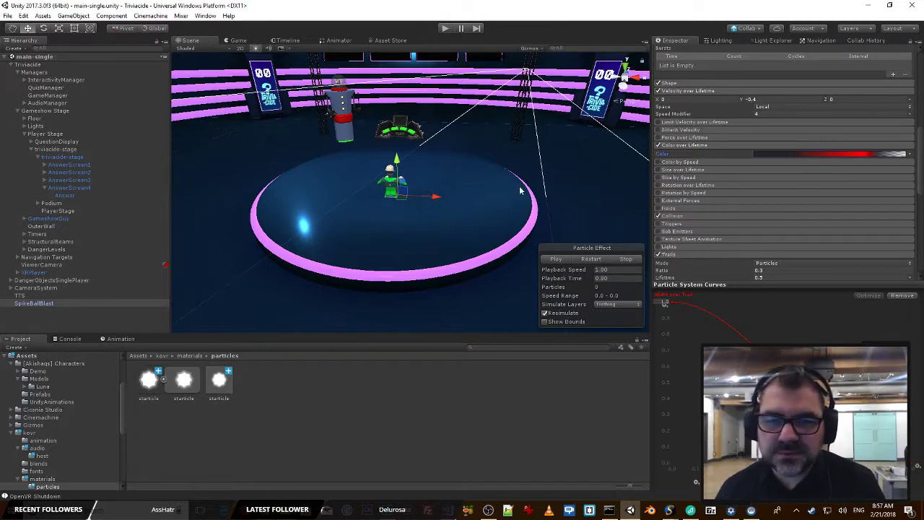
{"action": "left_click", "coordinate": [552, 259]}
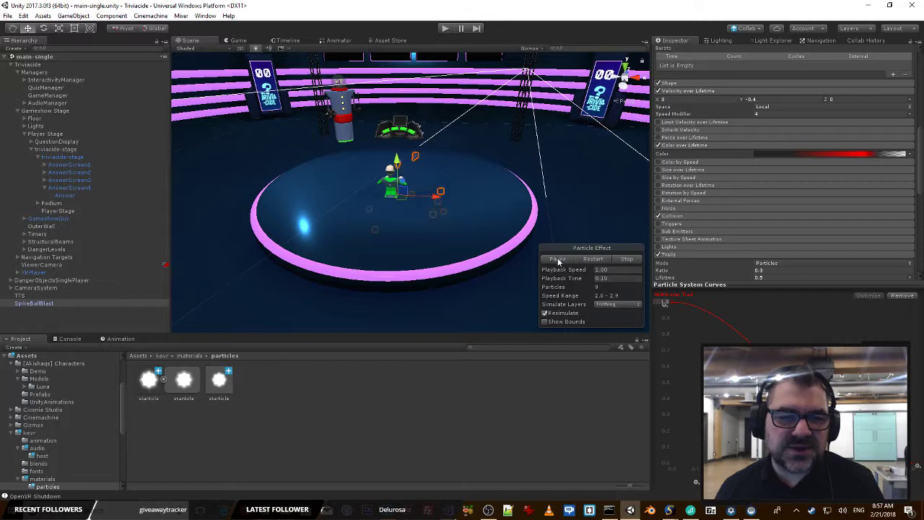
{"action": "left_click", "coordinate": [553, 258]}
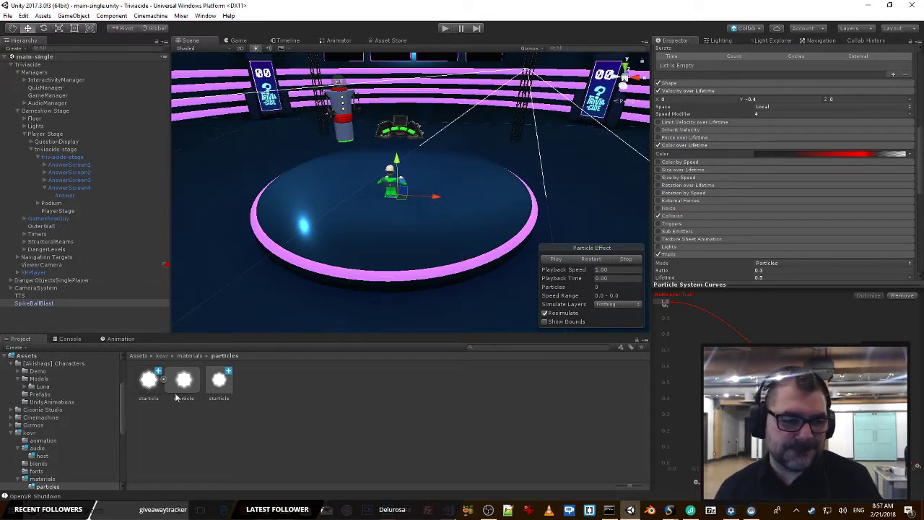
Step: Set the alpha of the starticle material's Tint Color to 200
{"action": "left_click", "coordinate": [220, 380]}
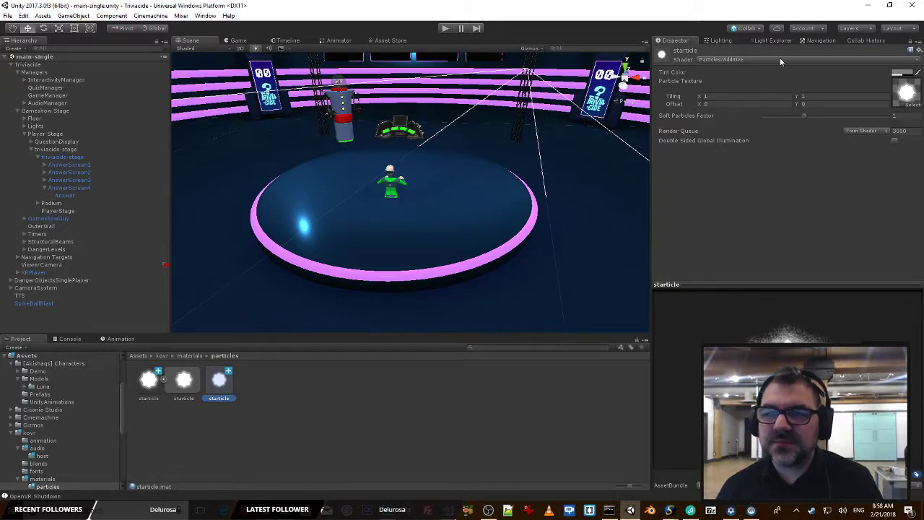
{"action": "left_click", "coordinate": [907, 75]}
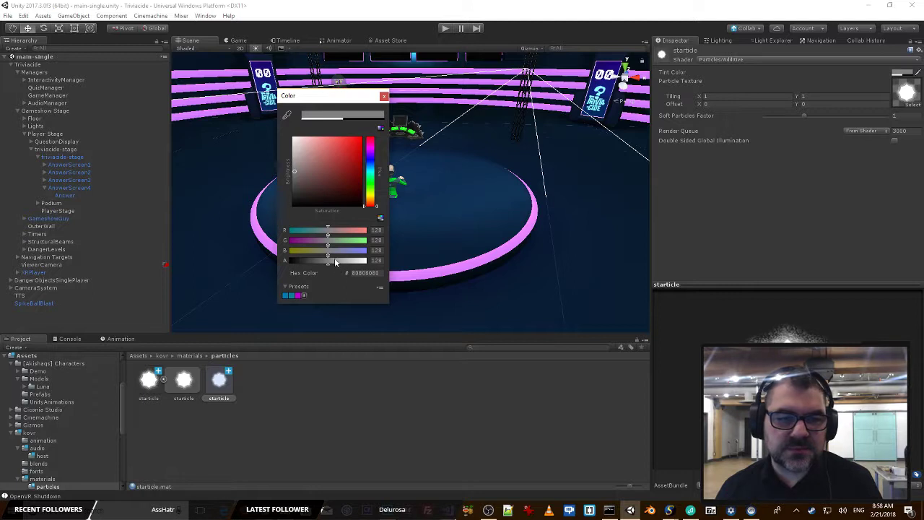
{"action": "left_click_drag", "start_coordinate": [335, 262], "coordinate": [352, 264]}
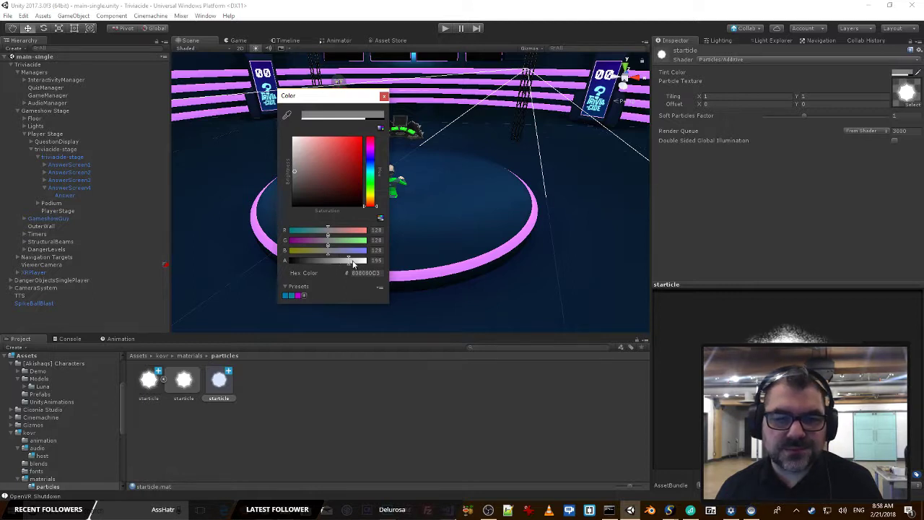
{"action": "left_click", "coordinate": [380, 260]}
{"action": "type", "text": "200"}
{"action": "key", "text": "Return"}
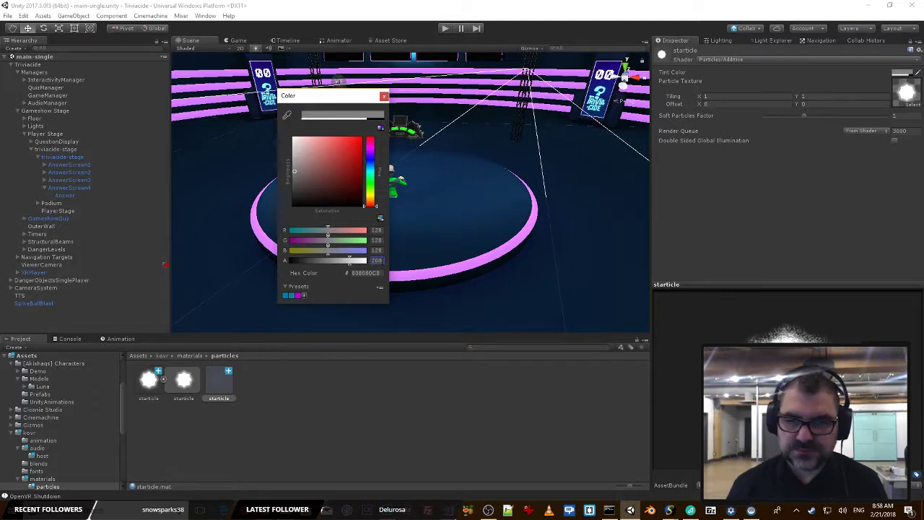
{"action": "left_click", "coordinate": [384, 97]}
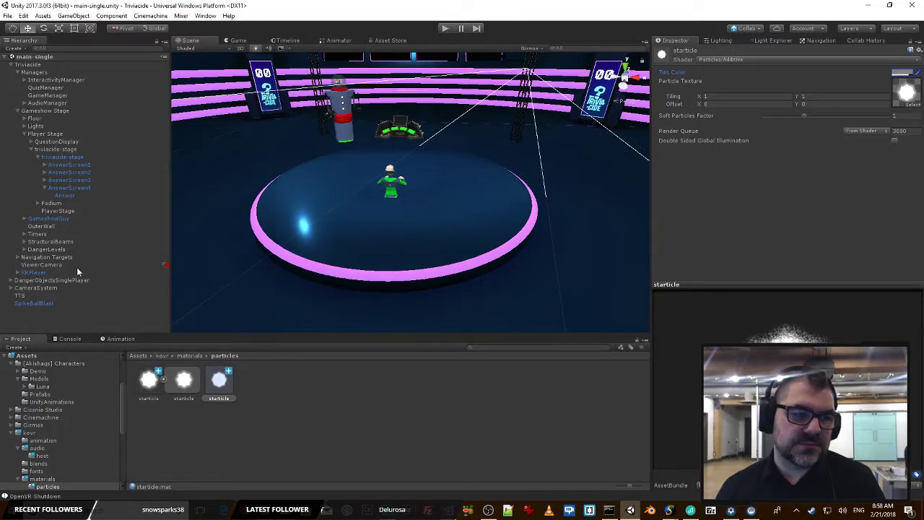
Step: Select SpikeBallBlast and play its particle effect to check the material's new tint
{"action": "left_click", "coordinate": [34, 303]}
{"action": "scroll", "coordinate": [784, 257], "scroll_direction": "down", "scroll_amount": 3}
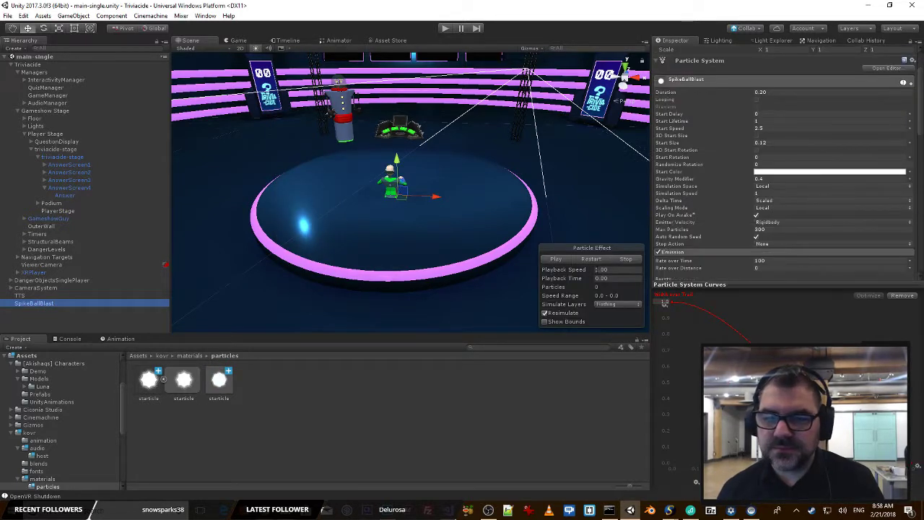
{"action": "left_click", "coordinate": [556, 259]}
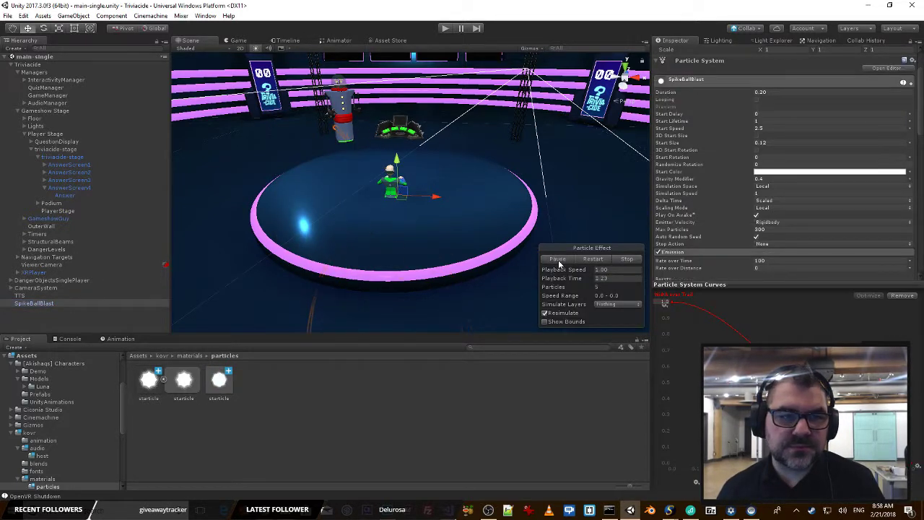
Step: Set SpikeBallBlast's particle Start Size to 0.22
{"action": "scroll", "coordinate": [721, 171], "scroll_direction": "up", "scroll_amount": 3}
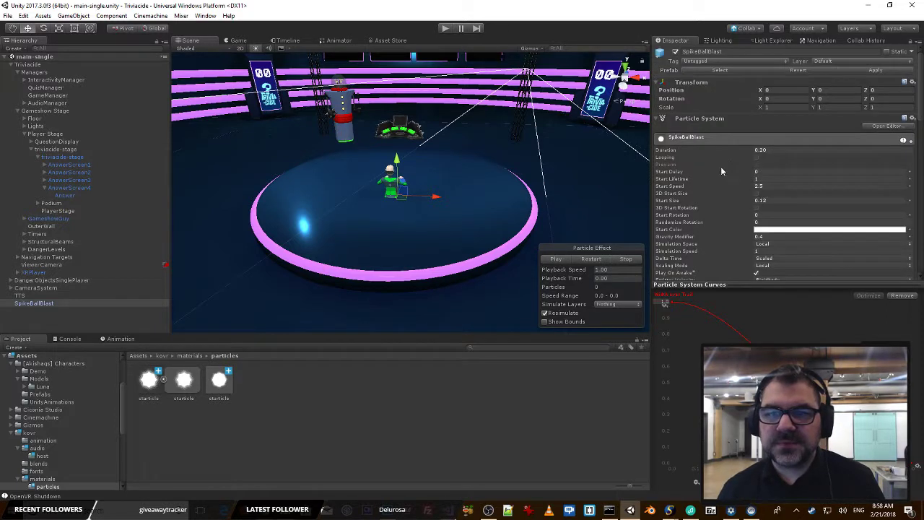
{"action": "left_click", "coordinate": [768, 150]}
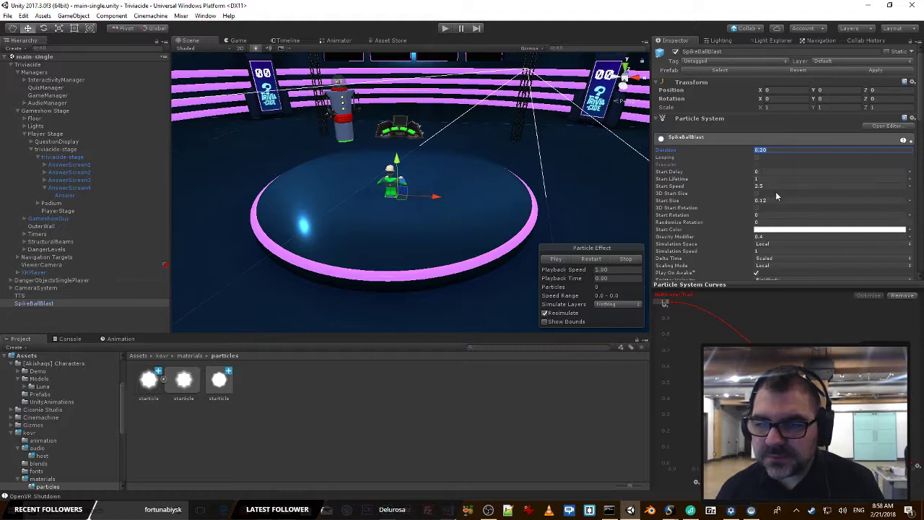
{"action": "scroll", "coordinate": [770, 186], "scroll_direction": "down", "scroll_amount": 1}
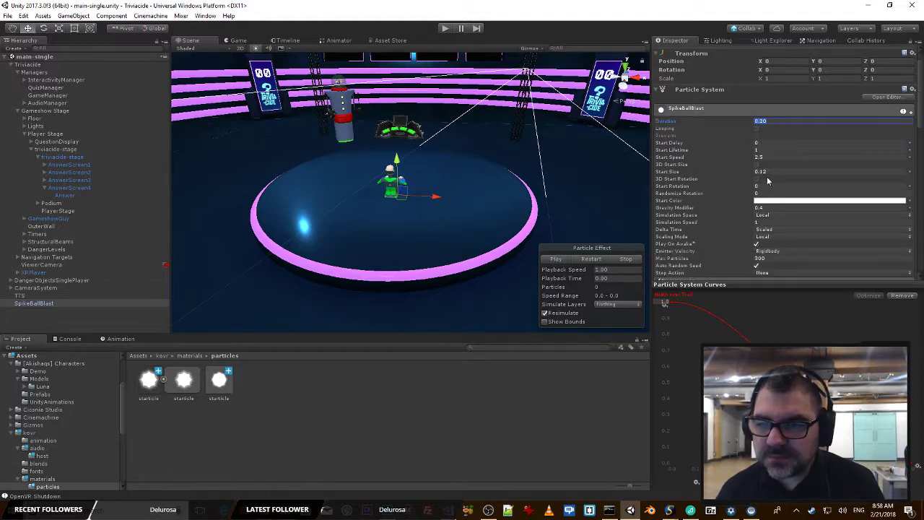
{"action": "left_click", "coordinate": [767, 172]}
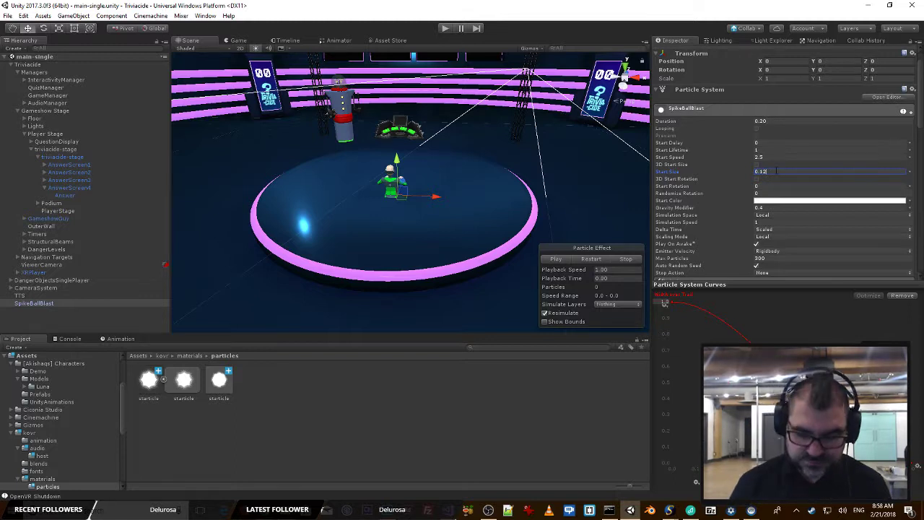
{"action": "key", "text": "BackSpace"}
{"action": "key", "text": "BackSpace"}
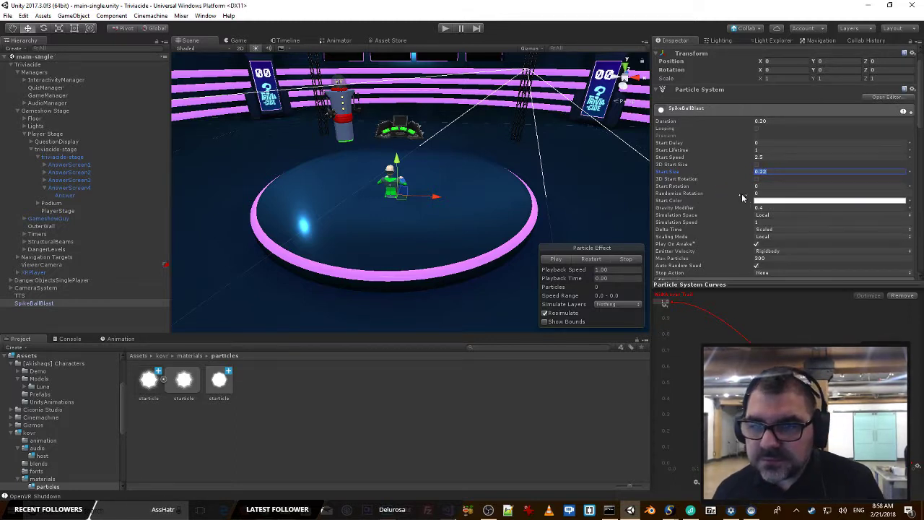
Step: Set the particle system's Randomize Rotation to 1
{"action": "scroll", "coordinate": [747, 198], "scroll_direction": "down", "scroll_amount": 1}
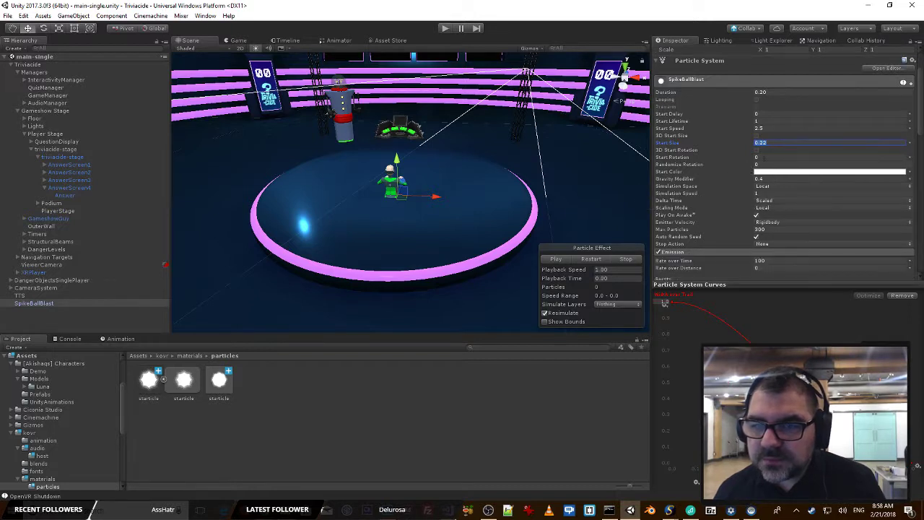
{"action": "left_click", "coordinate": [729, 165]}
{"action": "left_click_drag", "start_coordinate": [729, 165], "coordinate": [831, 168]}
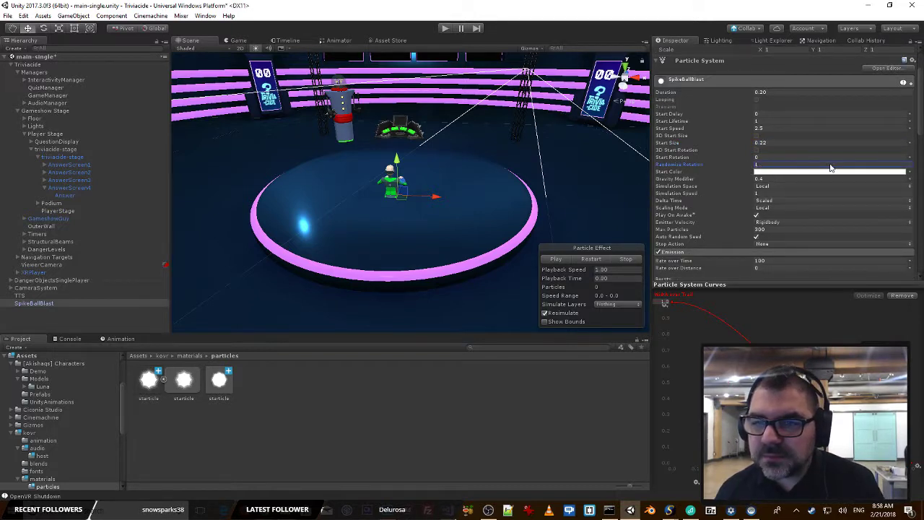
{"action": "left_click", "coordinate": [830, 165]}
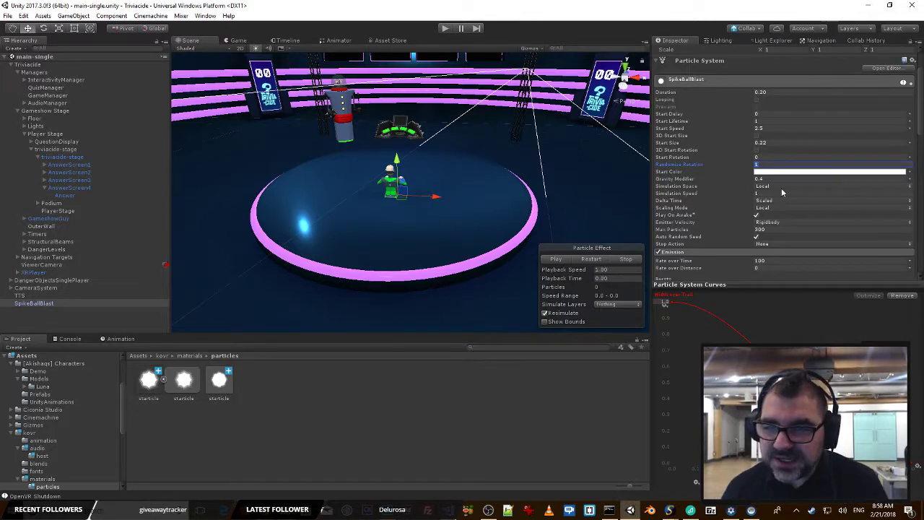
Step: Limit the particle system's Max Particles to 100
{"action": "scroll", "coordinate": [700, 200], "scroll_direction": "down", "scroll_amount": 2}
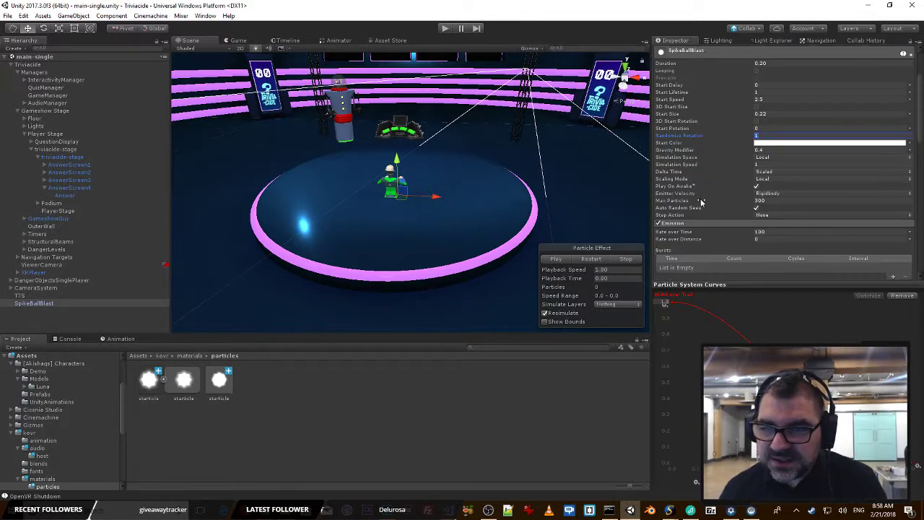
{"action": "left_click", "coordinate": [765, 200]}
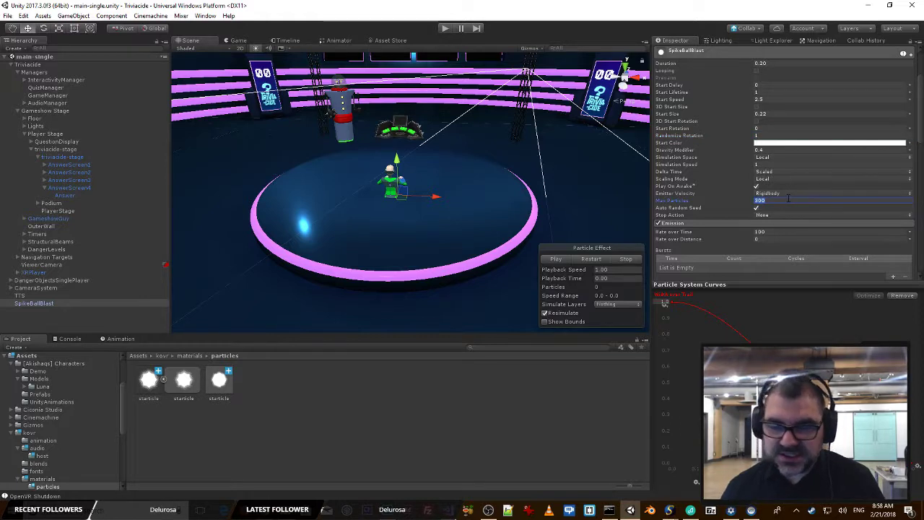
{"action": "scroll", "coordinate": [781, 200], "scroll_direction": "down", "scroll_amount": 1}
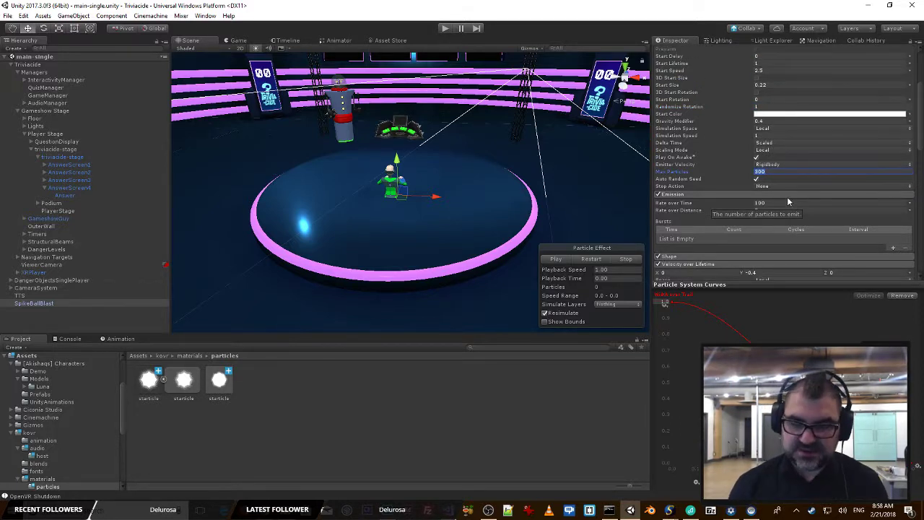
{"action": "type", "text": "100"}
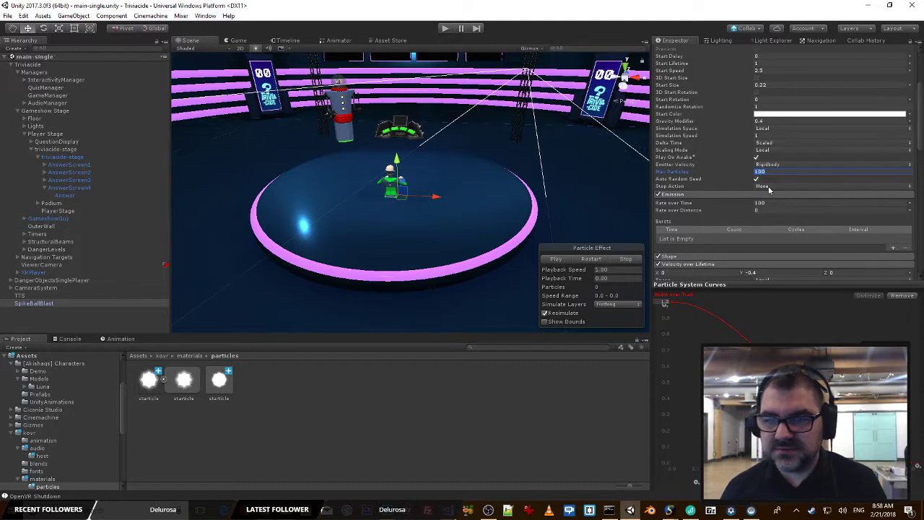
{"action": "scroll", "coordinate": [780, 173], "scroll_direction": "down", "scroll_amount": 1}
{"action": "left_click", "coordinate": [778, 149]}
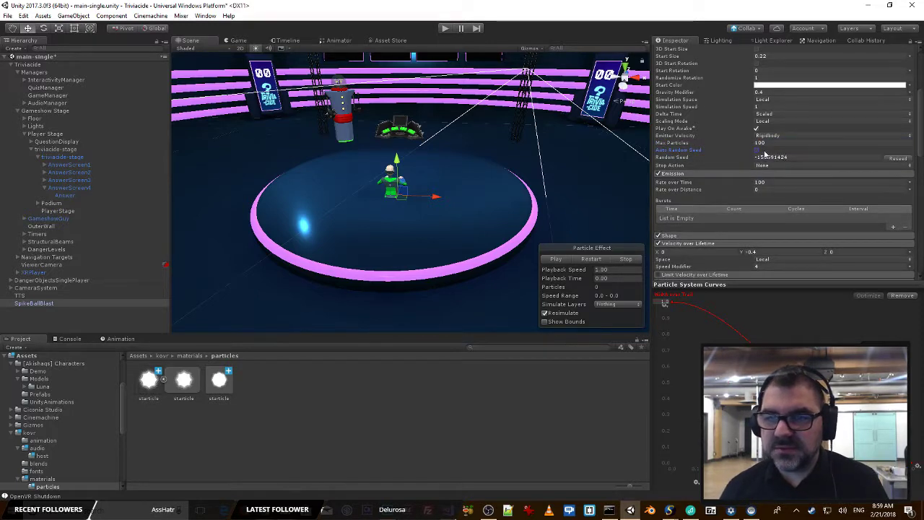
{"action": "left_click", "coordinate": [758, 150]}
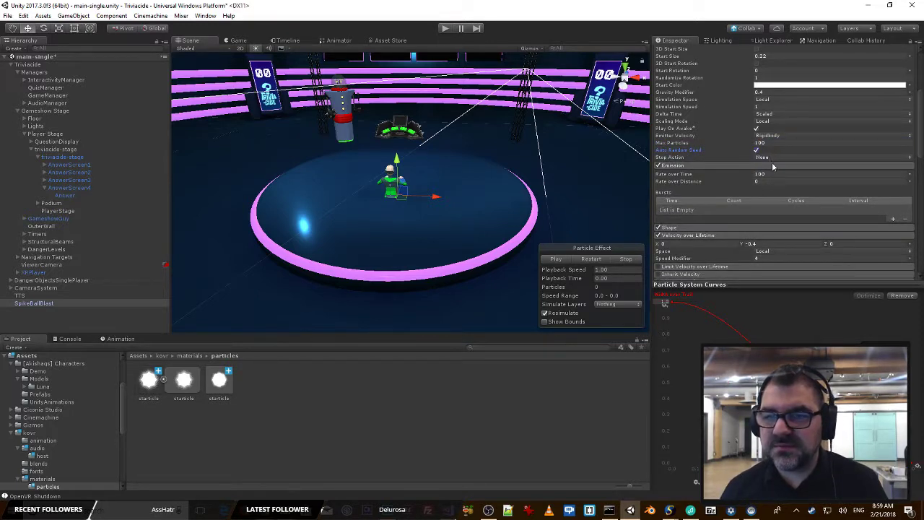
{"action": "left_click", "coordinate": [773, 158]}
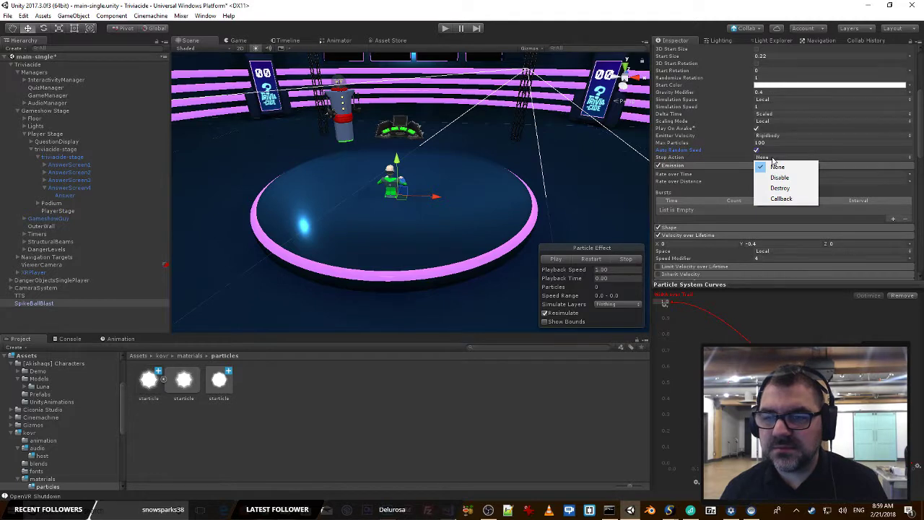
{"action": "left_click", "coordinate": [778, 167]}
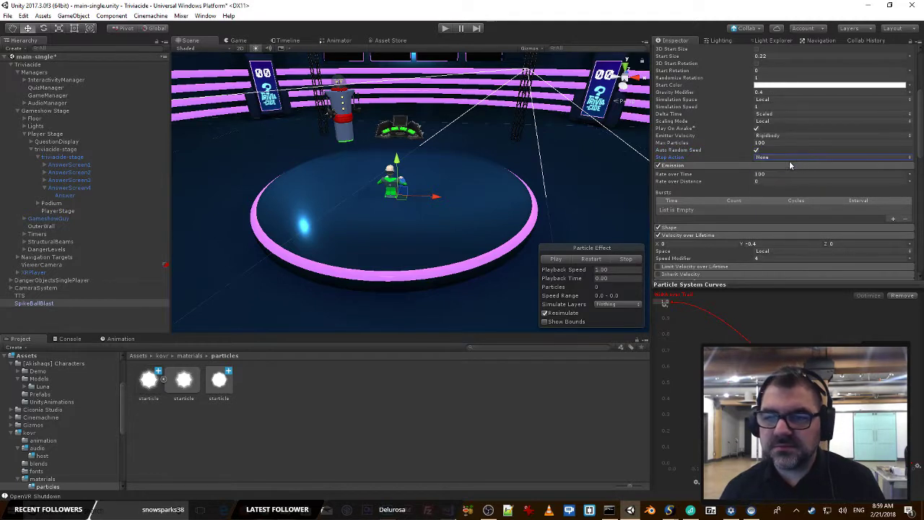
{"action": "scroll", "coordinate": [744, 196], "scroll_direction": "down", "scroll_amount": 3}
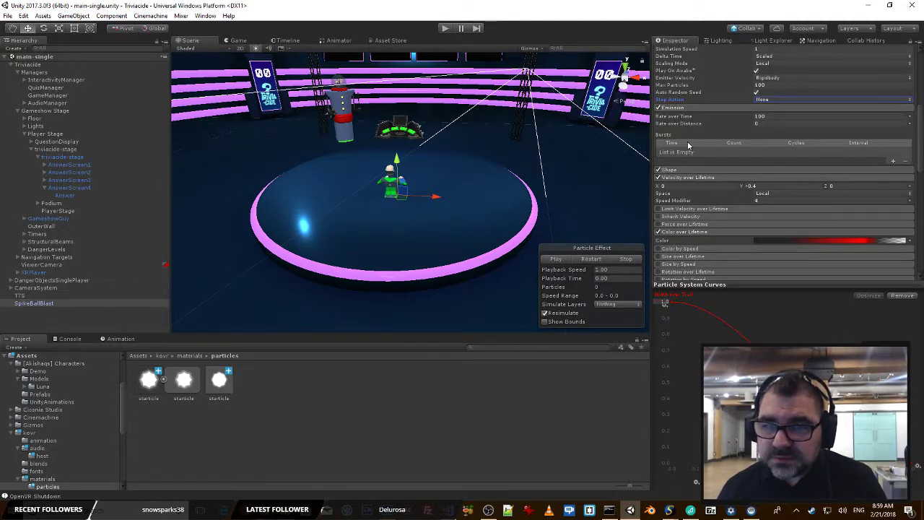
{"action": "scroll", "coordinate": [732, 174], "scroll_direction": "down", "scroll_amount": 3}
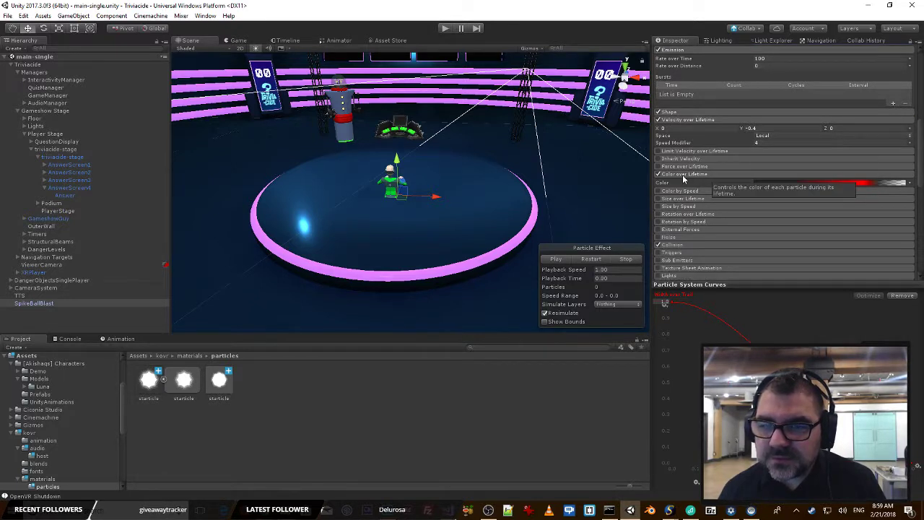
Step: Set the Trails module's Color over Lifetime to solid red, FF0000
{"action": "scroll", "coordinate": [679, 190], "scroll_direction": "down", "scroll_amount": 5}
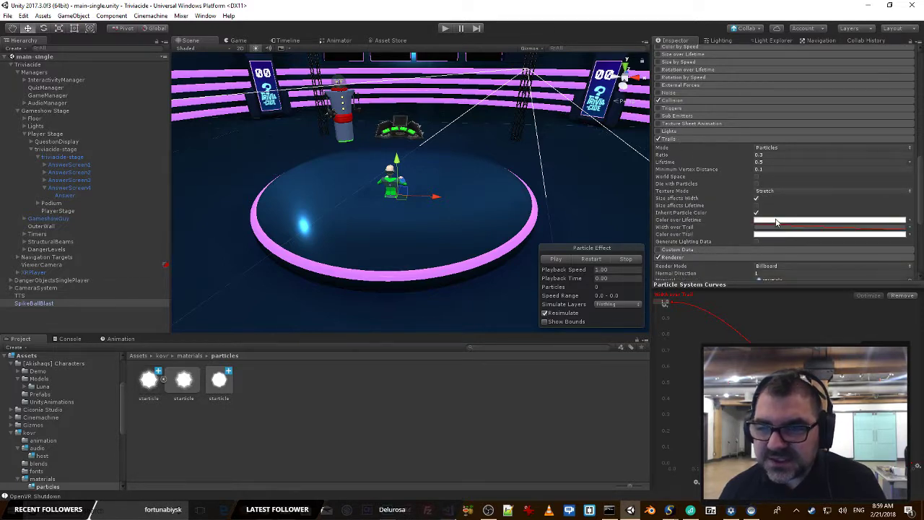
{"action": "left_click", "coordinate": [776, 224]}
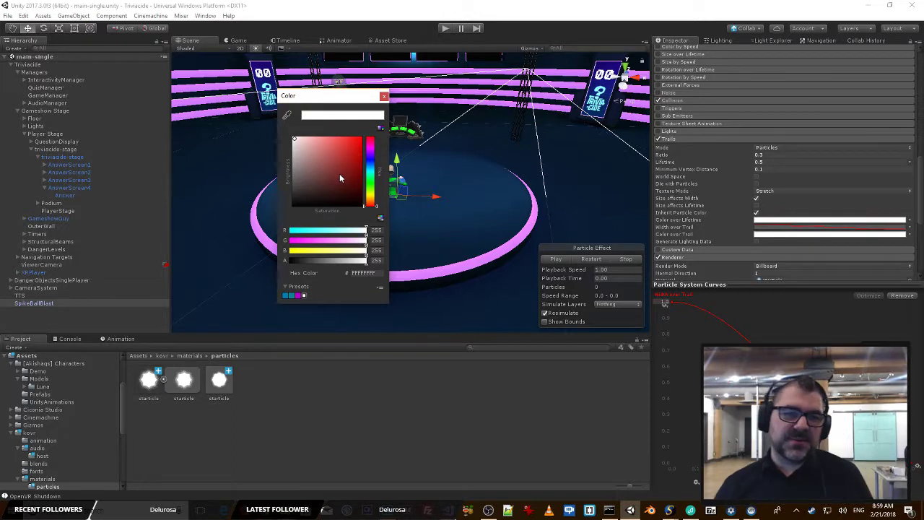
{"action": "left_click_drag", "start_coordinate": [339, 174], "coordinate": [377, 117]}
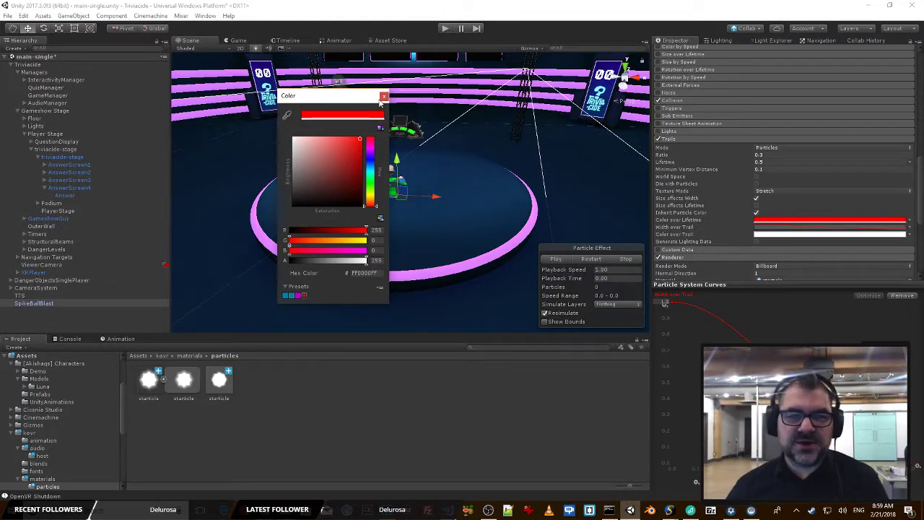
{"action": "left_click", "coordinate": [384, 96]}
{"action": "left_click", "coordinate": [776, 221]}
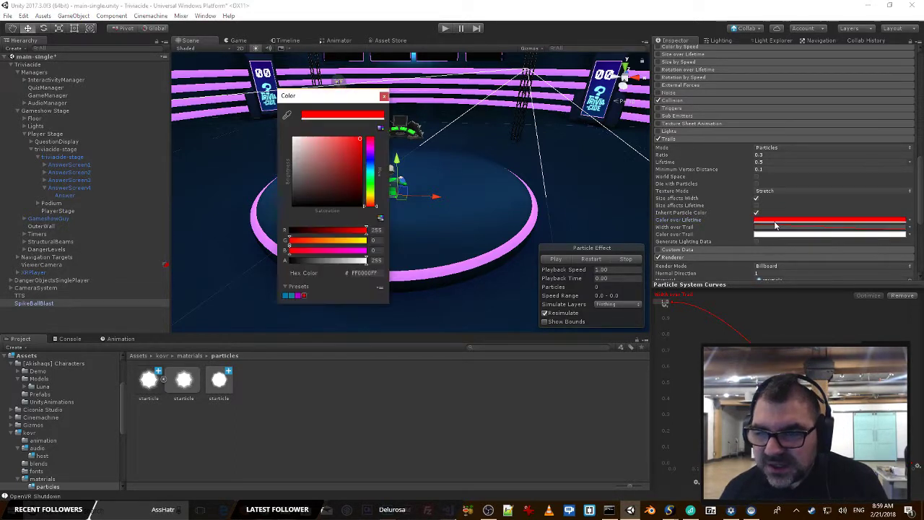
{"action": "left_click", "coordinate": [383, 96]}
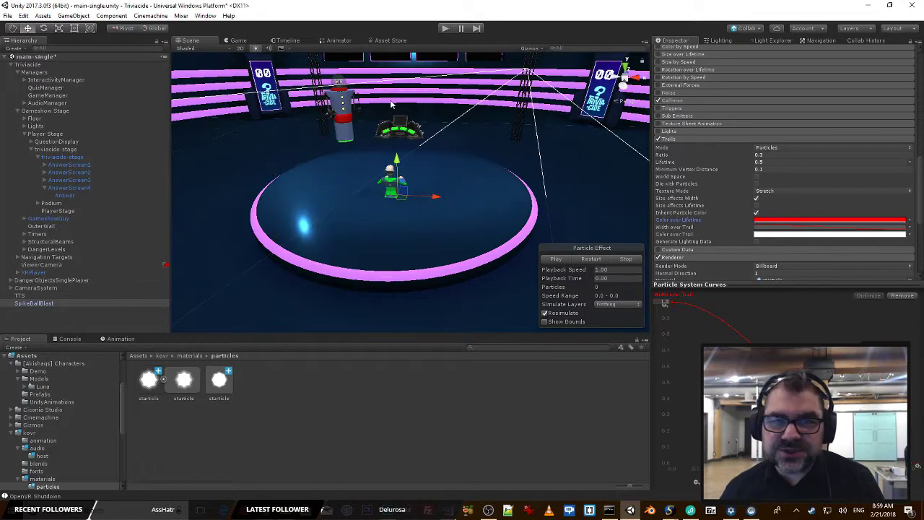
Step: Switch the trails' Color over Lifetime to a gradient and set its start color key to red, FF0000
{"action": "left_click", "coordinate": [911, 222]}
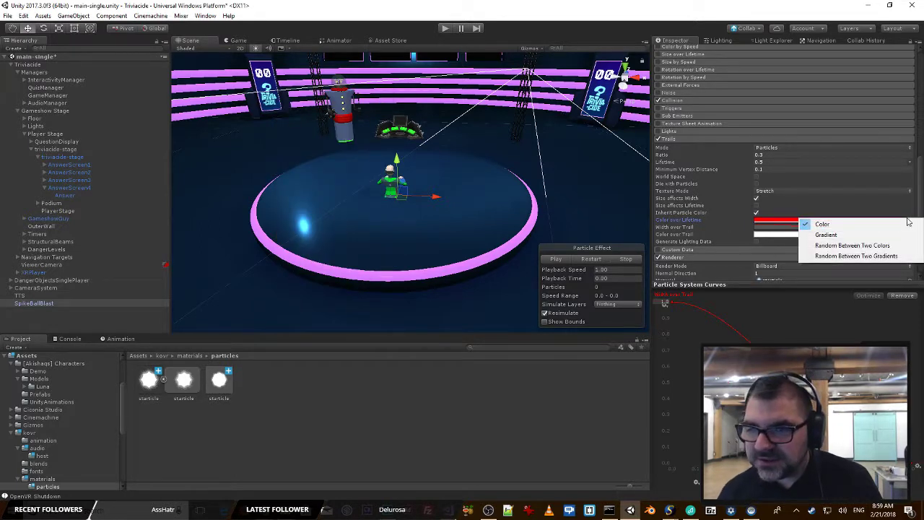
{"action": "left_click", "coordinate": [827, 235]}
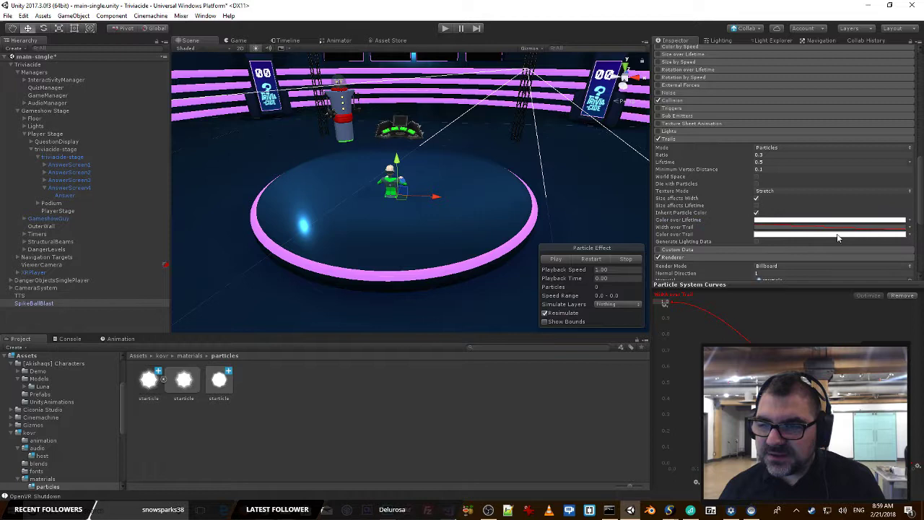
{"action": "left_click", "coordinate": [802, 221]}
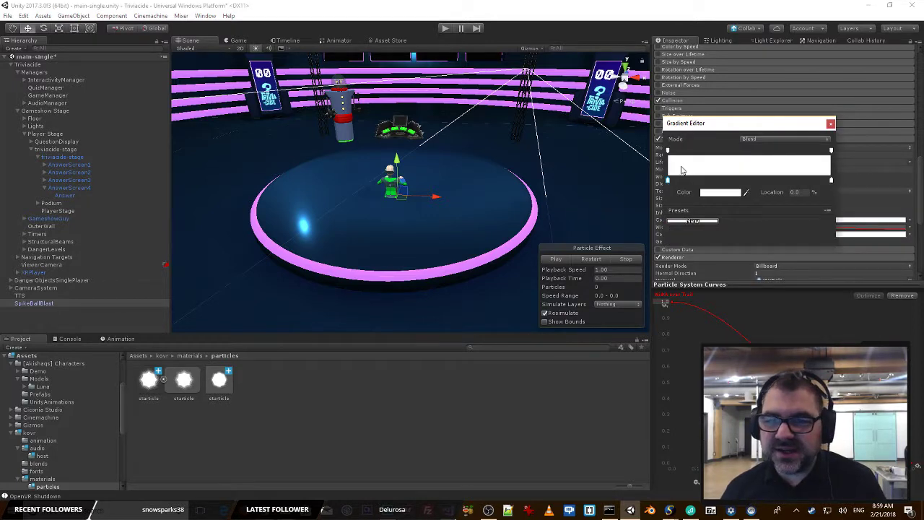
{"action": "left_click", "coordinate": [720, 193]}
{"action": "left_click_drag", "start_coordinate": [324, 181], "coordinate": [413, 103]}
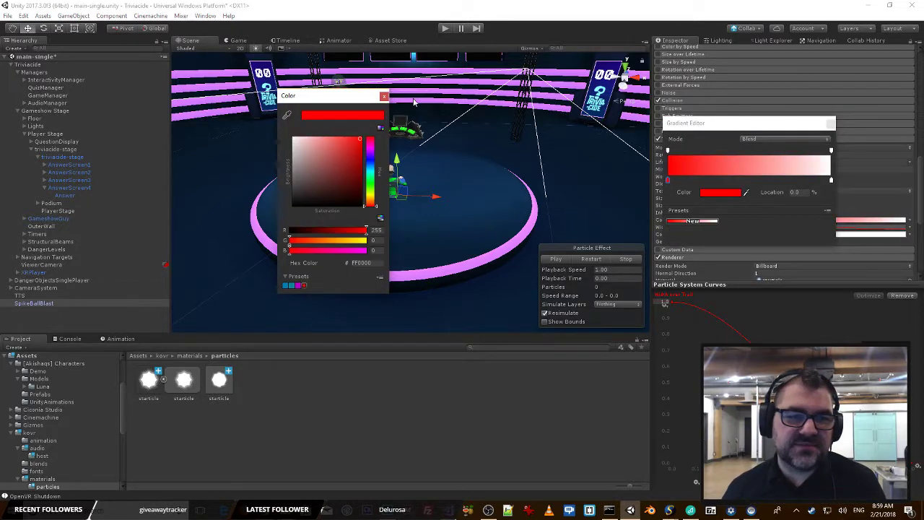
{"action": "left_click", "coordinate": [384, 97]}
Step: Set the trail gradient's end color key at 100% to black, 000000
{"action": "left_click", "coordinate": [832, 182]}
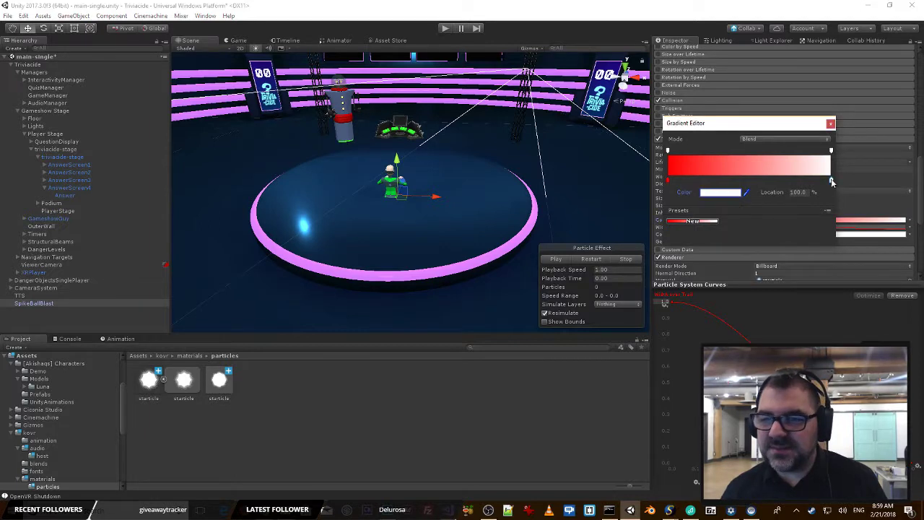
{"action": "left_click", "coordinate": [722, 195]}
{"action": "left_click_drag", "start_coordinate": [367, 185], "coordinate": [292, 210]}
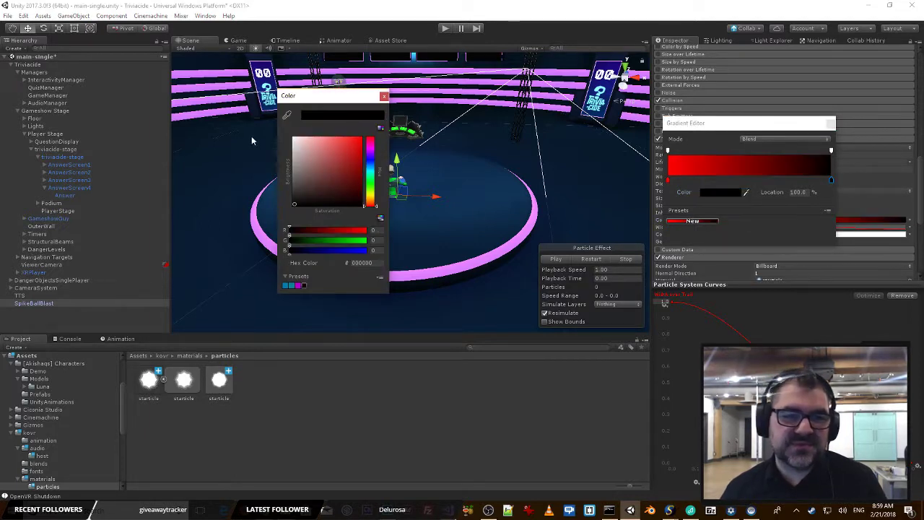
{"action": "left_click", "coordinate": [384, 97]}
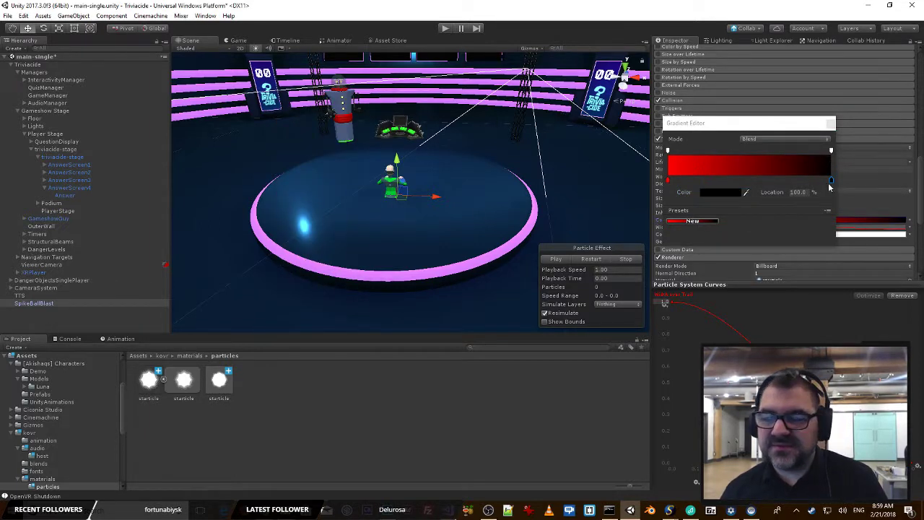
Step: Set the trail gradient's end color key to yellow-green, DCFF00
{"action": "left_click", "coordinate": [737, 195]}
{"action": "left_click", "coordinate": [371, 193]}
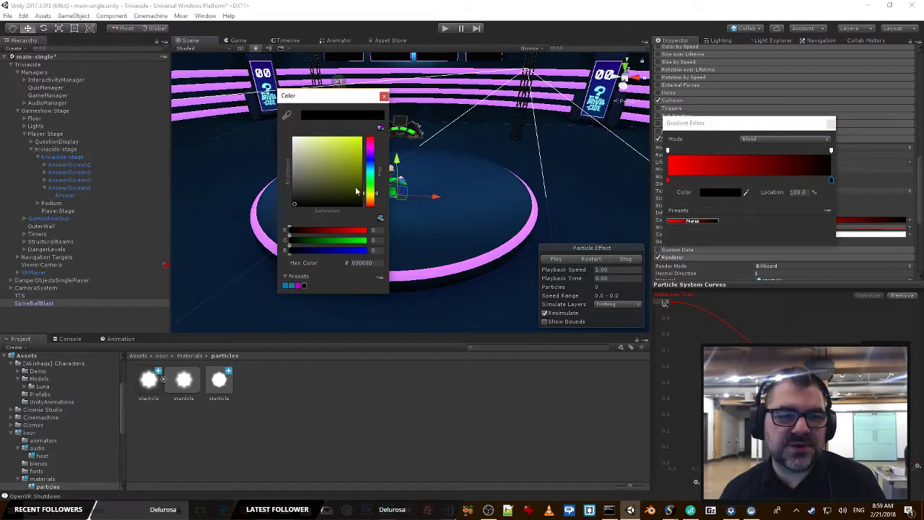
{"action": "left_click_drag", "start_coordinate": [357, 190], "coordinate": [391, 107]}
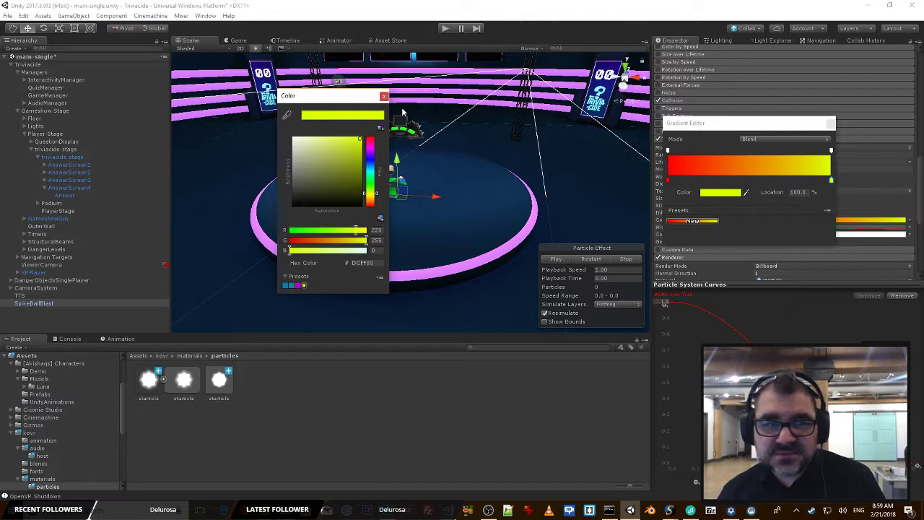
{"action": "left_click", "coordinate": [384, 96]}
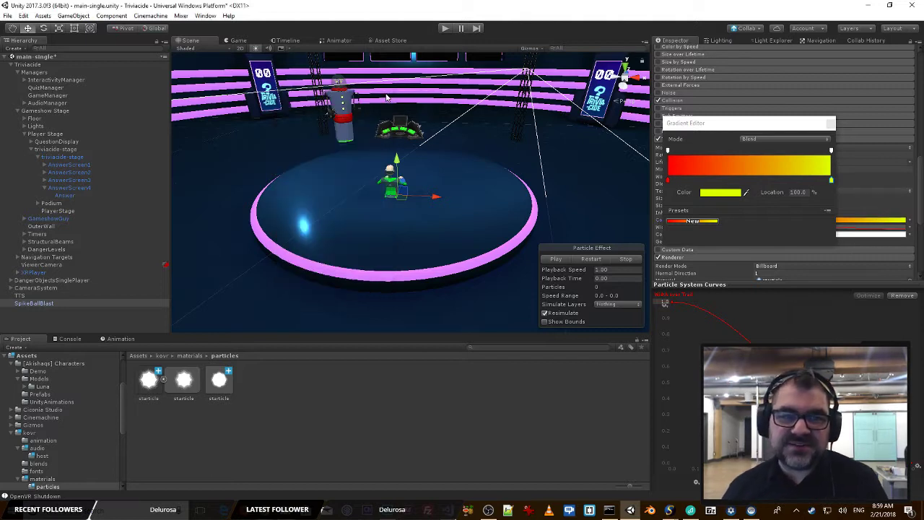
Step: Fade the trail gradient's end alpha key to 0 and add a fully opaque alpha key at about 66%
{"action": "left_click", "coordinate": [832, 151]}
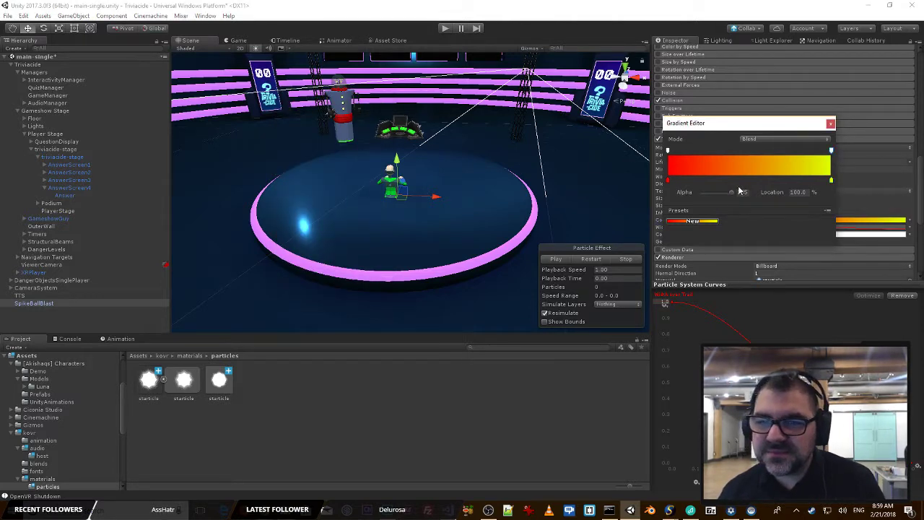
{"action": "left_click_drag", "start_coordinate": [733, 193], "coordinate": [682, 202]}
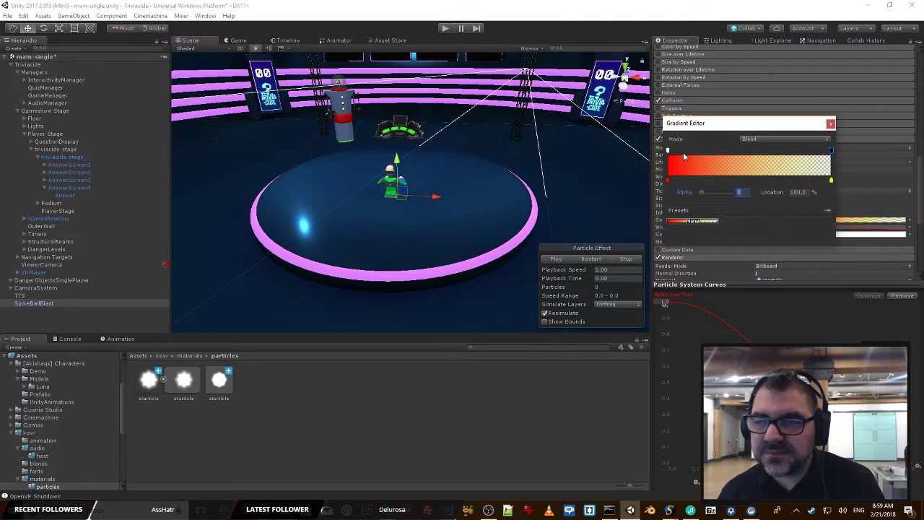
{"action": "left_click", "coordinate": [775, 150]}
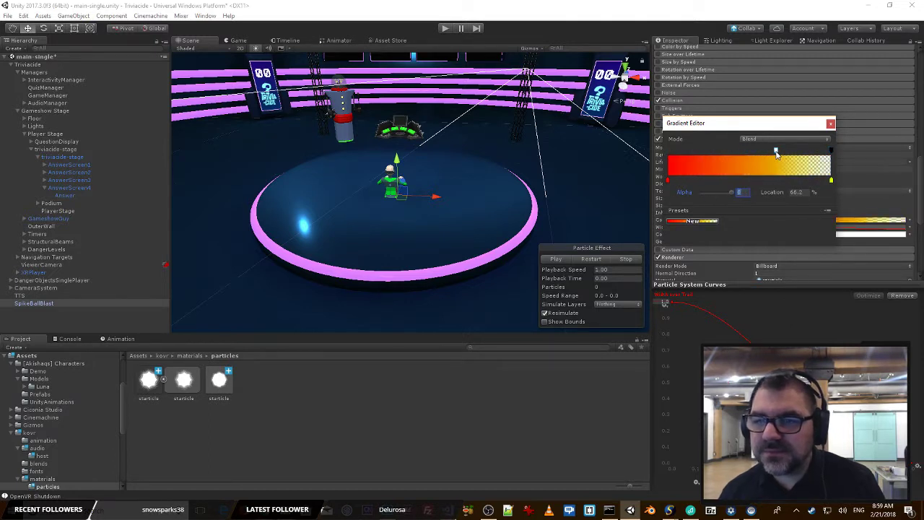
{"action": "left_click", "coordinate": [832, 124]}
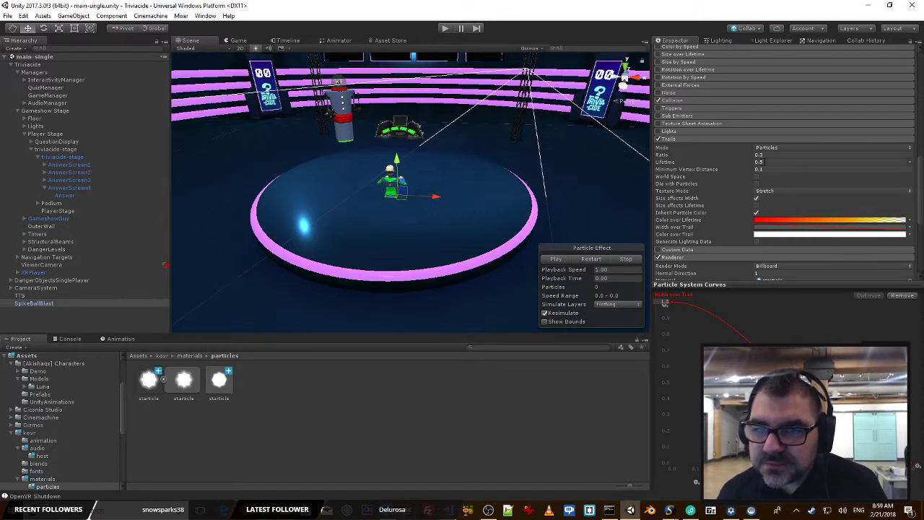
Step: Play the SpikeBallBlast particle effect in the scene to check the new trail gradient
{"action": "left_click", "coordinate": [553, 259]}
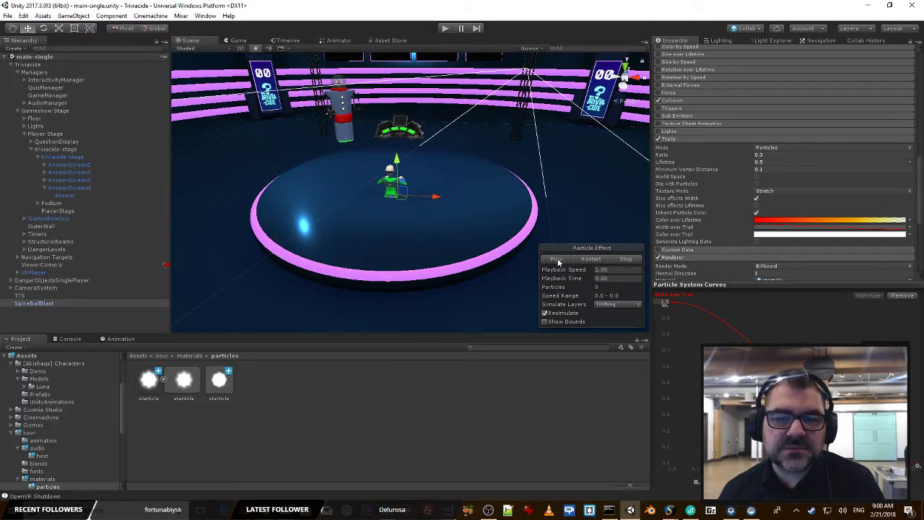
{"action": "left_click", "coordinate": [557, 259]}
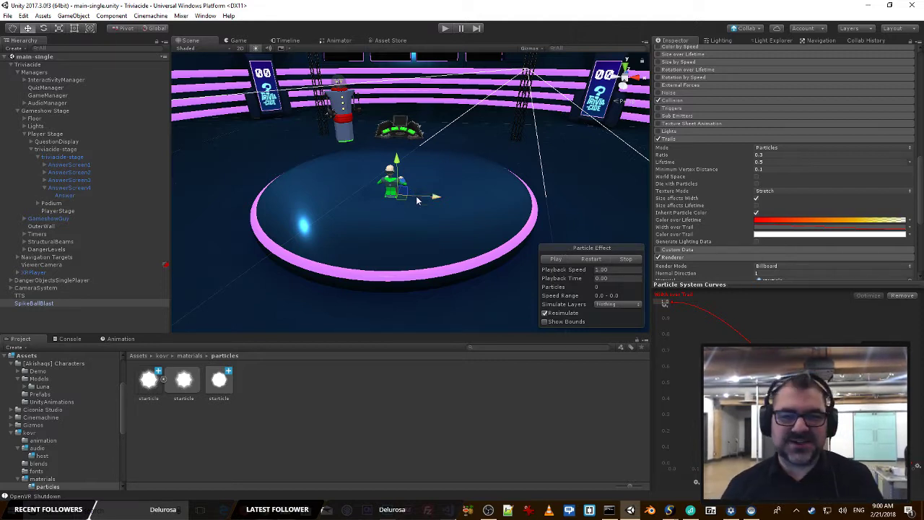
Step: Delete the SpikeBallBlast instance from the scene hierarchy and save the main-single scene
{"action": "left_click", "coordinate": [32, 304]}
{"action": "scroll", "coordinate": [824, 168], "scroll_direction": "up", "scroll_amount": 10}
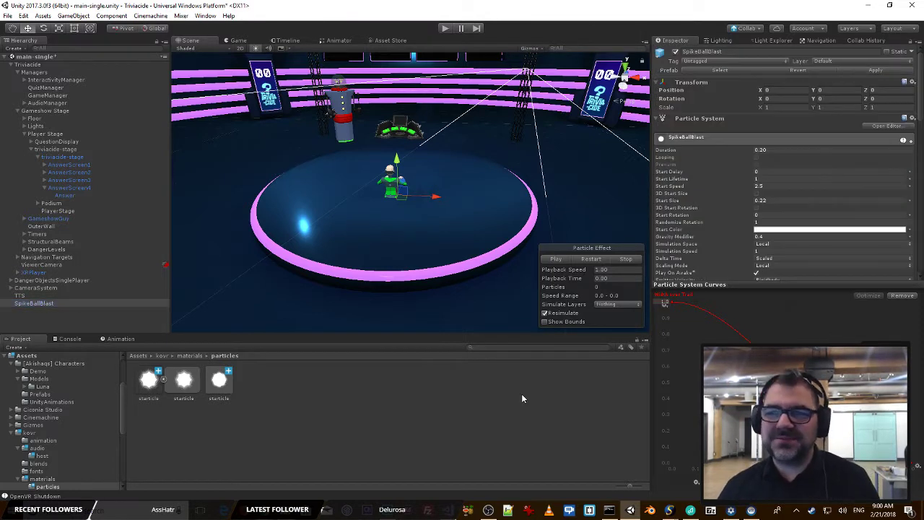
{"action": "left_click", "coordinate": [457, 396]}
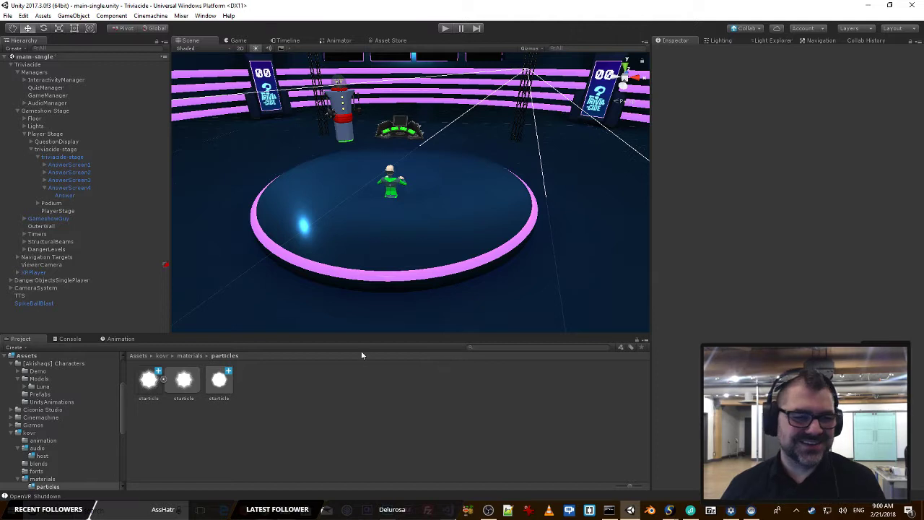
{"action": "left_click", "coordinate": [46, 304]}
{"action": "key", "text": "Delete"}
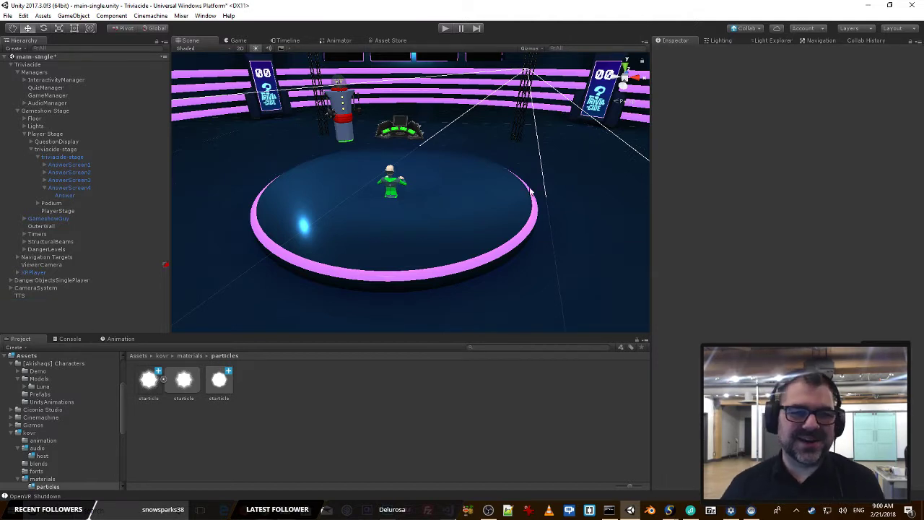
{"action": "key", "text": "ctrl+s"}
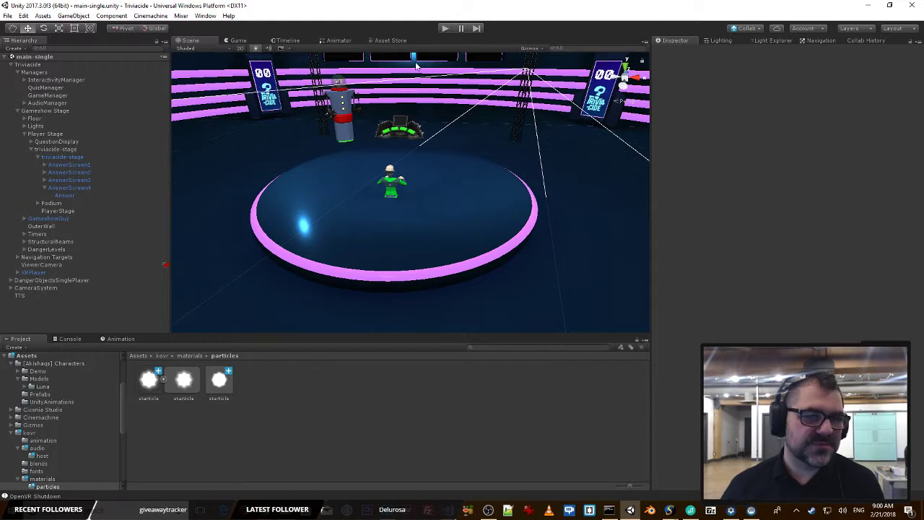
Step: Playtest the game with turret1 to turret4 under DangerObjectsSinglePlayer activated, watching the spike ball blasts in the Scene view
{"action": "left_click", "coordinate": [445, 29]}
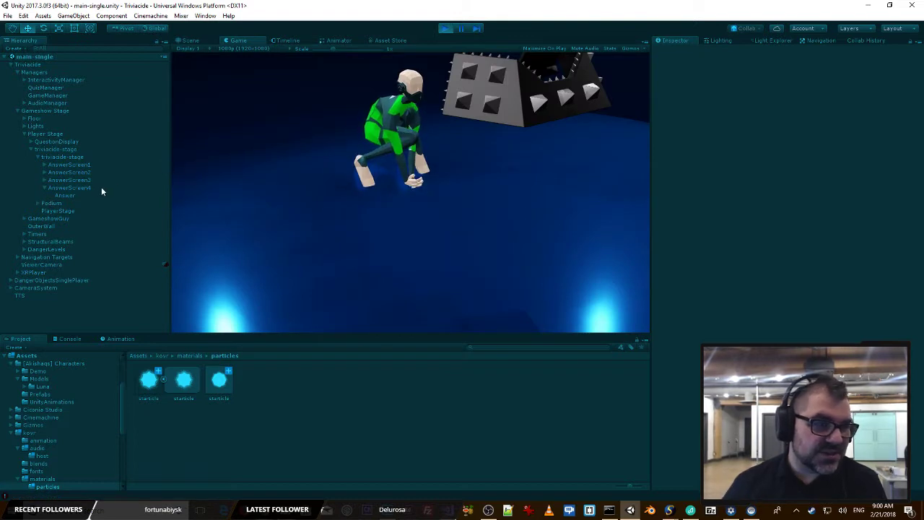
{"action": "left_click", "coordinate": [25, 134]}
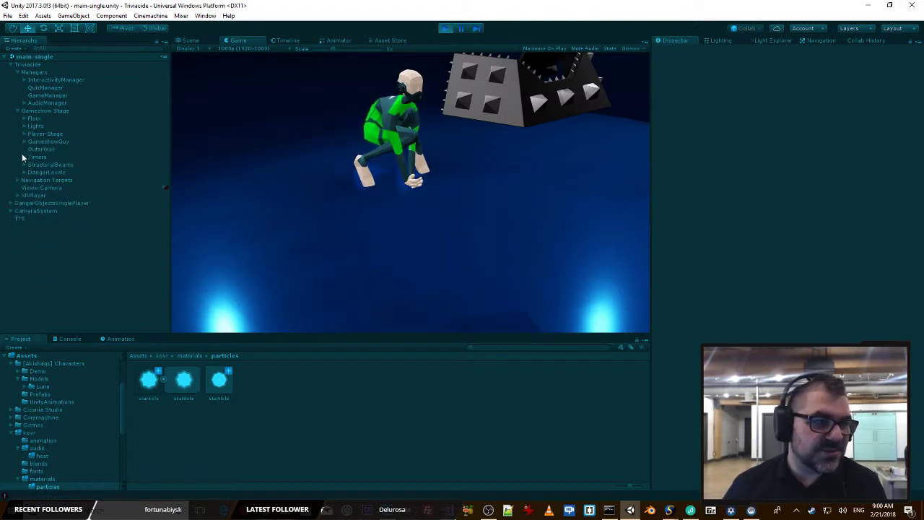
{"action": "left_click", "coordinate": [10, 204]}
{"action": "left_click", "coordinate": [31, 219]}
{"action": "left_click", "coordinate": [31, 211]}
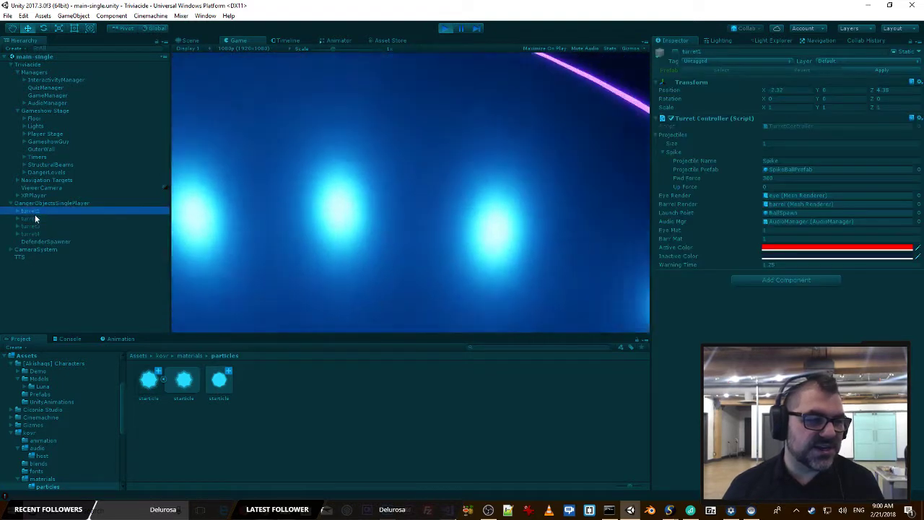
{"action": "left_click", "coordinate": [39, 233], "text": "shift"}
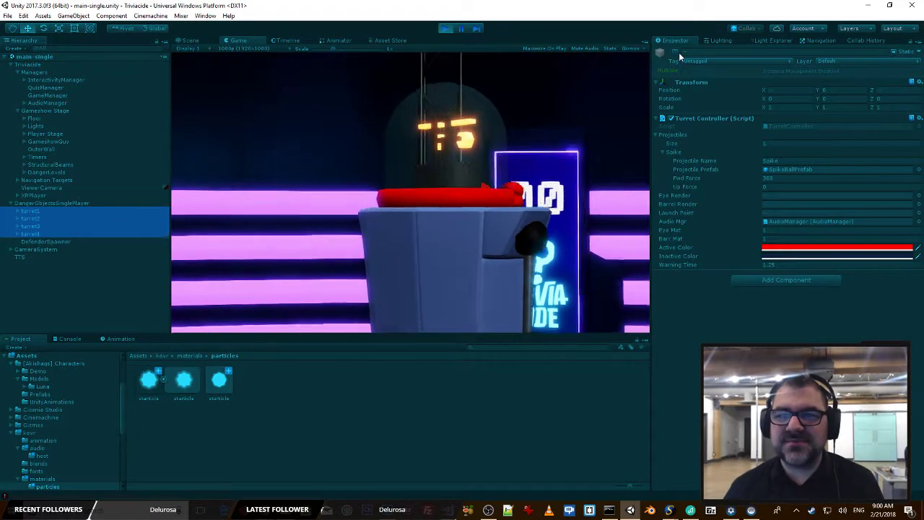
{"action": "left_click", "coordinate": [676, 52]}
{"action": "left_click", "coordinate": [189, 41]}
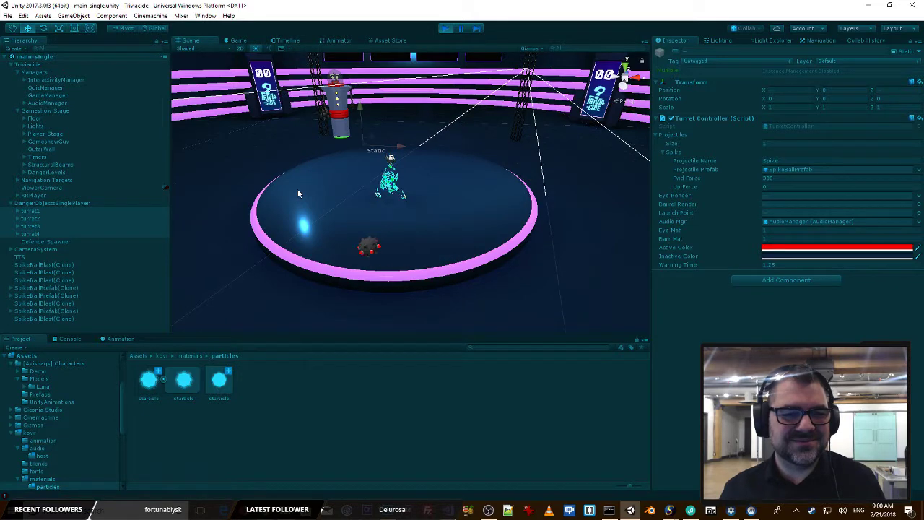
{"action": "left_click", "coordinate": [446, 28]}
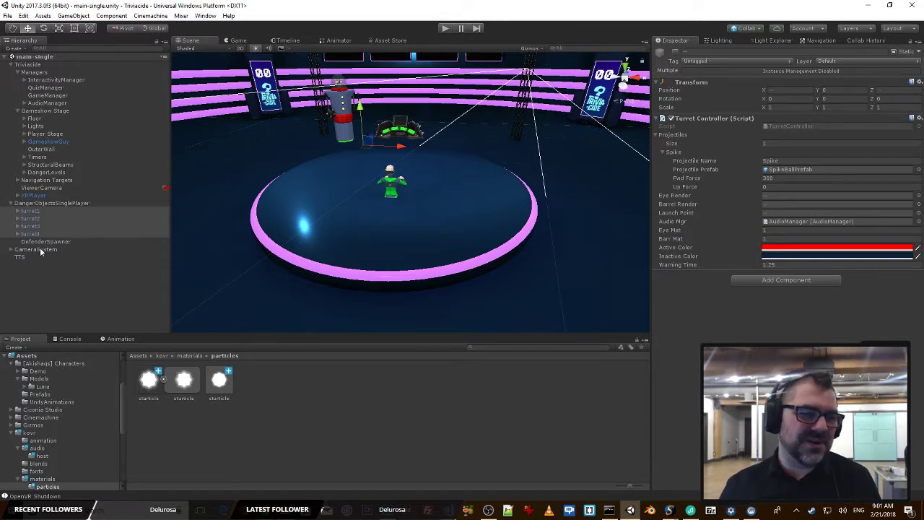
Step: Open the prefabs folder inside the project's kovr assets folder
{"action": "left_click", "coordinate": [139, 356]}
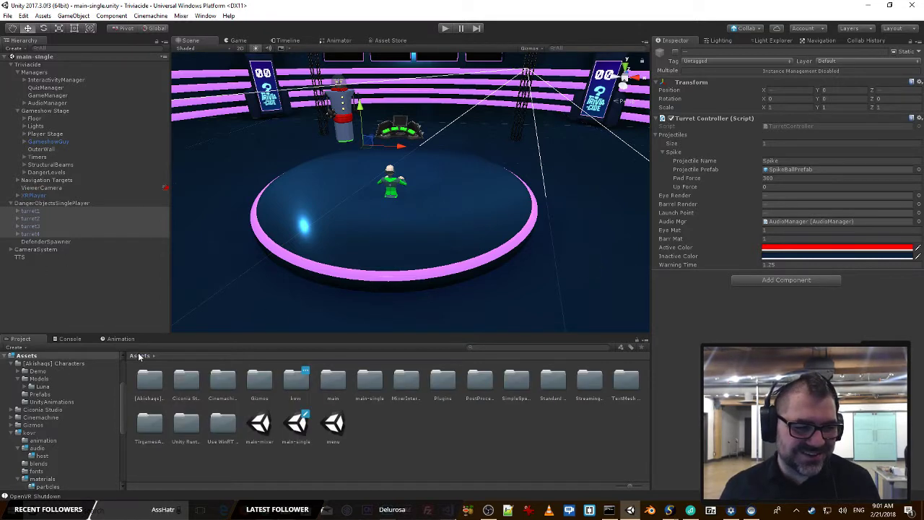
{"action": "left_click", "coordinate": [416, 464]}
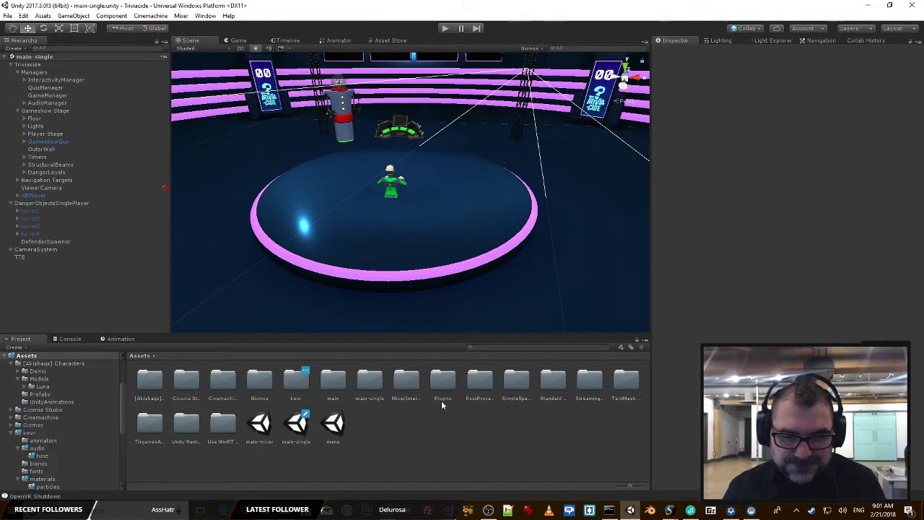
{"action": "double_click", "coordinate": [298, 380]}
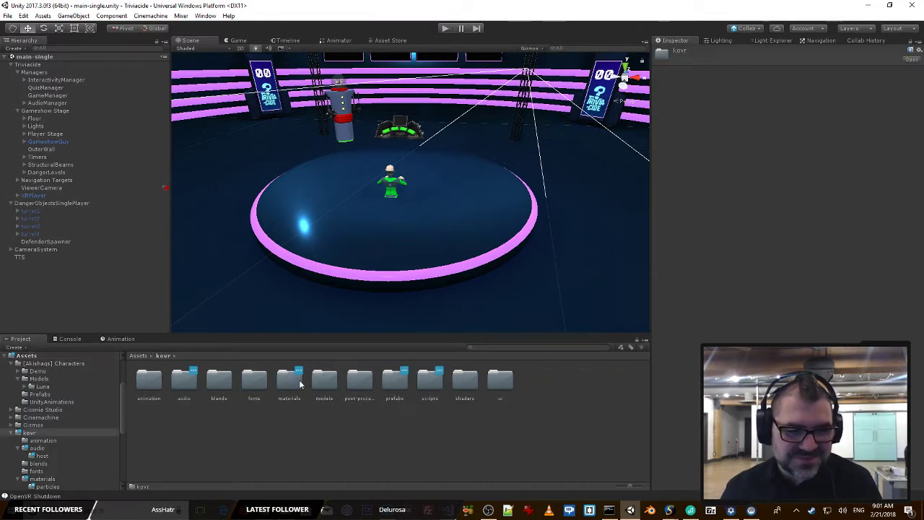
{"action": "double_click", "coordinate": [398, 383]}
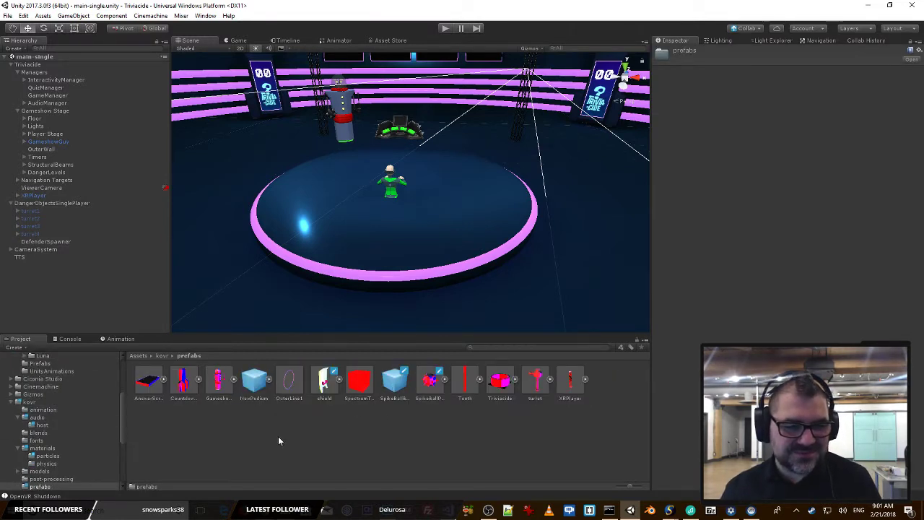
Step: Add the SpikeBallBlast prefab to the scene hierarchy and set its Start Color to red (FF0000)
{"action": "left_click", "coordinate": [433, 390]}
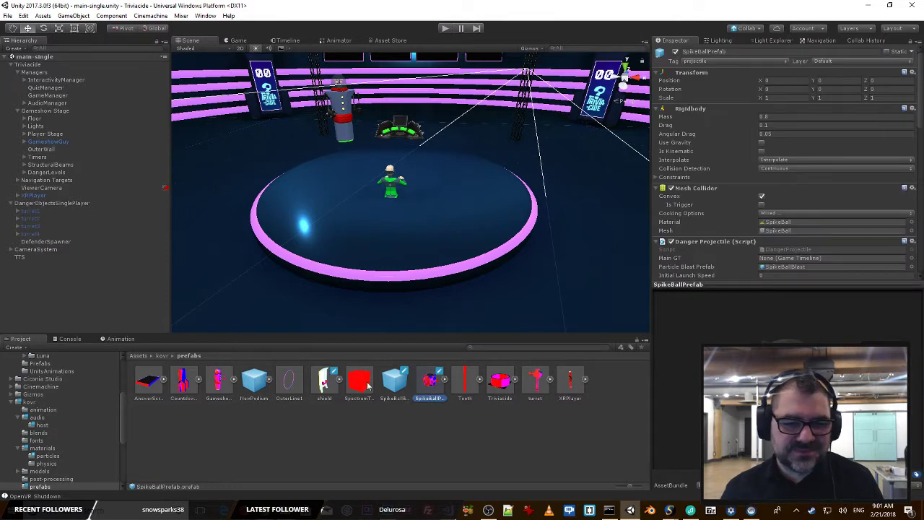
{"action": "left_click_drag", "start_coordinate": [395, 381], "coordinate": [40, 269]}
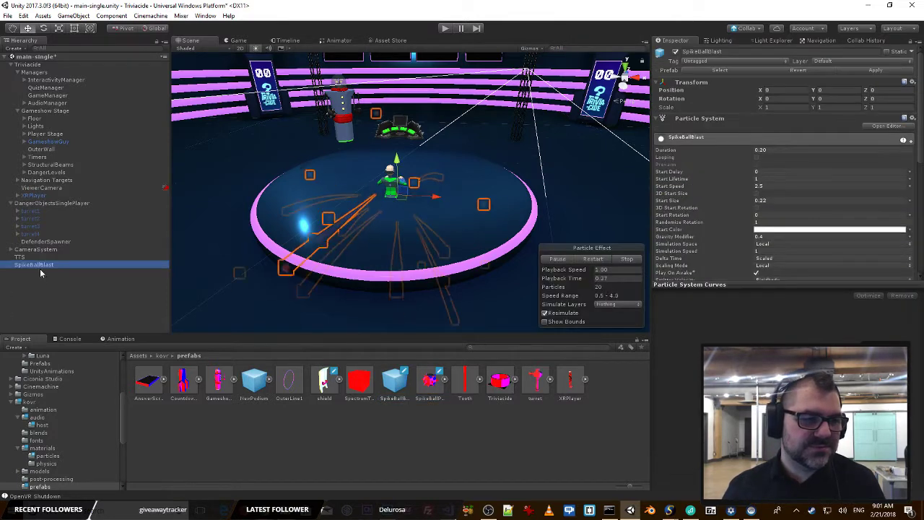
{"action": "left_click", "coordinate": [773, 230]}
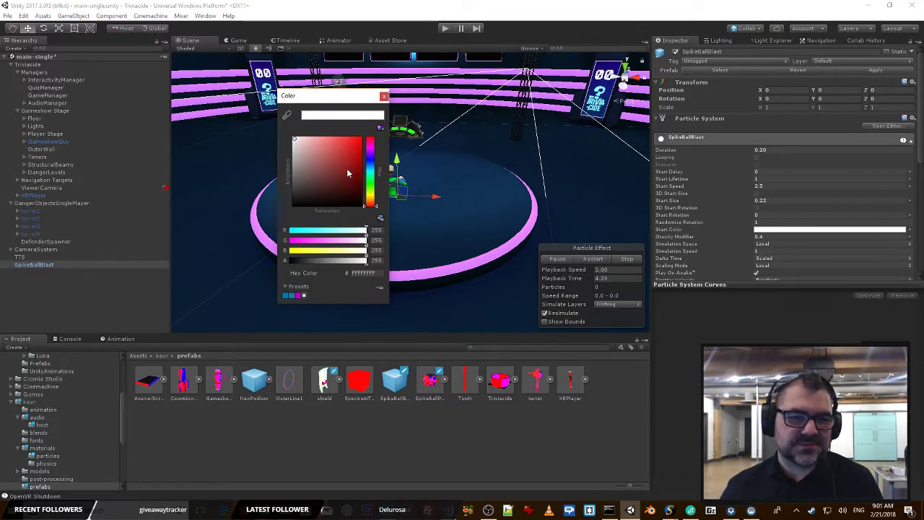
{"action": "left_click_drag", "start_coordinate": [348, 172], "coordinate": [361, 137]}
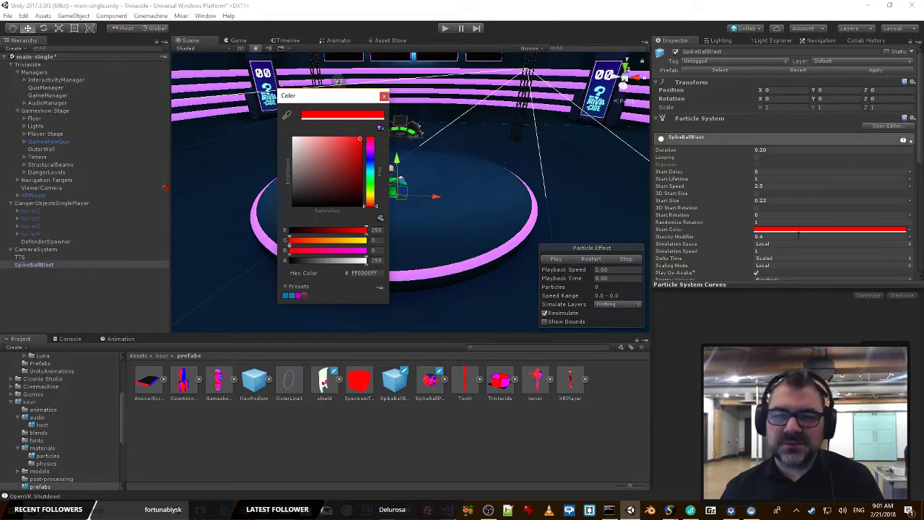
Step: Expand SpikeBallBlast's Color over Lifetime settings and set its Start Color to near-black (131313)
{"action": "scroll", "coordinate": [797, 234], "scroll_direction": "down", "scroll_amount": 7}
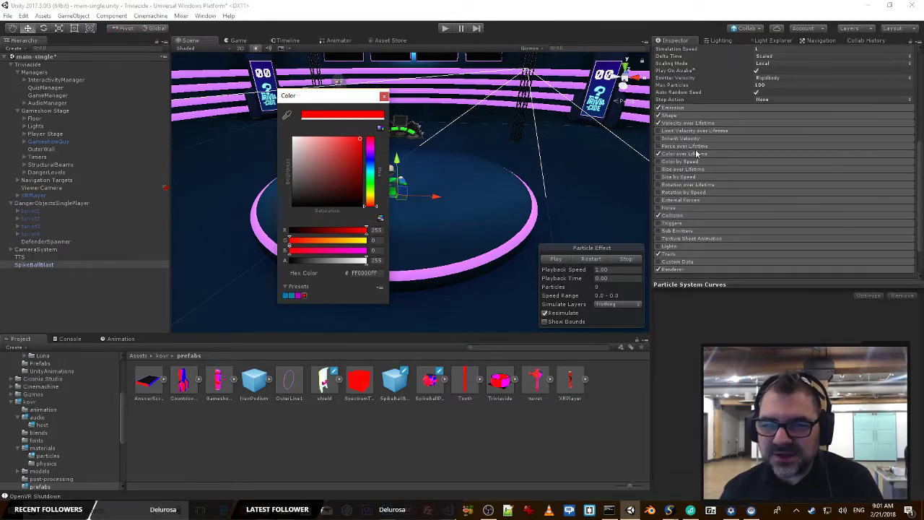
{"action": "left_click", "coordinate": [697, 153]}
{"action": "scroll", "coordinate": [816, 160], "scroll_direction": "up", "scroll_amount": 7}
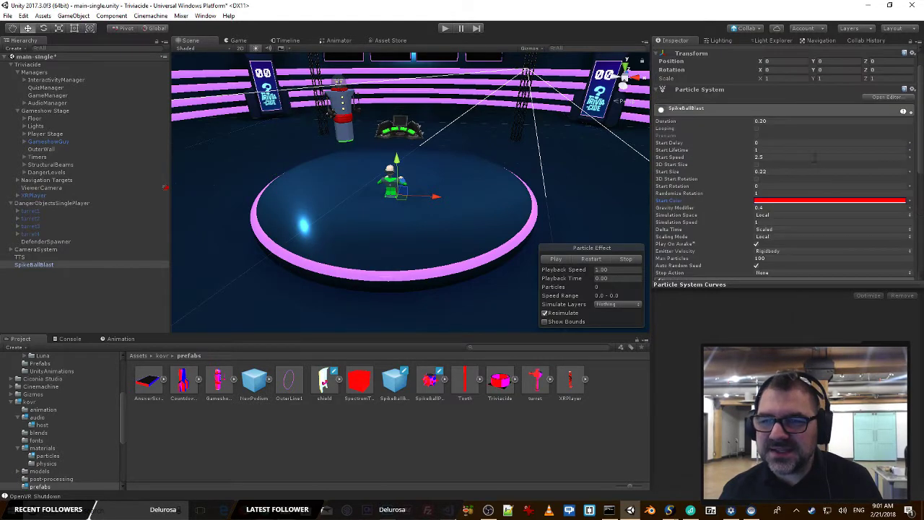
{"action": "left_click", "coordinate": [800, 201]}
{"action": "left_click_drag", "start_coordinate": [335, 193], "coordinate": [250, 204]}
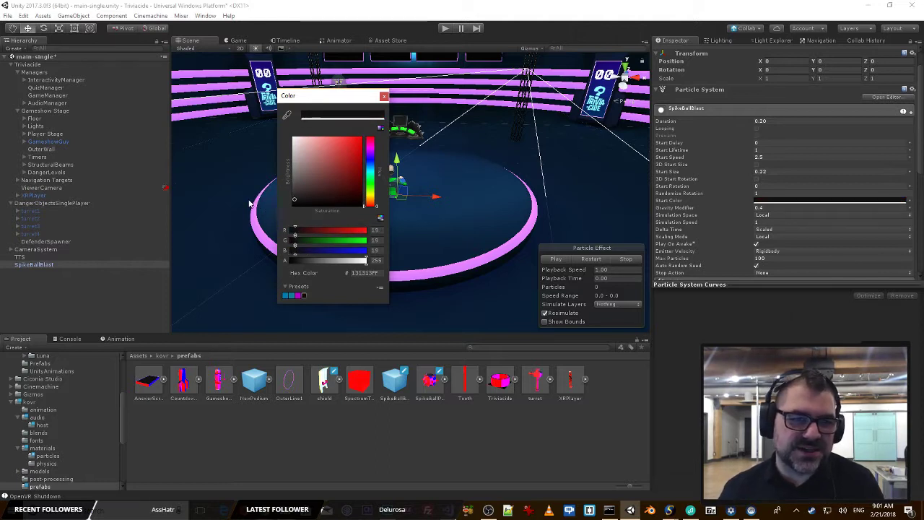
{"action": "left_click", "coordinate": [383, 96]}
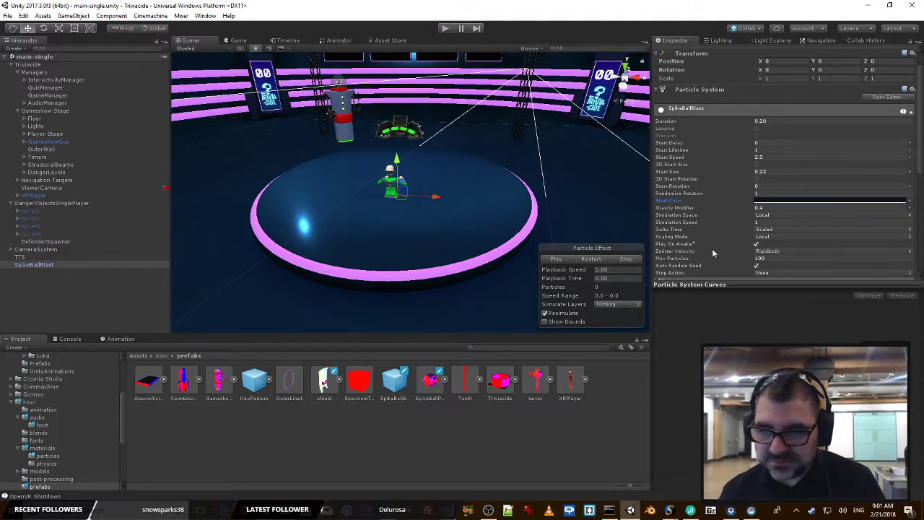
{"action": "scroll", "coordinate": [712, 248], "scroll_direction": "down", "scroll_amount": 5}
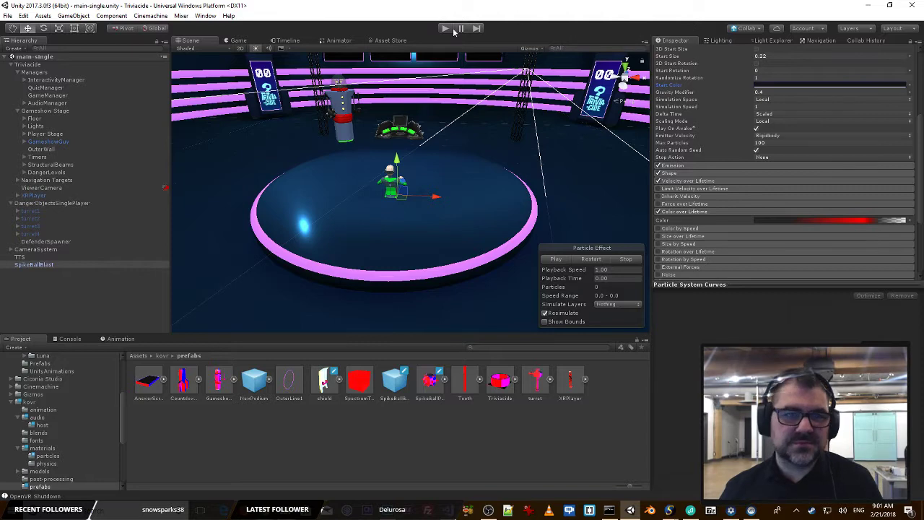
{"action": "left_click", "coordinate": [448, 29]}
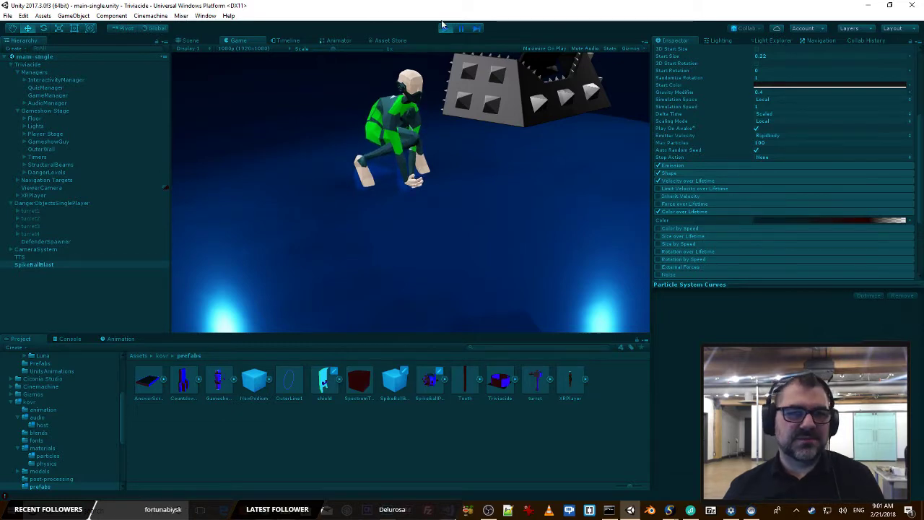
{"action": "key", "text": "ctrl+p"}
{"action": "scroll", "coordinate": [765, 138], "scroll_direction": "up", "scroll_amount": 5}
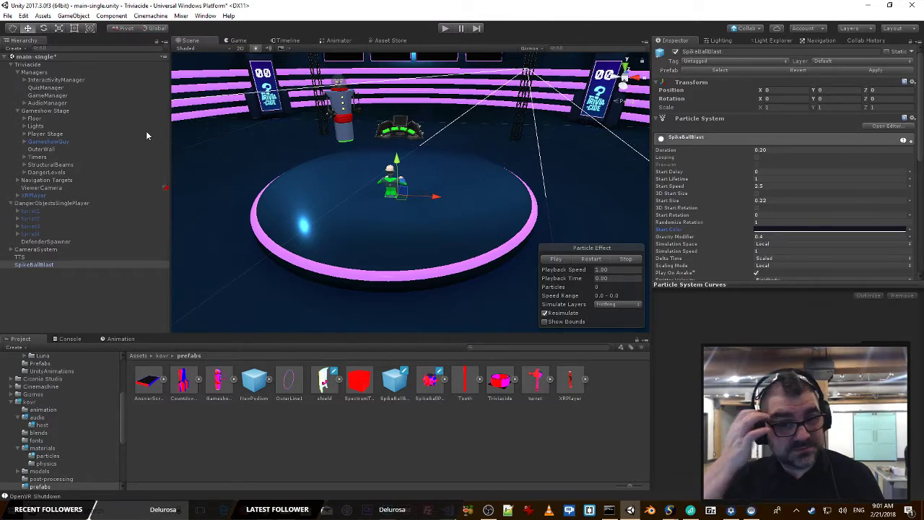
Step: Playtest the game with turret1 to turret4 activated, watching the blasts from several Scene view angles, and save the main-single scene
{"action": "key", "text": "ctrl+p"}
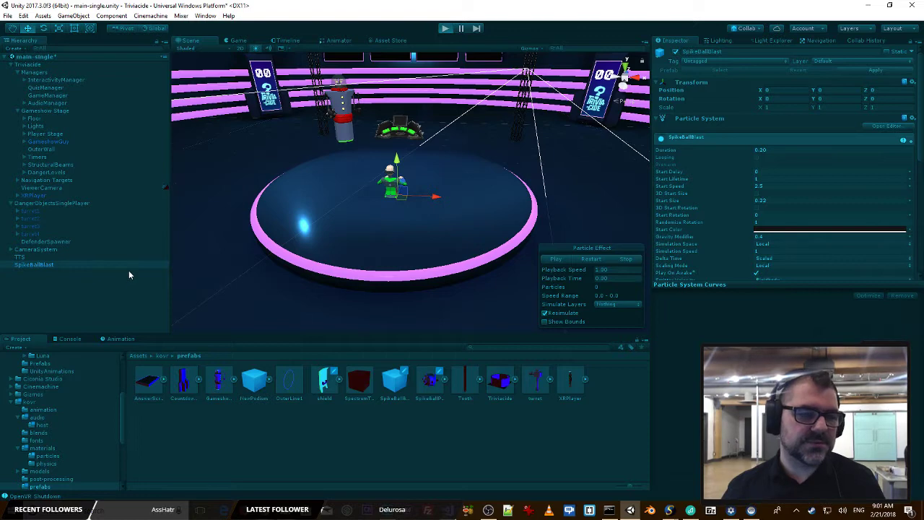
{"action": "left_click", "coordinate": [30, 211]}
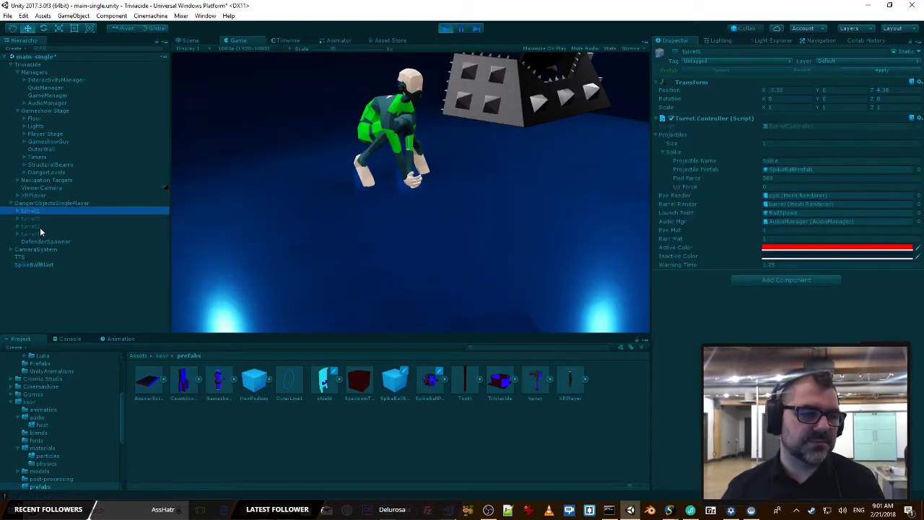
{"action": "left_click", "coordinate": [42, 234], "text": "shift"}
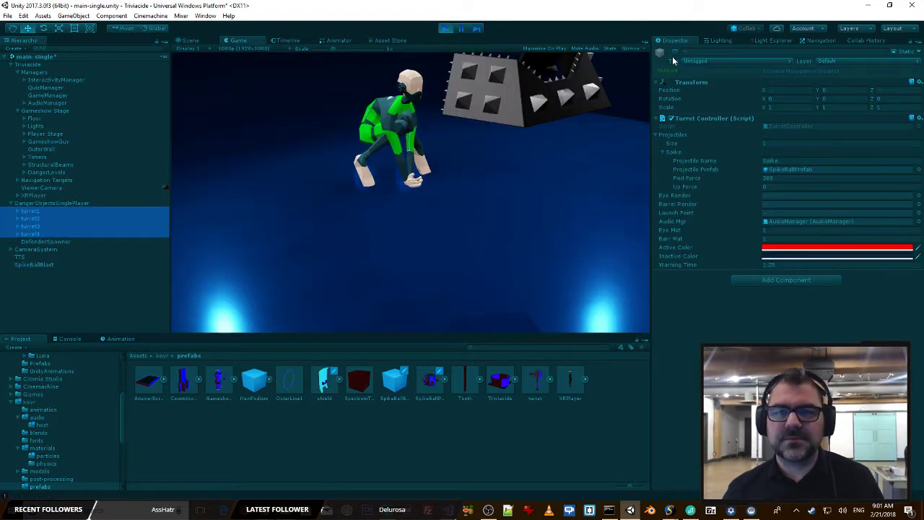
{"action": "left_click", "coordinate": [386, 80]}
{"action": "left_click", "coordinate": [206, 44]}
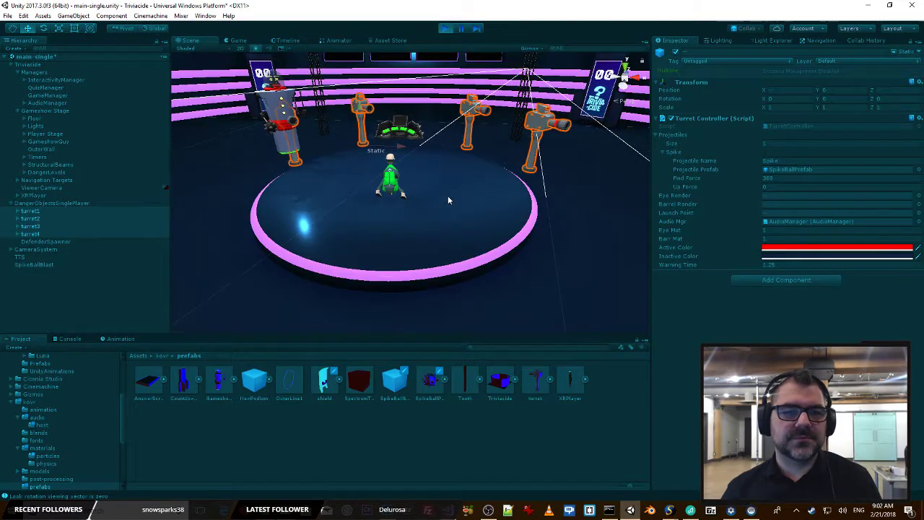
{"action": "right_click_drag", "start_coordinate": [448, 196], "coordinate": [475, 167]}
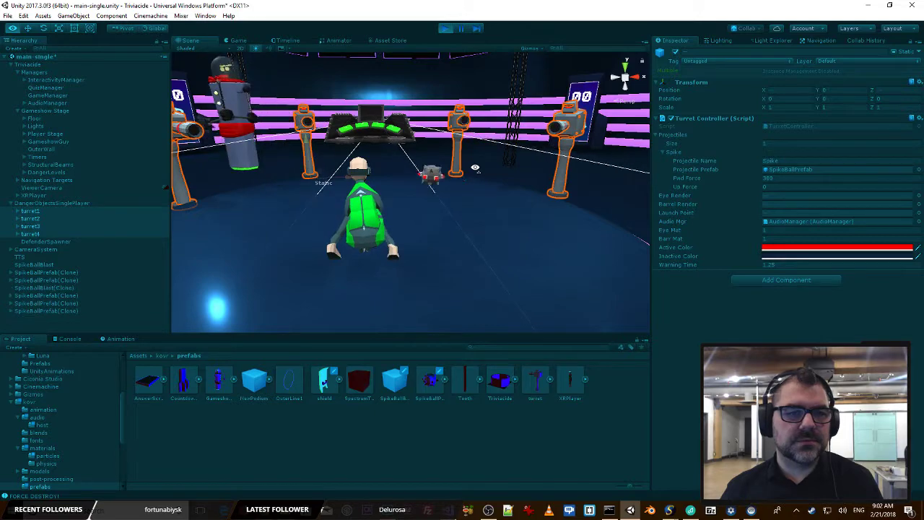
{"action": "right_click_drag", "start_coordinate": [476, 167], "coordinate": [432, 189]}
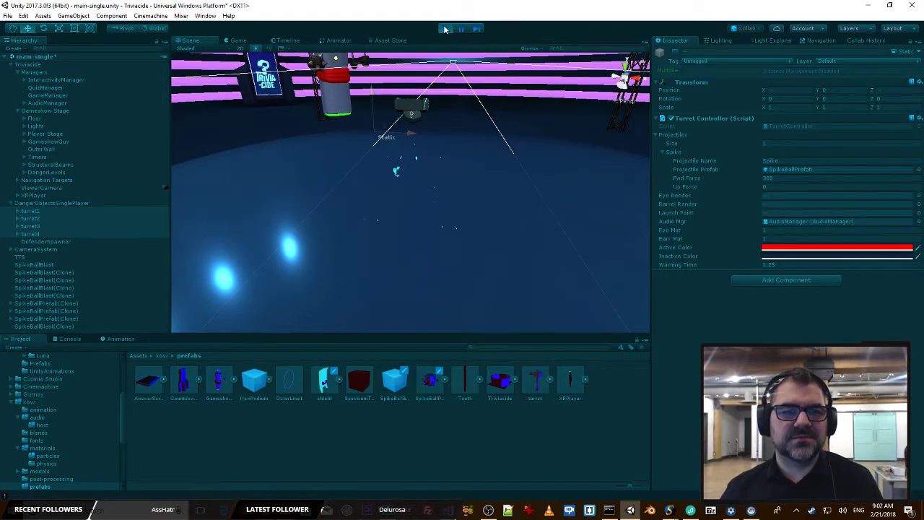
{"action": "right_click_drag", "start_coordinate": [461, 173], "coordinate": [562, 147]}
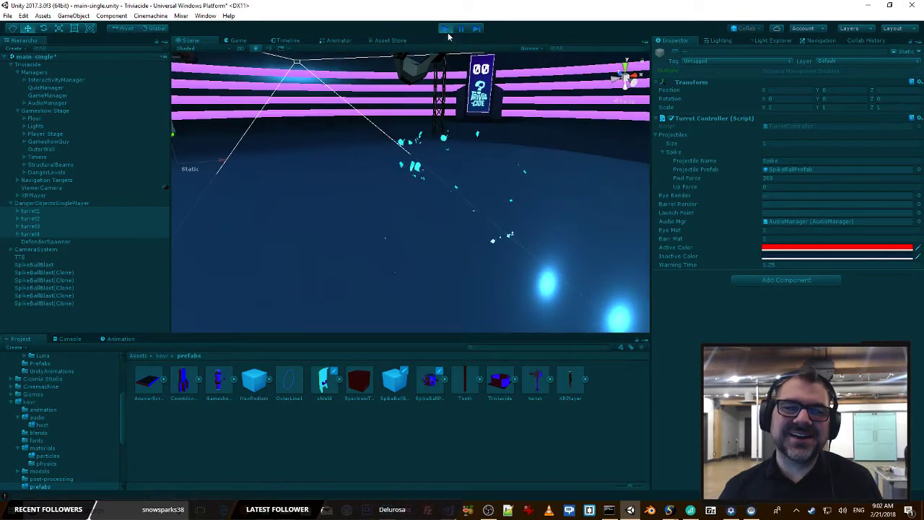
{"action": "left_click", "coordinate": [447, 30]}
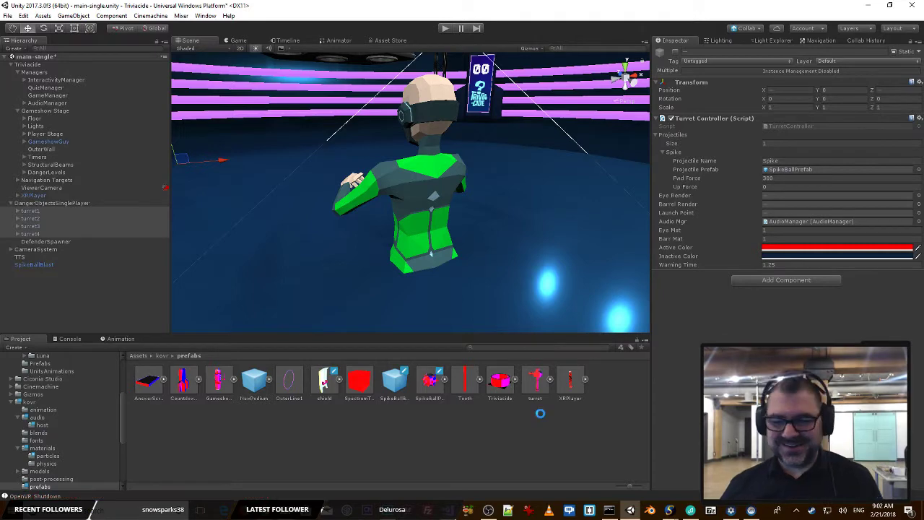
{"action": "left_click", "coordinate": [491, 414]}
{"action": "key", "text": "ctrl+s"}
Step: In SpikeBallBlast's Color over Lifetime gradient, move the dark key near the start, red to about 13.2%, opaque alpha to 88.2% and black to 89.7%
{"action": "right_click_drag", "start_coordinate": [483, 148], "coordinate": [340, 151]}
{"action": "left_click", "coordinate": [36, 264]}
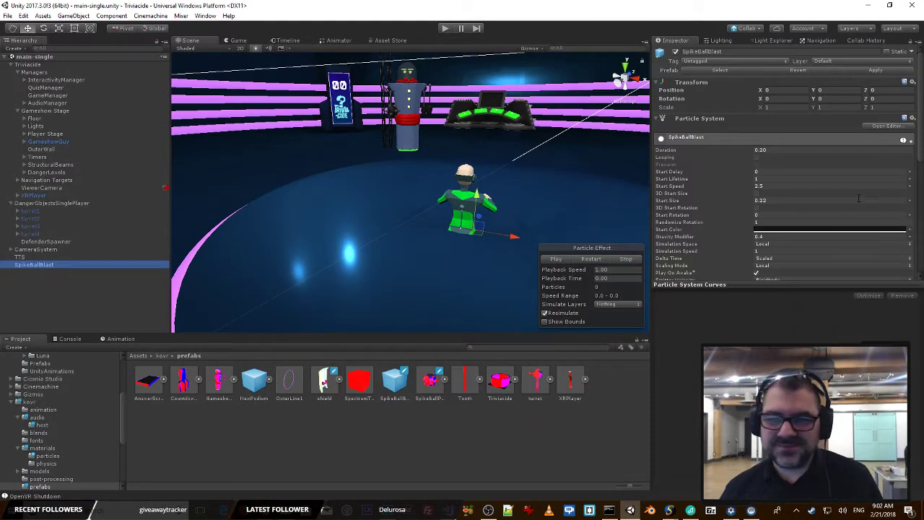
{"action": "scroll", "coordinate": [841, 211], "scroll_direction": "down", "scroll_amount": 5}
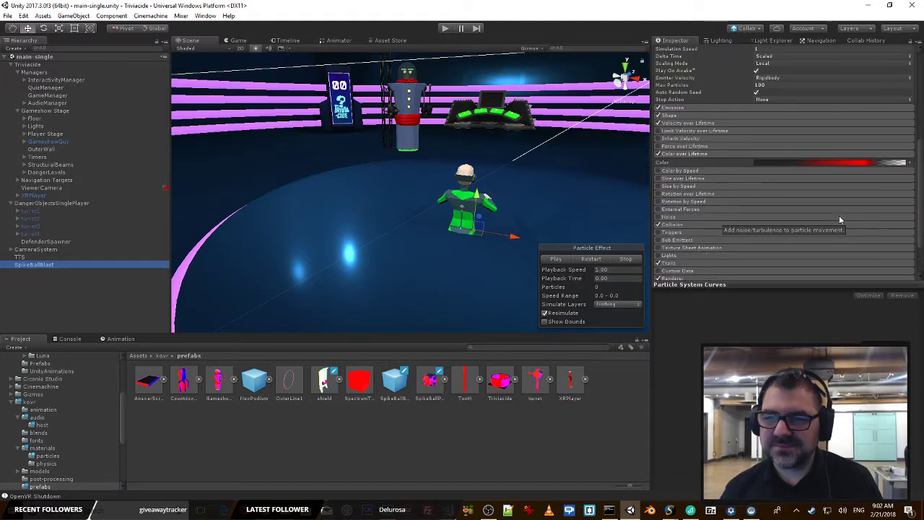
{"action": "left_click", "coordinate": [823, 163]}
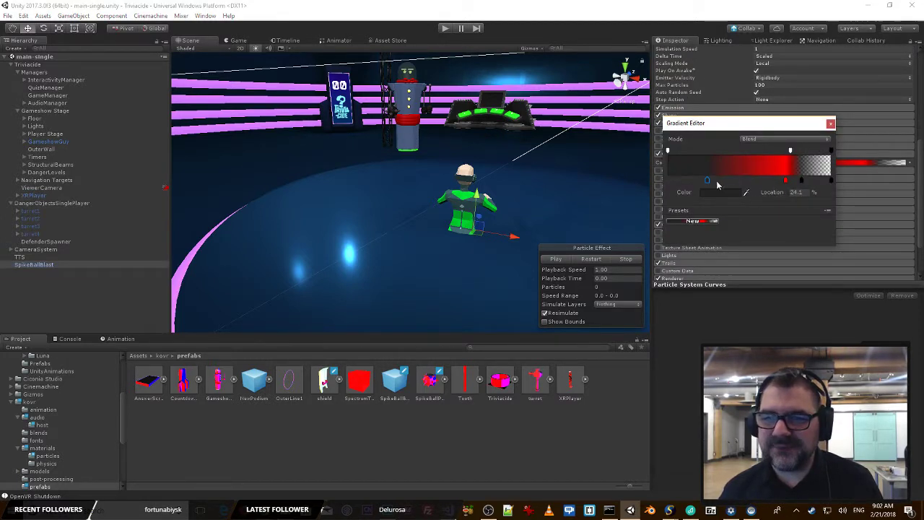
{"action": "left_click_drag", "start_coordinate": [708, 184], "coordinate": [673, 184]}
{"action": "left_click_drag", "start_coordinate": [787, 181], "coordinate": [691, 182]}
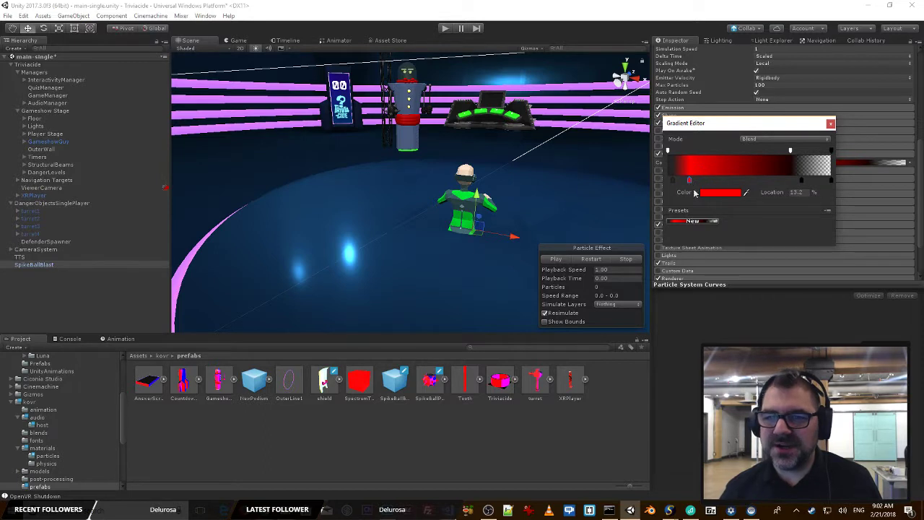
{"action": "left_click_drag", "start_coordinate": [790, 152], "coordinate": [813, 152]}
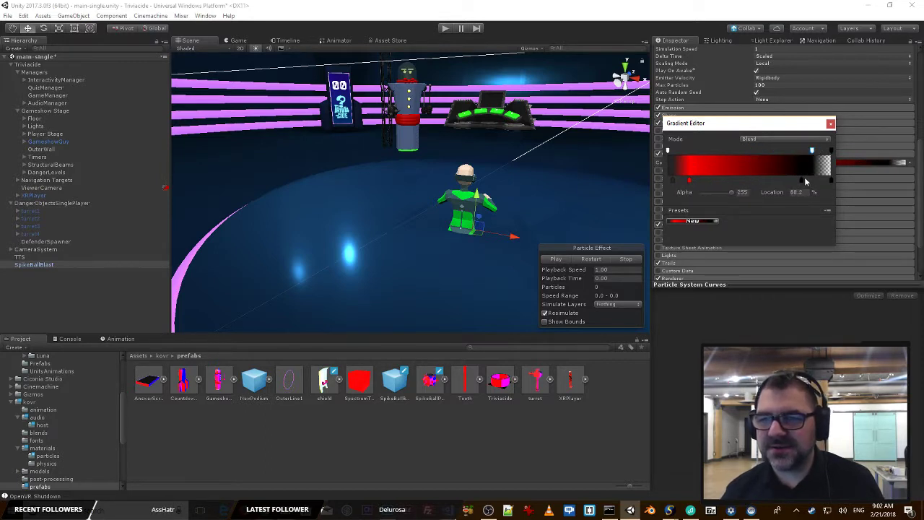
{"action": "left_click", "coordinate": [807, 181]}
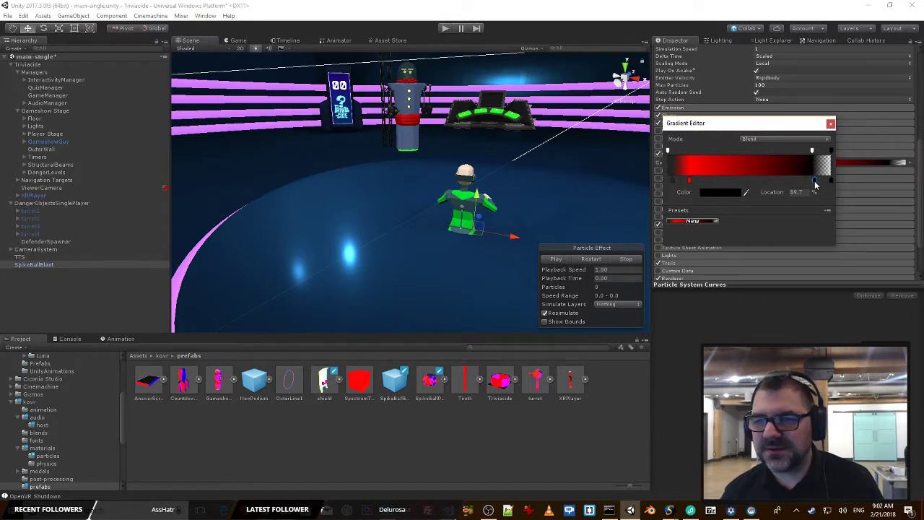
{"action": "left_click", "coordinate": [831, 123]}
Step: Set SpikeBallBlast's Start Lifetime to 2 and play the particle effect in the scene
{"action": "scroll", "coordinate": [801, 129], "scroll_direction": "up", "scroll_amount": 5}
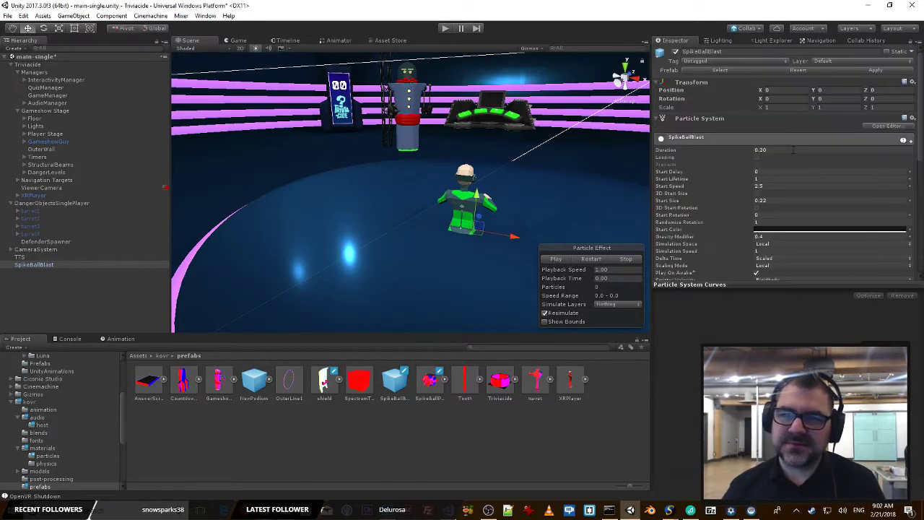
{"action": "left_click", "coordinate": [769, 179]}
{"action": "type", "text": "2"}
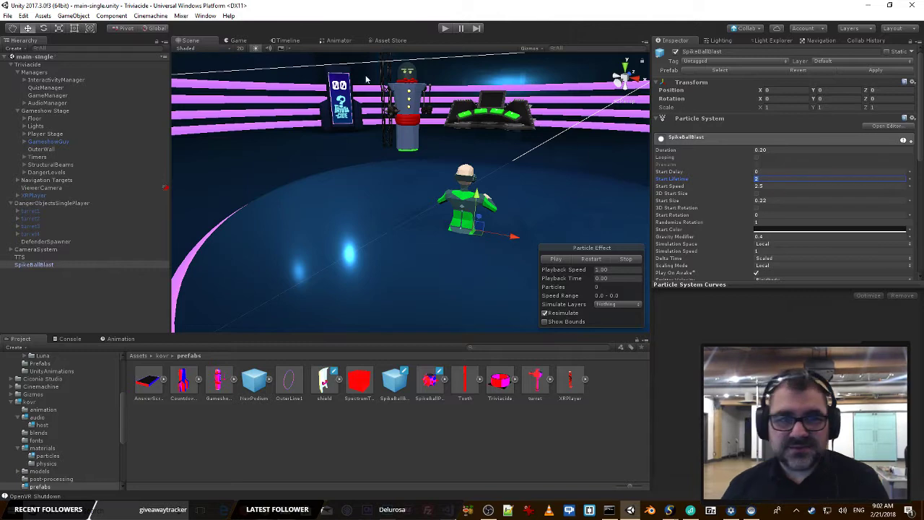
{"action": "left_click", "coordinate": [556, 259]}
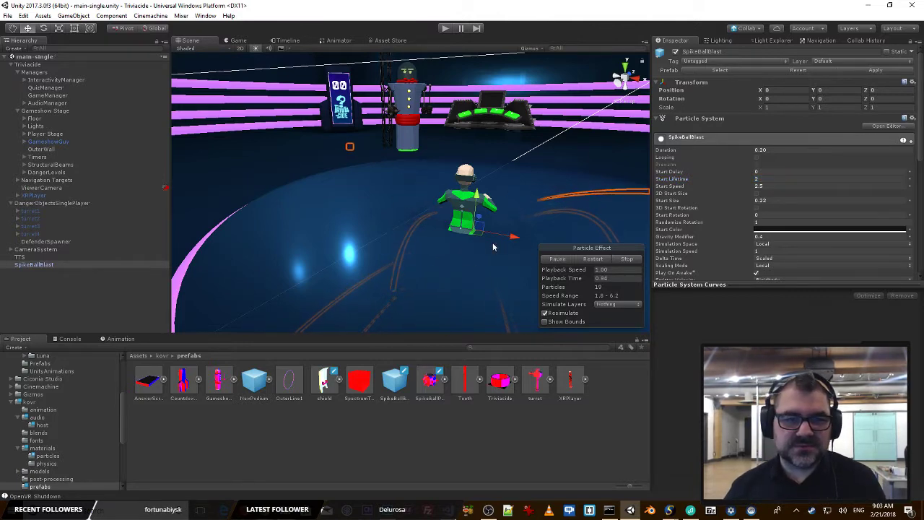
{"action": "scroll", "coordinate": [494, 245], "scroll_direction": "down", "scroll_amount": 4}
{"action": "right_click_drag", "start_coordinate": [494, 245], "coordinate": [449, 249]}
{"action": "key", "text": "d"}
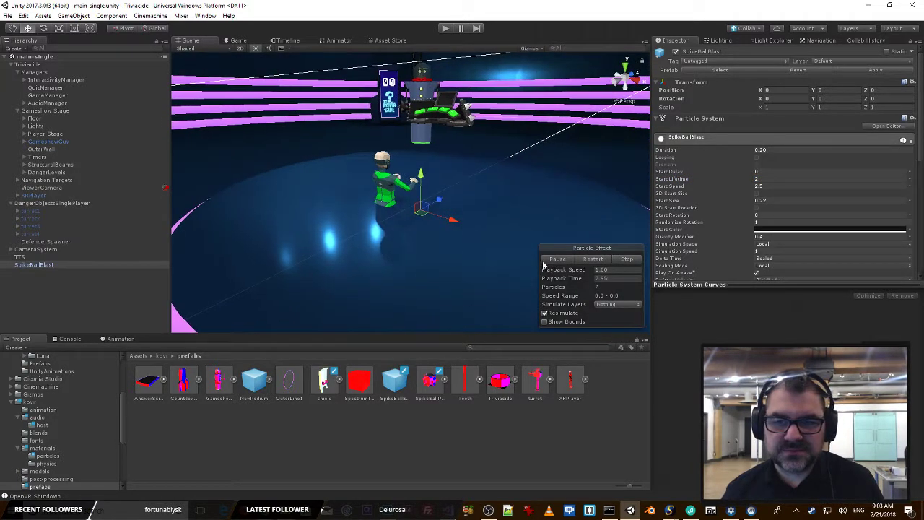
Step: Set SpikeBallBlast's Start Color to bright red
{"action": "left_click", "coordinate": [775, 230]}
{"action": "left_click", "coordinate": [374, 142]}
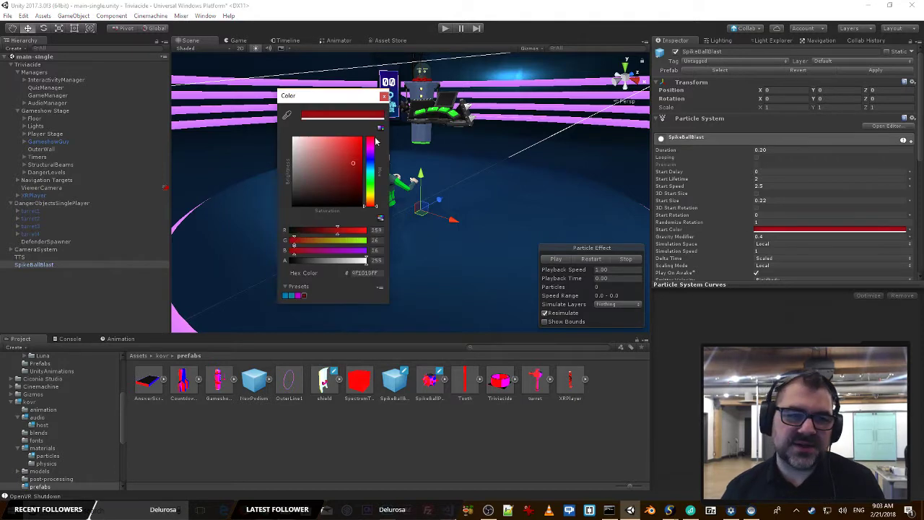
{"action": "left_click", "coordinate": [360, 139]}
{"action": "left_click", "coordinate": [383, 98]}
Step: Make the Color over Lifetime gradient start with red at 0% by removing its dark first key, and play the effect in the scene
{"action": "scroll", "coordinate": [713, 237], "scroll_direction": "down", "scroll_amount": 6}
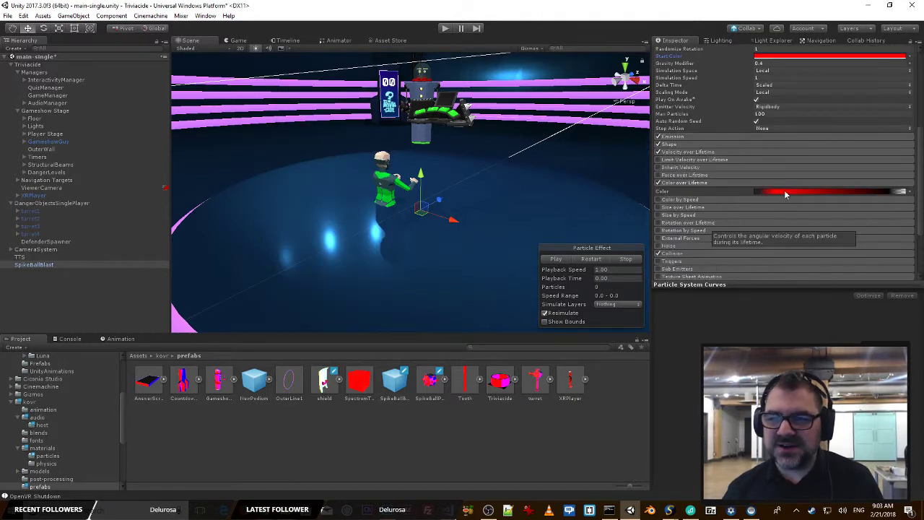
{"action": "left_click", "coordinate": [785, 193]}
{"action": "key", "text": "Delete"}
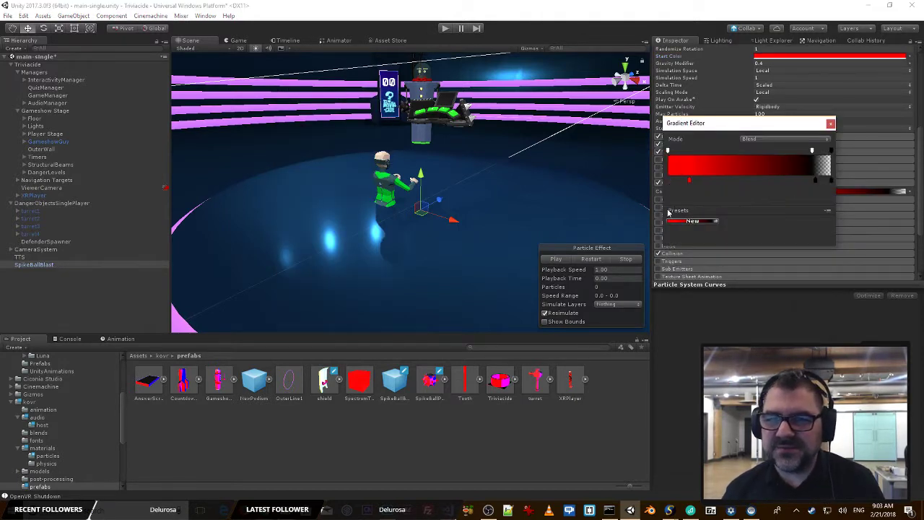
{"action": "left_click_drag", "start_coordinate": [688, 180], "coordinate": [668, 181]}
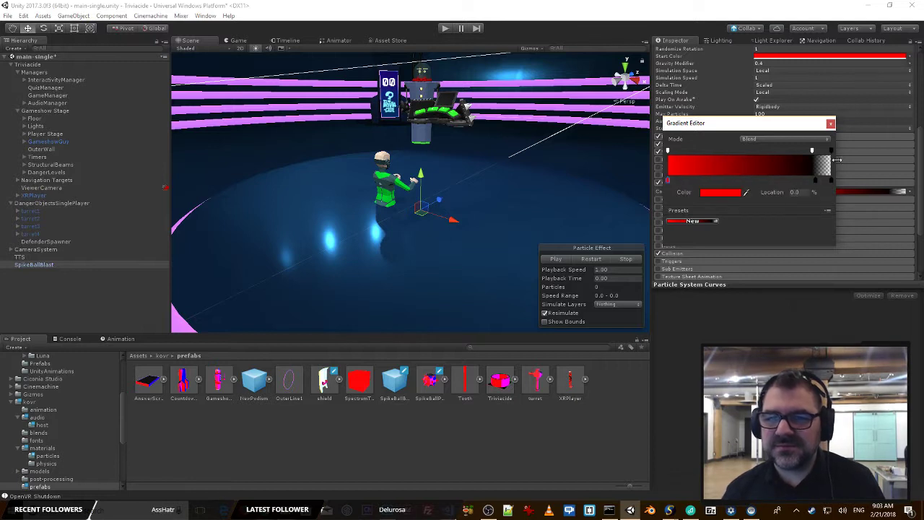
{"action": "left_click", "coordinate": [831, 124]}
{"action": "left_click", "coordinate": [558, 258]}
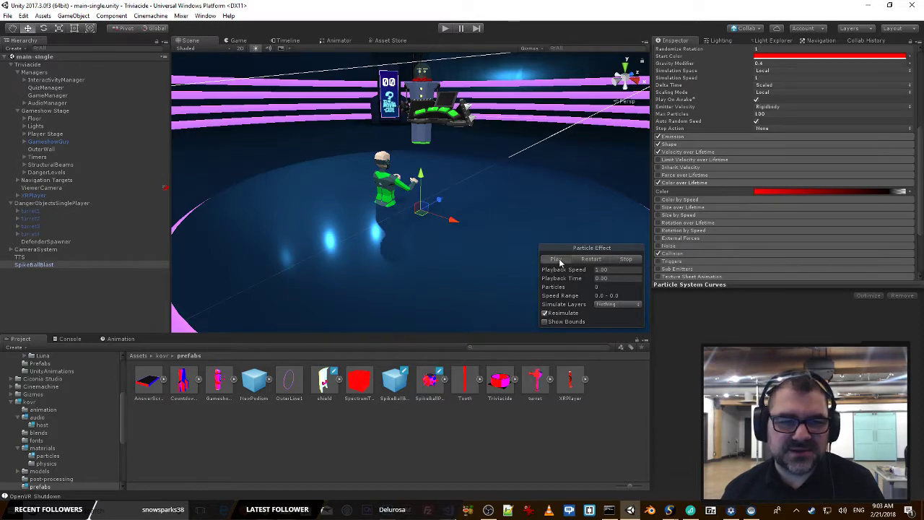
{"action": "left_click", "coordinate": [559, 259]}
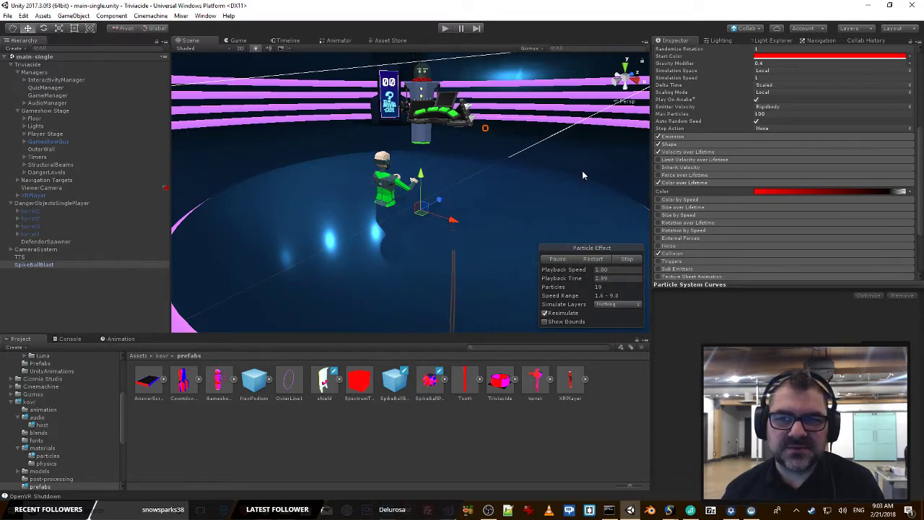
Step: Apply the particle changes made on SpikeBallBlast to its prefab
{"action": "left_click", "coordinate": [38, 265]}
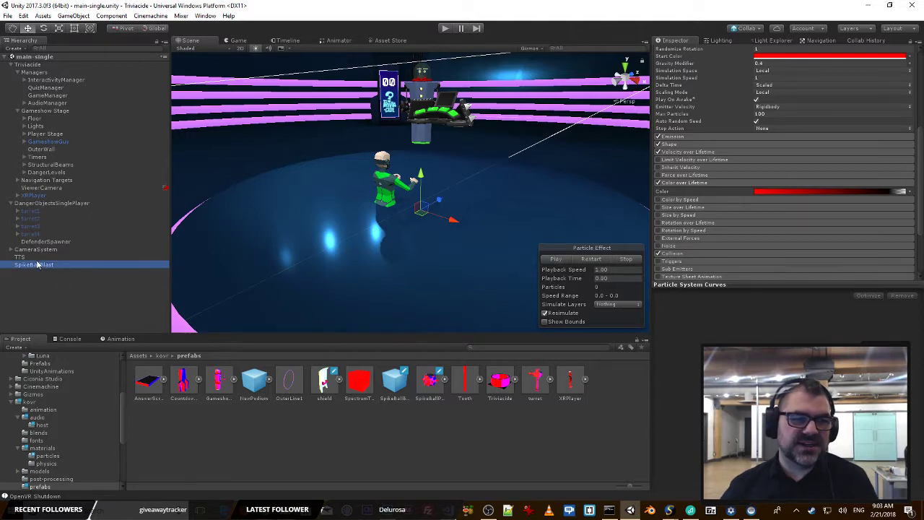
{"action": "scroll", "coordinate": [742, 172], "scroll_direction": "up", "scroll_amount": 5}
{"action": "left_click", "coordinate": [869, 71]}
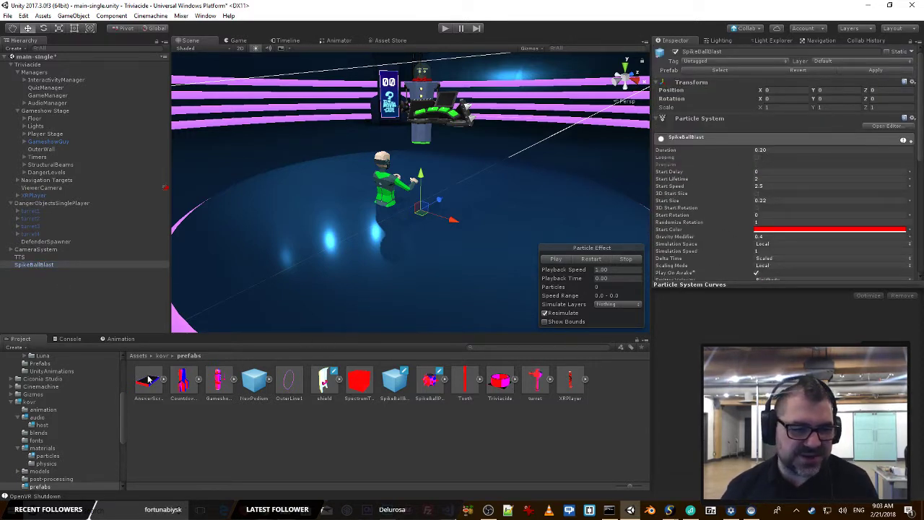
Step: Set the shader of the starticle material in the materials/particles folder to Particles/Multiply
{"action": "left_click", "coordinate": [163, 358]}
{"action": "double_click", "coordinate": [289, 383]}
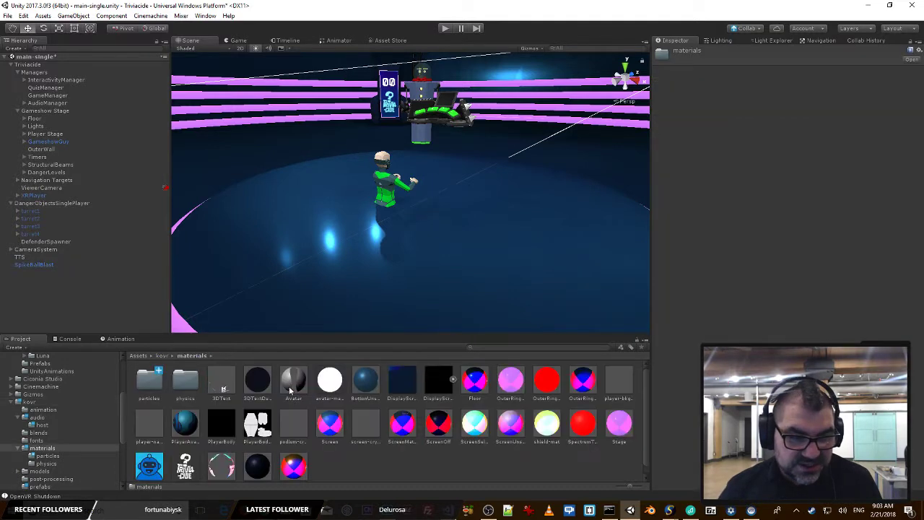
{"action": "double_click", "coordinate": [149, 383]}
{"action": "left_click", "coordinate": [219, 381]}
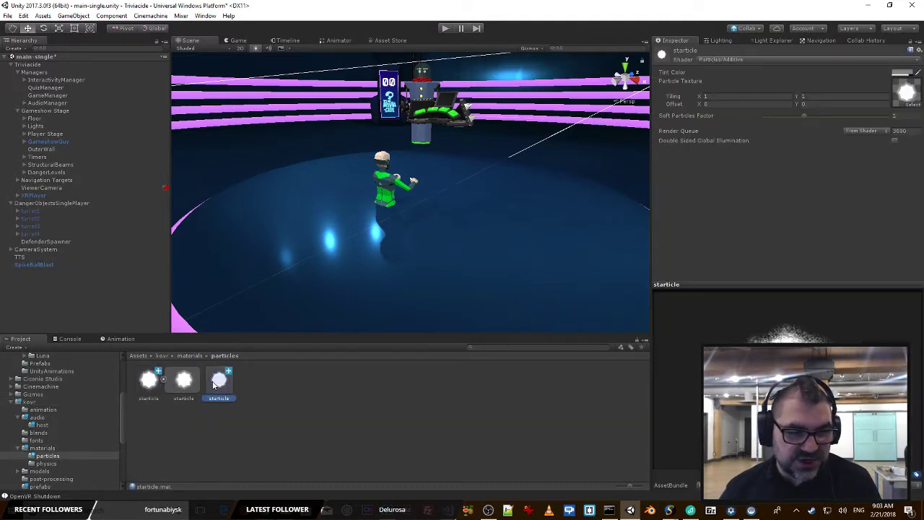
{"action": "left_click", "coordinate": [734, 60]}
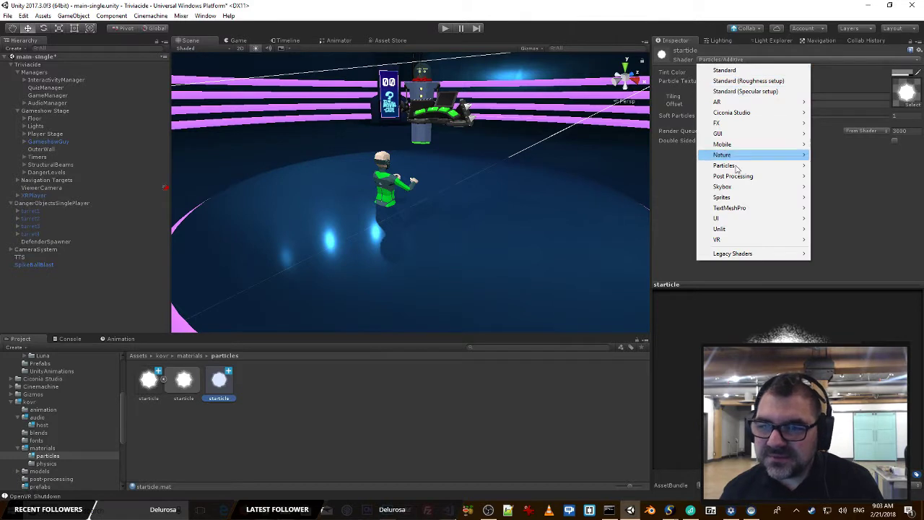
{"action": "mouse_move", "coordinate": [733, 167]}
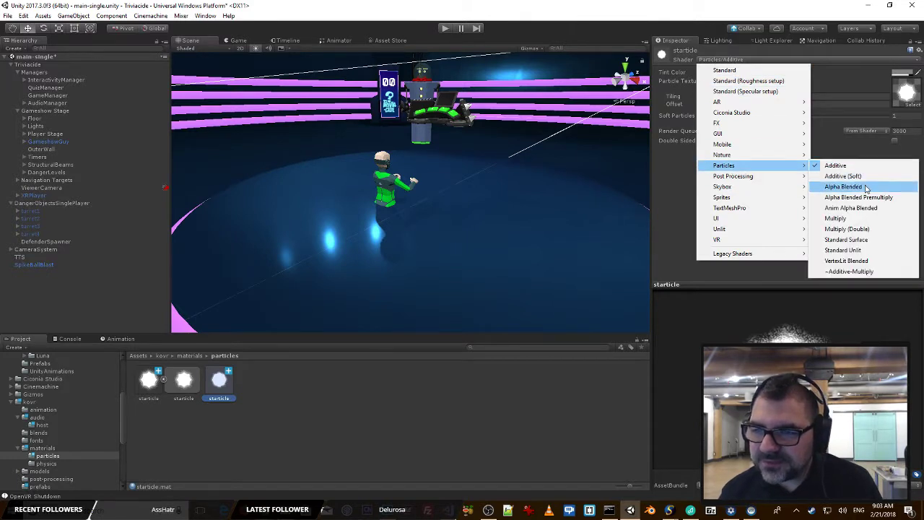
{"action": "left_click", "coordinate": [870, 221]}
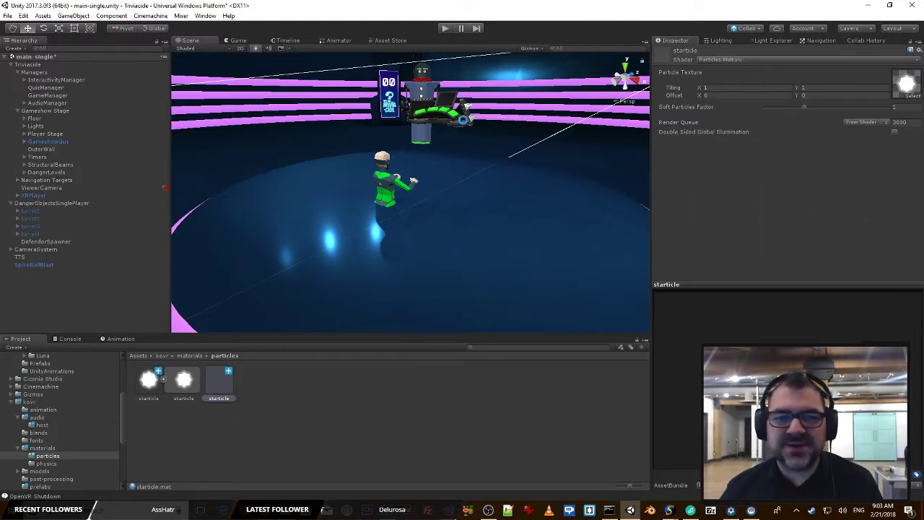
Step: Play the SpikeBallBlast particle effect in the scene to check the starticle material with its Multiply shader
{"action": "left_click", "coordinate": [34, 265]}
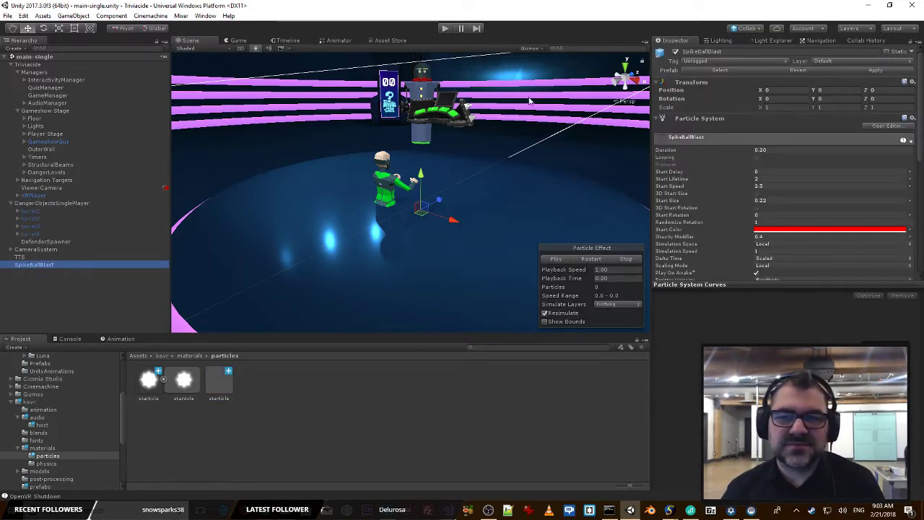
{"action": "left_click", "coordinate": [557, 260]}
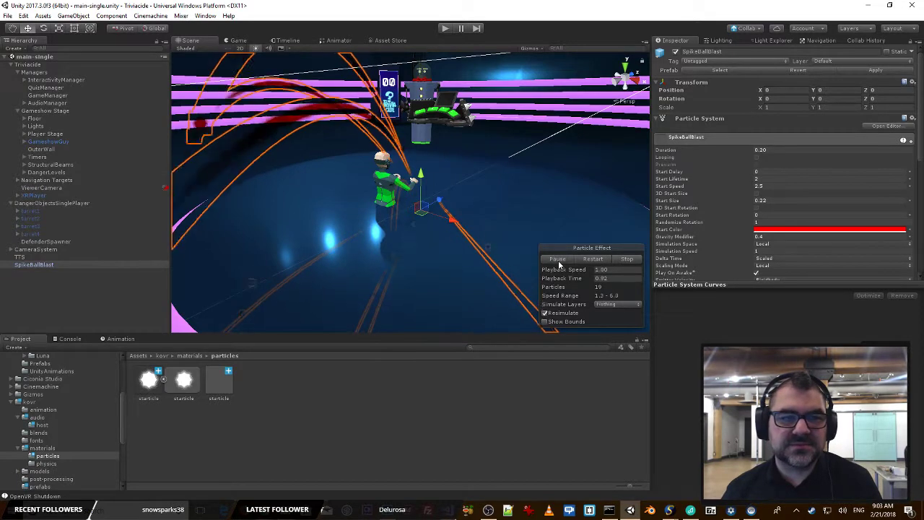
{"action": "right_click_drag", "start_coordinate": [446, 230], "coordinate": [270, 208]}
{"action": "key", "text": "s"}
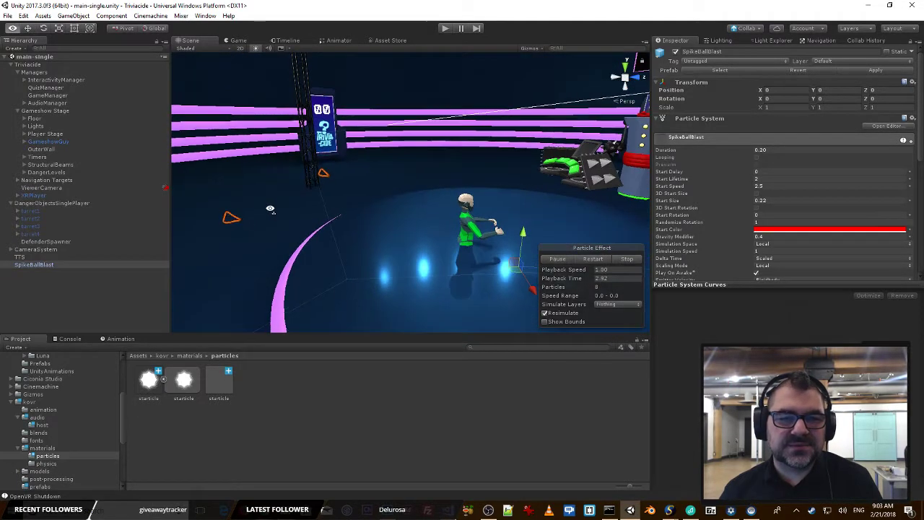
{"action": "left_click", "coordinate": [564, 260]}
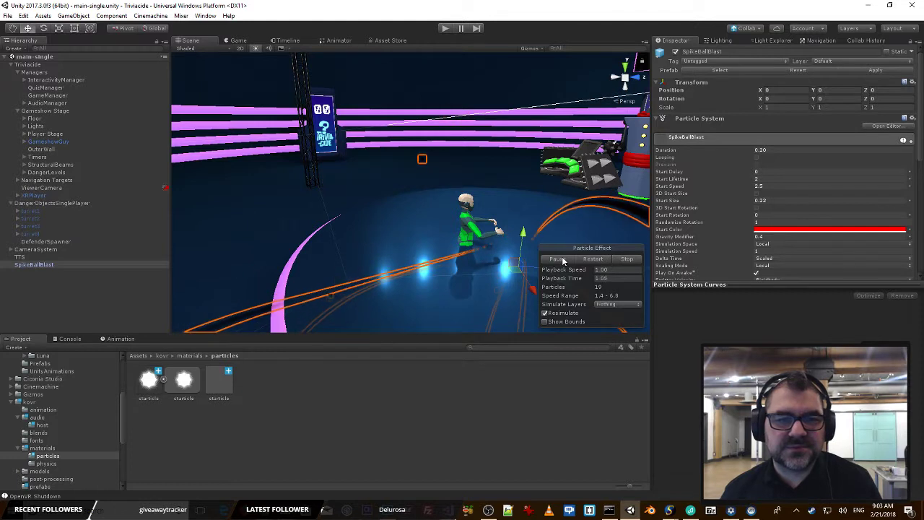
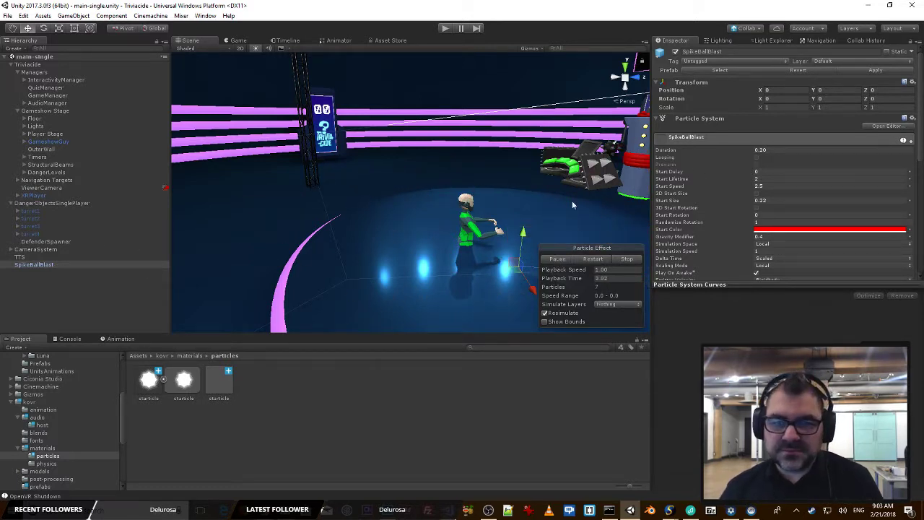
Step: Set the starticle material's shader to Particles/Multiply (Double) and play the SpikeBallBlast effect in the scene
{"action": "left_click", "coordinate": [220, 381]}
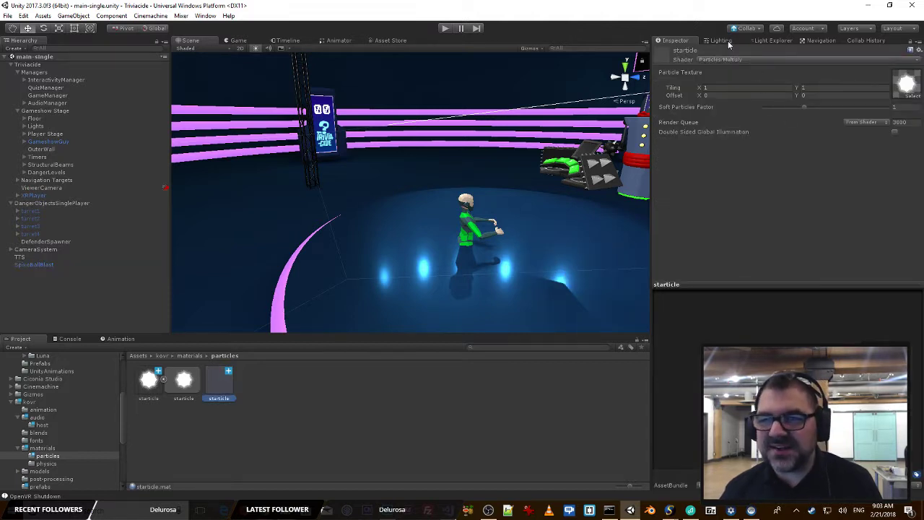
{"action": "left_click", "coordinate": [718, 59]}
{"action": "mouse_move", "coordinate": [740, 168]}
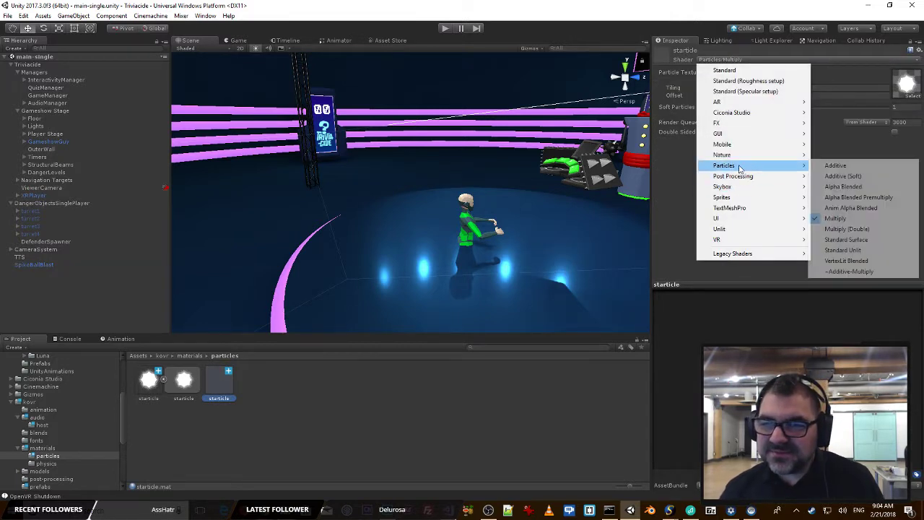
{"action": "left_click", "coordinate": [864, 229]}
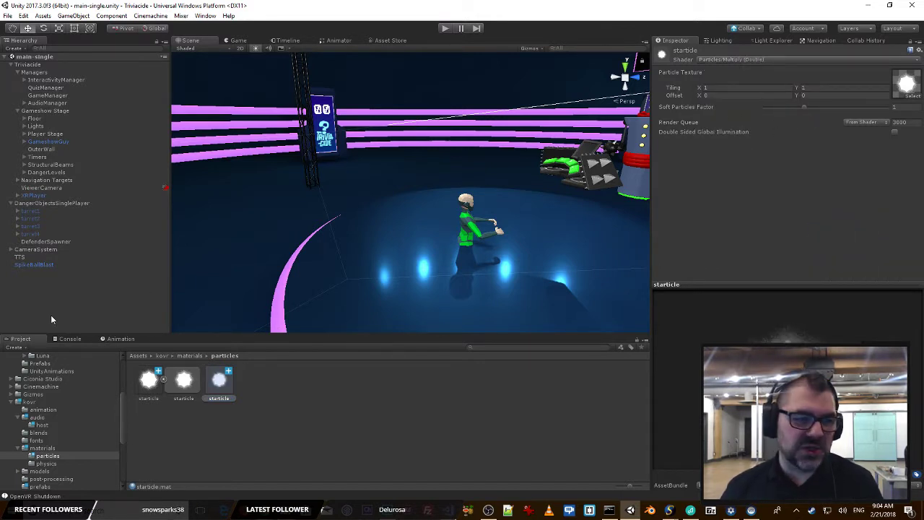
{"action": "left_click", "coordinate": [52, 265]}
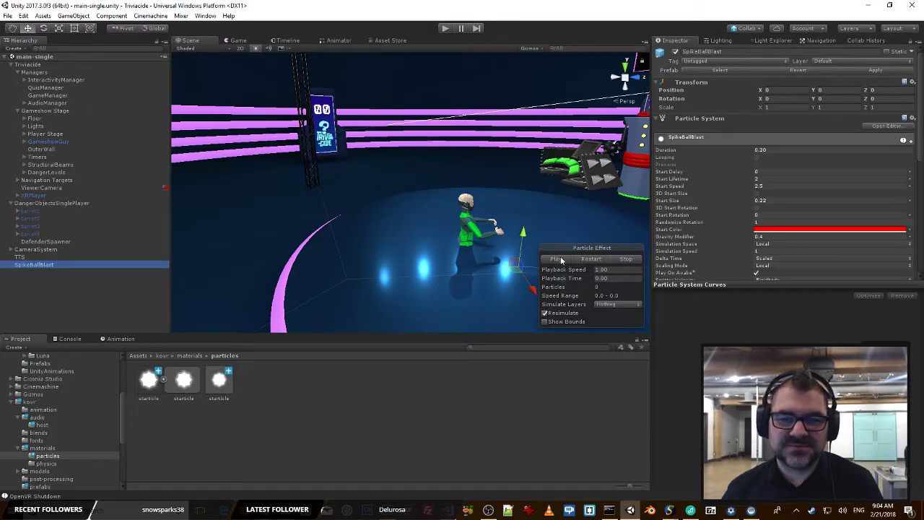
{"action": "left_click", "coordinate": [557, 259]}
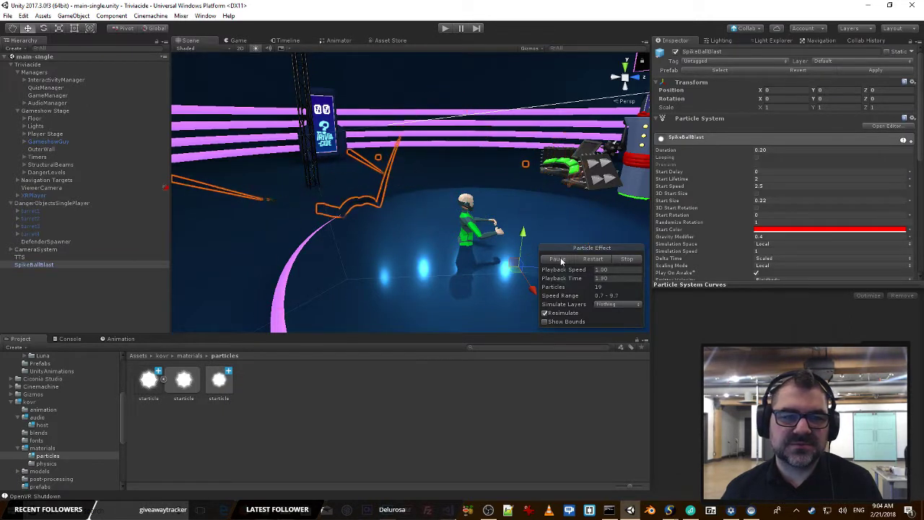
{"action": "left_click", "coordinate": [593, 260]}
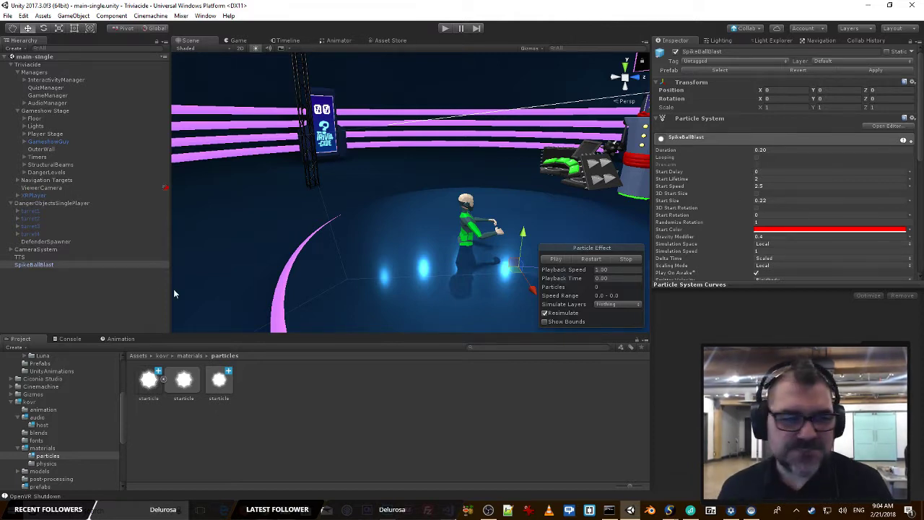
Step: Set the starticle material's shader to Particles/Standard Surface
{"action": "left_click", "coordinate": [209, 390]}
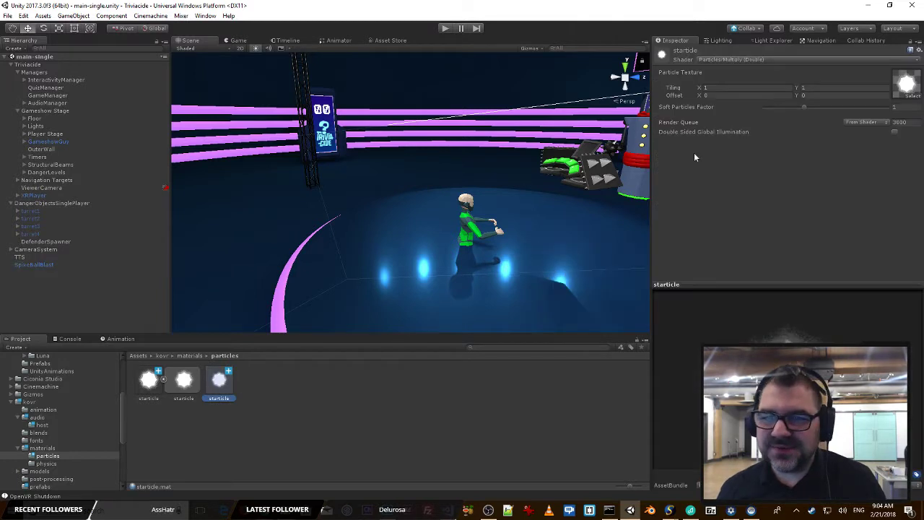
{"action": "left_click", "coordinate": [730, 60]}
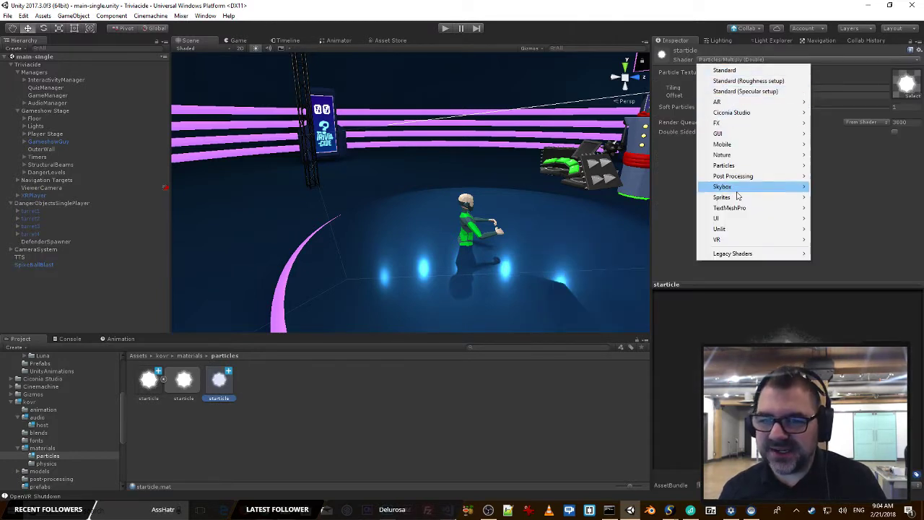
{"action": "mouse_move", "coordinate": [744, 169]}
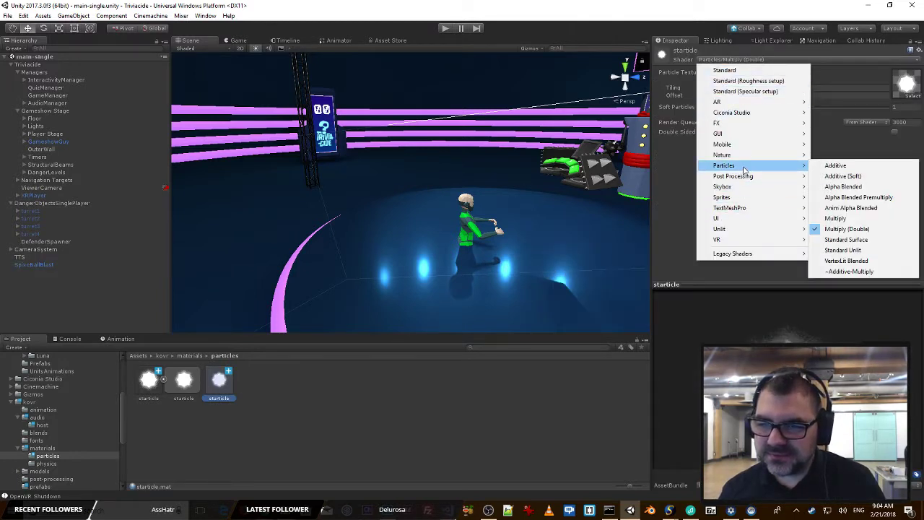
{"action": "left_click", "coordinate": [869, 240]}
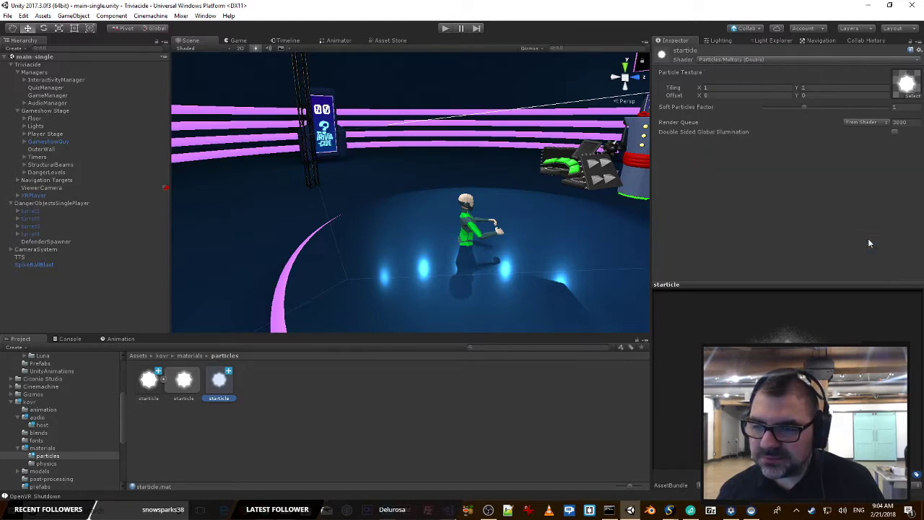
Step: Set the starticle material's shader to Particles/Alpha Blended and play the SpikeBallBlast effect in the scene
{"action": "left_click", "coordinate": [740, 60]}
{"action": "mouse_move", "coordinate": [762, 166]}
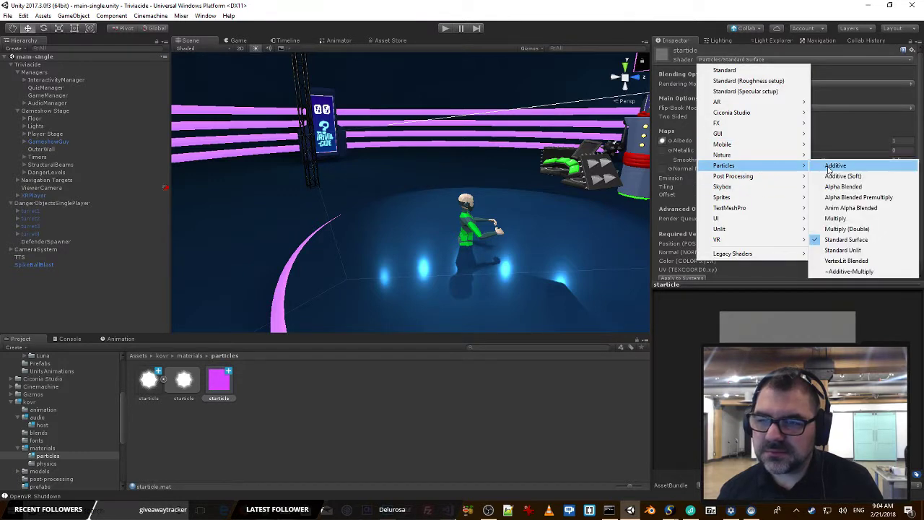
{"action": "left_click", "coordinate": [875, 187]}
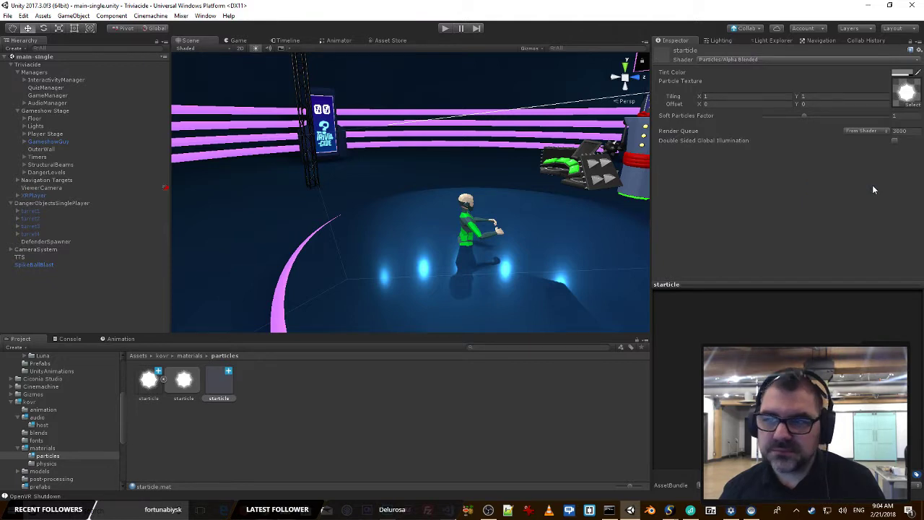
{"action": "left_click", "coordinate": [33, 265]}
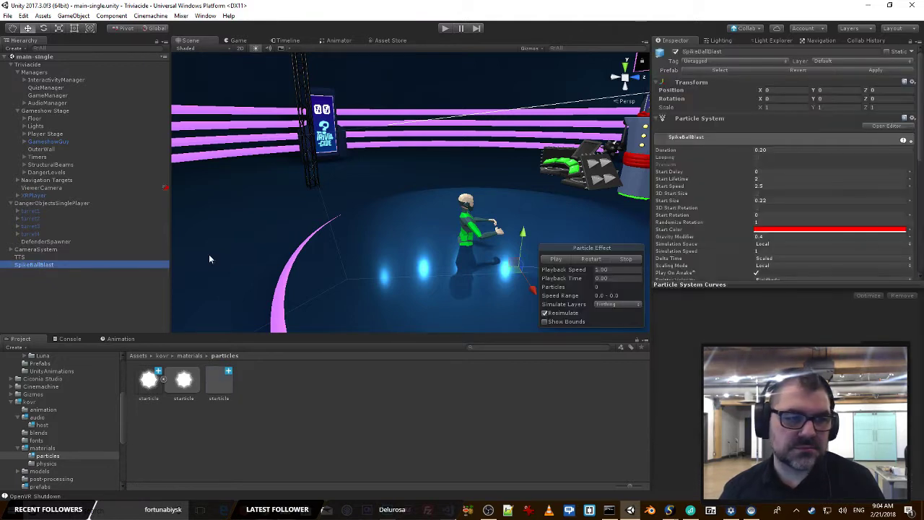
{"action": "left_click", "coordinate": [556, 259]}
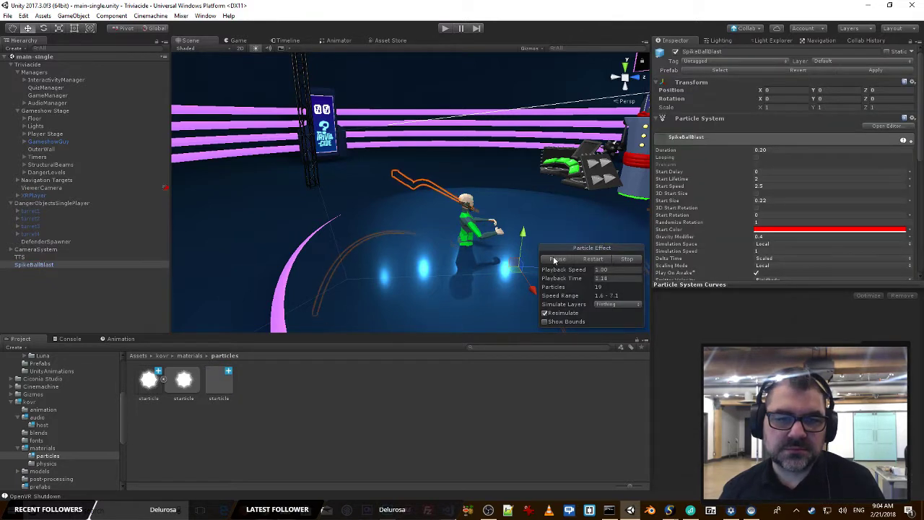
Step: Set the starticle material's shader to Particles/Alpha Blended Premultiply and play the SpikeBallBlast effect in the scene
{"action": "left_click", "coordinate": [219, 377]}
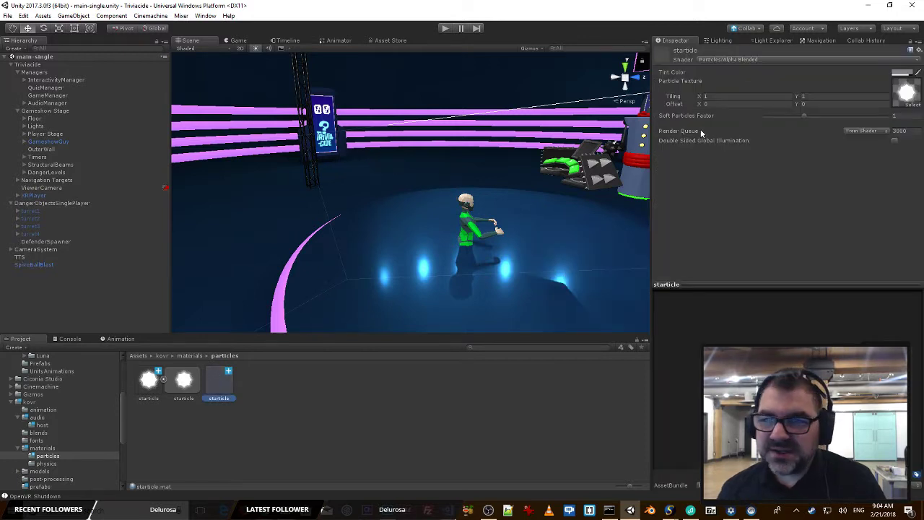
{"action": "left_click", "coordinate": [798, 61]}
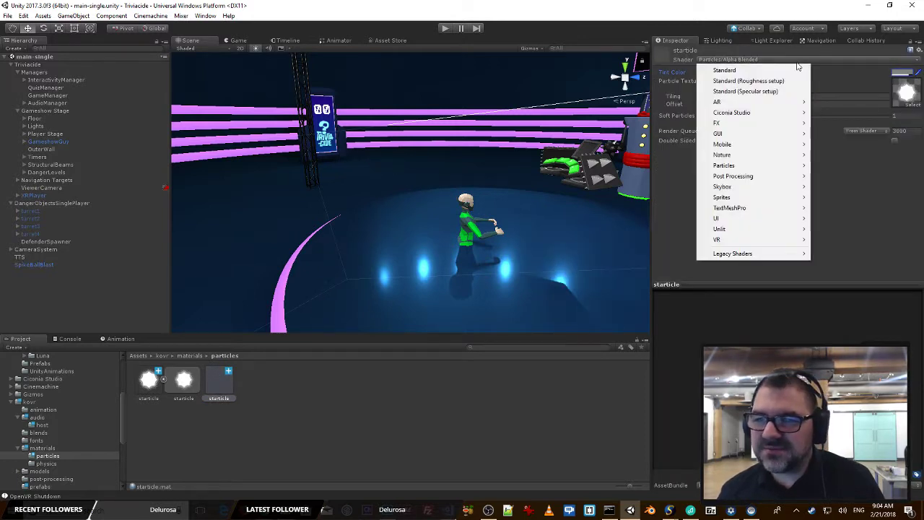
{"action": "mouse_move", "coordinate": [756, 165]}
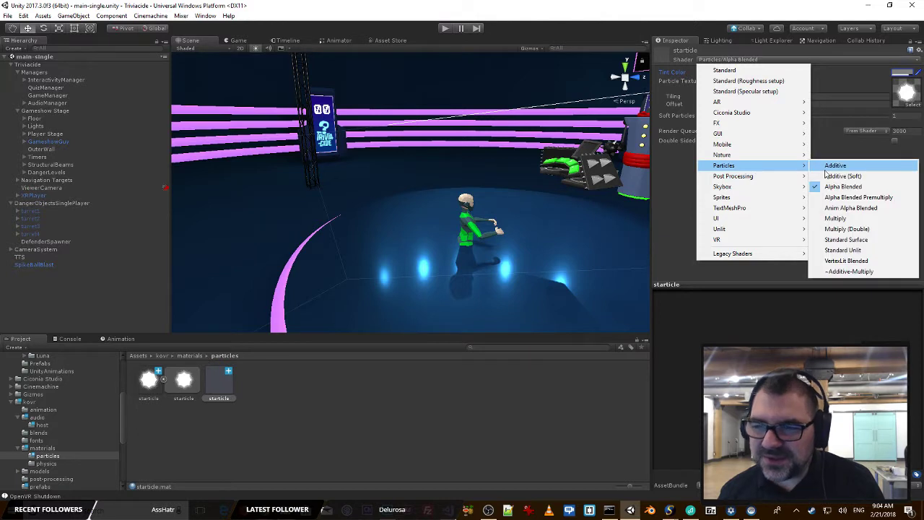
{"action": "left_click", "coordinate": [882, 204]}
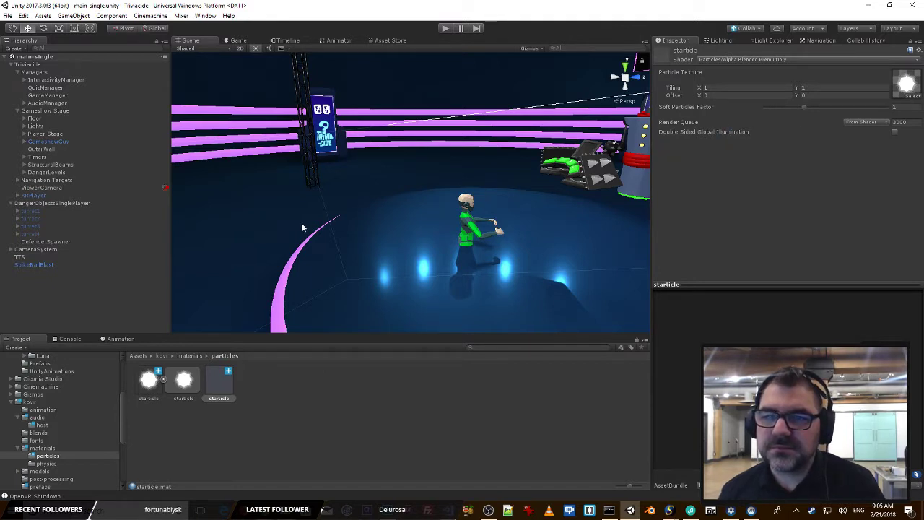
{"action": "left_click", "coordinate": [28, 265]}
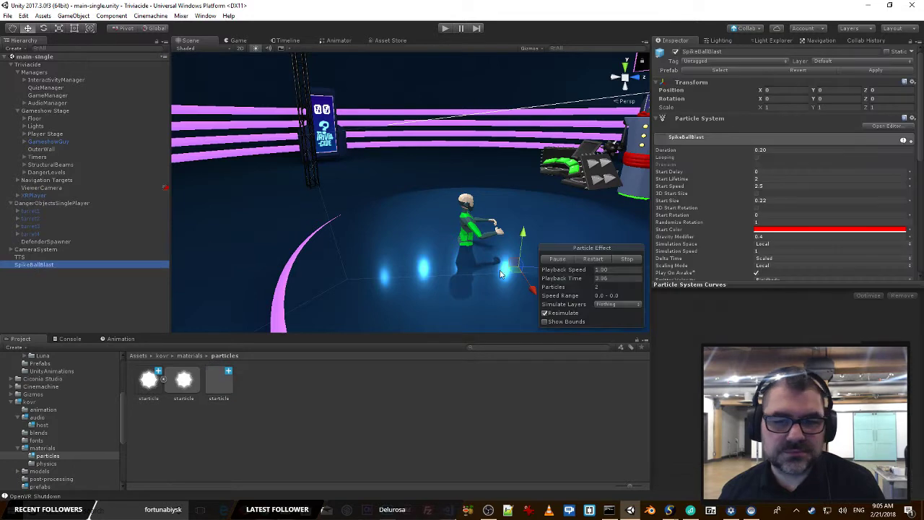
{"action": "left_click", "coordinate": [561, 259]}
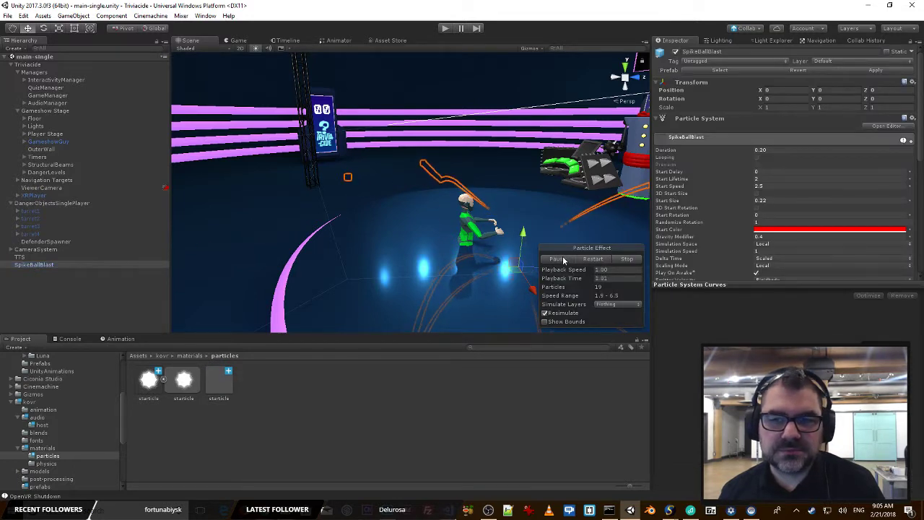
Step: Set the starticle material's shader to Particles/~Additive-Multiply
{"action": "left_click", "coordinate": [218, 381]}
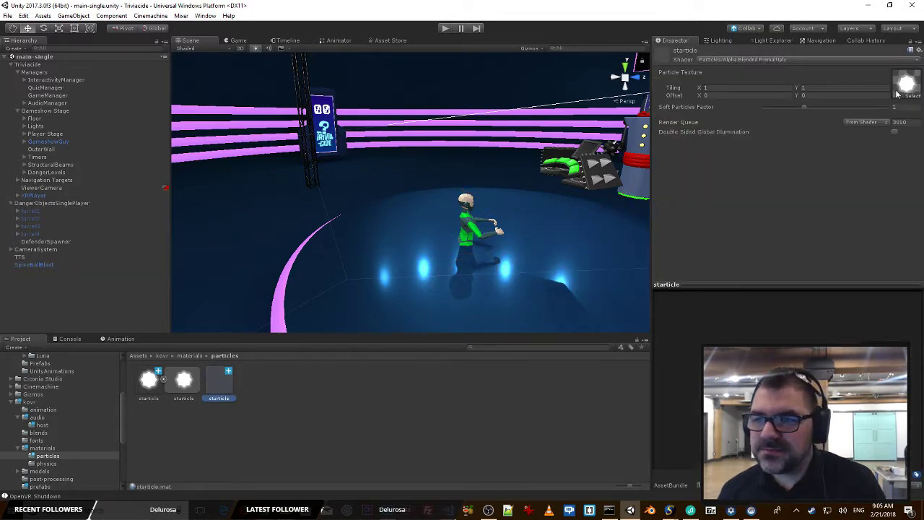
{"action": "left_click", "coordinate": [827, 60]}
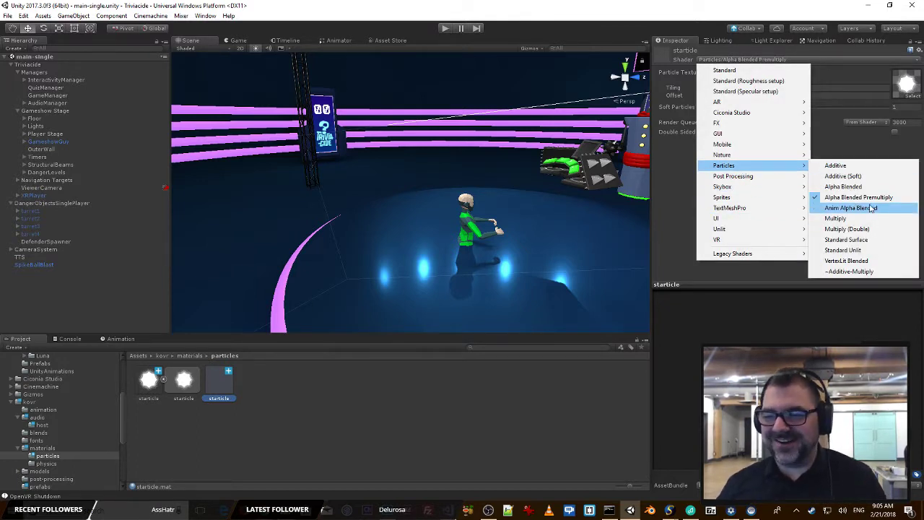
{"action": "left_click", "coordinate": [853, 272]}
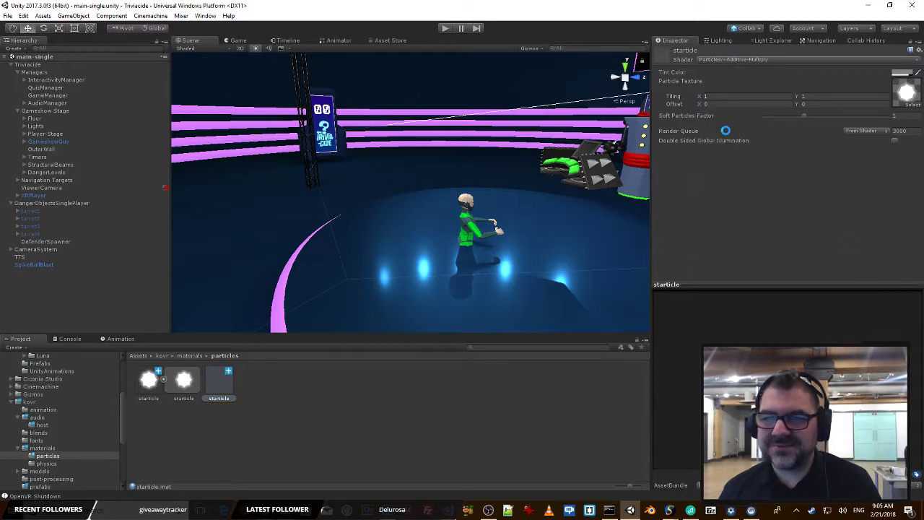
Step: Restart the SpikeBallBlast effect in the scene to preview it with the Particles/~Additive-Multiply shader
{"action": "left_click", "coordinate": [31, 265]}
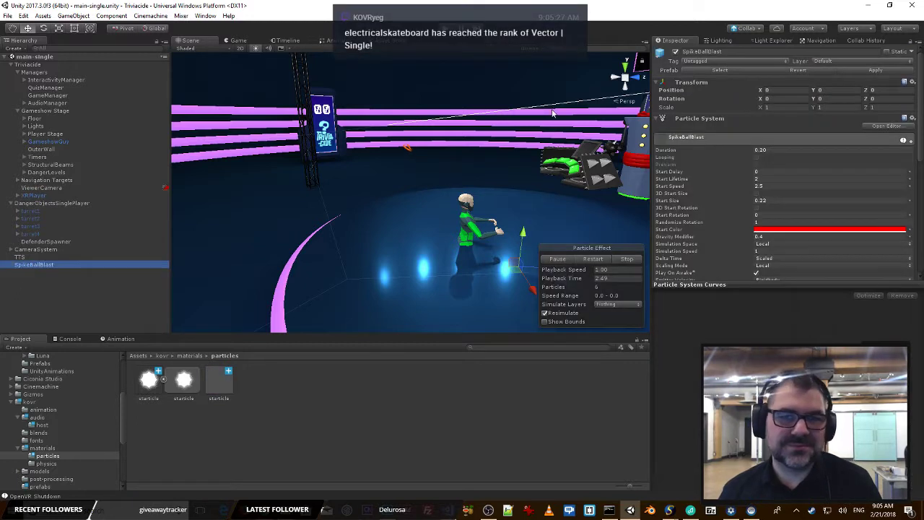
{"action": "left_click", "coordinate": [586, 260]}
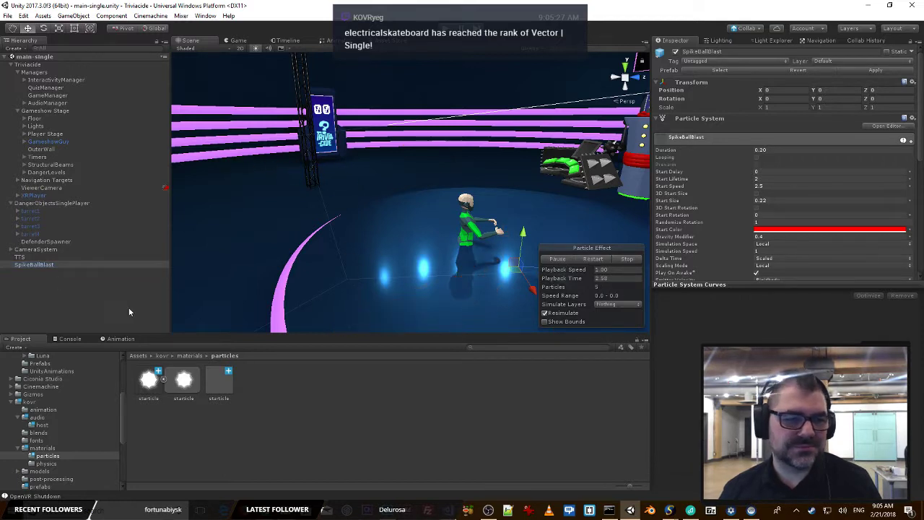
Step: Set the starticle material's shader to Particles/Multiply (Double)
{"action": "left_click", "coordinate": [219, 379]}
{"action": "left_click", "coordinate": [767, 59]}
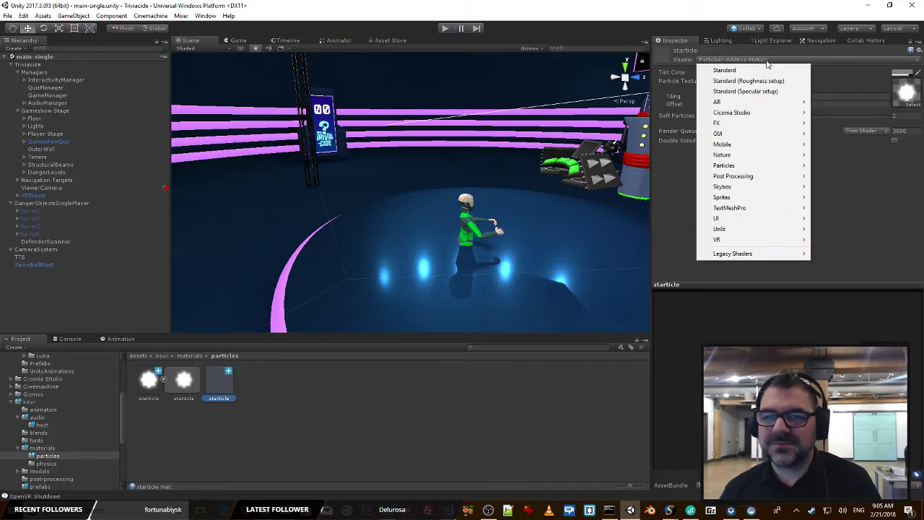
{"action": "mouse_move", "coordinate": [732, 116]}
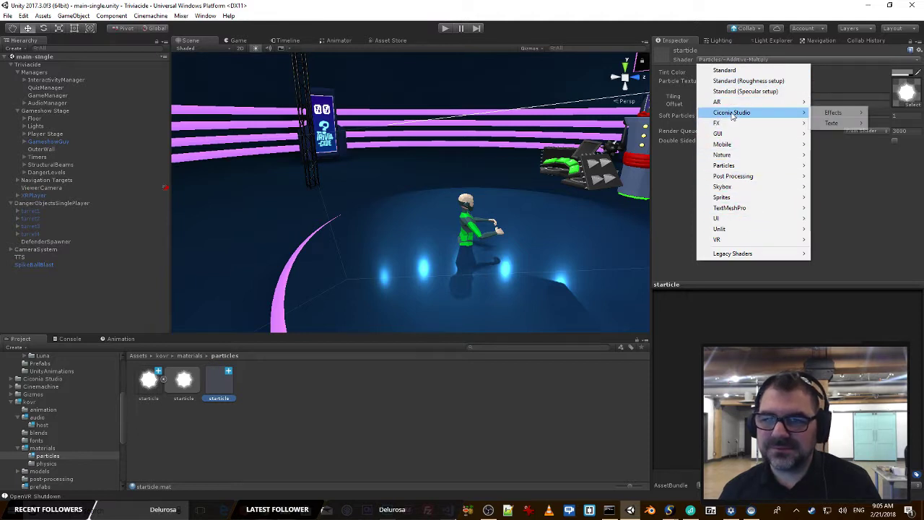
{"action": "mouse_move", "coordinate": [833, 113]}
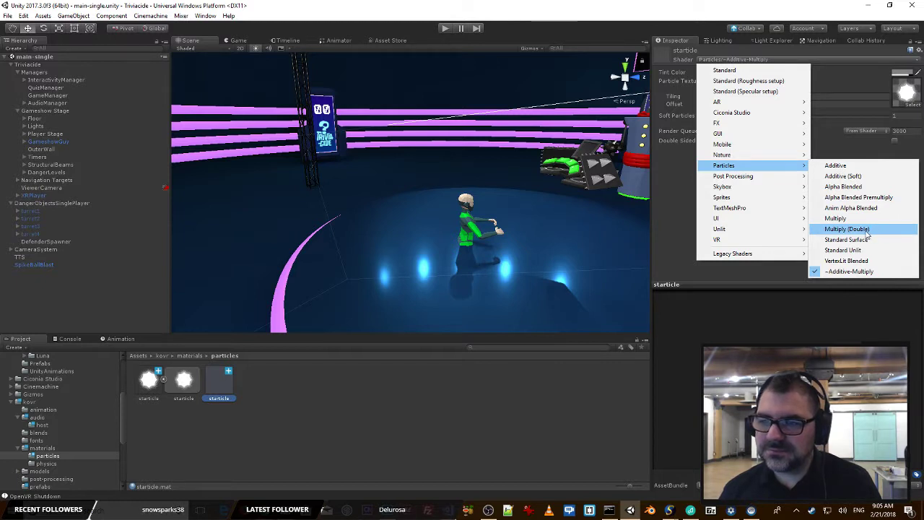
{"action": "left_click", "coordinate": [867, 230]}
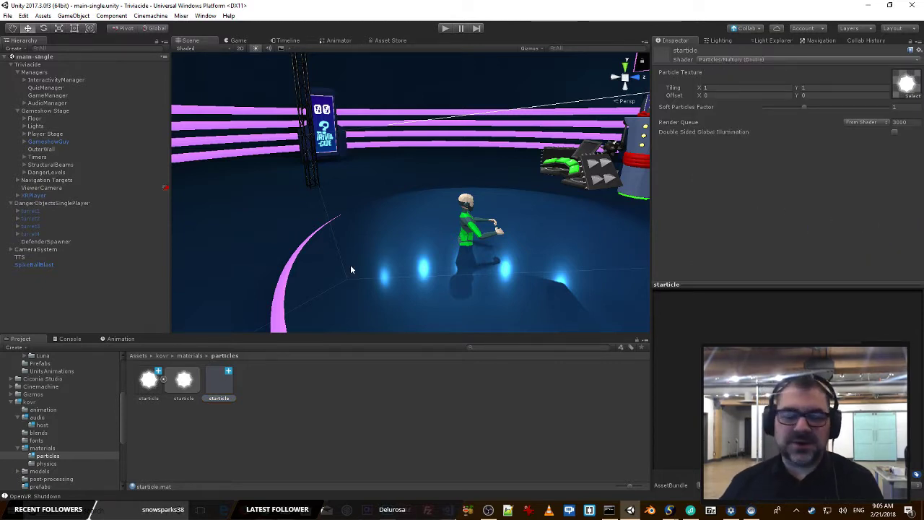
Step: Check SpikeBallBlast's start color and Color over Lifetime gradient, and play the effect in the scene
{"action": "left_click", "coordinate": [34, 264]}
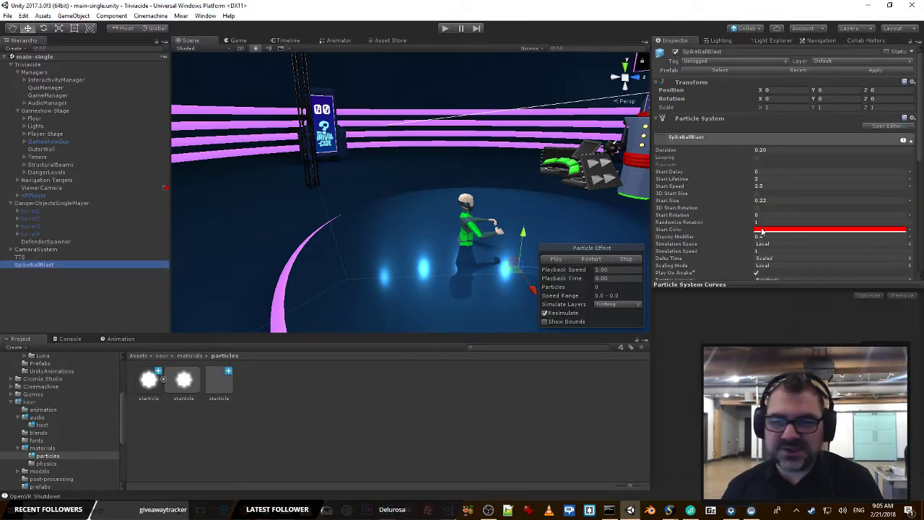
{"action": "scroll", "coordinate": [762, 231], "scroll_direction": "down", "scroll_amount": 3}
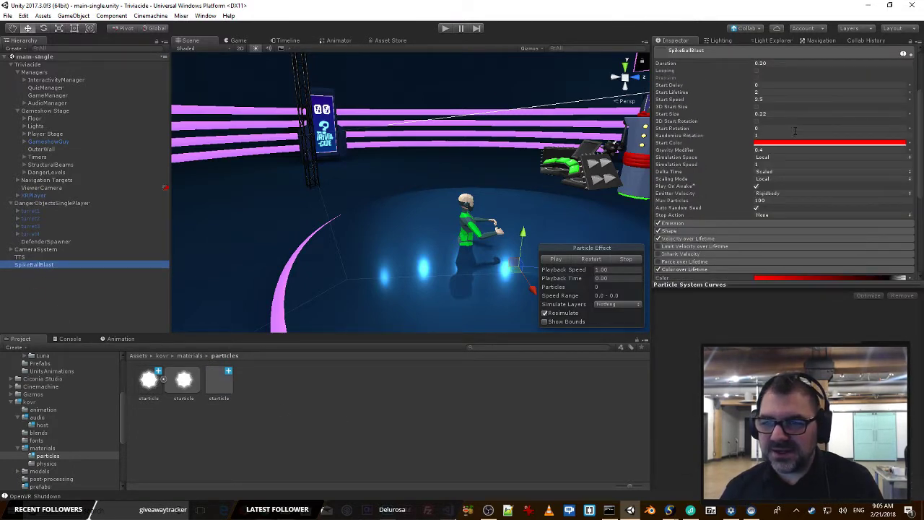
{"action": "left_click", "coordinate": [798, 146]}
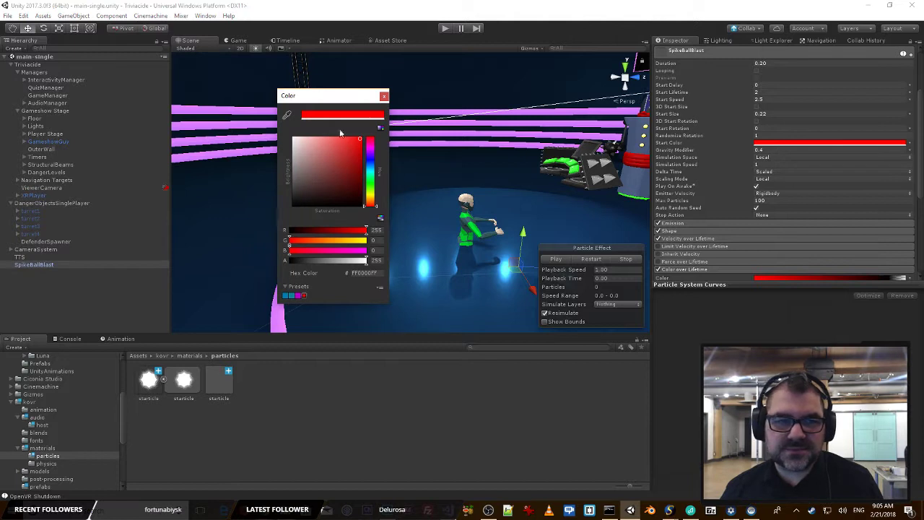
{"action": "left_click", "coordinate": [383, 96]}
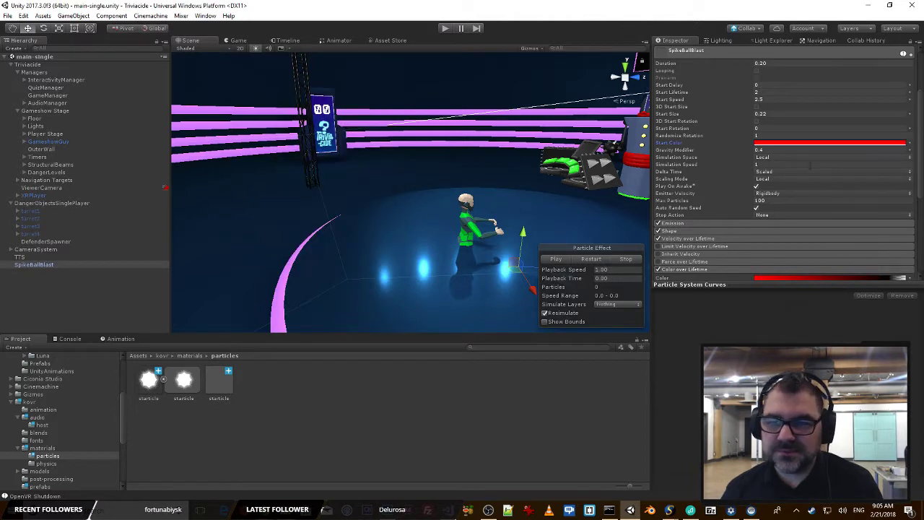
{"action": "scroll", "coordinate": [814, 166], "scroll_direction": "down", "scroll_amount": 4}
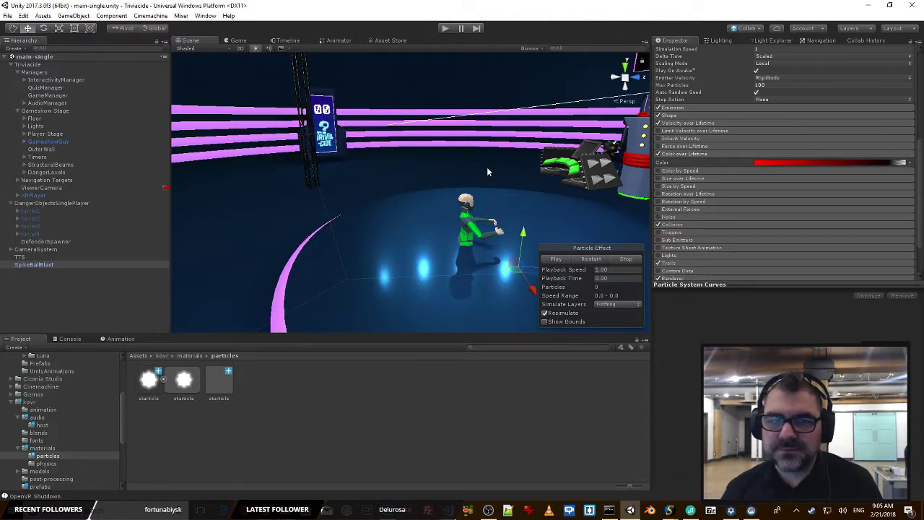
{"action": "left_click", "coordinate": [556, 259]}
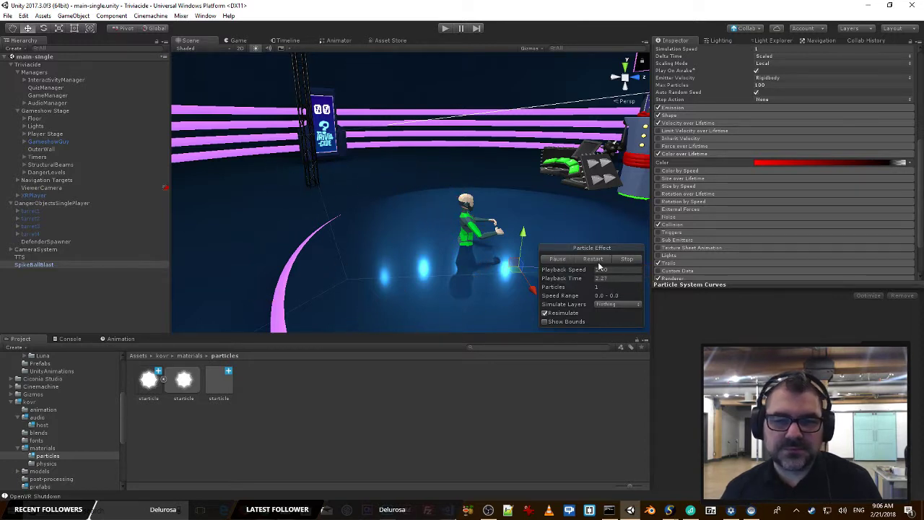
Step: Recheck the starticle material and play SpikeBallBlast again, viewing the stage from another angle
{"action": "left_click", "coordinate": [218, 381]}
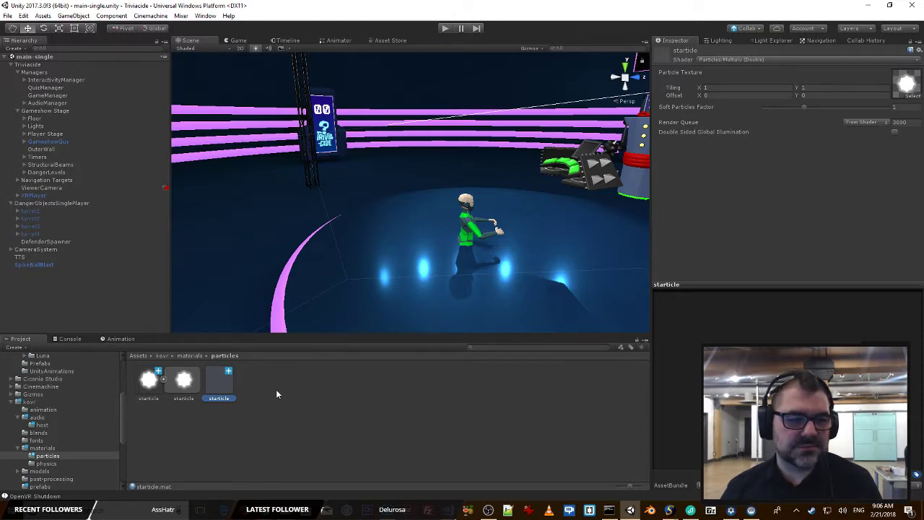
{"action": "left_click", "coordinate": [69, 265]}
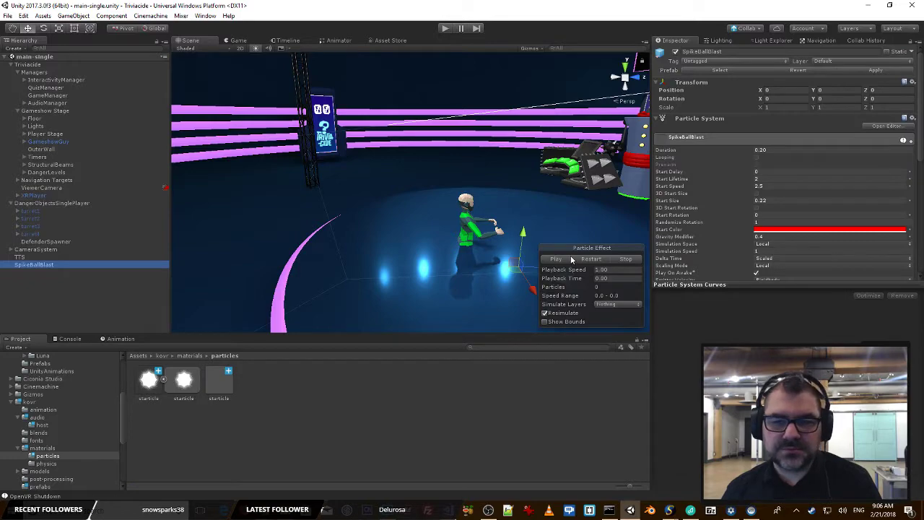
{"action": "left_click", "coordinate": [569, 259]}
{"action": "left_click_drag", "start_coordinate": [567, 264], "coordinate": [740, 256], "text": "alt"}
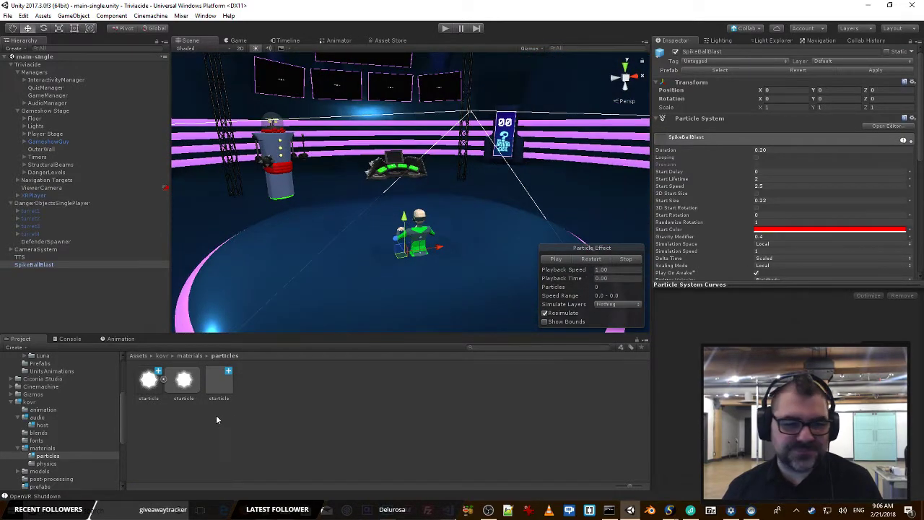
Step: Set the starticle material's shader to Particles/Standard Unlit
{"action": "left_click", "coordinate": [219, 381]}
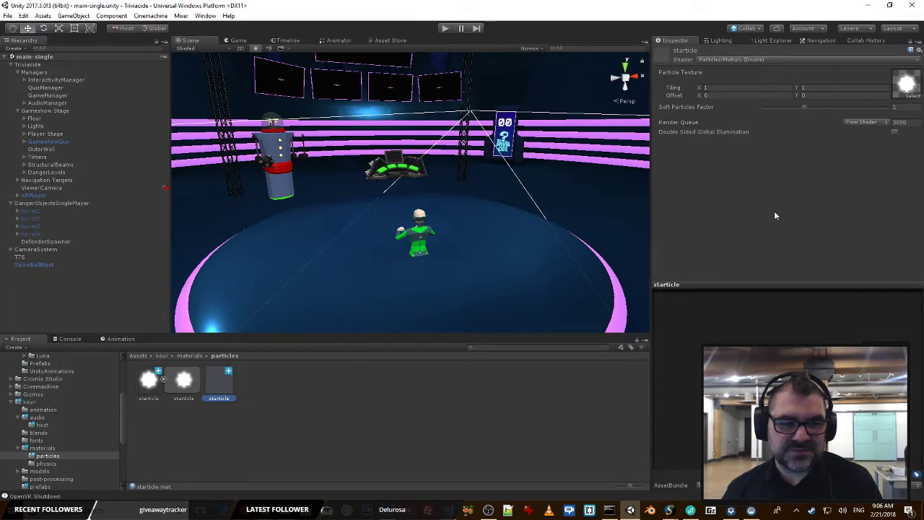
{"action": "left_click", "coordinate": [766, 60]}
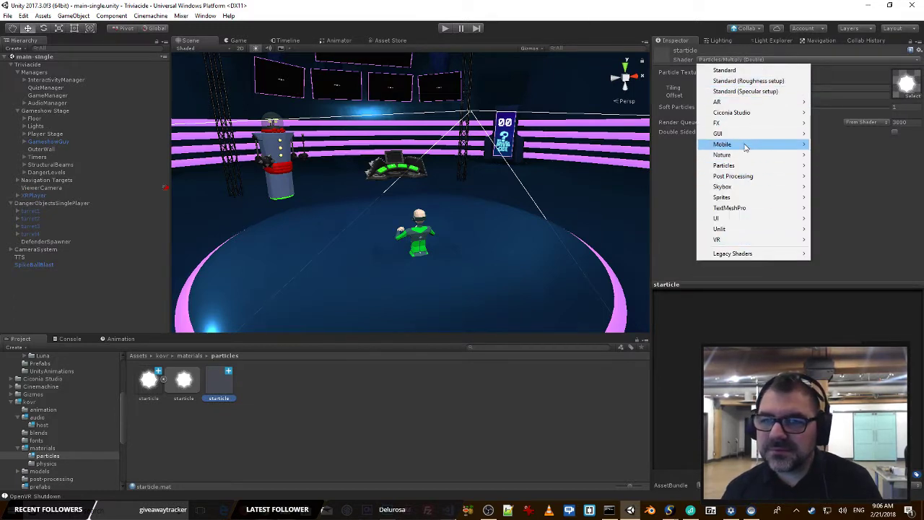
{"action": "mouse_move", "coordinate": [748, 134]}
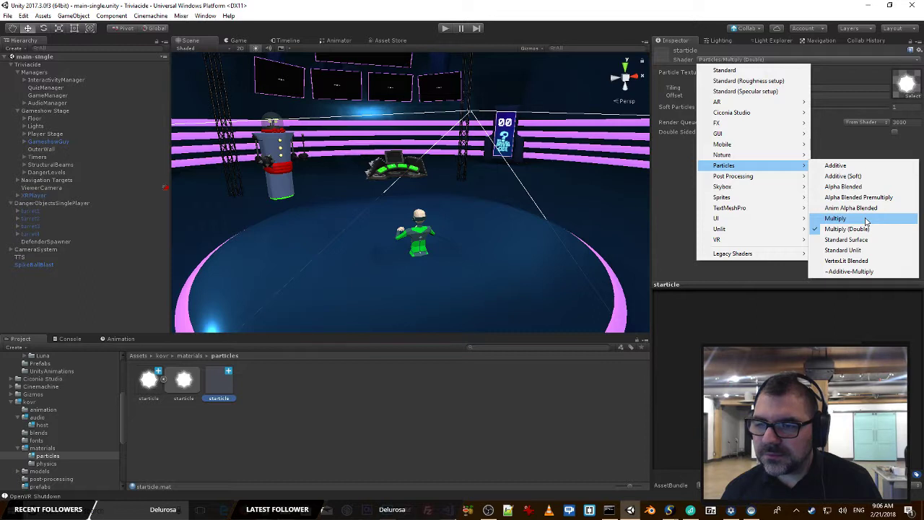
{"action": "left_click", "coordinate": [859, 250]}
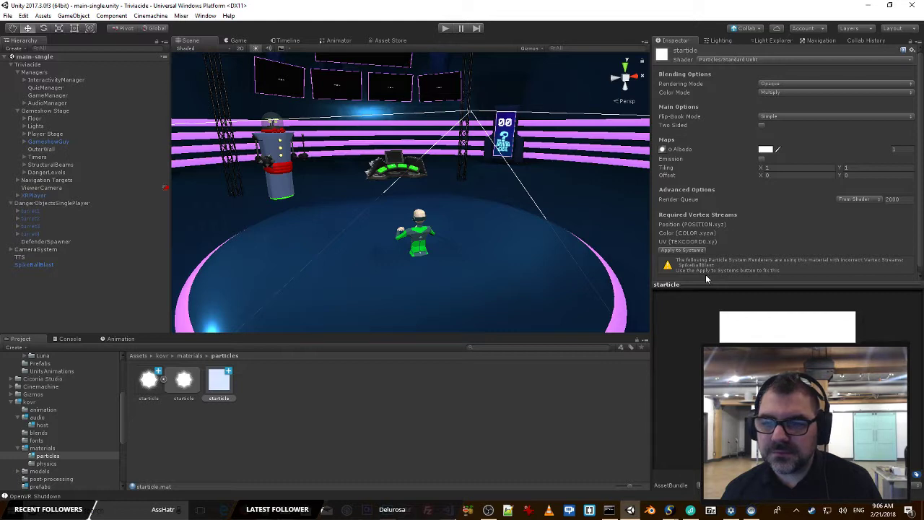
Step: Set the starticle material's shader to Particles/Additive (Soft) and play the SpikeBallBlast effect in the scene
{"action": "left_click", "coordinate": [770, 60]}
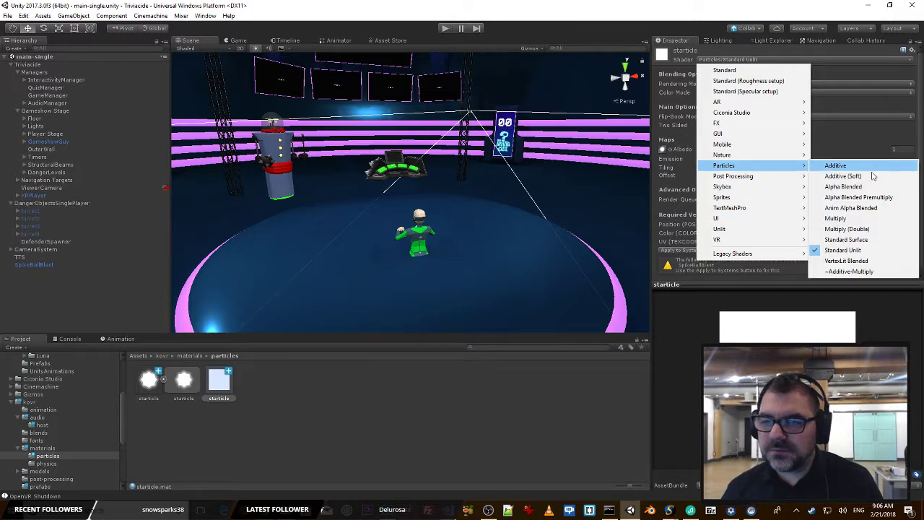
{"action": "left_click", "coordinate": [870, 176]}
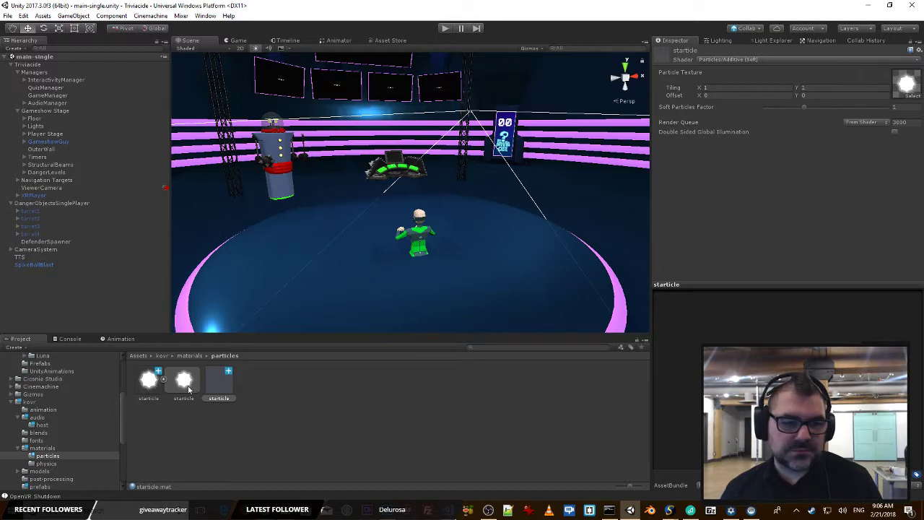
{"action": "left_click", "coordinate": [49, 264]}
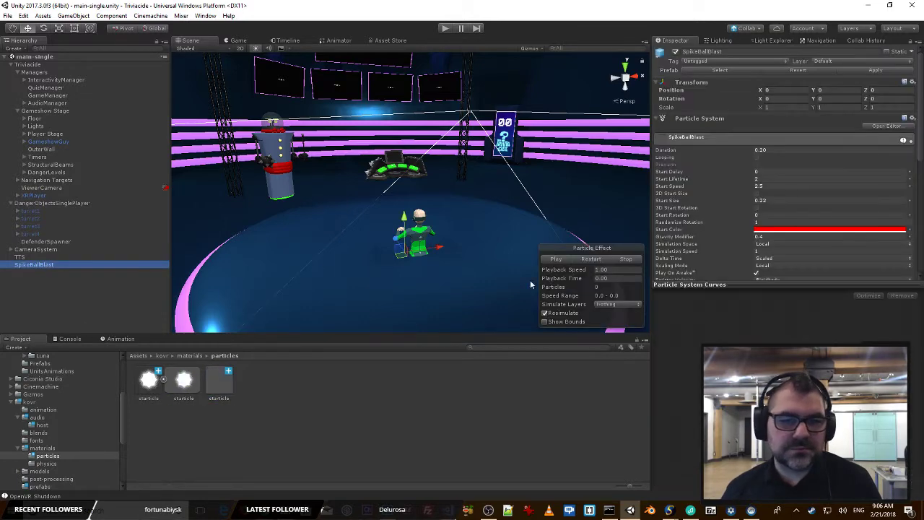
{"action": "left_click", "coordinate": [557, 260]}
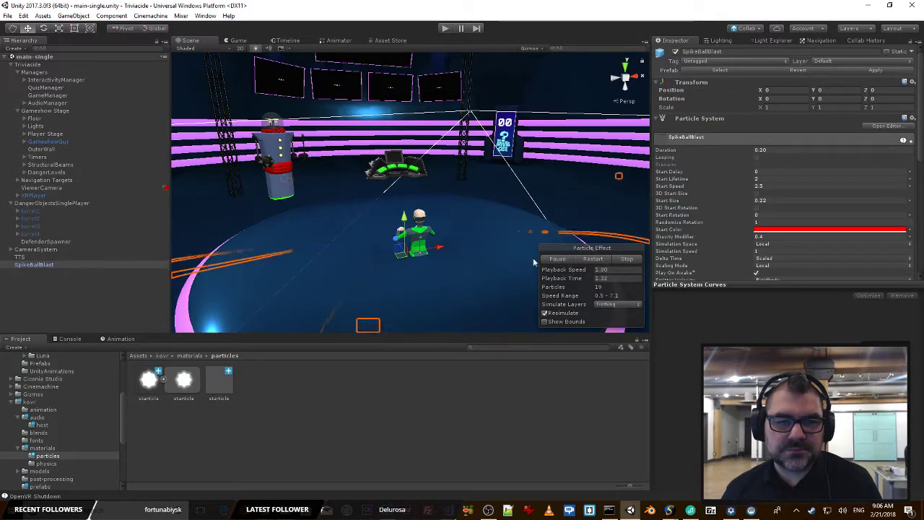
{"action": "left_click_drag", "start_coordinate": [404, 267], "coordinate": [542, 239], "text": "alt"}
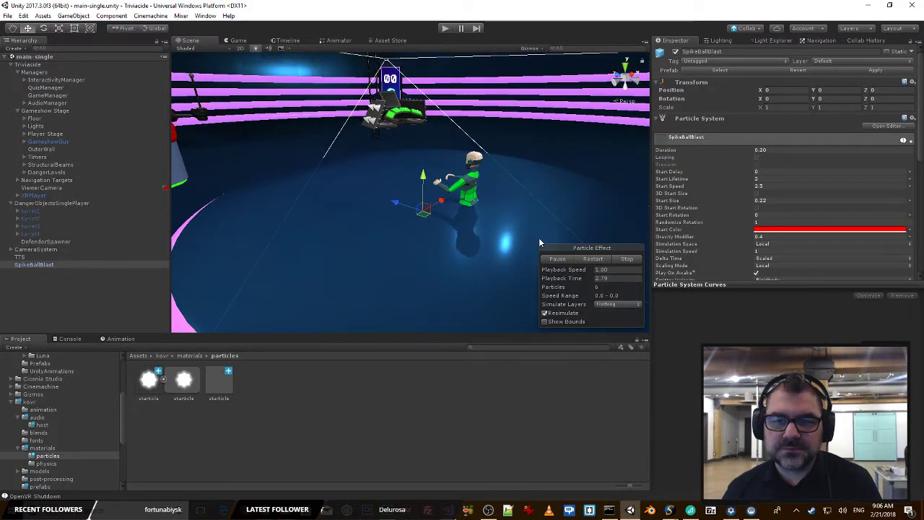
Step: Set the starticle material's shader to Particles/Alpha Blended
{"action": "left_click", "coordinate": [219, 381]}
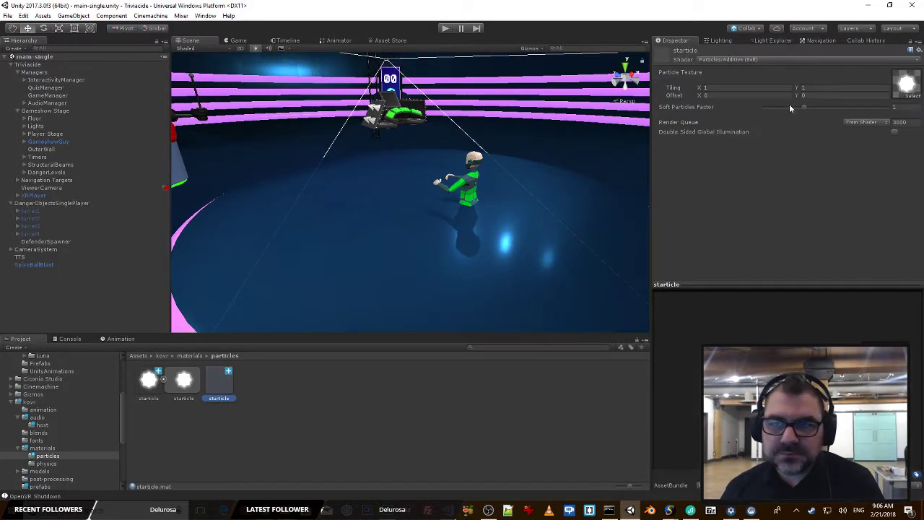
{"action": "left_click", "coordinate": [764, 59]}
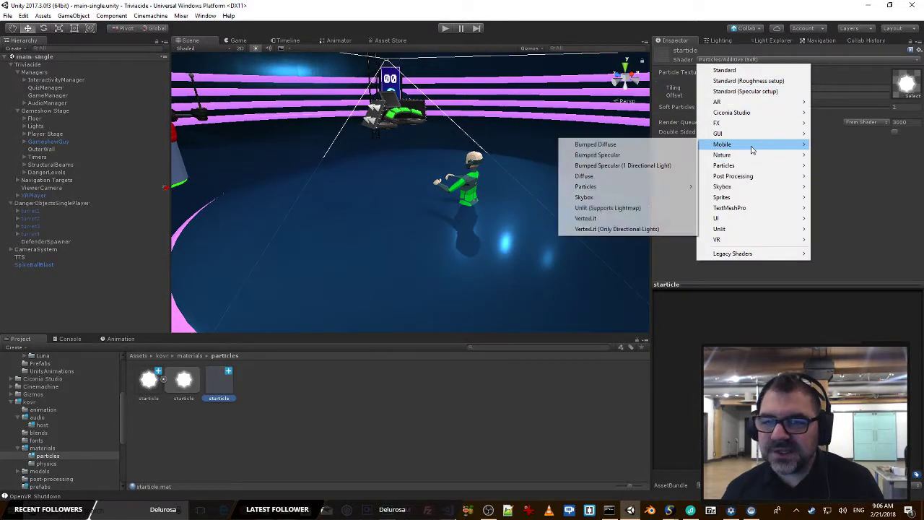
{"action": "mouse_move", "coordinate": [771, 169]}
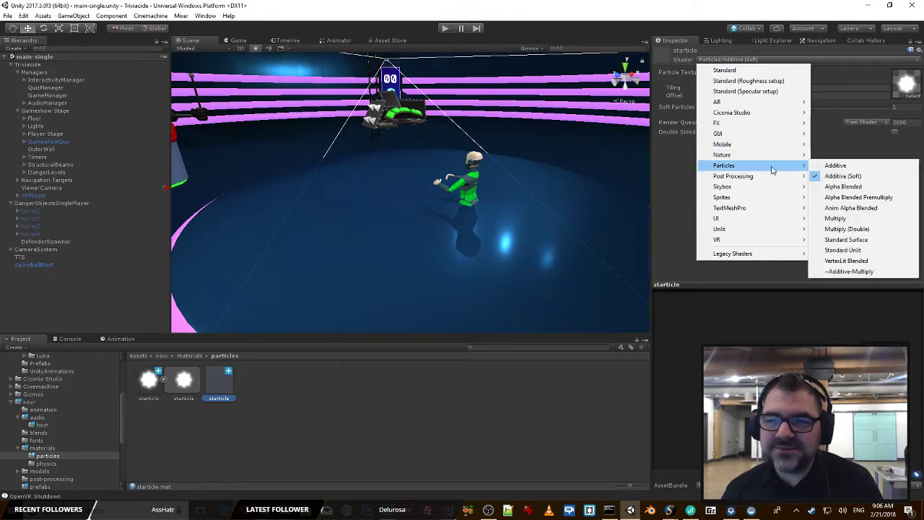
{"action": "left_click", "coordinate": [872, 188]}
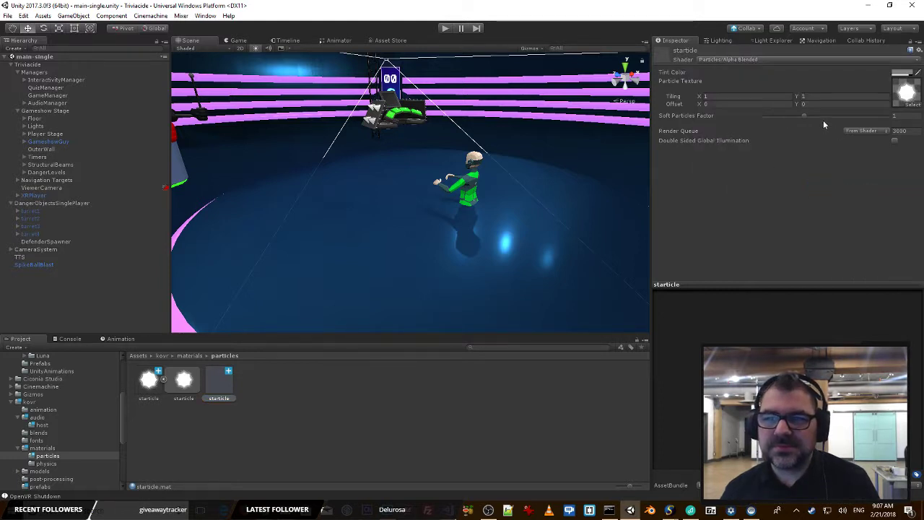
Step: Change the starticle material's shader to Particles/Multiply (Double) and deselect the material
{"action": "left_click", "coordinate": [718, 60]}
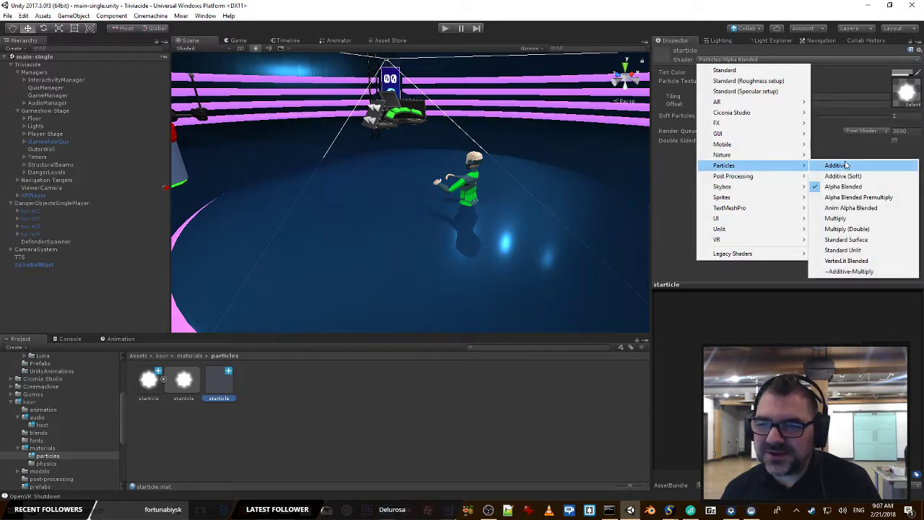
{"action": "left_click", "coordinate": [851, 229]}
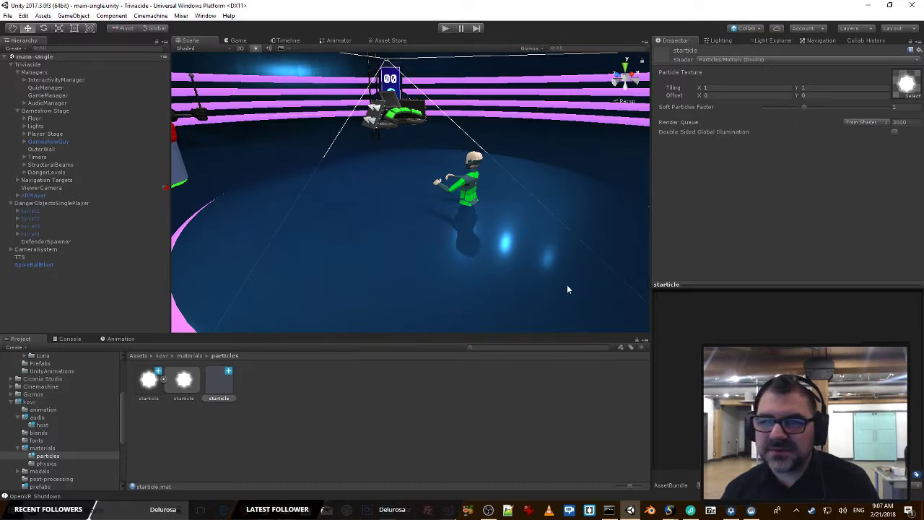
{"action": "left_click", "coordinate": [380, 404]}
Step: Inspect the starticle texture's import settings, its sprite and the starticle material in the particles folder
{"action": "left_click", "coordinate": [154, 376]}
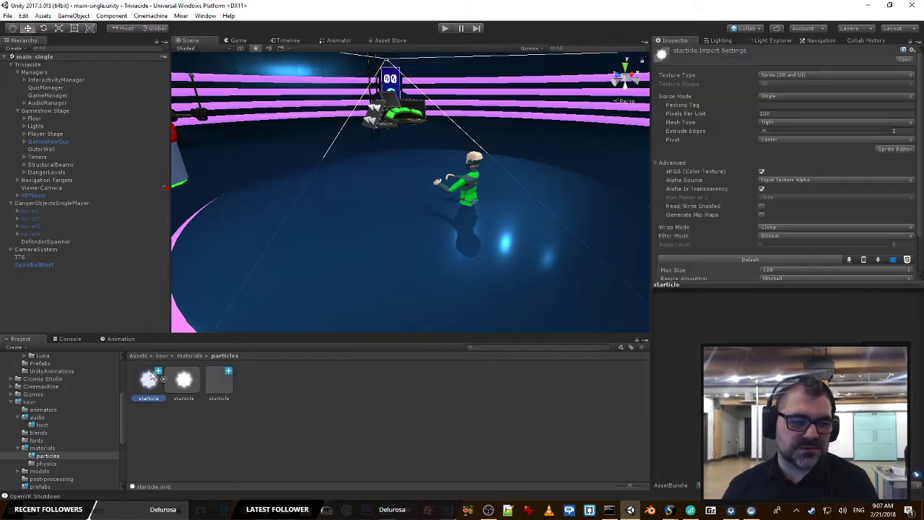
{"action": "left_click", "coordinate": [213, 385]}
{"action": "left_click", "coordinate": [149, 385]}
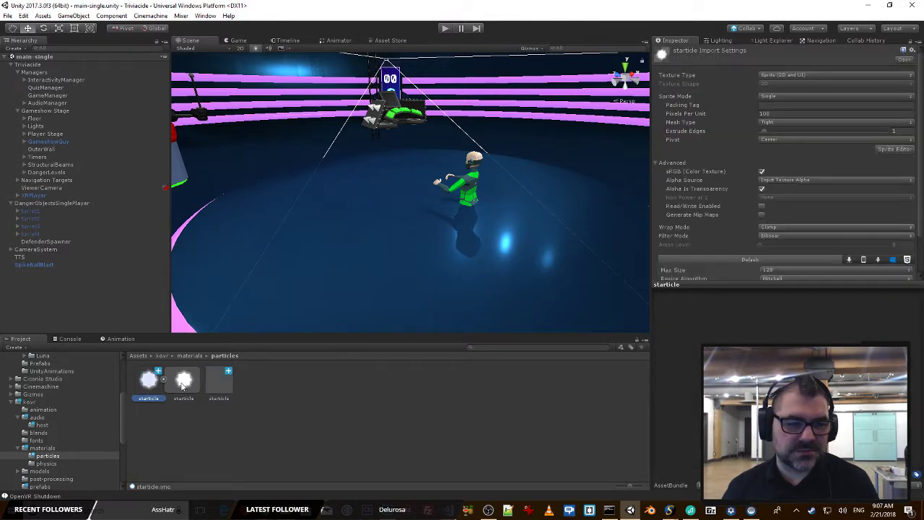
{"action": "left_click", "coordinate": [185, 385]}
{"action": "left_click", "coordinate": [224, 386]}
{"action": "left_click", "coordinate": [363, 415]}
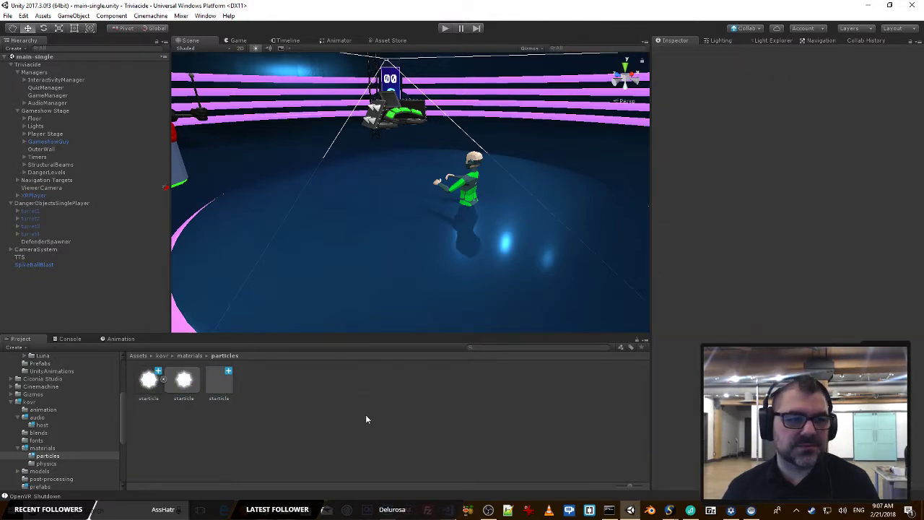
Step: Review SpikeBallBlast's particle system modules and its assigned material
{"action": "left_click", "coordinate": [37, 265]}
{"action": "scroll", "coordinate": [744, 188], "scroll_direction": "down", "scroll_amount": 10}
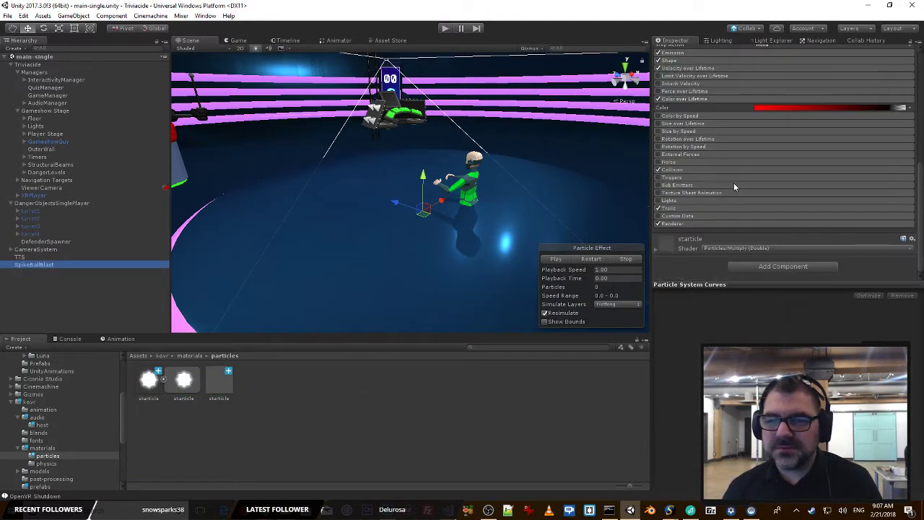
{"action": "scroll", "coordinate": [852, 121], "scroll_direction": "up", "scroll_amount": 10}
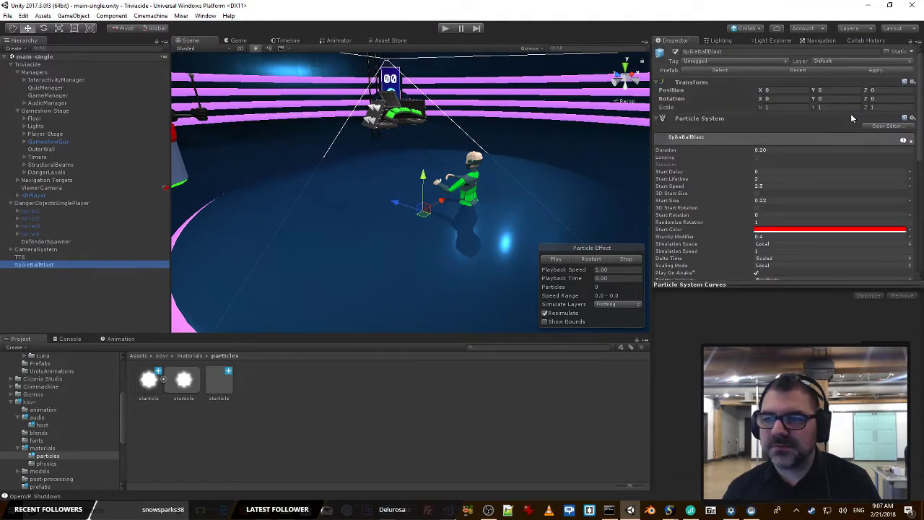
Step: Apply the SpikeBallBlast changes to its prefab and delete the SpikeBallBlast instance from the scene
{"action": "left_click", "coordinate": [879, 70]}
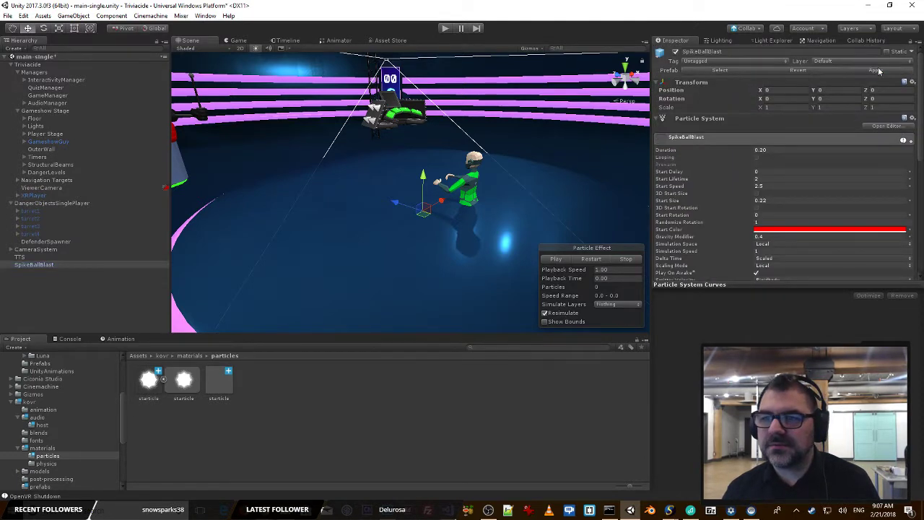
{"action": "left_click", "coordinate": [50, 265]}
{"action": "key", "text": "Delete"}
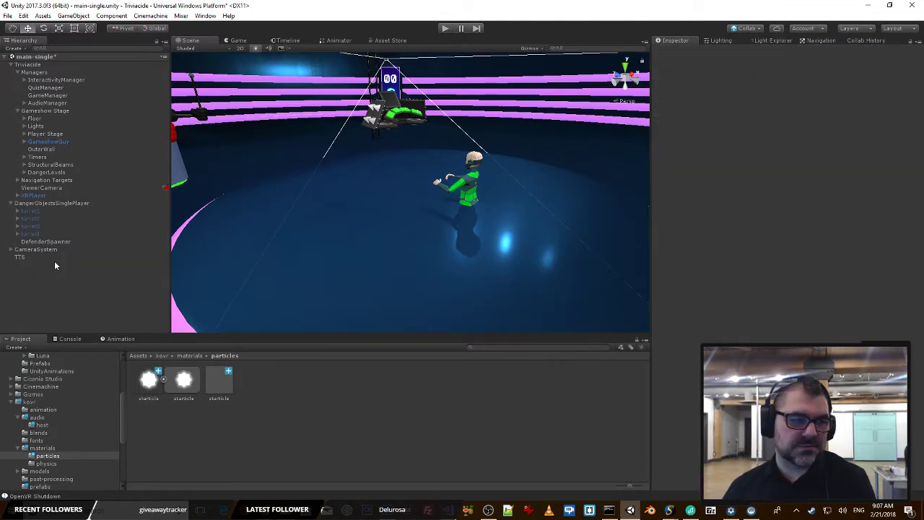
Step: Run the game in Play mode and activate the four turrets, turret1 through turret4, together
{"action": "left_click", "coordinate": [445, 28]}
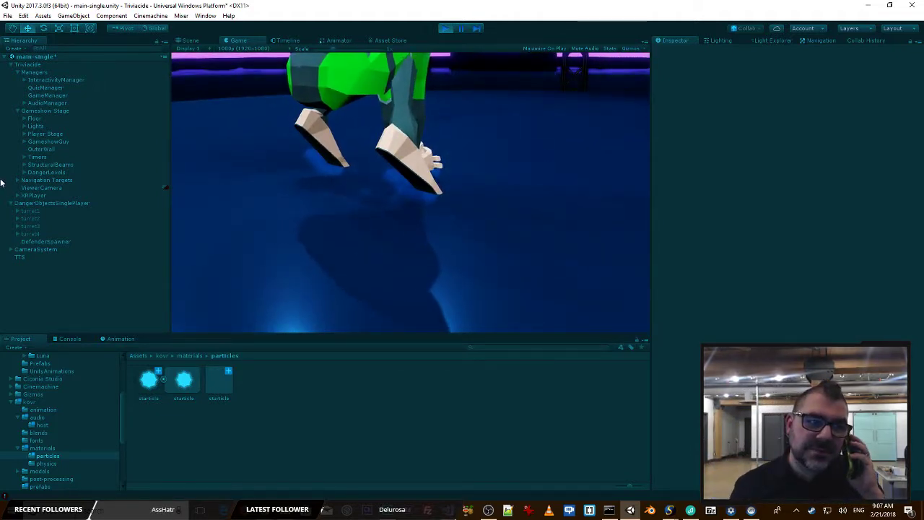
{"action": "left_click", "coordinate": [37, 208]}
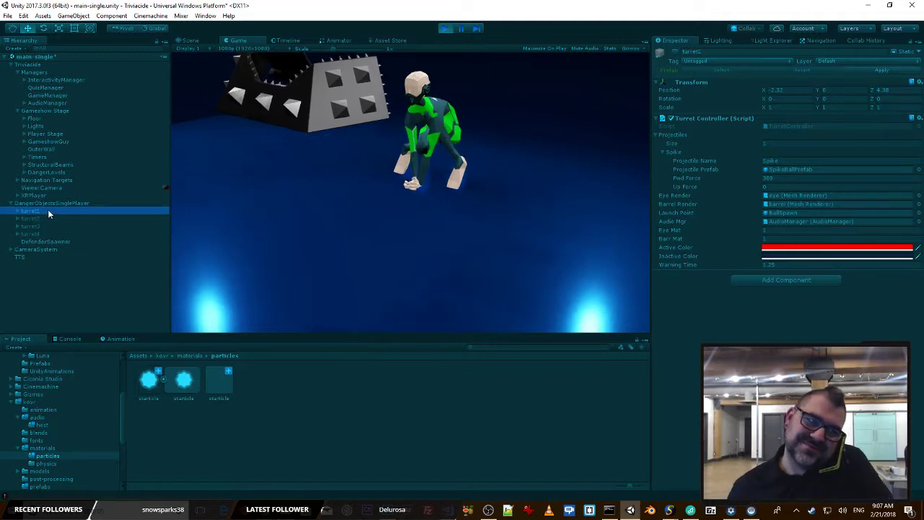
{"action": "left_click", "coordinate": [37, 234], "text": "shift"}
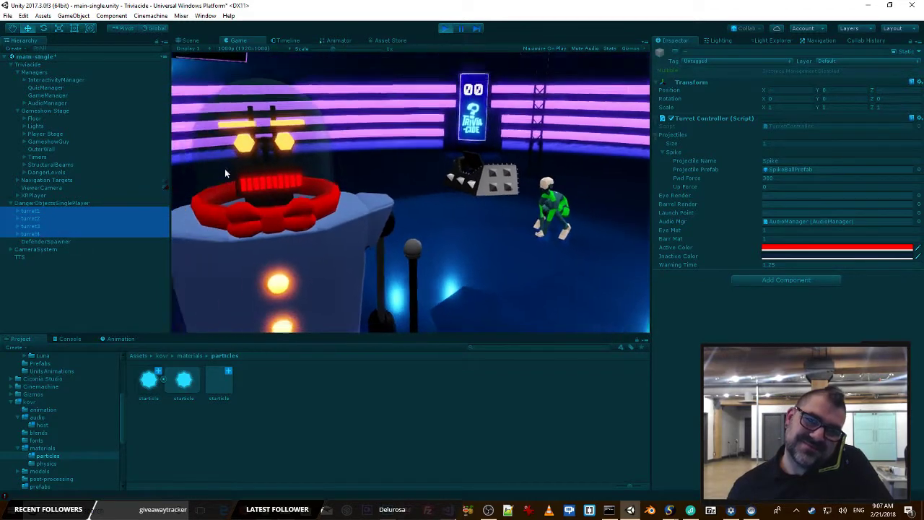
{"action": "left_click", "coordinate": [676, 52]}
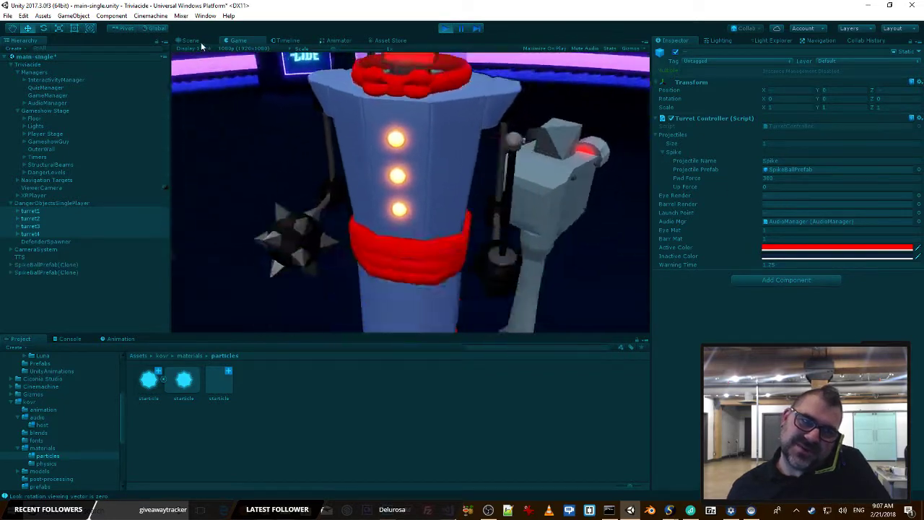
Step: Examine the turrets' spike balls and their blast particles on the stage floor in the Scene view while the game runs
{"action": "left_click", "coordinate": [194, 41]}
{"action": "right_click_drag", "start_coordinate": [558, 186], "coordinate": [434, 198]}
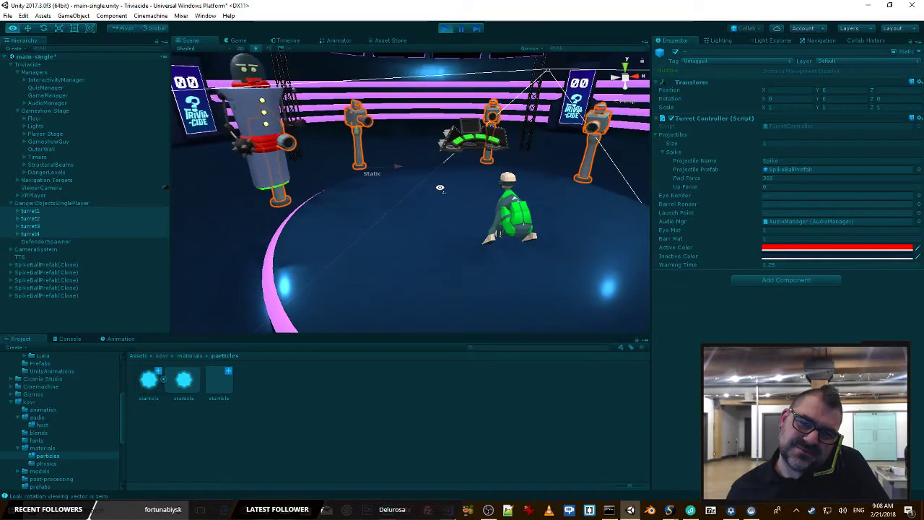
{"action": "scroll", "coordinate": [442, 187], "scroll_direction": "up", "scroll_amount": 3}
{"action": "scroll", "coordinate": [444, 184], "scroll_direction": "down", "scroll_amount": 4}
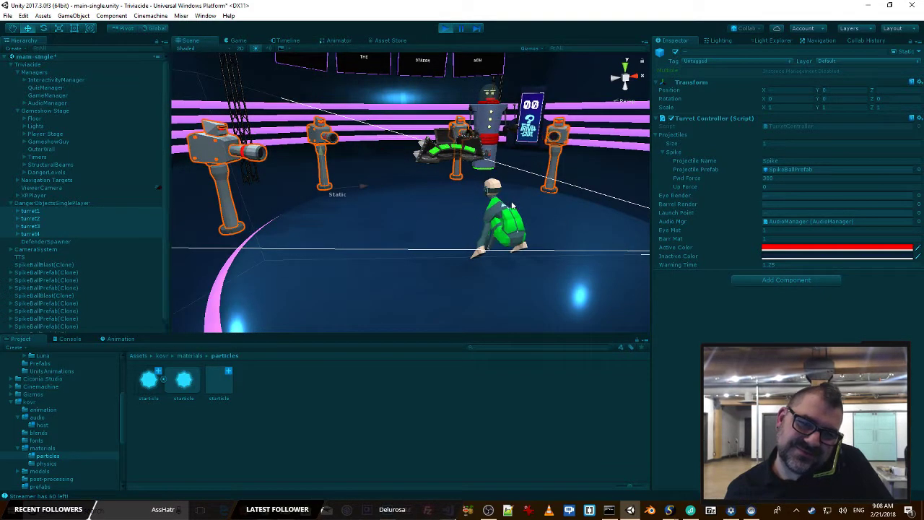
{"action": "right_click_drag", "start_coordinate": [517, 176], "coordinate": [540, 187]}
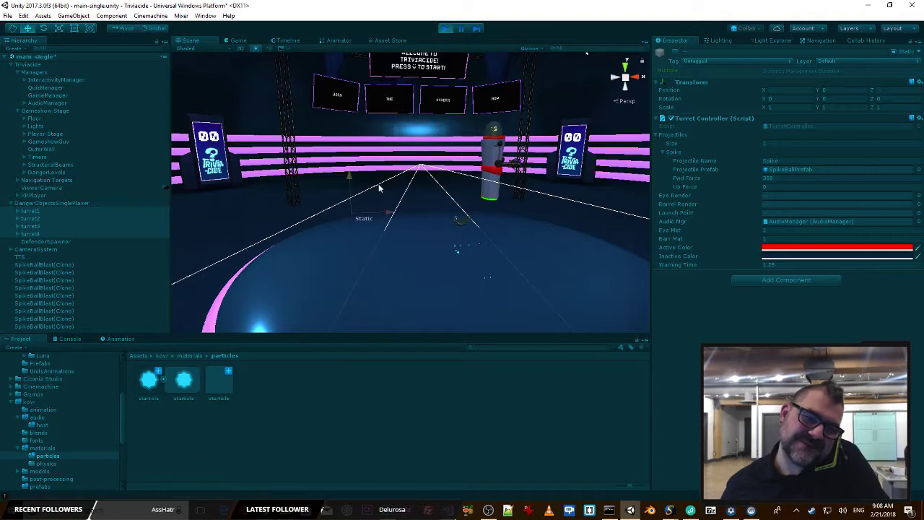
{"action": "right_click_drag", "start_coordinate": [546, 218], "coordinate": [506, 262]}
{"action": "key", "text": "s"}
{"action": "key", "text": "w"}
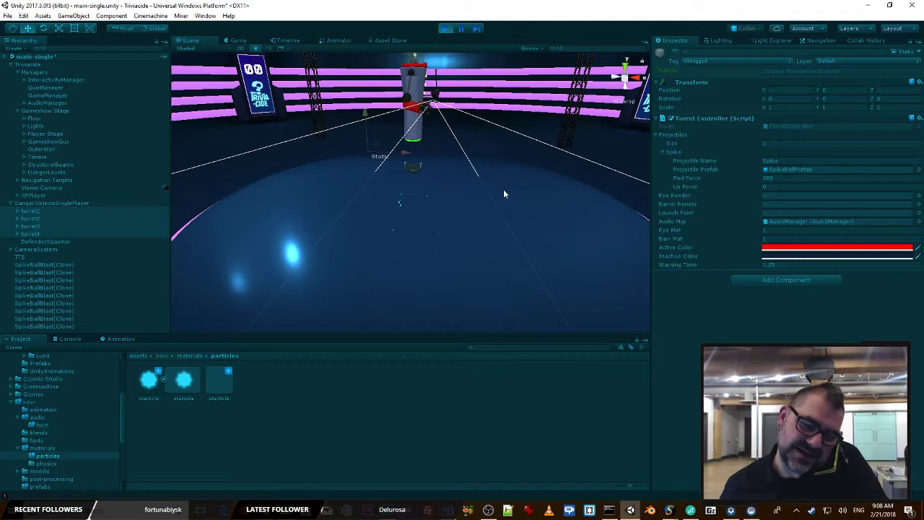
Step: Stop the running game and return the main-single scene to edit mode
{"action": "right_click_drag", "start_coordinate": [503, 185], "coordinate": [422, 204]}
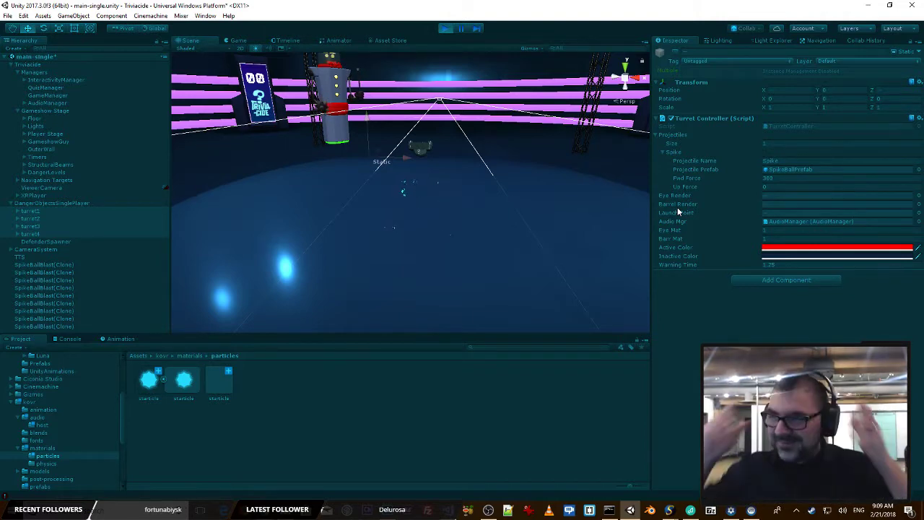
{"action": "key", "text": "alt+Tab"}
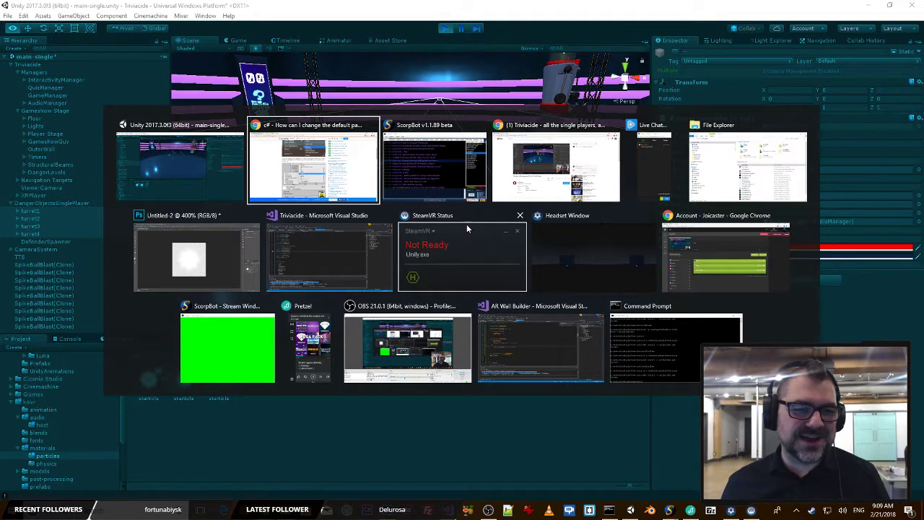
{"action": "key", "text": "Escape"}
{"action": "key", "text": "alt+Tab"}
{"action": "key", "text": "Escape"}
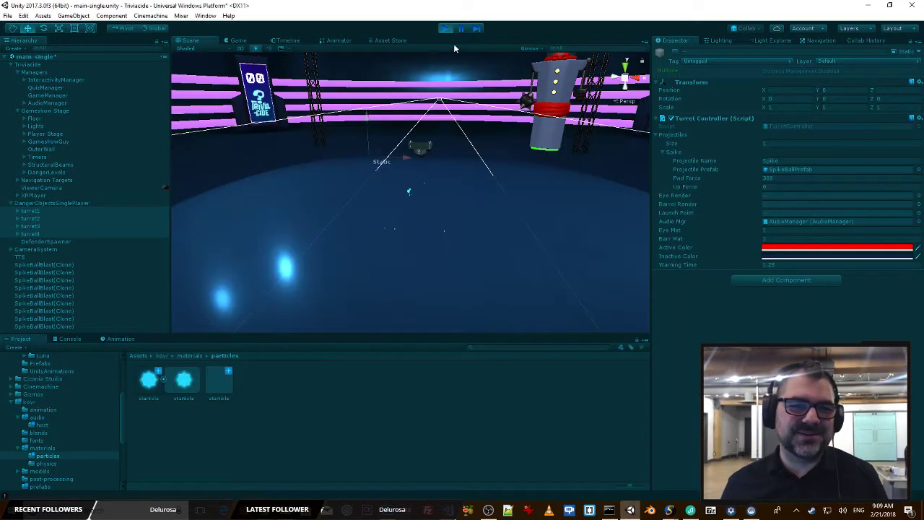
{"action": "left_click", "coordinate": [447, 29]}
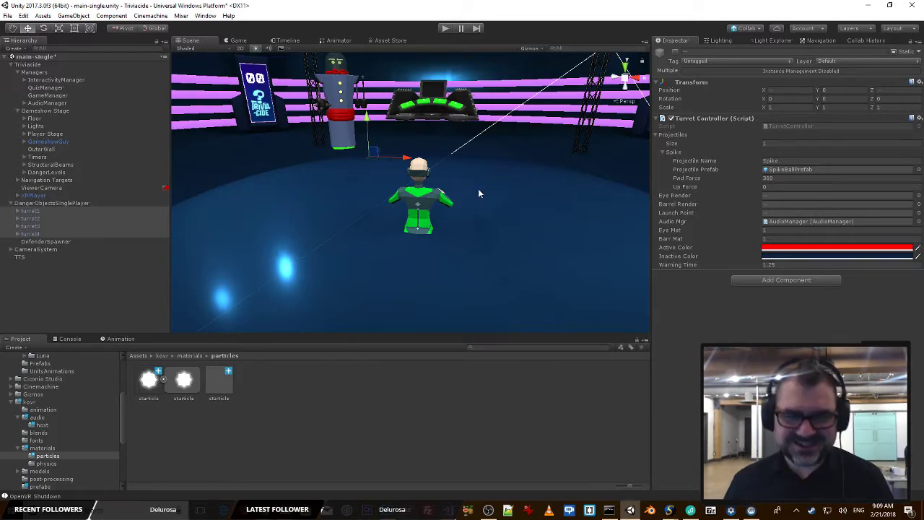
{"action": "right_click_drag", "start_coordinate": [478, 193], "coordinate": [497, 144]}
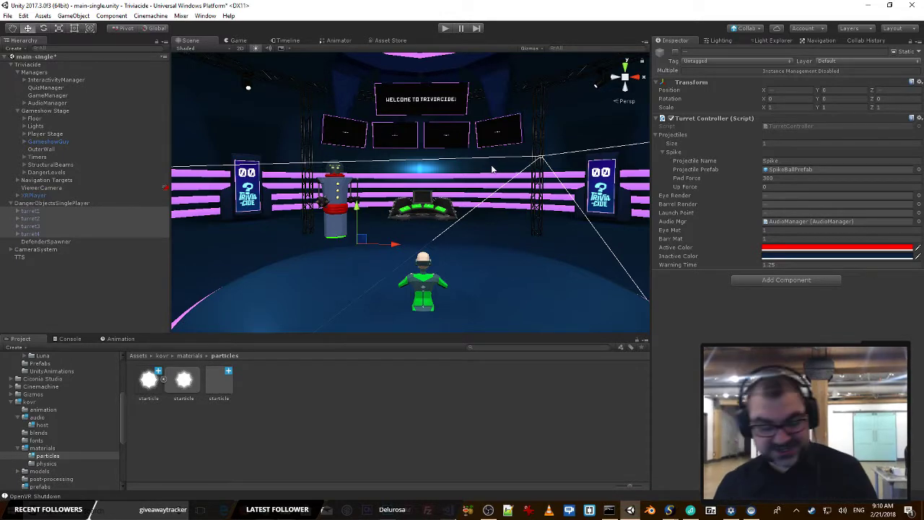
{"action": "right_click_drag", "start_coordinate": [528, 252], "coordinate": [536, 231]}
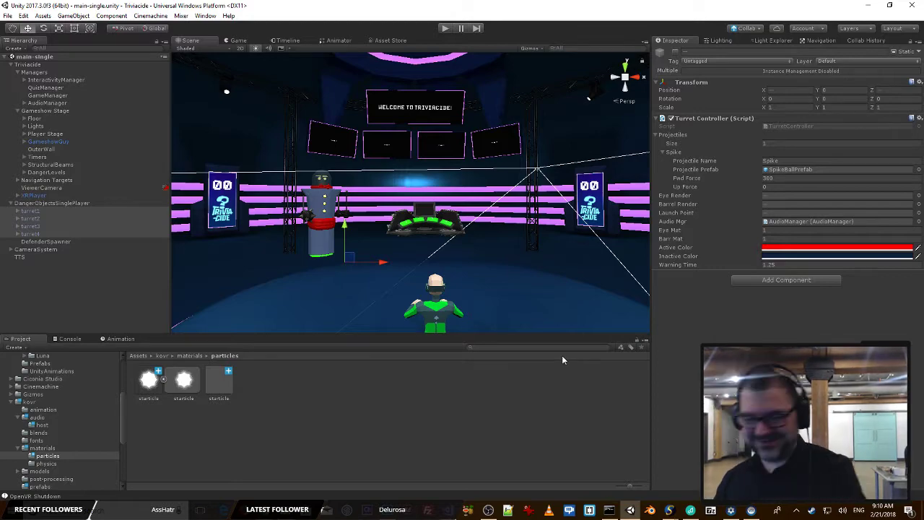
{"action": "key", "text": "s"}
{"action": "mouse_move", "coordinate": [505, 161]}
{"action": "right_mouse_down"}
{"action": "mouse_move", "coordinate": [465, 184]}
{"action": "mouse_move", "coordinate": [470, 159]}
{"action": "mouse_move", "coordinate": [499, 147]}
{"action": "right_mouse_up"}
{"action": "key", "text": "w"}
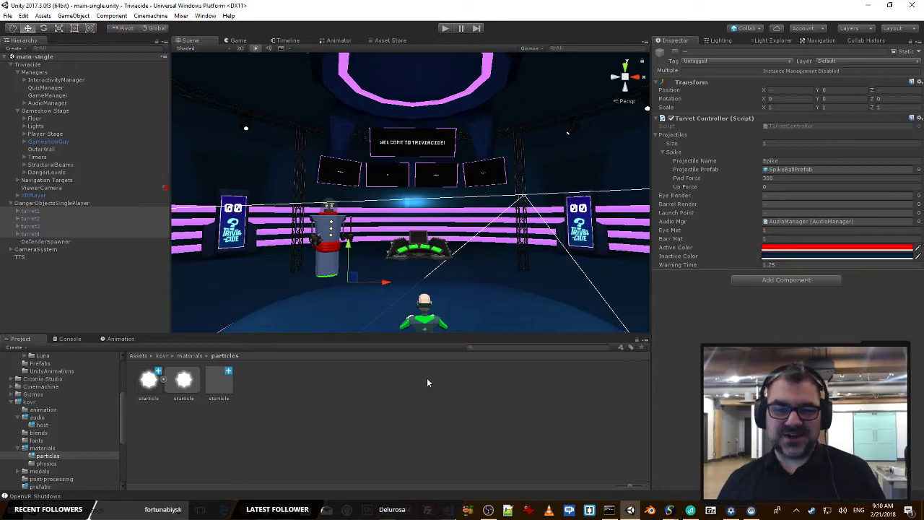
{"action": "key", "text": "s"}
{"action": "right_click_drag", "start_coordinate": [431, 204], "coordinate": [462, 207]}
{"action": "key", "text": "w"}
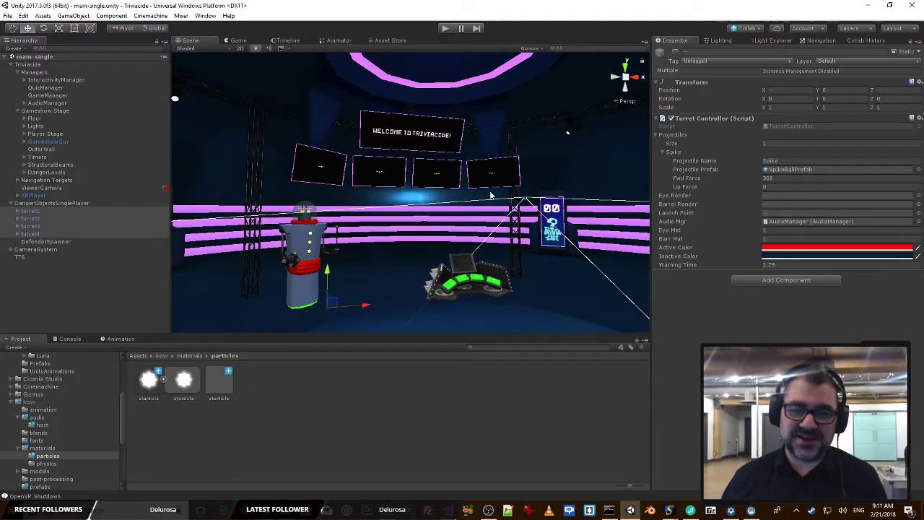
{"action": "right_click_drag", "start_coordinate": [530, 270], "coordinate": [483, 283]}
{"action": "key", "text": "s"}
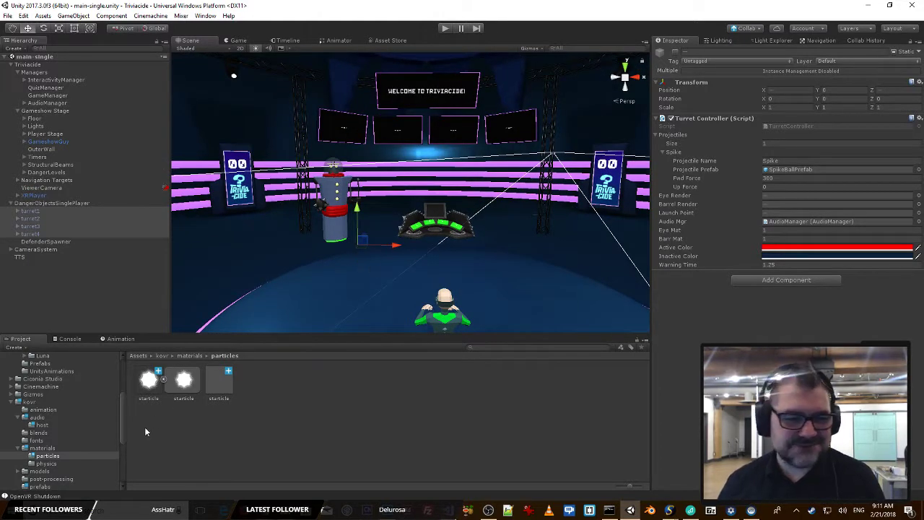
Step: Delete the existing starticle material from the materials/particles folder
{"action": "left_click", "coordinate": [289, 418]}
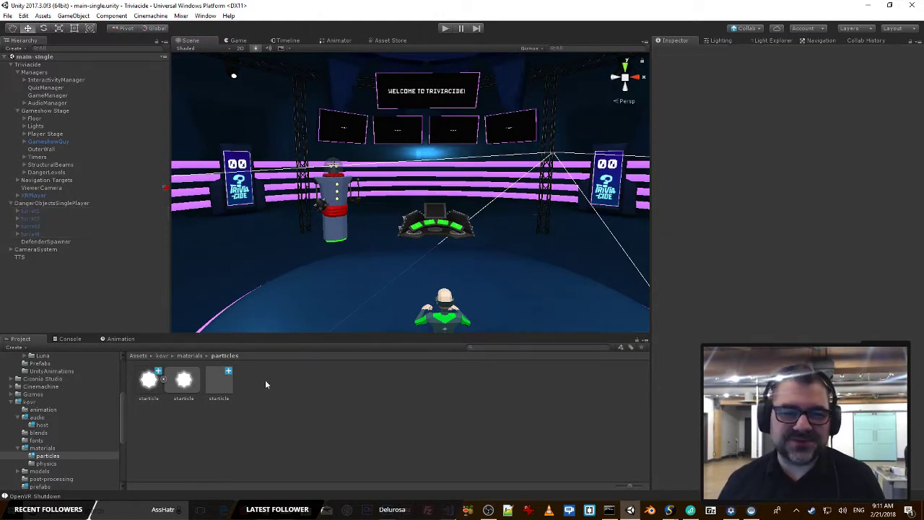
{"action": "left_click", "coordinate": [221, 385]}
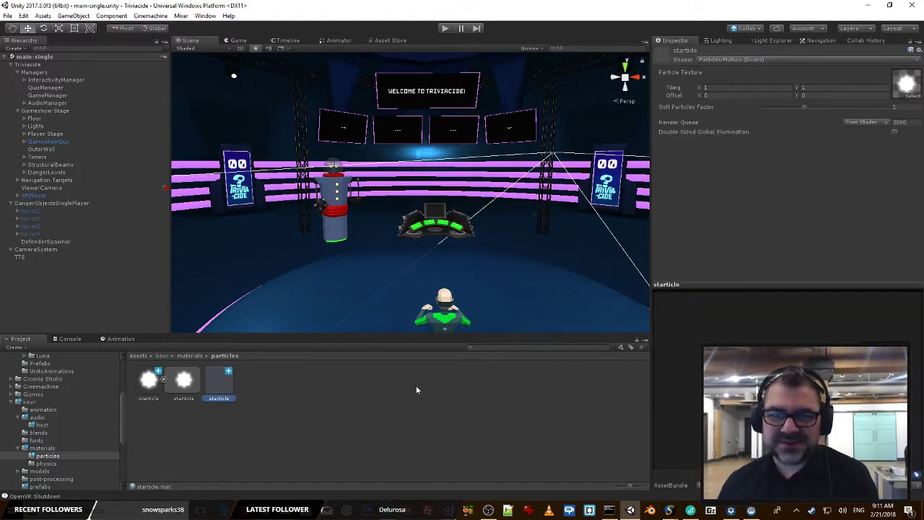
{"action": "key", "text": "Delete"}
{"action": "left_click", "coordinate": [490, 274]}
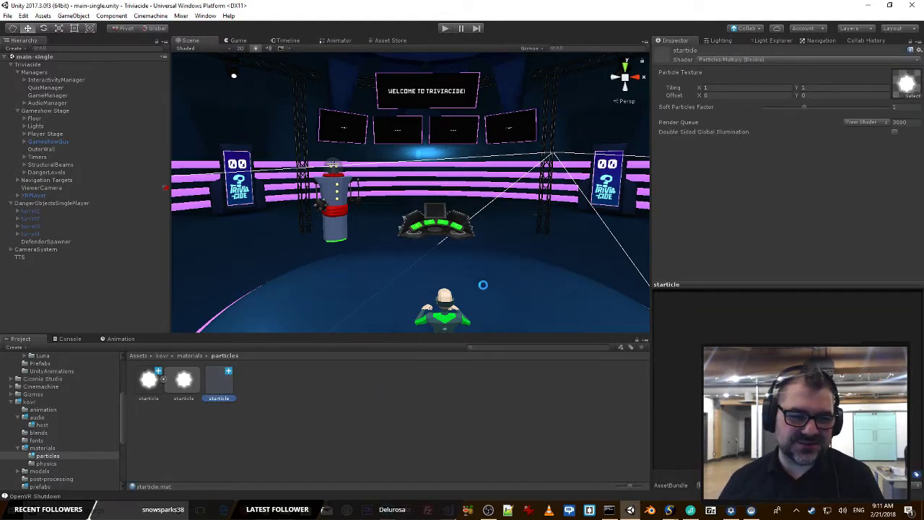
Step: Create a new material named starticles in the particles folder
{"action": "right_click", "coordinate": [237, 425]}
{"action": "mouse_move", "coordinate": [284, 227]}
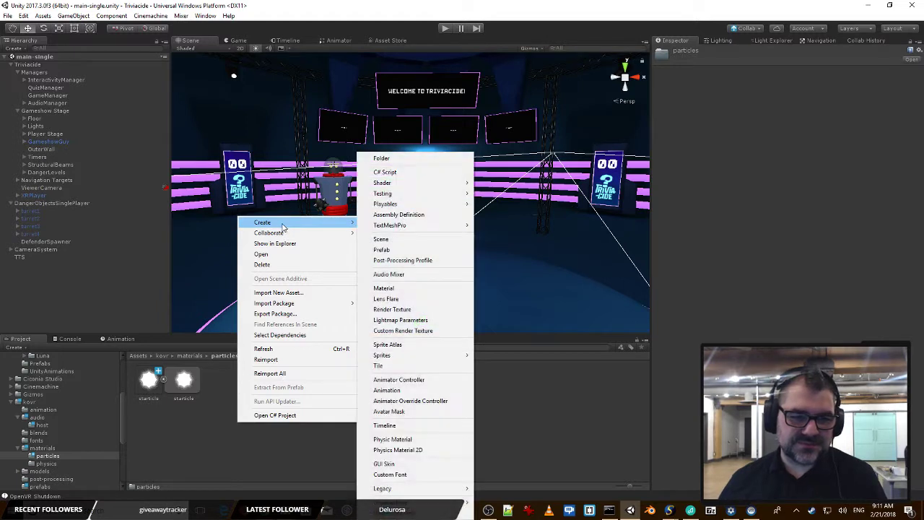
{"action": "left_click", "coordinate": [405, 288]}
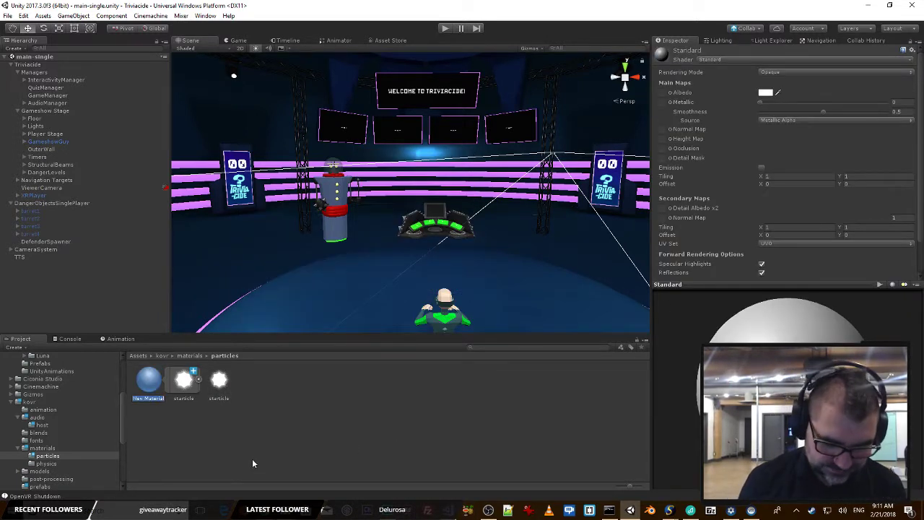
{"action": "type", "text": "starticles"}
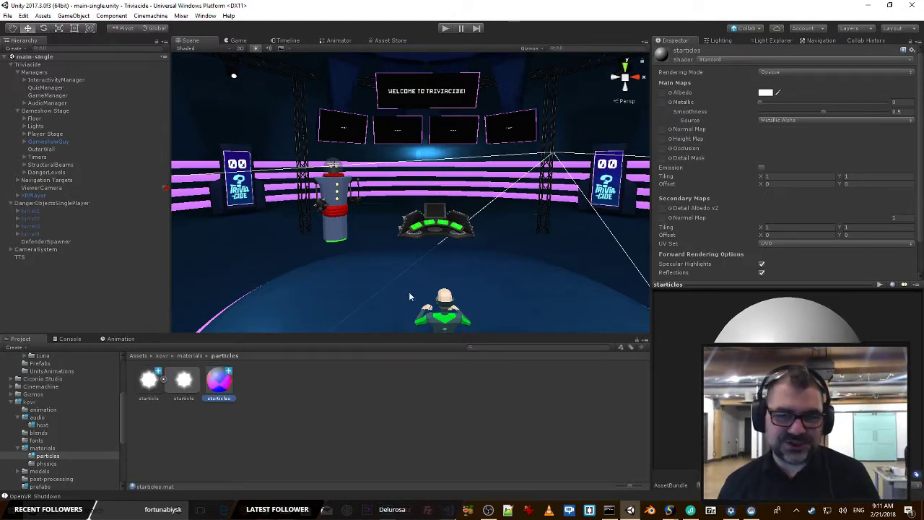
Step: Set the starticles material's shader to Particles/Multiply (Double) and assign the starticle image as its particle texture
{"action": "left_click", "coordinate": [731, 61]}
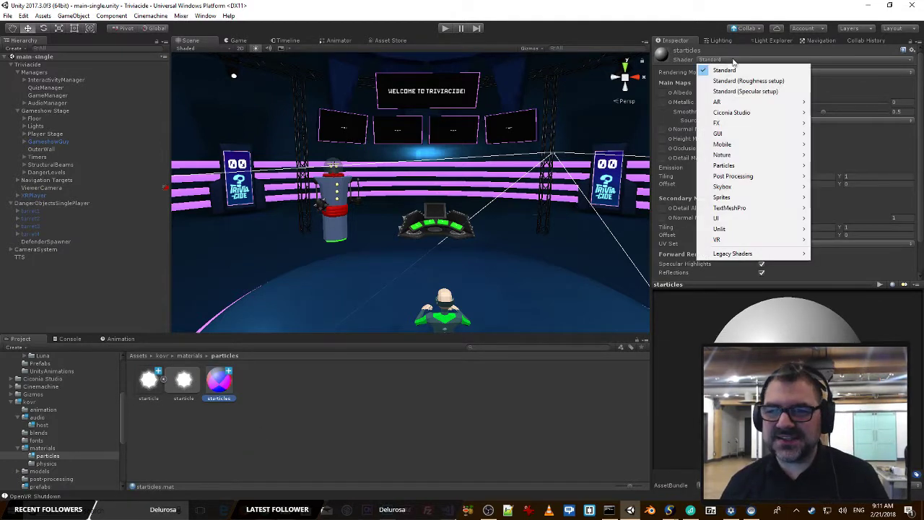
{"action": "mouse_move", "coordinate": [751, 165]}
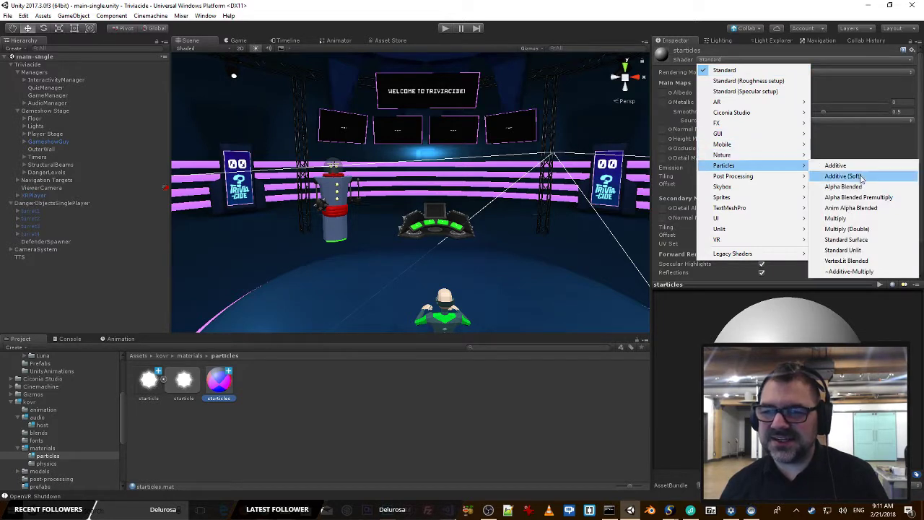
{"action": "left_click", "coordinate": [847, 229]}
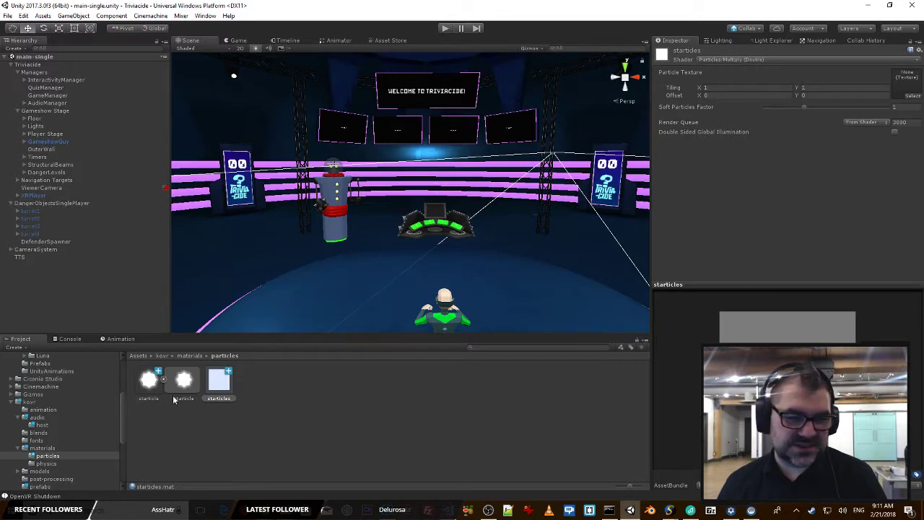
{"action": "left_click_drag", "start_coordinate": [149, 383], "coordinate": [907, 84]}
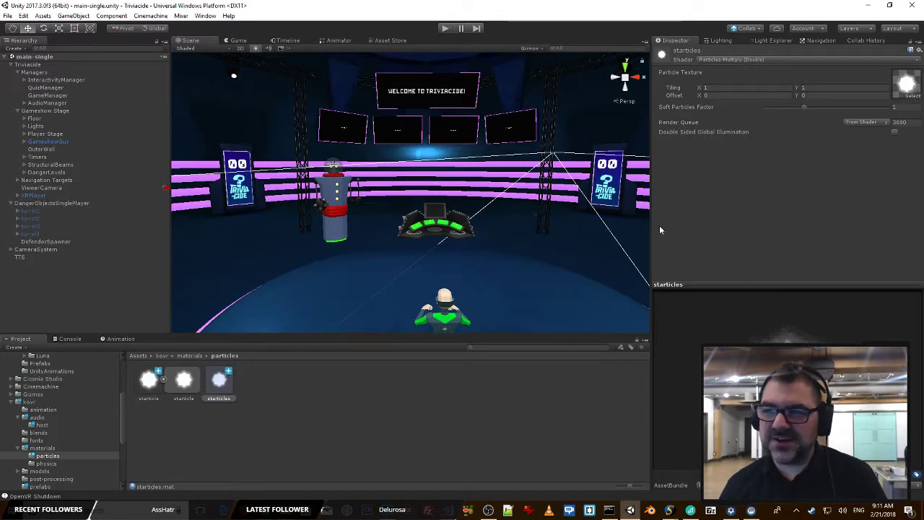
Step: Check the starticle image's texture type options, keeping Sprite (2D and UI), and review the starticles material's settings
{"action": "left_click", "coordinate": [154, 381]}
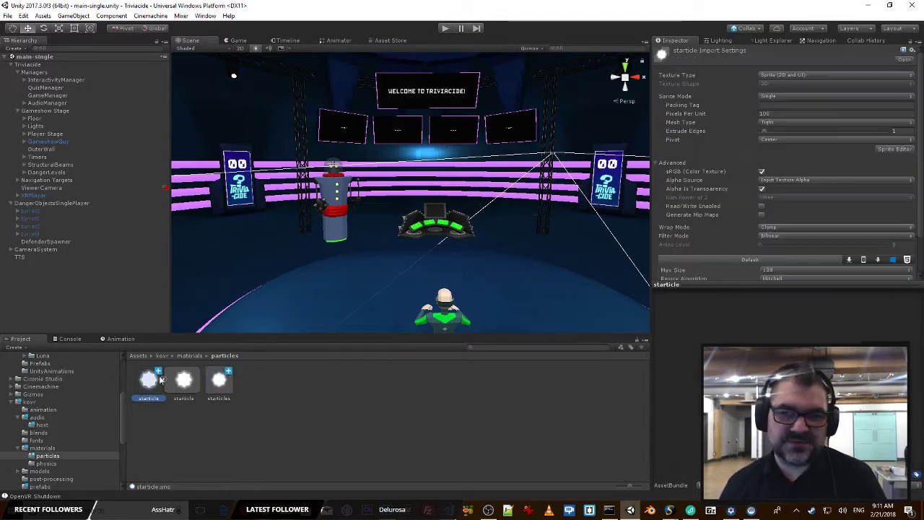
{"action": "left_click", "coordinate": [804, 74]}
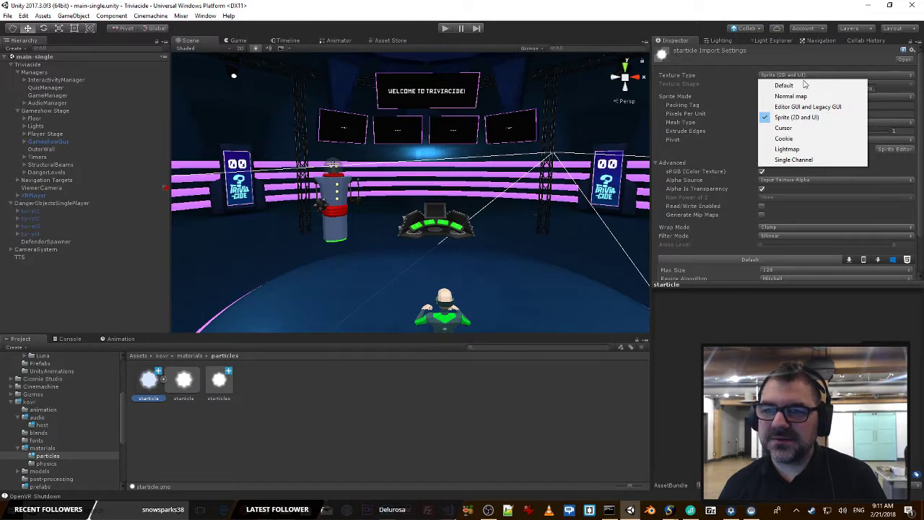
{"action": "left_click", "coordinate": [797, 118]}
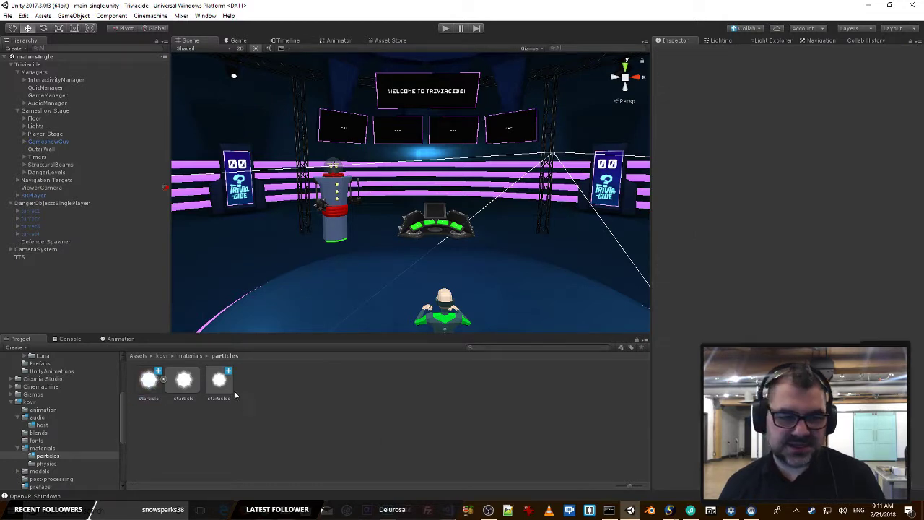
{"action": "left_click", "coordinate": [220, 381]}
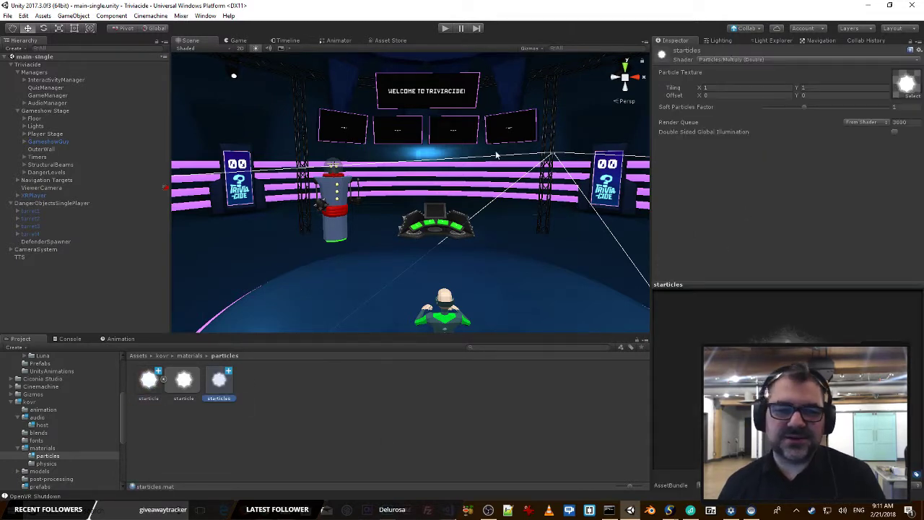
Step: Add the SpikeBallBlast prefab from the kovr/prefabs folder to the scene hierarchy
{"action": "left_click", "coordinate": [187, 355]}
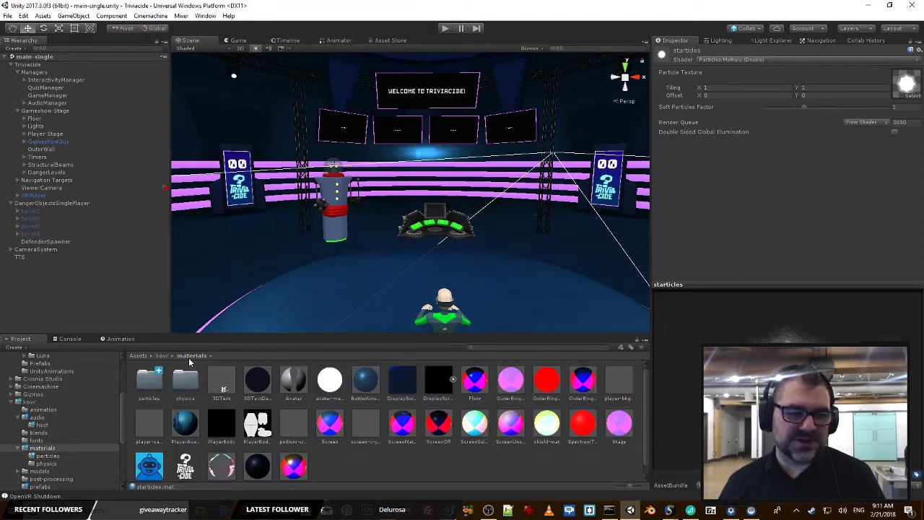
{"action": "left_click", "coordinate": [162, 356]}
{"action": "double_click", "coordinate": [390, 397]}
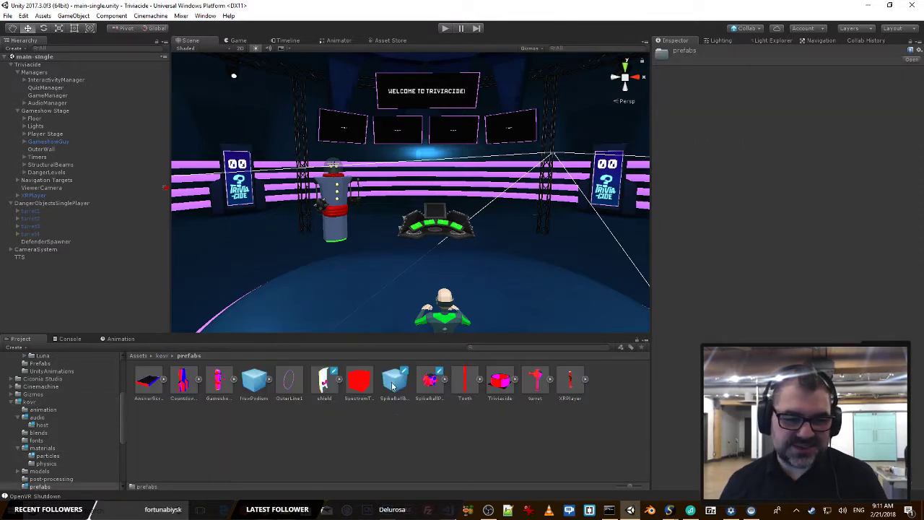
{"action": "left_click_drag", "start_coordinate": [83, 321], "coordinate": [72, 297]}
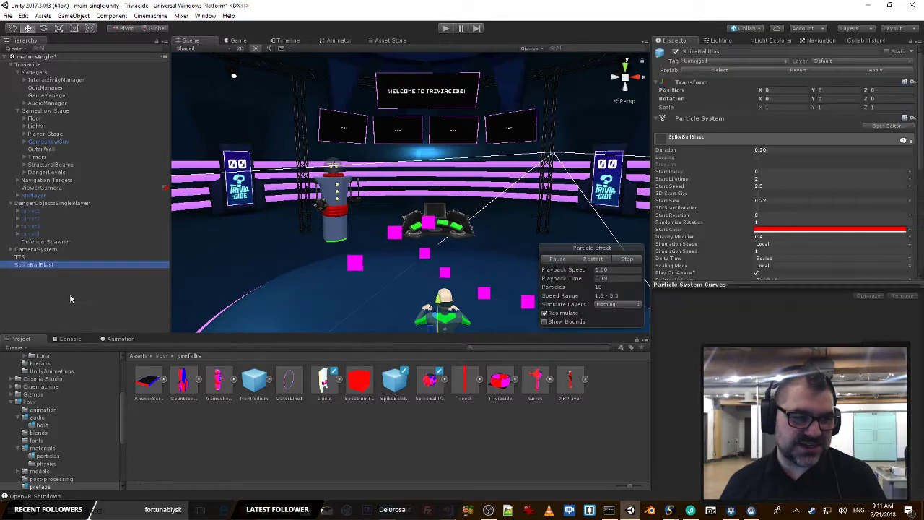
{"action": "left_click_drag", "start_coordinate": [401, 255], "coordinate": [420, 301], "text": "alt"}
{"action": "scroll", "coordinate": [422, 304], "scroll_direction": "down", "scroll_amount": 8}
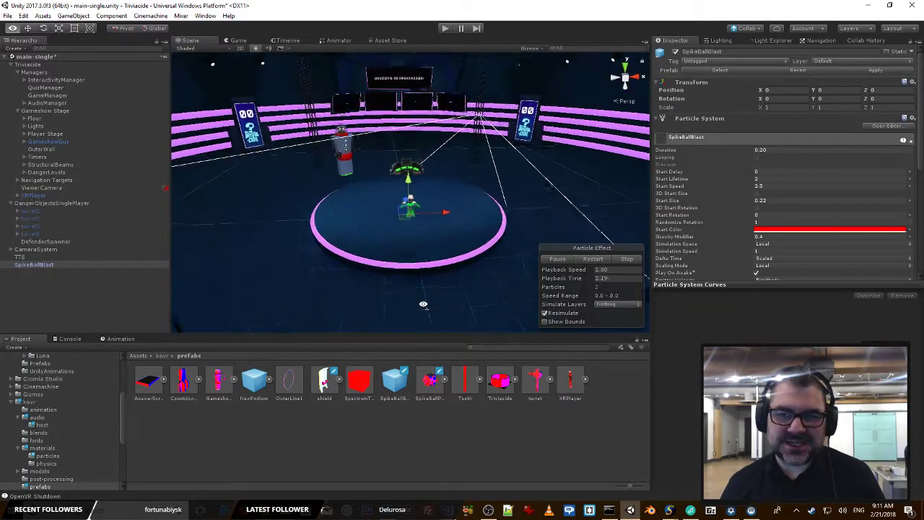
{"action": "scroll", "coordinate": [424, 306], "scroll_direction": "up", "scroll_amount": 4}
Step: Open the Renderer module of SpikeBallBlast's particle system to show its material settings
{"action": "scroll", "coordinate": [780, 199], "scroll_direction": "down", "scroll_amount": 8}
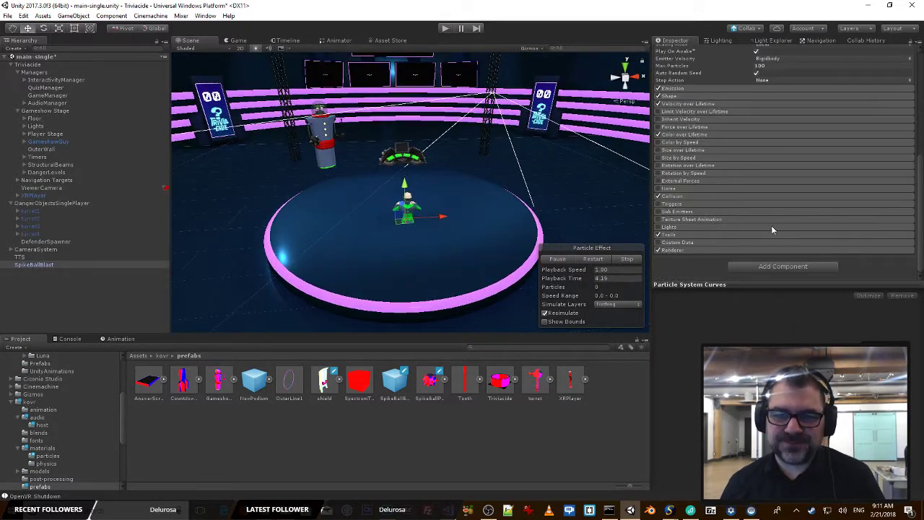
{"action": "left_click", "coordinate": [689, 251]}
{"action": "scroll", "coordinate": [779, 222], "scroll_direction": "down", "scroll_amount": 5}
{"action": "scroll", "coordinate": [777, 223], "scroll_direction": "down", "scroll_amount": 1}
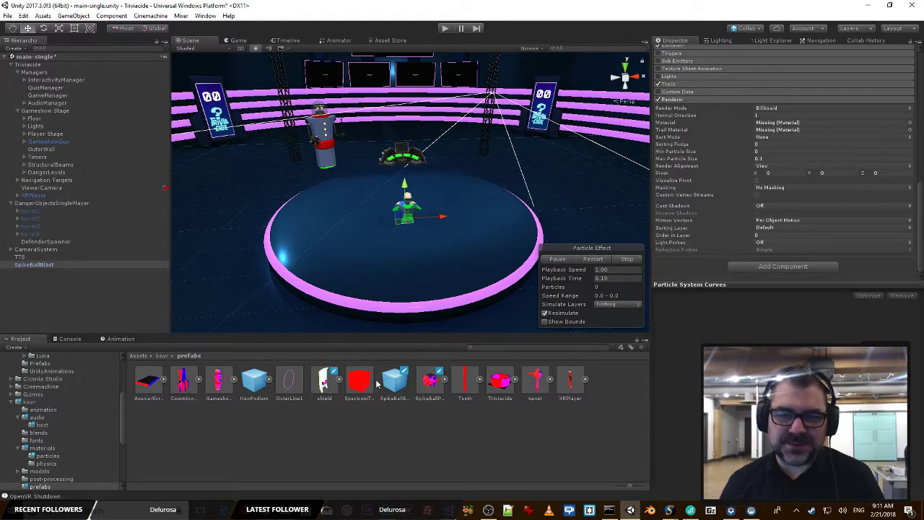
Step: Assign the starticles material from kovr/materials/particles as both the Material and Trail Material of SpikeBallBlast's particle renderer
{"action": "left_click", "coordinate": [161, 356]}
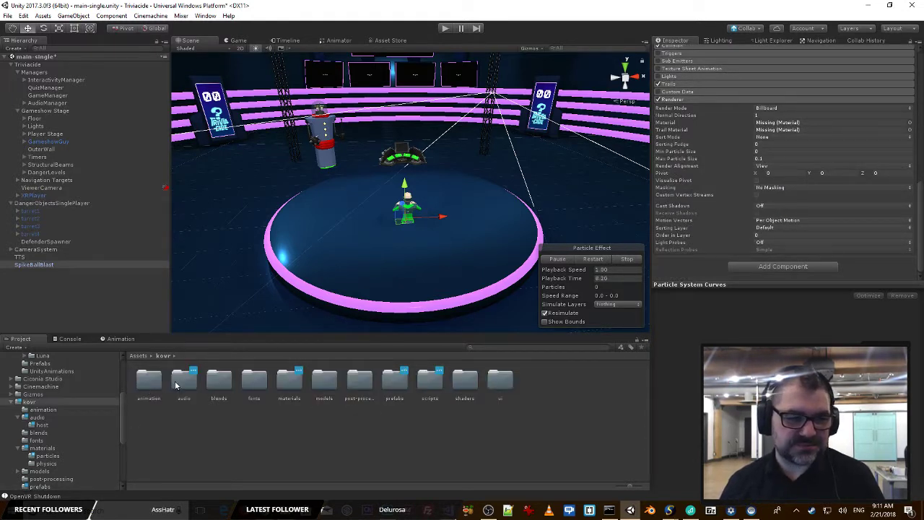
{"action": "double_click", "coordinate": [293, 382]}
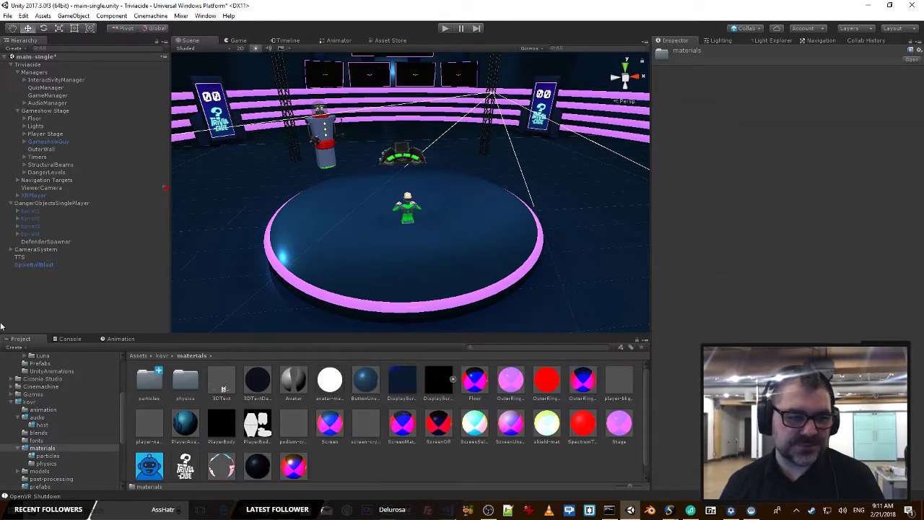
{"action": "left_click", "coordinate": [30, 265]}
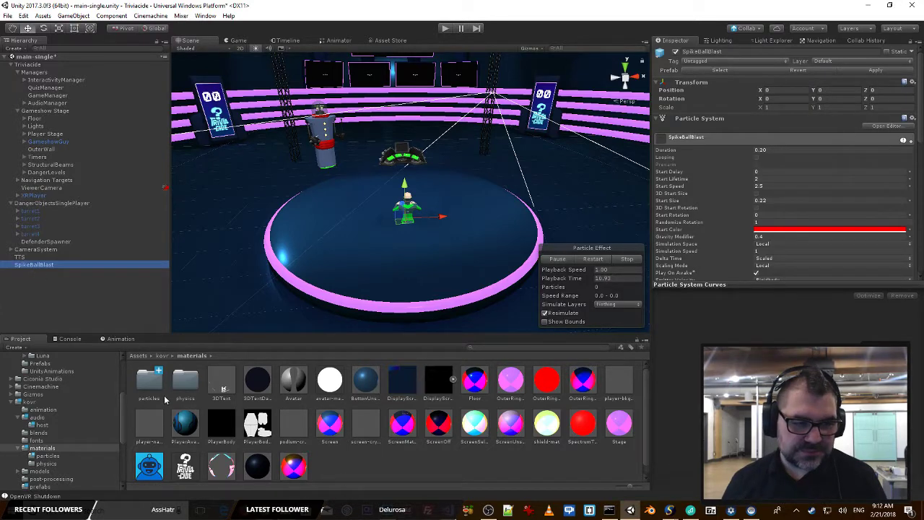
{"action": "double_click", "coordinate": [149, 383]}
{"action": "left_click", "coordinate": [45, 265]}
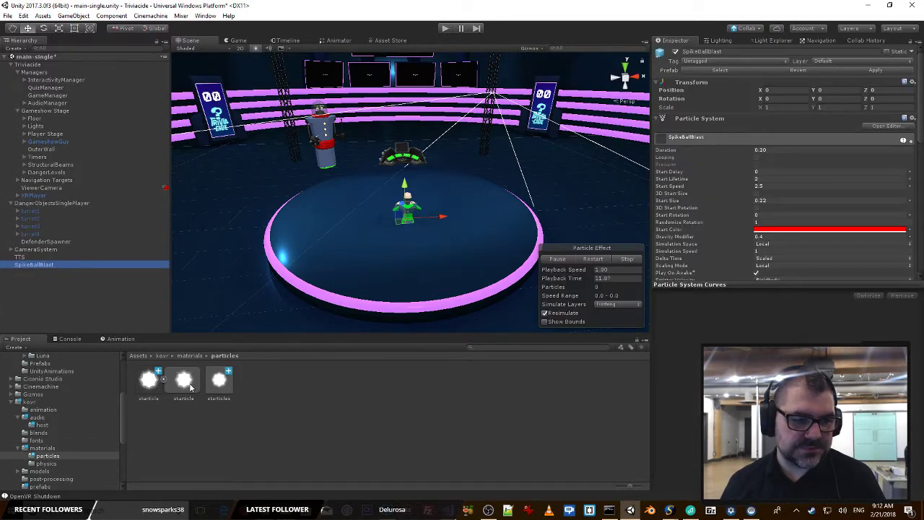
{"action": "left_click_drag", "start_coordinate": [217, 387], "coordinate": [512, 426]}
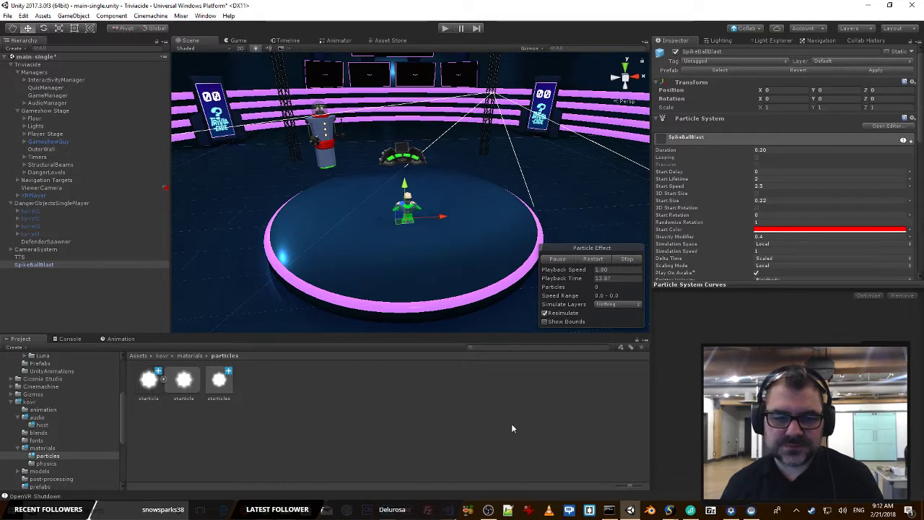
{"action": "scroll", "coordinate": [794, 200], "scroll_direction": "down", "scroll_amount": 10}
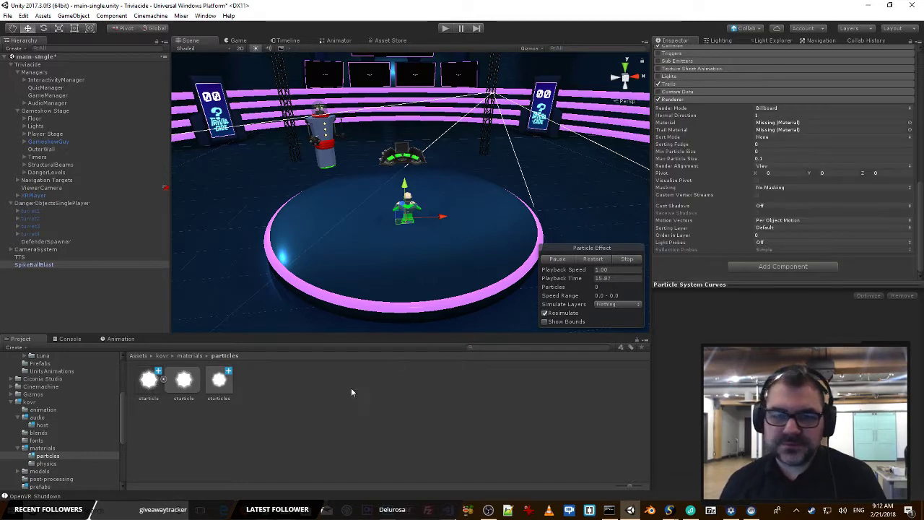
{"action": "left_click_drag", "start_coordinate": [226, 383], "coordinate": [777, 123]}
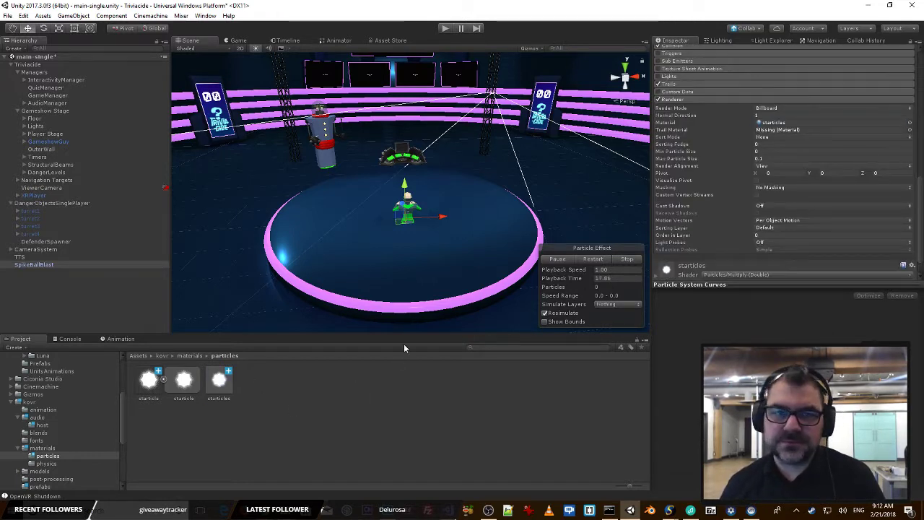
{"action": "left_click_drag", "start_coordinate": [213, 384], "coordinate": [812, 131]}
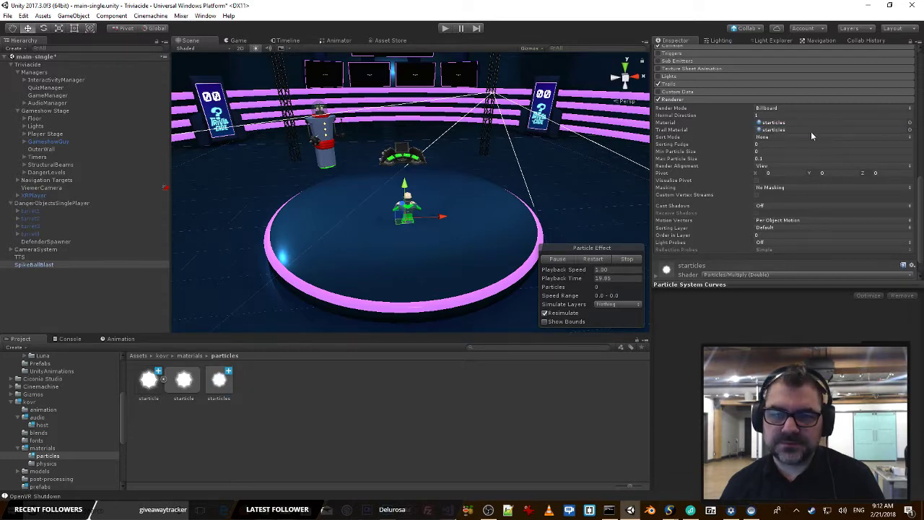
Step: Replay the SpikeBallBlast particle effect to check its look up close in the scene, and save the main-single scene
{"action": "left_click", "coordinate": [592, 259]}
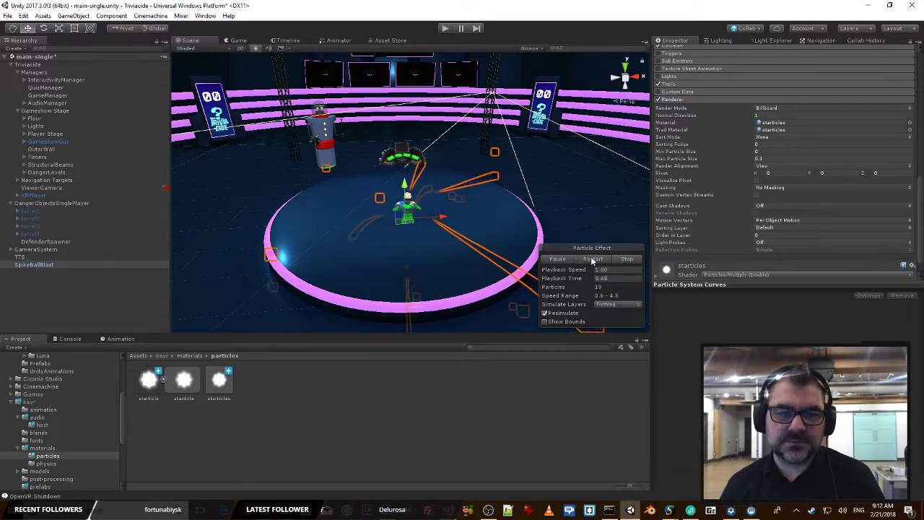
{"action": "right_click_drag", "start_coordinate": [474, 253], "coordinate": [553, 270]}
{"action": "key", "text": "w"}
{"action": "left_click", "coordinate": [556, 259]}
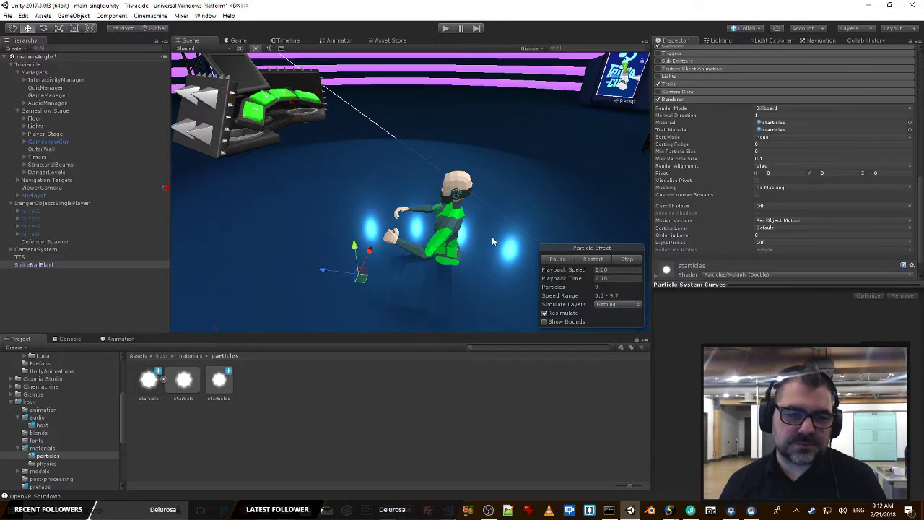
{"action": "right_click_drag", "start_coordinate": [493, 240], "coordinate": [341, 153]}
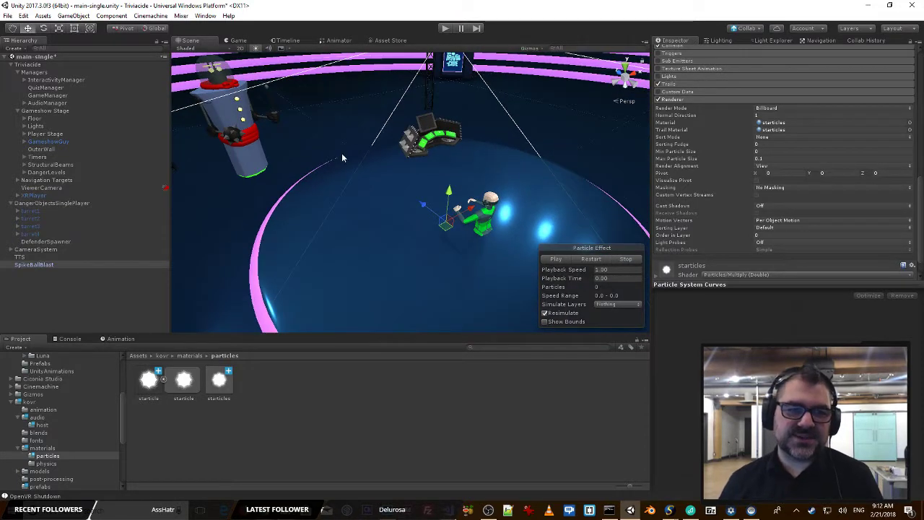
{"action": "key", "text": "ctrl+s"}
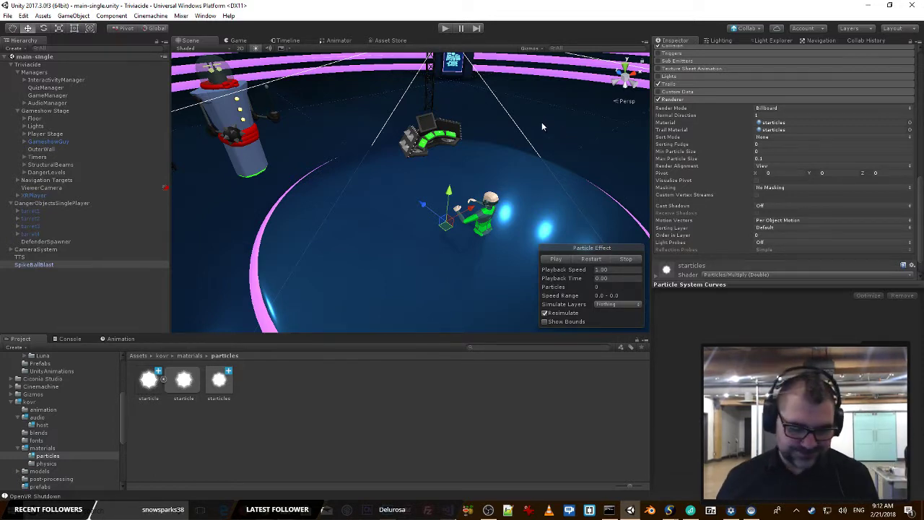
{"action": "right_click_drag", "start_coordinate": [552, 155], "coordinate": [686, 124]}
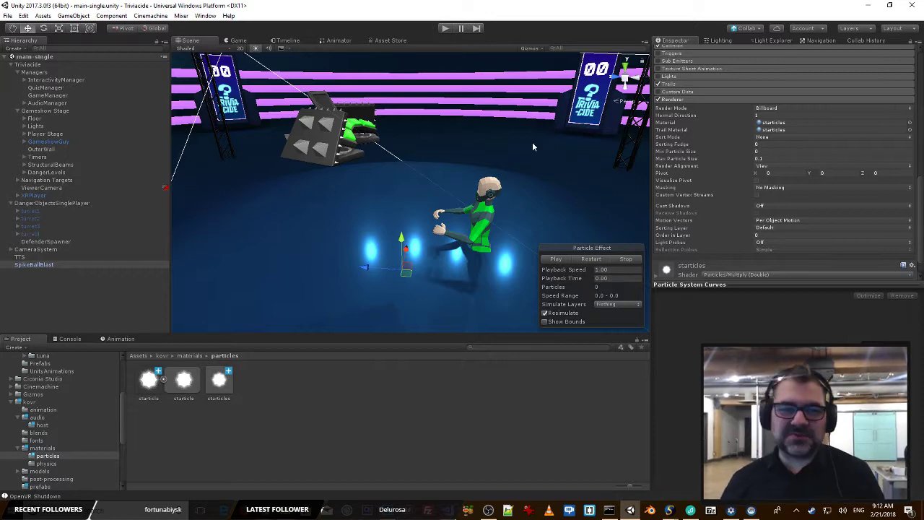
{"action": "right_click_drag", "start_coordinate": [532, 142], "coordinate": [489, 147]}
{"action": "key", "text": "s"}
{"action": "key", "text": "w"}
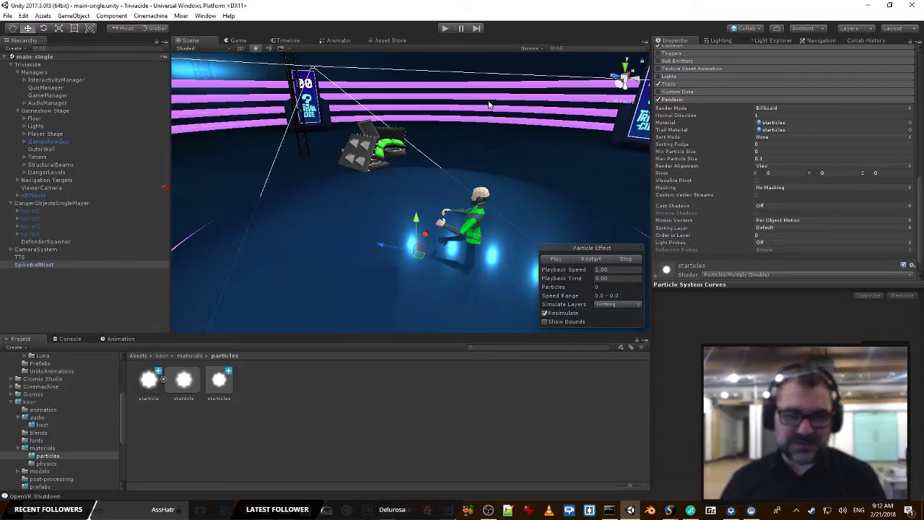
{"action": "right_click_drag", "start_coordinate": [495, 166], "coordinate": [498, 200]}
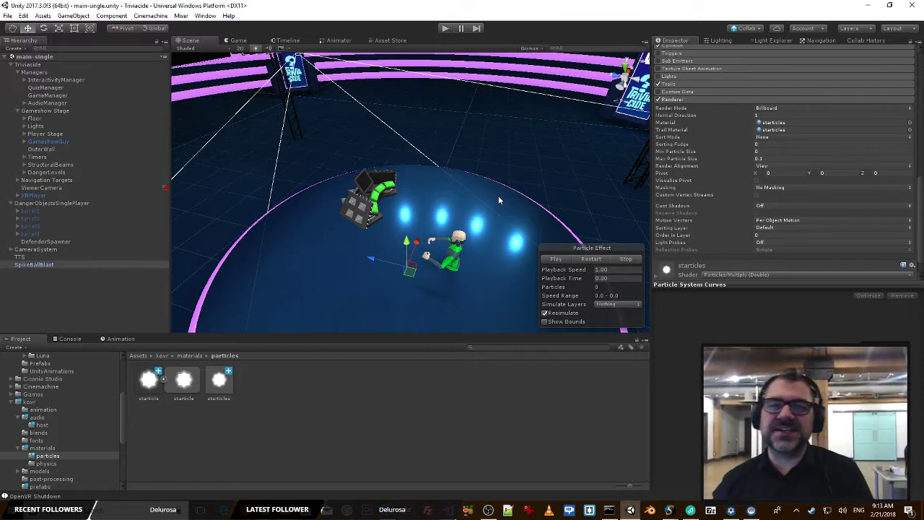
{"action": "left_click", "coordinate": [488, 418]}
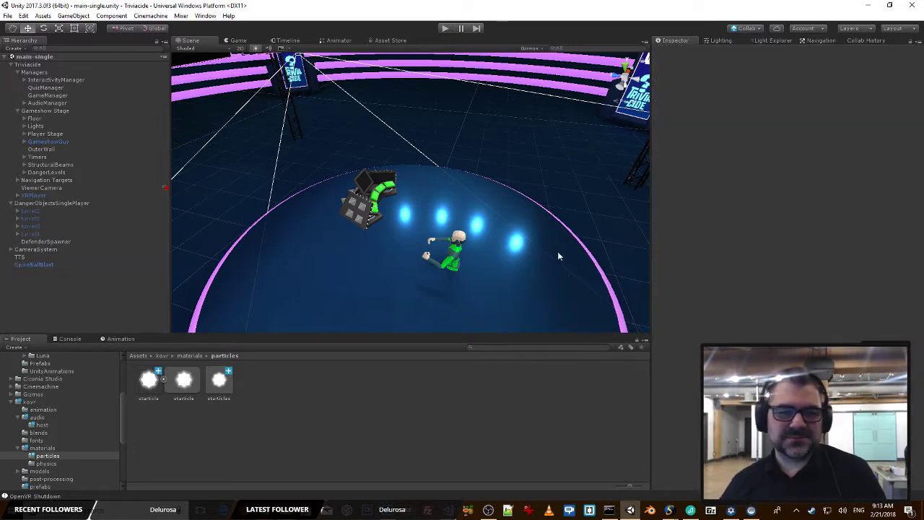
{"action": "right_click_drag", "start_coordinate": [559, 253], "coordinate": [565, 197]}
{"action": "key", "text": "w"}
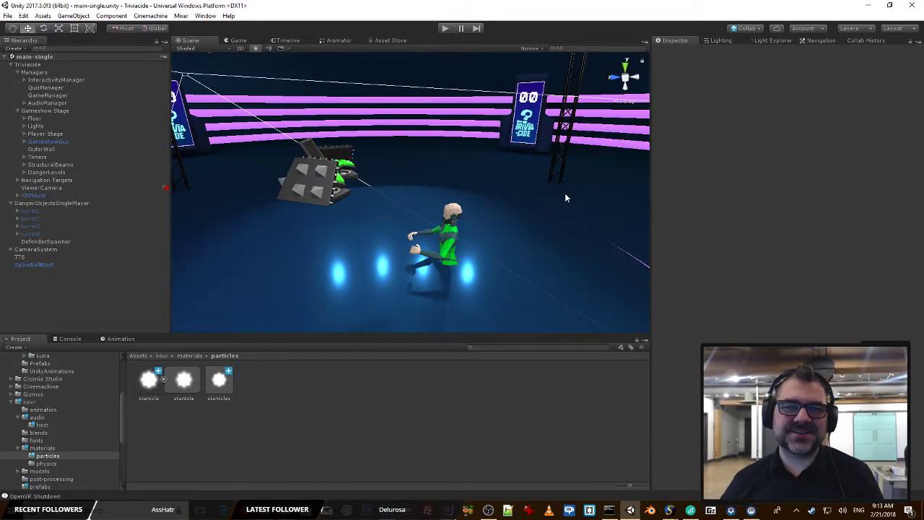
{"action": "key", "text": "ctrl+shift+c"}
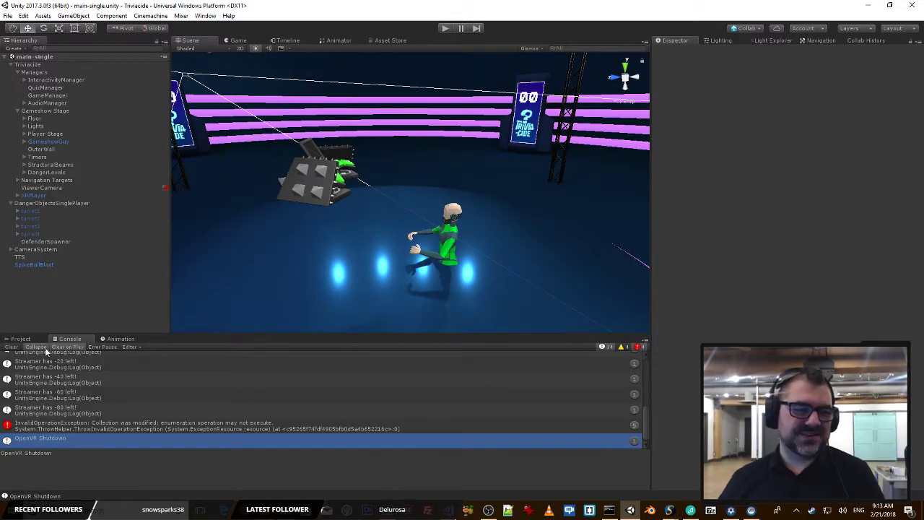
{"action": "left_click", "coordinate": [20, 338]}
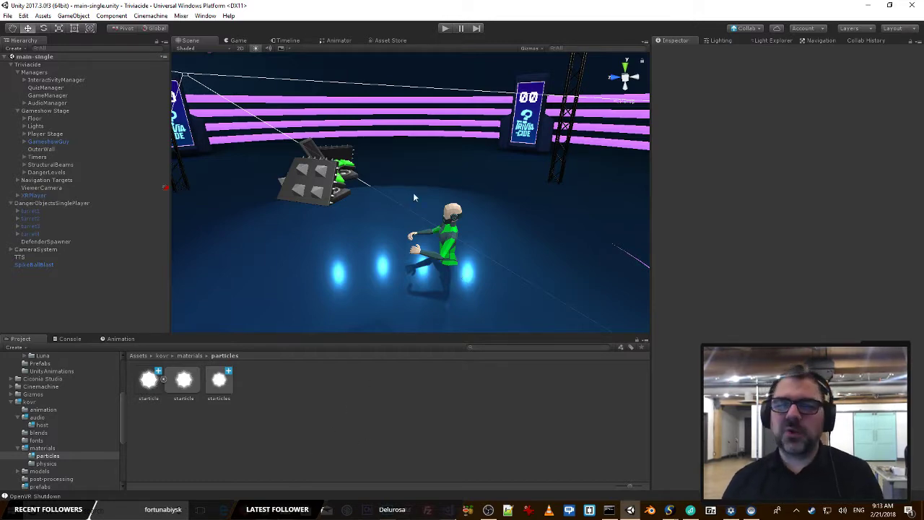
{"action": "mouse_move", "coordinate": [408, 210]}
{"action": "left_mouse_down", "text": "alt"}
{"action": "mouse_move", "coordinate": [366, 218]}
{"action": "mouse_move", "coordinate": [408, 214]}
{"action": "left_mouse_up", "text": "alt"}
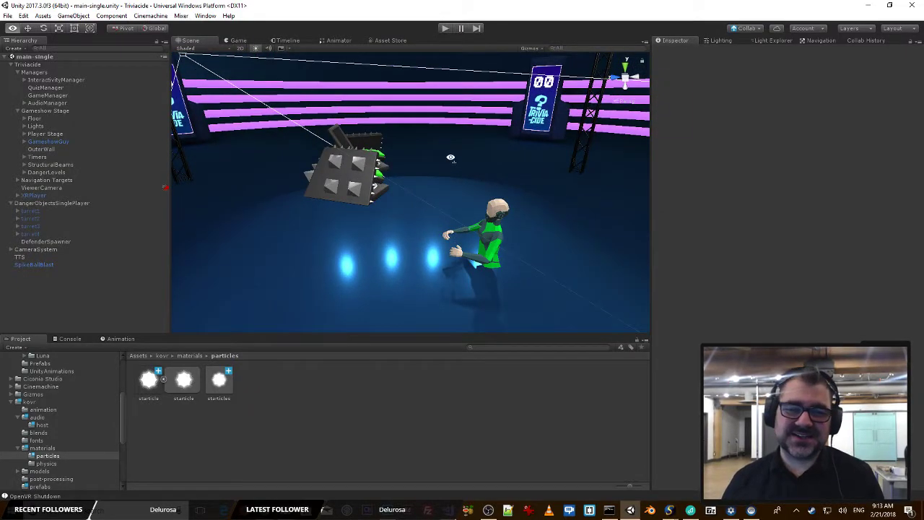
{"action": "scroll", "coordinate": [452, 159], "scroll_direction": "down", "scroll_amount": 5}
{"action": "left_click_drag", "start_coordinate": [453, 160], "coordinate": [447, 178], "text": "alt"}
{"action": "scroll", "coordinate": [476, 179], "scroll_direction": "up", "scroll_amount": 8}
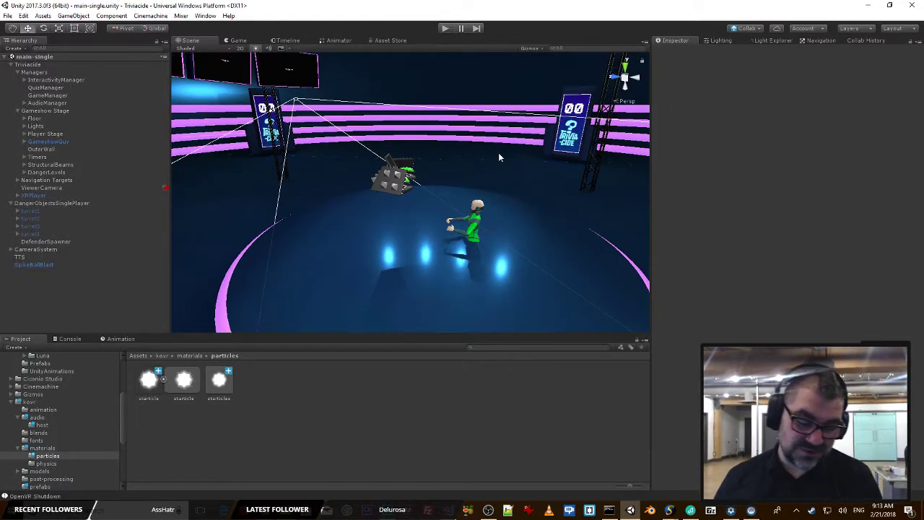
{"action": "mouse_move", "coordinate": [479, 151]}
{"action": "left_mouse_down", "text": "alt"}
{"action": "mouse_move", "coordinate": [460, 166]}
{"action": "mouse_move", "coordinate": [465, 156]}
{"action": "left_mouse_up", "text": "alt"}
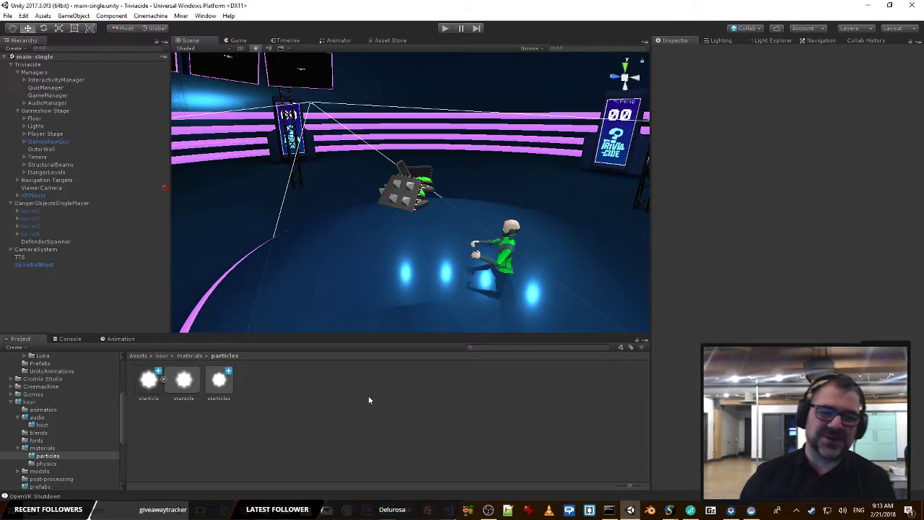
{"action": "left_click", "coordinate": [160, 355]}
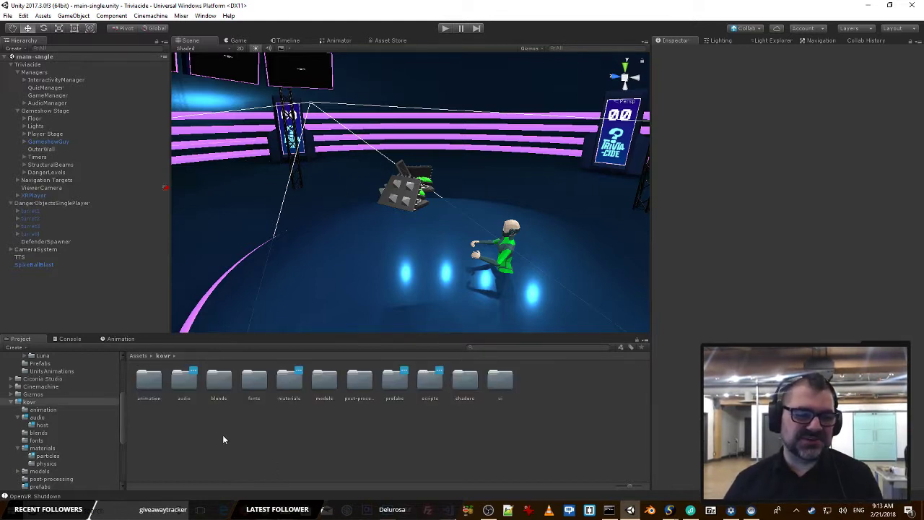
{"action": "mouse_move", "coordinate": [263, 510]}
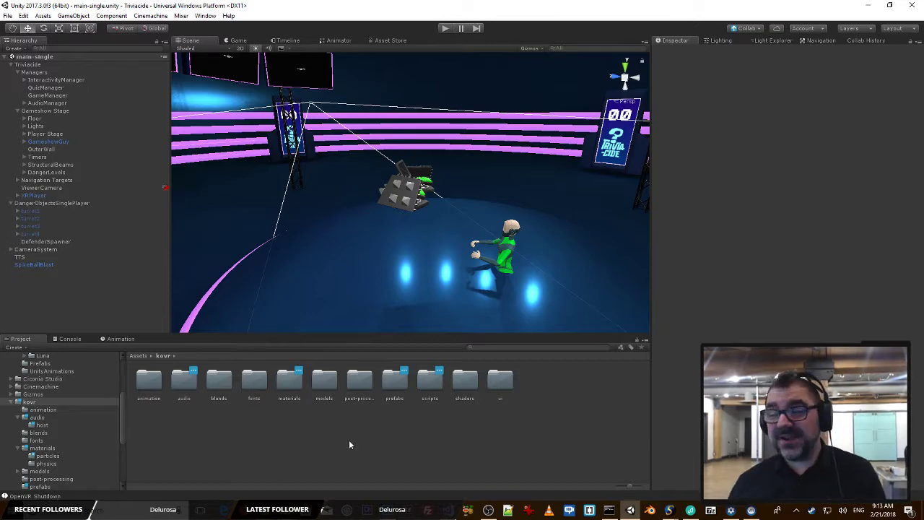
{"action": "right_click_drag", "start_coordinate": [430, 268], "coordinate": [400, 286]}
{"action": "key", "text": "w"}
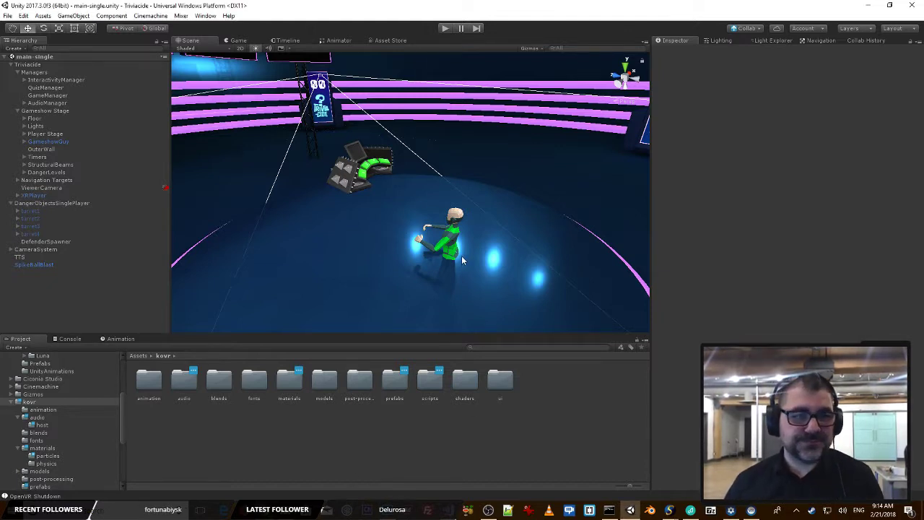
Step: Stop the brief test run and apply the SpikeBallBlast instance's changes to its prefab
{"action": "left_click", "coordinate": [445, 28]}
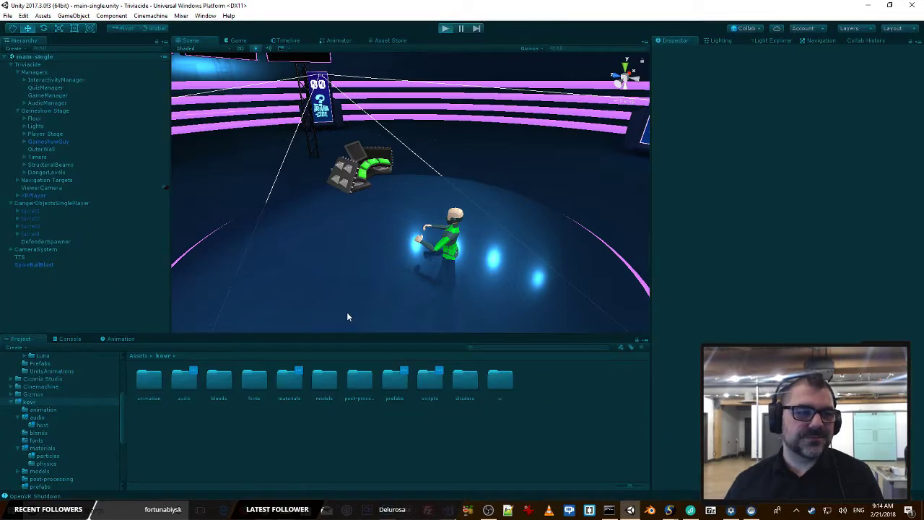
{"action": "left_click", "coordinate": [445, 29]}
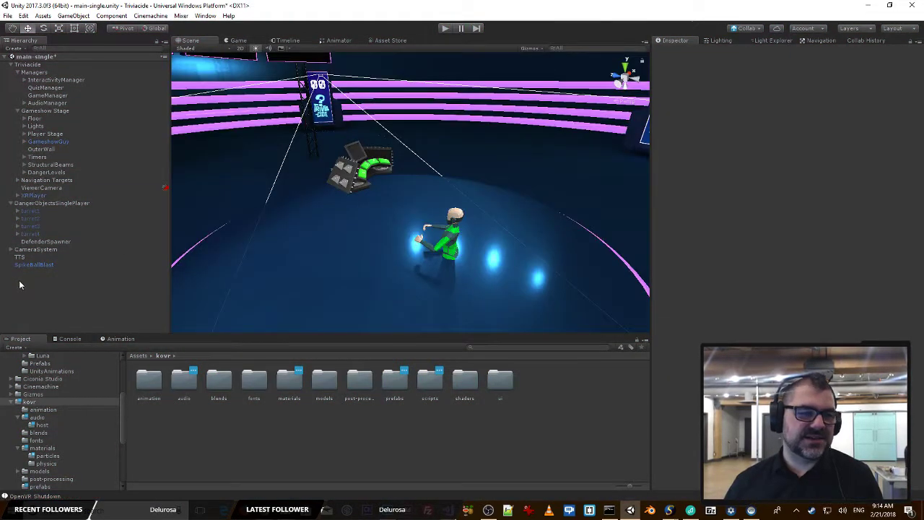
{"action": "left_click", "coordinate": [32, 265]}
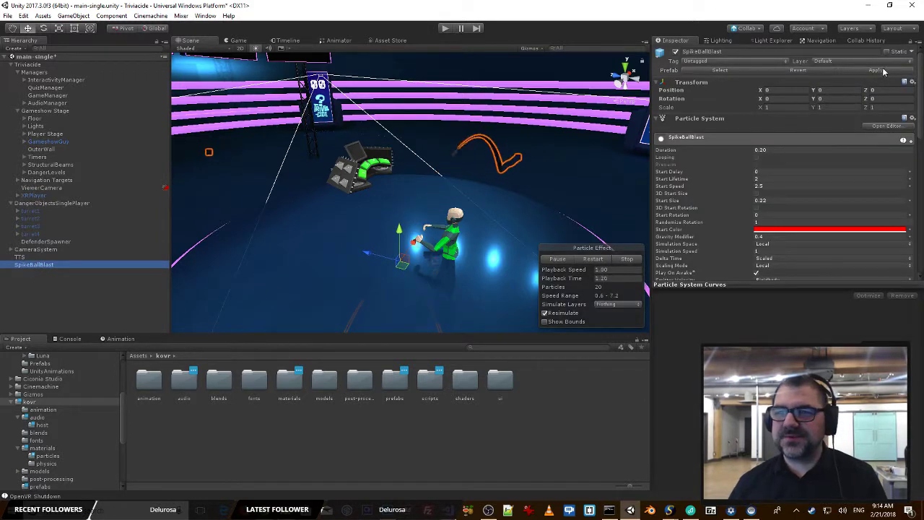
{"action": "left_click", "coordinate": [884, 70]}
{"action": "scroll", "coordinate": [726, 207], "scroll_direction": "down", "scroll_amount": 5}
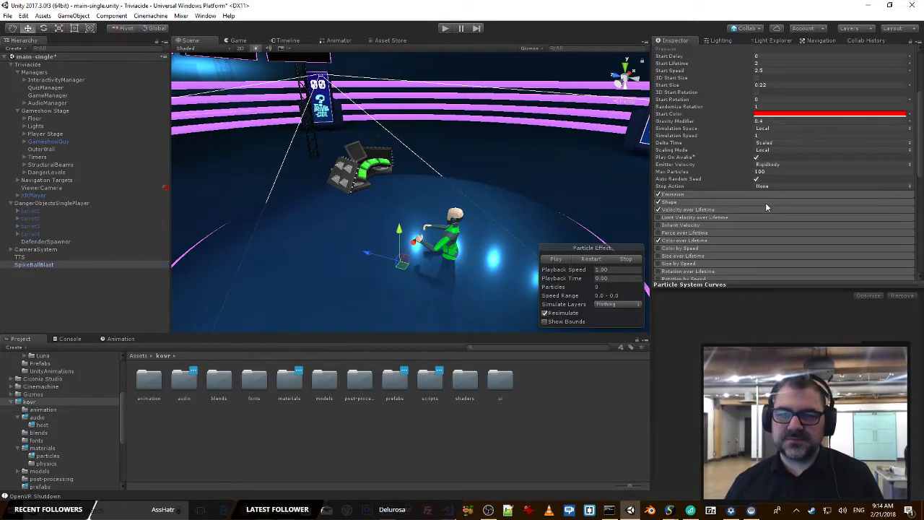
{"action": "scroll", "coordinate": [767, 208], "scroll_direction": "down", "scroll_amount": 3}
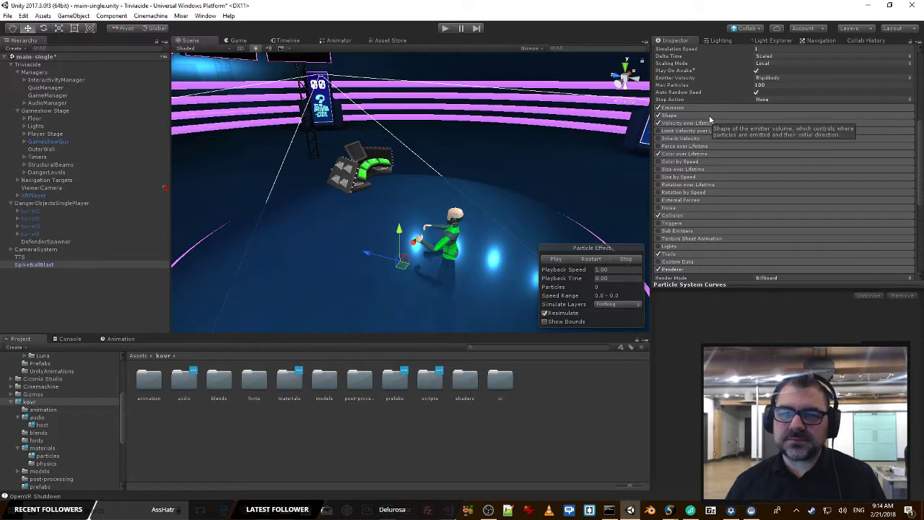
Step: Delete the SpikeBallBlast instance from the scene hierarchy and save the scene
{"action": "left_click", "coordinate": [120, 298]}
{"action": "left_click", "coordinate": [40, 264]}
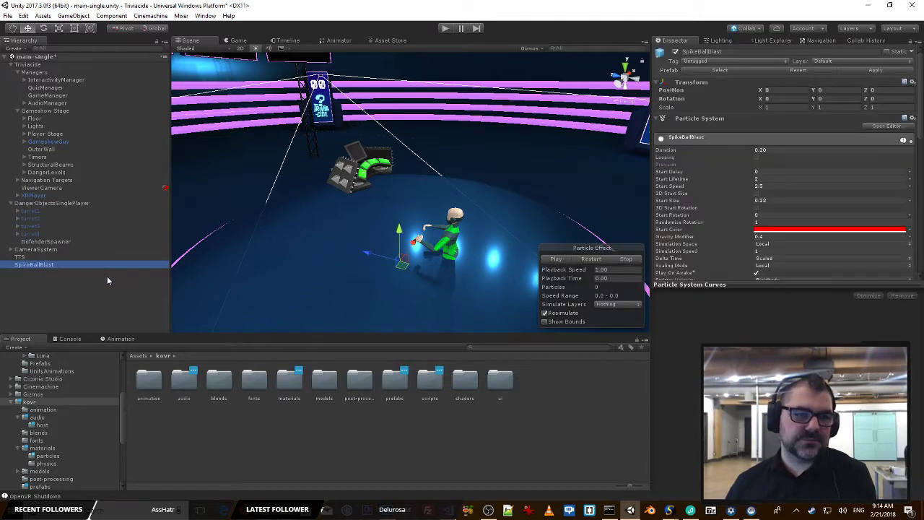
{"action": "key", "text": "Delete"}
{"action": "key", "text": "ctrl+s"}
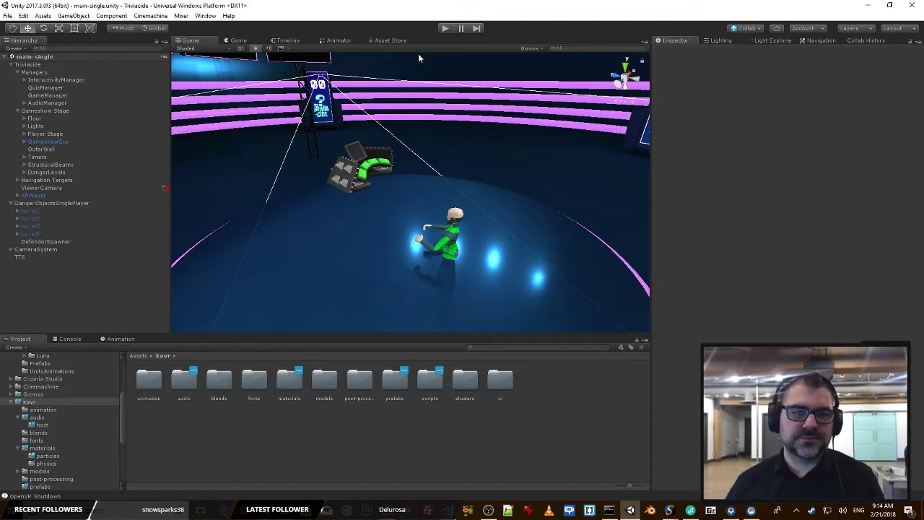
Step: Run the game, activate turret1 through turret4, and watch the spike balls and their blasts in the Scene view
{"action": "left_click", "coordinate": [445, 29]}
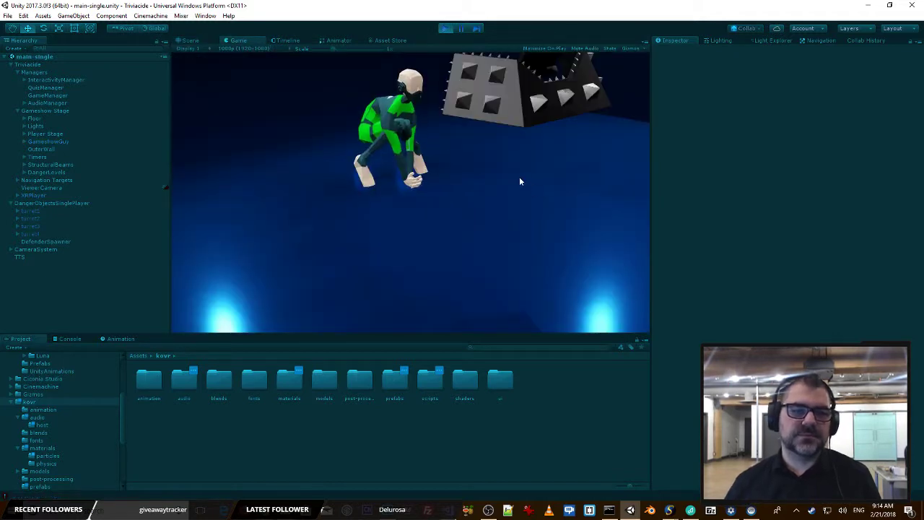
{"action": "left_click", "coordinate": [27, 208]}
{"action": "left_click", "coordinate": [33, 234], "text": "shift"}
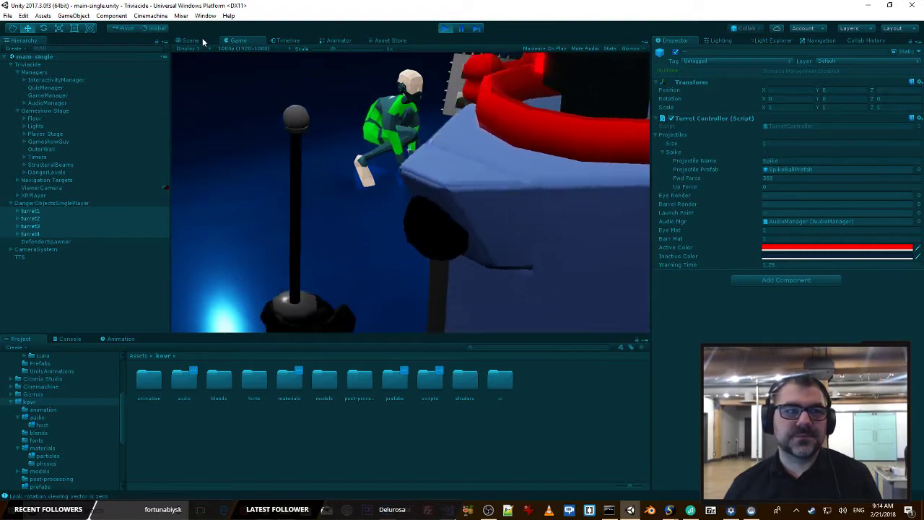
{"action": "left_click", "coordinate": [201, 39]}
{"action": "right_click_drag", "start_coordinate": [514, 146], "coordinate": [403, 139]}
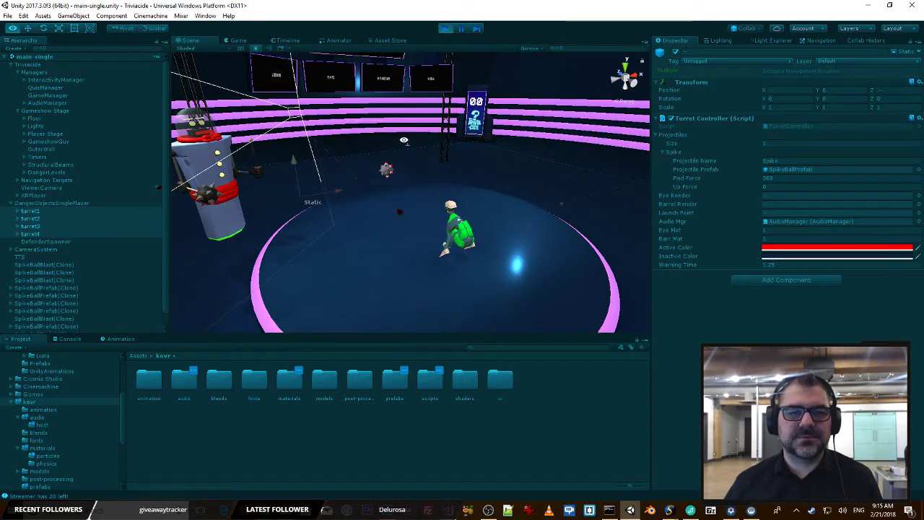
Step: Stop the test run and save the scene with the turrets deselected
{"action": "left_click", "coordinate": [446, 29]}
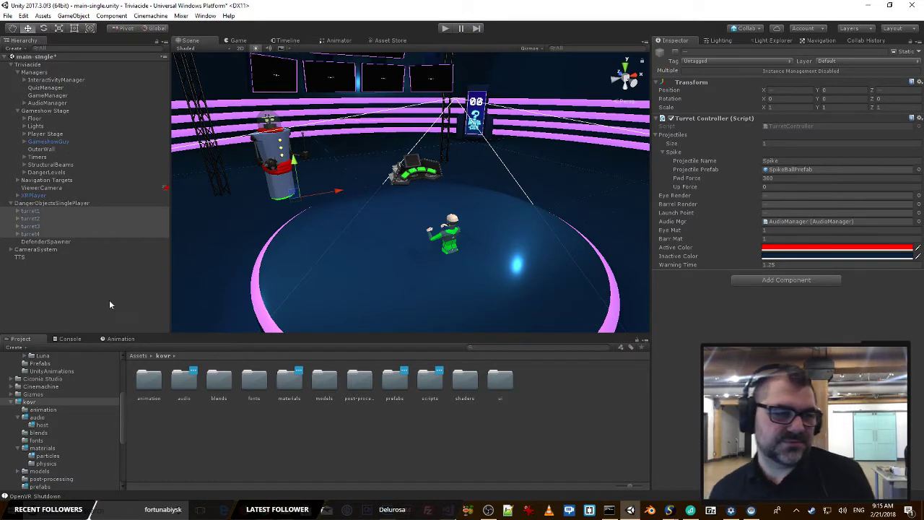
{"action": "left_click", "coordinate": [94, 263]}
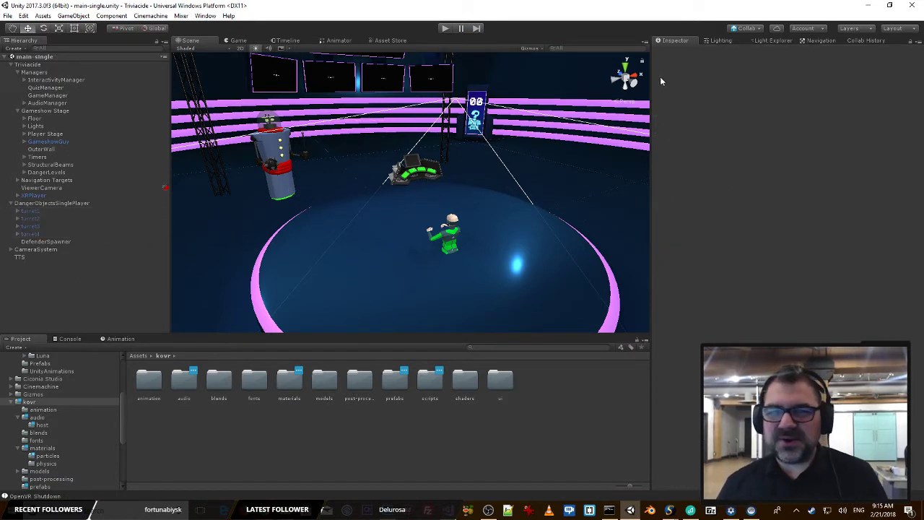
{"action": "right_click_drag", "start_coordinate": [548, 86], "coordinate": [543, 189]}
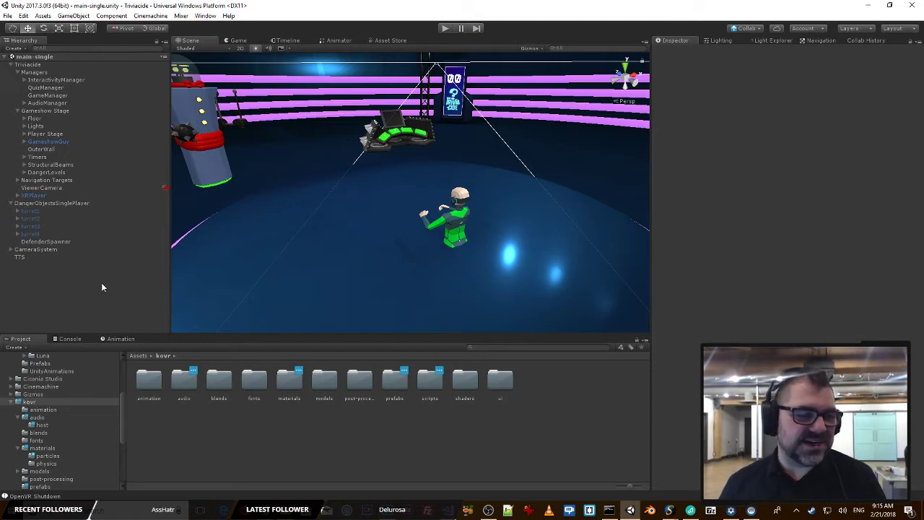
Step: Open turret1's TurretController script in Visual Studio, look through it, and return to Unity
{"action": "left_click", "coordinate": [108, 211]}
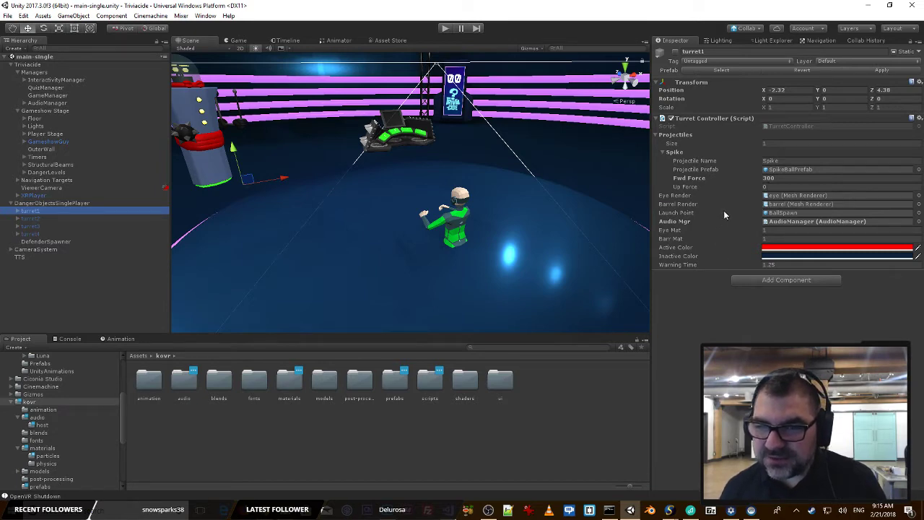
{"action": "double_click", "coordinate": [791, 125]}
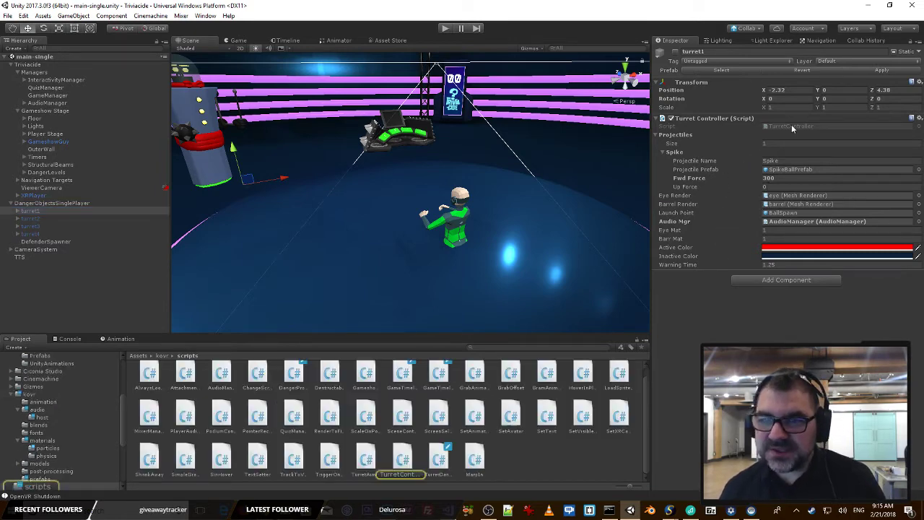
{"action": "left_click", "coordinate": [273, 173]}
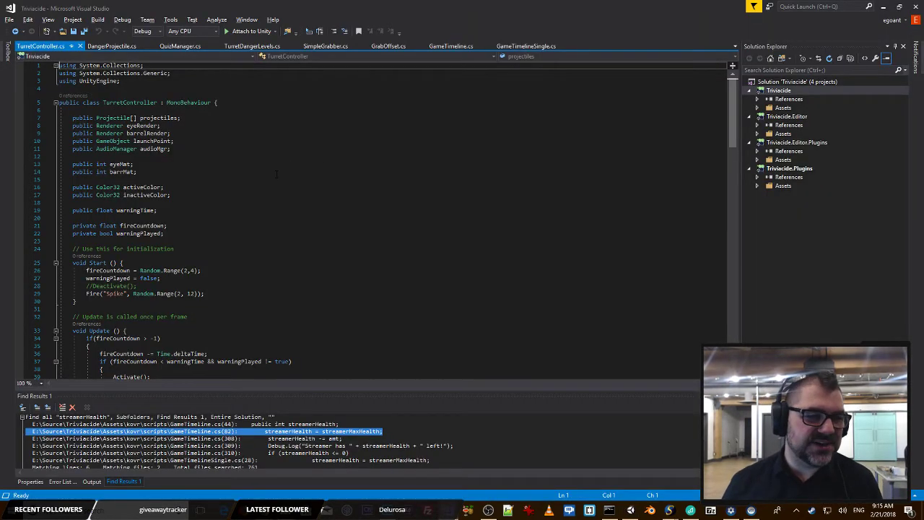
{"action": "scroll", "coordinate": [289, 188], "scroll_direction": "down", "scroll_amount": 5}
{"action": "key", "text": "alt+Tab"}
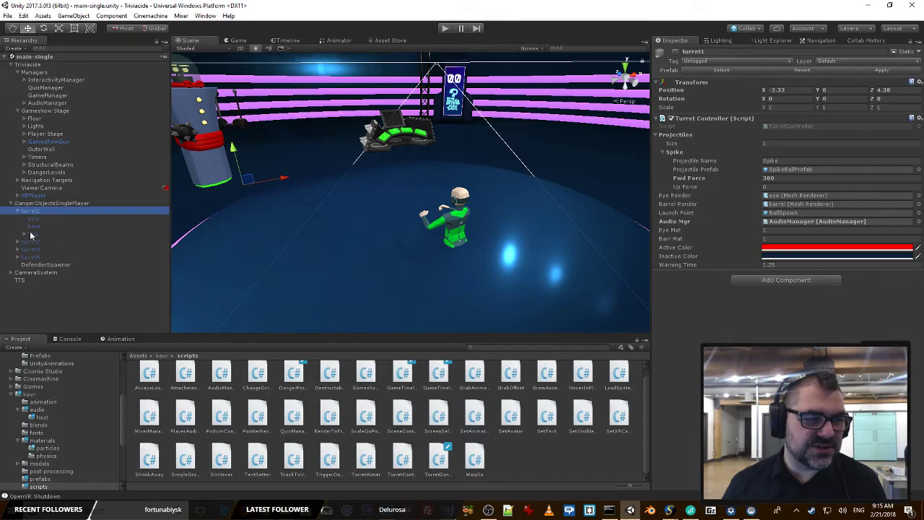
Step: Open the TurretAimer script from turret1's Top object and find where targetAdjustTime is used
{"action": "left_click", "coordinate": [31, 234]}
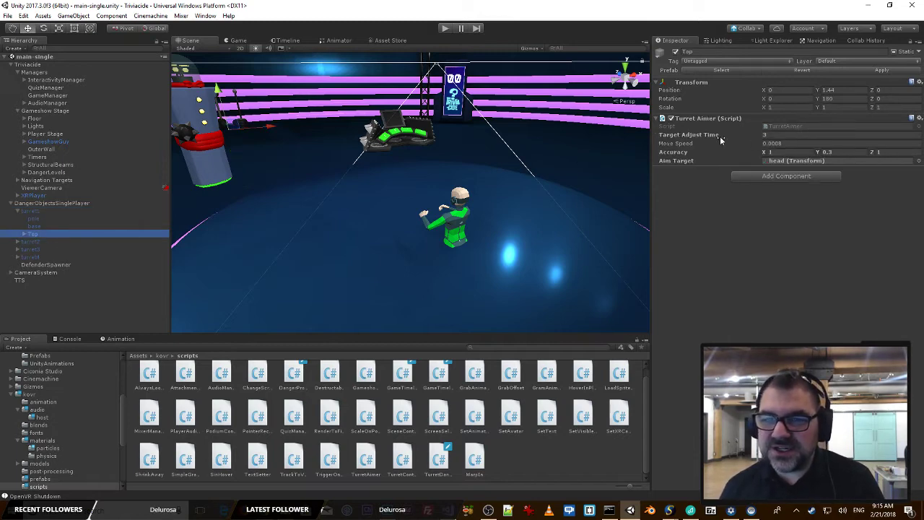
{"action": "double_click", "coordinate": [791, 126]}
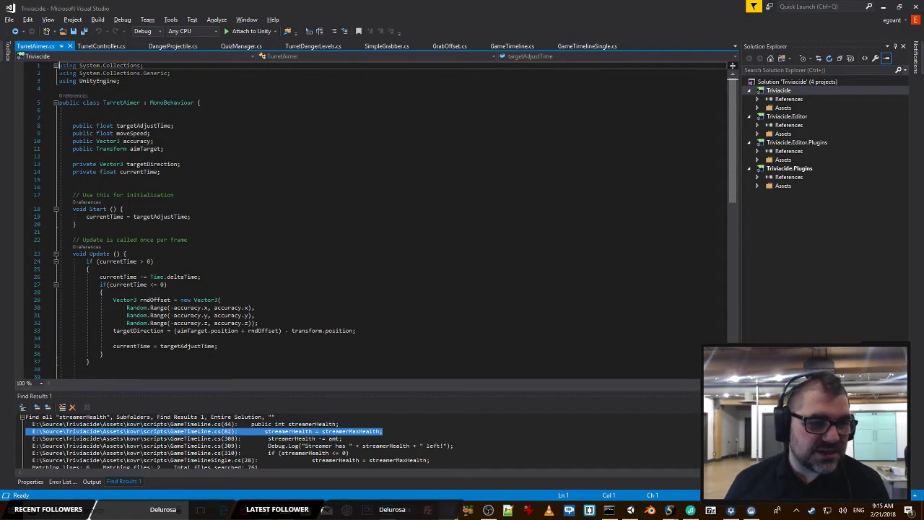
{"action": "double_click", "coordinate": [143, 126]}
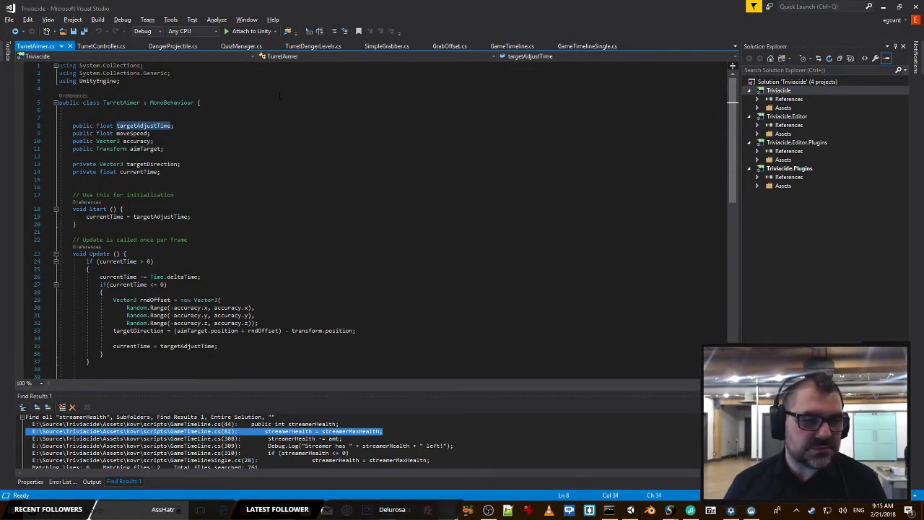
{"action": "key", "text": "ctrl+f"}
{"action": "key", "text": "Return"}
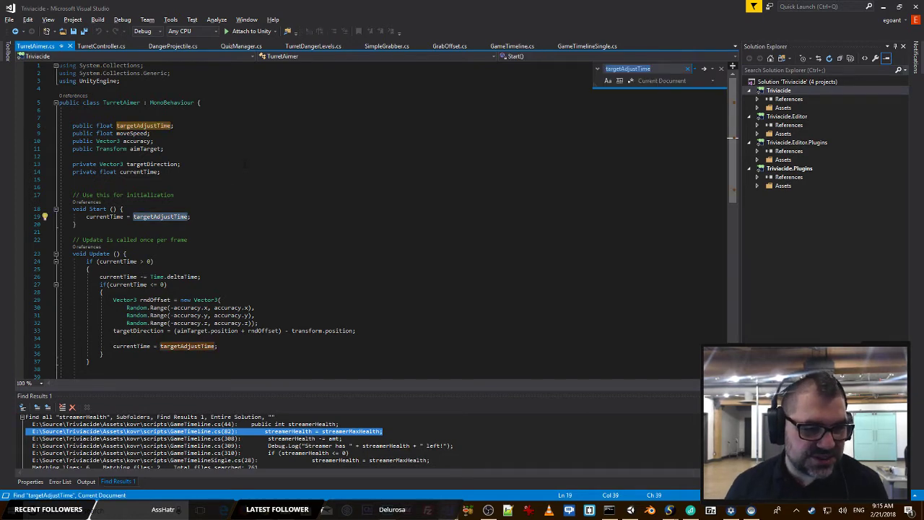
Step: Examine how TurretAimer's Update method picks the target direction and uses moveSpeed to rotate the turret
{"action": "scroll", "coordinate": [244, 164], "scroll_direction": "down", "scroll_amount": 3}
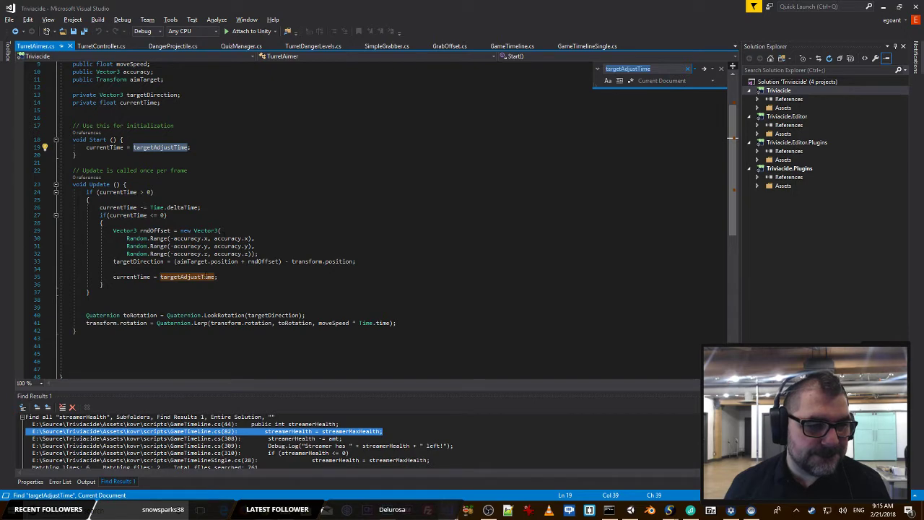
{"action": "left_click", "coordinate": [248, 210]}
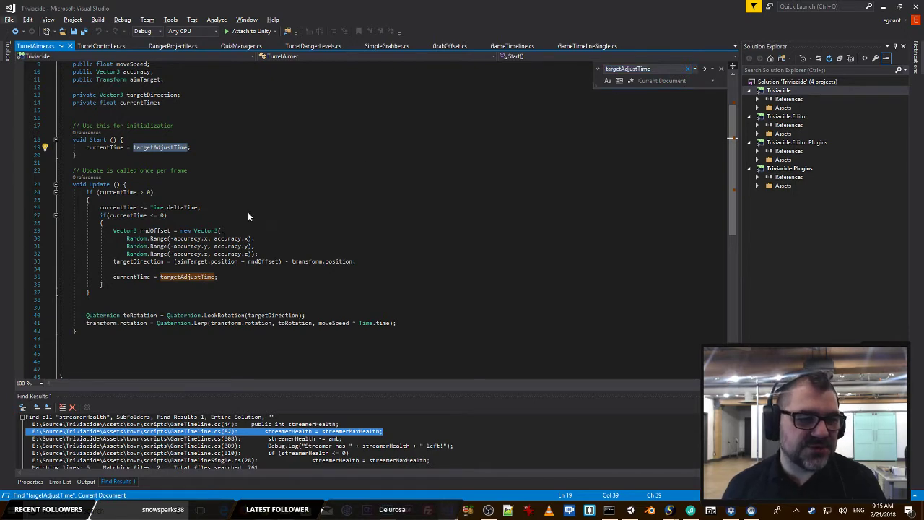
{"action": "key", "text": "alt+Tab"}
{"action": "key", "text": "alt+Tab"}
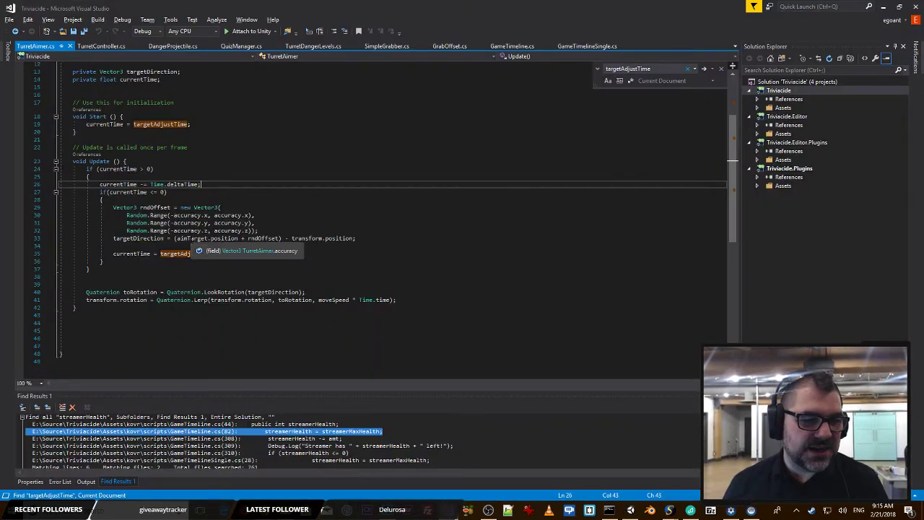
{"action": "scroll", "coordinate": [142, 299], "scroll_direction": "down", "scroll_amount": 3}
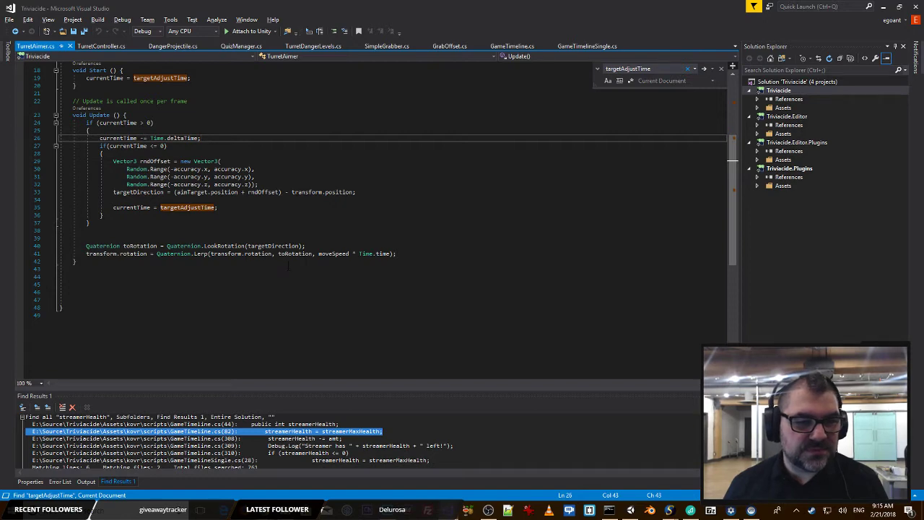
{"action": "left_click", "coordinate": [349, 253]}
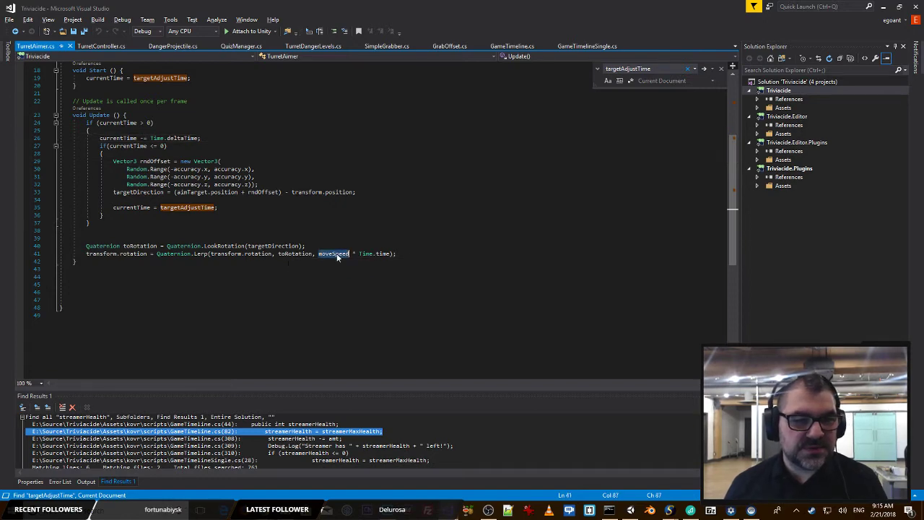
Step: Switch back to Unity, set the Turret Aimer Move Speed on turret1's Top to 0.0016, and save the scene
{"action": "key", "text": "alt+Tab"}
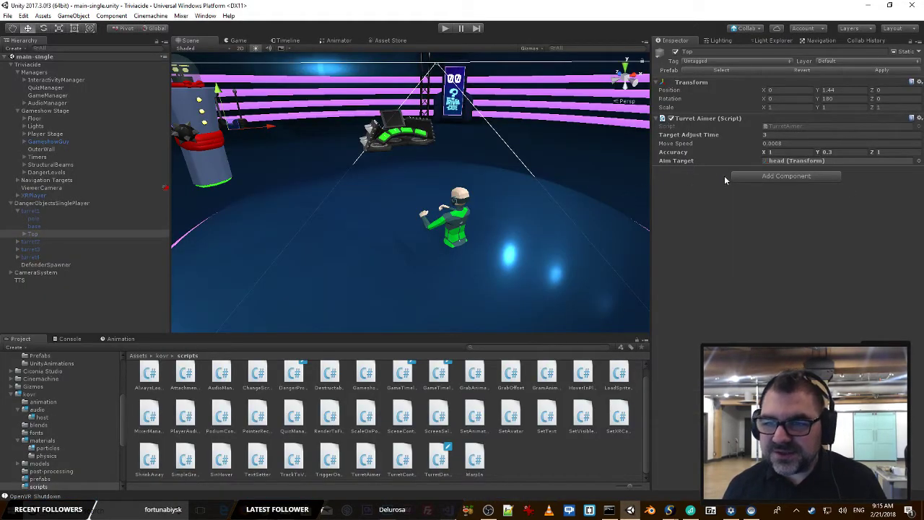
{"action": "left_click", "coordinate": [785, 144]}
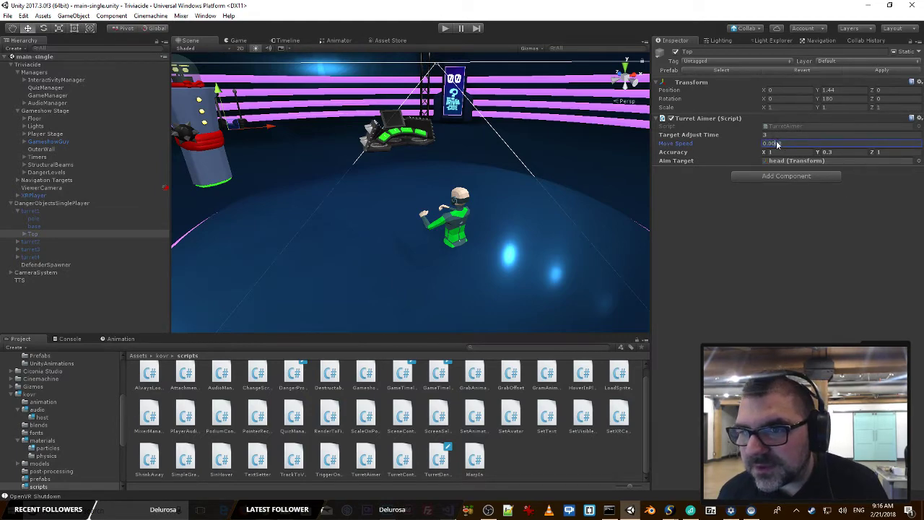
{"action": "type", "text": "0.0016"}
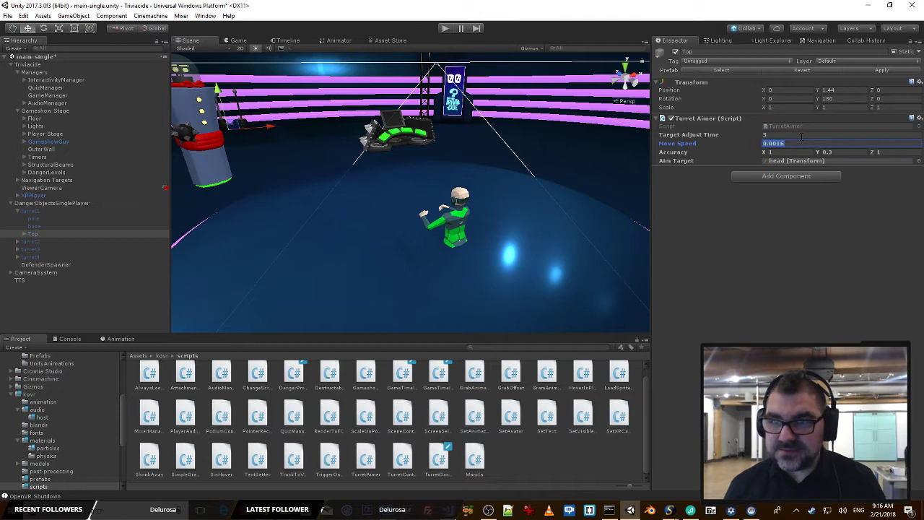
{"action": "key", "text": "ctrl+s"}
Step: Run the game and activate turret1 through turret4 together while showing the Scene view
{"action": "left_click", "coordinate": [445, 31]}
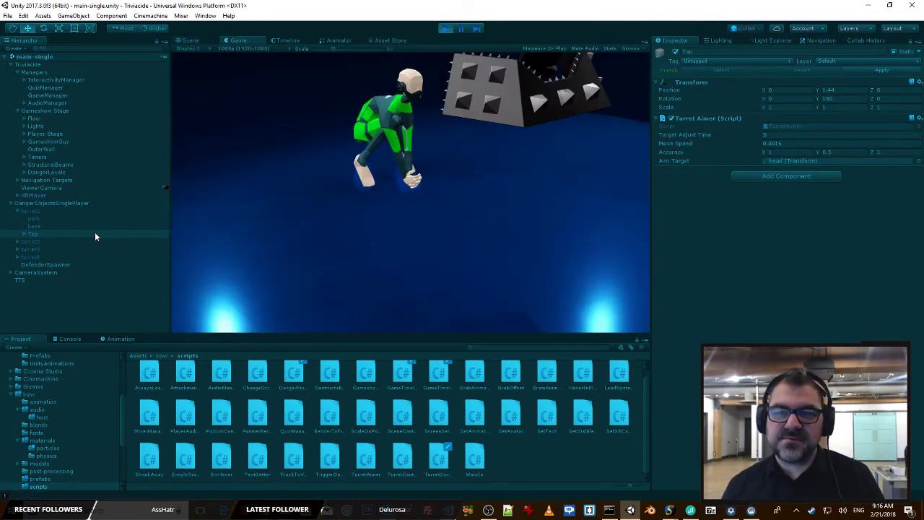
{"action": "left_click", "coordinate": [30, 210]}
{"action": "left_click", "coordinate": [30, 257], "text": "shift"}
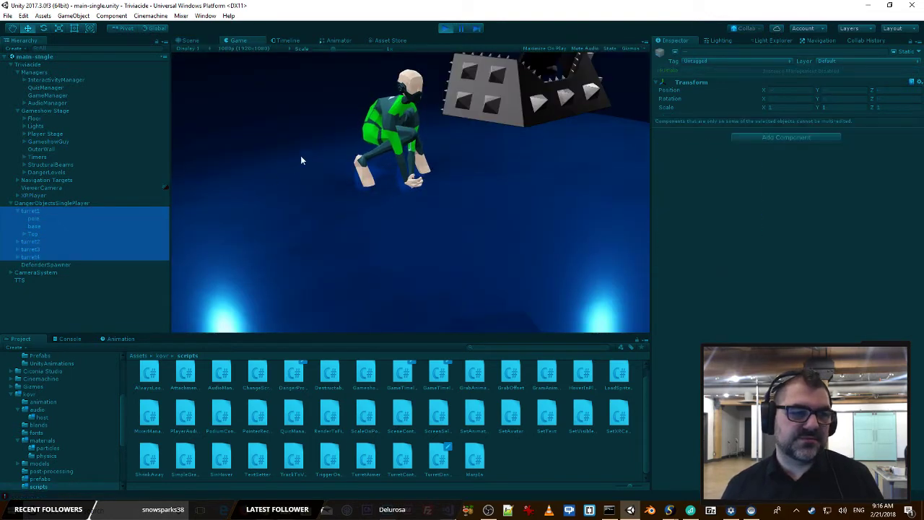
{"action": "left_click", "coordinate": [196, 39]}
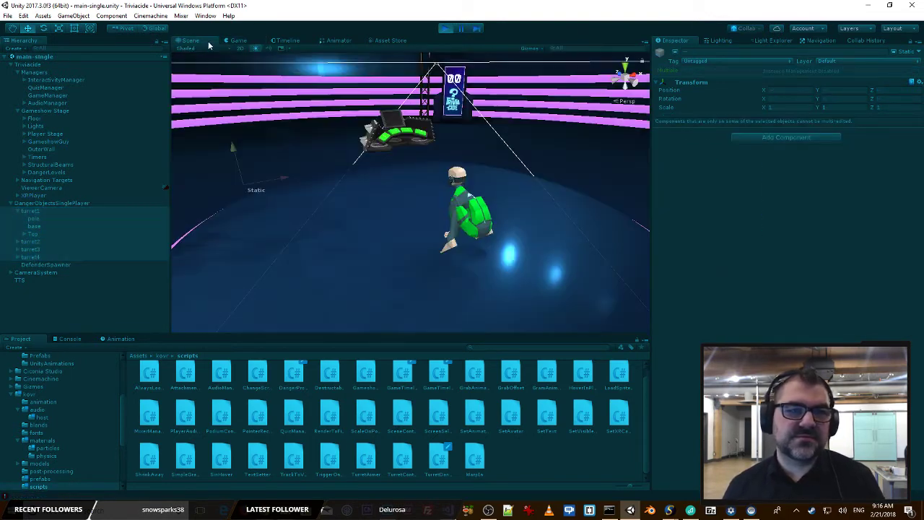
{"action": "left_click", "coordinate": [18, 211]}
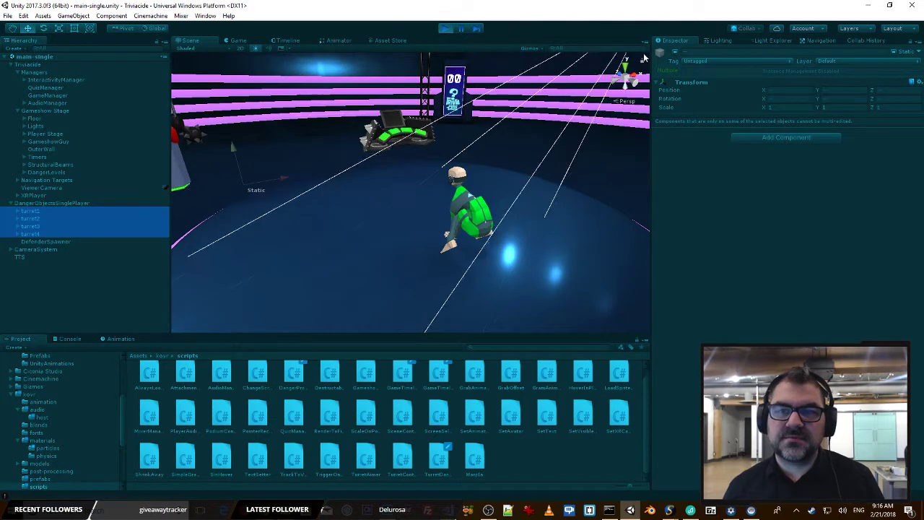
{"action": "left_click", "coordinate": [37, 232]}
{"action": "left_click", "coordinate": [30, 210], "text": "shift"}
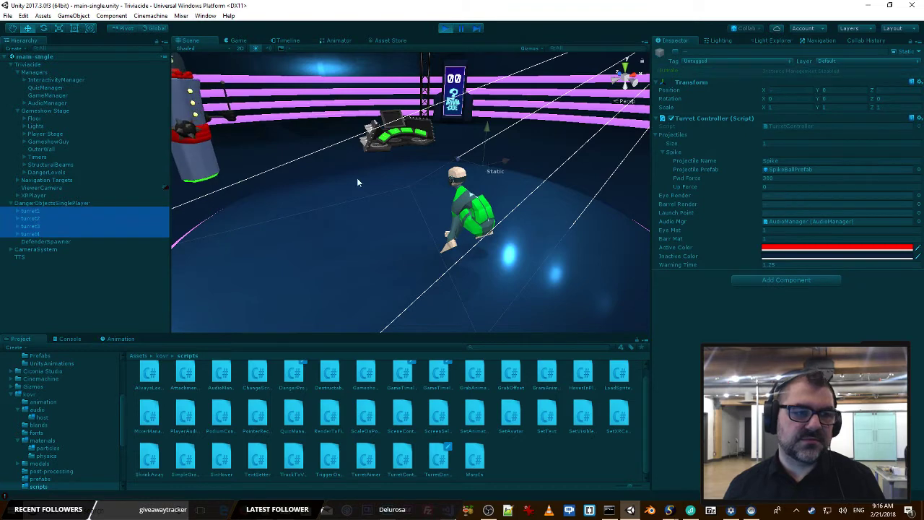
{"action": "left_click", "coordinate": [675, 52]}
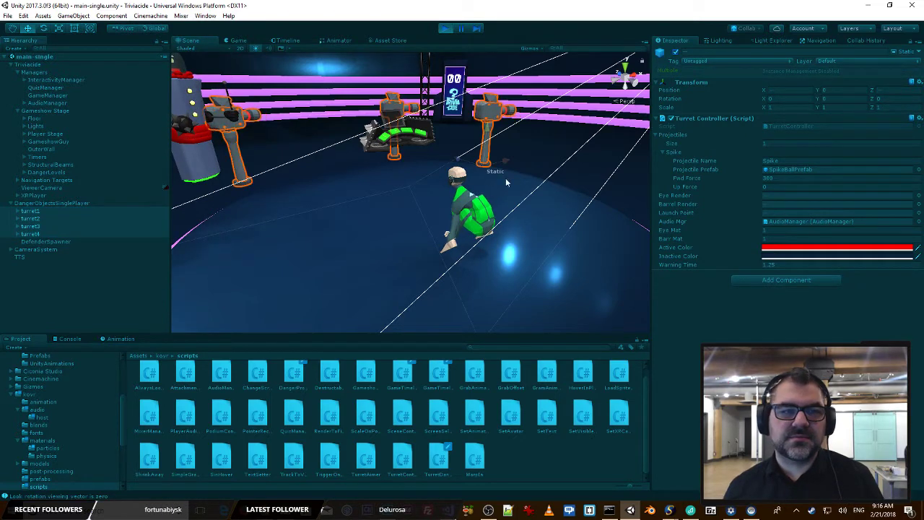
Step: Watch the turrets aim and fire spike balls at the player from several viewpoints around the stage
{"action": "right_click_drag", "start_coordinate": [535, 185], "coordinate": [471, 187]}
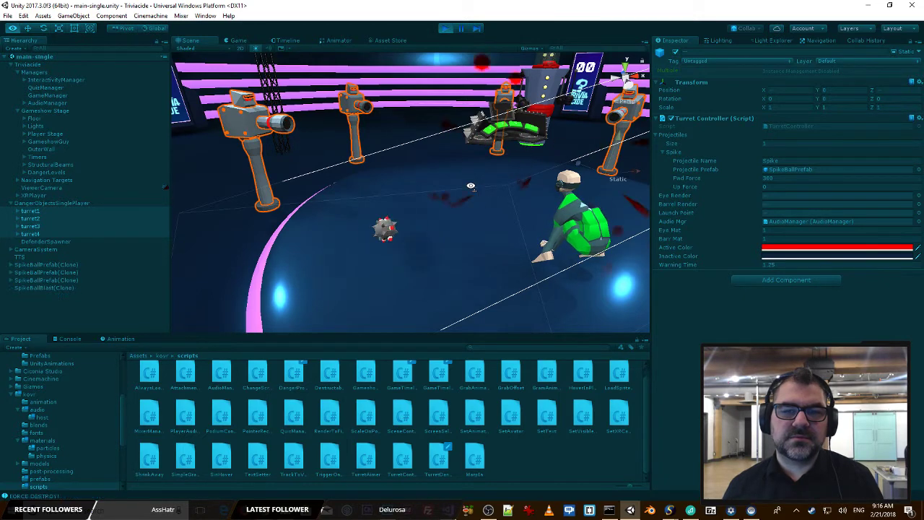
{"action": "key", "text": "d"}
{"action": "right_click_drag", "start_coordinate": [471, 186], "coordinate": [458, 185]}
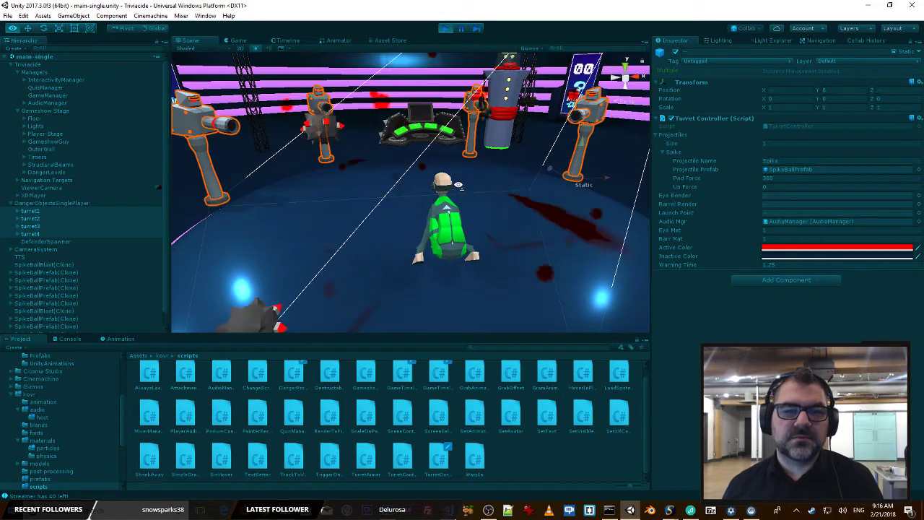
{"action": "key", "text": "d"}
{"action": "right_click_drag", "start_coordinate": [458, 186], "coordinate": [399, 212]}
{"action": "key", "text": "s"}
{"action": "key", "text": "w"}
{"action": "key", "text": "s"}
{"action": "key", "text": "w"}
{"action": "key", "text": "s"}
{"action": "key", "text": "alt+Tab"}
{"action": "key", "text": "alt+Tab"}
{"action": "key", "text": "alt+Tab"}
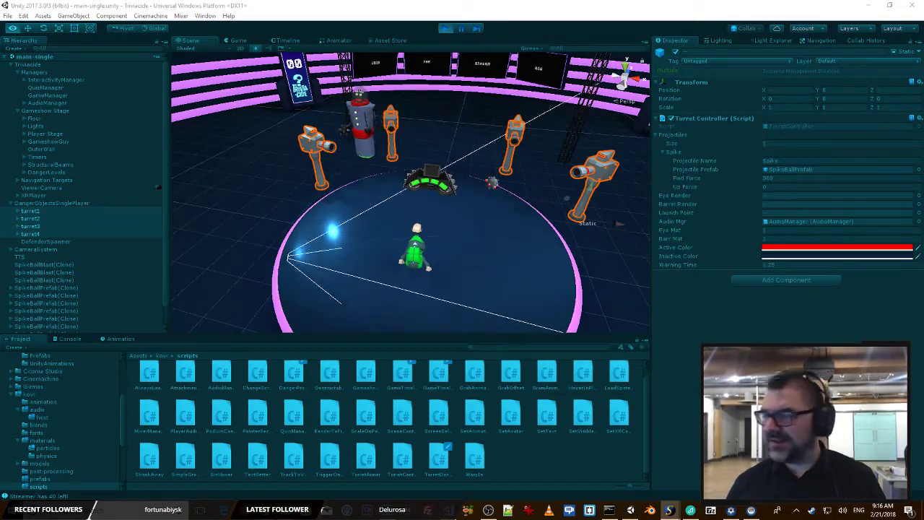
{"action": "key", "text": "alt+Tab"}
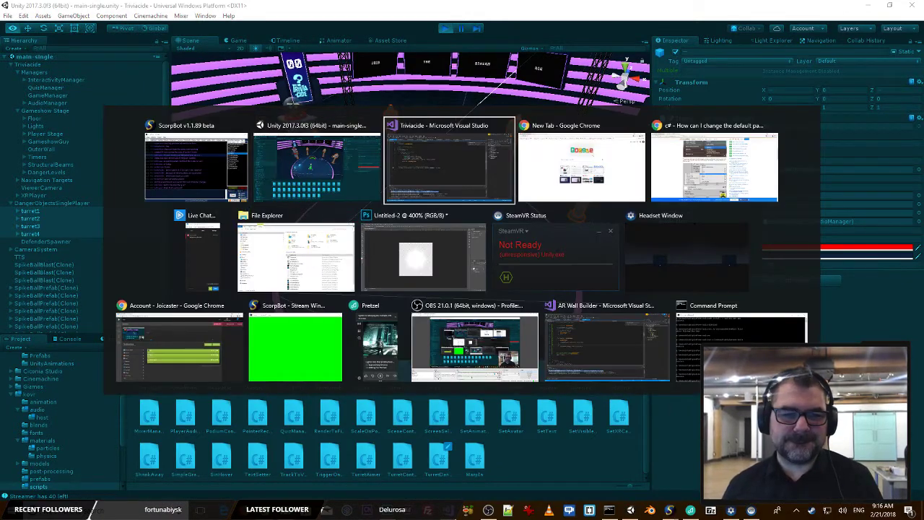
{"action": "key", "text": "alt+Tab"}
{"action": "key", "text": "alt+Tab"}
{"action": "key", "text": "alt+Tab"}
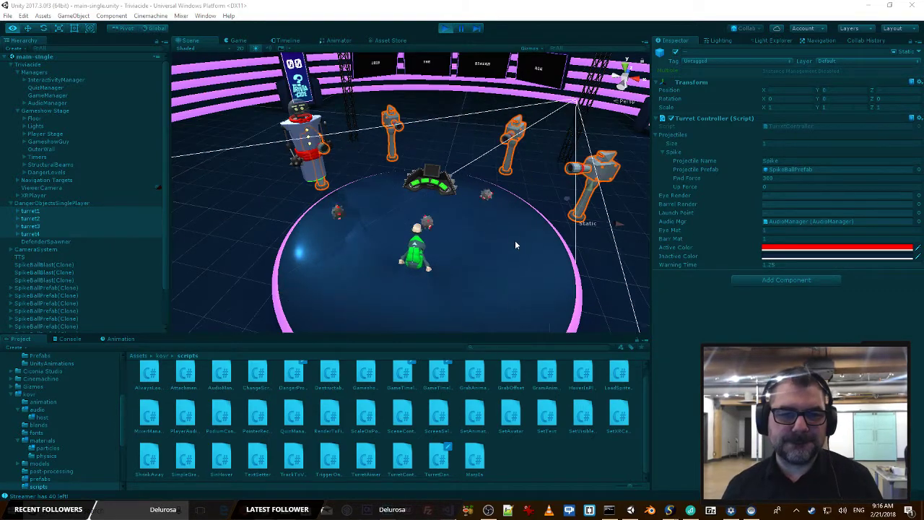
Step: Check the stage from a higher viewpoint during play and stop the test run
{"action": "left_click_drag", "start_coordinate": [514, 235], "coordinate": [450, 263], "text": "alt"}
{"action": "key", "text": "d"}
{"action": "right_click_drag", "start_coordinate": [450, 263], "coordinate": [455, 263]}
{"action": "key", "text": "a"}
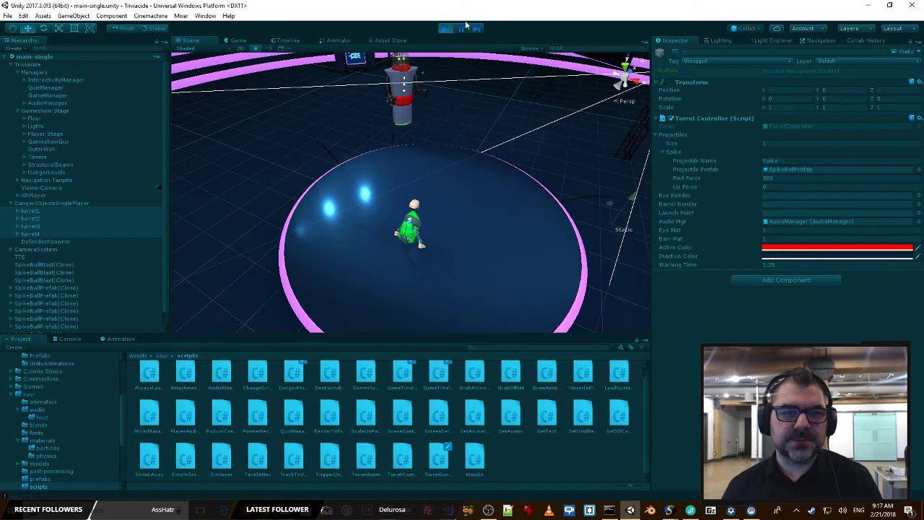
{"action": "left_click", "coordinate": [446, 30]}
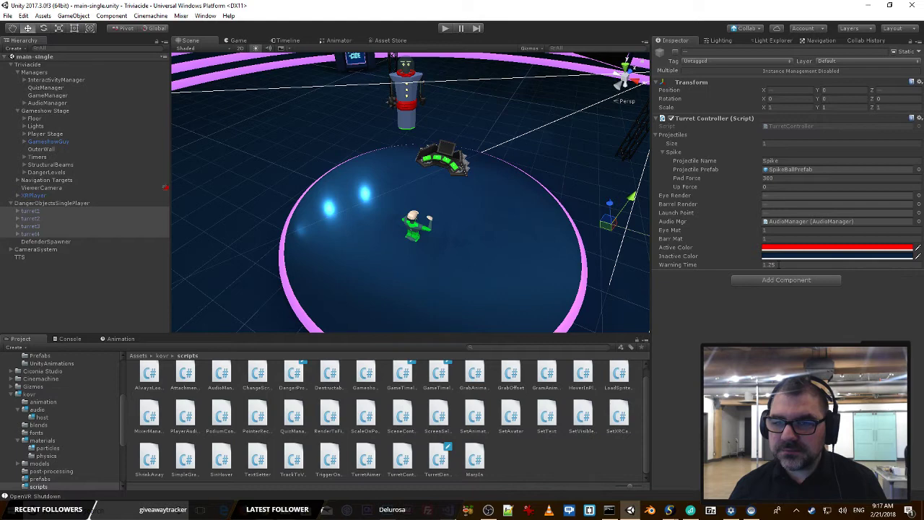
Step: Open the TurretController script in Visual Studio and find where warningPlayed is used
{"action": "double_click", "coordinate": [787, 127]}
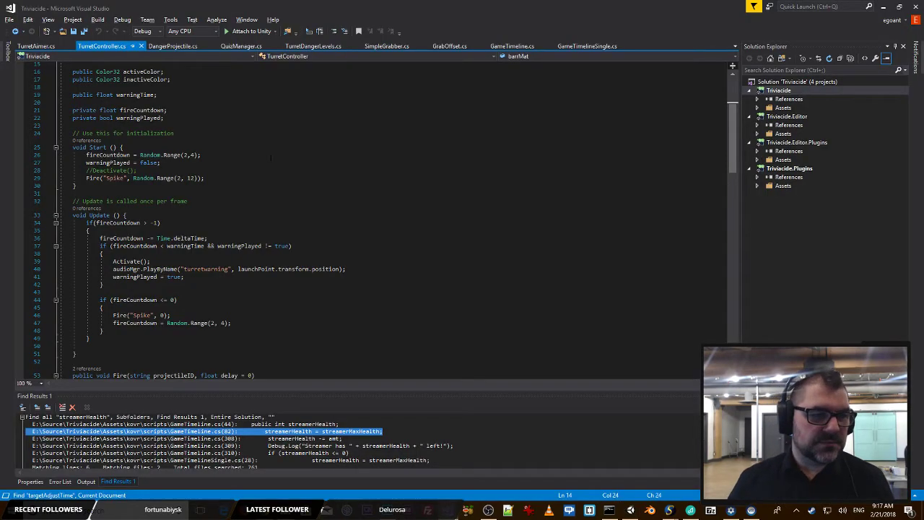
{"action": "left_click", "coordinate": [138, 119]}
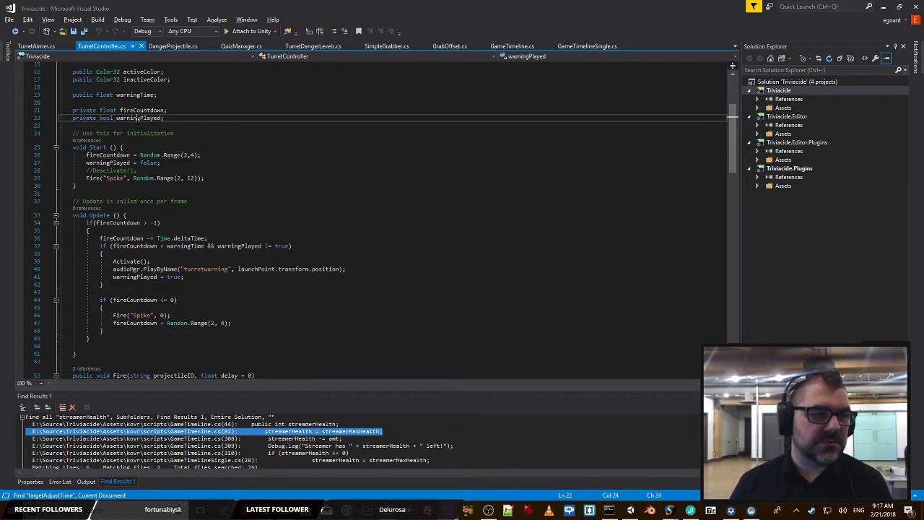
{"action": "key", "text": "ctrl+f"}
{"action": "key", "text": "Return"}
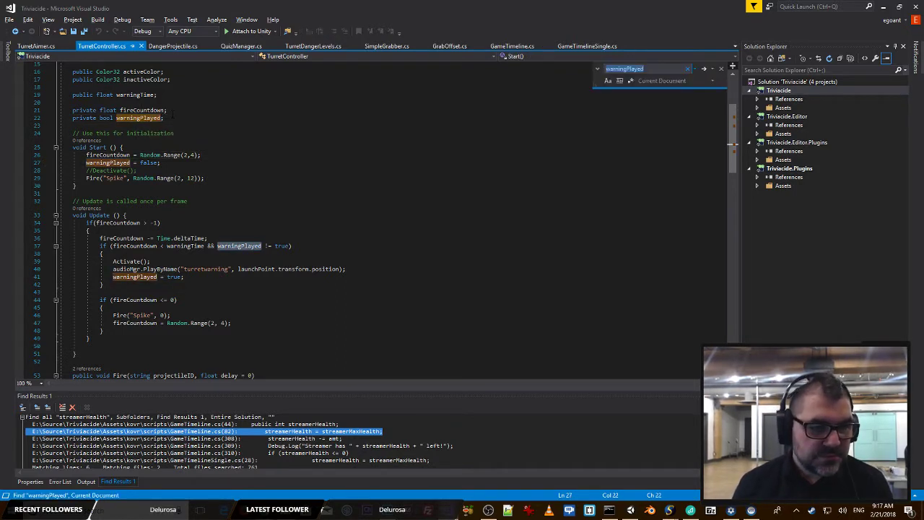
Step: Examine the warning condition in Update and the Fire method of the TurretController script
{"action": "scroll", "coordinate": [254, 171], "scroll_direction": "down", "scroll_amount": 2}
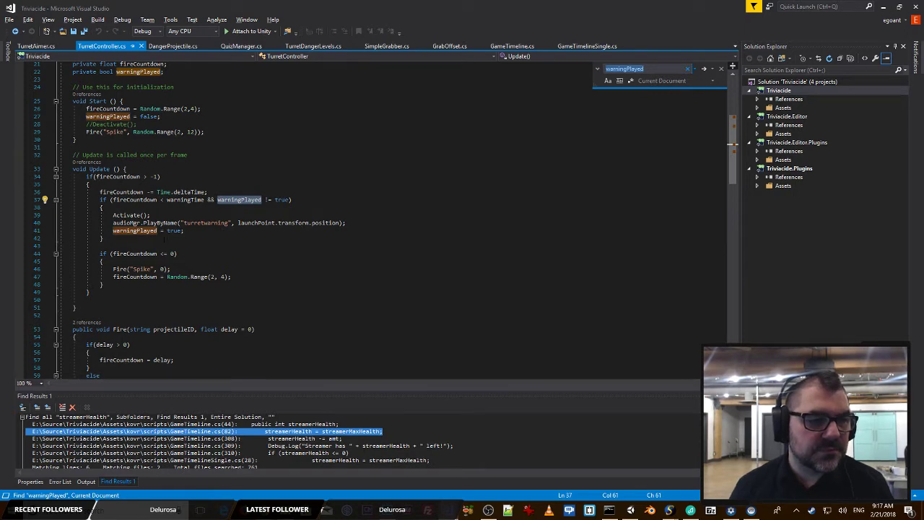
{"action": "scroll", "coordinate": [222, 241], "scroll_direction": "down", "scroll_amount": 11}
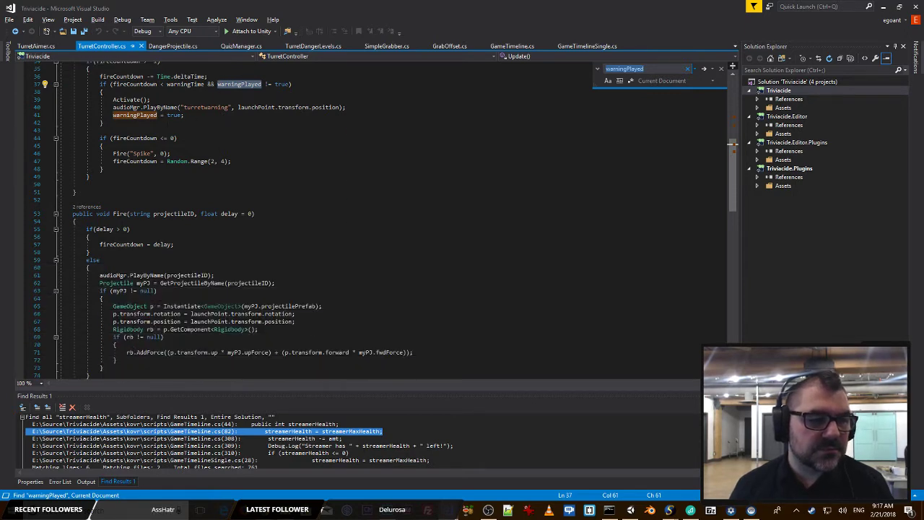
{"action": "scroll", "coordinate": [234, 229], "scroll_direction": "up", "scroll_amount": 9}
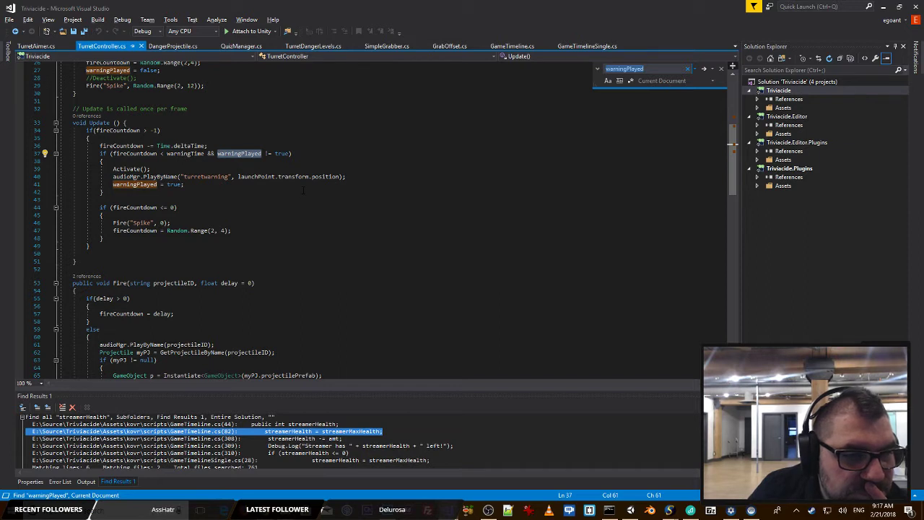
{"action": "left_click", "coordinate": [177, 177]}
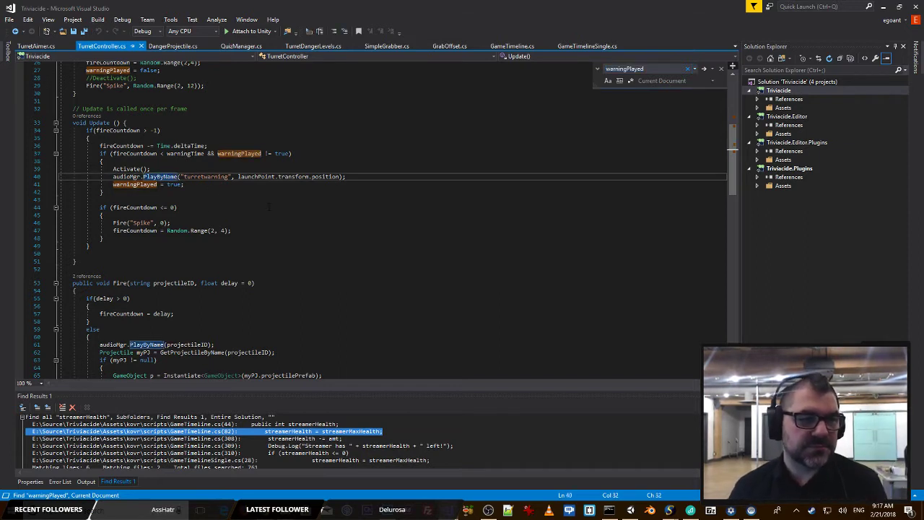
{"action": "scroll", "coordinate": [249, 204], "scroll_direction": "down", "scroll_amount": 4}
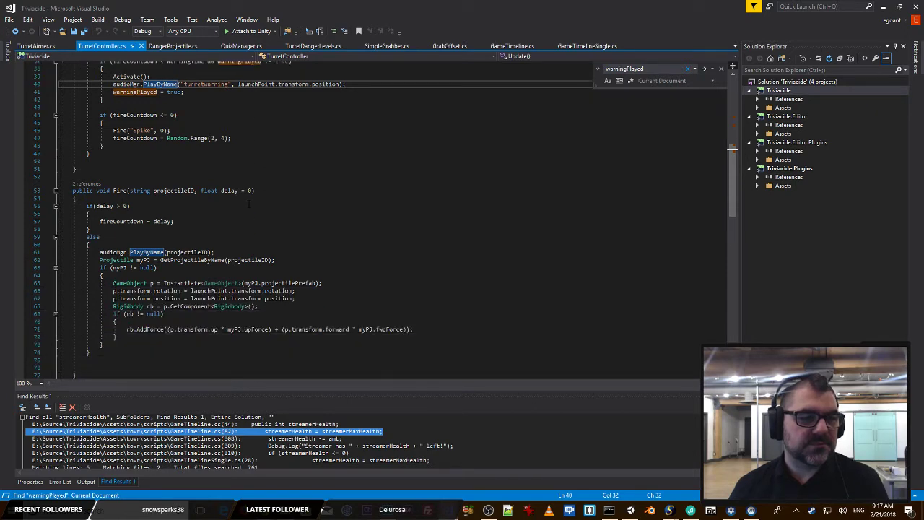
{"action": "scroll", "coordinate": [249, 202], "scroll_direction": "up", "scroll_amount": 5}
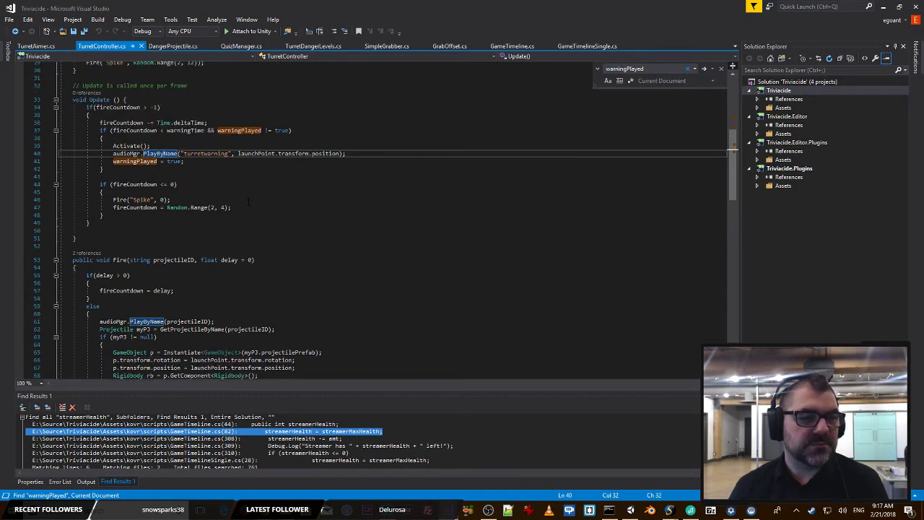
{"action": "double_click", "coordinate": [202, 200]}
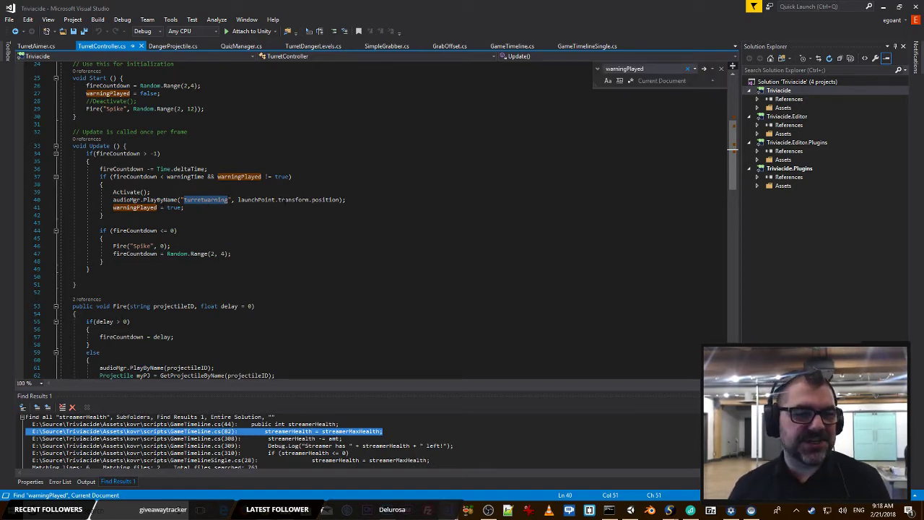
{"action": "left_click", "coordinate": [221, 209]}
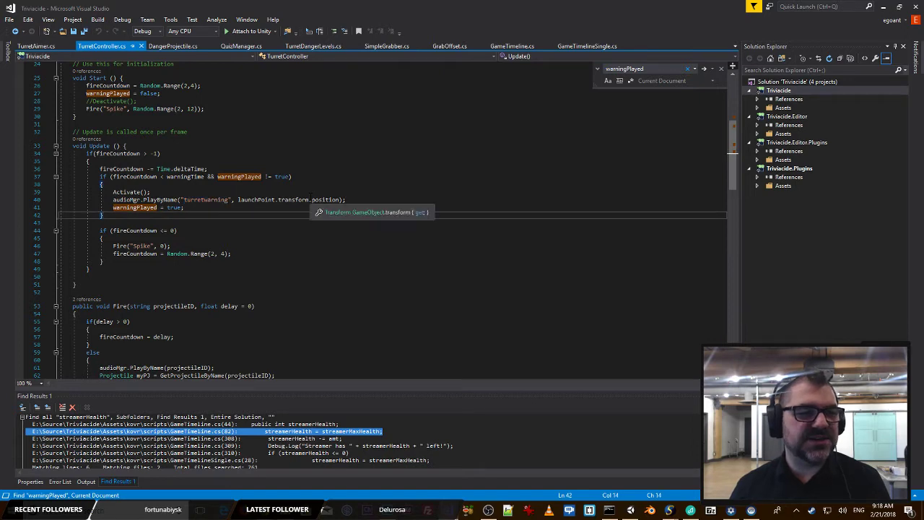
{"action": "scroll", "coordinate": [336, 199], "scroll_direction": "up", "scroll_amount": 8}
{"action": "scroll", "coordinate": [336, 198], "scroll_direction": "down", "scroll_amount": 7}
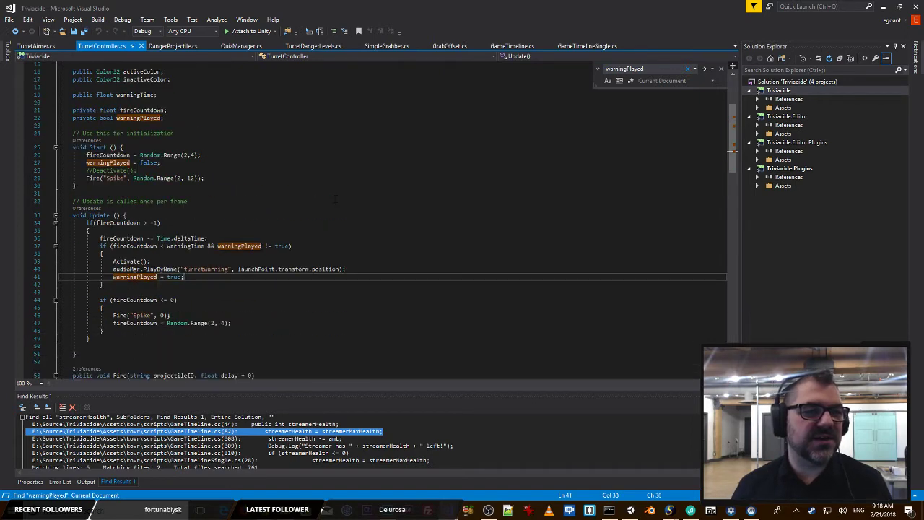
Step: Find where eyeRender and Activate are used in the TurretController script
{"action": "scroll", "coordinate": [203, 163], "scroll_direction": "up", "scroll_amount": 7}
{"action": "double_click", "coordinate": [142, 126]}
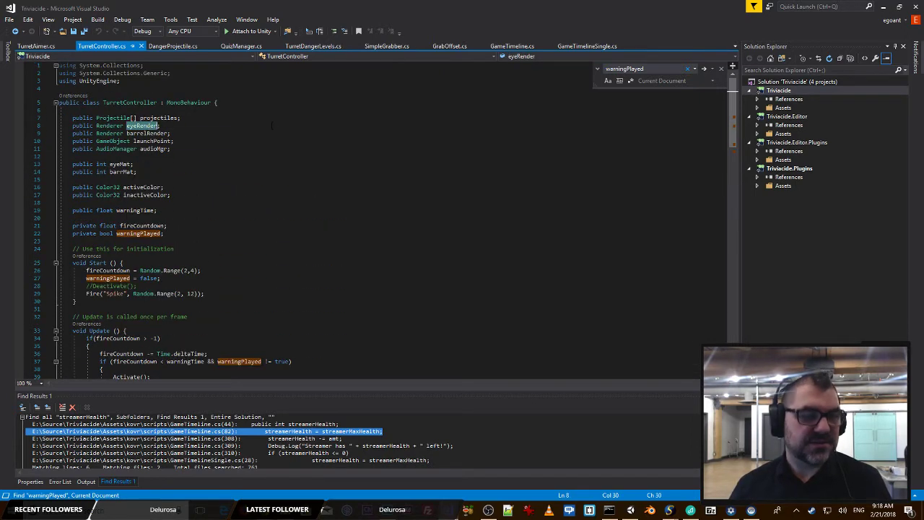
{"action": "key", "text": "ctrl+f"}
{"action": "key", "text": "Return"}
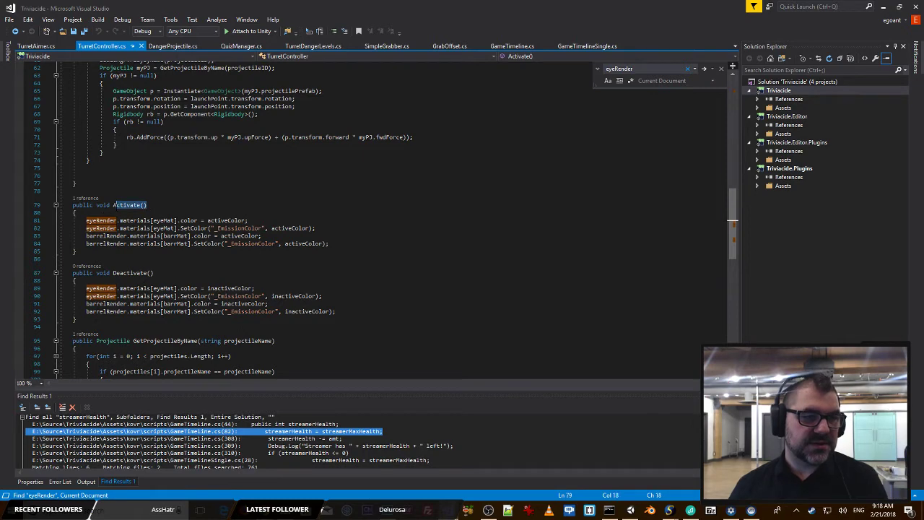
{"action": "scroll", "coordinate": [283, 189], "scroll_direction": "down", "scroll_amount": 3}
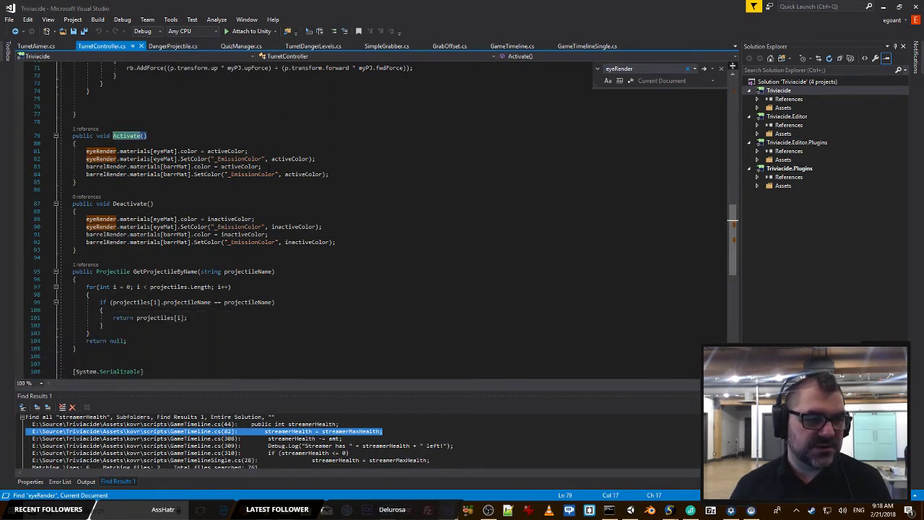
{"action": "left_click", "coordinate": [123, 135]}
{"action": "key", "text": "ctrl+f"}
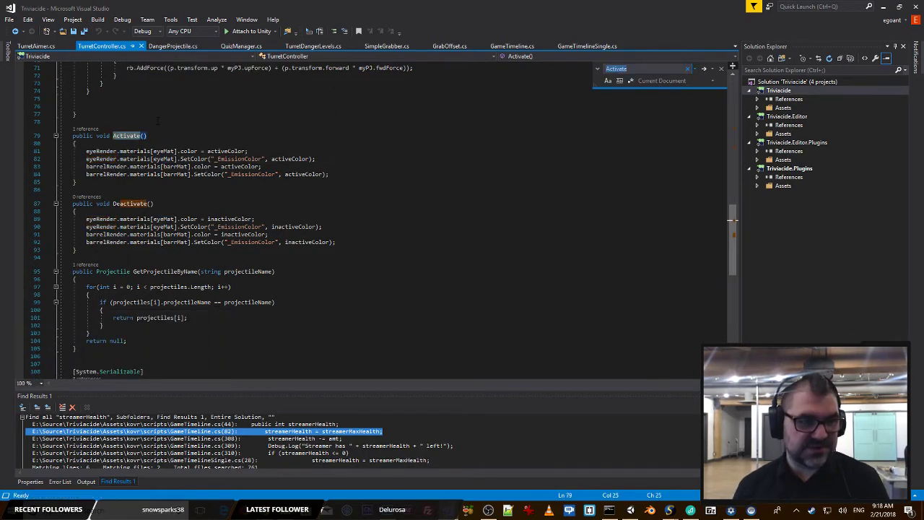
{"action": "key", "text": "Return"}
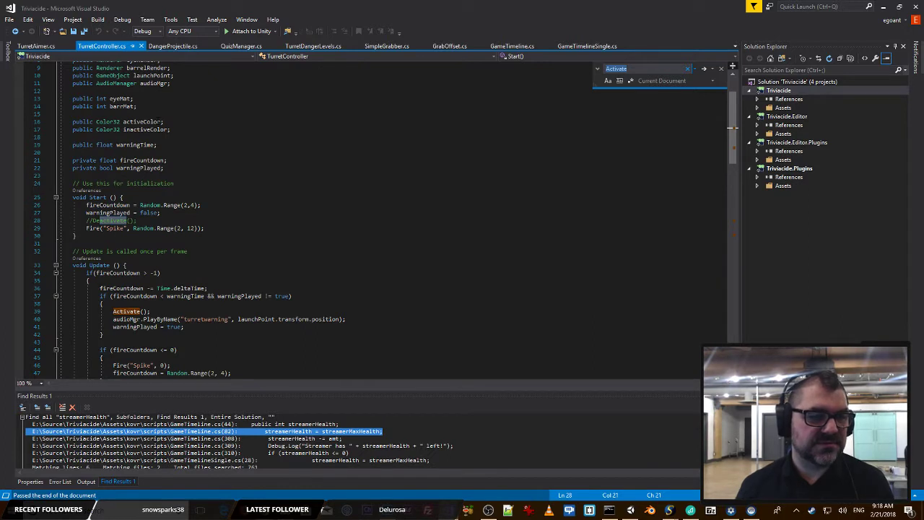
Step: Uncomment the Deactivate() call in the Start method and save the script
{"action": "key", "text": "Escape"}
{"action": "key", "text": "Home"}
{"action": "key", "text": "Delete"}
{"action": "key", "text": "Delete"}
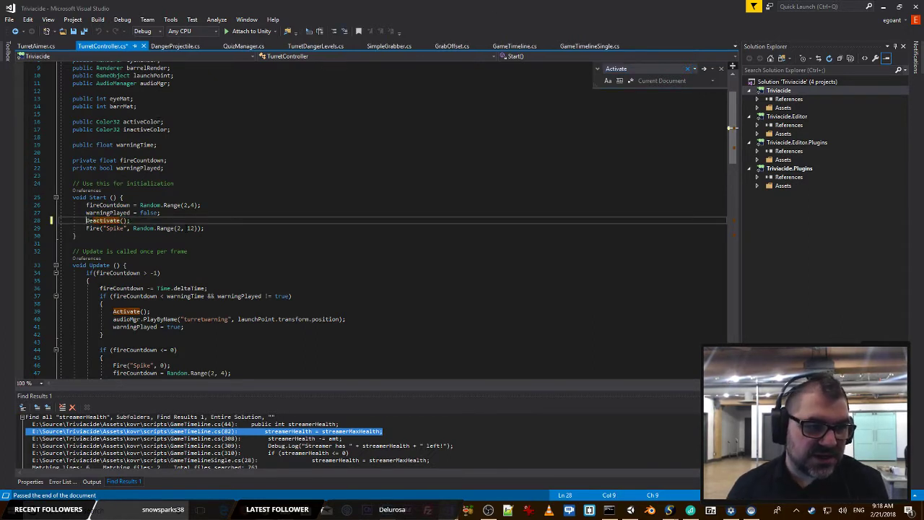
{"action": "key", "text": "ctrl+s"}
Step: Add a Deactivate(); call before the projectile sound in the else branch of the Fire method and save the script
{"action": "scroll", "coordinate": [215, 218], "scroll_direction": "down", "scroll_amount": 3}
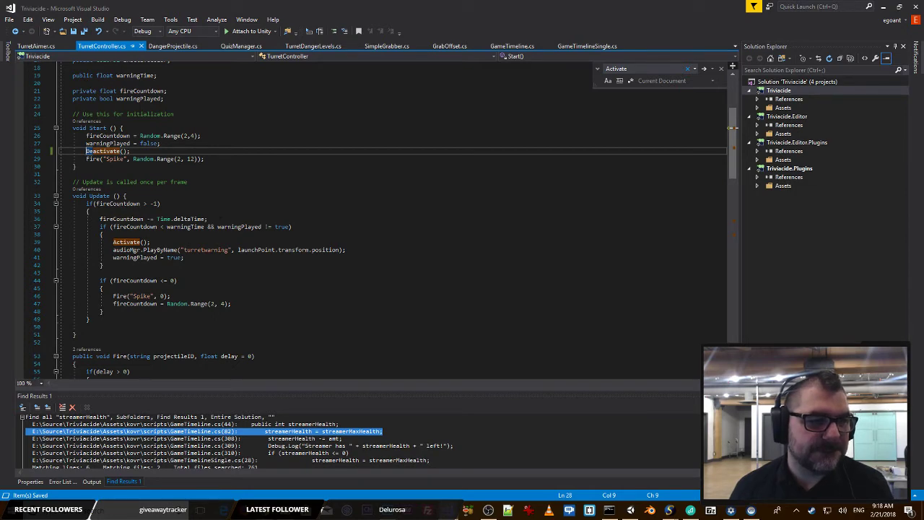
{"action": "scroll", "coordinate": [282, 175], "scroll_direction": "down", "scroll_amount": 18}
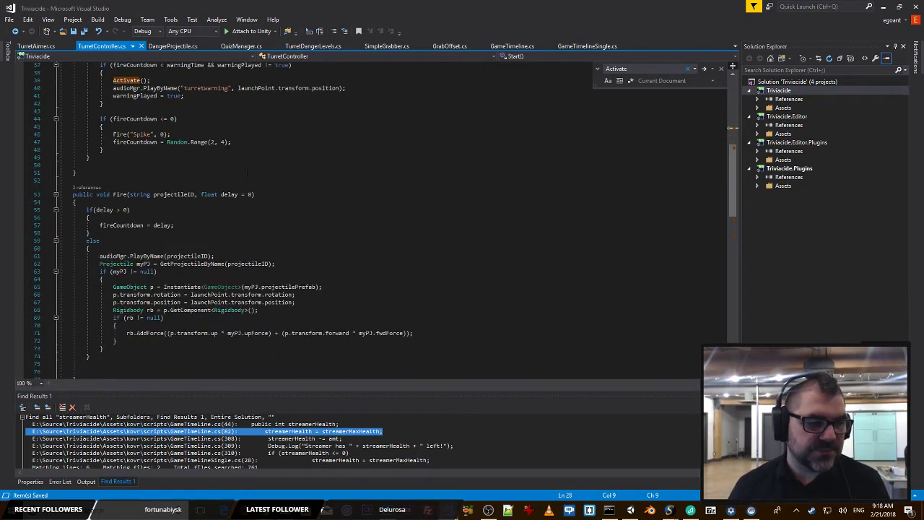
{"action": "scroll", "coordinate": [282, 175], "scroll_direction": "down", "scroll_amount": 7}
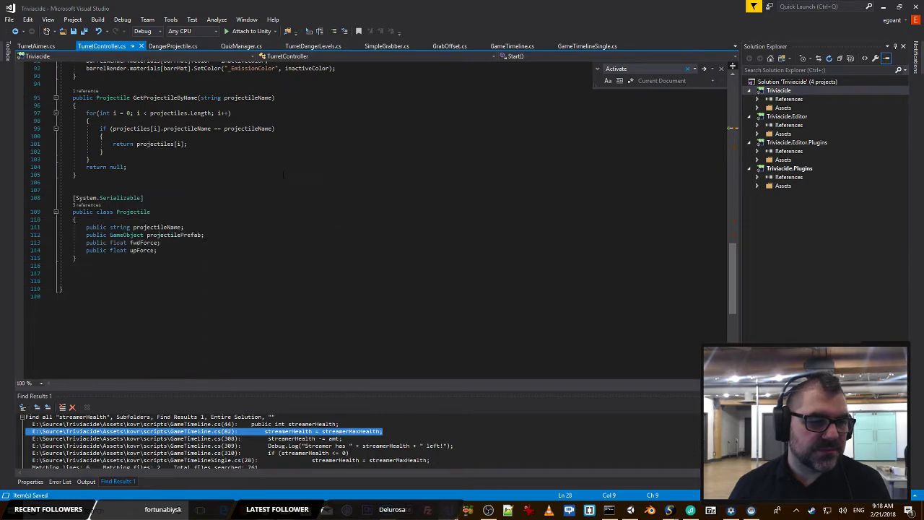
{"action": "scroll", "coordinate": [282, 176], "scroll_direction": "up", "scroll_amount": 17}
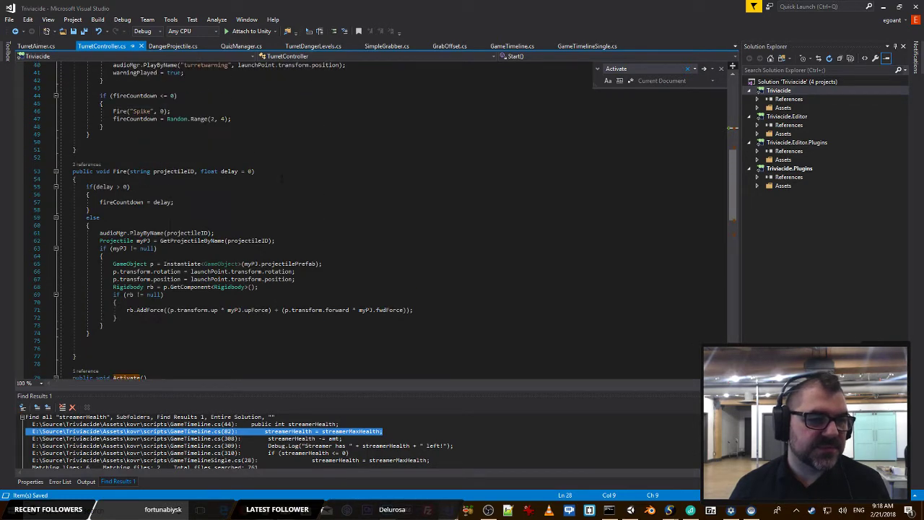
{"action": "scroll", "coordinate": [282, 177], "scroll_direction": "up", "scroll_amount": 6}
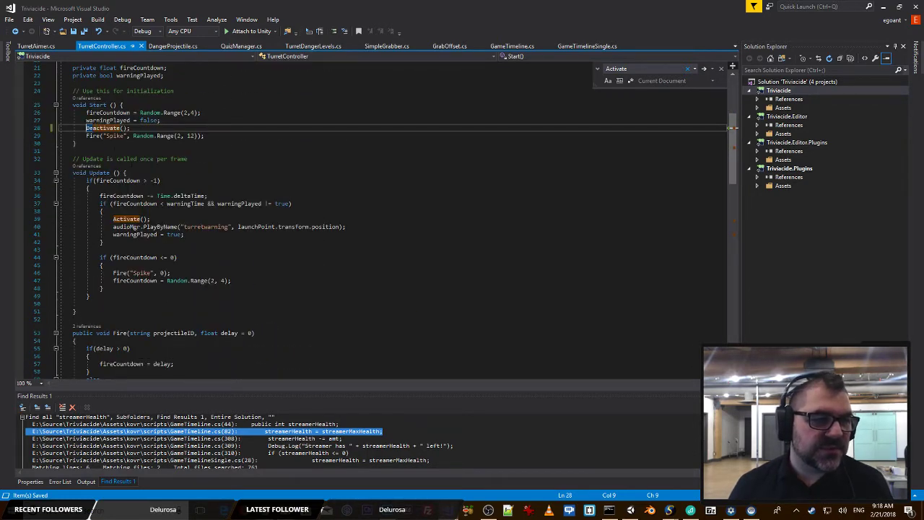
{"action": "scroll", "coordinate": [282, 177], "scroll_direction": "down", "scroll_amount": 1}
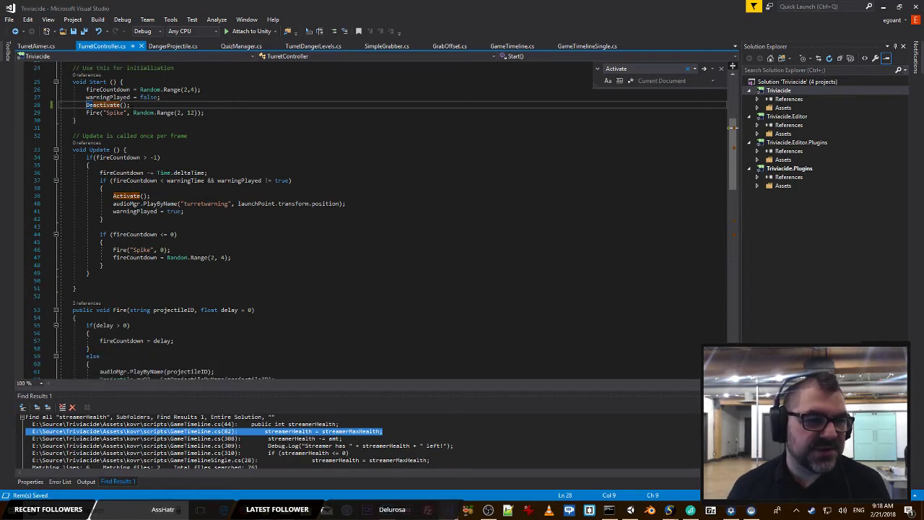
{"action": "scroll", "coordinate": [133, 204], "scroll_direction": "down", "scroll_amount": 7}
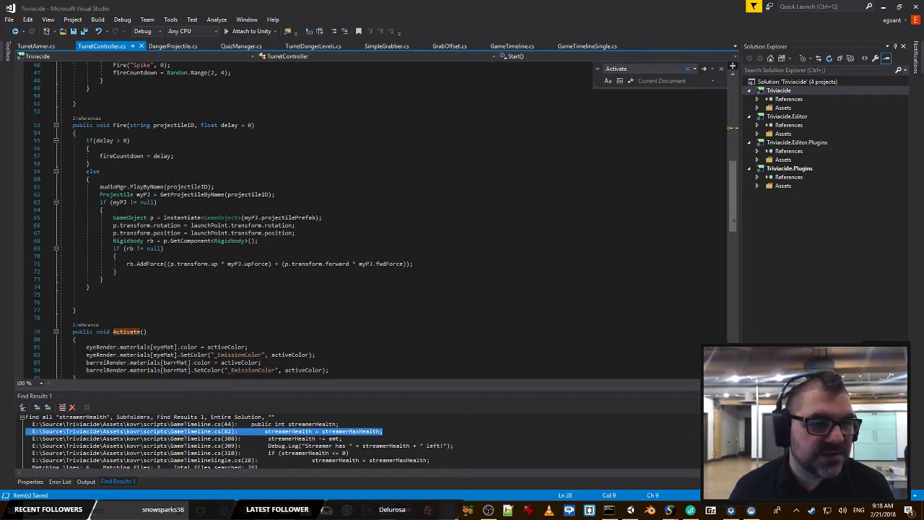
{"action": "left_click", "coordinate": [191, 178]}
{"action": "key", "text": "Return"}
{"action": "type", "text": "Deactivate();"}
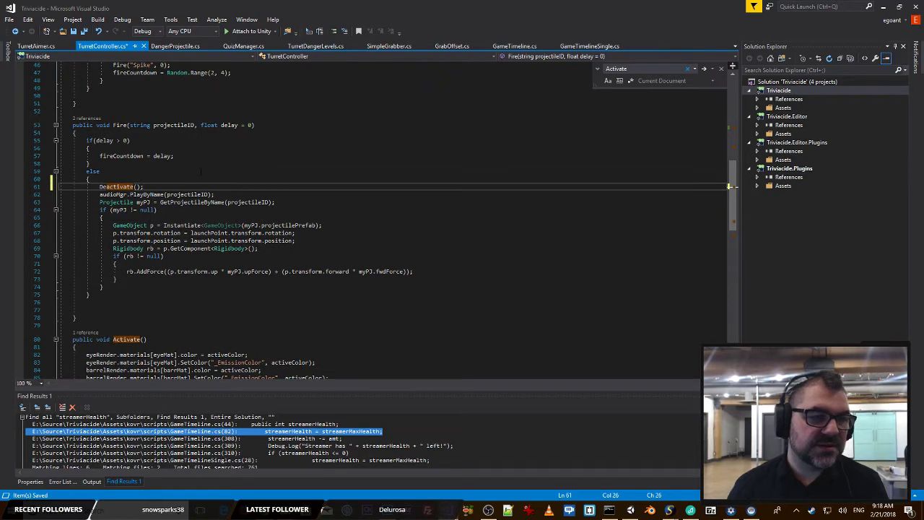
{"action": "key", "text": "ctrl+s"}
Step: Switch to Unity, run the game and activate turret1 through turret4 while showing the Scene view
{"action": "key", "text": "alt+Tab"}
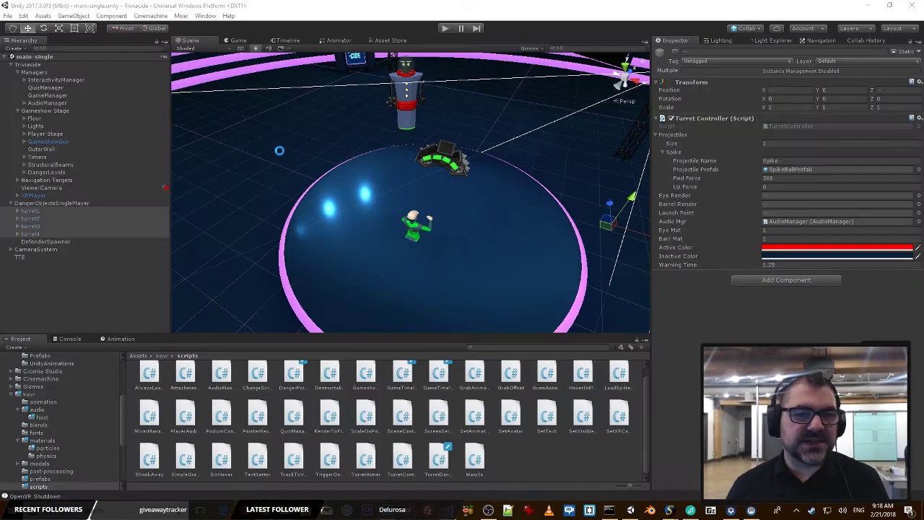
{"action": "left_click", "coordinate": [444, 29]}
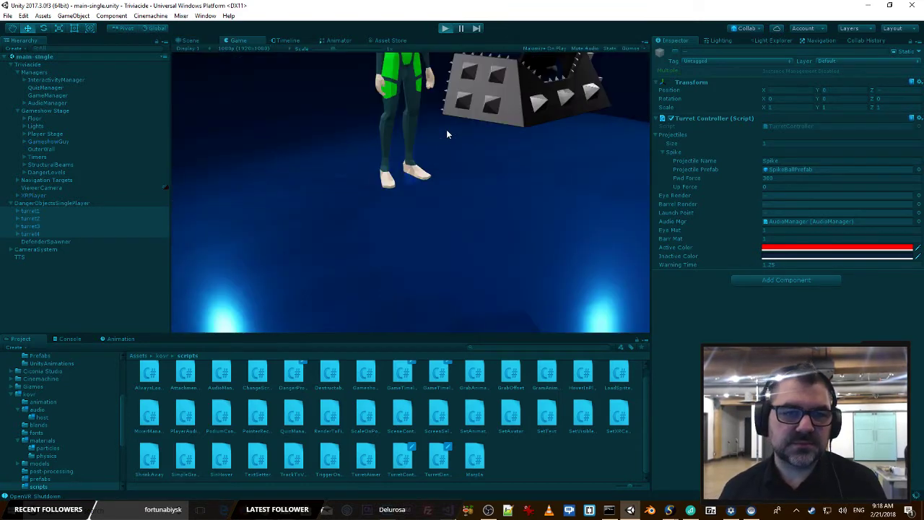
{"action": "left_click", "coordinate": [195, 41]}
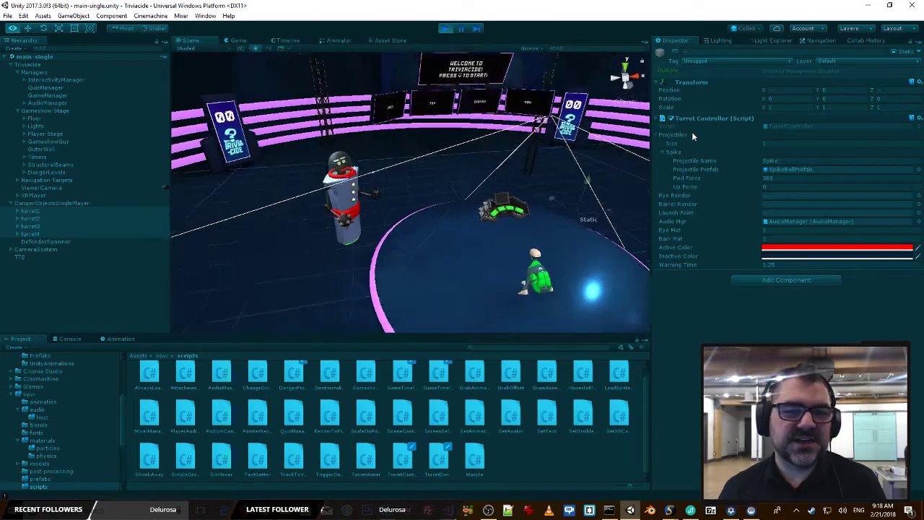
{"action": "right_click_drag", "start_coordinate": [710, 126], "coordinate": [1, 178]}
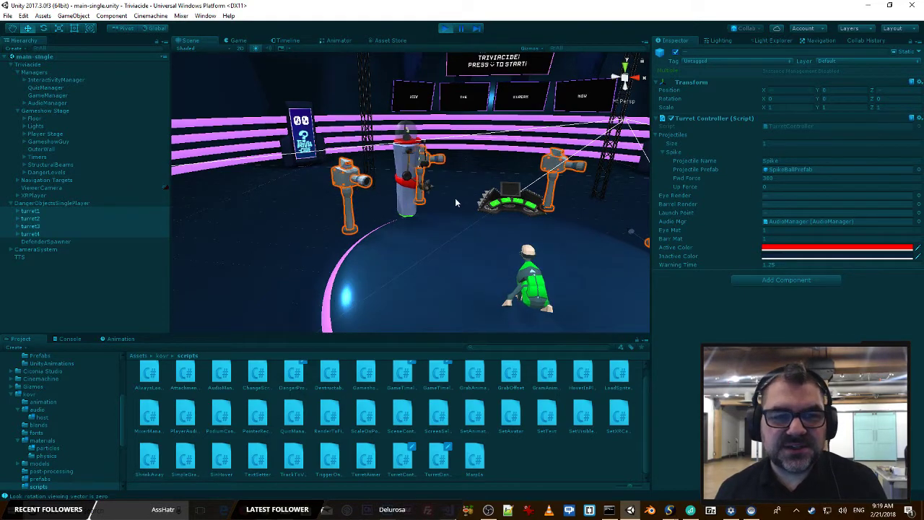
Step: Deselect the turrets, watch them fire at the player from behind and stop the test run
{"action": "left_click", "coordinate": [109, 257]}
{"action": "right_click_drag", "start_coordinate": [506, 184], "coordinate": [599, 195]}
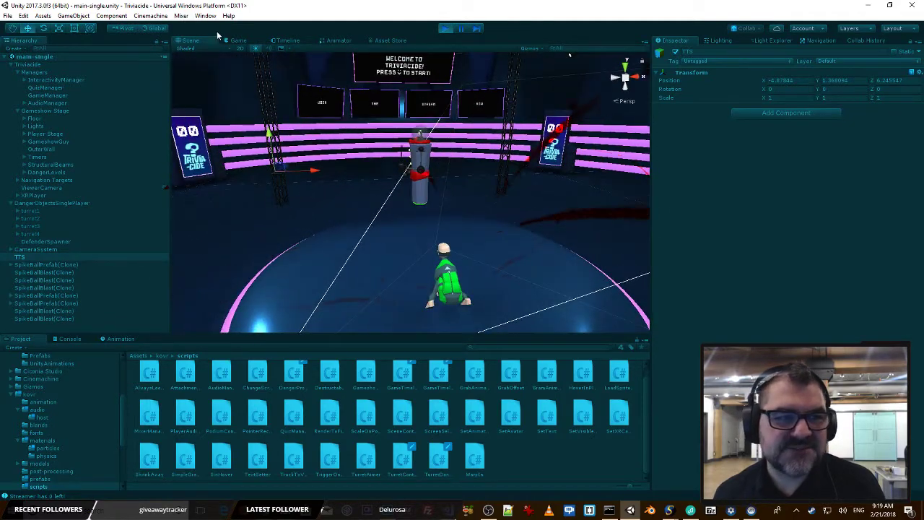
{"action": "left_click", "coordinate": [445, 29]}
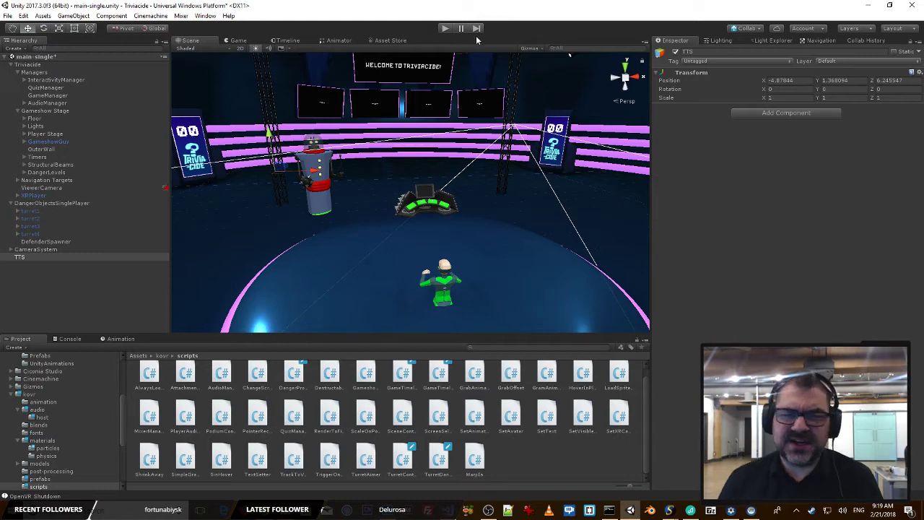
Step: Run the game again, activate only turret1 and frame it in the Scene view
{"action": "left_click", "coordinate": [446, 29]}
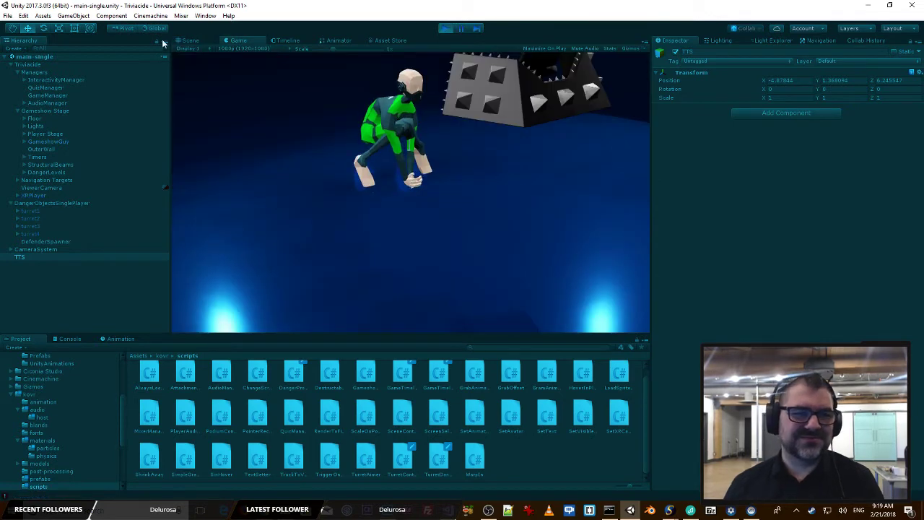
{"action": "left_click", "coordinate": [189, 41]}
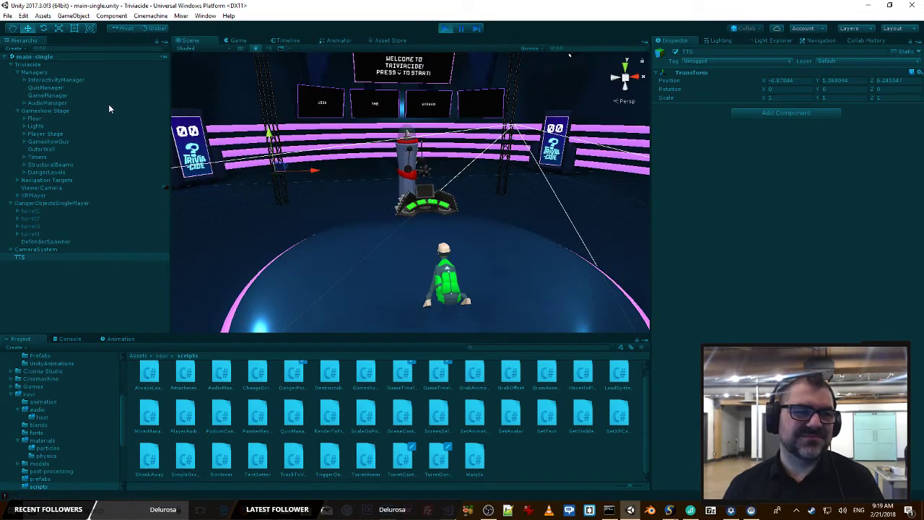
{"action": "left_click", "coordinate": [33, 211]}
{"action": "key", "text": "f"}
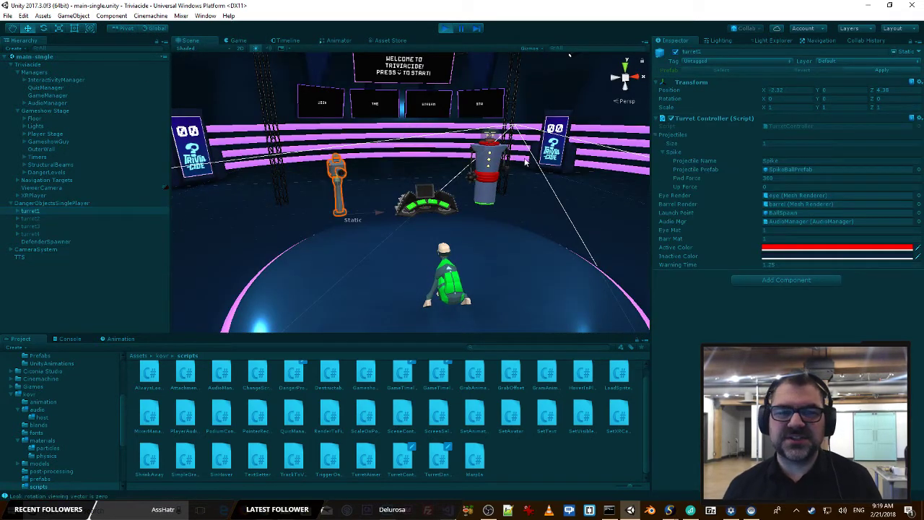
Step: Clear the selection, watch turret1's eye and barrel up close as it fires, and show the Game view
{"action": "left_click", "coordinate": [54, 289]}
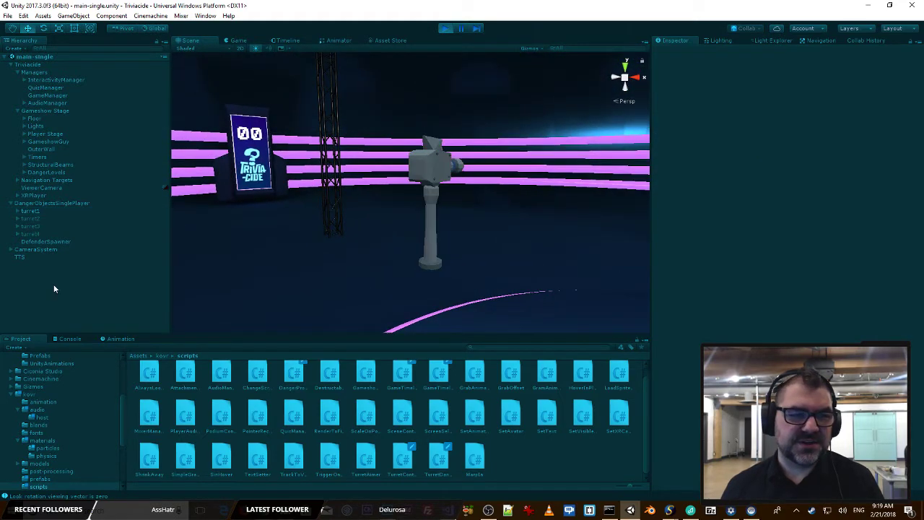
{"action": "left_click_drag", "start_coordinate": [597, 133], "coordinate": [595, 158], "text": "alt"}
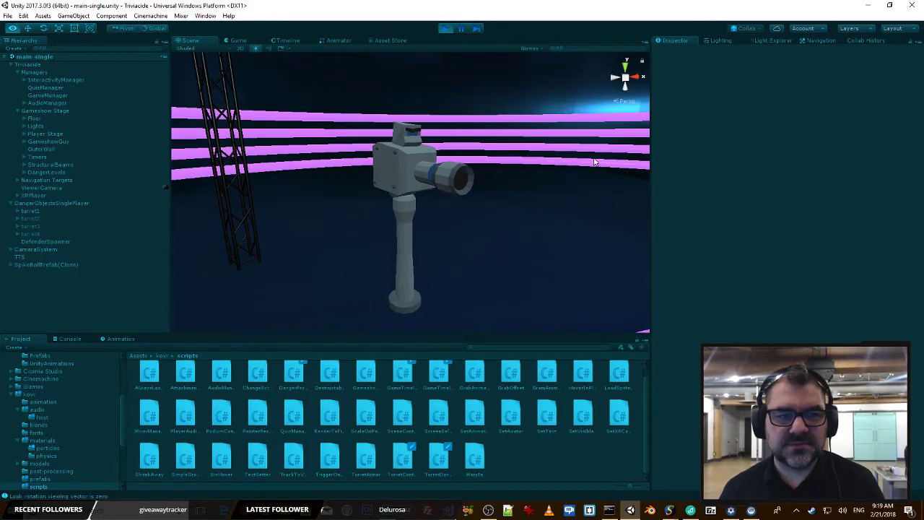
{"action": "left_click", "coordinate": [235, 41]}
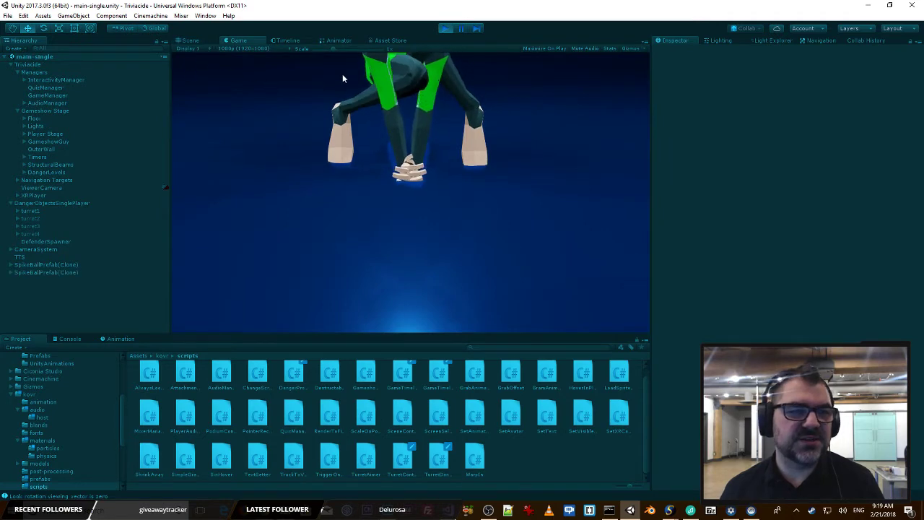
Step: Expand CameraSystem and switch PlayerDangerBackRight off and on to bring that camera live in the Game view
{"action": "left_click", "coordinate": [15, 249]}
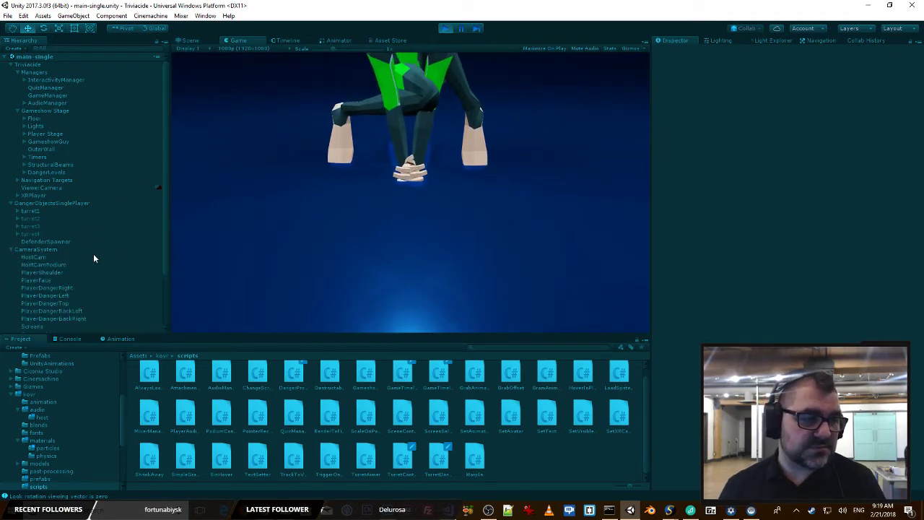
{"action": "scroll", "coordinate": [91, 256], "scroll_direction": "down", "scroll_amount": 2}
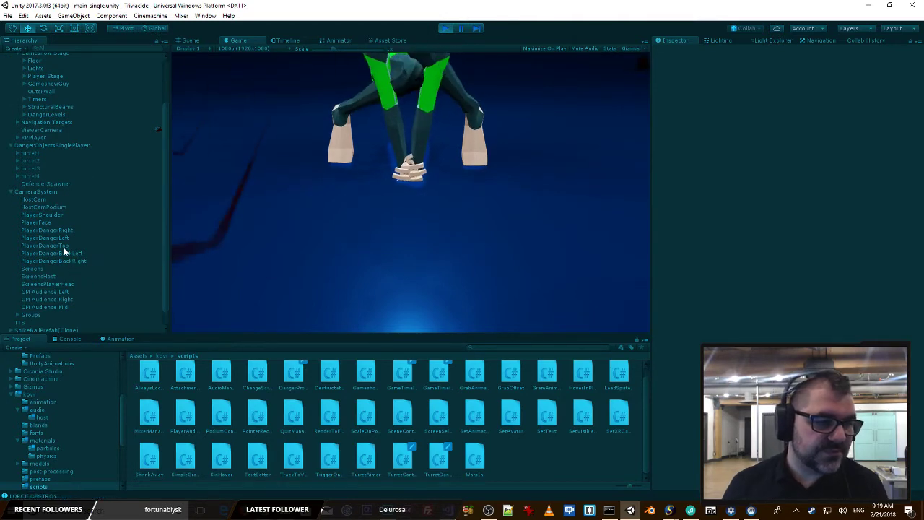
{"action": "left_click", "coordinate": [72, 261]}
{"action": "left_click", "coordinate": [675, 53]}
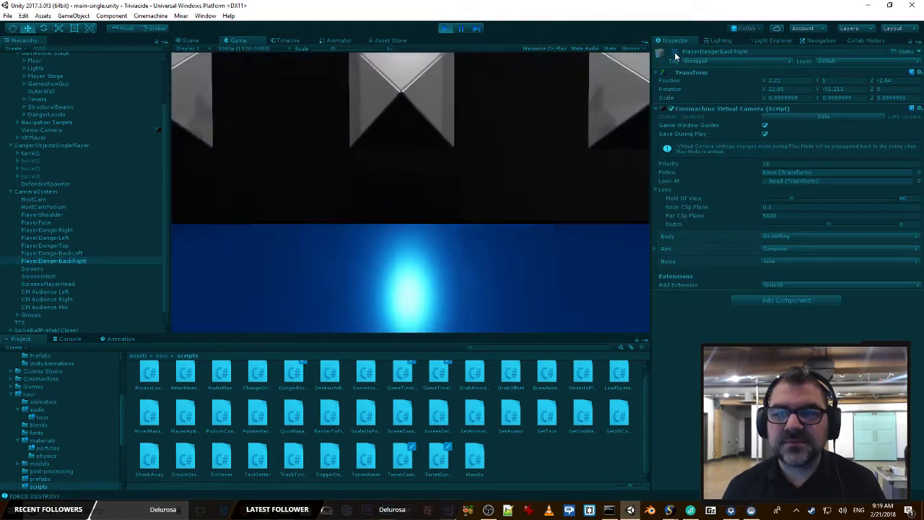
{"action": "left_click", "coordinate": [675, 53]}
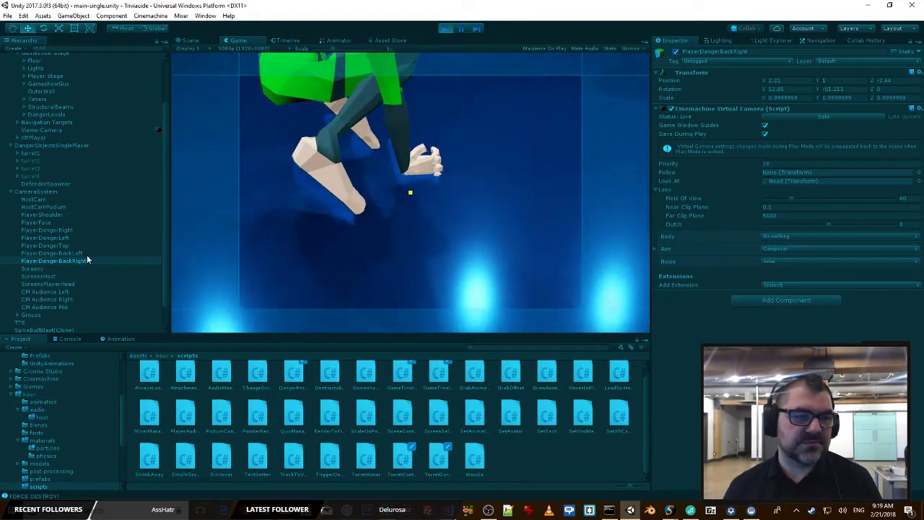
Step: Switch PlayerDangerTop off and on to bring it live, watch the shot and stop the test run
{"action": "left_click", "coordinate": [50, 251]}
{"action": "left_click", "coordinate": [49, 245]}
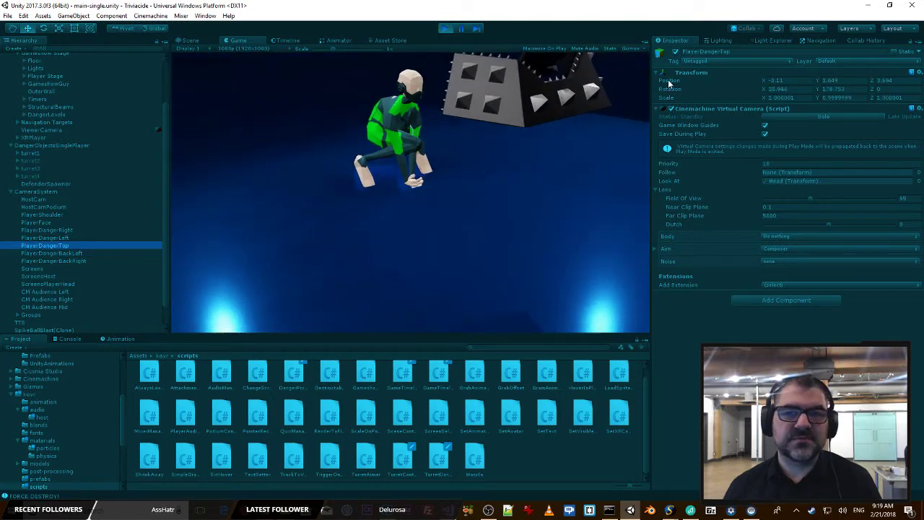
{"action": "left_click", "coordinate": [676, 53]}
{"action": "left_click", "coordinate": [676, 53]}
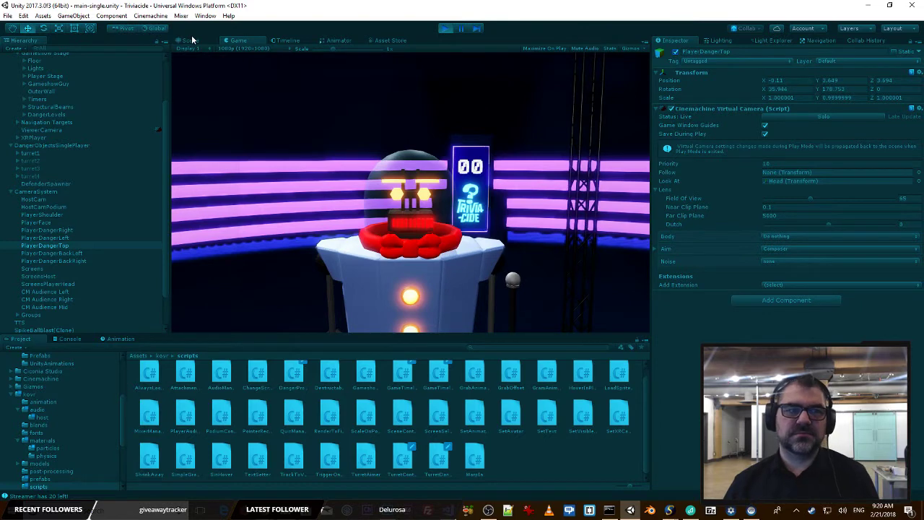
{"action": "left_click", "coordinate": [445, 29]}
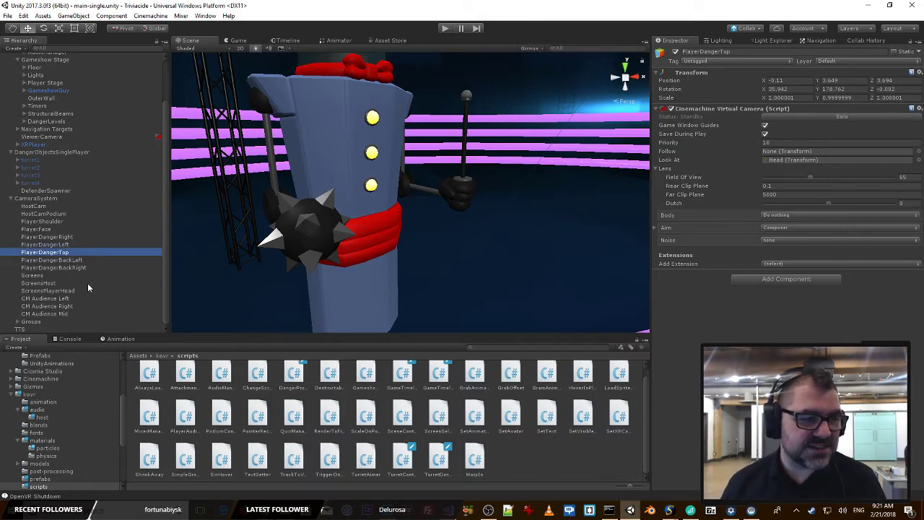
Step: Select PlayerDangerBackLeft, view it with the stage in the Scene view and expand its Aim settings
{"action": "left_click", "coordinate": [51, 261]}
{"action": "mouse_move", "coordinate": [497, 207]}
{"action": "right_mouse_down"}
{"action": "mouse_move", "coordinate": [504, 202]}
{"action": "mouse_move", "coordinate": [524, 231]}
{"action": "mouse_move", "coordinate": [454, 257]}
{"action": "mouse_move", "coordinate": [528, 287]}
{"action": "mouse_move", "coordinate": [450, 310]}
{"action": "mouse_move", "coordinate": [520, 342]}
{"action": "mouse_move", "coordinate": [547, 326]}
{"action": "mouse_move", "coordinate": [500, 284]}
{"action": "mouse_move", "coordinate": [499, 307]}
{"action": "mouse_move", "coordinate": [472, 209]}
{"action": "mouse_move", "coordinate": [476, 183]}
{"action": "mouse_move", "coordinate": [489, 200]}
{"action": "right_mouse_up"}
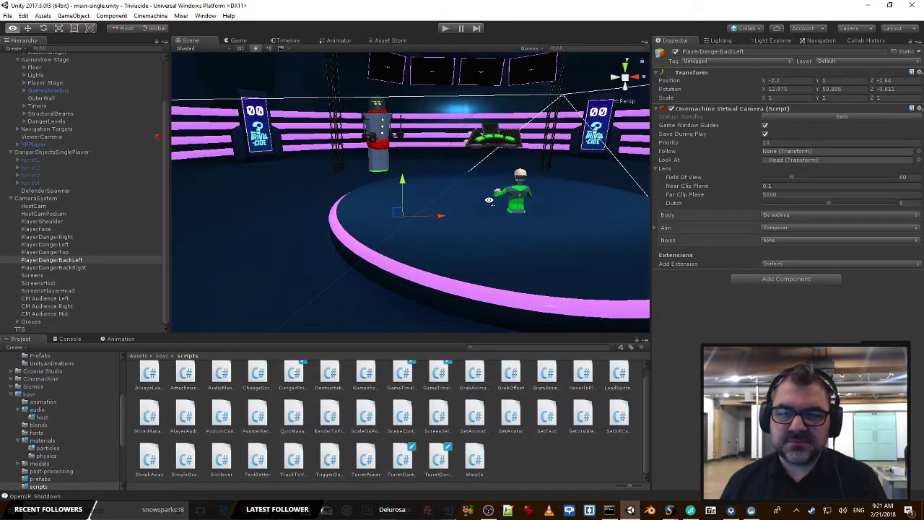
{"action": "left_click", "coordinate": [657, 228]}
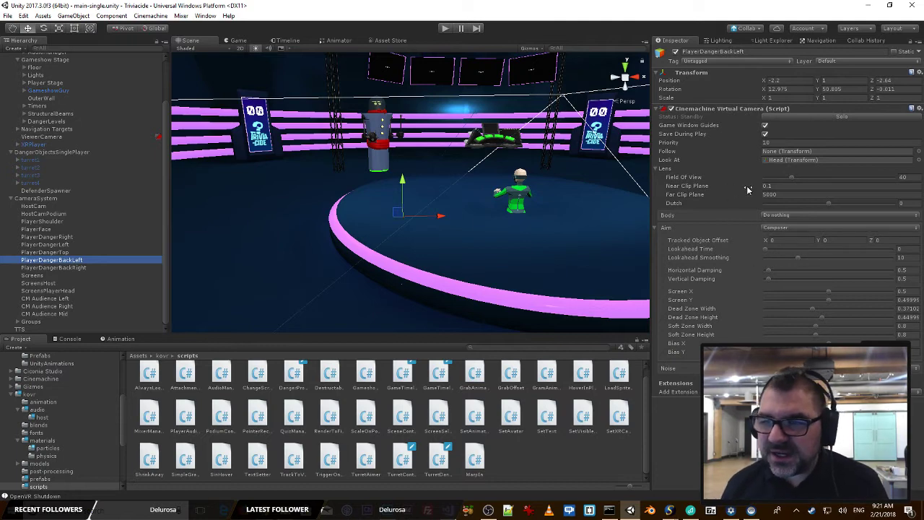
{"action": "mouse_move", "coordinate": [748, 189]}
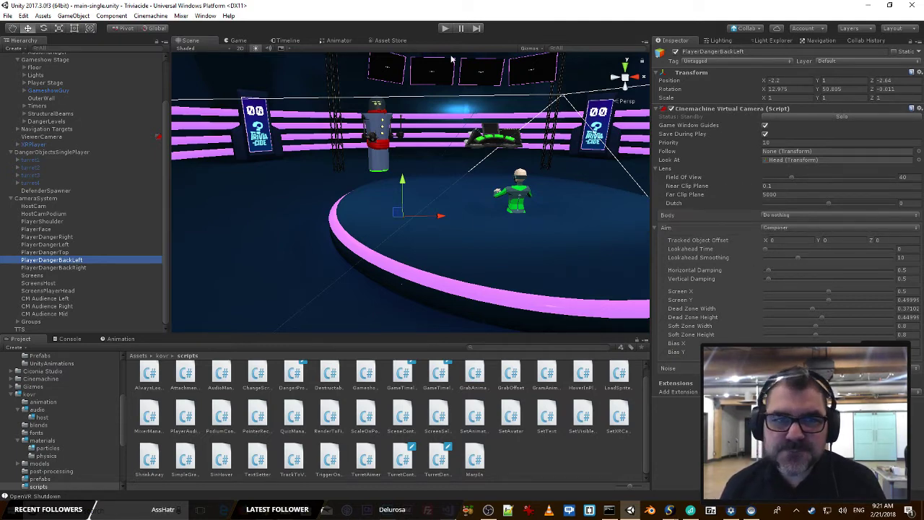
Step: Run the game and switch PlayerDangerBackLeft off and on until its shot of the player can be checked
{"action": "left_click", "coordinate": [445, 28]}
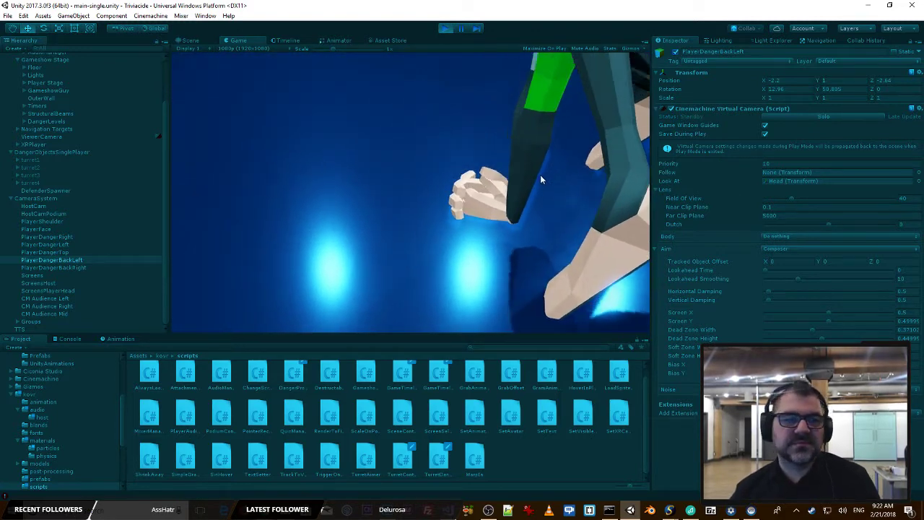
{"action": "left_click", "coordinate": [675, 52]}
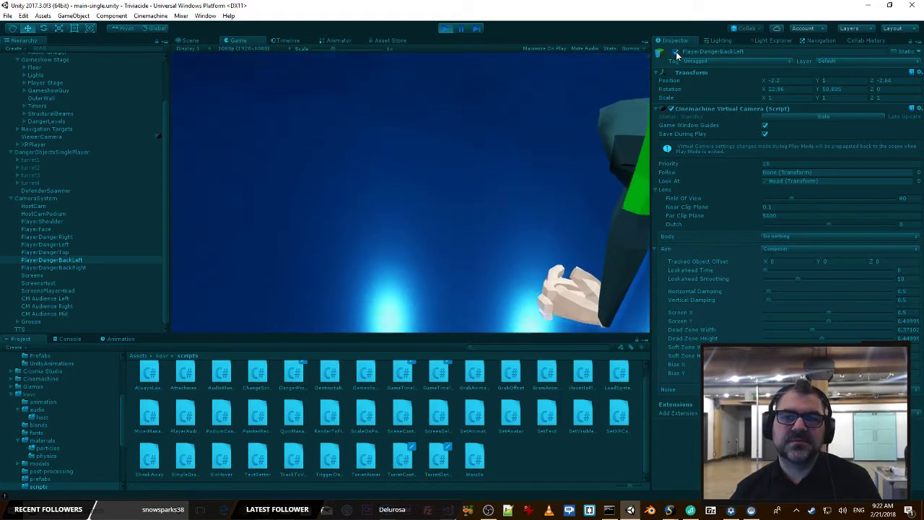
{"action": "left_click", "coordinate": [675, 52]}
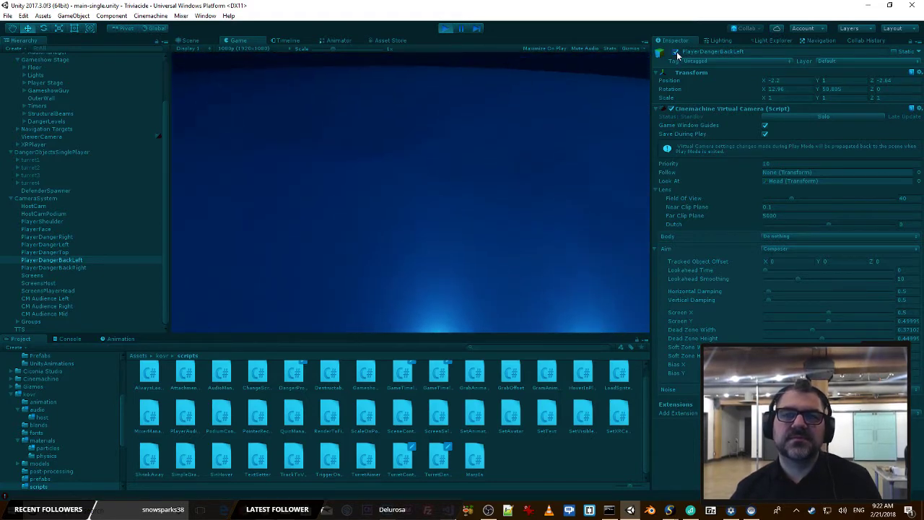
{"action": "left_click", "coordinate": [51, 267]}
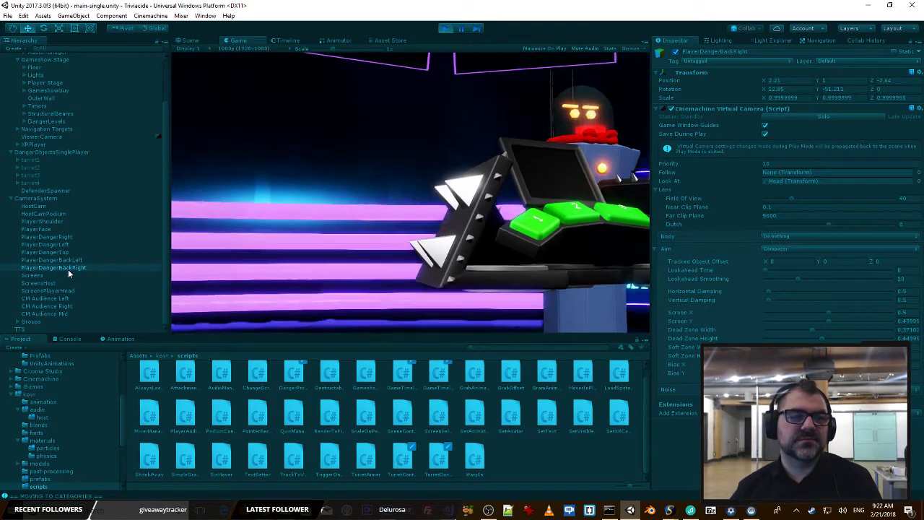
{"action": "left_click", "coordinate": [69, 260]}
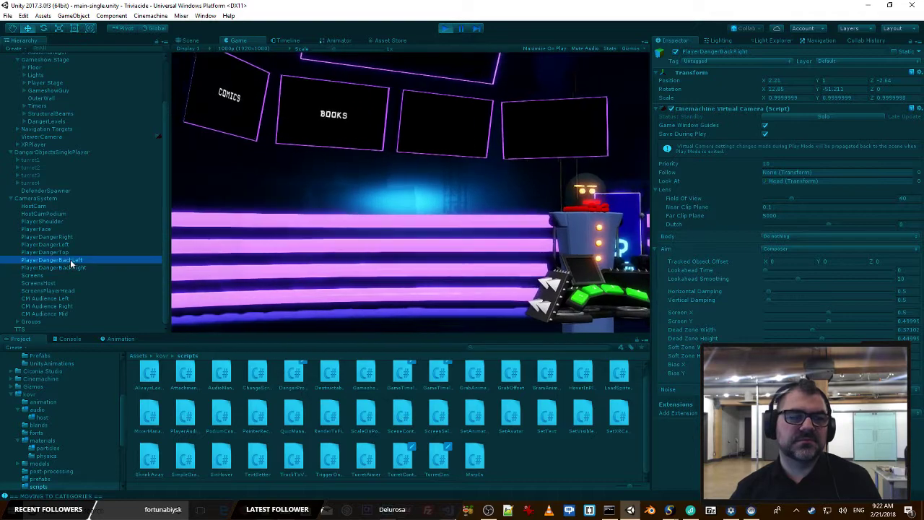
{"action": "left_click", "coordinate": [676, 54]}
{"action": "left_click", "coordinate": [677, 54]}
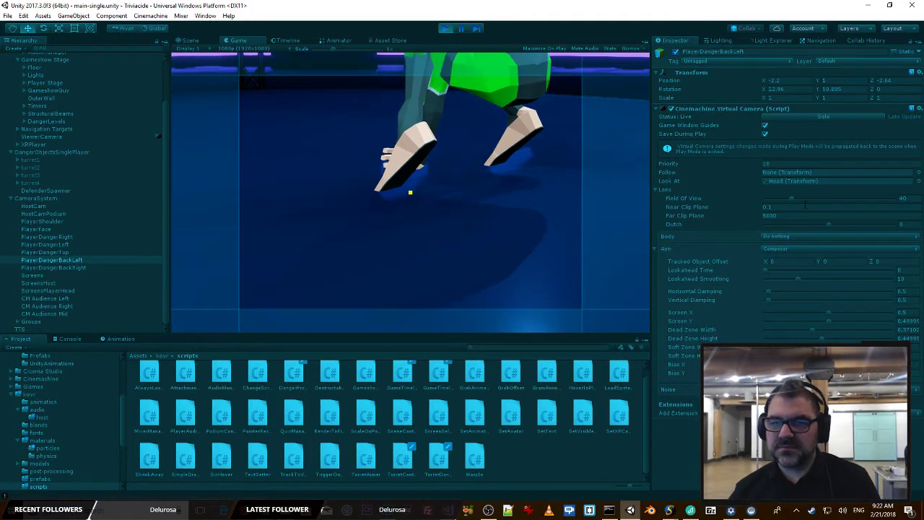
Step: Widen the PlayerDangerBackLeft camera's field of view, trying 65 and settling on 60, and stop the test run
{"action": "left_click_drag", "start_coordinate": [791, 198], "coordinate": [809, 192]}
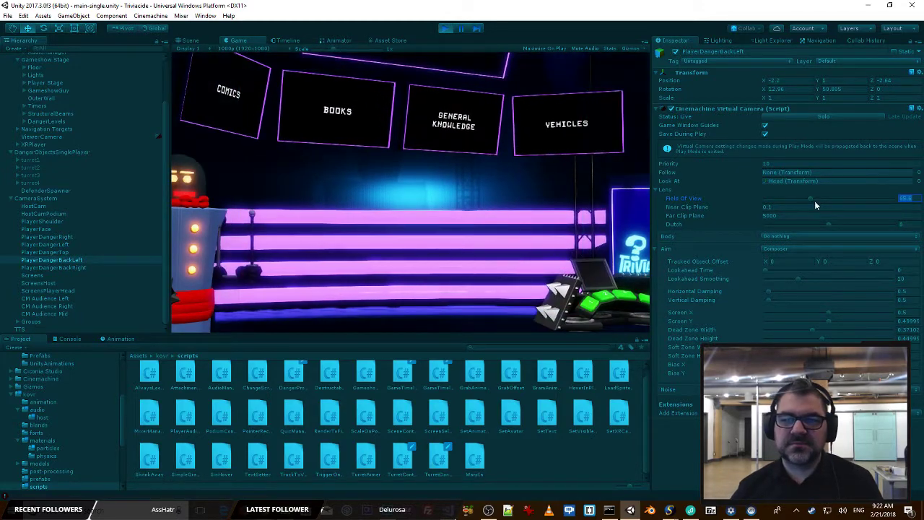
{"action": "type", "text": "65"}
{"action": "key", "text": "Return"}
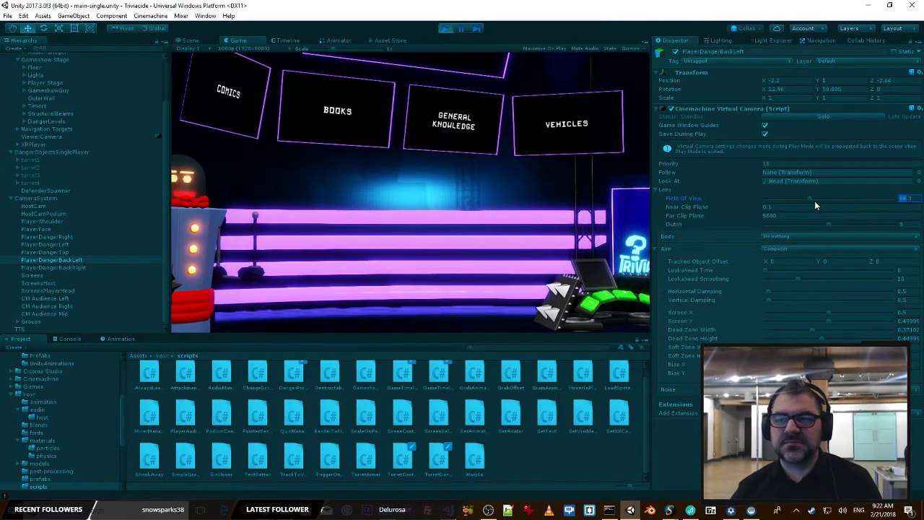
{"action": "left_click_drag", "start_coordinate": [811, 198], "coordinate": [810, 199]}
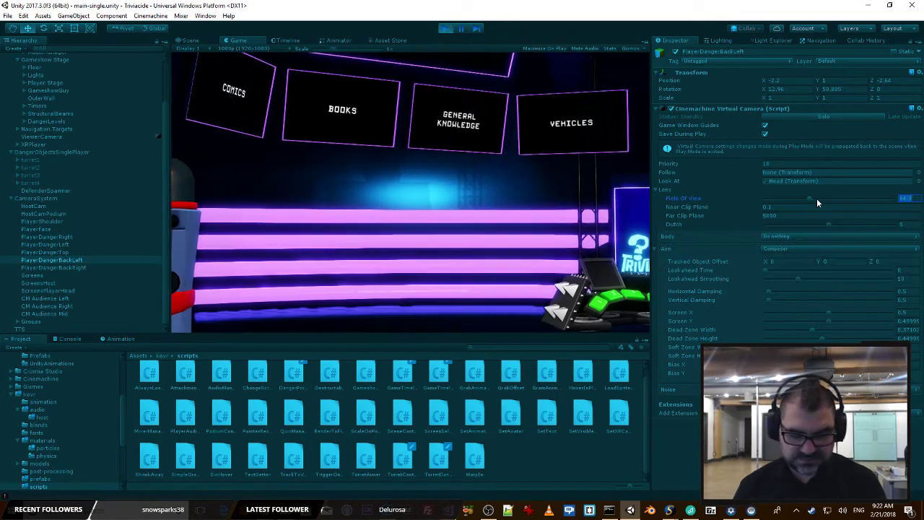
{"action": "type", "text": "60"}
{"action": "key", "text": "Return"}
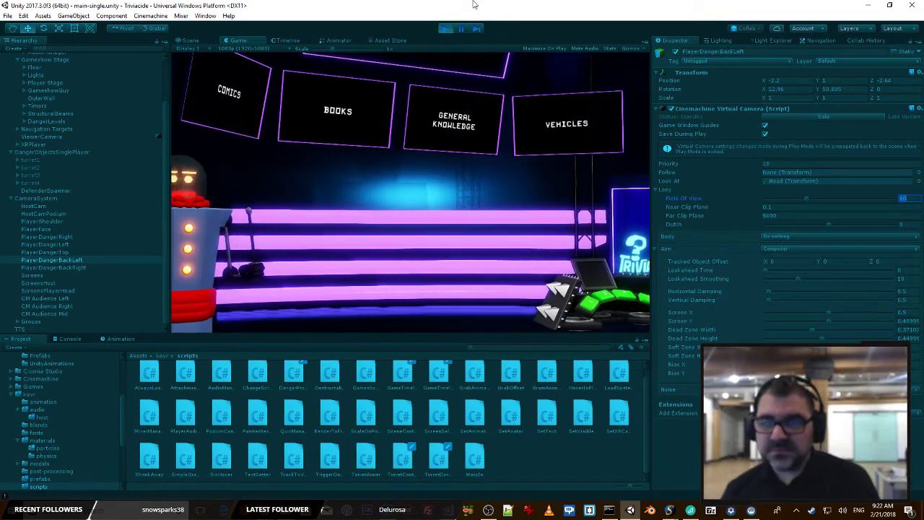
{"action": "left_click", "coordinate": [444, 28]}
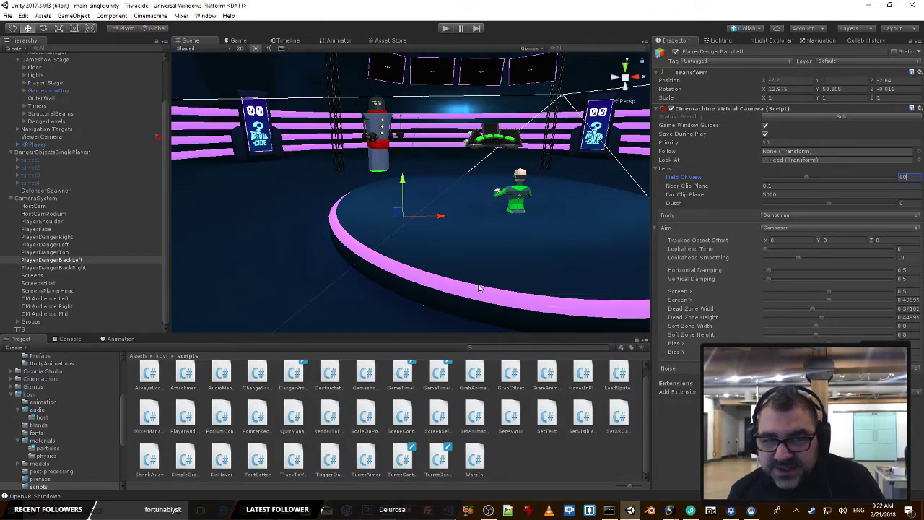
Step: Move PlayerDangerBackLeft and PlayerDangerBackRight together farther behind the player, to about Z -4.57
{"action": "right_click_drag", "start_coordinate": [495, 238], "coordinate": [332, 228]}
{"action": "key", "text": "s"}
{"action": "left_click", "coordinate": [77, 267], "text": "shift"}
{"action": "key", "text": "w"}
{"action": "left_click_drag", "start_coordinate": [421, 179], "coordinate": [356, 190]}
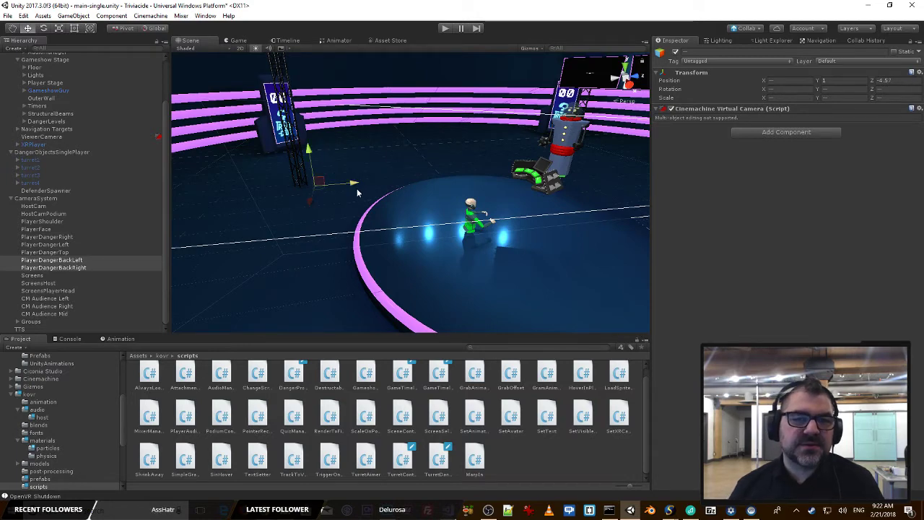
Step: Set the PlayerDangerBackRight camera's field of view to 60
{"action": "left_click", "coordinate": [78, 261]}
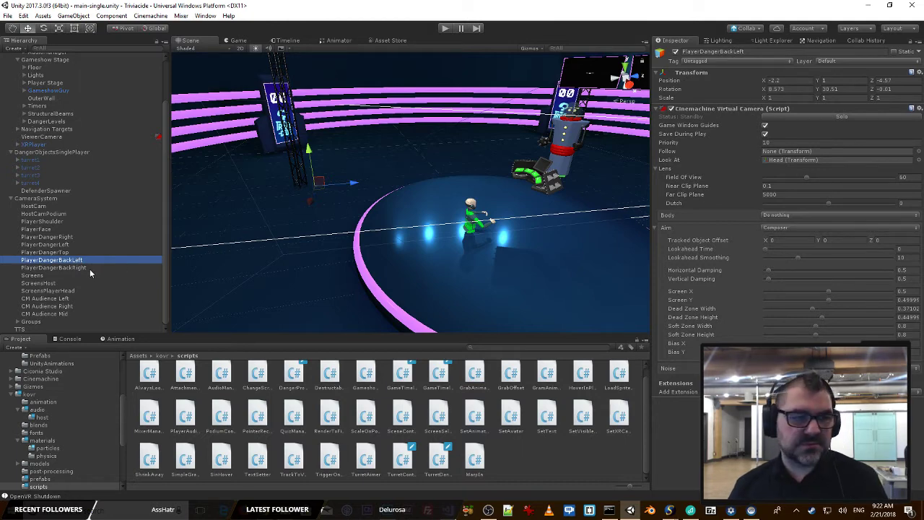
{"action": "left_click", "coordinate": [90, 268]}
{"action": "left_click", "coordinate": [903, 177]}
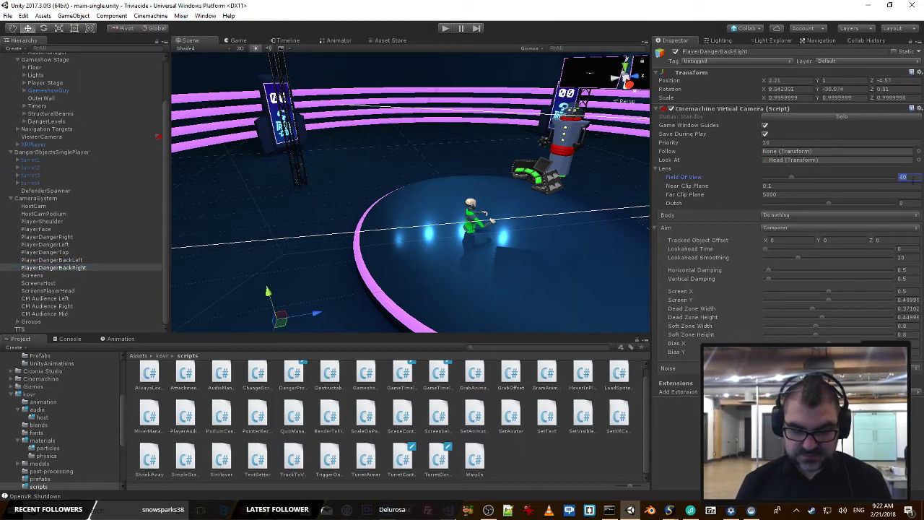
{"action": "type", "text": "60"}
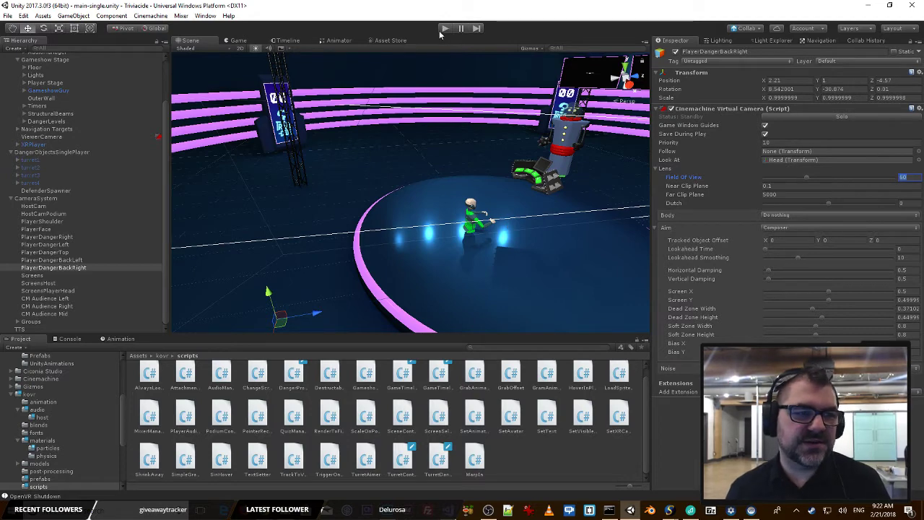
Step: In the GameManager's phase limits, expand the Intro phase and set its Target Cams size to 4
{"action": "left_click", "coordinate": [34, 199]}
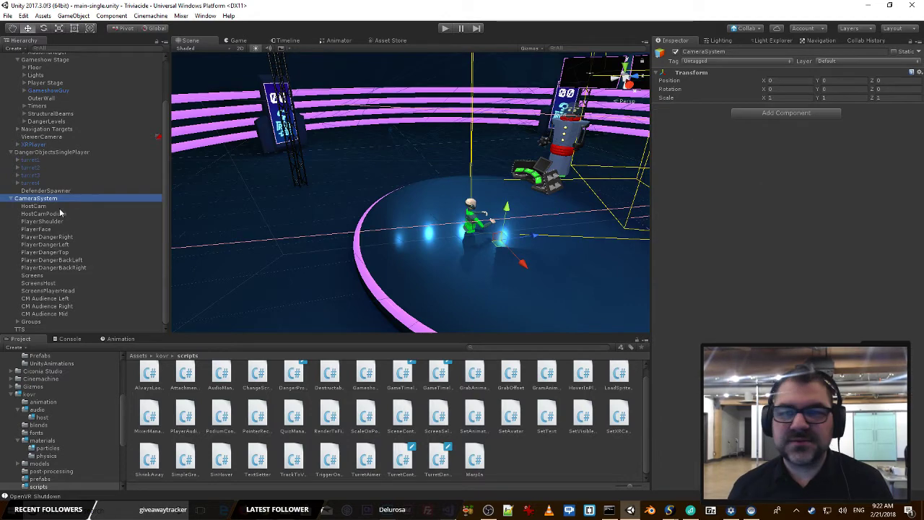
{"action": "scroll", "coordinate": [9, 164], "scroll_direction": "up", "scroll_amount": 2}
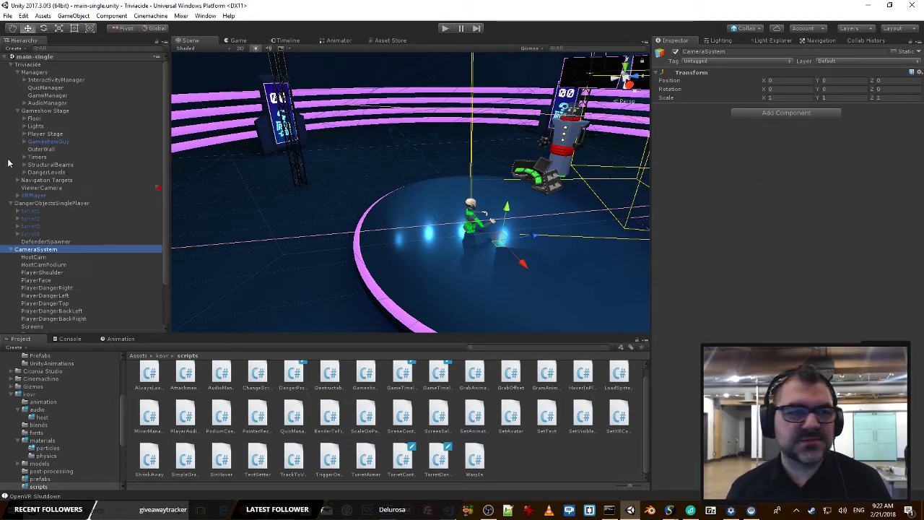
{"action": "left_click", "coordinate": [45, 95]}
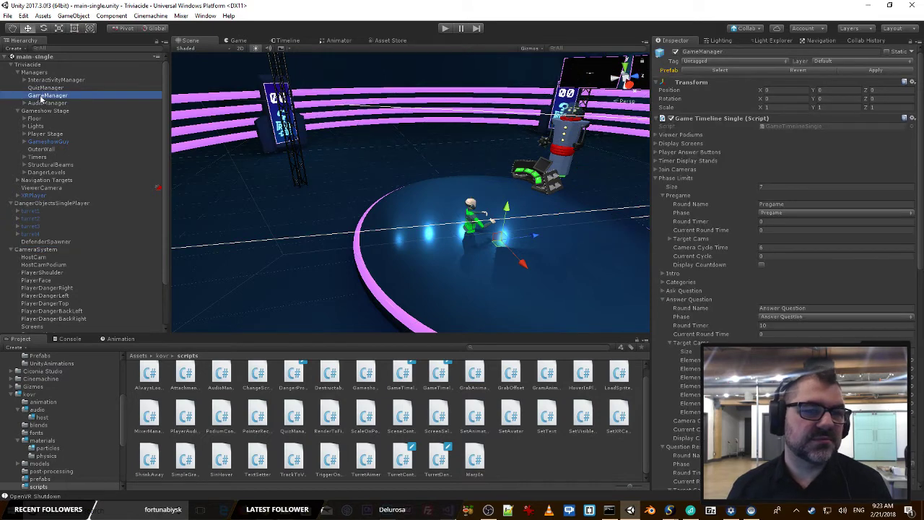
{"action": "scroll", "coordinate": [693, 253], "scroll_direction": "down", "scroll_amount": 5}
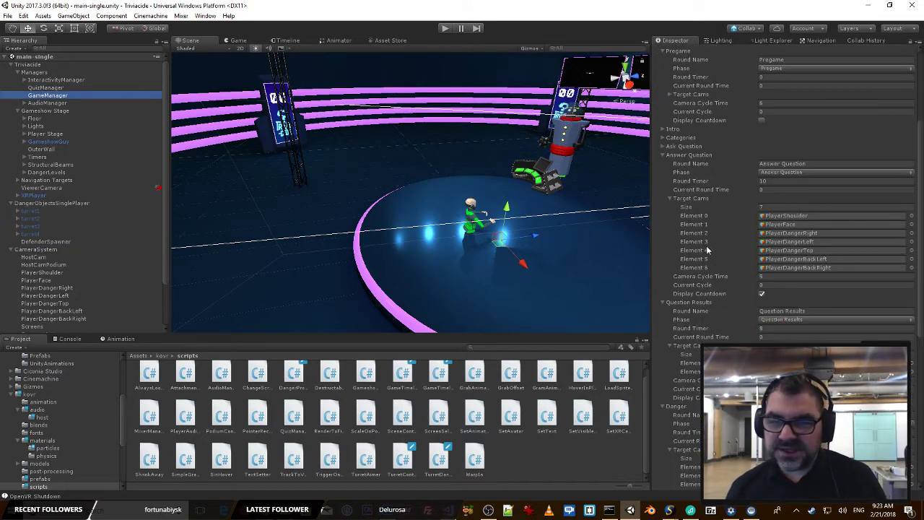
{"action": "left_click", "coordinate": [663, 128]}
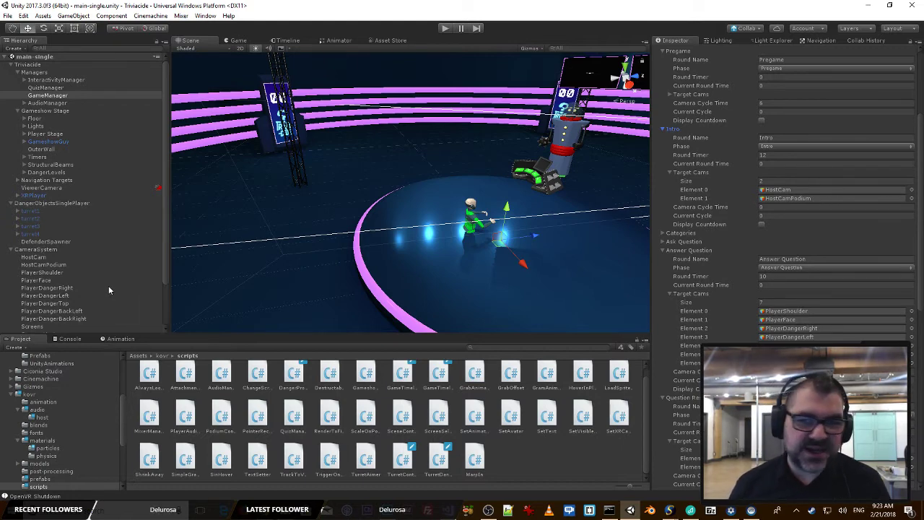
{"action": "left_click", "coordinate": [780, 179]}
{"action": "type", "text": "4"}
{"action": "key", "text": "Return"}
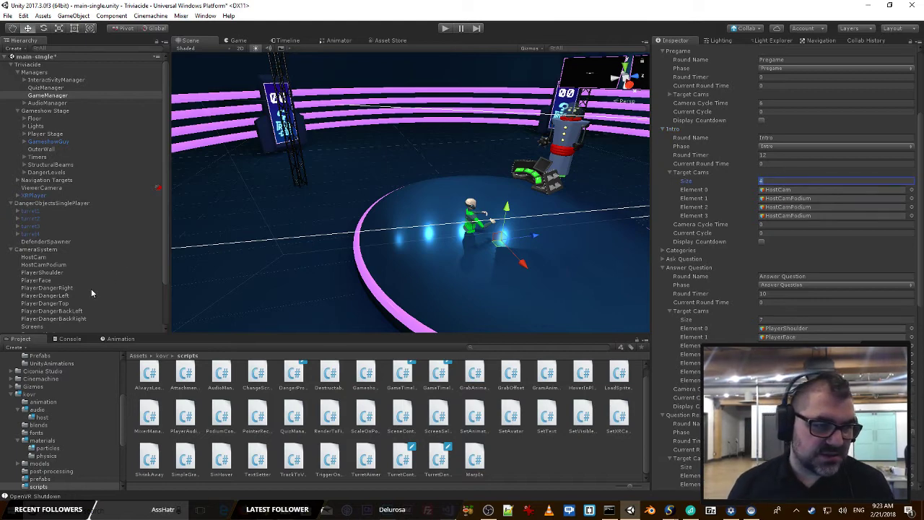
Step: Assign PlayerDangerBackLeft to Element 2 of the GameManager's Intro Target Cams
{"action": "left_click", "coordinate": [57, 311]}
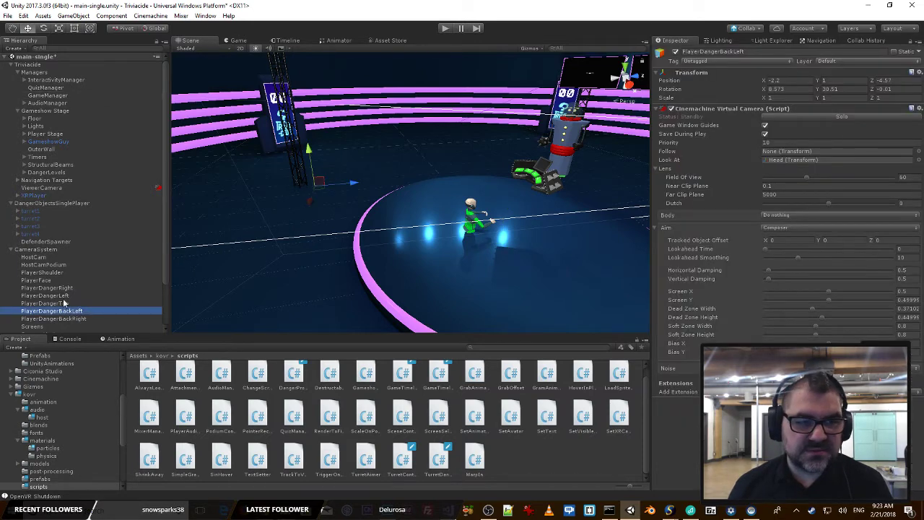
{"action": "left_click", "coordinate": [49, 95]}
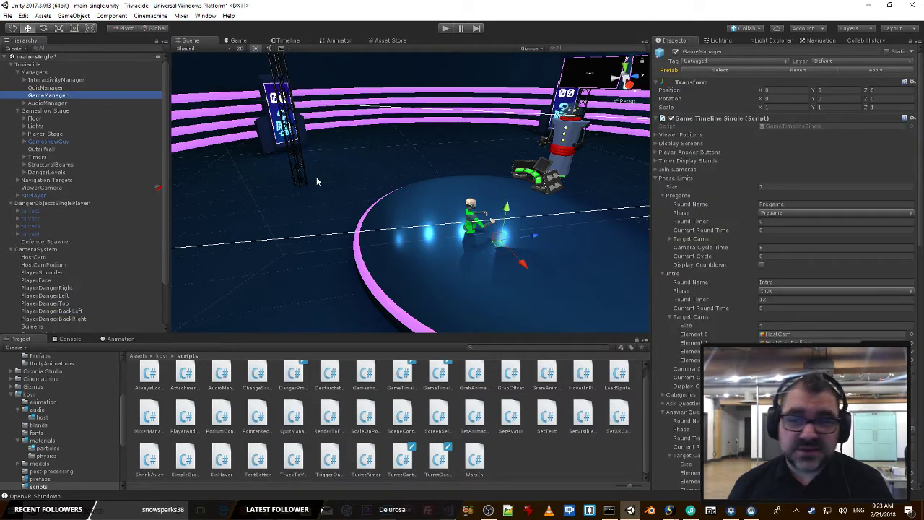
{"action": "scroll", "coordinate": [722, 217], "scroll_direction": "down", "scroll_amount": 5}
{"action": "left_click", "coordinate": [57, 311]}
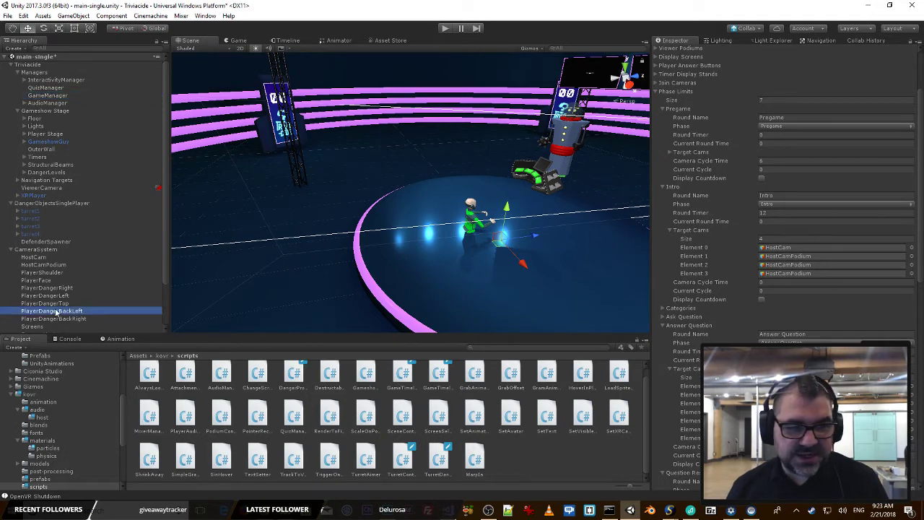
{"action": "left_click_drag", "start_coordinate": [58, 312], "coordinate": [783, 271]}
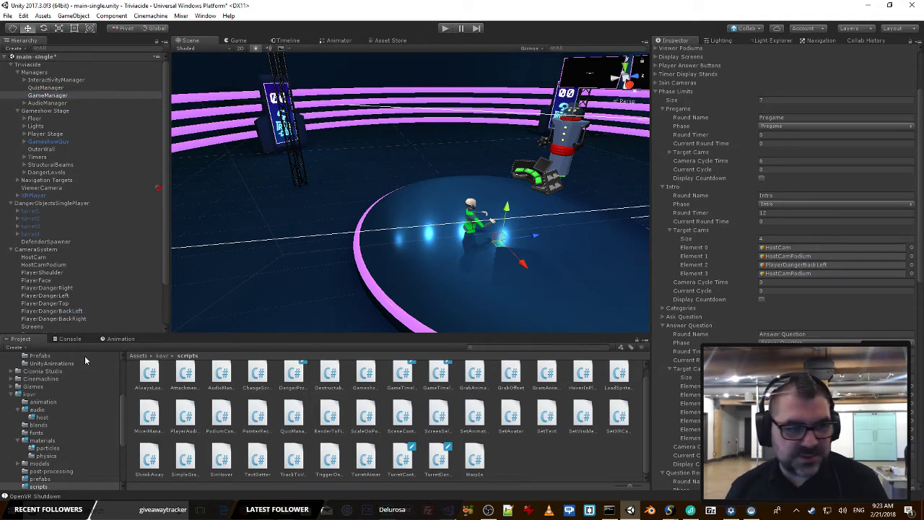
Step: Assign PlayerDangerBackRight to Element 3 of the Intro Target Cams and play-test the scene
{"action": "left_click_drag", "start_coordinate": [62, 320], "coordinate": [775, 282]}
{"action": "key", "text": "ctrl+p"}
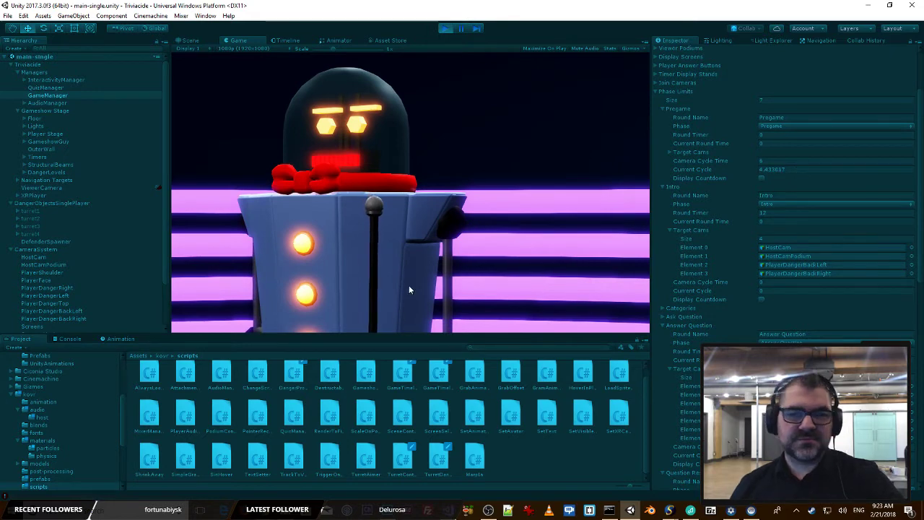
{"action": "left_click", "coordinate": [449, 29]}
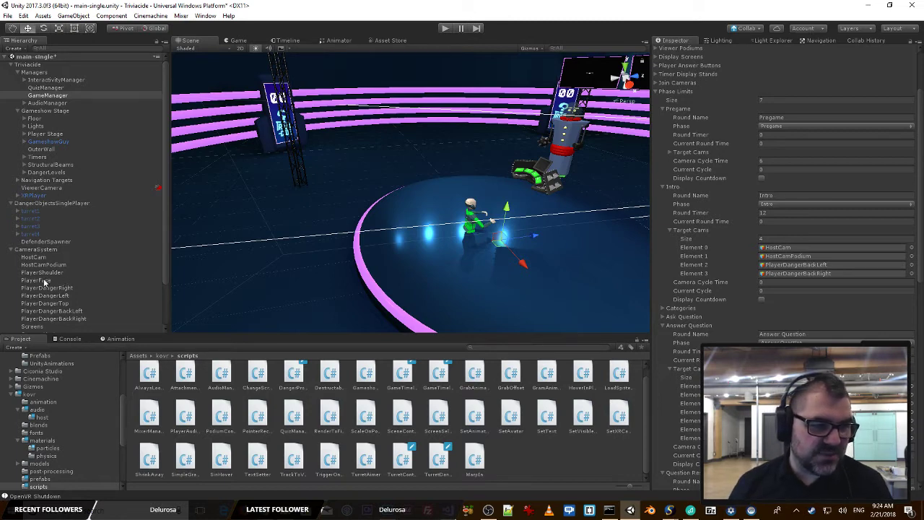
Step: Set the Intro Target Cams size to 5 and assign PlayerFace to Element 4
{"action": "left_click", "coordinate": [783, 238]}
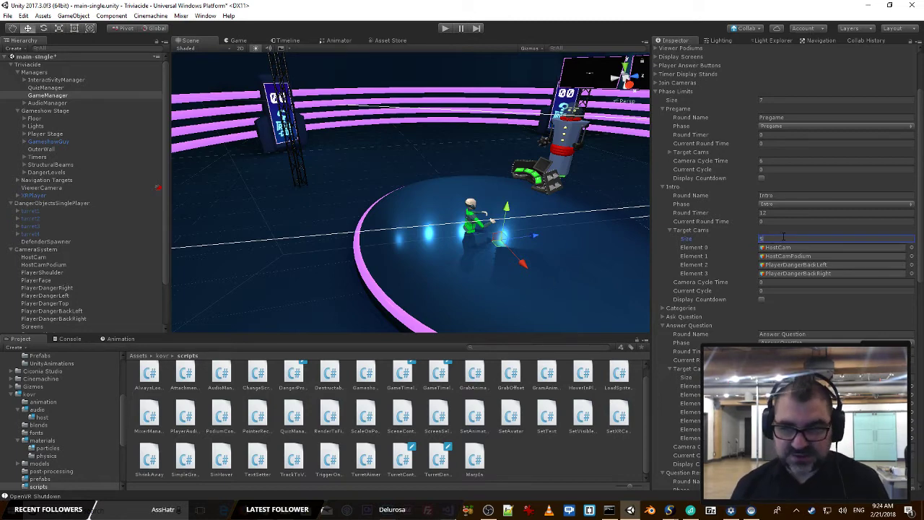
{"action": "type", "text": "5"}
{"action": "key", "text": "Return"}
{"action": "left_click_drag", "start_coordinate": [65, 280], "coordinate": [825, 289]}
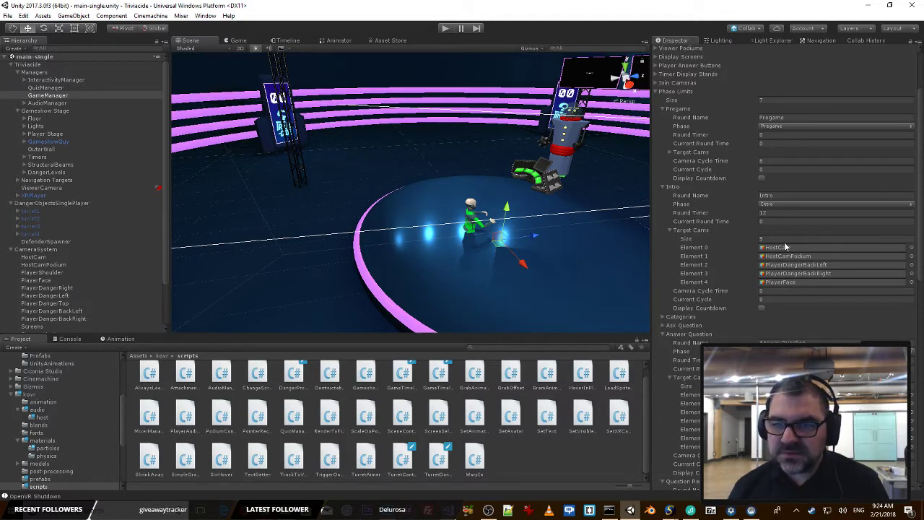
Step: Expand the Pregame phase's Target Cams and reduce the Intro phase's Target Cams size to 2
{"action": "left_click", "coordinate": [670, 152]}
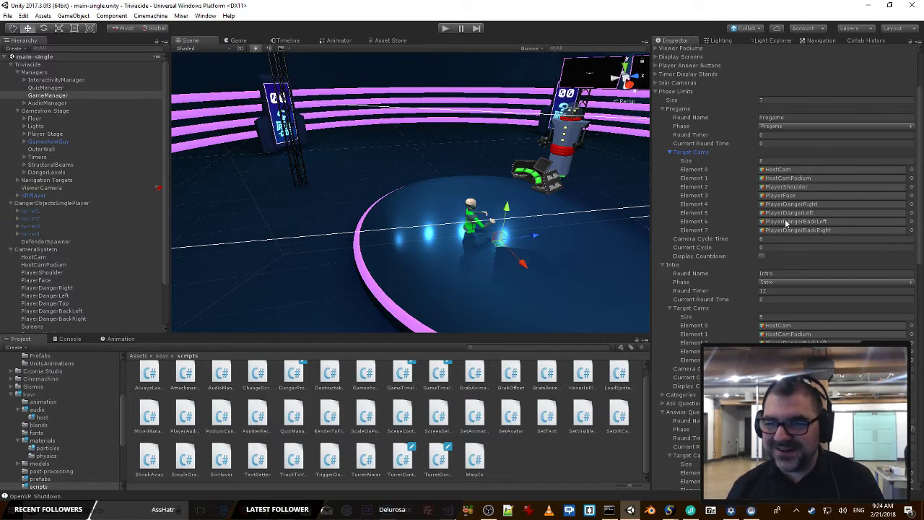
{"action": "left_click", "coordinate": [766, 316]}
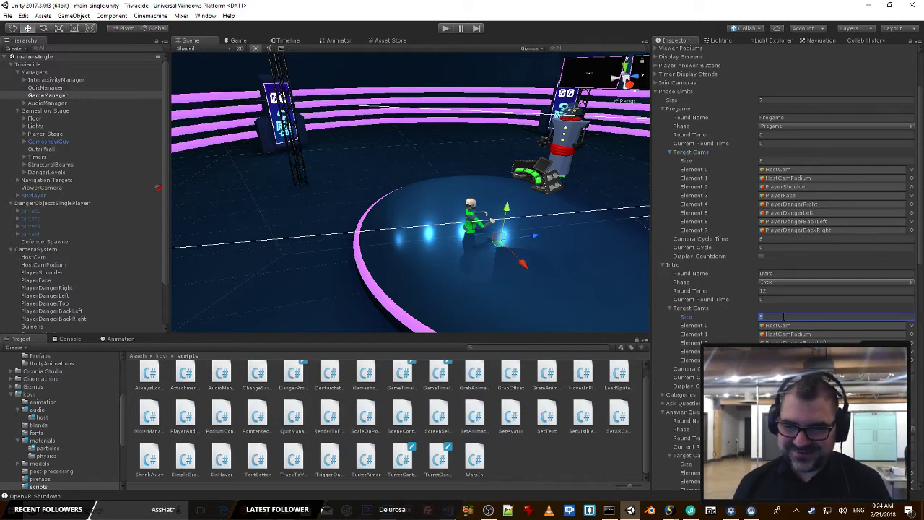
{"action": "type", "text": "2"}
{"action": "key", "text": "Return"}
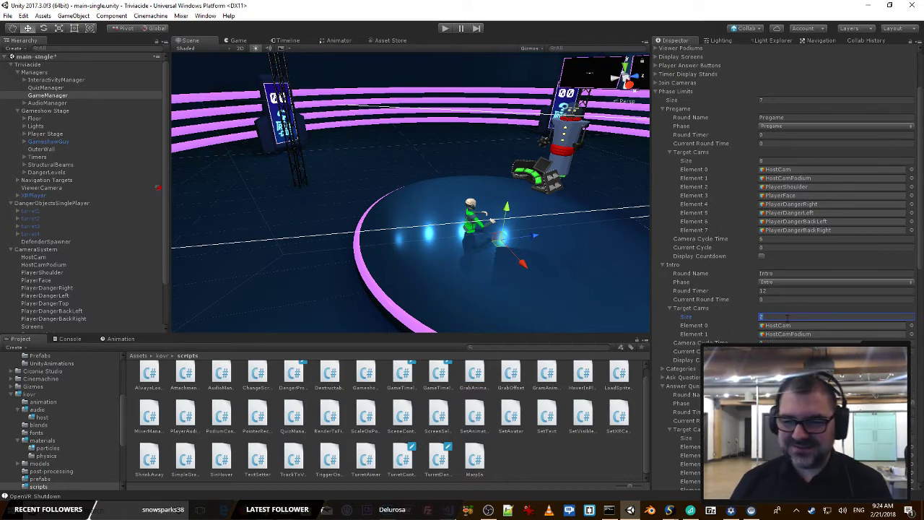
Step: Expand the Ask Question phase and locate its Element 0 target camera in the scene hierarchy
{"action": "scroll", "coordinate": [812, 309], "scroll_direction": "down", "scroll_amount": 5}
{"action": "scroll", "coordinate": [812, 309], "scroll_direction": "down", "scroll_amount": 2}
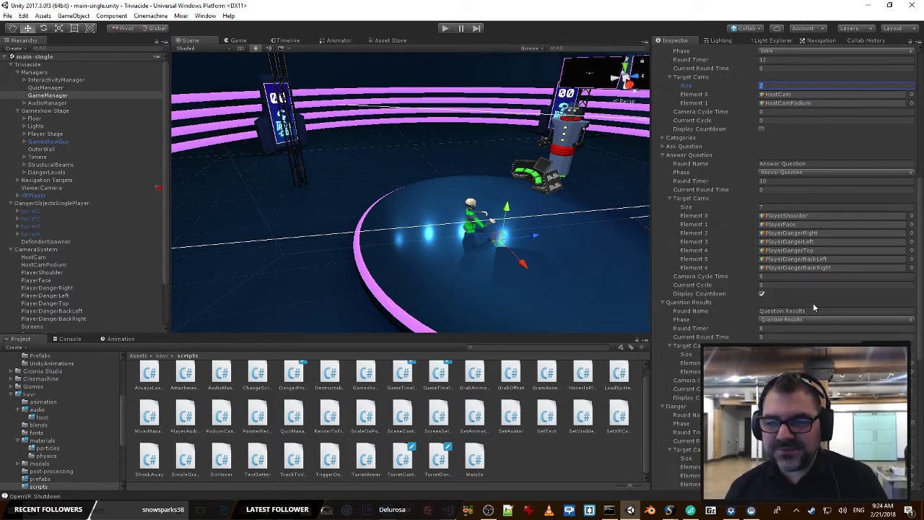
{"action": "scroll", "coordinate": [740, 234], "scroll_direction": "down", "scroll_amount": 1}
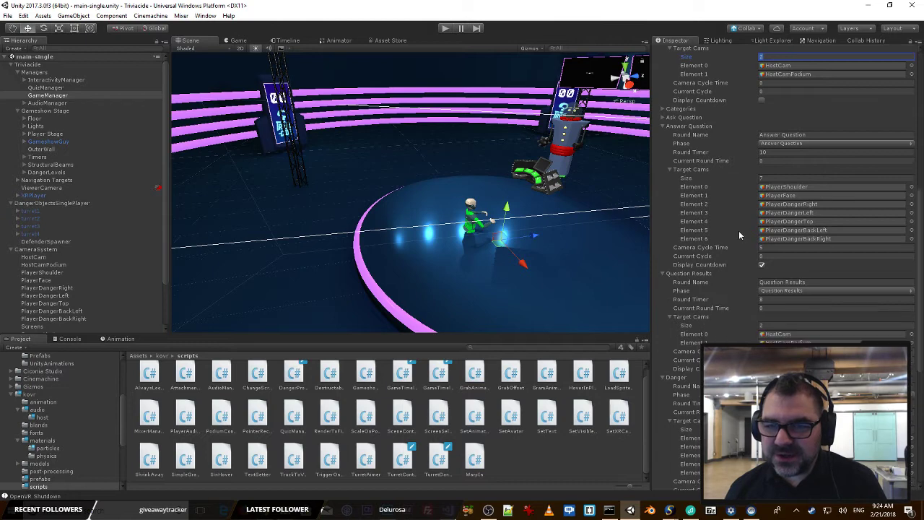
{"action": "left_click", "coordinate": [664, 118]}
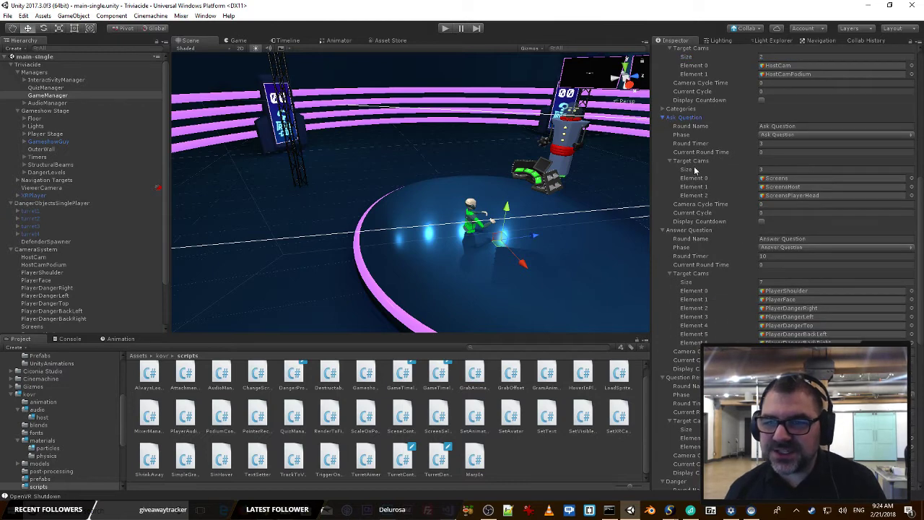
{"action": "left_click", "coordinate": [795, 179]}
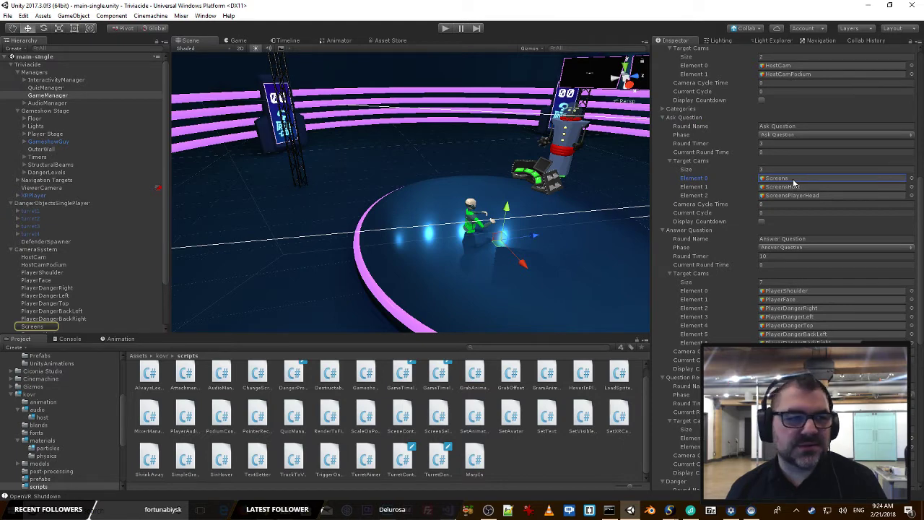
Step: Play the scene and switch the Screens camera object off and on to preview its shot
{"action": "left_click", "coordinate": [441, 28]}
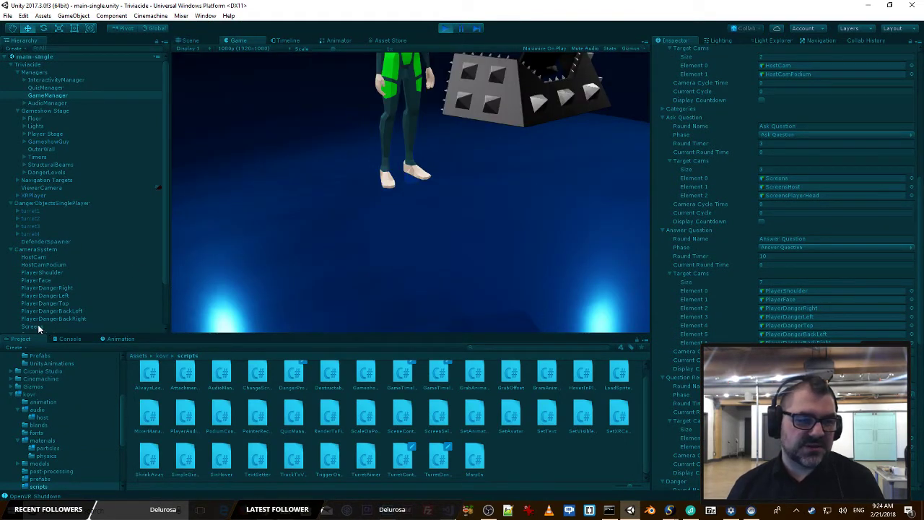
{"action": "left_click", "coordinate": [38, 326]}
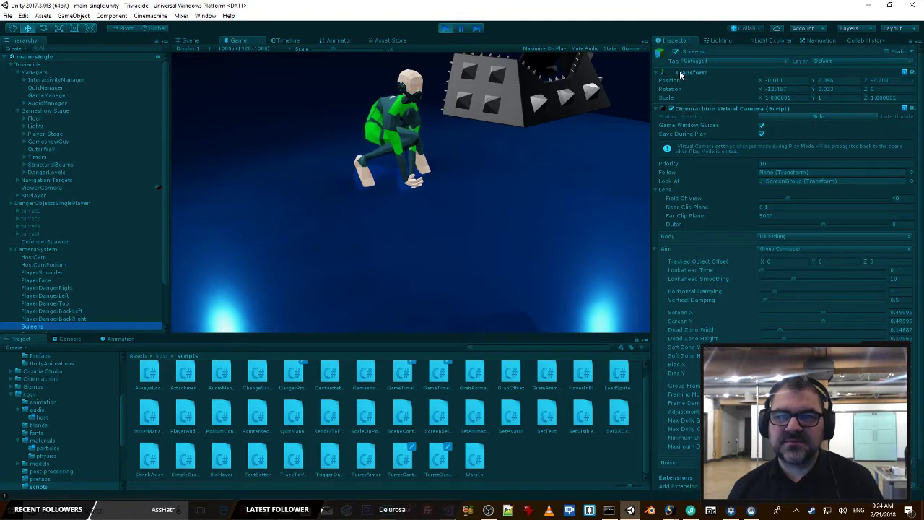
{"action": "left_click", "coordinate": [676, 51]}
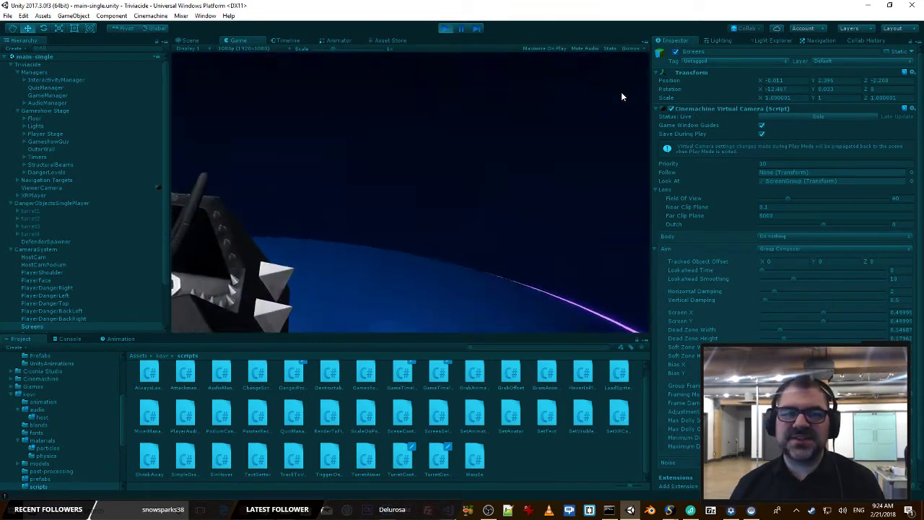
{"action": "left_click", "coordinate": [676, 51]}
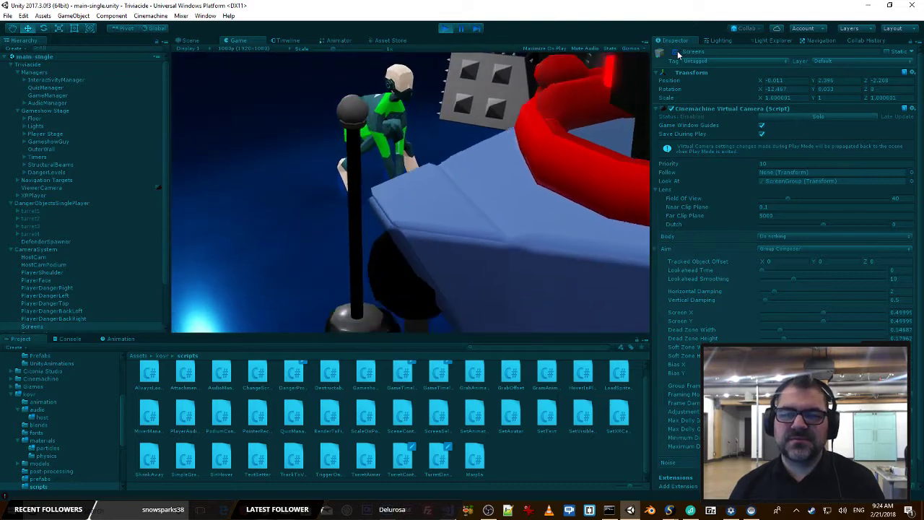
{"action": "left_click", "coordinate": [676, 52]}
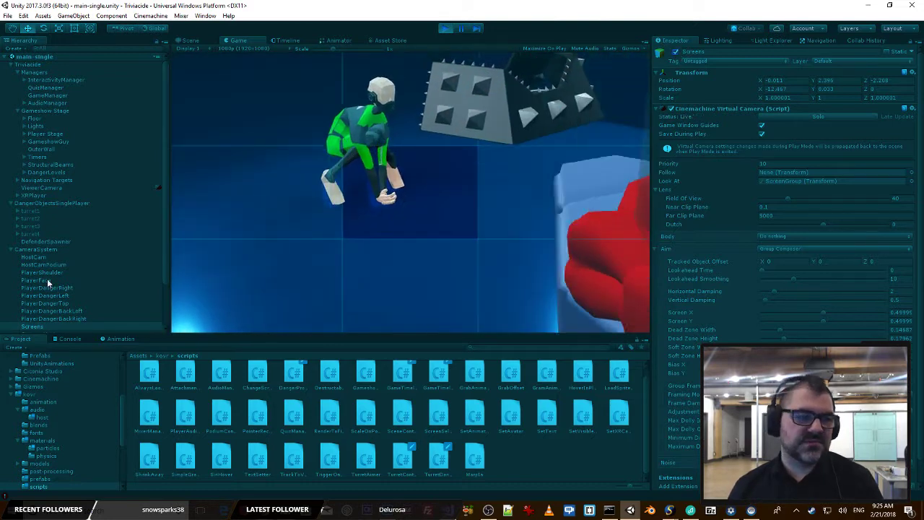
Step: Set the GameManager's Pregame Camera Cycle Time to 0 while the scene is playing
{"action": "left_click", "coordinate": [42, 96]}
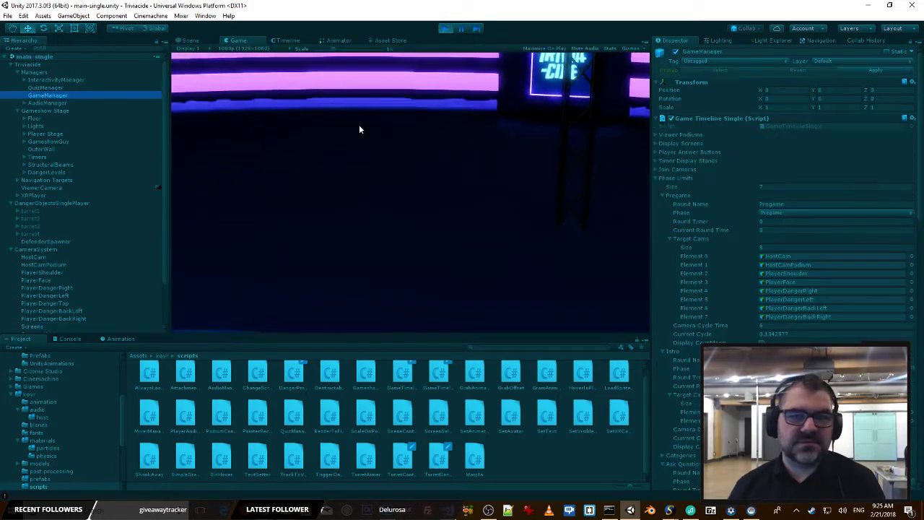
{"action": "left_click", "coordinate": [782, 325]}
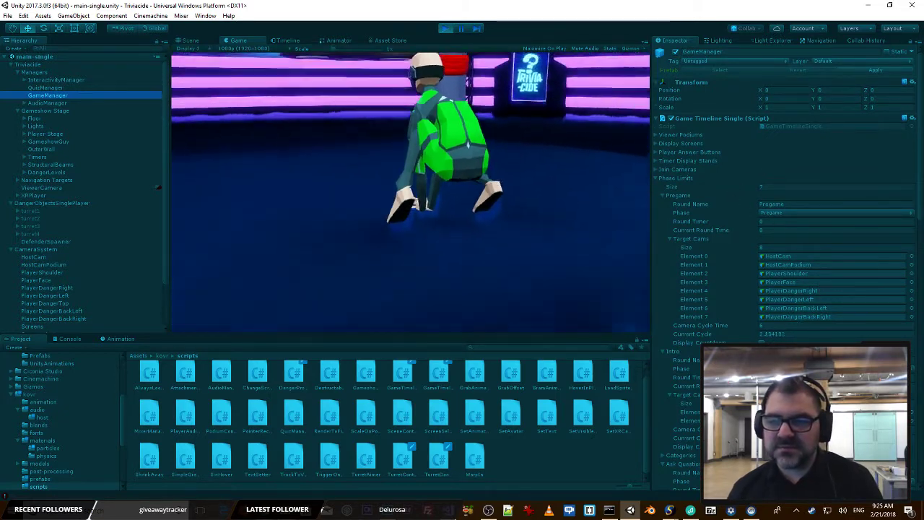
{"action": "type", "text": "0"}
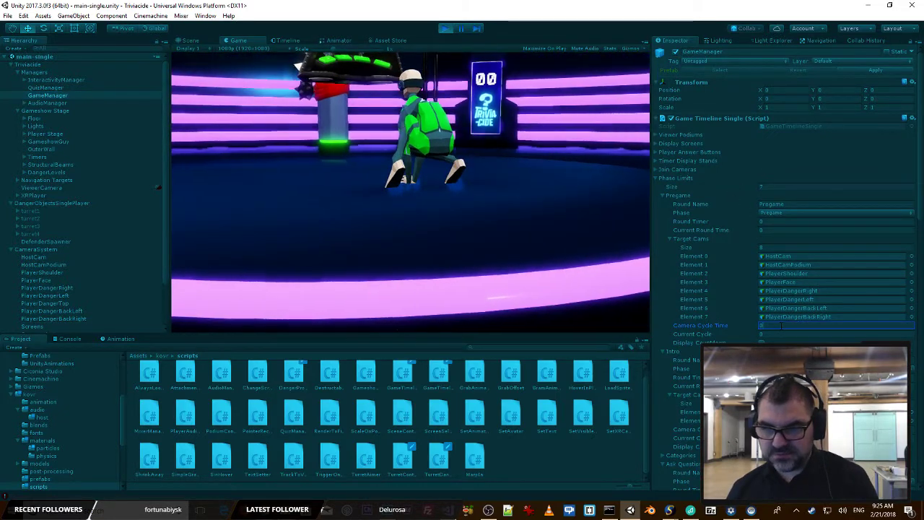
{"action": "key", "text": "Return"}
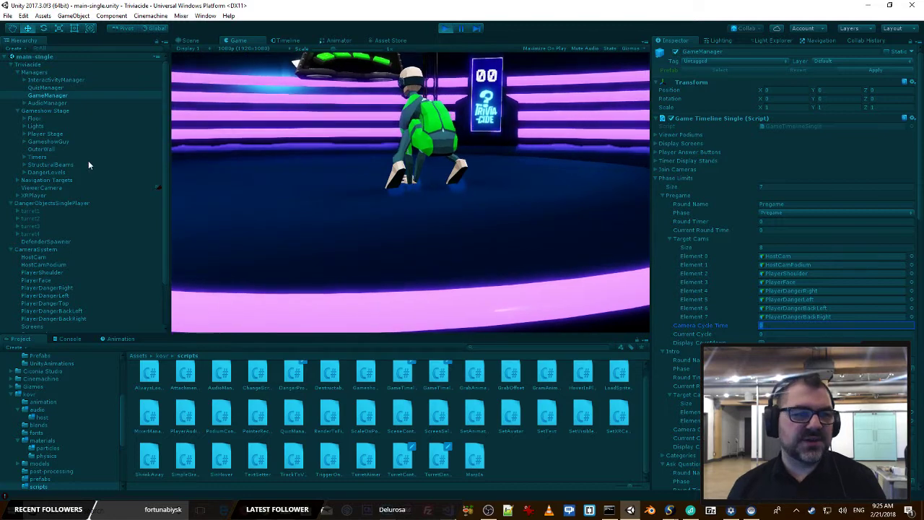
Step: Toggle the Screens camera again, inspect HostCam's settings, and stop the play test
{"action": "scroll", "coordinate": [76, 217], "scroll_direction": "down", "scroll_amount": 3}
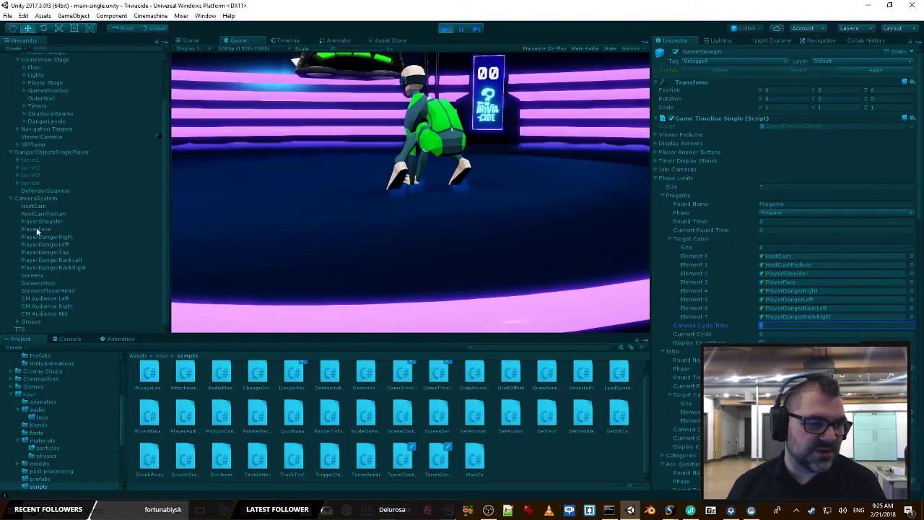
{"action": "left_click", "coordinate": [45, 275]}
{"action": "left_click", "coordinate": [677, 53]}
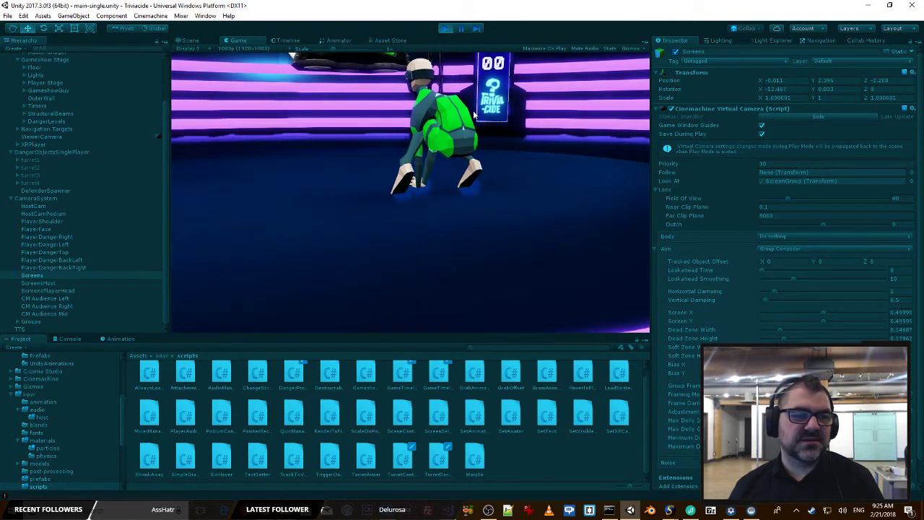
{"action": "left_click", "coordinate": [33, 206]}
{"action": "left_click", "coordinate": [678, 40]}
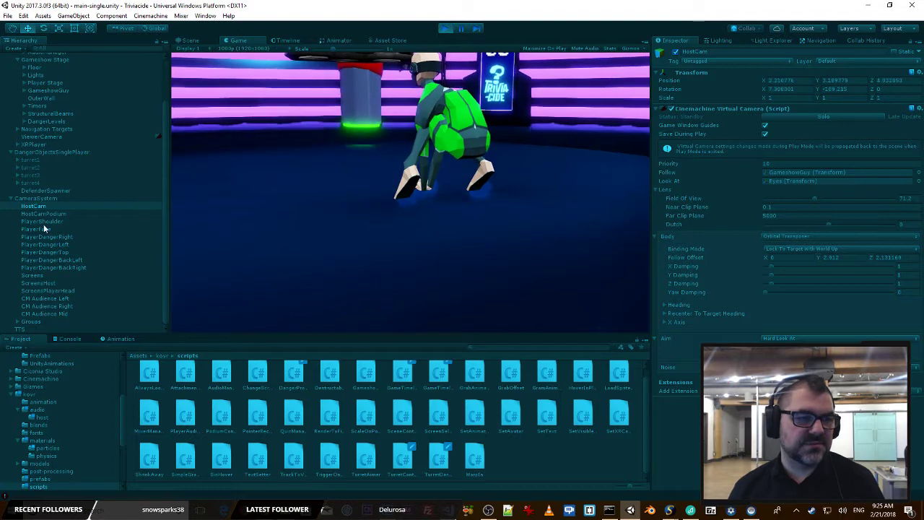
{"action": "left_click", "coordinate": [447, 30]}
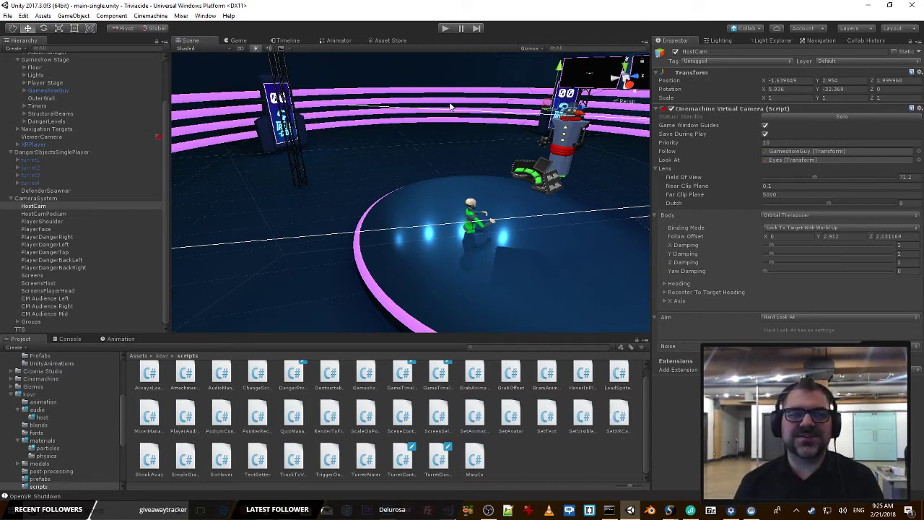
Step: Enable Maximize On Play for the Game view, then play-test through to the category choice and stop
{"action": "left_click", "coordinate": [238, 41]}
{"action": "left_click", "coordinate": [559, 47]}
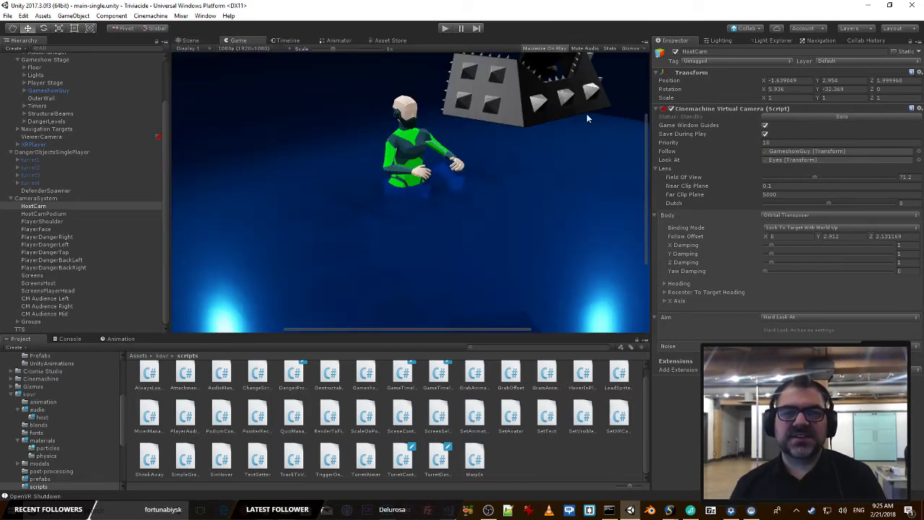
{"action": "left_click", "coordinate": [445, 27]}
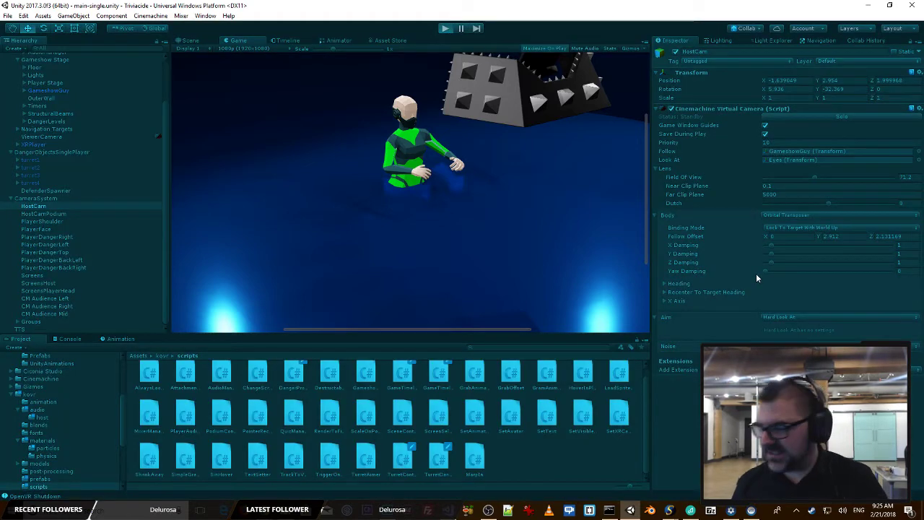
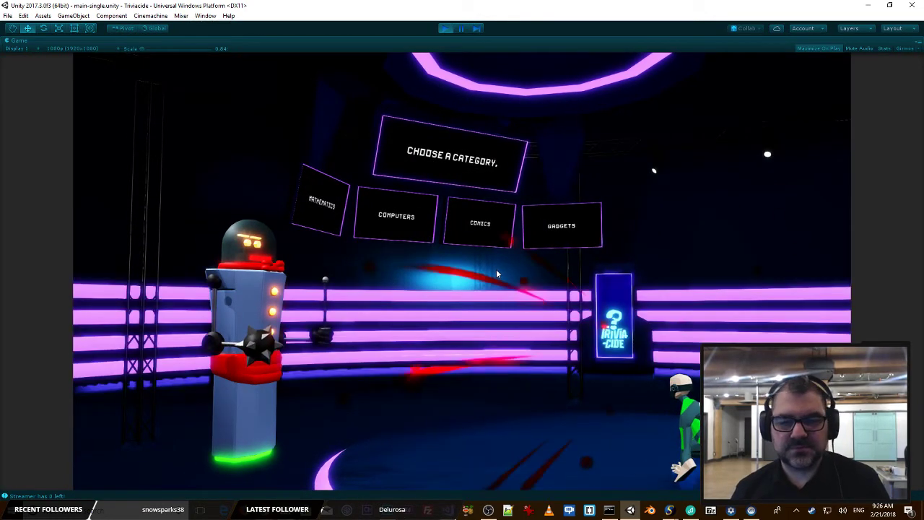
{"action": "left_click", "coordinate": [447, 29]}
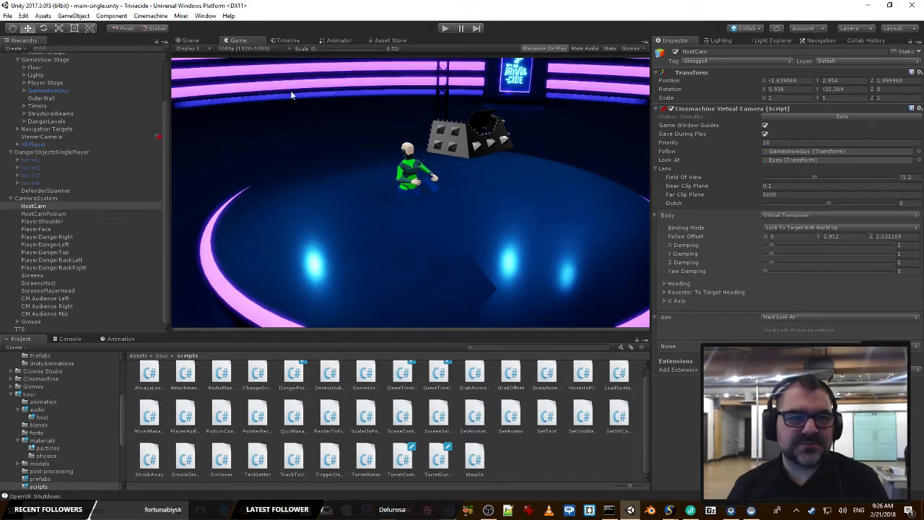
Step: Review the GameManager's phase limits, expand the Categories phase, and locate its Element 0 target camera in the hierarchy
{"action": "left_click", "coordinate": [188, 42]}
{"action": "left_click_drag", "start_coordinate": [463, 217], "coordinate": [616, 156], "text": "alt"}
{"action": "scroll", "coordinate": [51, 83], "scroll_direction": "up", "scroll_amount": 3}
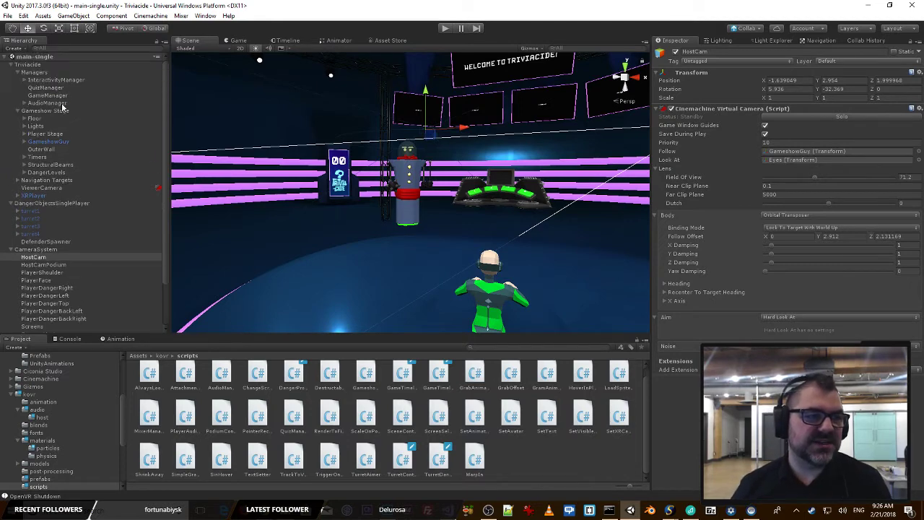
{"action": "left_click", "coordinate": [47, 95]}
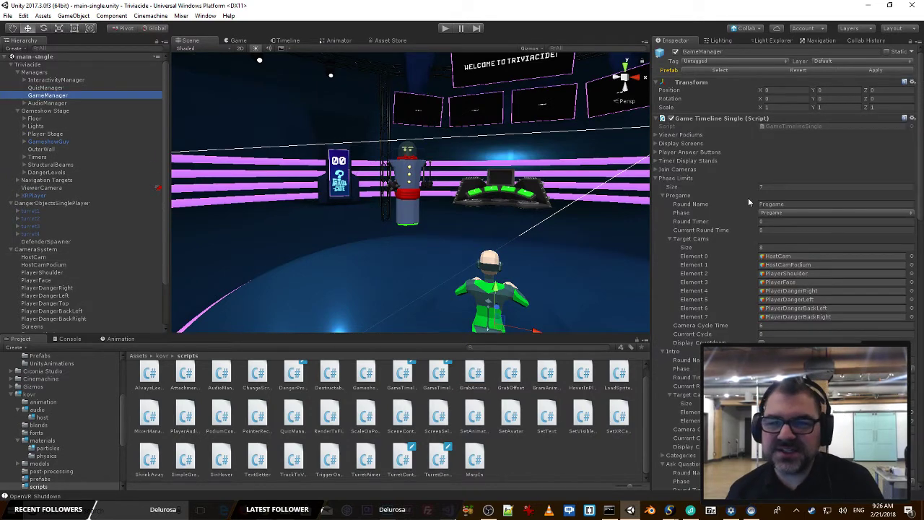
{"action": "scroll", "coordinate": [693, 180], "scroll_direction": "down", "scroll_amount": 4}
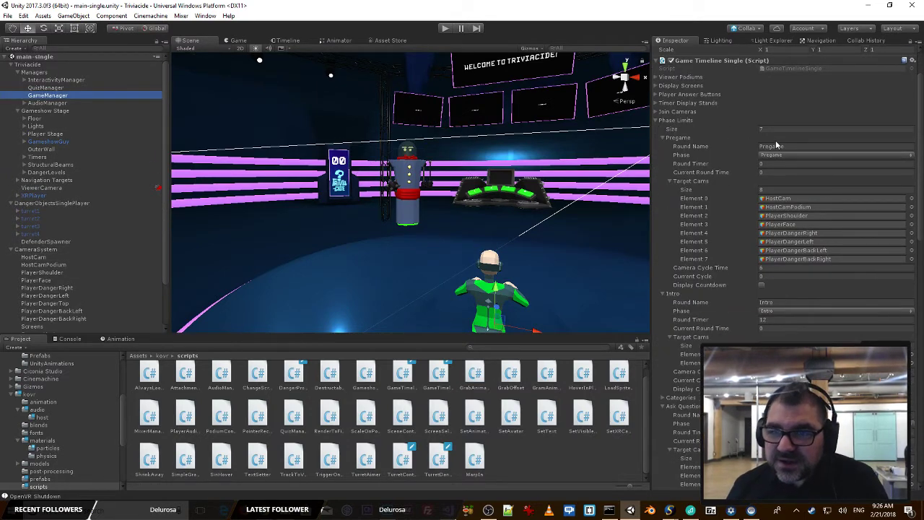
{"action": "scroll", "coordinate": [759, 282], "scroll_direction": "down", "scroll_amount": 3}
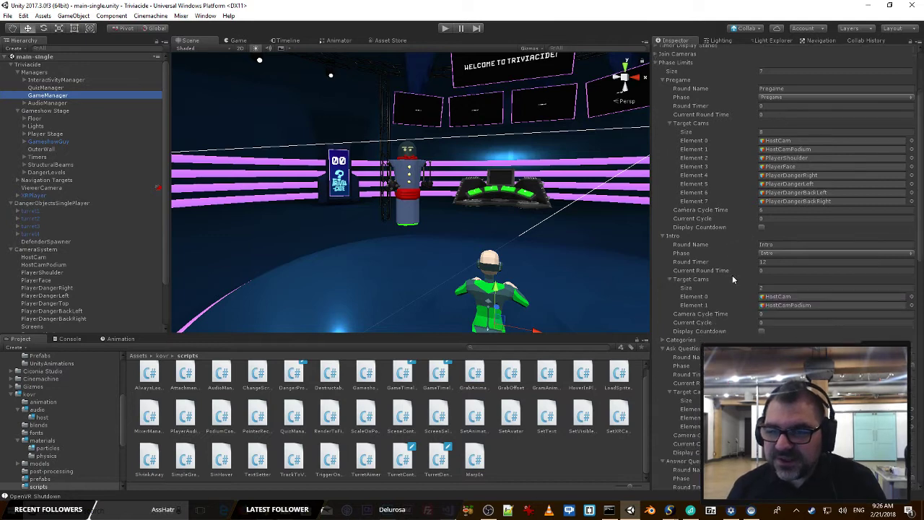
{"action": "scroll", "coordinate": [771, 276], "scroll_direction": "down", "scroll_amount": 3}
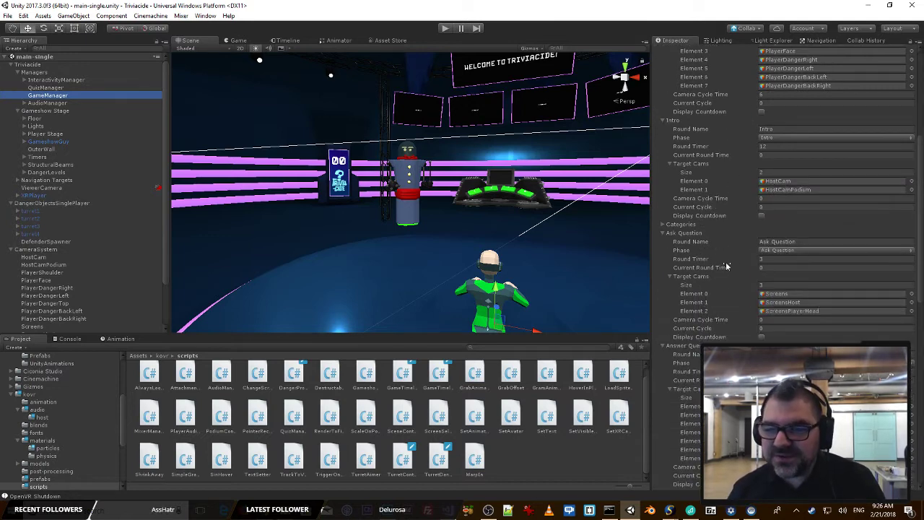
{"action": "left_click", "coordinate": [664, 225]}
{"action": "scroll", "coordinate": [801, 239], "scroll_direction": "down", "scroll_amount": 1}
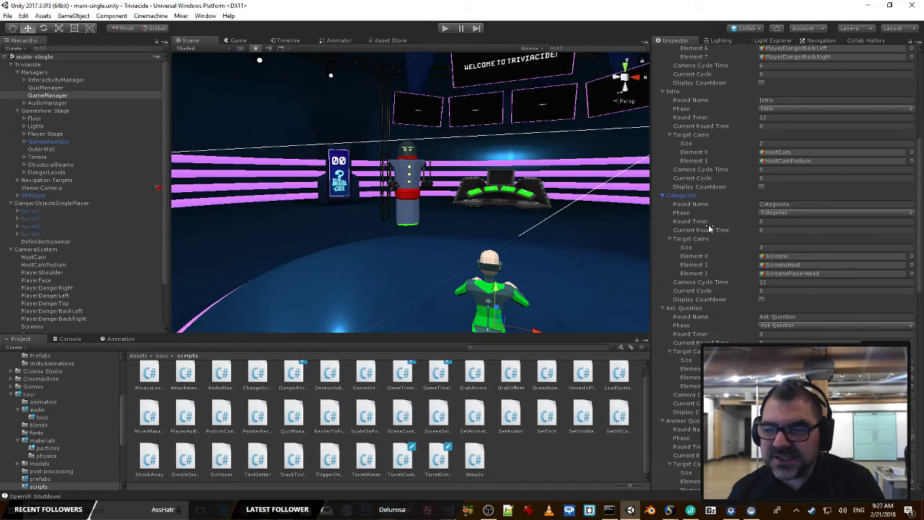
{"action": "left_click", "coordinate": [784, 257]}
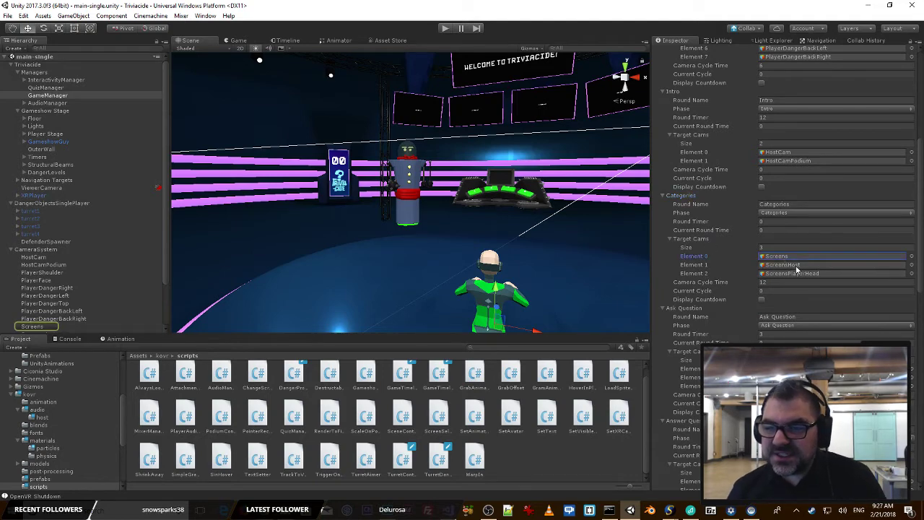
Step: Locate the other Categories target cameras, inspect ScreensPlayerHead, and set the Head target's weight to 1 in ScreenGroupWithPlayerHead
{"action": "left_click", "coordinate": [795, 265]}
{"action": "left_click", "coordinate": [791, 273]}
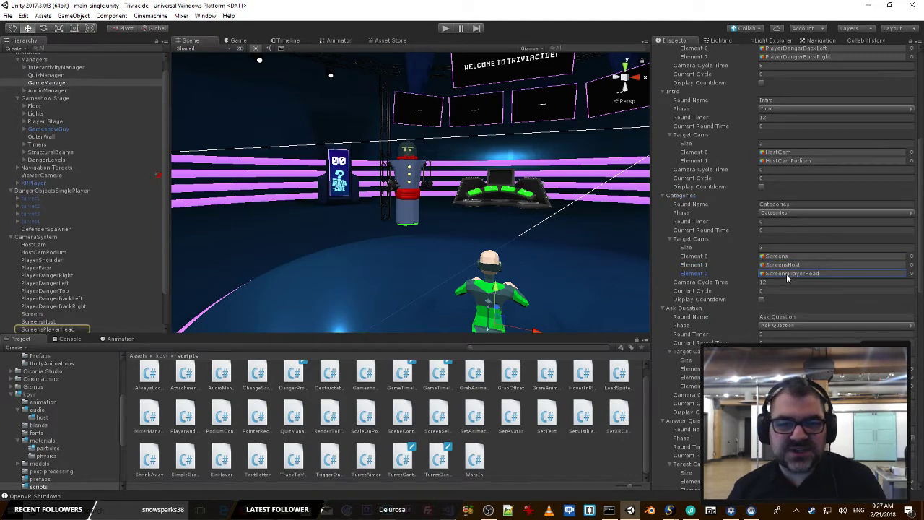
{"action": "left_click", "coordinate": [65, 329]}
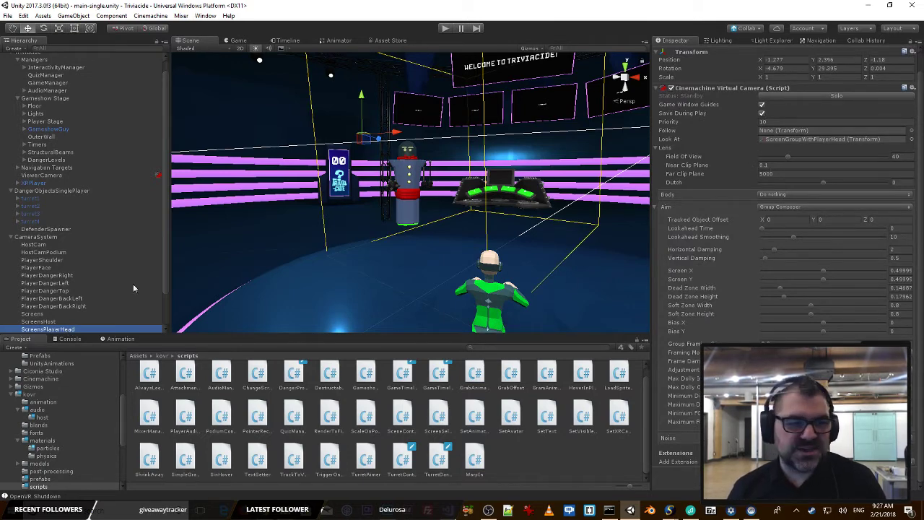
{"action": "scroll", "coordinate": [53, 271], "scroll_direction": "down", "scroll_amount": 2}
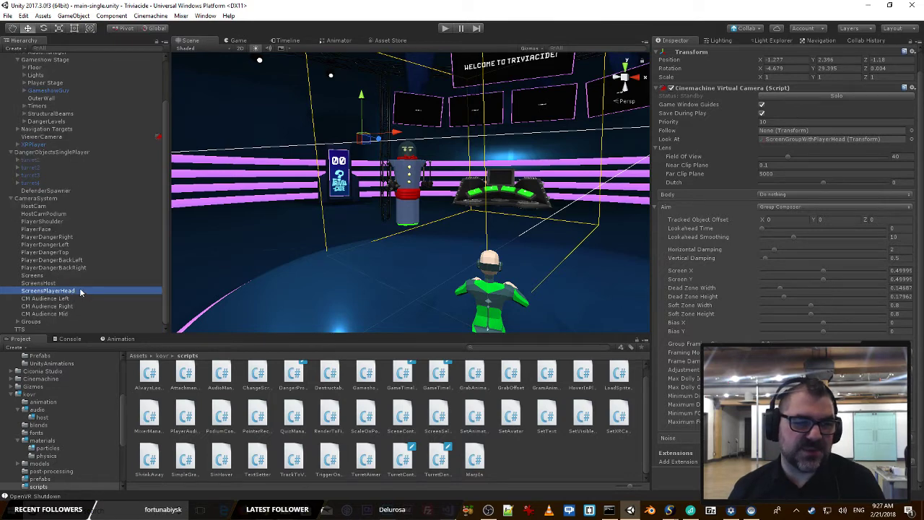
{"action": "scroll", "coordinate": [20, 322], "scroll_direction": "down", "scroll_amount": 1}
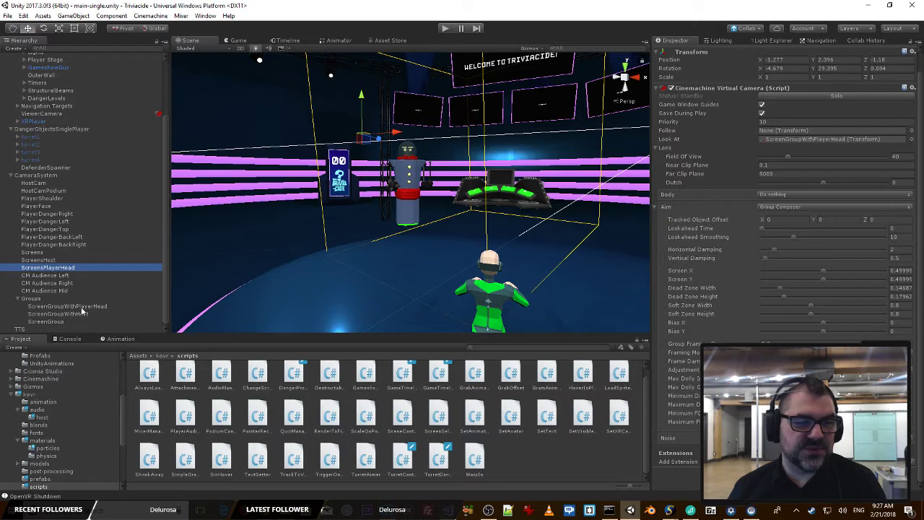
{"action": "left_click", "coordinate": [80, 306]}
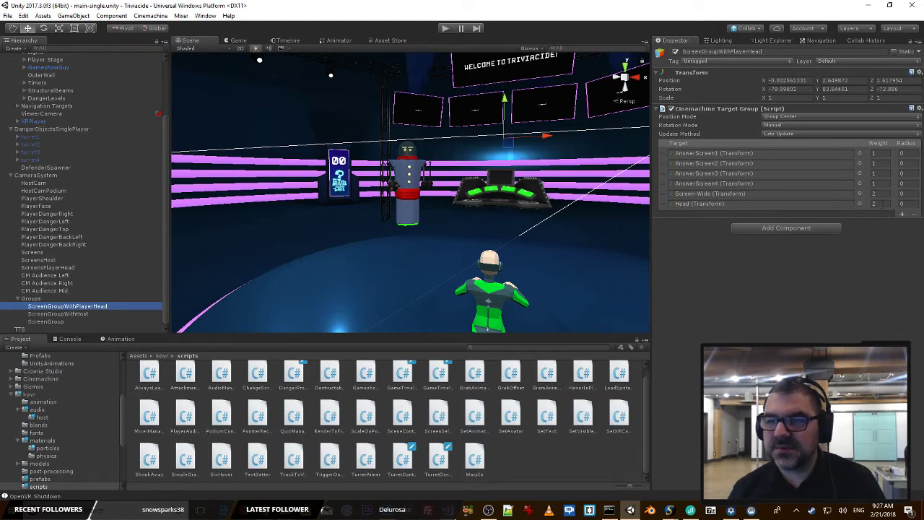
{"action": "left_click", "coordinate": [881, 204]}
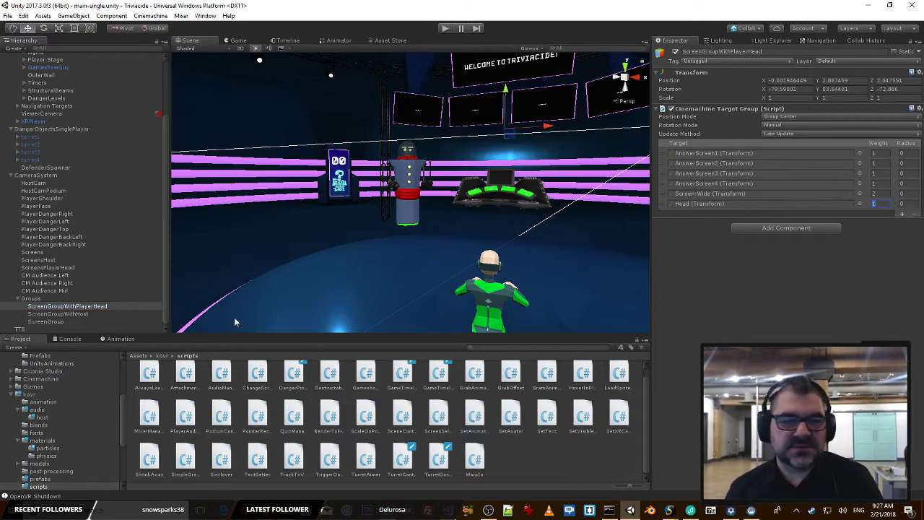
Step: Set the ScreensPlayerHead virtual camera's Field Of View to 50
{"action": "left_click", "coordinate": [53, 268]}
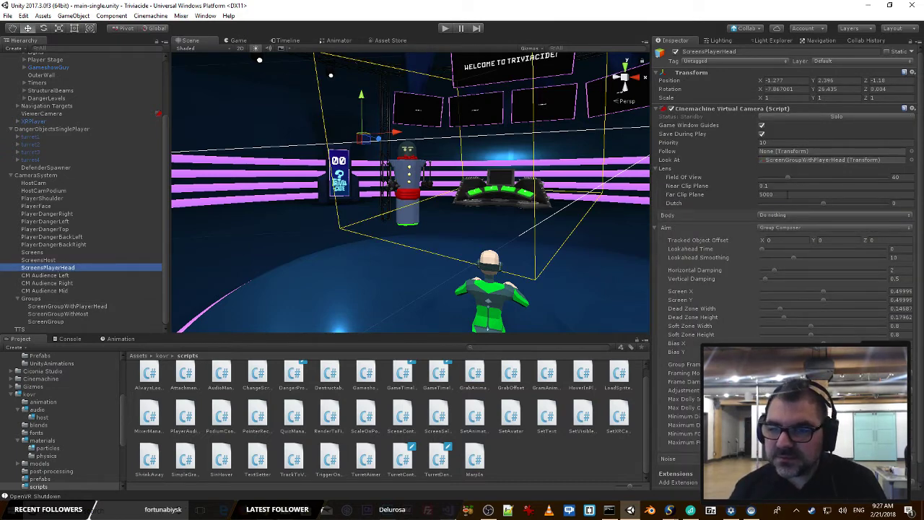
{"action": "scroll", "coordinate": [815, 245], "scroll_direction": "down", "scroll_amount": 1}
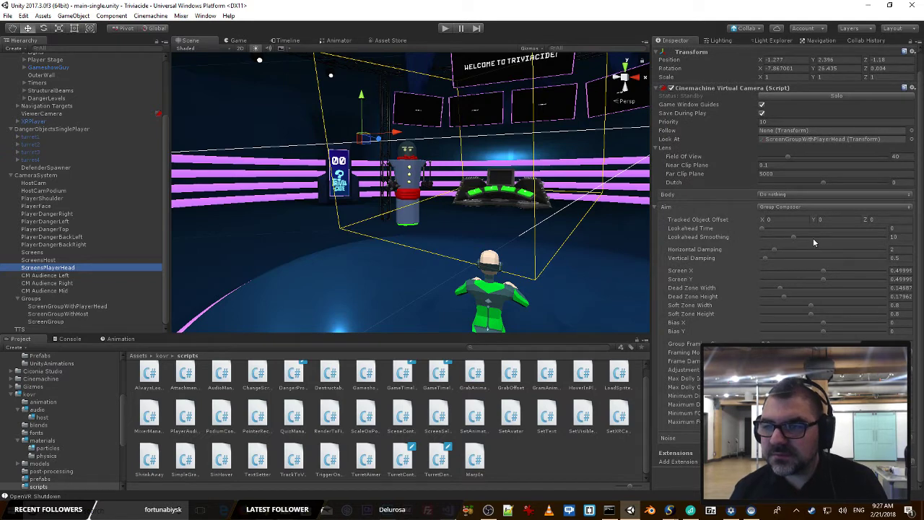
{"action": "left_click", "coordinate": [895, 156]}
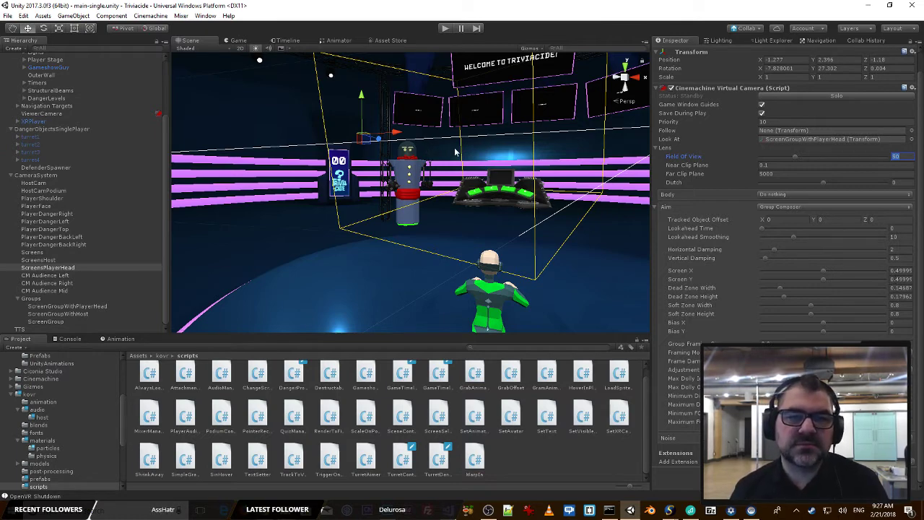
Step: Play-test the game into a question round to check the camera framing, pause it, and stop the play test
{"action": "left_click", "coordinate": [445, 29]}
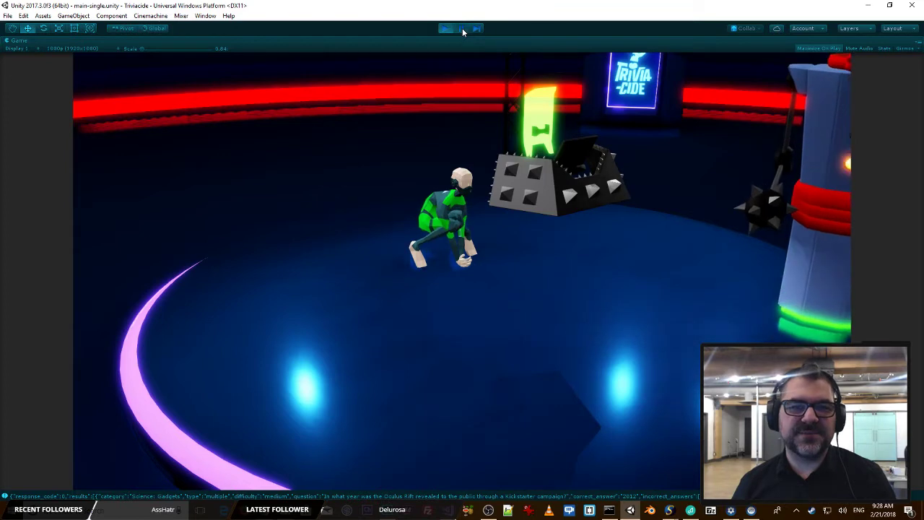
{"action": "left_click", "coordinate": [462, 28]}
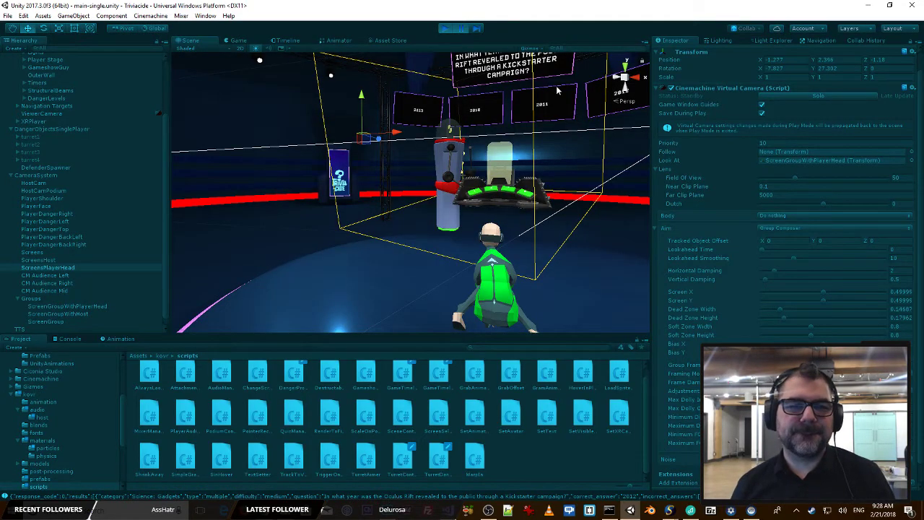
{"action": "left_click", "coordinate": [445, 28]}
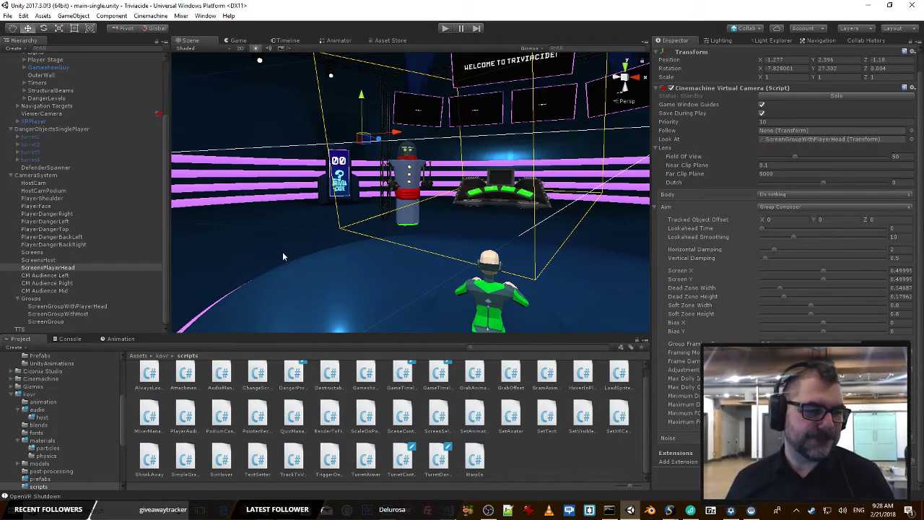
Step: Set the weights of AnswerScreen4 and AnswerScreen1 to 3 in ScreenGroupWithHost, the target group of the ScreensHost camera
{"action": "left_click", "coordinate": [36, 261]}
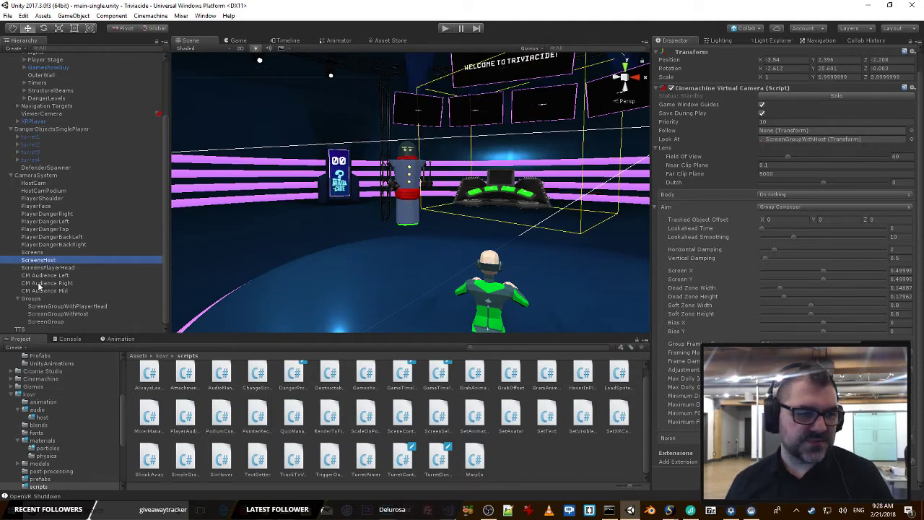
{"action": "left_click", "coordinate": [76, 314]}
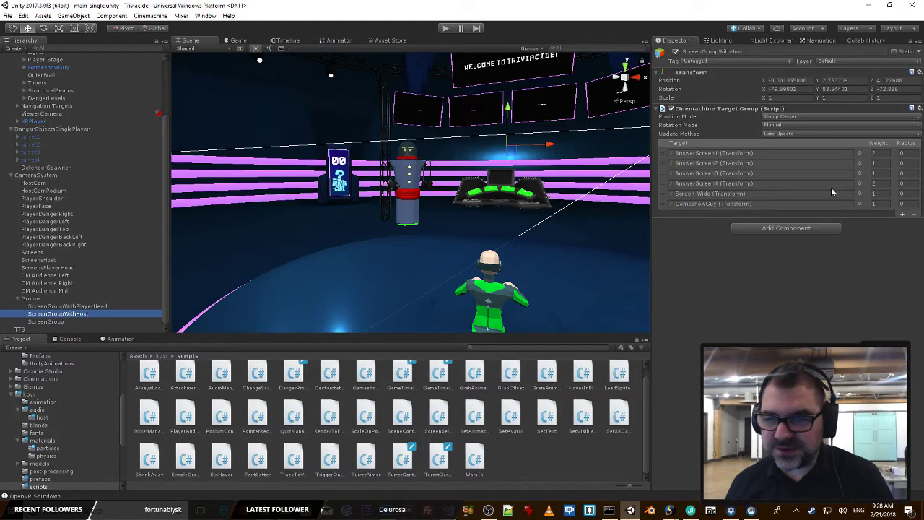
{"action": "left_click", "coordinate": [779, 184]}
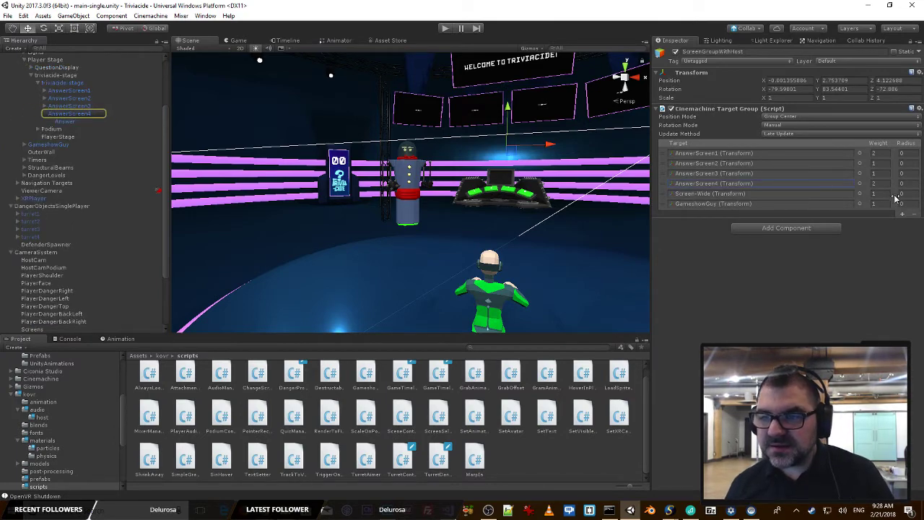
{"action": "left_click", "coordinate": [876, 184]}
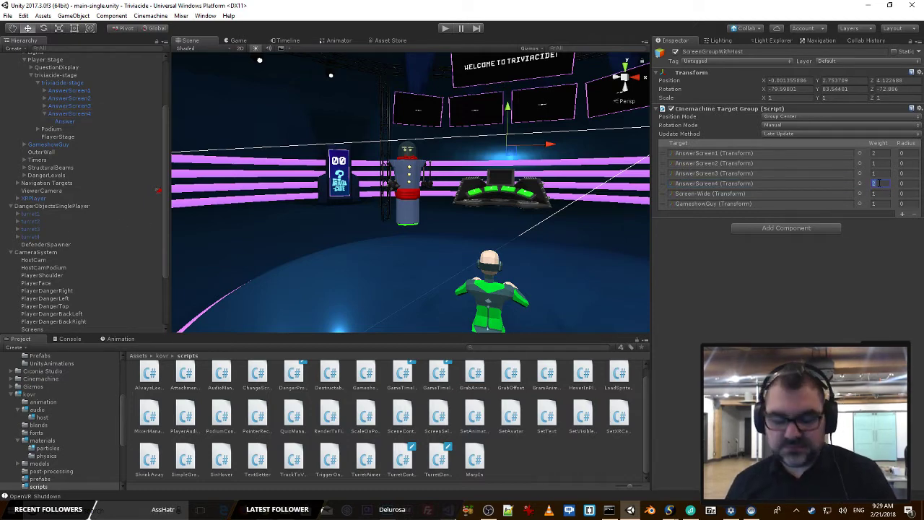
{"action": "type", "text": "3"}
{"action": "left_click", "coordinate": [876, 153]}
{"action": "type", "text": "3"}
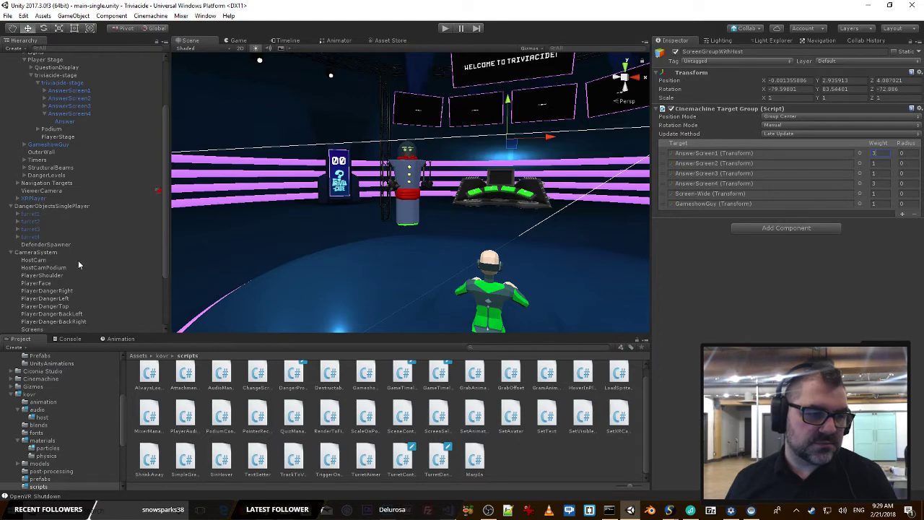
Step: Set the Screen-Wide target's weight to 4 in ScreenGroupWithPlayerHead
{"action": "scroll", "coordinate": [78, 260], "scroll_direction": "down", "scroll_amount": 3}
{"action": "left_click", "coordinate": [89, 306]}
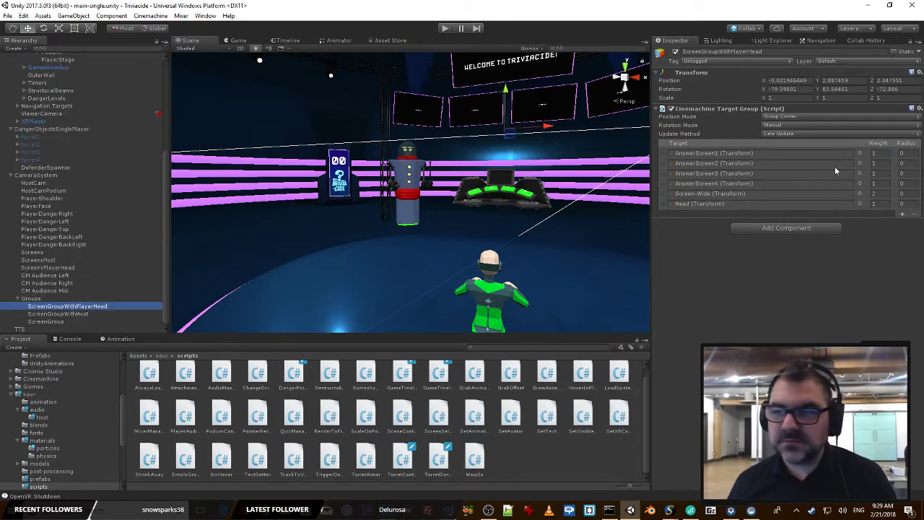
{"action": "left_click", "coordinate": [884, 193]}
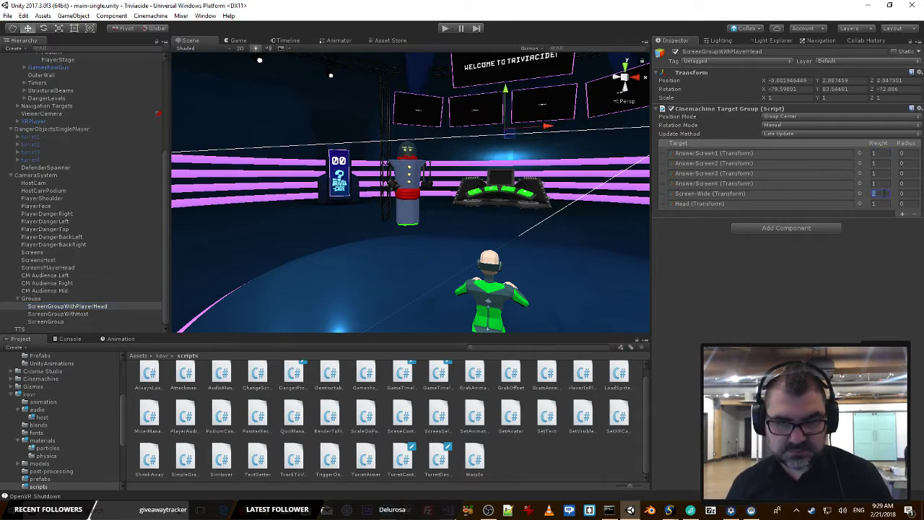
{"action": "type", "text": "4"}
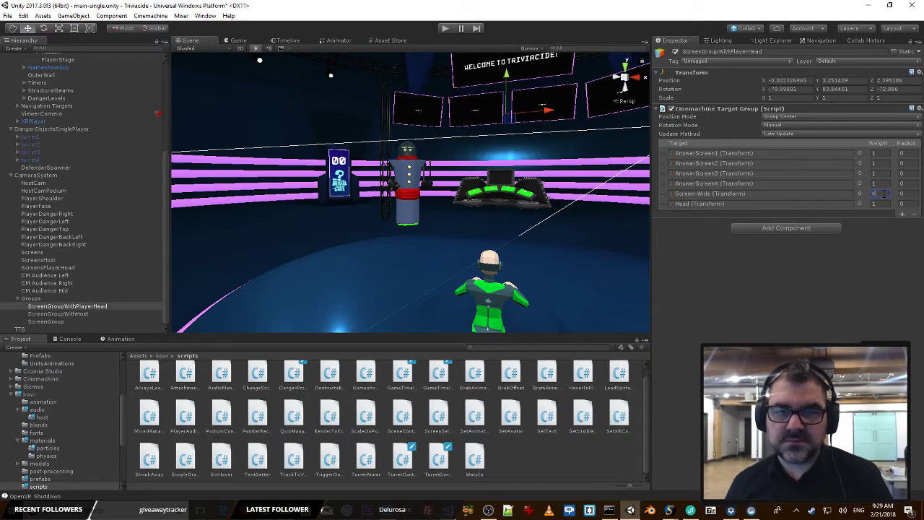
{"action": "left_click_drag", "start_coordinate": [884, 194], "coordinate": [812, 192]}
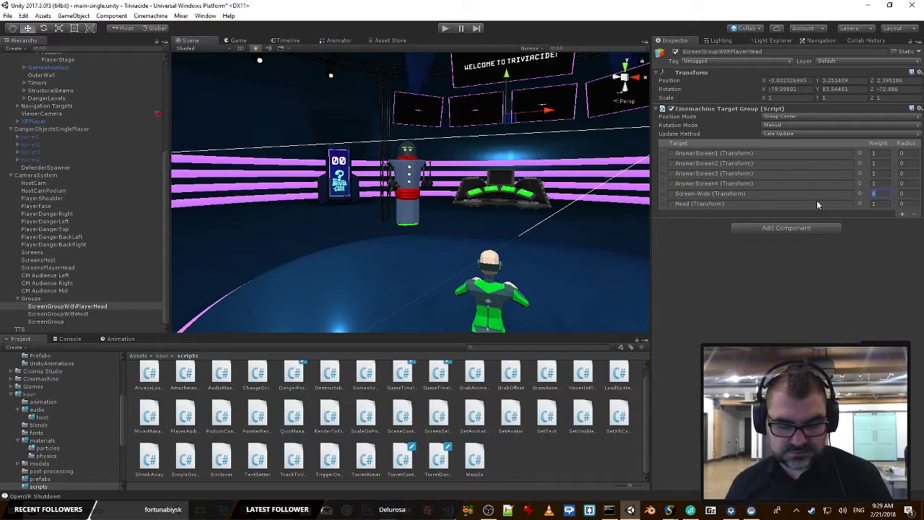
Step: Set the Screen-Wide target's weight to 3 in ScreenGroup
{"action": "left_click", "coordinate": [46, 322]}
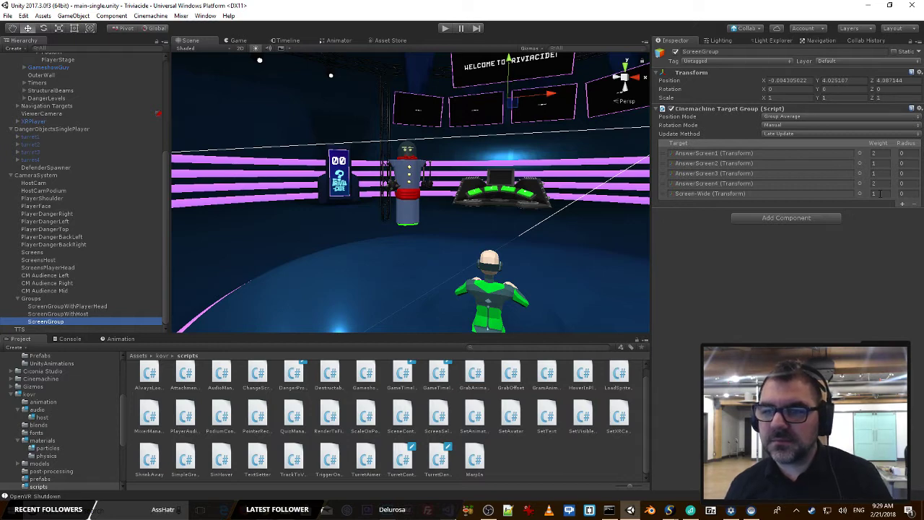
{"action": "left_click", "coordinate": [880, 193]}
{"action": "type", "text": "3"}
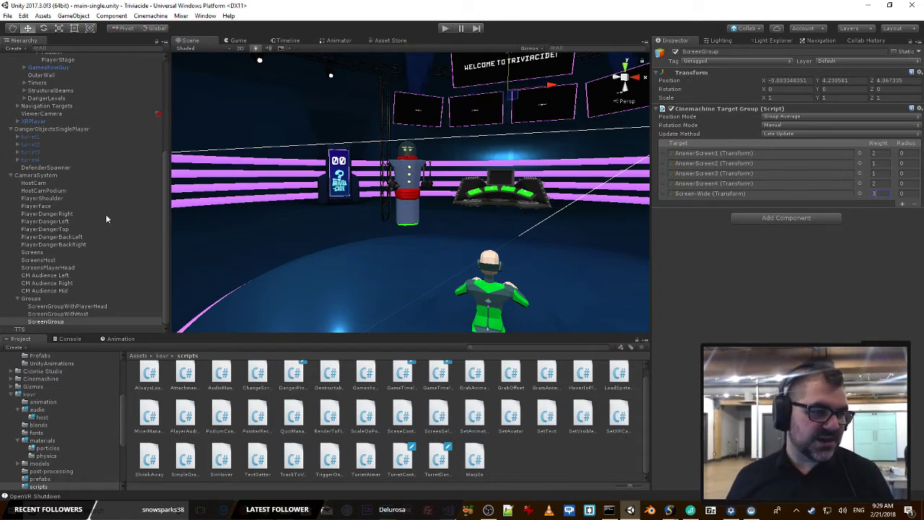
Step: Reduce the Target Cams size of the GameManager's Answer Question phase to 3
{"action": "scroll", "coordinate": [34, 159], "scroll_direction": "up", "scroll_amount": 6}
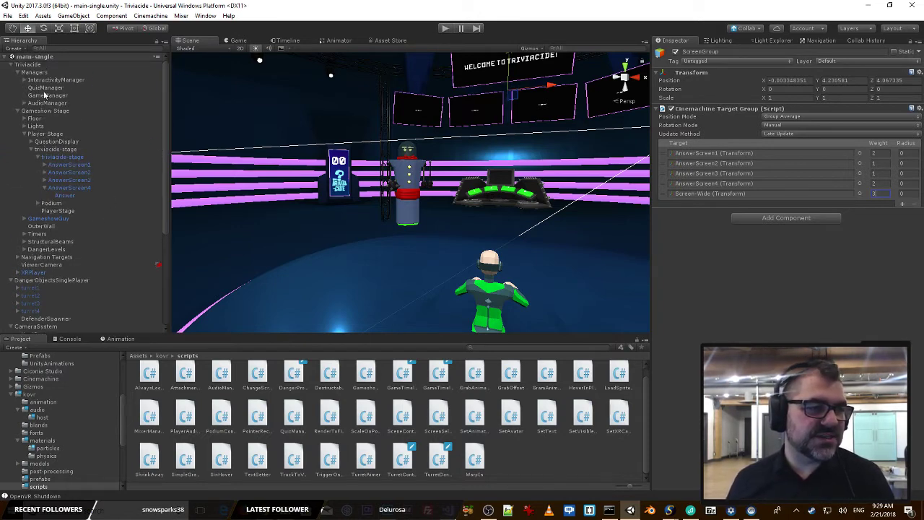
{"action": "left_click", "coordinate": [47, 95]}
{"action": "scroll", "coordinate": [809, 302], "scroll_direction": "down", "scroll_amount": 6}
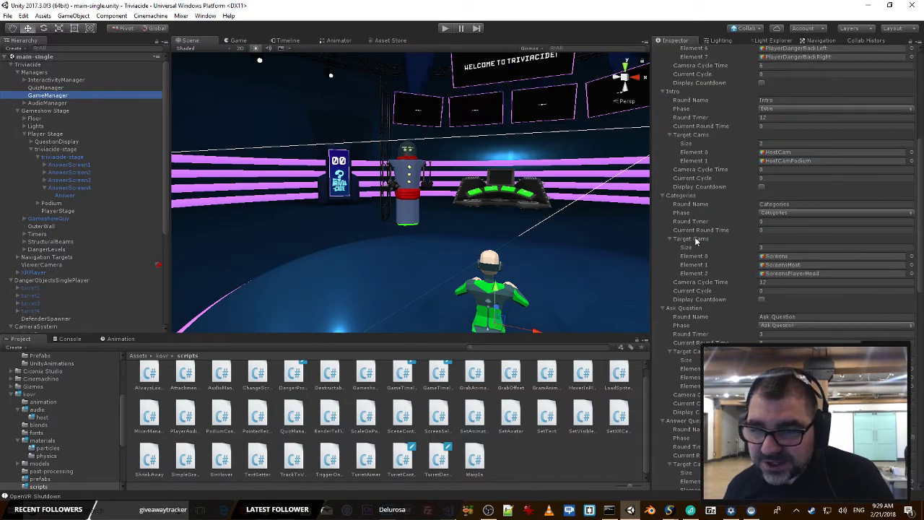
{"action": "scroll", "coordinate": [697, 267], "scroll_direction": "down", "scroll_amount": 1}
{"action": "scroll", "coordinate": [794, 334], "scroll_direction": "down", "scroll_amount": 2}
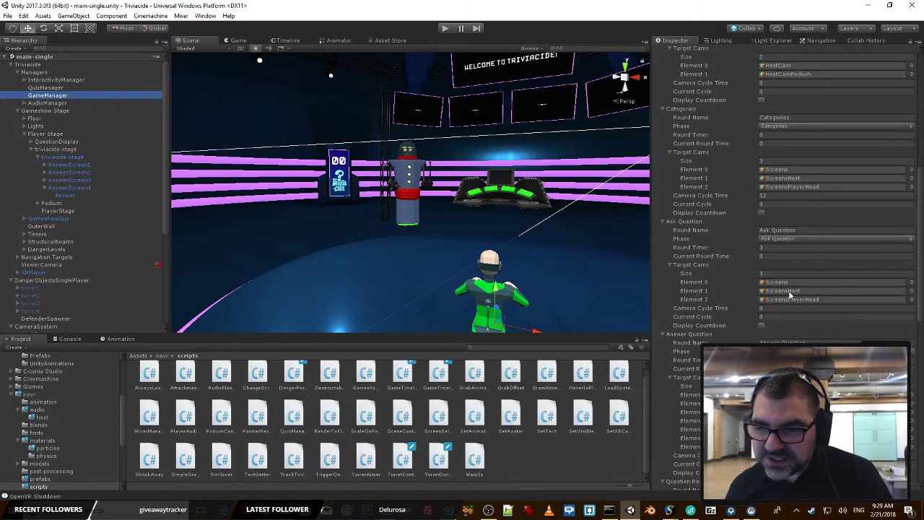
{"action": "scroll", "coordinate": [781, 311], "scroll_direction": "down", "scroll_amount": 2}
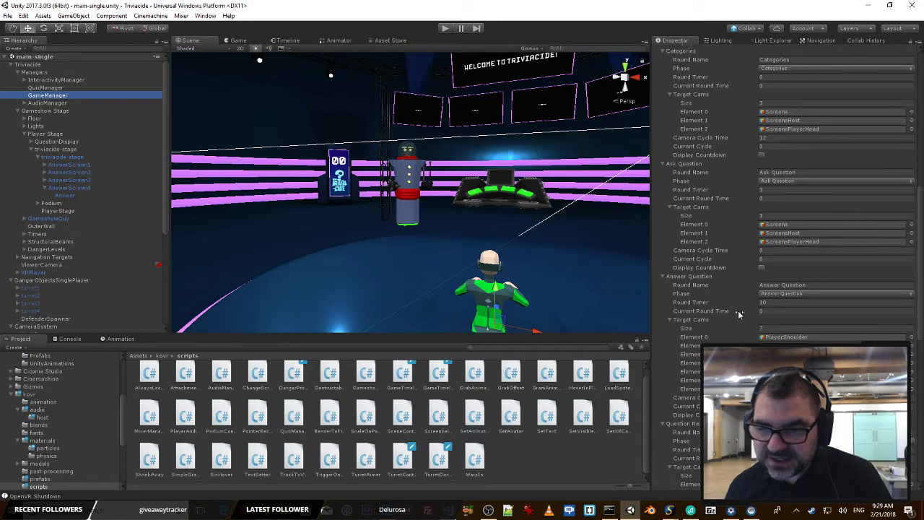
{"action": "scroll", "coordinate": [790, 287], "scroll_direction": "down", "scroll_amount": 2}
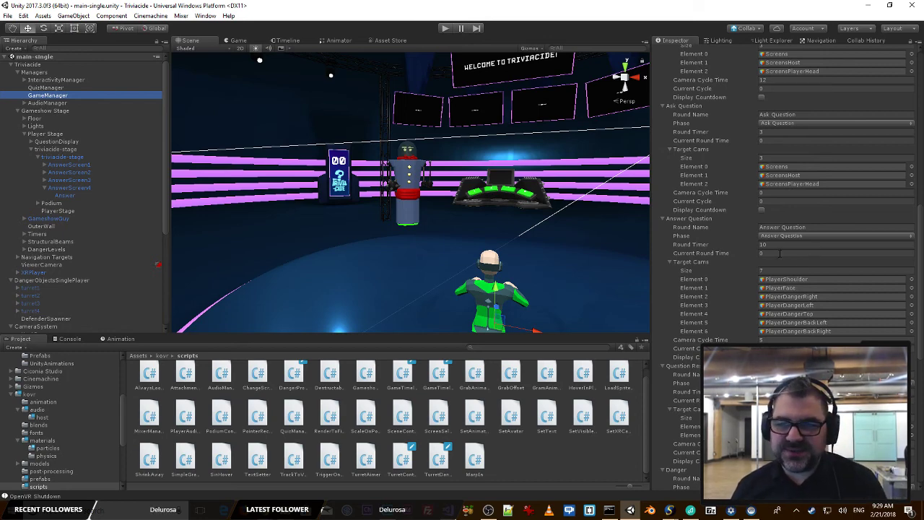
{"action": "left_click", "coordinate": [787, 271]}
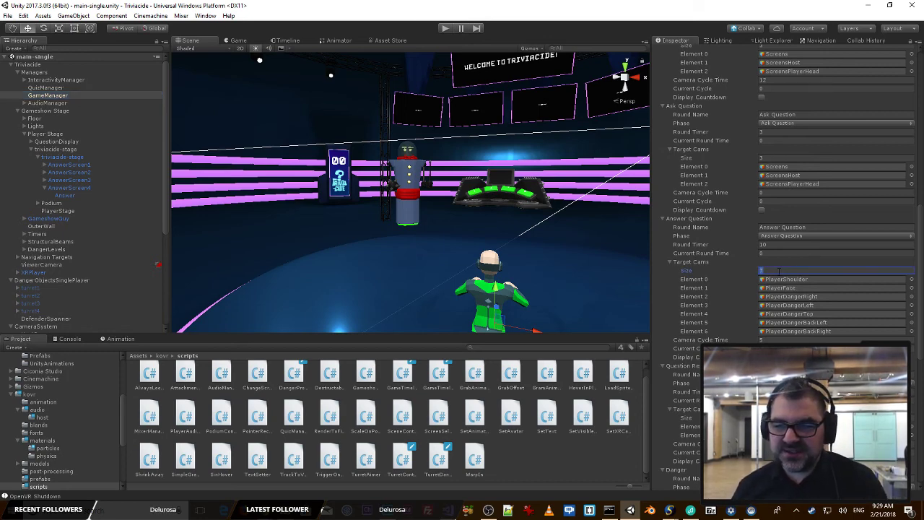
{"action": "type", "text": "3"}
{"action": "key", "text": "Return"}
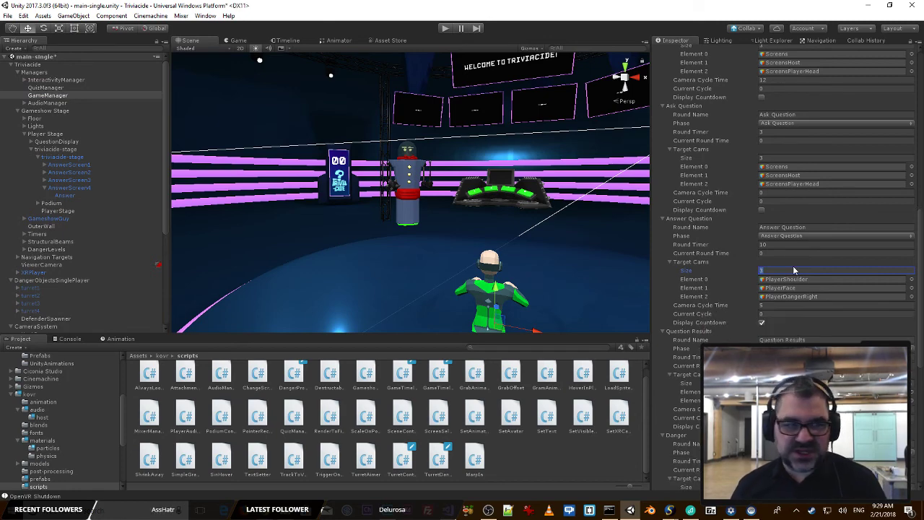
Step: Assign Screens, ScreensHost and ScreensPlayerHead as Elements 0, 1 and 2 of the Answer Question phase's target cameras
{"action": "scroll", "coordinate": [74, 287], "scroll_direction": "down", "scroll_amount": 6}
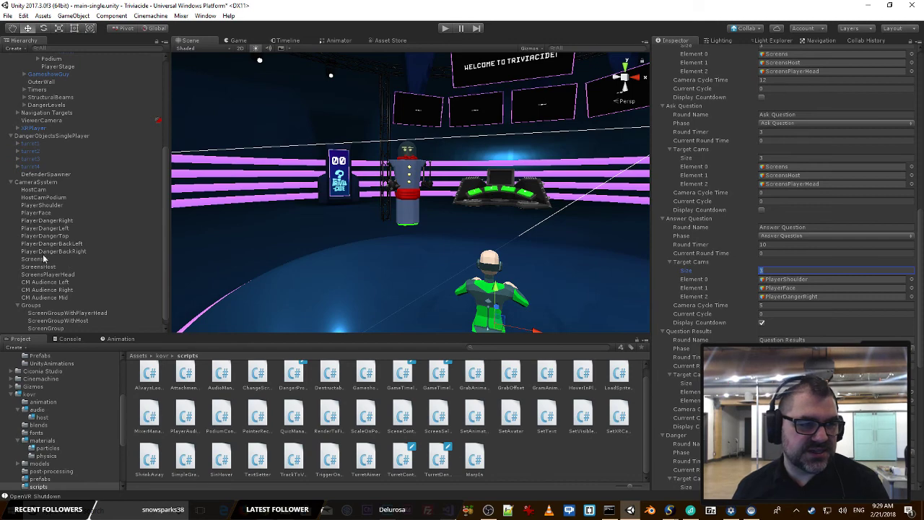
{"action": "left_click_drag", "start_coordinate": [45, 260], "coordinate": [764, 280]}
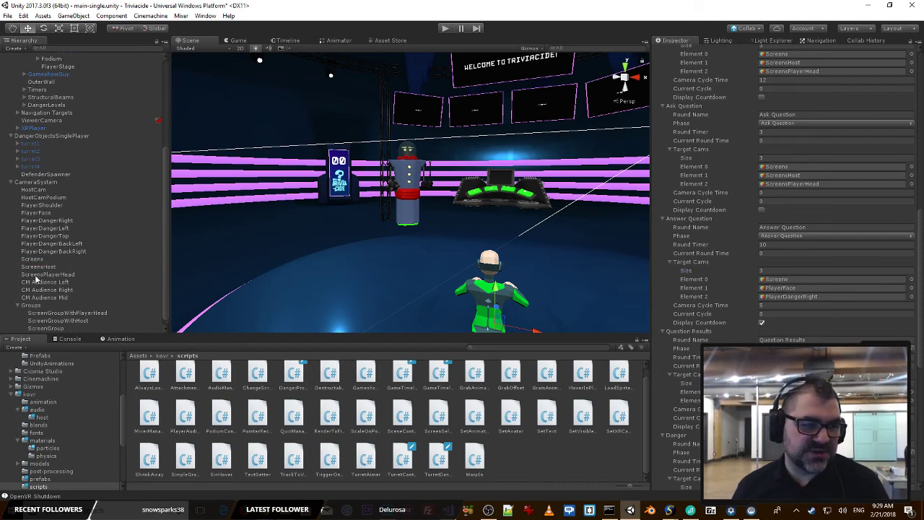
{"action": "left_click_drag", "start_coordinate": [44, 266], "coordinate": [772, 289]}
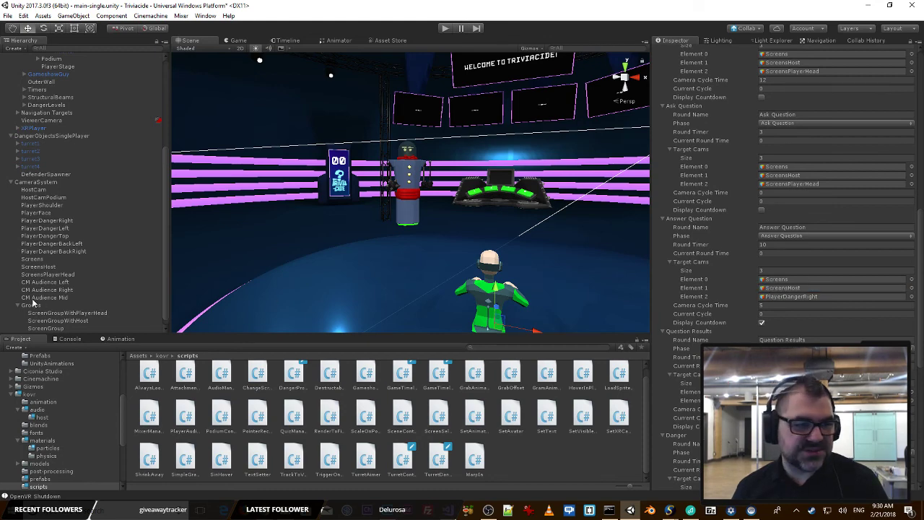
{"action": "scroll", "coordinate": [86, 296], "scroll_direction": "down", "scroll_amount": 1}
{"action": "left_click_drag", "start_coordinate": [50, 268], "coordinate": [813, 296]}
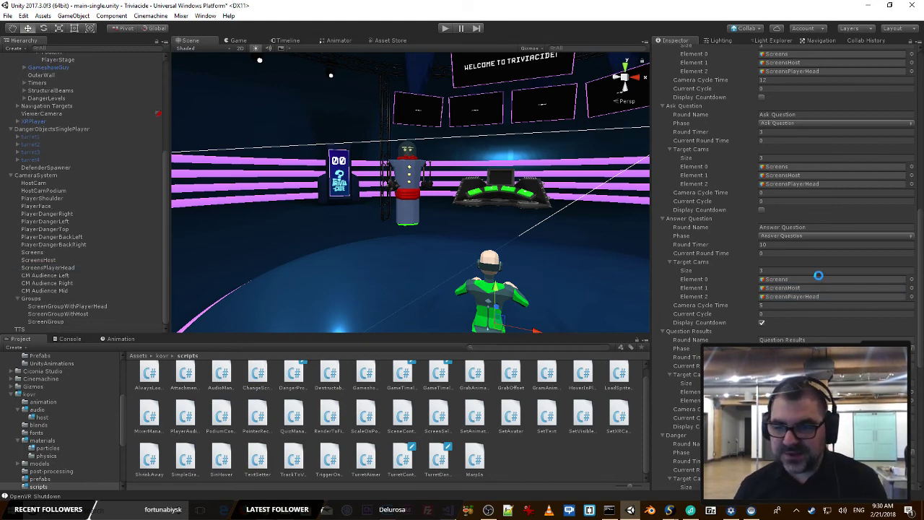
{"action": "scroll", "coordinate": [819, 279], "scroll_direction": "down", "scroll_amount": 2}
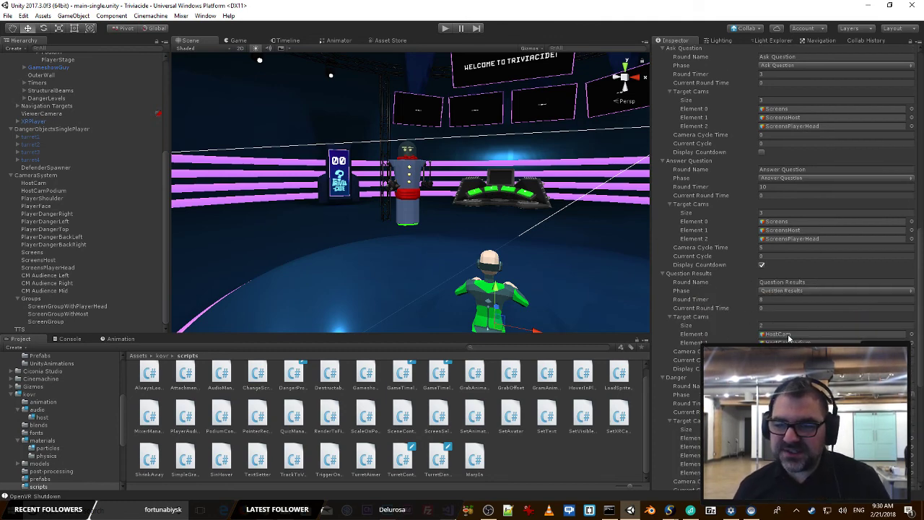
Step: Increase the Target Cams size of the Question Results phase to 3
{"action": "scroll", "coordinate": [722, 272], "scroll_direction": "down", "scroll_amount": 1}
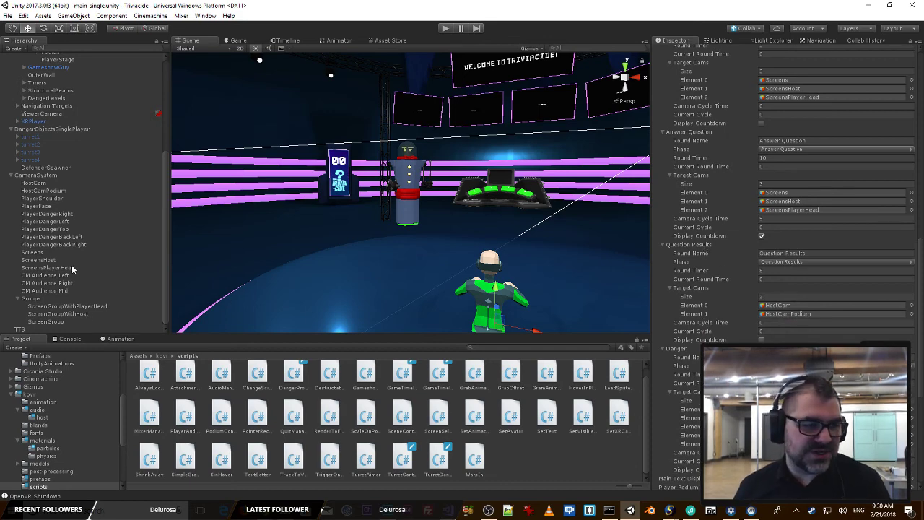
{"action": "left_click", "coordinate": [776, 296]}
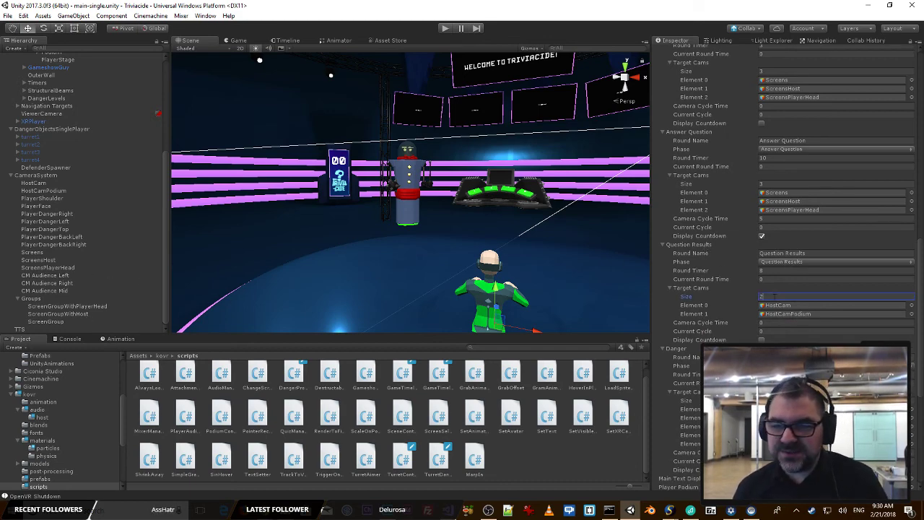
{"action": "type", "text": "3"}
{"action": "key", "text": "Return"}
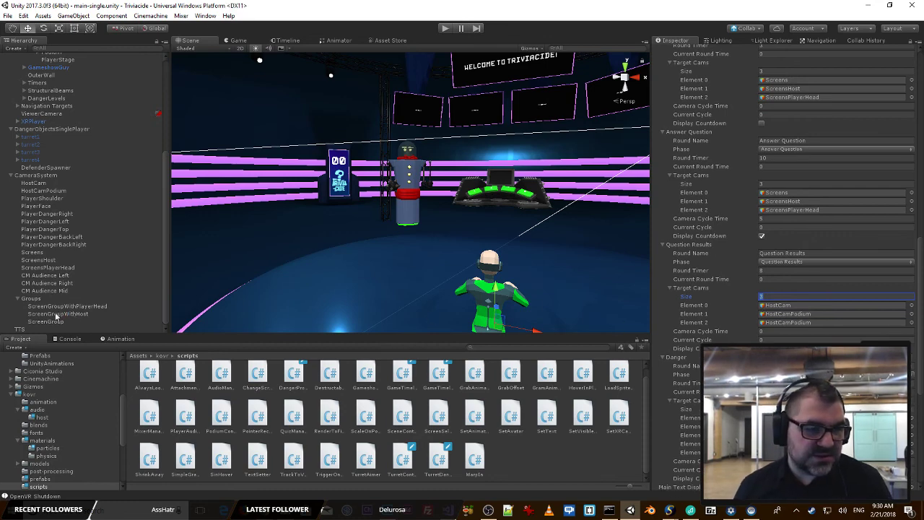
Step: Assign Screens, ScreensHost and ScreensPlayerHead as Elements 0, 1 and 2 of the Question Results phase's target cameras
{"action": "left_click_drag", "start_coordinate": [50, 321], "coordinate": [788, 307]}
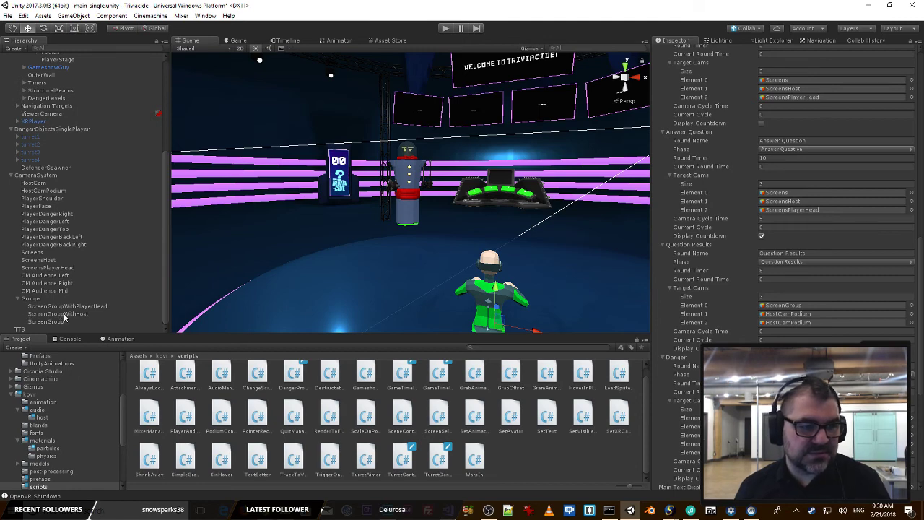
{"action": "left_click_drag", "start_coordinate": [42, 252], "coordinate": [744, 309]}
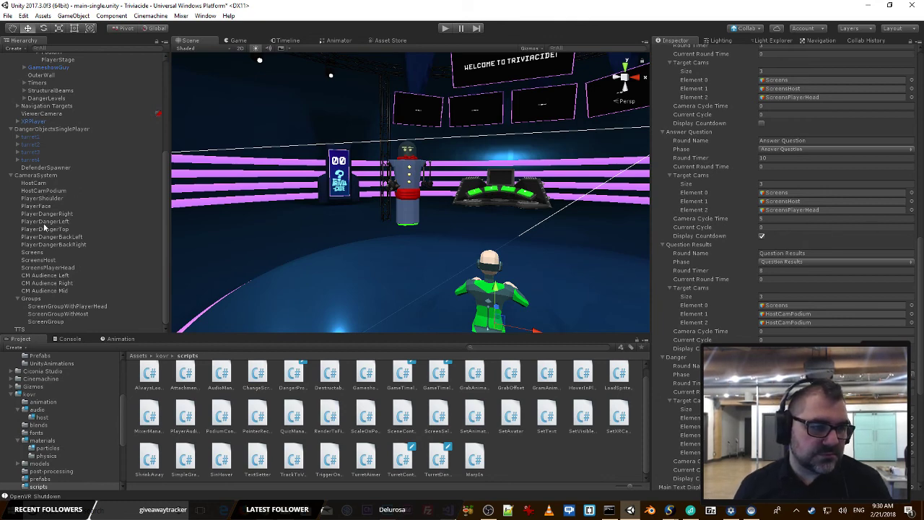
{"action": "left_click_drag", "start_coordinate": [42, 260], "coordinate": [780, 315]}
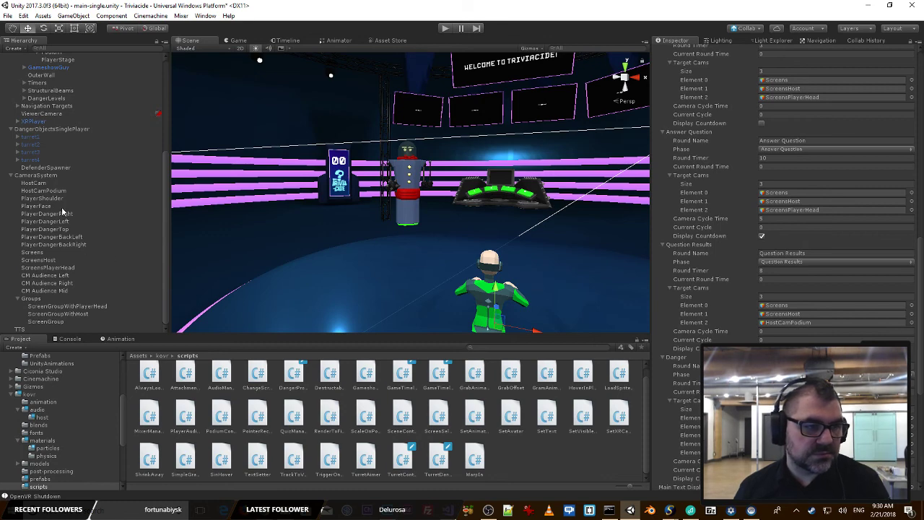
{"action": "left_click_drag", "start_coordinate": [53, 266], "coordinate": [789, 322]}
{"action": "scroll", "coordinate": [797, 317], "scroll_direction": "down", "scroll_amount": 3}
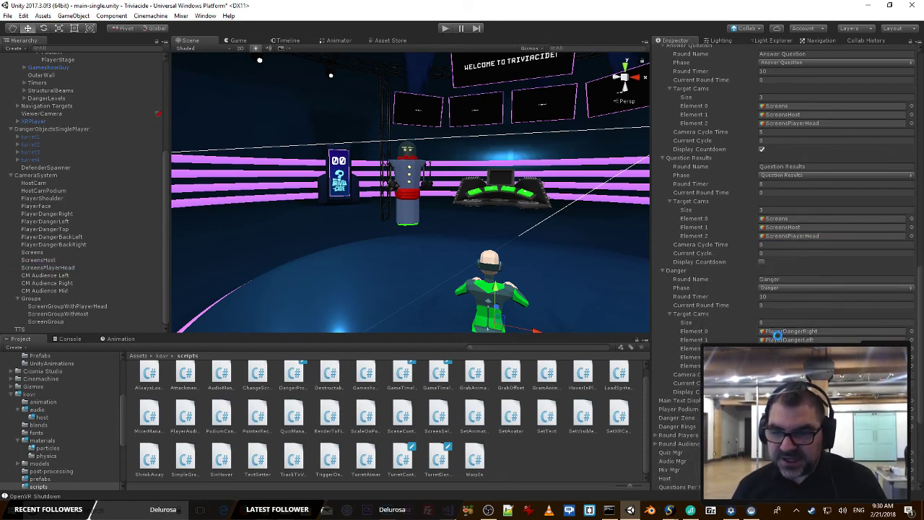
{"action": "scroll", "coordinate": [788, 260], "scroll_direction": "down", "scroll_amount": 3}
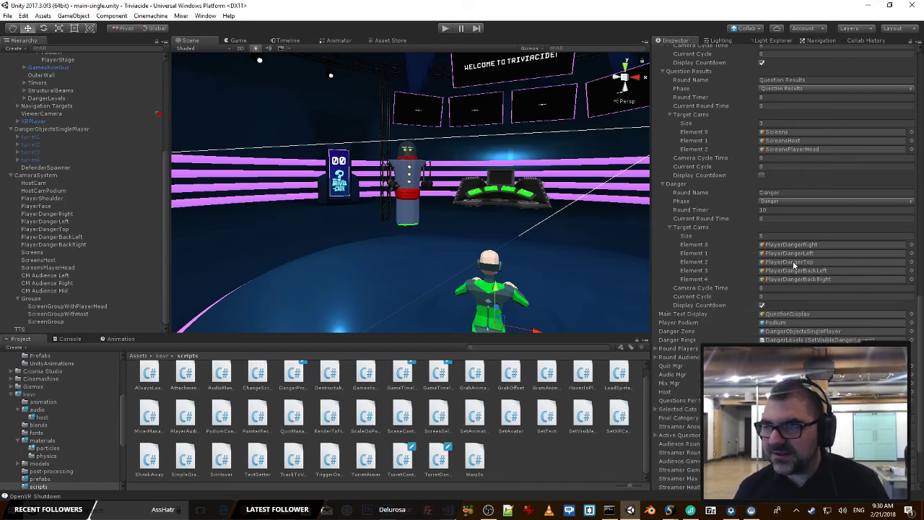
Step: Play-test the game by choosing the General Knowledge category and answering Omega, watch the camera cuts through the danger round, and stop
{"action": "left_click", "coordinate": [445, 29]}
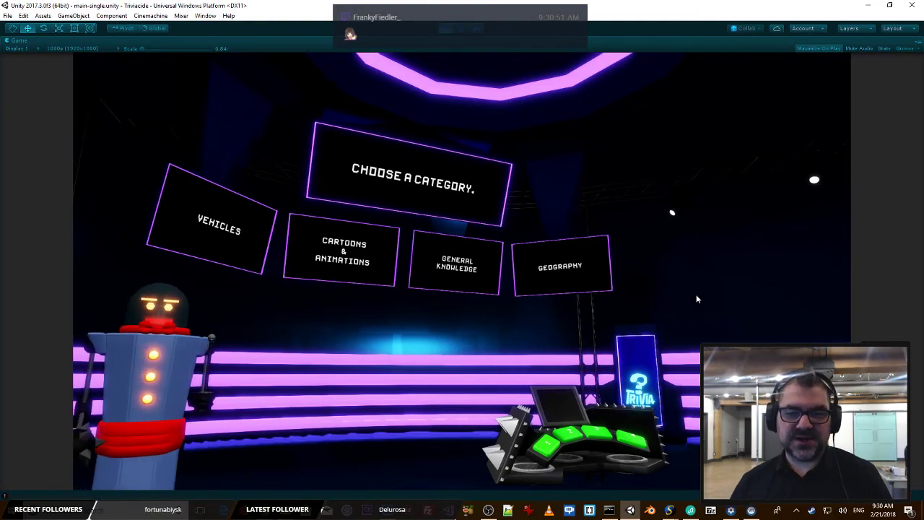
{"action": "key", "text": "3"}
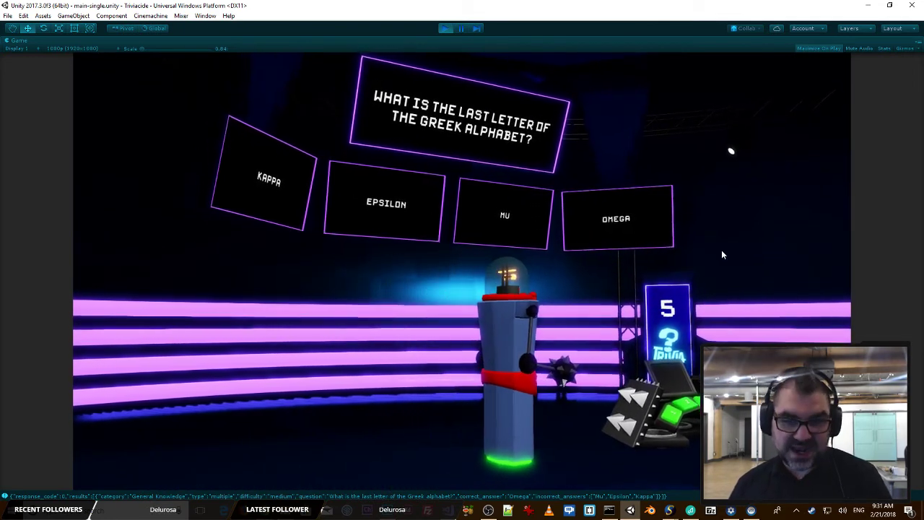
{"action": "key", "text": "4"}
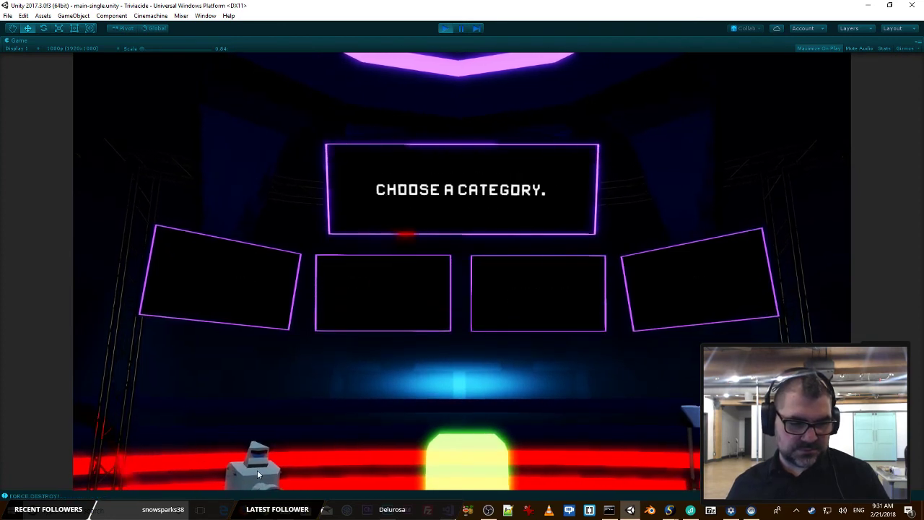
{"action": "left_click", "coordinate": [446, 28]}
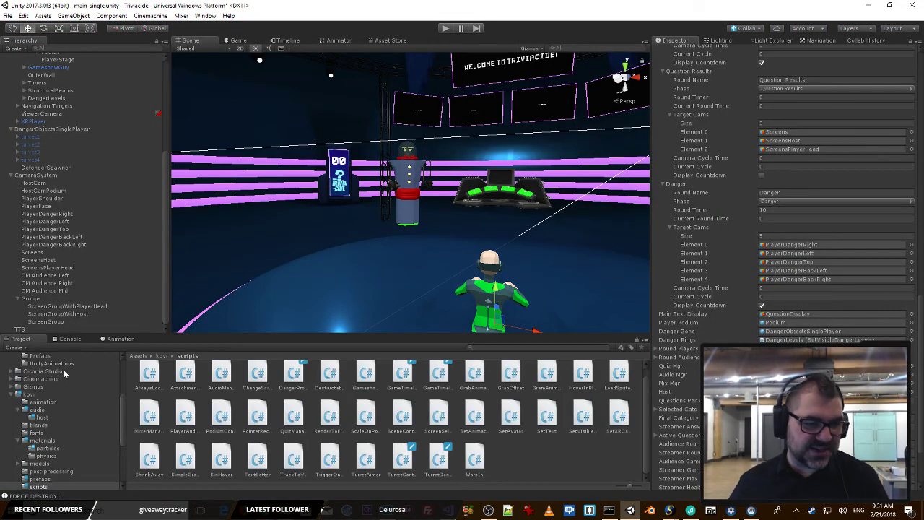
Step: Check the Console log for messages from the play test
{"action": "left_click", "coordinate": [70, 338]}
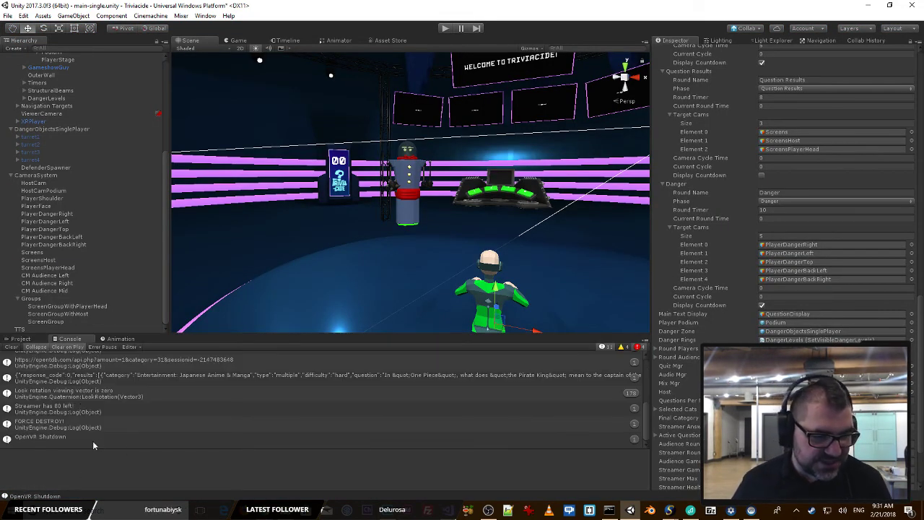
{"action": "scroll", "coordinate": [96, 432], "scroll_direction": "up", "scroll_amount": 3}
{"action": "scroll", "coordinate": [149, 408], "scroll_direction": "down", "scroll_amount": 3}
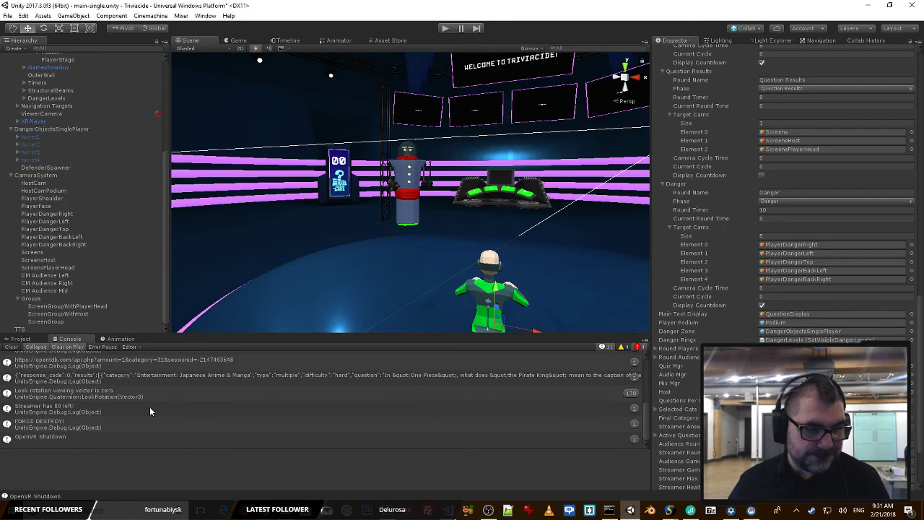
Step: Switch to Visual Studio and examine the Deactivate() call in TurretController's Fire method along with the Activate and Deactivate methods
{"action": "key", "text": "alt+Tab"}
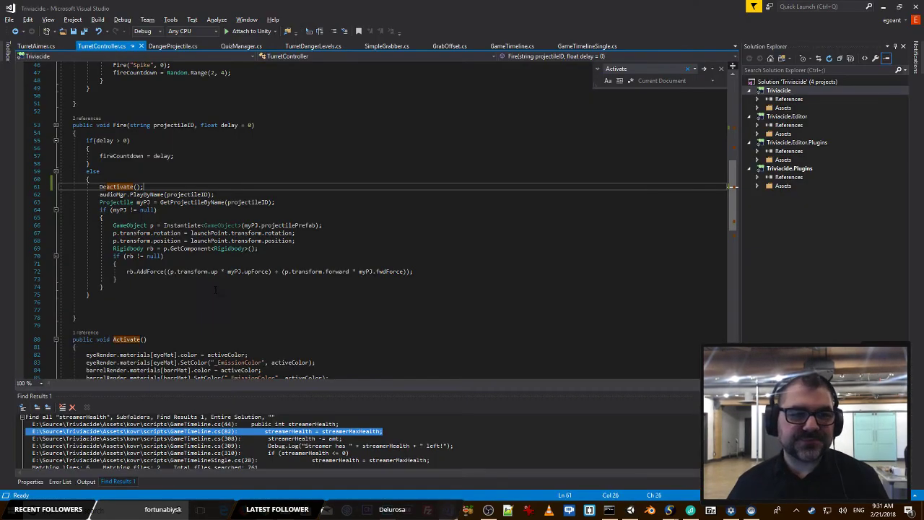
{"action": "left_click", "coordinate": [285, 142]}
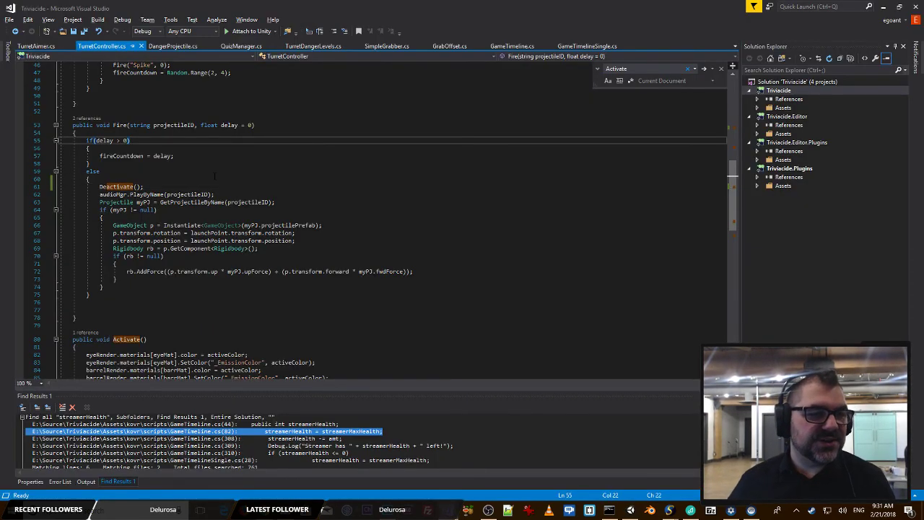
{"action": "scroll", "coordinate": [214, 175], "scroll_direction": "down", "scroll_amount": 3}
{"action": "left_click", "coordinate": [135, 163]}
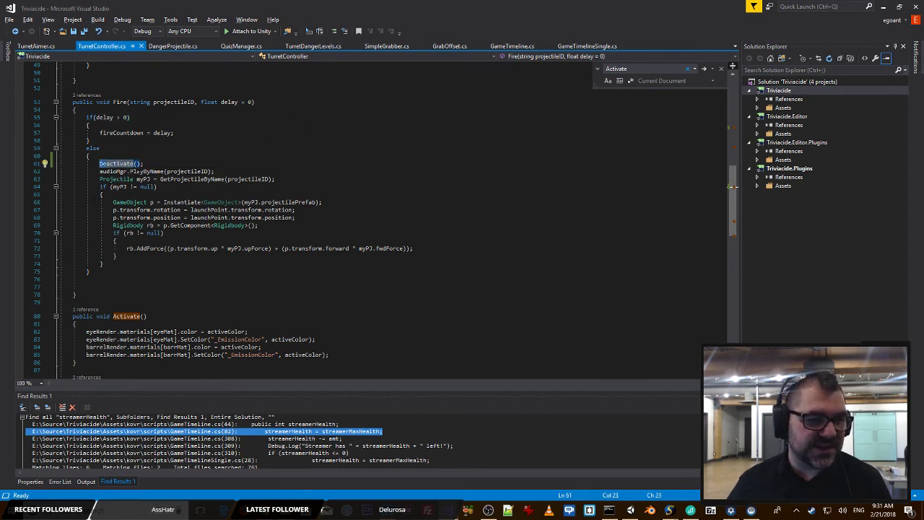
{"action": "scroll", "coordinate": [257, 168], "scroll_direction": "down", "scroll_amount": 6}
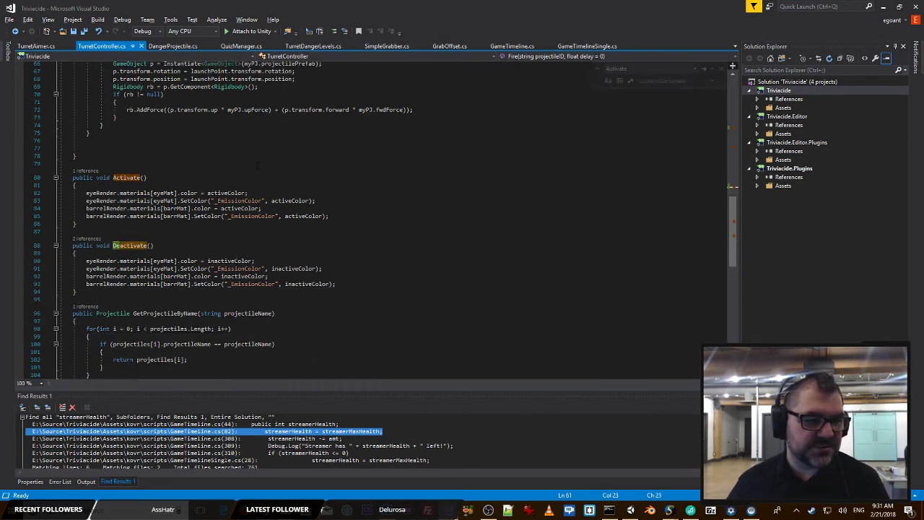
{"action": "key", "text": "ctrl+s"}
Step: Move the Activate() call in Update below warningPlayed = true, remove the leftover blank line, and save TurretController.cs
{"action": "scroll", "coordinate": [323, 169], "scroll_direction": "up", "scroll_amount": 13}
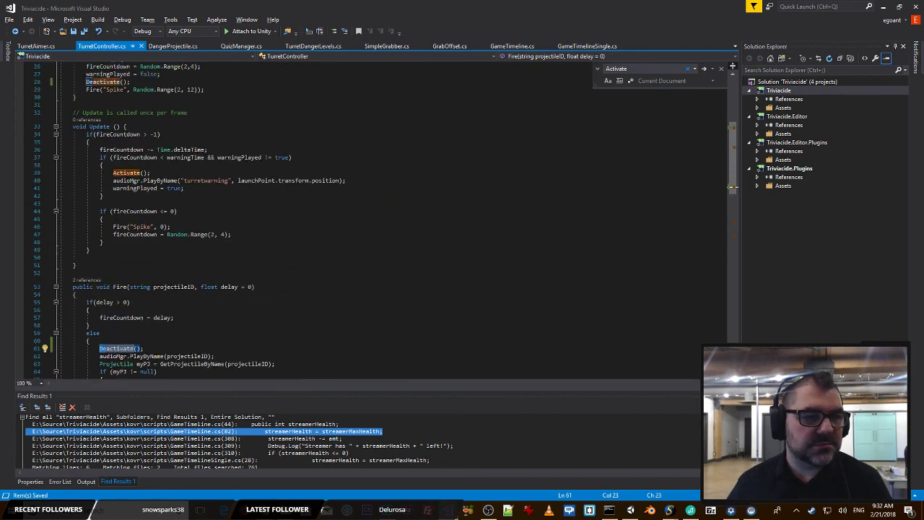
{"action": "left_click_drag", "start_coordinate": [152, 172], "coordinate": [115, 174]}
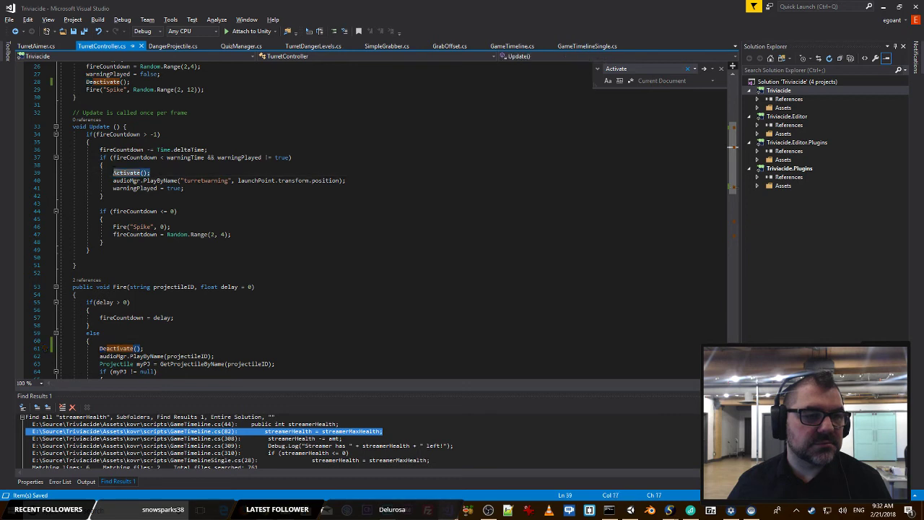
{"action": "key", "text": "ctrl+x"}
{"action": "left_click", "coordinate": [267, 181]}
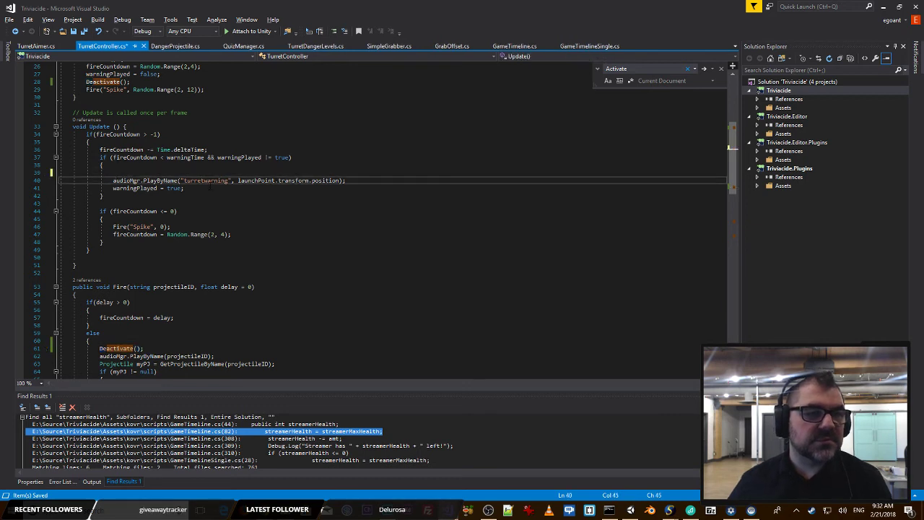
{"action": "key", "text": "Down"}
{"action": "key", "text": "Return"}
{"action": "key", "text": "ctrl+v"}
{"action": "key", "text": "Up"}
{"action": "key", "text": "Up"}
{"action": "key", "text": "Up"}
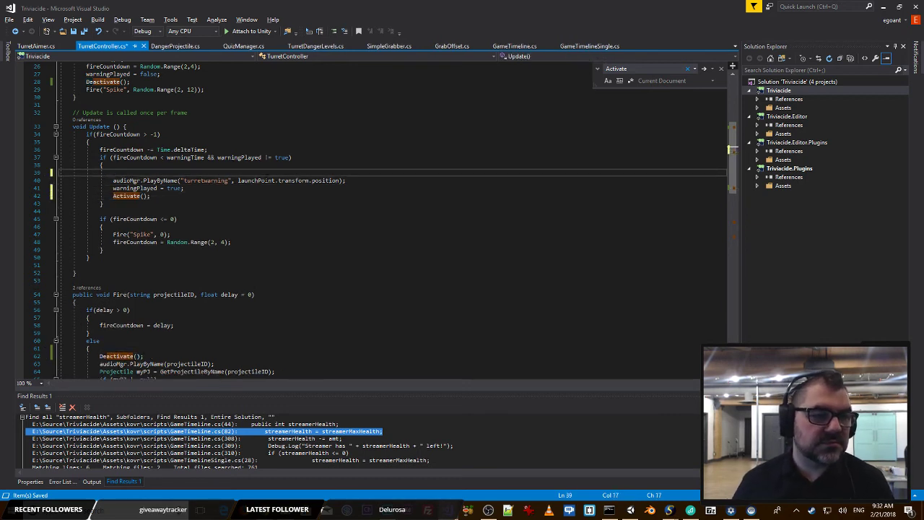
{"action": "key", "text": "BackSpace"}
{"action": "key", "text": "ctrl+s"}
{"action": "left_click", "coordinate": [209, 216]}
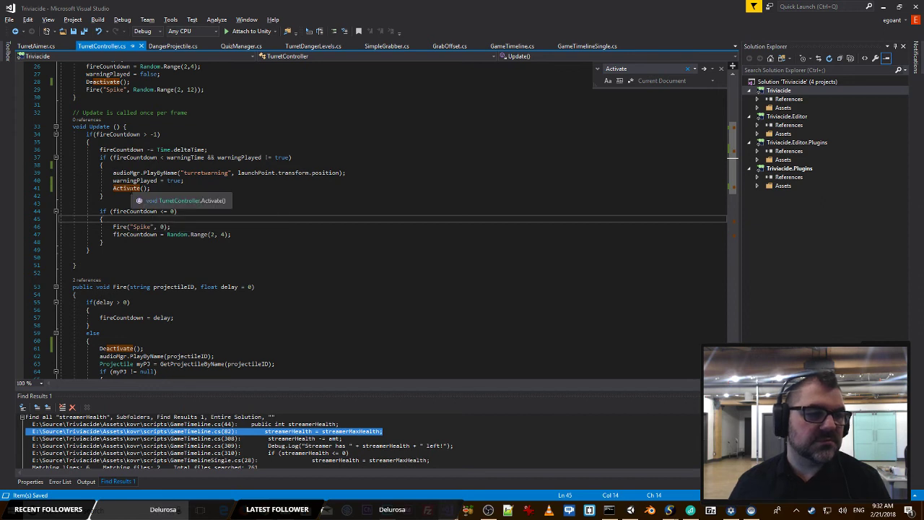
Step: Remove the Deactivate() call and its empty line from the else block of the Fire method, and save the script
{"action": "left_click", "coordinate": [129, 188]}
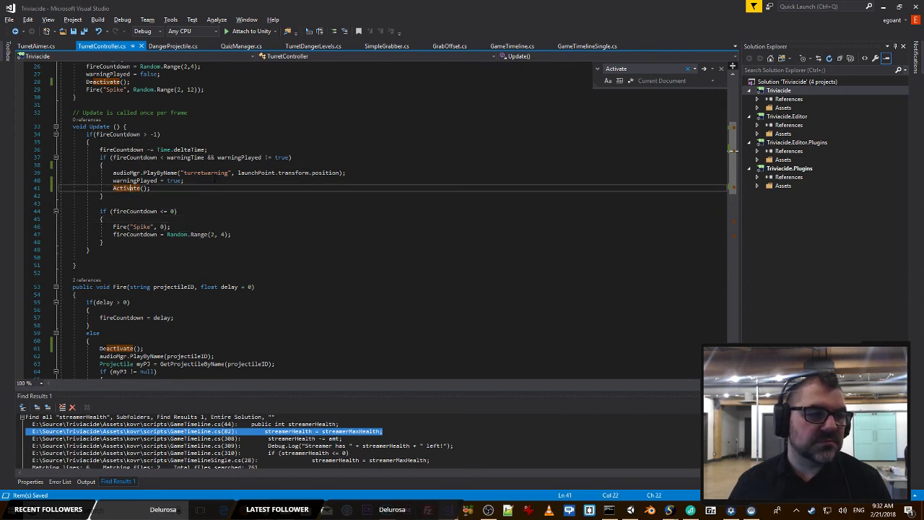
{"action": "scroll", "coordinate": [342, 192], "scroll_direction": "down", "scroll_amount": 5}
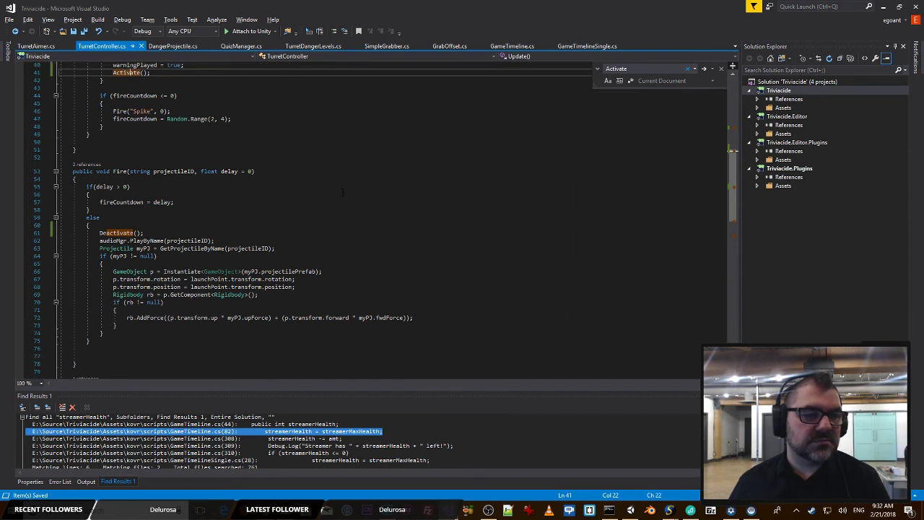
{"action": "left_click_drag", "start_coordinate": [144, 232], "coordinate": [101, 232]}
{"action": "key", "text": "Delete"}
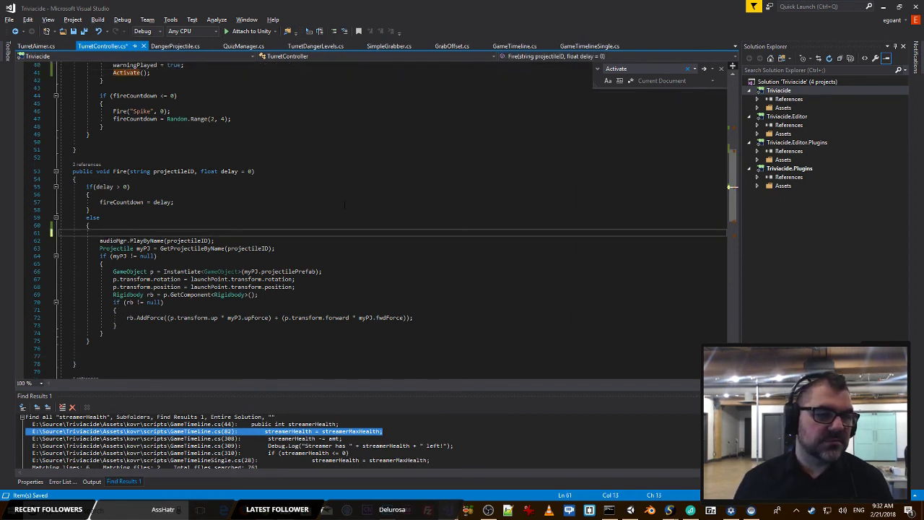
{"action": "key", "text": "BackSpace"}
{"action": "key", "text": "BackSpace"}
{"action": "key", "text": "ctrl+s"}
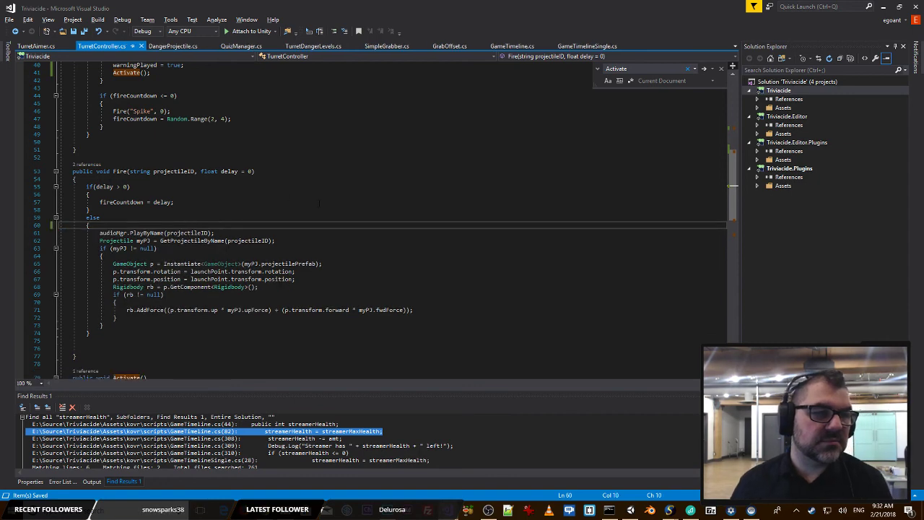
Step: Add a Deactivate(); call after fireCountdown = Random.Range(2, 4) in Update's fireCountdown <= 0 block
{"action": "scroll", "coordinate": [249, 192], "scroll_direction": "up", "scroll_amount": 3}
{"action": "left_click", "coordinate": [246, 188]}
{"action": "key", "text": "Return"}
{"action": "key", "text": "ctrl+v"}
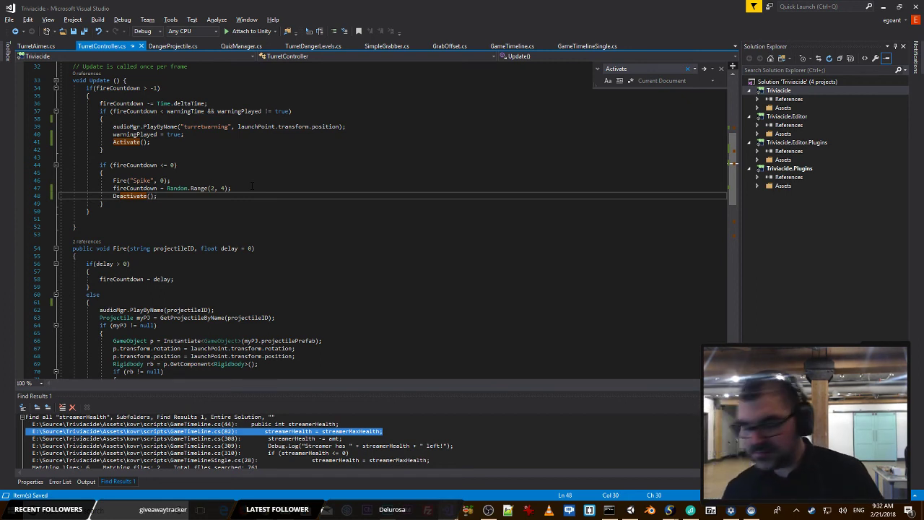
Step: Review TurretController's warningTime condition, the Activate and Deactivate methods, and the Start and Update logic for when the turret warning triggers
{"action": "left_click", "coordinate": [209, 149]}
{"action": "left_click", "coordinate": [200, 172]}
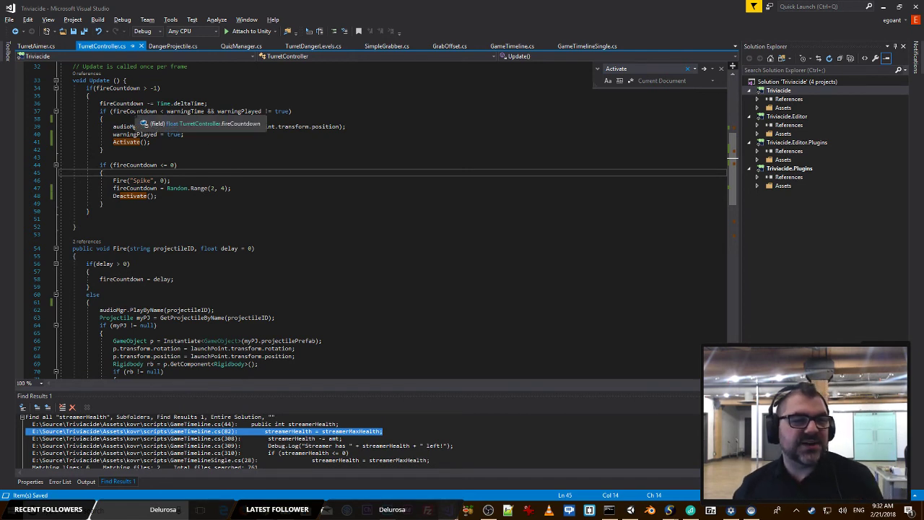
{"action": "left_click", "coordinate": [204, 111]}
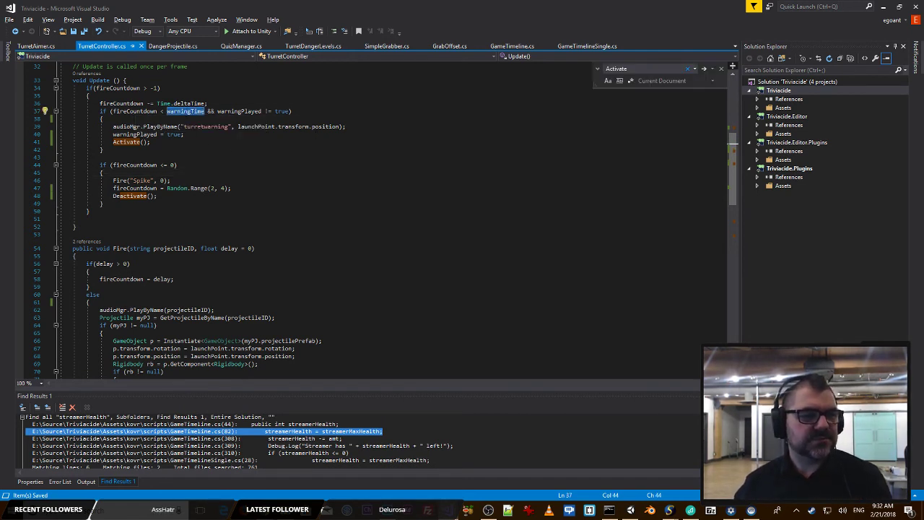
{"action": "key", "text": "Down"}
{"action": "key", "text": "Down"}
{"action": "key", "text": "Down"}
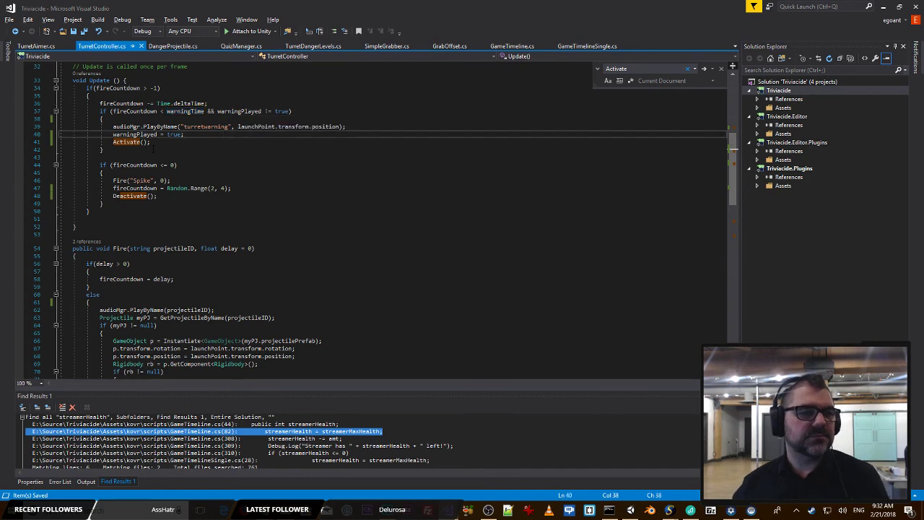
{"action": "left_click", "coordinate": [184, 151]}
{"action": "left_click", "coordinate": [205, 144]}
{"action": "scroll", "coordinate": [329, 164], "scroll_direction": "down", "scroll_amount": 14}
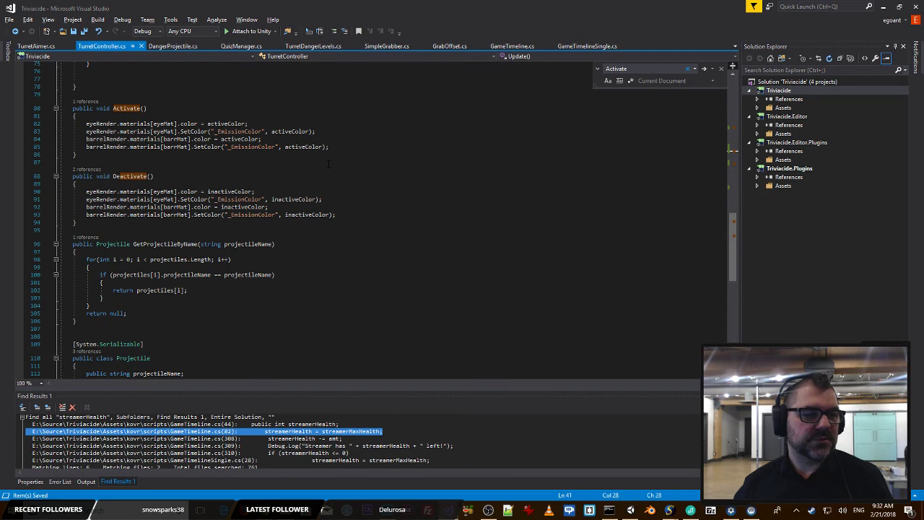
{"action": "scroll", "coordinate": [328, 165], "scroll_direction": "up", "scroll_amount": 16}
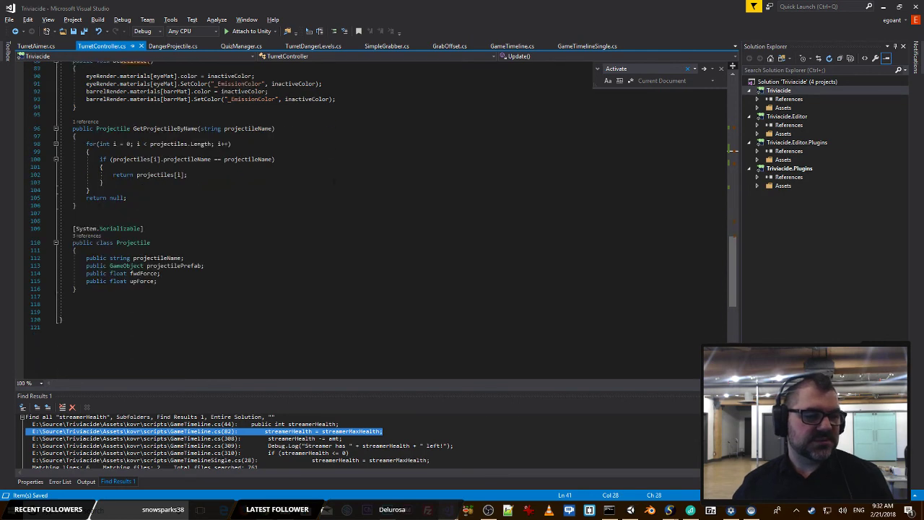
{"action": "left_click", "coordinate": [128, 126]}
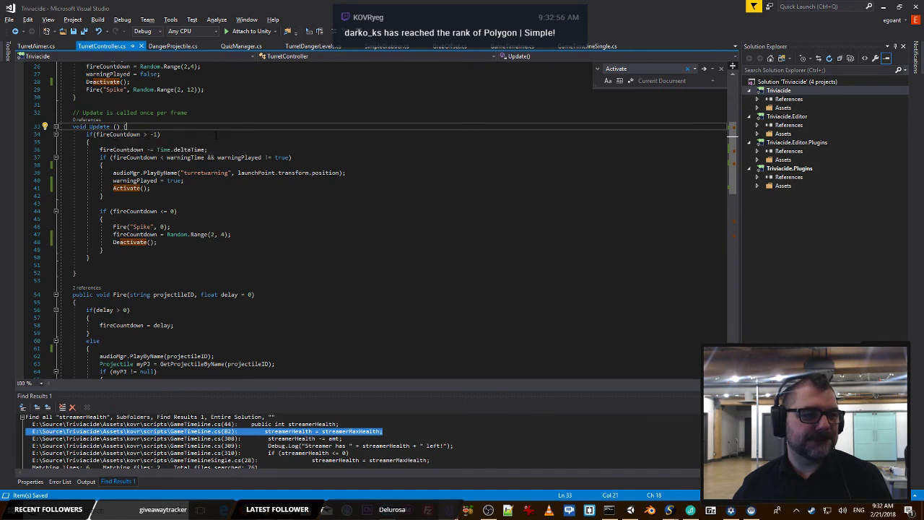
{"action": "scroll", "coordinate": [215, 134], "scroll_direction": "up", "scroll_amount": 1}
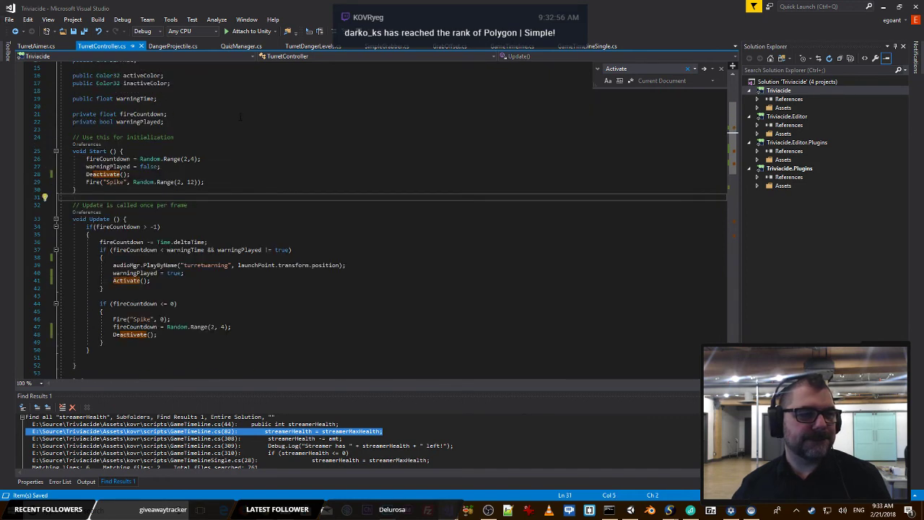
Step: Switch to Unity, start and stop a brief test play, and undock the Game view into a floating window over the Scene view
{"action": "key", "text": "alt+Tab"}
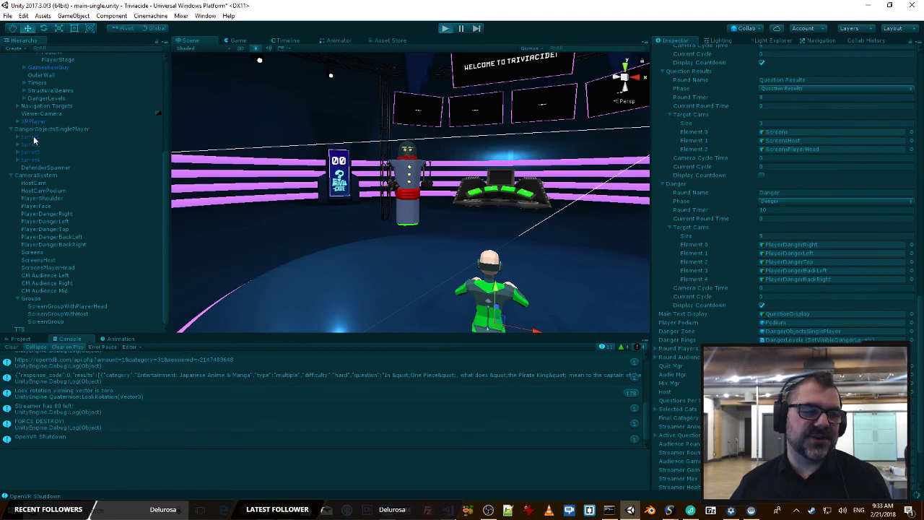
{"action": "key", "text": "ctrl+p"}
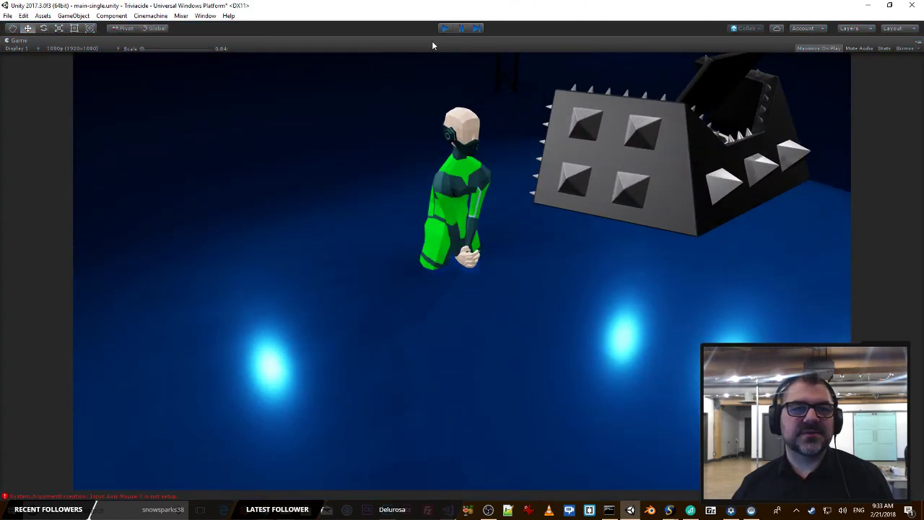
{"action": "left_click", "coordinate": [445, 29]}
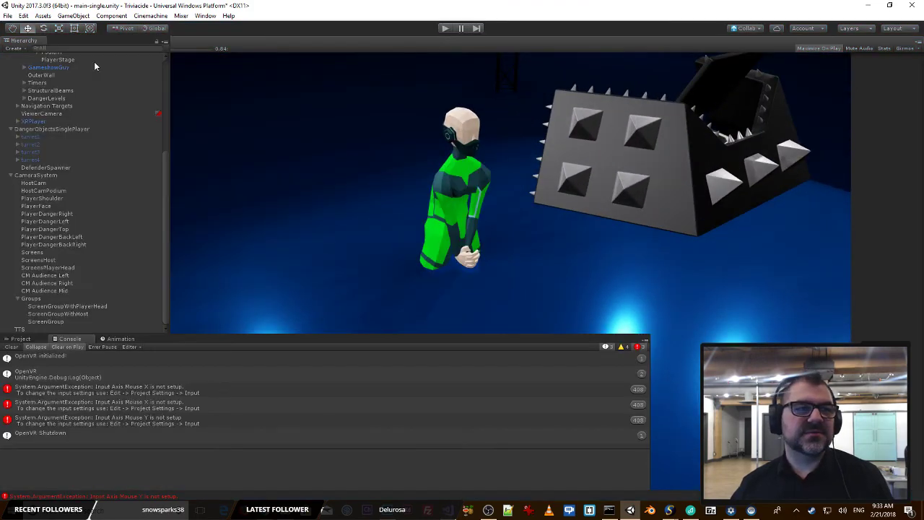
{"action": "left_click", "coordinate": [234, 40]}
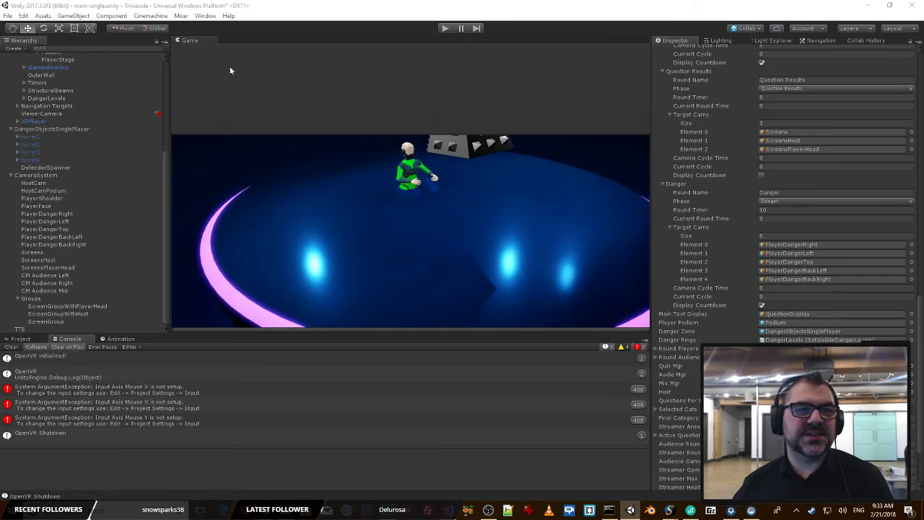
{"action": "left_click", "coordinate": [190, 41]}
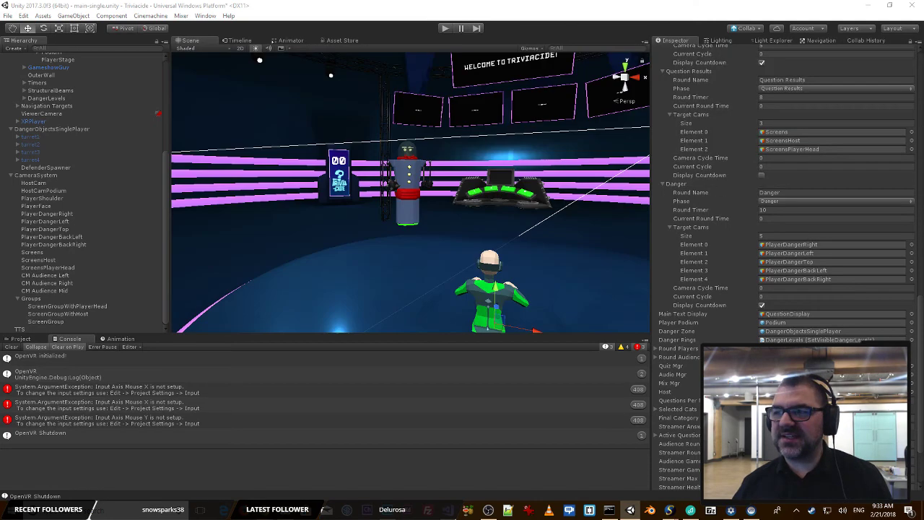
{"action": "left_click_drag", "start_coordinate": [923, 122], "coordinate": [441, 141]}
Step: Play the scene, enable turret1, and watch the turret in the Scene view with the floating Game view moved aside
{"action": "key", "text": "ctrl+p"}
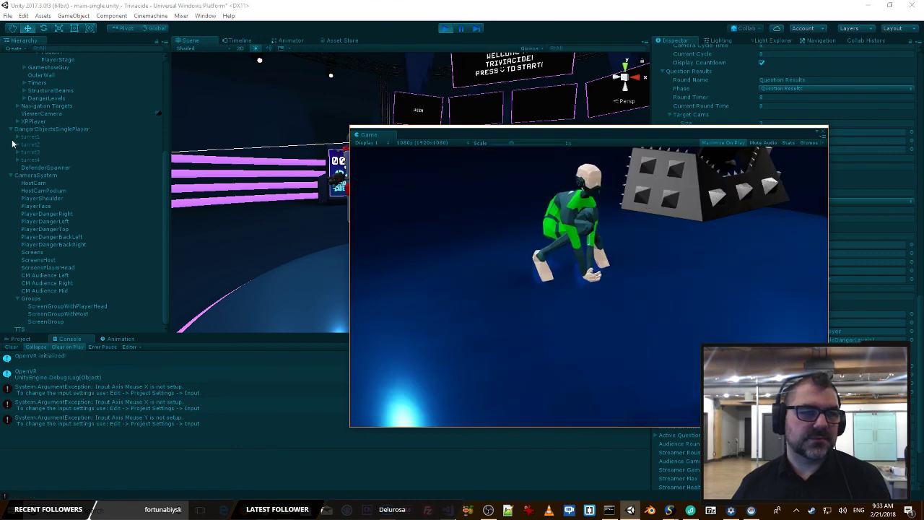
{"action": "left_click", "coordinate": [29, 136]}
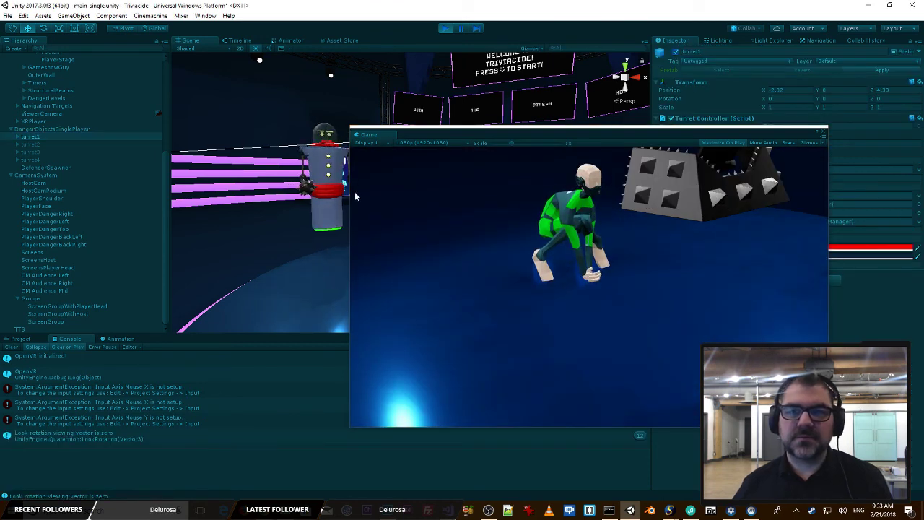
{"action": "left_click_drag", "start_coordinate": [467, 134], "coordinate": [663, 110]}
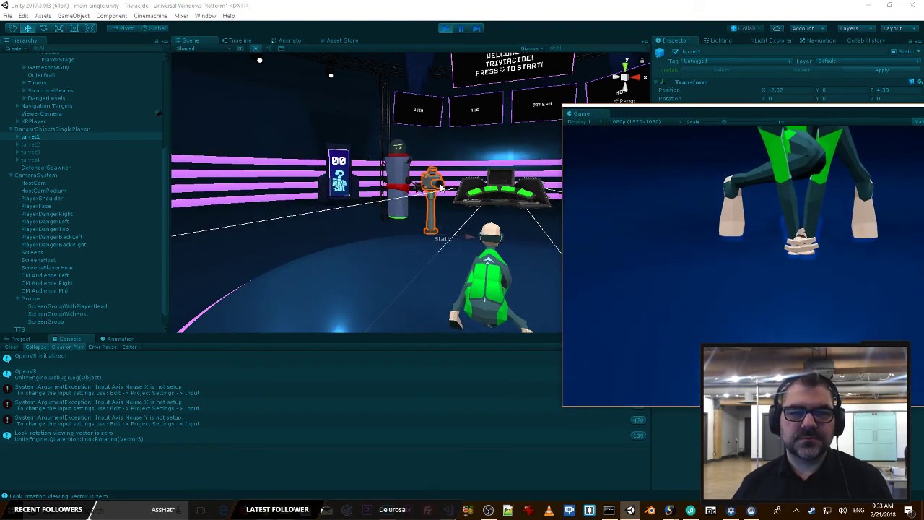
{"action": "scroll", "coordinate": [447, 192], "scroll_direction": "up", "scroll_amount": 5}
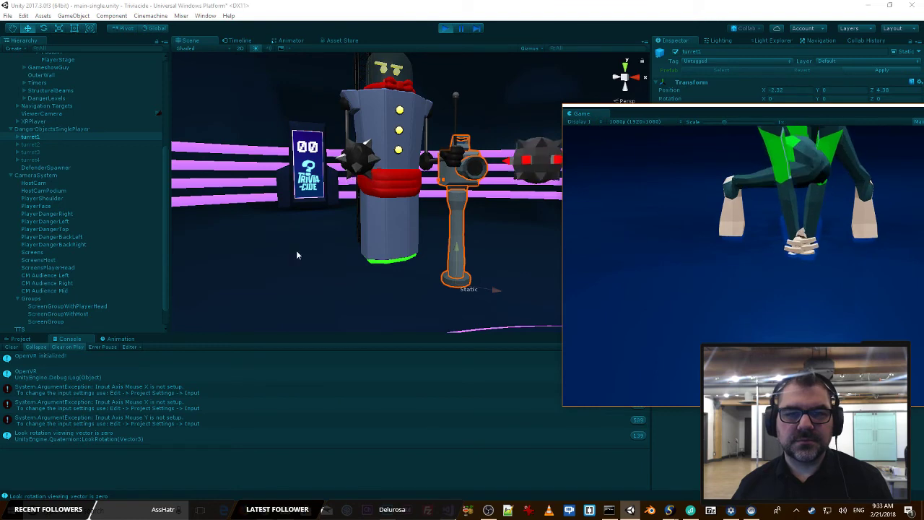
{"action": "left_click", "coordinate": [262, 251]}
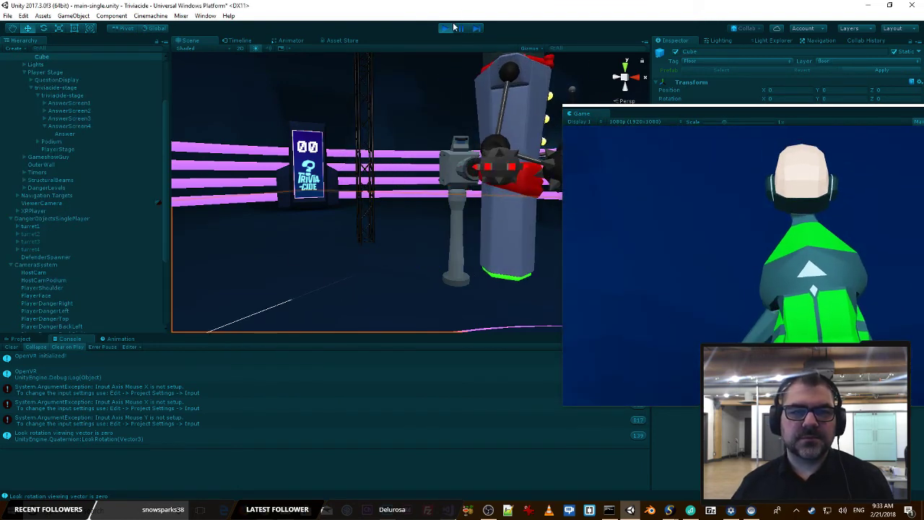
Step: Switch to Visual Studio, attach the debugger to Unity, and resume execution past the stop in DangerProjectile.cs's Start method
{"action": "key", "text": "alt+Tab"}
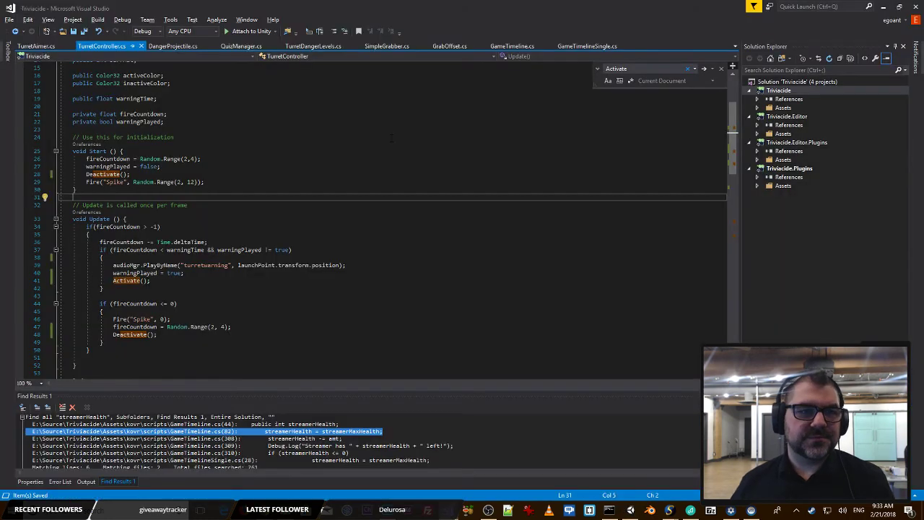
{"action": "left_click", "coordinate": [248, 32]}
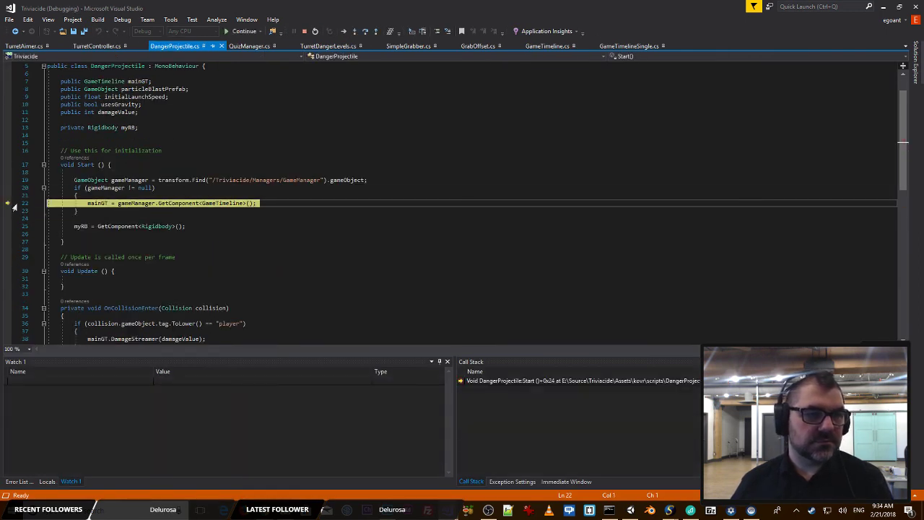
{"action": "left_click", "coordinate": [241, 31]}
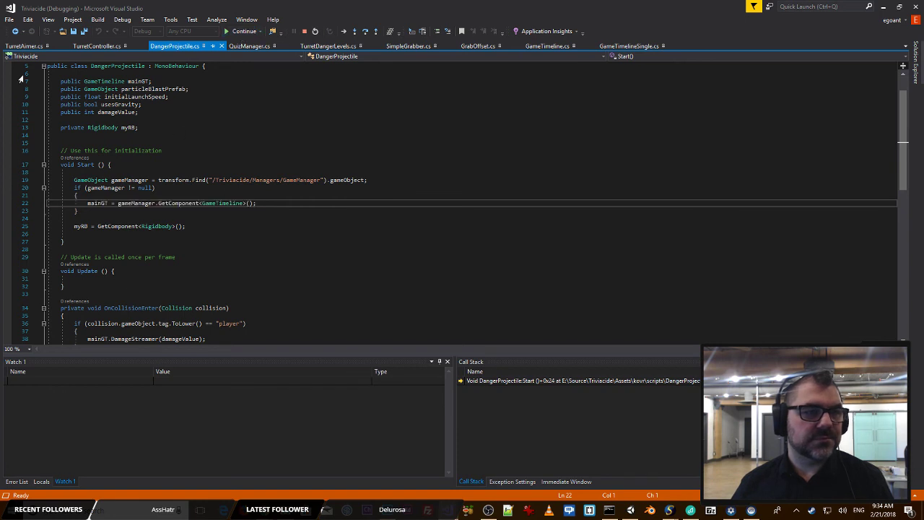
Step: Set a breakpoint on the warningTime condition at line 37 of TurretController.cs and inspect warningTime and fireCountdown
{"action": "left_click", "coordinate": [96, 45]}
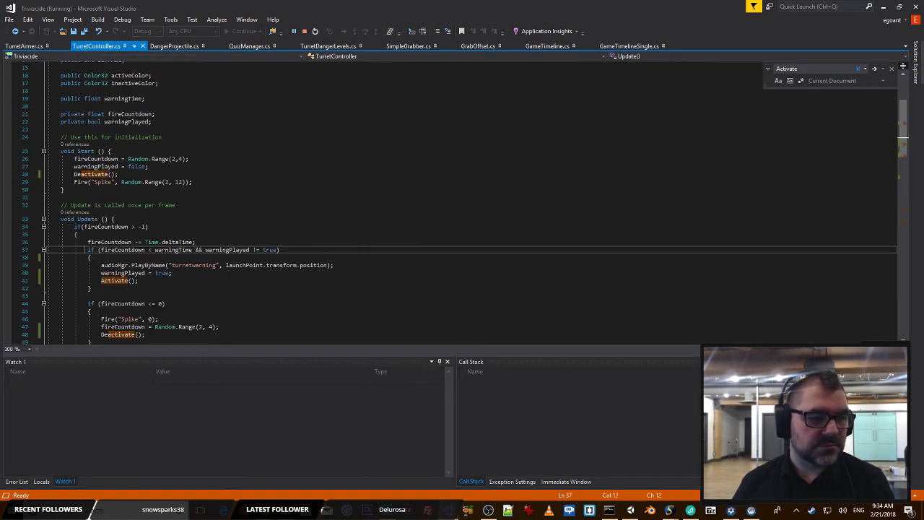
{"action": "left_click", "coordinate": [9, 250]}
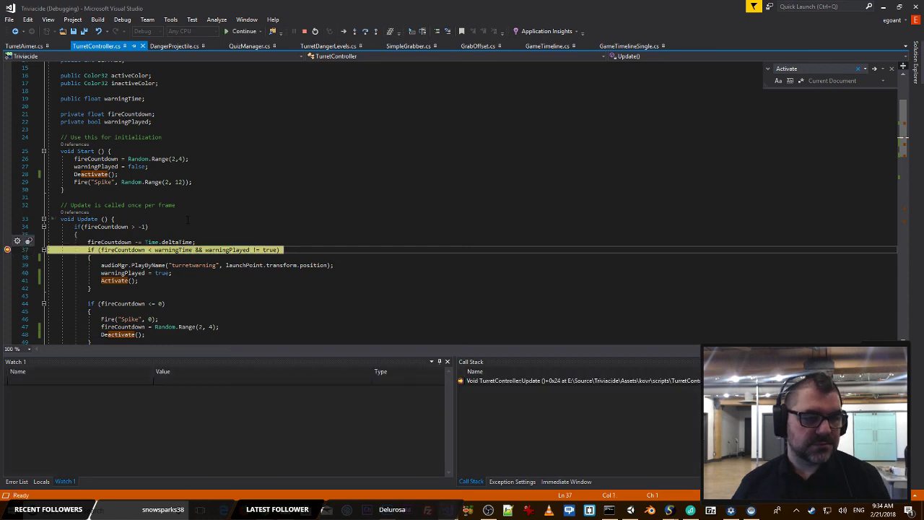
{"action": "mouse_move", "coordinate": [174, 252]}
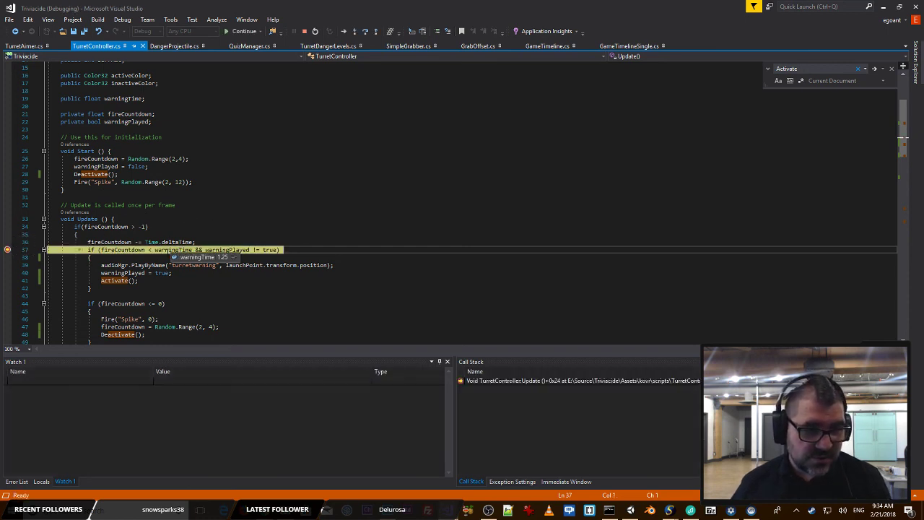
{"action": "mouse_move", "coordinate": [124, 252]}
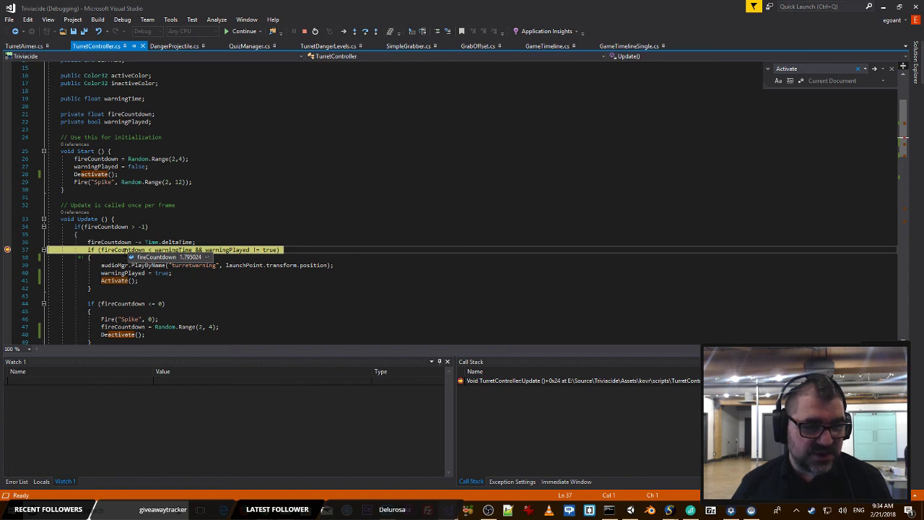
Step: Add a breakpoint on the turretwarning audio line, resume execution, inspect fireCountdown, warningTime and warningPlayed, and stop debugging
{"action": "left_click_drag", "start_coordinate": [108, 266], "coordinate": [67, 266]}
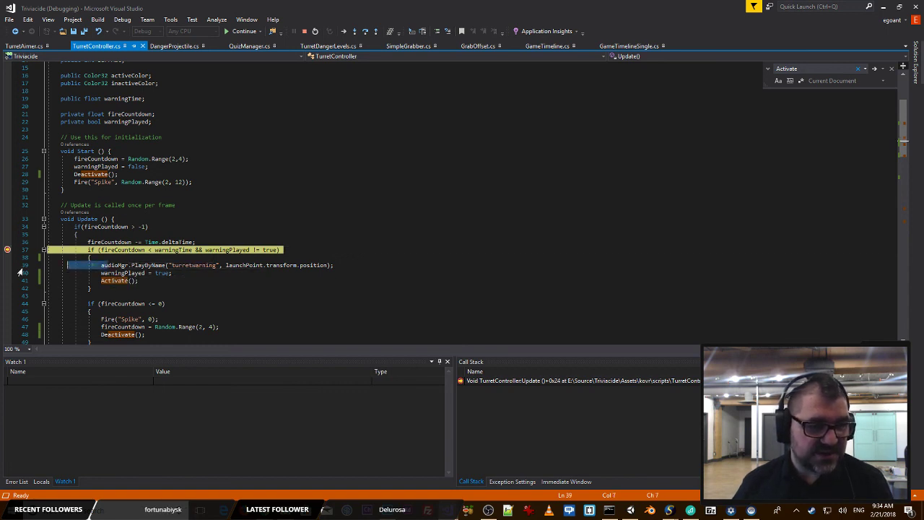
{"action": "left_click", "coordinate": [8, 266]}
{"action": "left_click", "coordinate": [245, 32]}
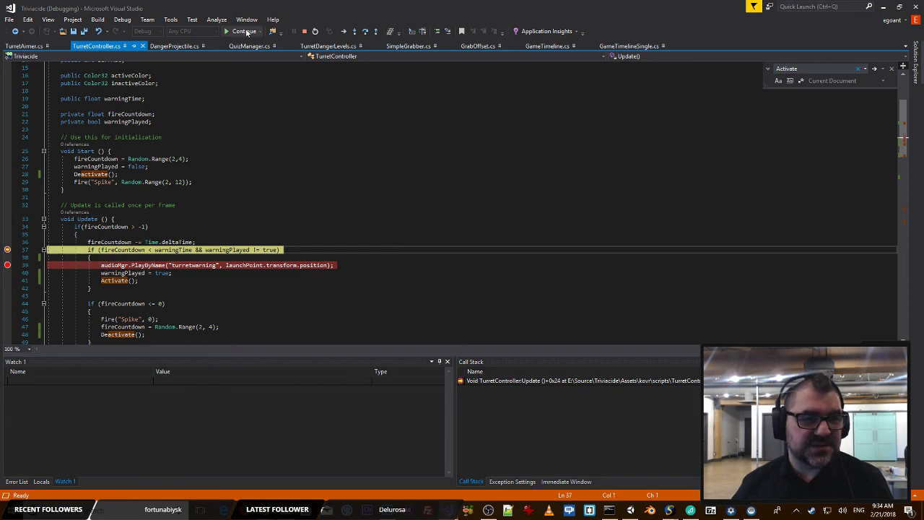
{"action": "left_click", "coordinate": [245, 31]}
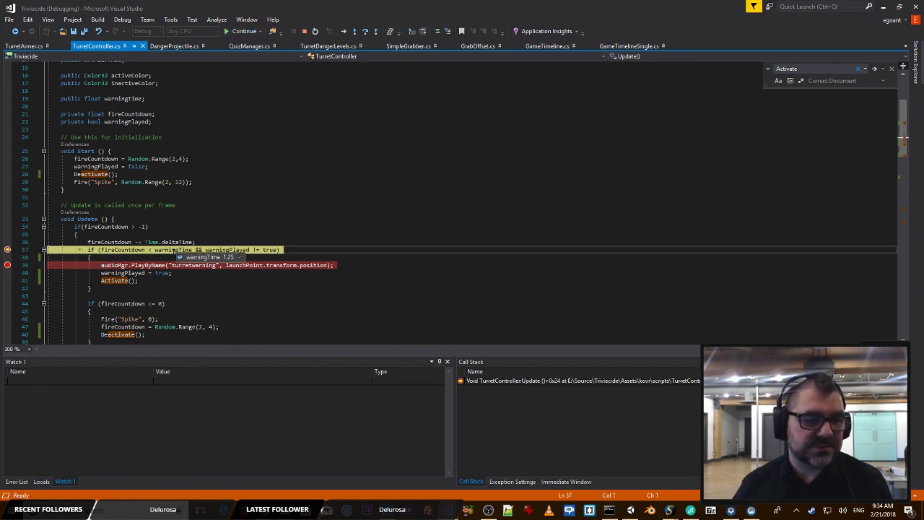
{"action": "mouse_move", "coordinate": [136, 251]}
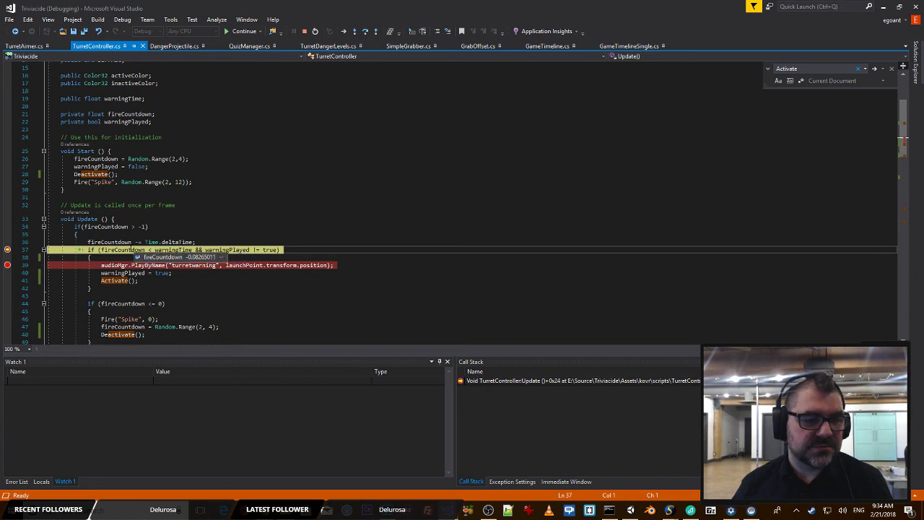
{"action": "mouse_move", "coordinate": [216, 251]}
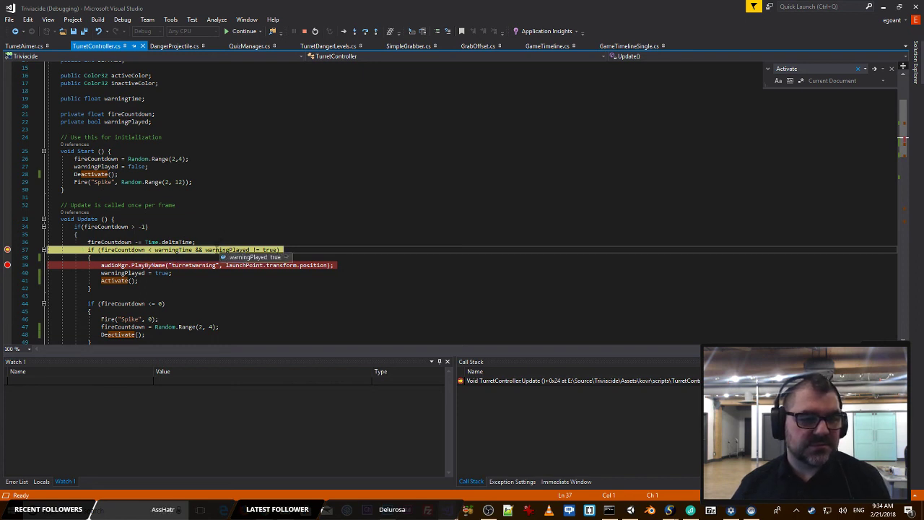
{"action": "scroll", "coordinate": [317, 234], "scroll_direction": "down", "scroll_amount": 2}
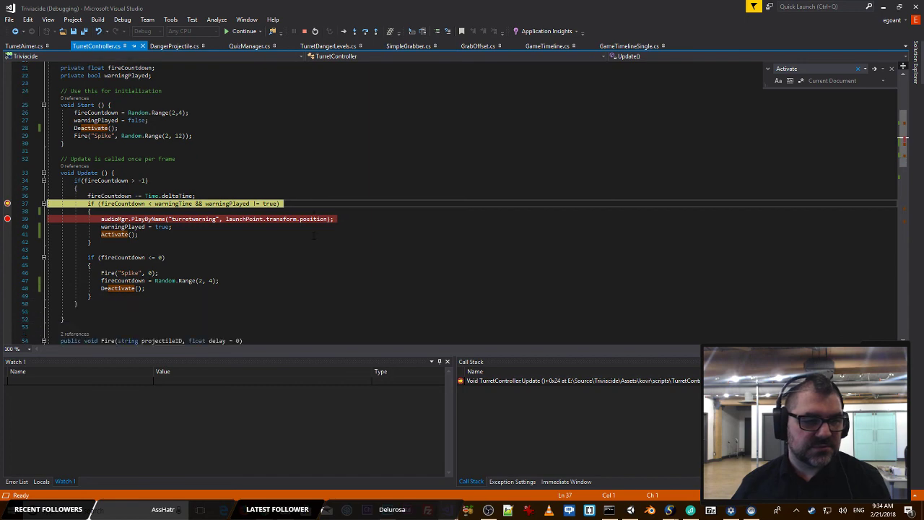
{"action": "left_click", "coordinate": [304, 32]}
Step: Copy the warningPlayed assignment into the start of Fire's else block as warningPlayed = false; and save TurretController.cs
{"action": "left_click", "coordinate": [193, 227]}
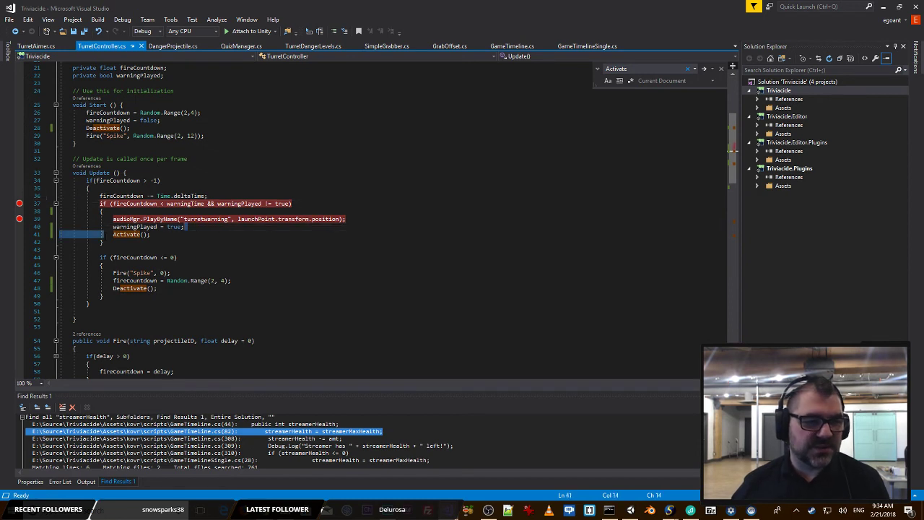
{"action": "key", "text": "shift+Home"}
{"action": "key", "text": "ctrl+c"}
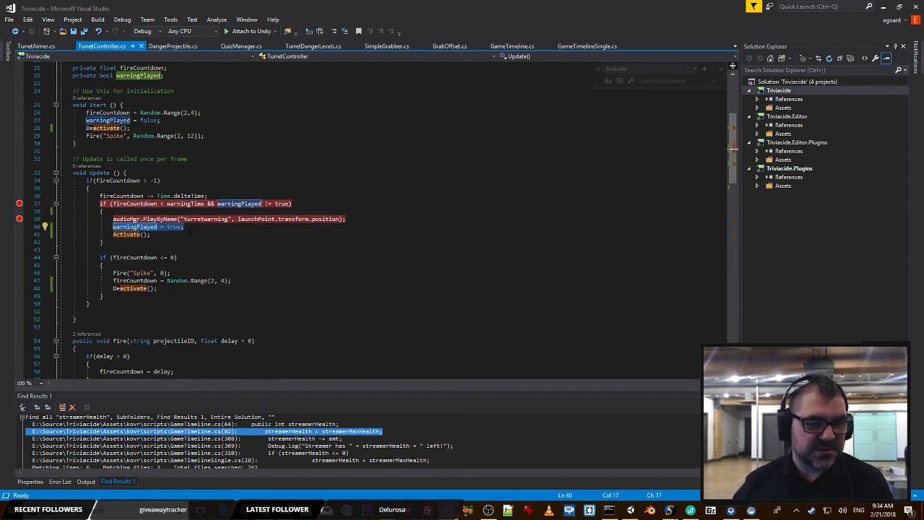
{"action": "scroll", "coordinate": [190, 250], "scroll_direction": "down", "scroll_amount": 4}
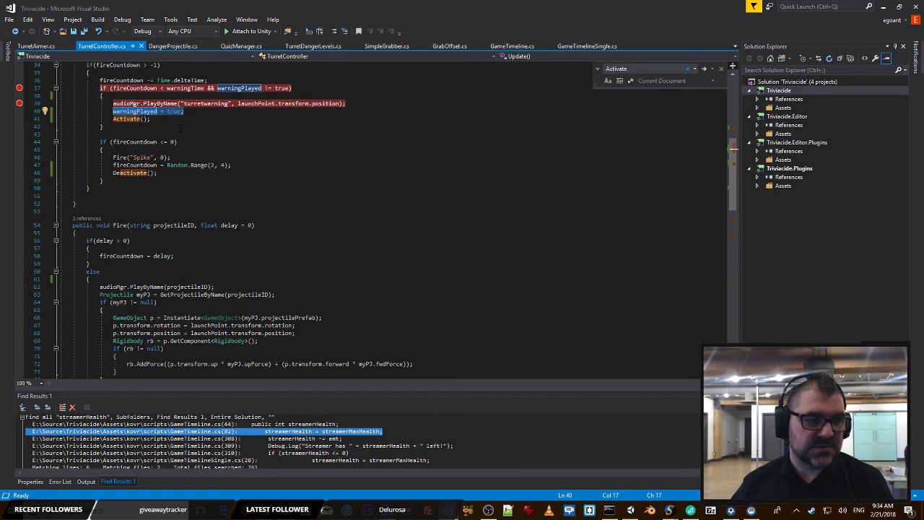
{"action": "scroll", "coordinate": [181, 128], "scroll_direction": "up", "scroll_amount": 2}
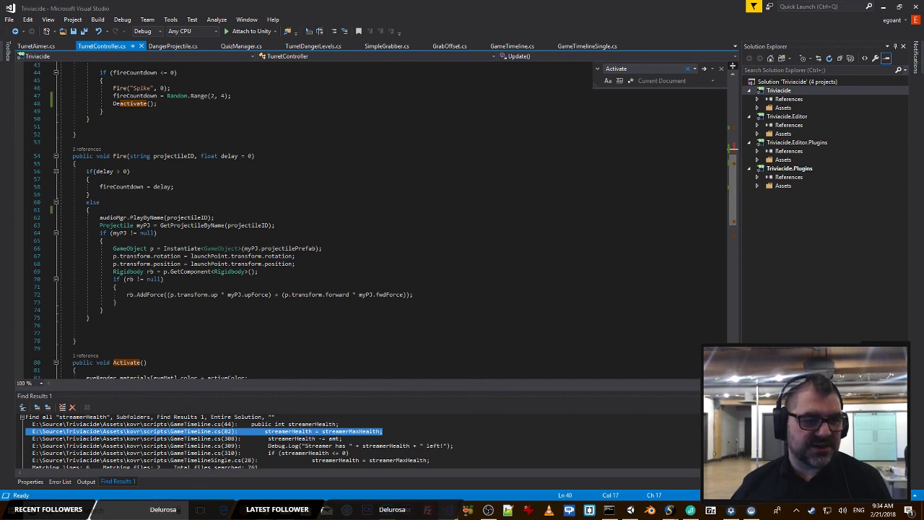
{"action": "left_click", "coordinate": [137, 210]}
{"action": "key", "text": "Return"}
{"action": "key", "text": "ctrl+v"}
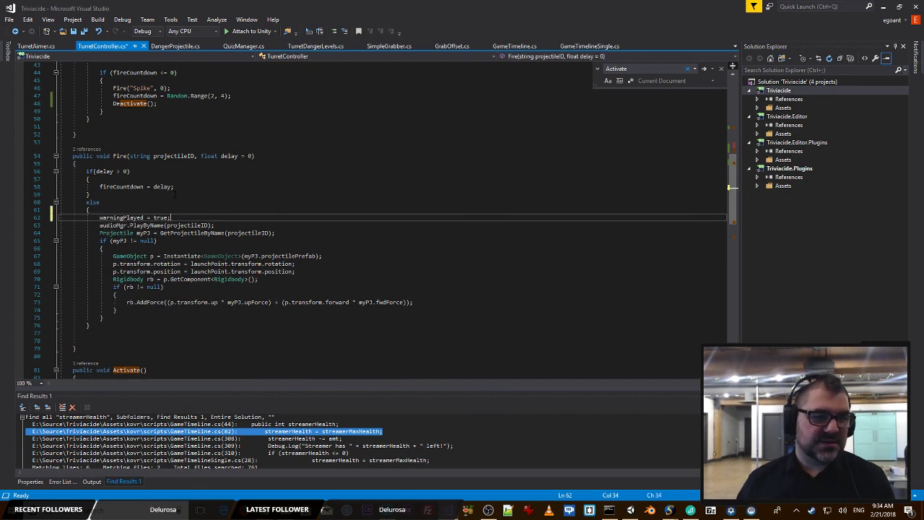
{"action": "type", "text": "fa"}
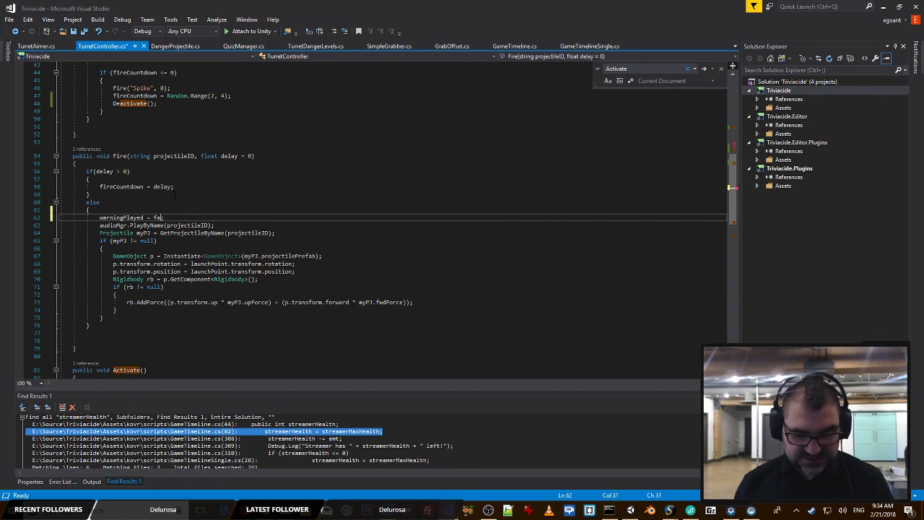
{"action": "type", "text": "lse"}
{"action": "key", "text": "ctrl+s"}
{"action": "left_click", "coordinate": [265, 172]}
Step: Switch to Unity, restart play mode, enable turret1, watch its warning and firing cycle in the Scene view, and stop playing
{"action": "key", "text": "alt+Tab"}
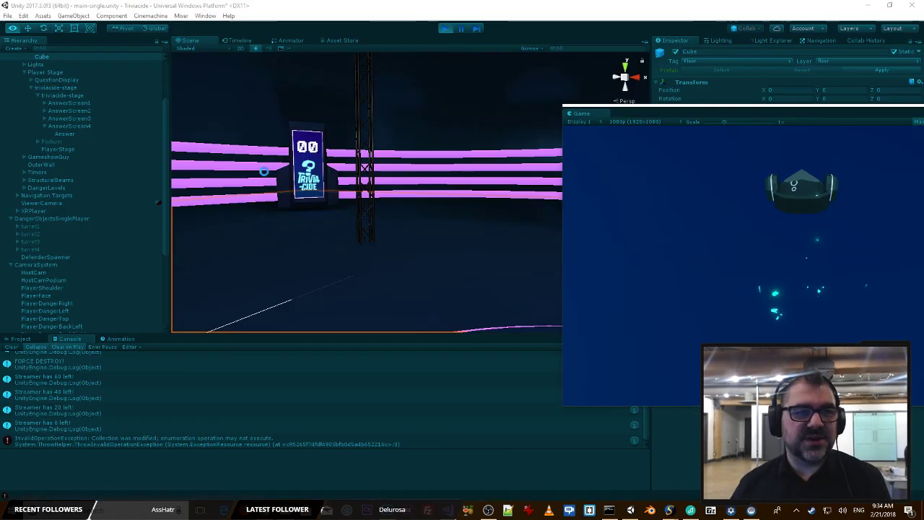
{"action": "left_click", "coordinate": [445, 28]}
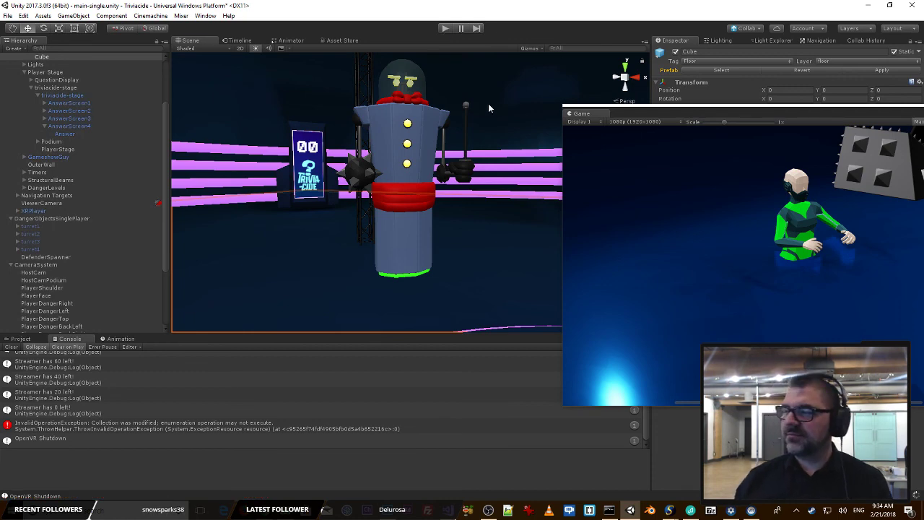
{"action": "key", "text": "ctrl+p"}
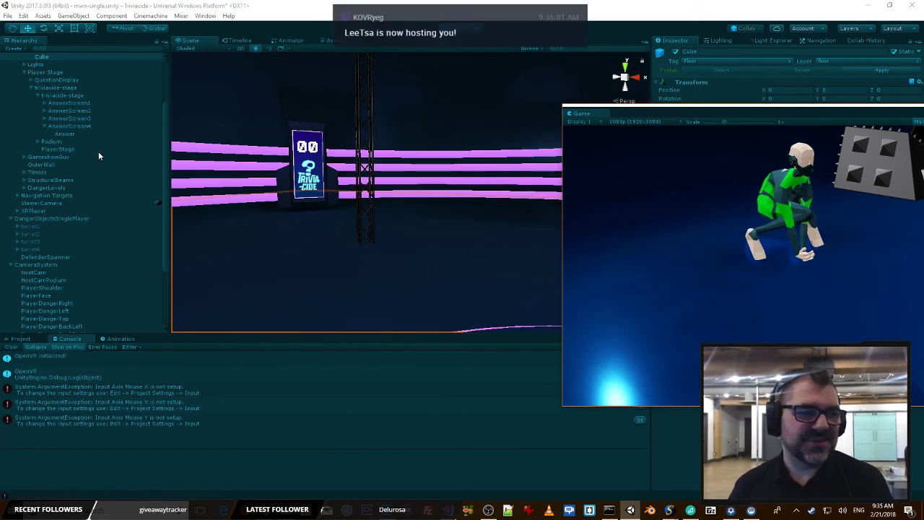
{"action": "scroll", "coordinate": [42, 238], "scroll_direction": "up", "scroll_amount": 3}
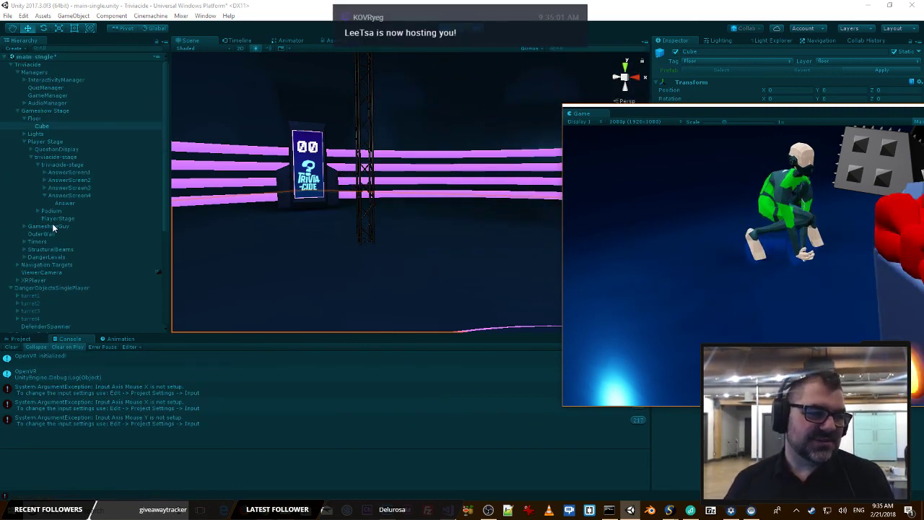
{"action": "scroll", "coordinate": [51, 240], "scroll_direction": "down", "scroll_amount": 3}
{"action": "left_click", "coordinate": [32, 239]}
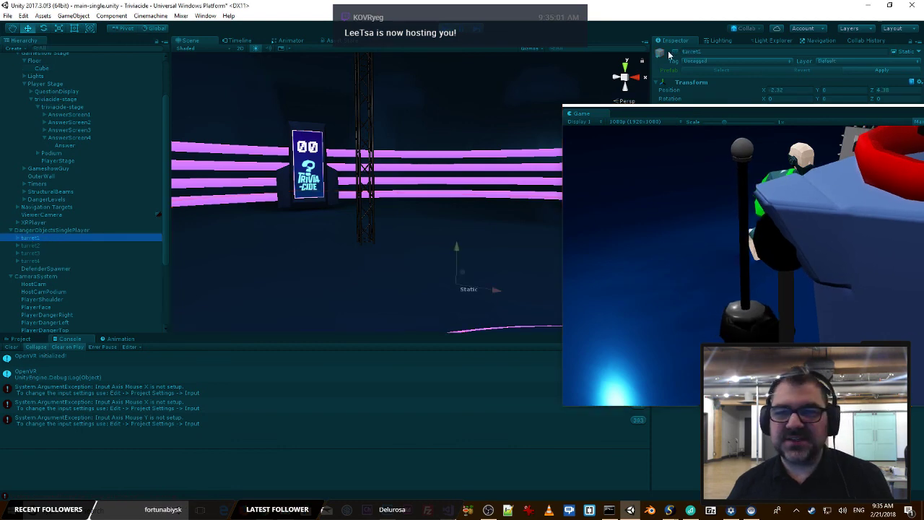
{"action": "left_click", "coordinate": [675, 52]}
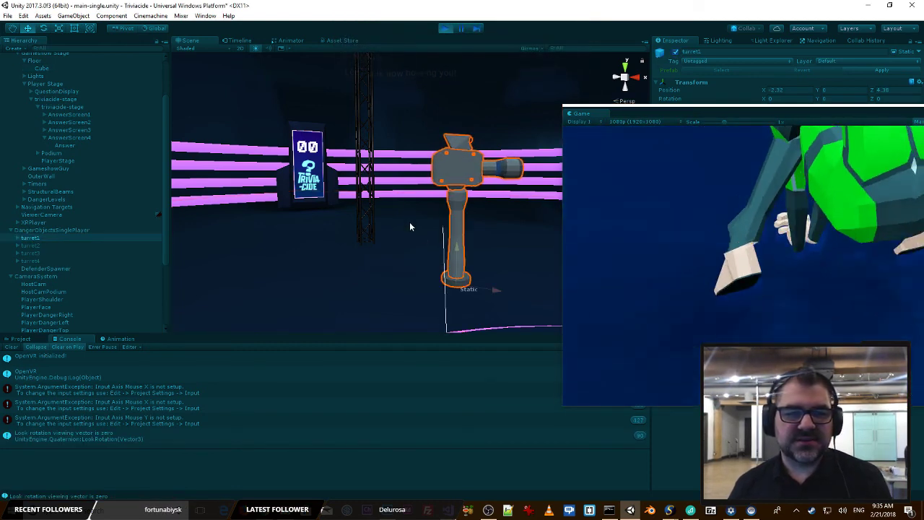
{"action": "left_click", "coordinate": [387, 278]}
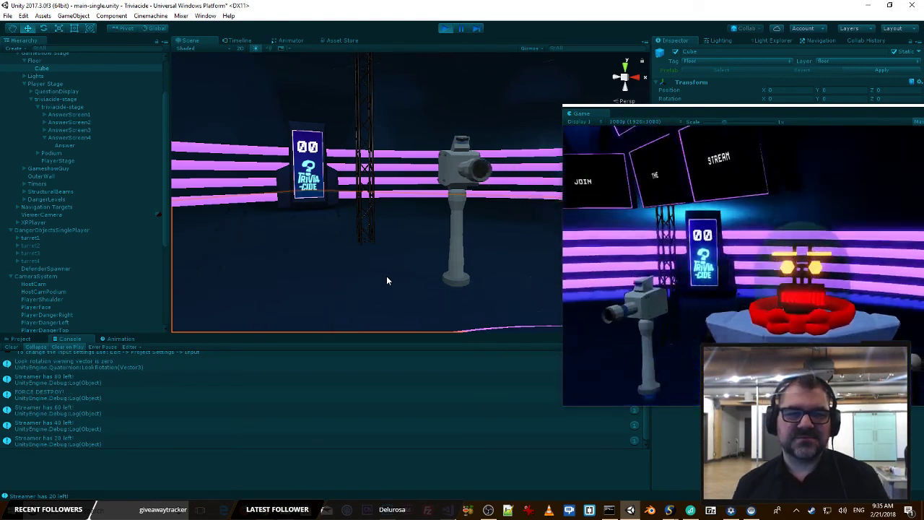
{"action": "left_click", "coordinate": [445, 28]}
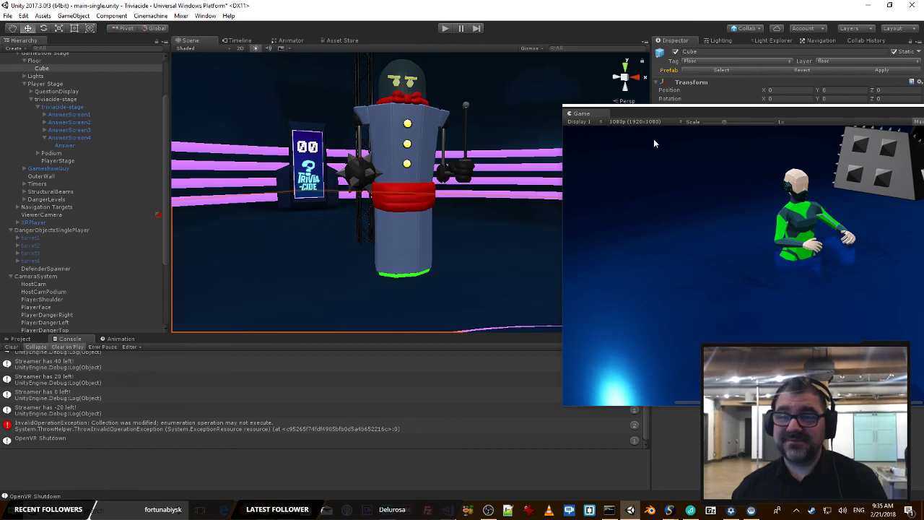
Step: Dock the floating Game view back beside the Scene view
{"action": "left_click_drag", "start_coordinate": [698, 110], "coordinate": [419, 119]}
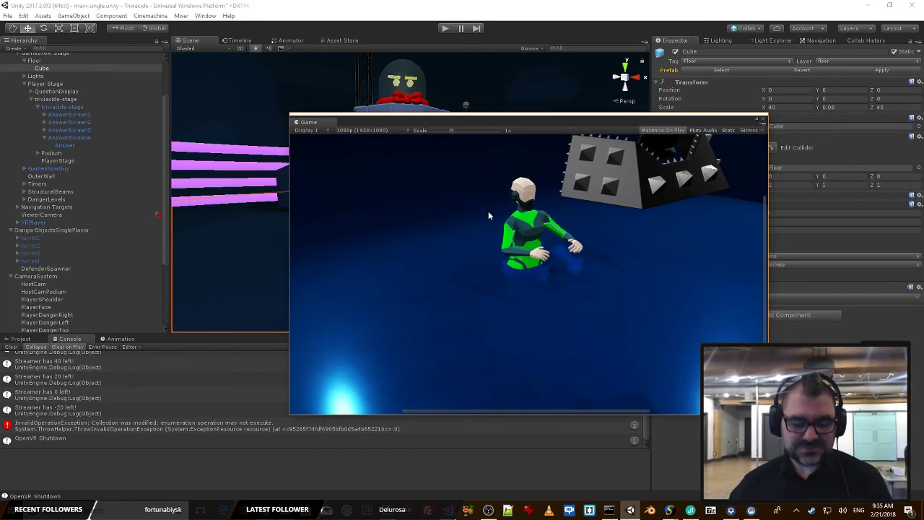
{"action": "left_click", "coordinate": [663, 130]}
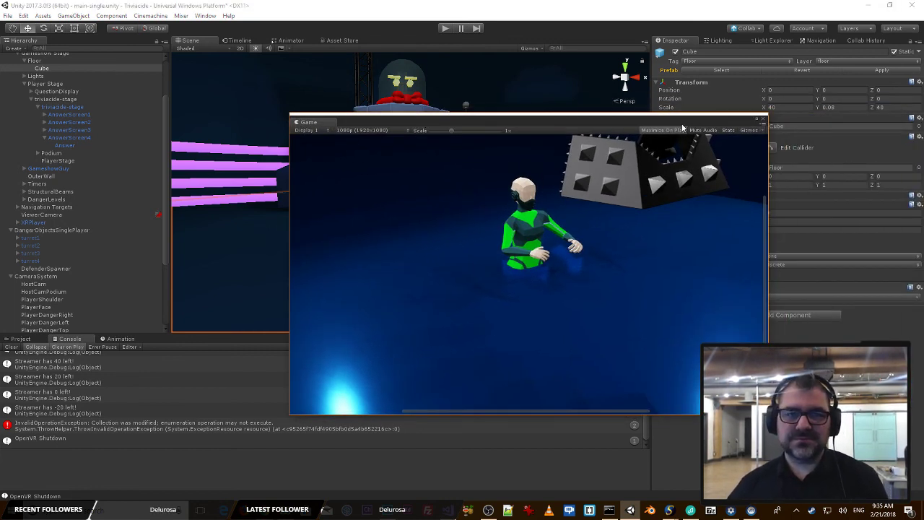
{"action": "left_click_drag", "start_coordinate": [331, 121], "coordinate": [239, 44]}
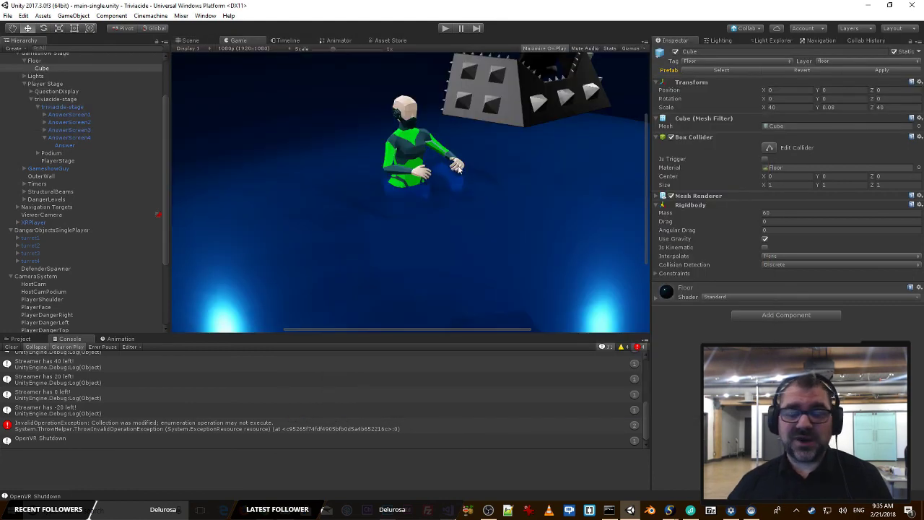